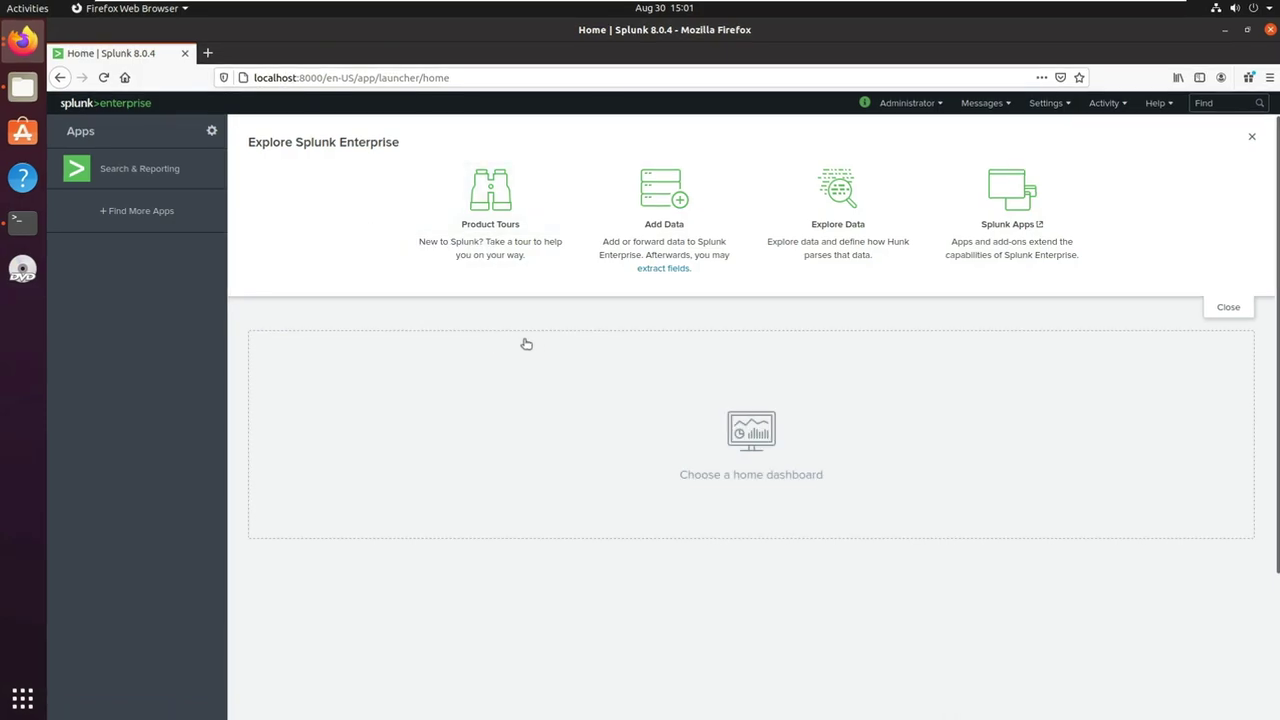
Open the Search & Reporting app and enter the search query index=tutorial
left_click(145, 170)
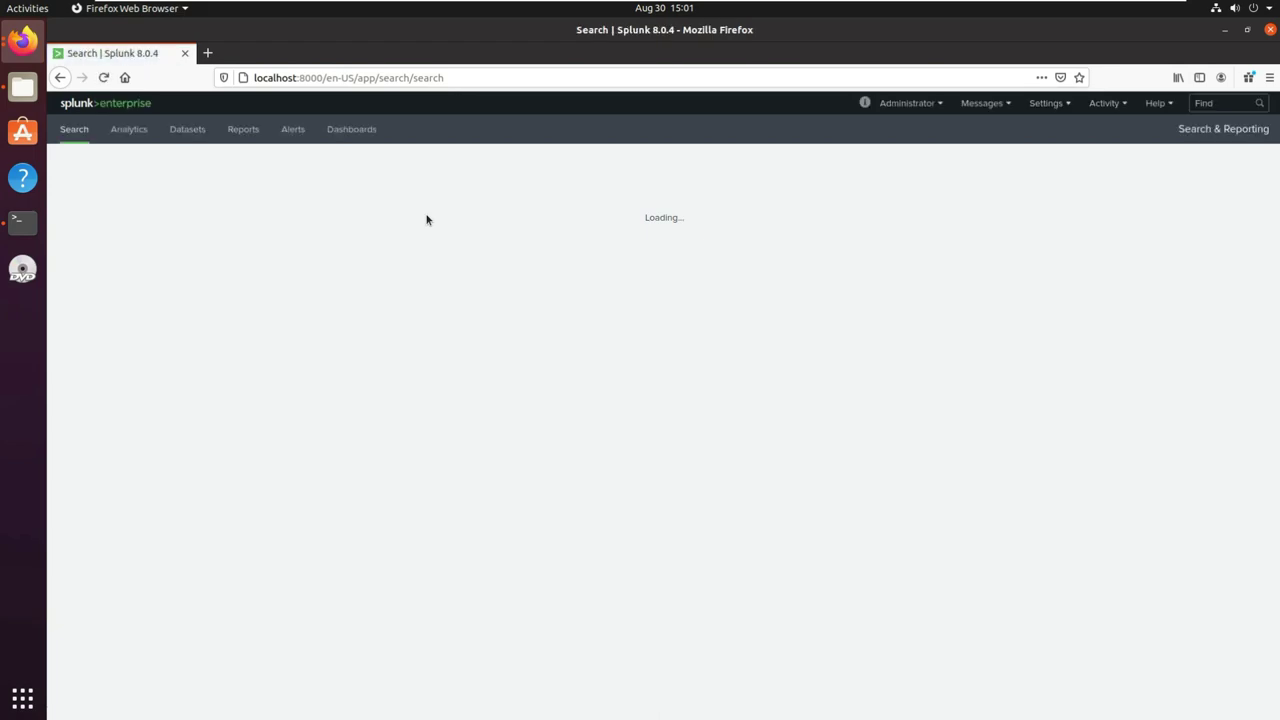
left_click(142, 196)
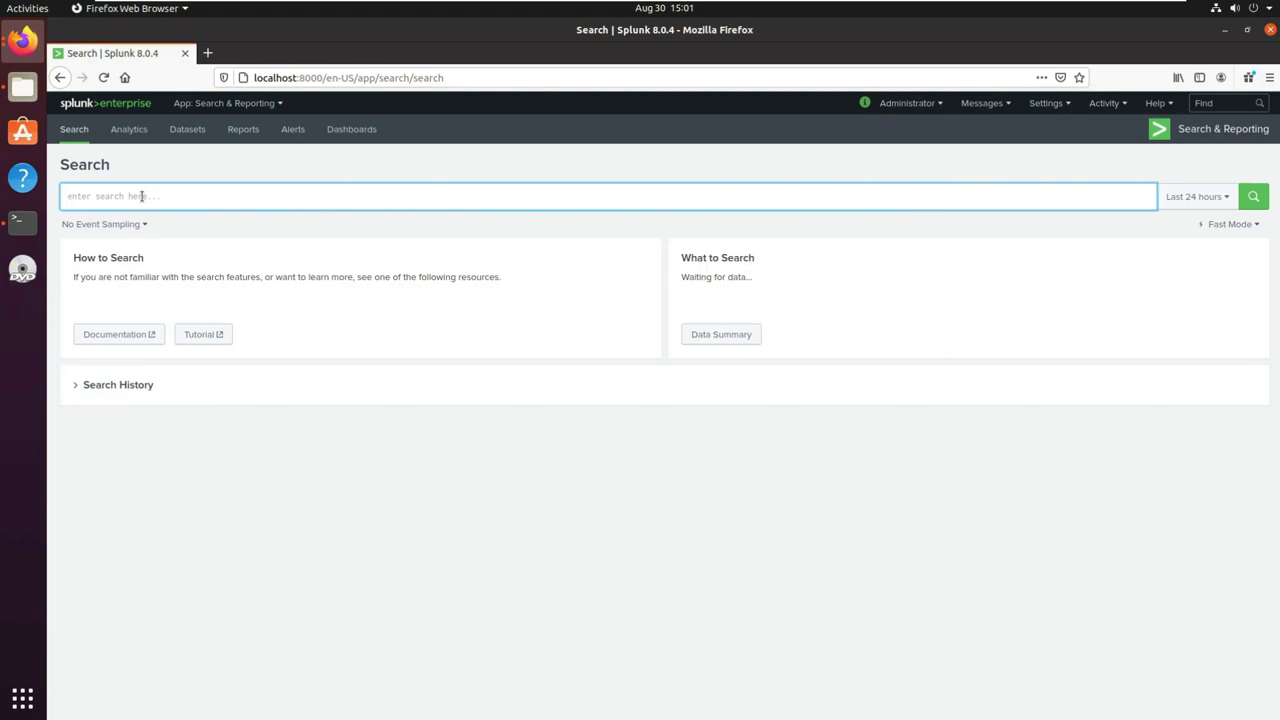
type("index")
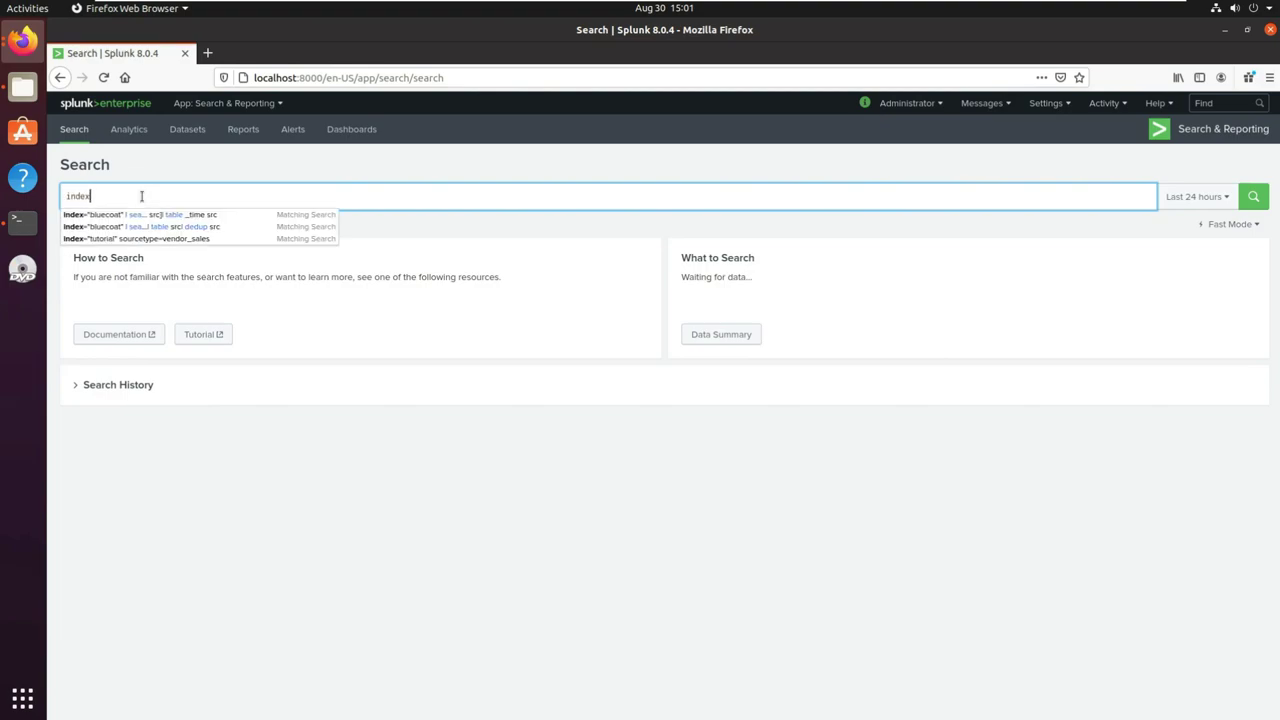
type("=to")
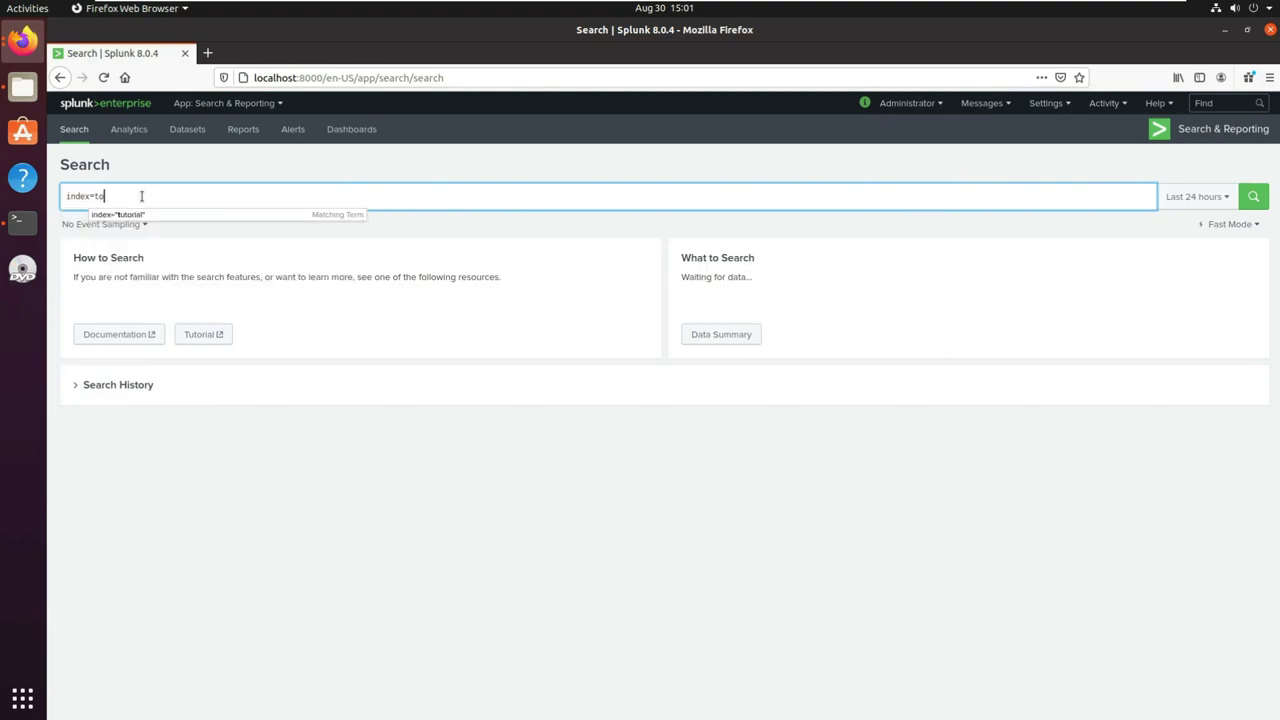
key("BackSpace")
type("utirial")
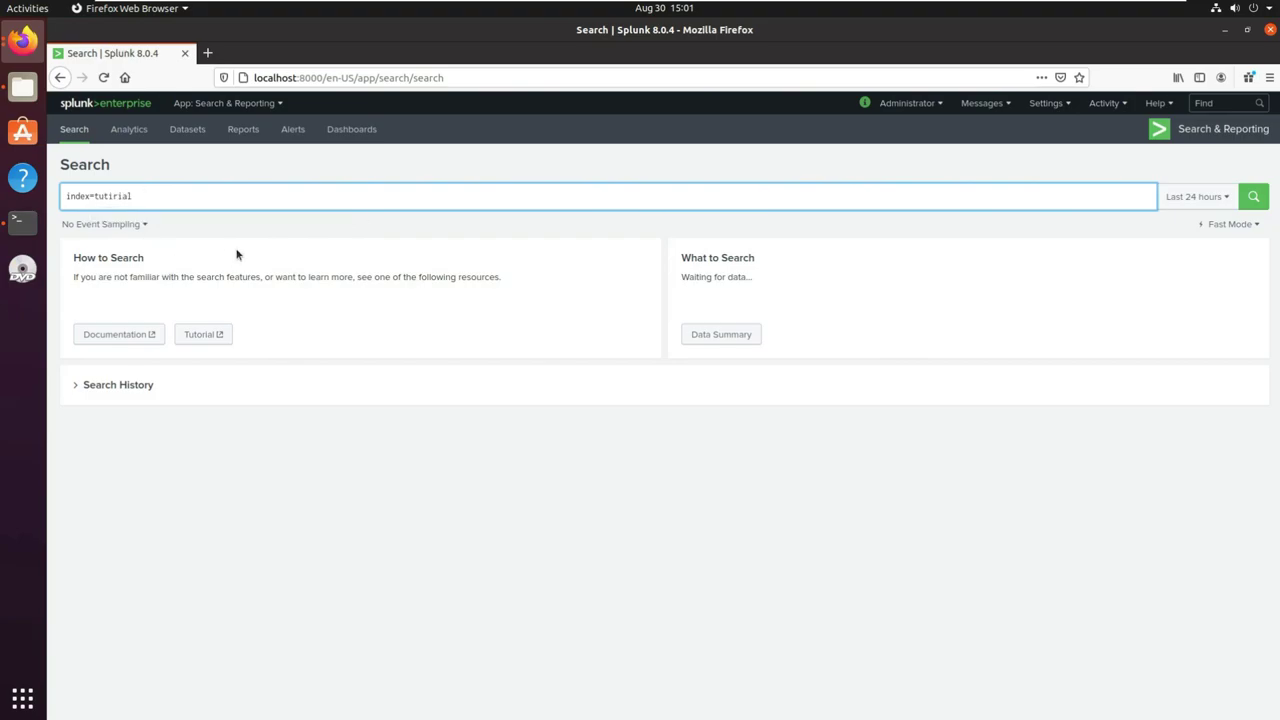
left_click_drag(106, 196, 206, 209)
type("torial")
Set the search time range to All time and run the search
left_click(1192, 205)
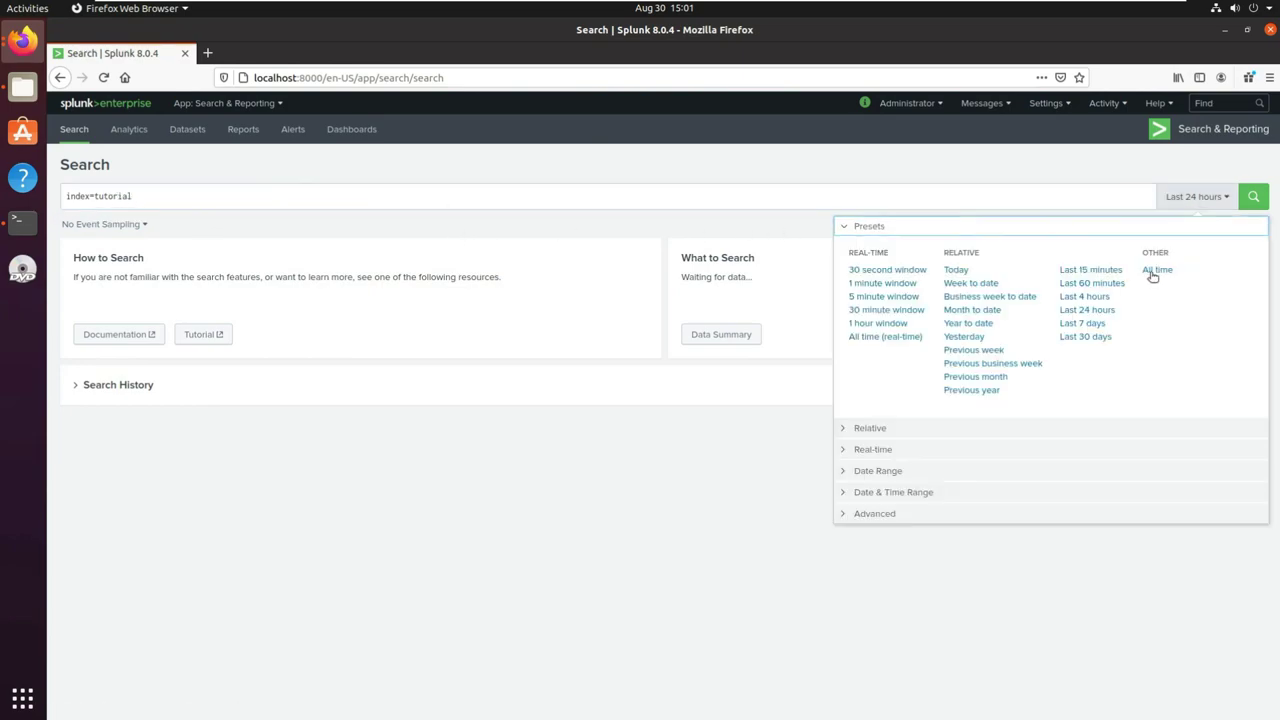
left_click(1159, 270)
left_click(1249, 205)
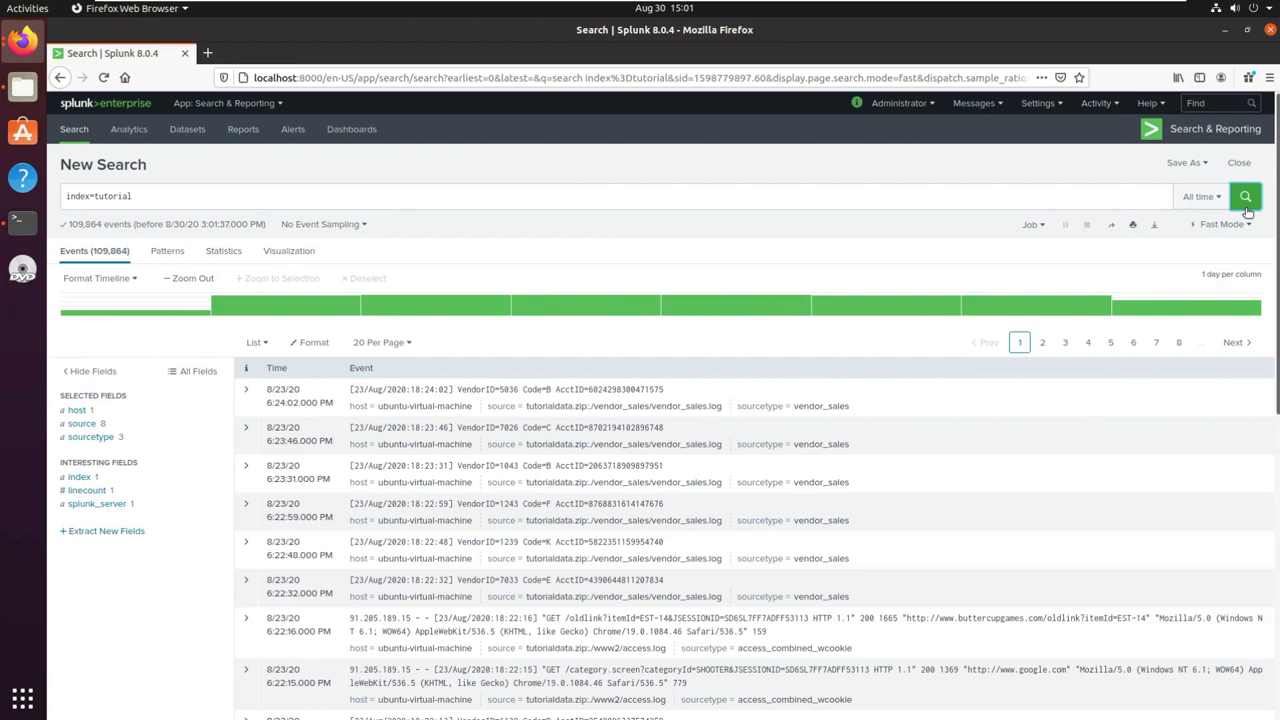
Filter the events to sourcetype vendor_sales and switch the search to Verbose Mode
left_click(92, 437)
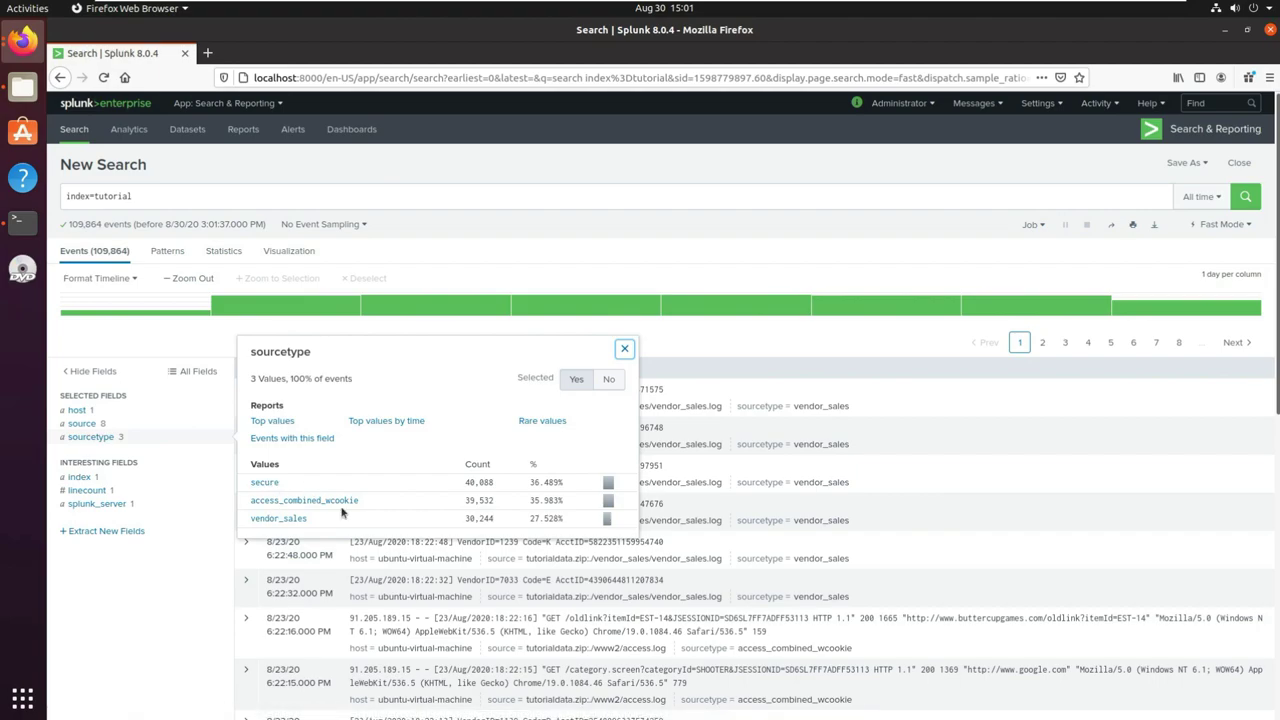
left_click(274, 519)
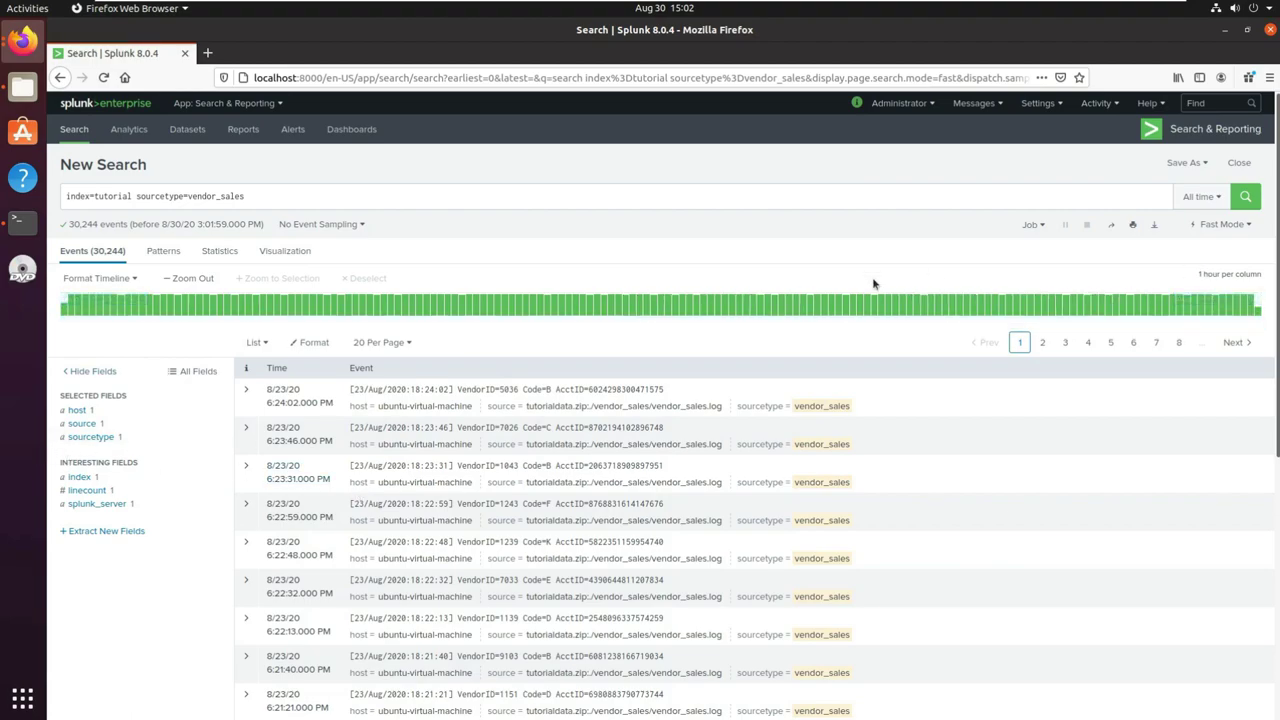
left_click(1216, 224)
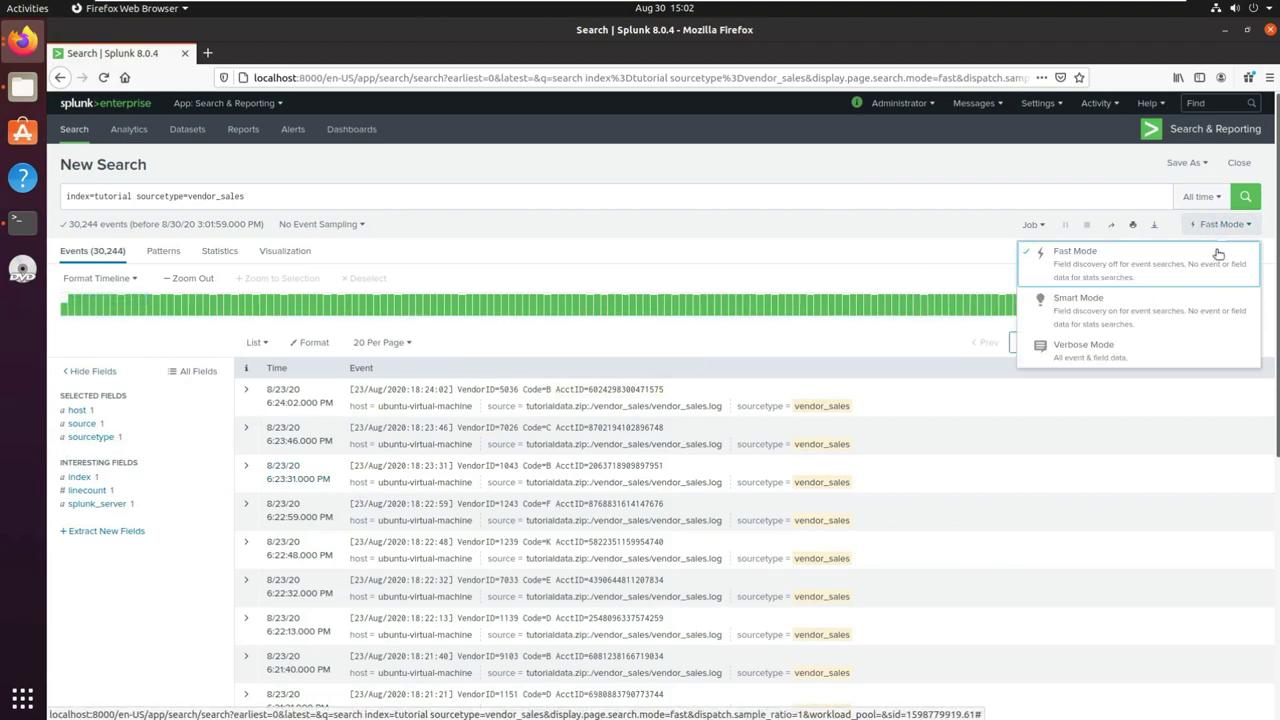
left_click(1086, 352)
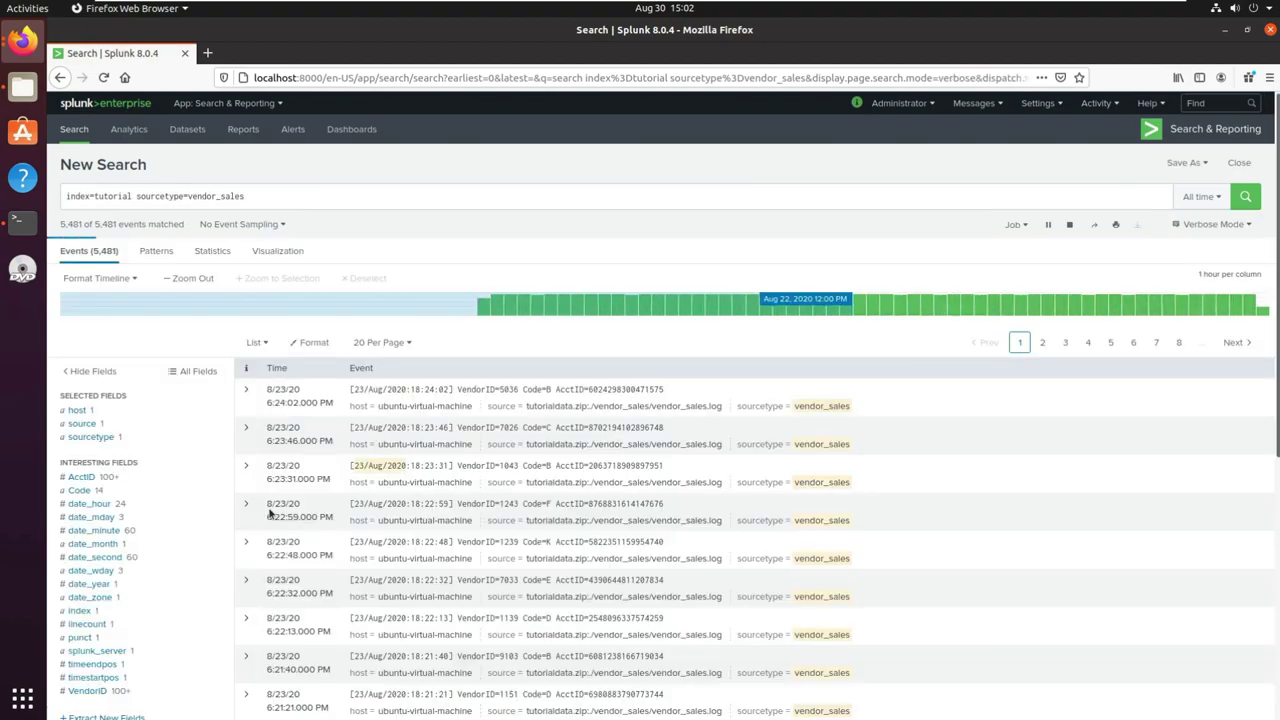
Examine the Code and VendorID values in the first vendor_sales event
scroll(271, 517, "down", 1)
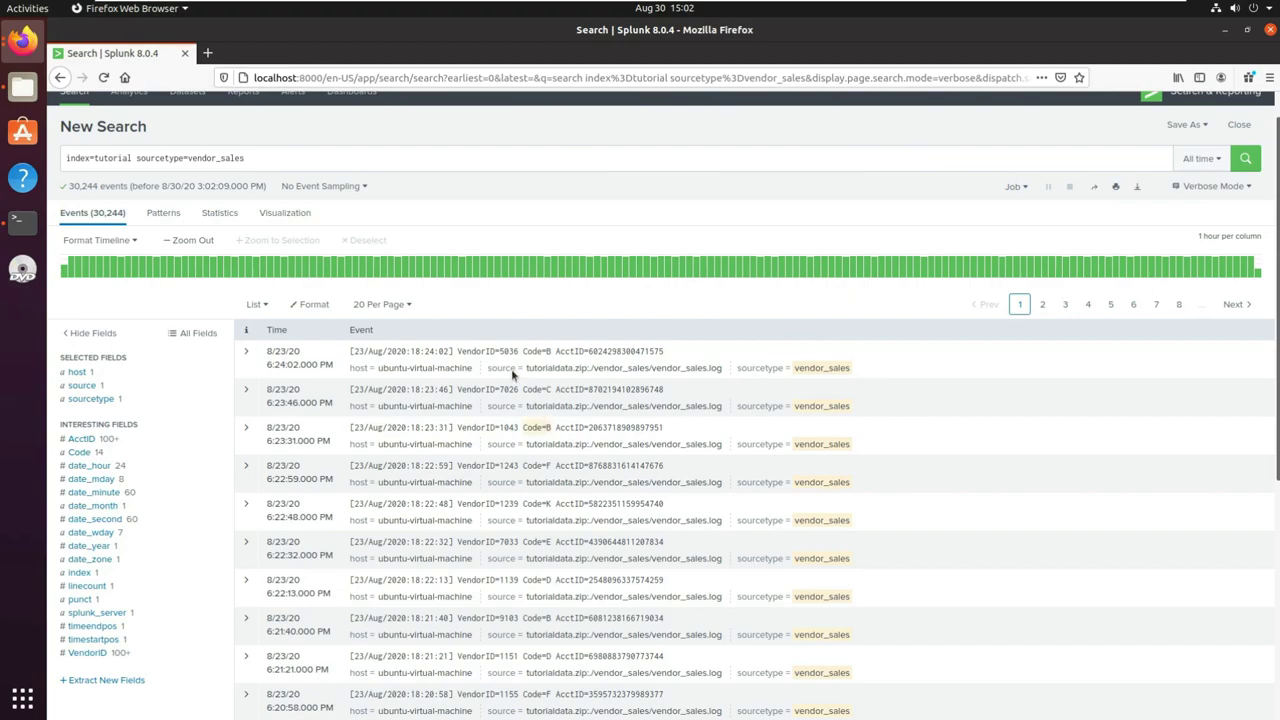
left_click_drag(535, 351, 553, 351)
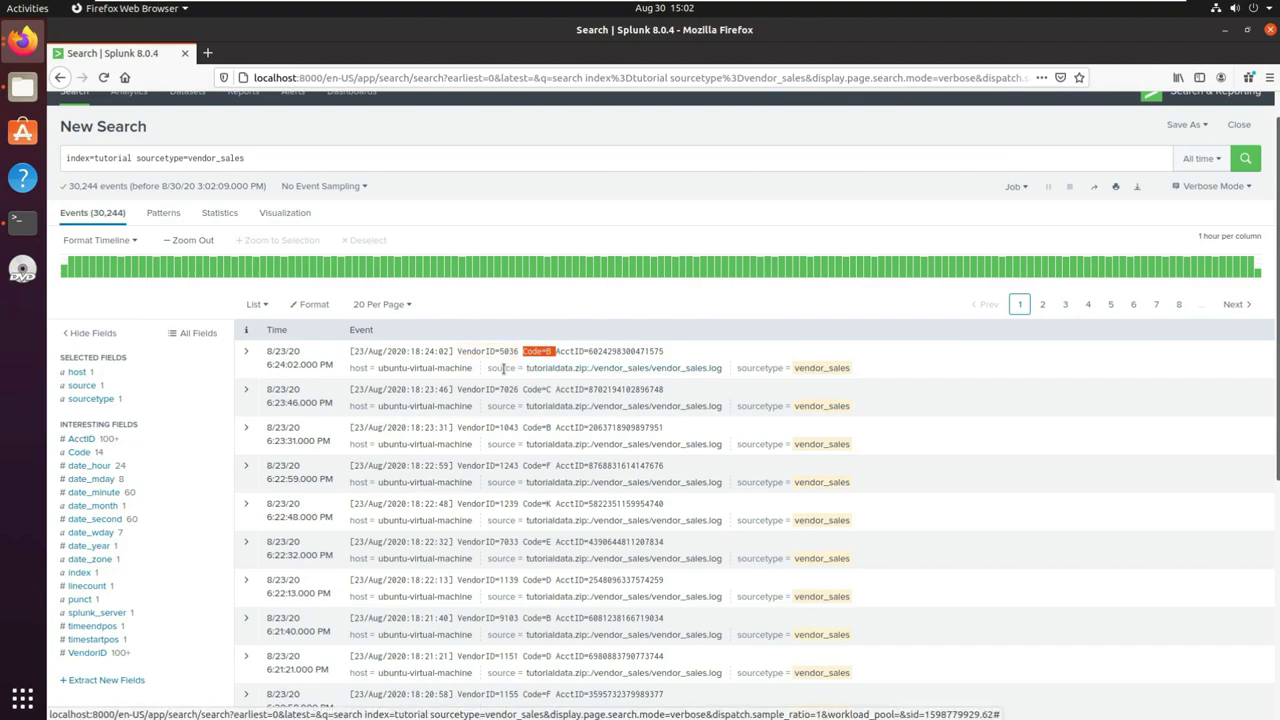
left_click_drag(499, 351, 511, 351)
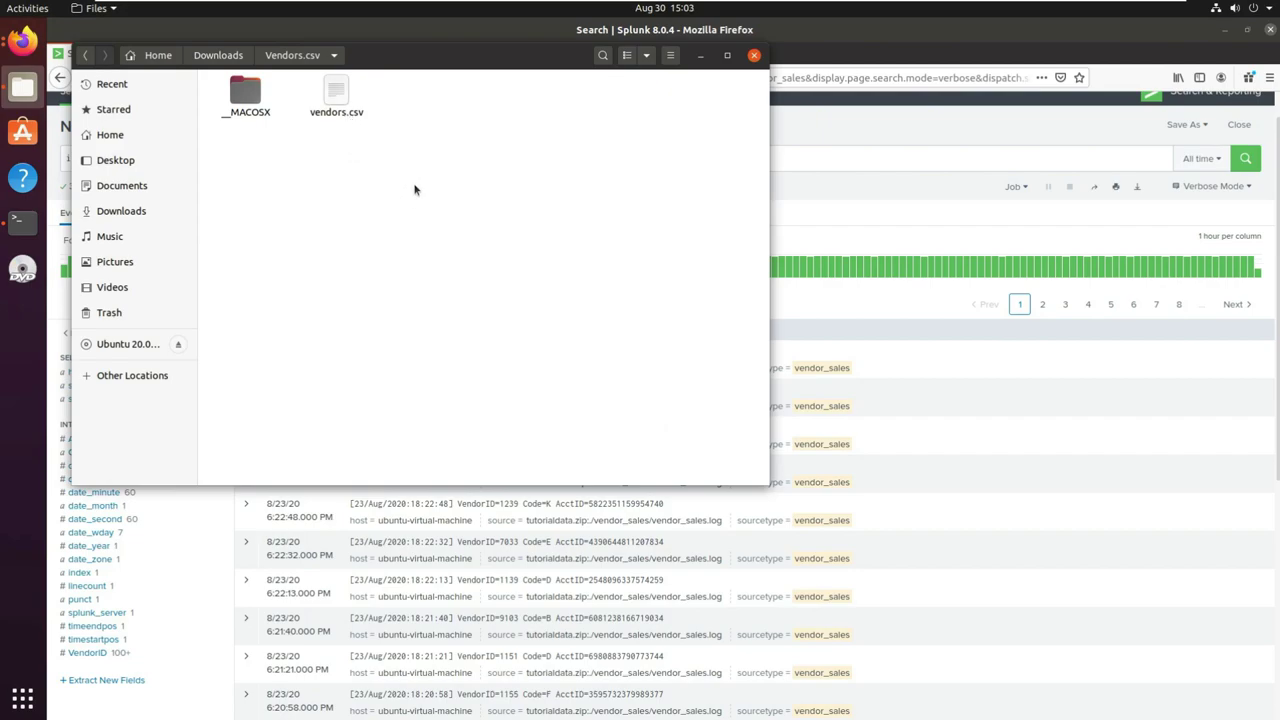
Open vendors.csv from the Vendors.csv folder in LibreOffice Calc and review its column headers from Vendor to VendorCountry
double_click(338, 96)
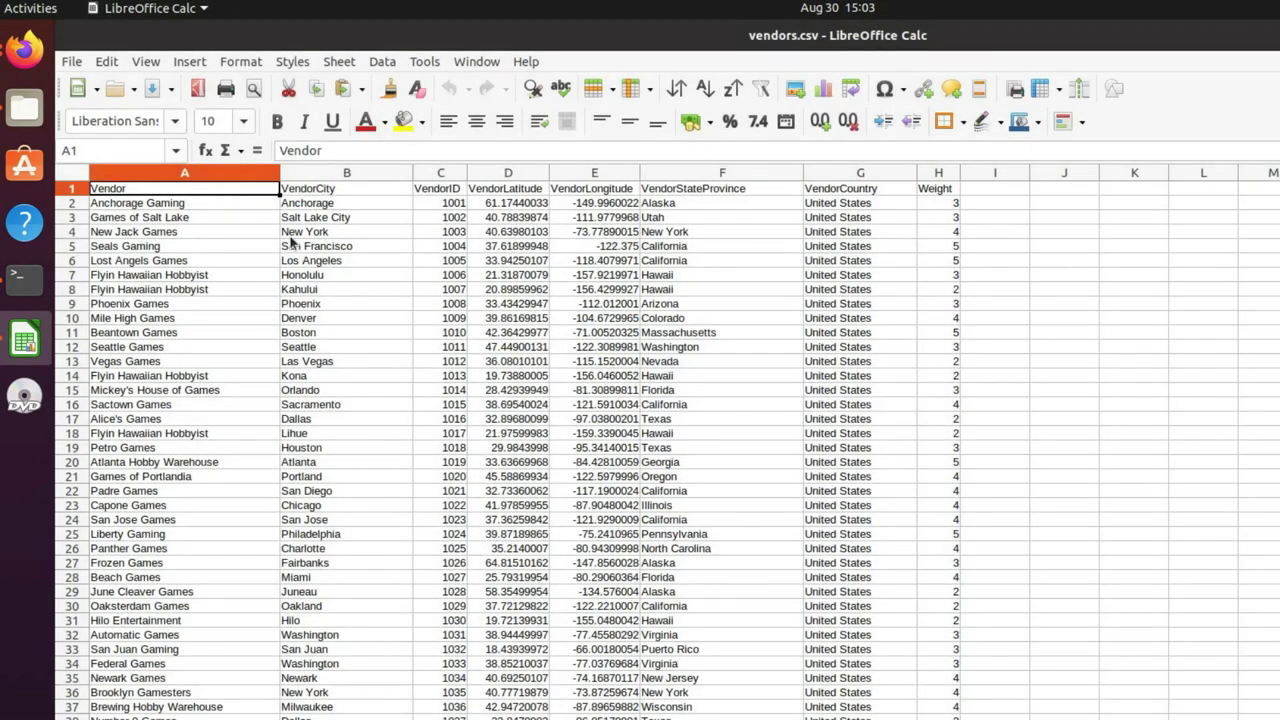
left_click(318, 190)
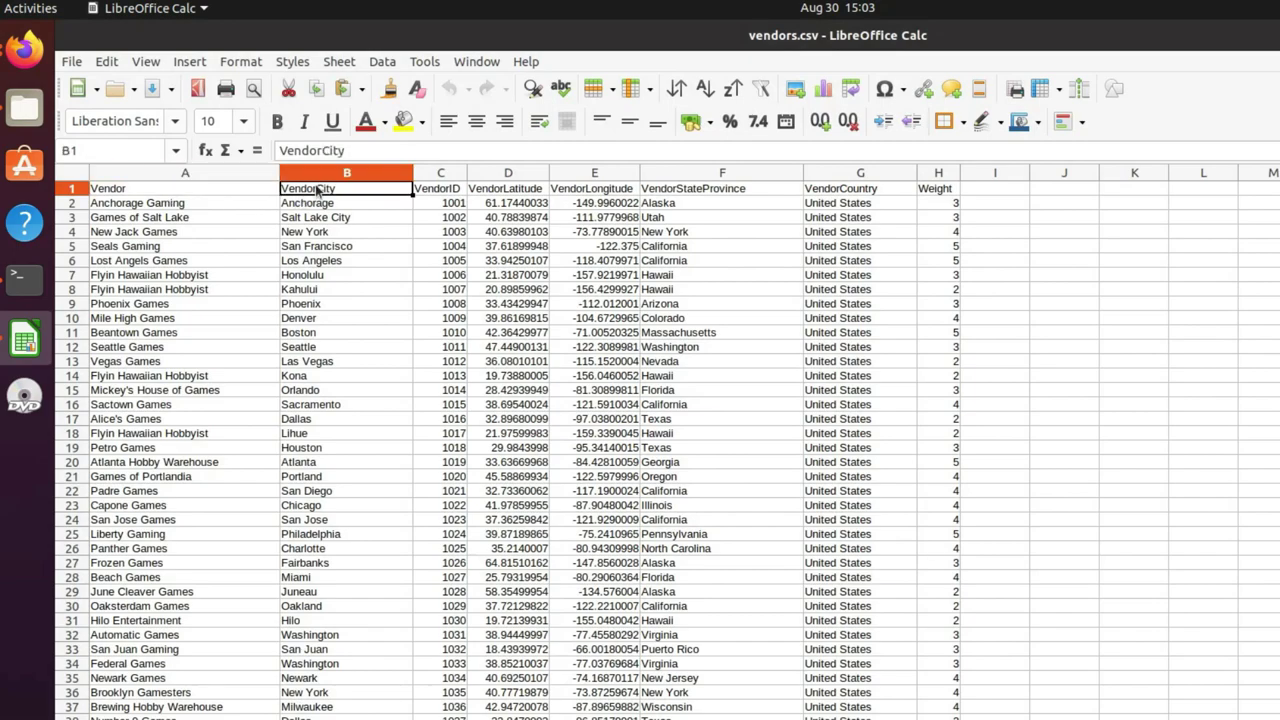
left_click(435, 195)
left_click(521, 198)
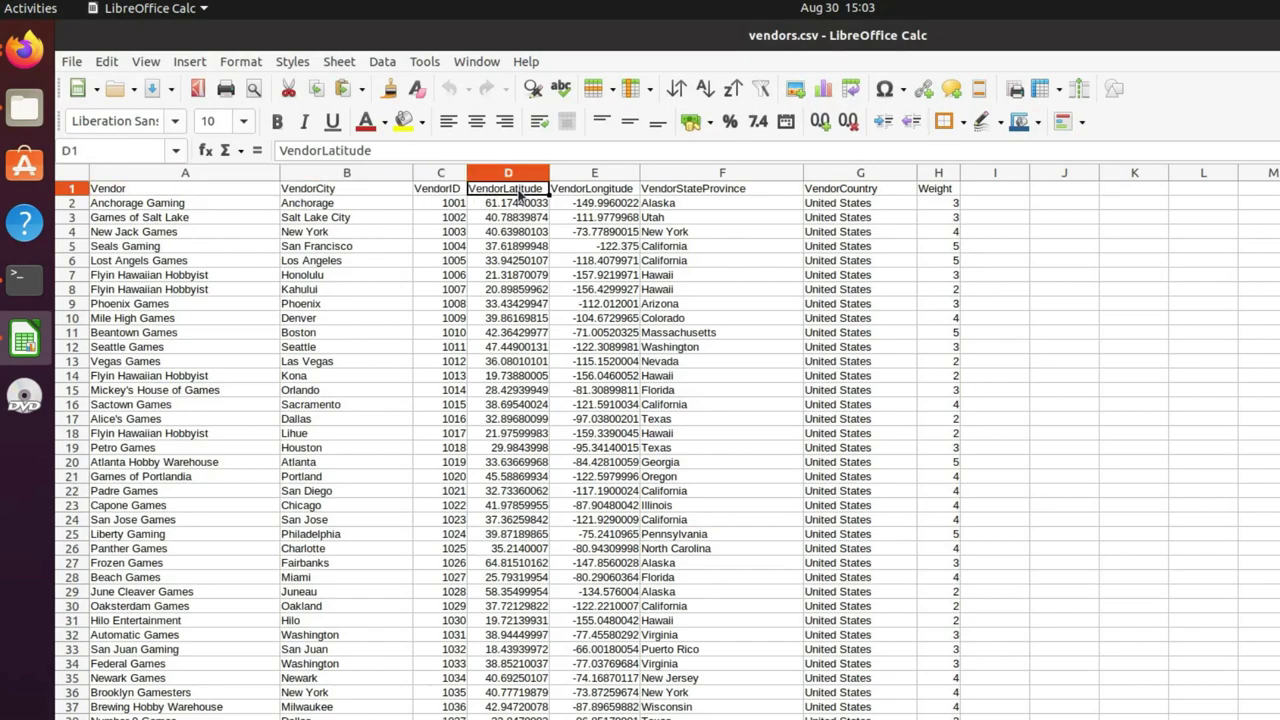
left_click(611, 199)
left_click(694, 198)
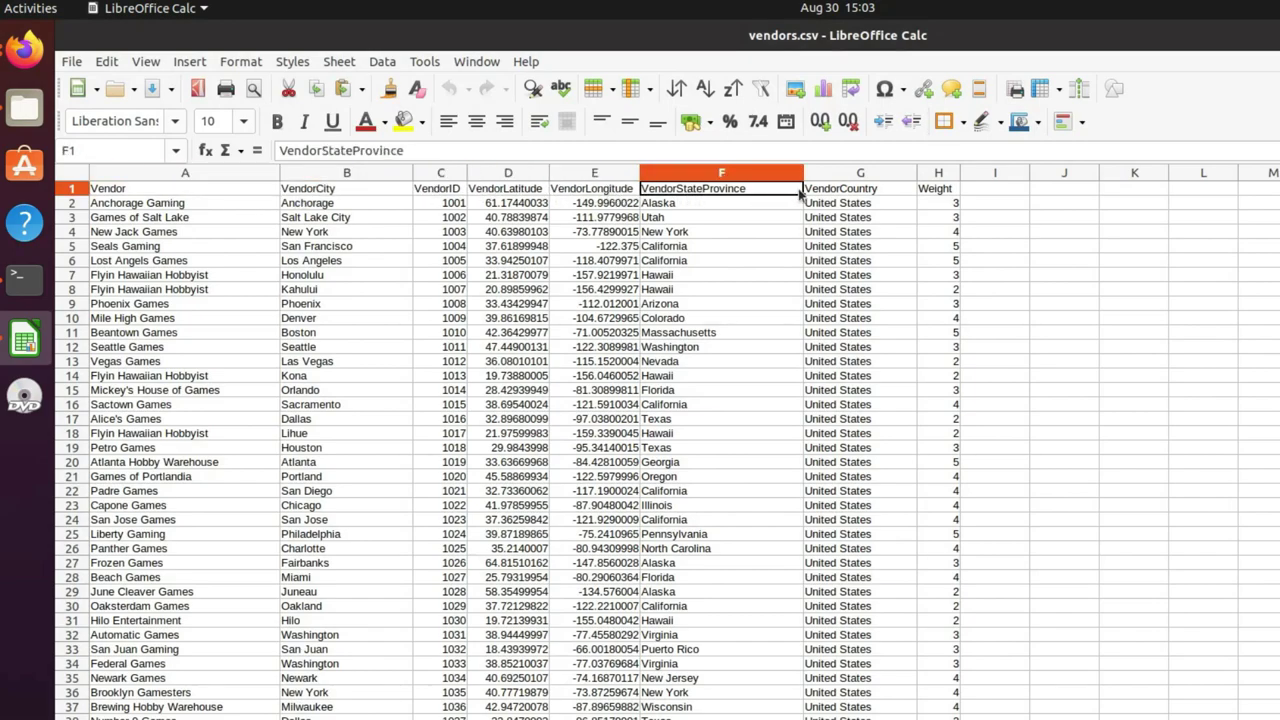
left_click(857, 195)
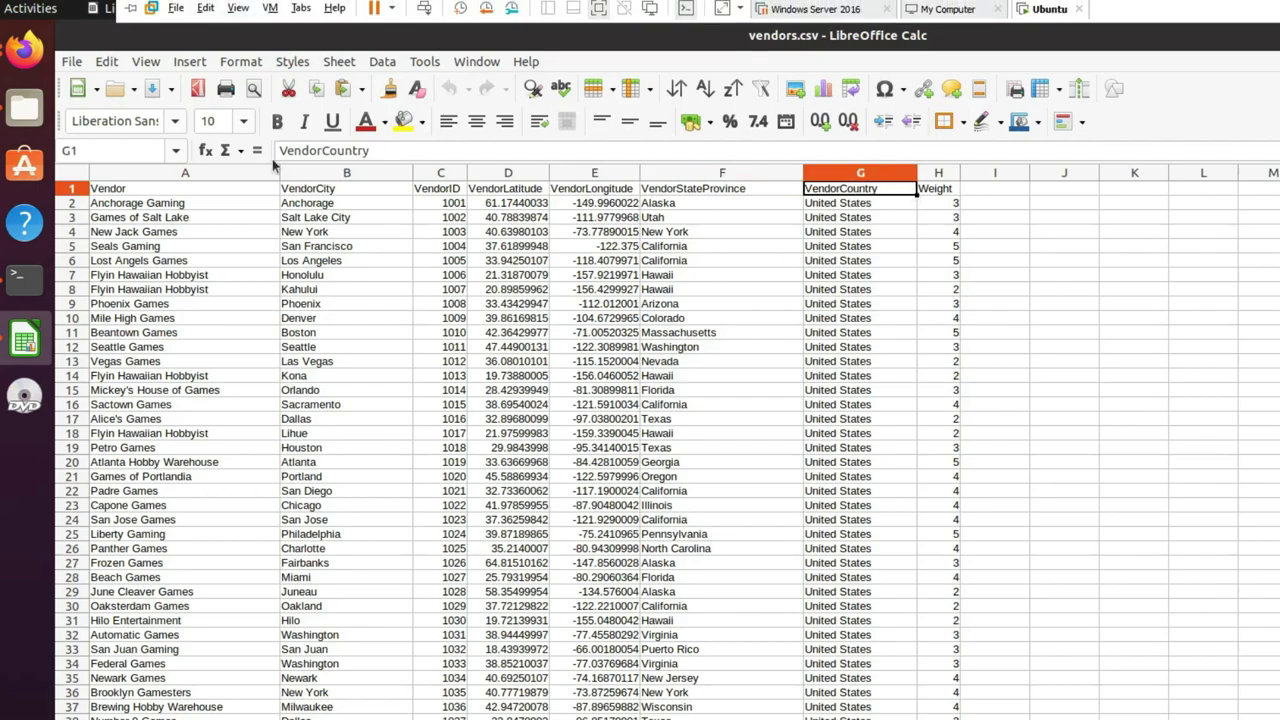
left_click(141, 194)
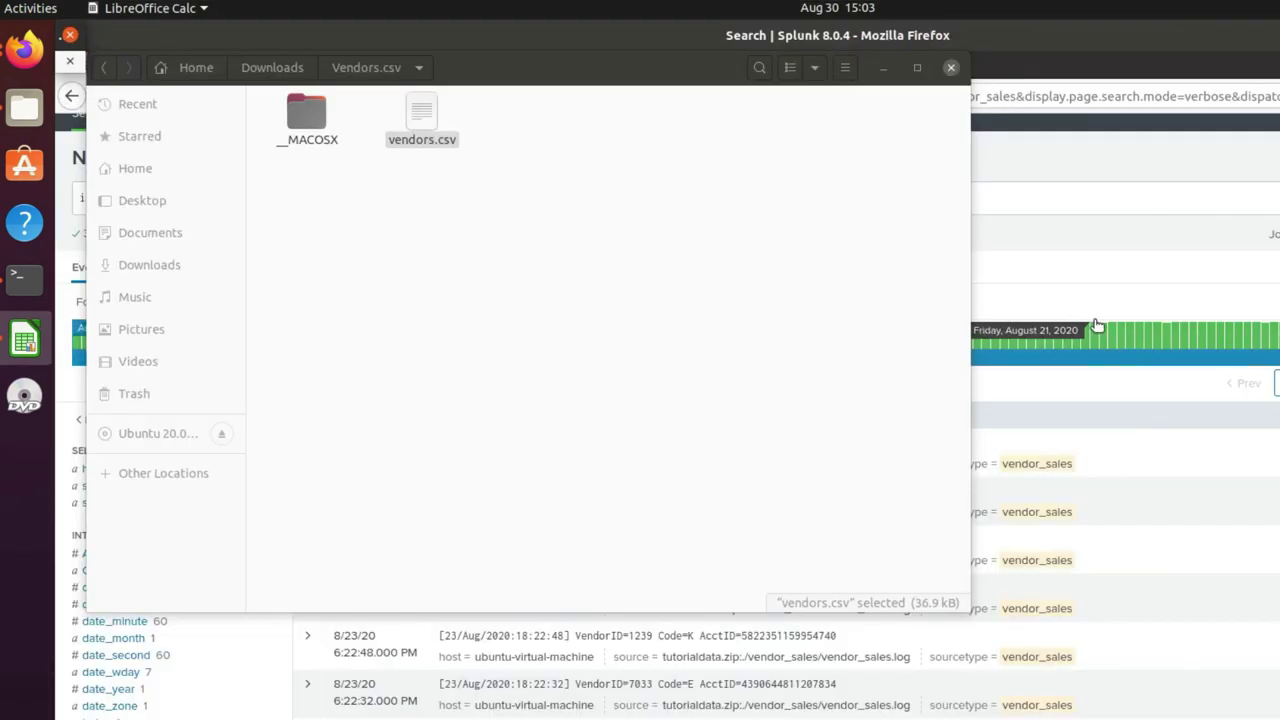
Compare the VendorID of the first Splunk event with the VendorID column in the vendors.csv spreadsheet, then return to Splunk
left_click(886, 68)
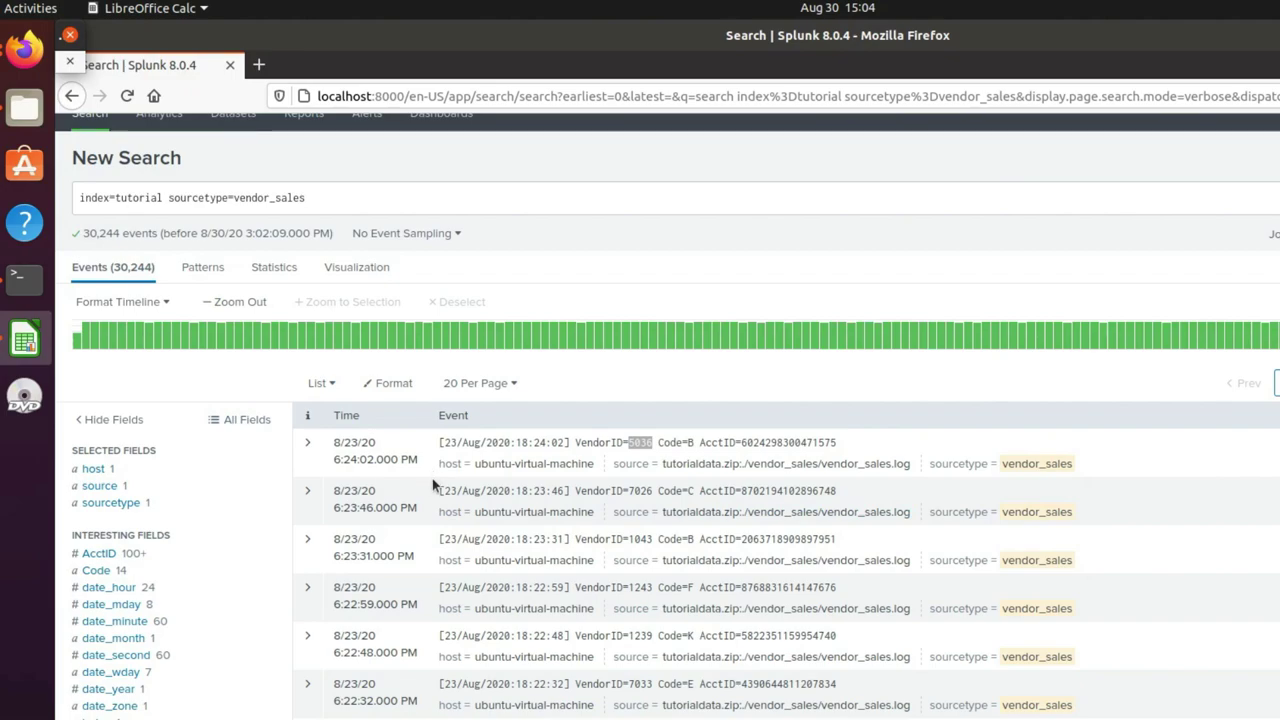
left_click_drag(648, 443, 652, 443)
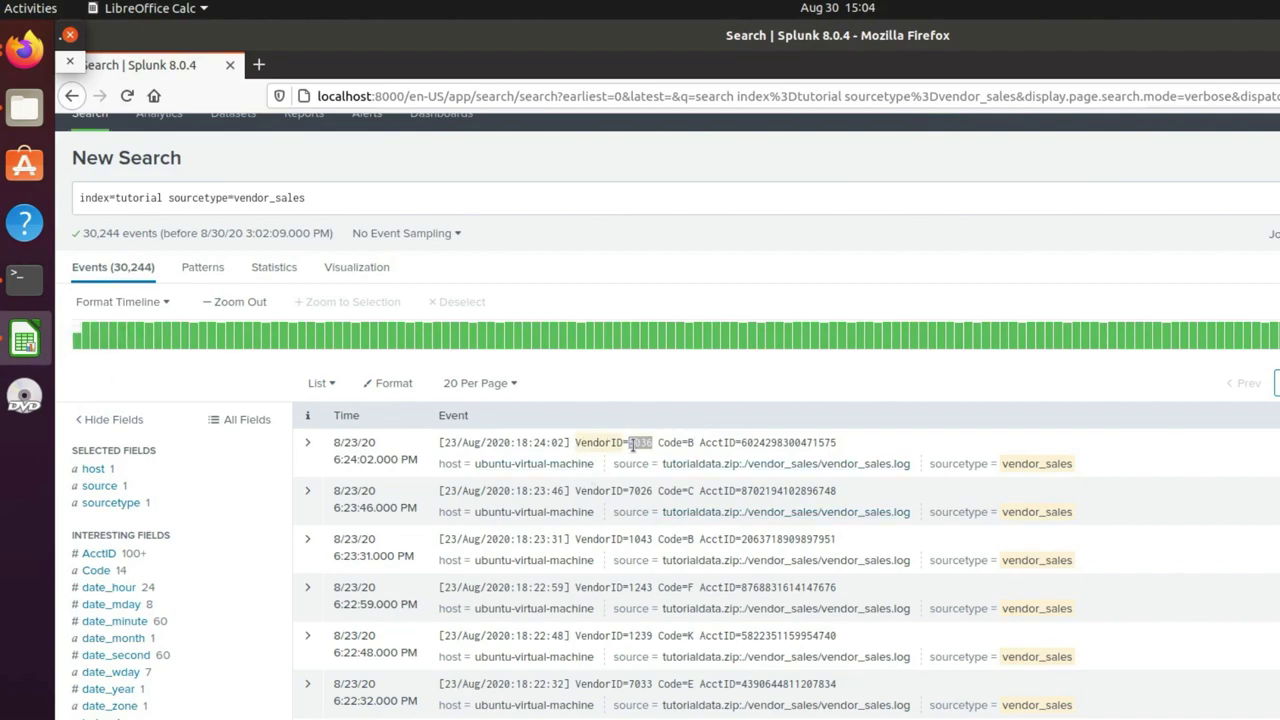
left_click(24, 345)
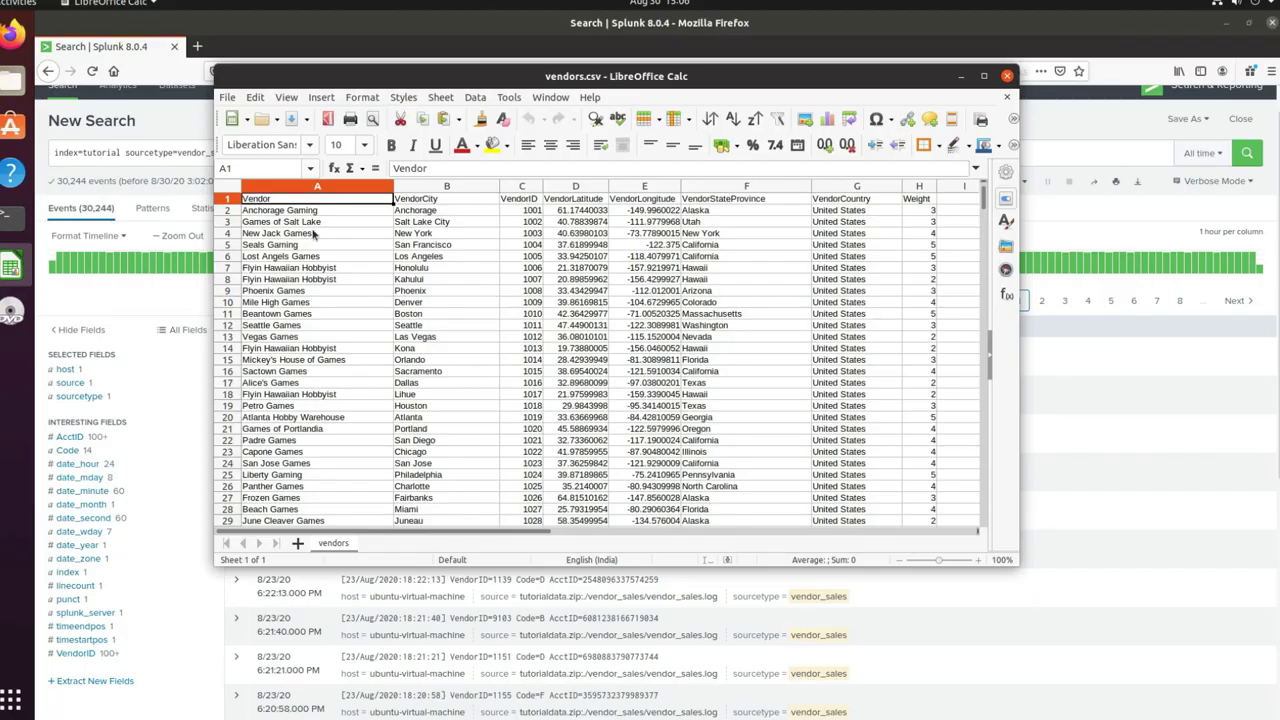
left_click(578, 280)
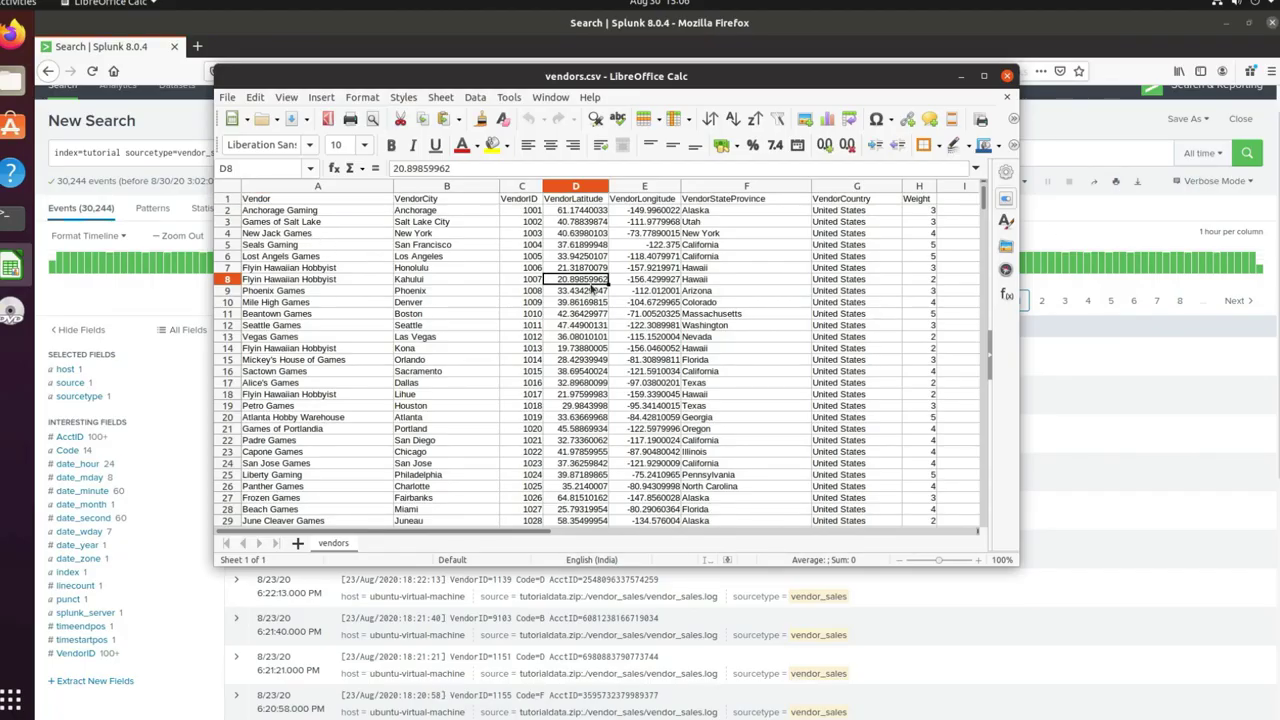
left_click(531, 211)
left_click(532, 386)
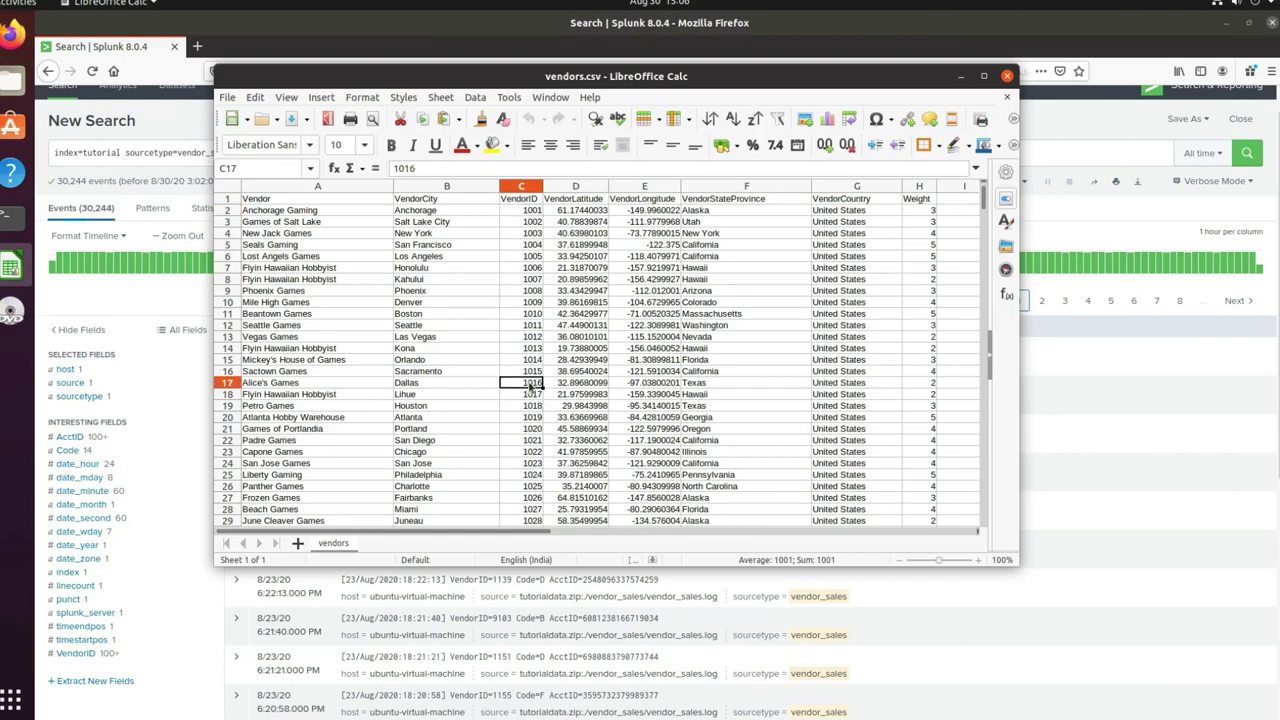
left_click(530, 222)
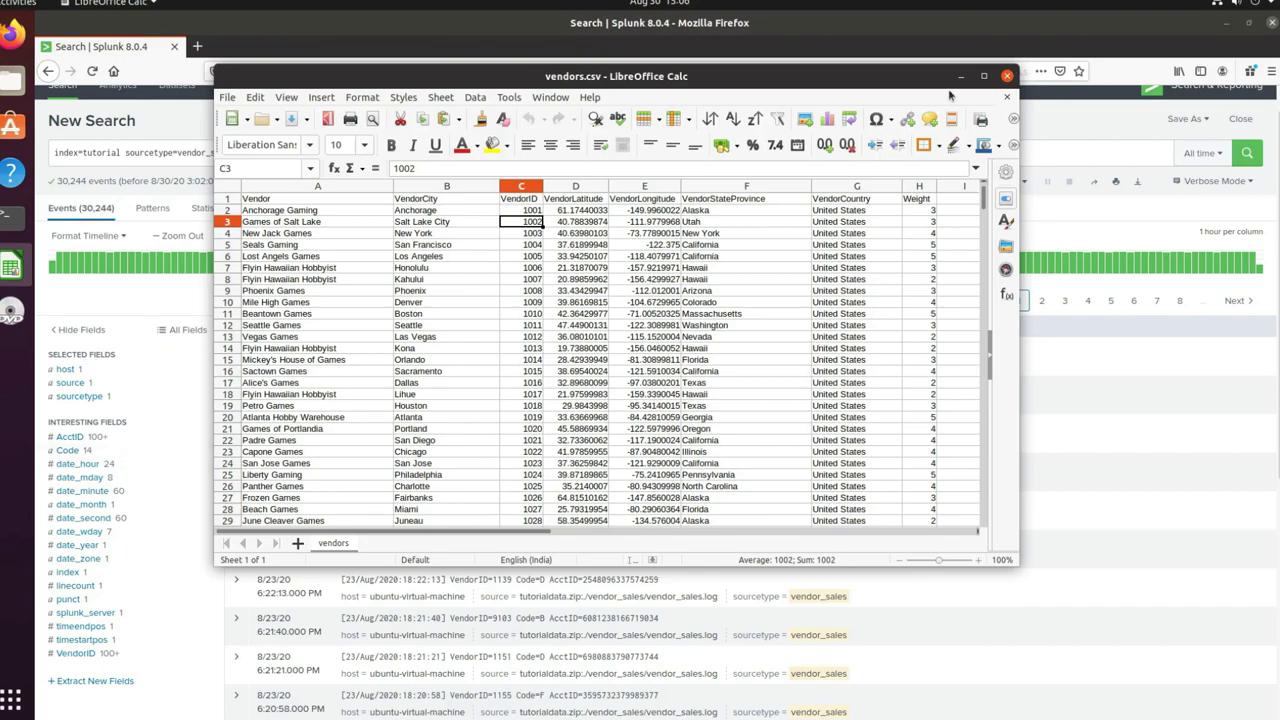
left_click(1122, 160)
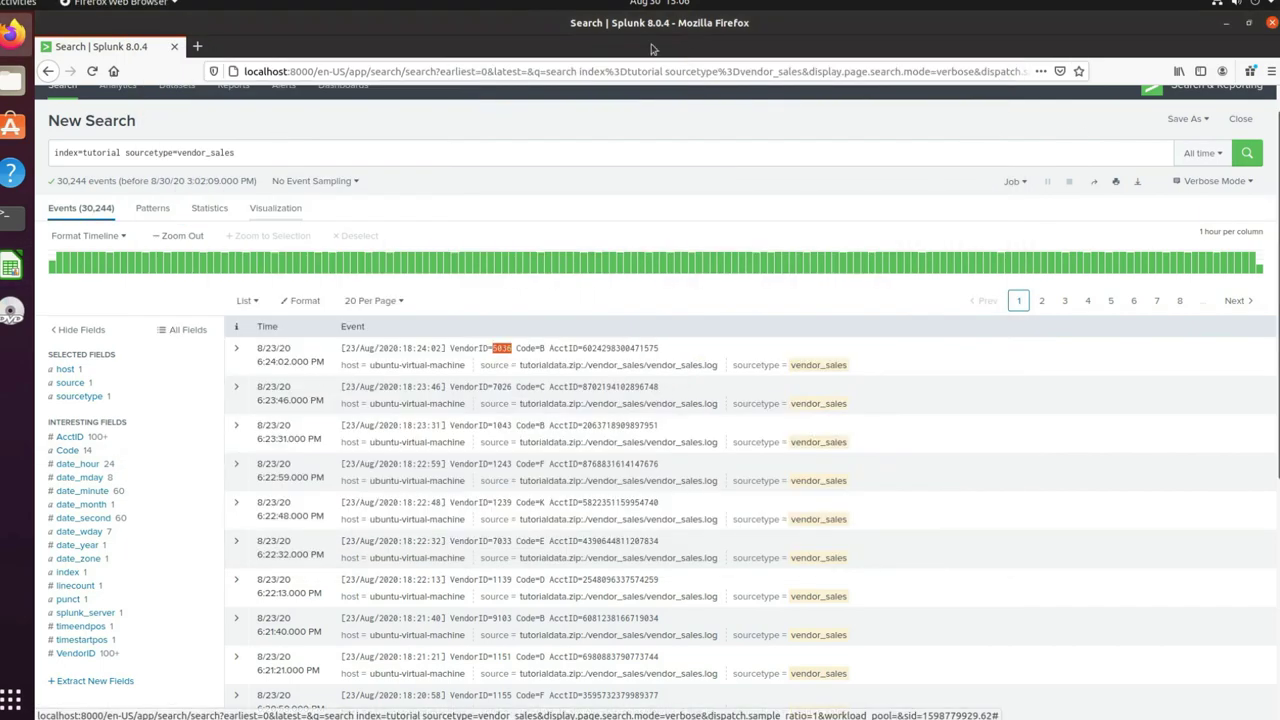
Open the Lookups settings in a new browser tab and start a new lookup table file
scroll(829, 191, "up", 1)
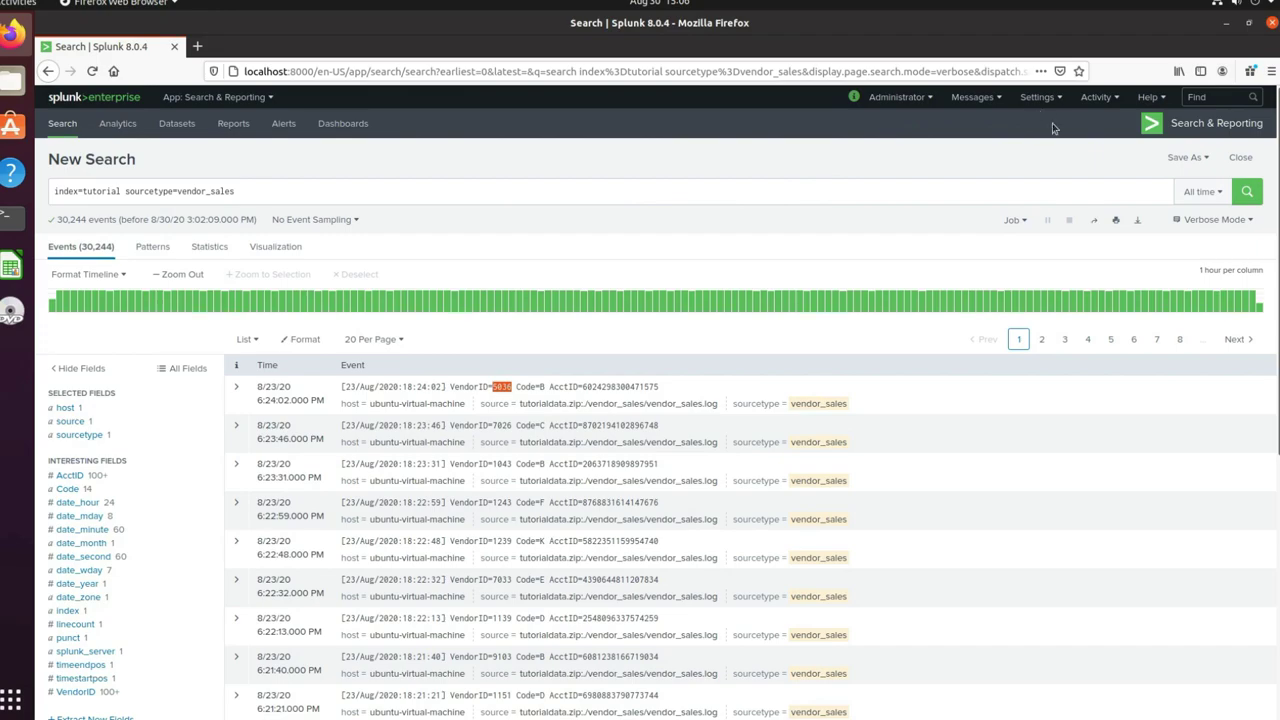
left_click(1038, 97)
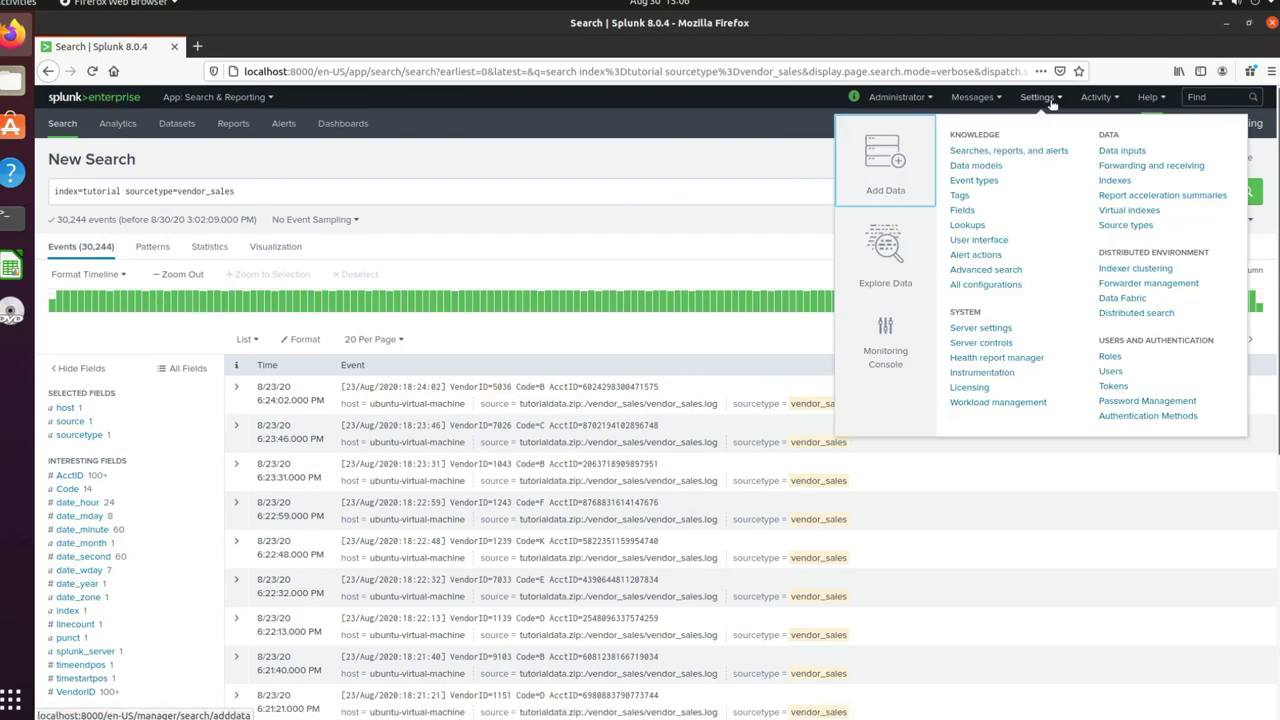
right_click(972, 233)
left_click(1005, 243)
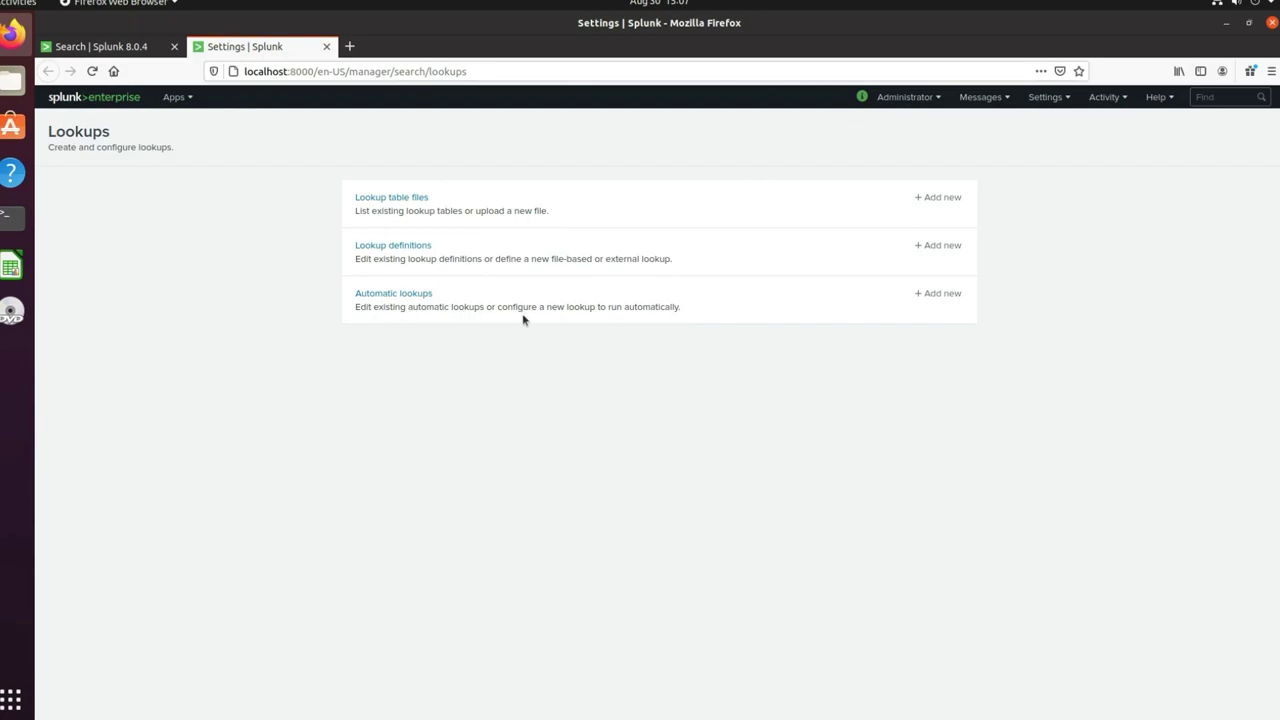
left_click(405, 199)
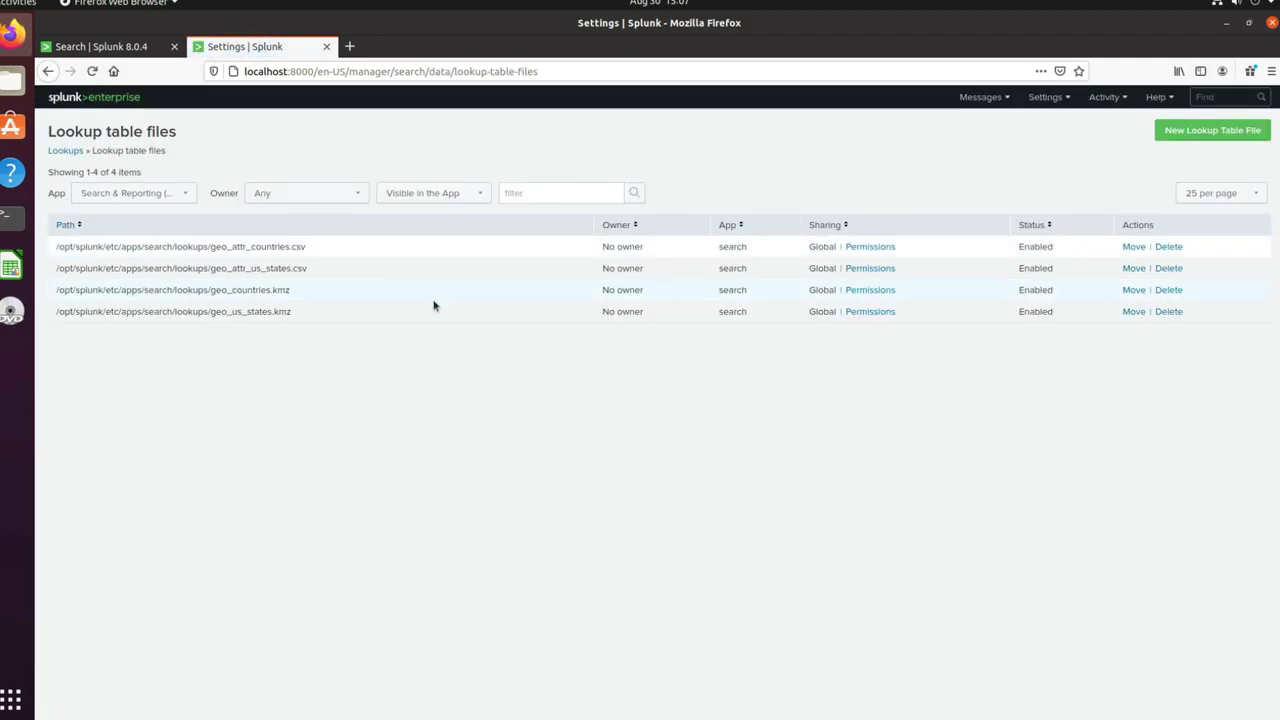
left_click(1207, 133)
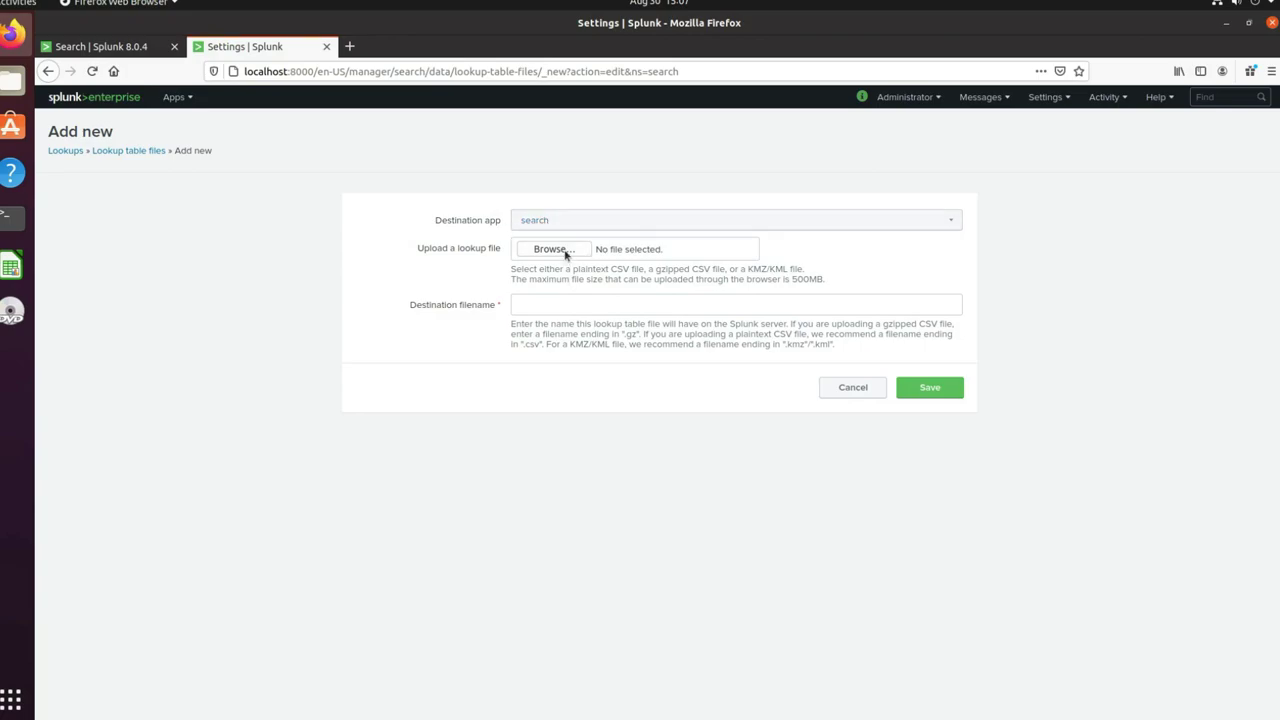
Choose vendors.csv from the Vendors.csv folder in Downloads as the lookup file to upload
left_click(563, 251)
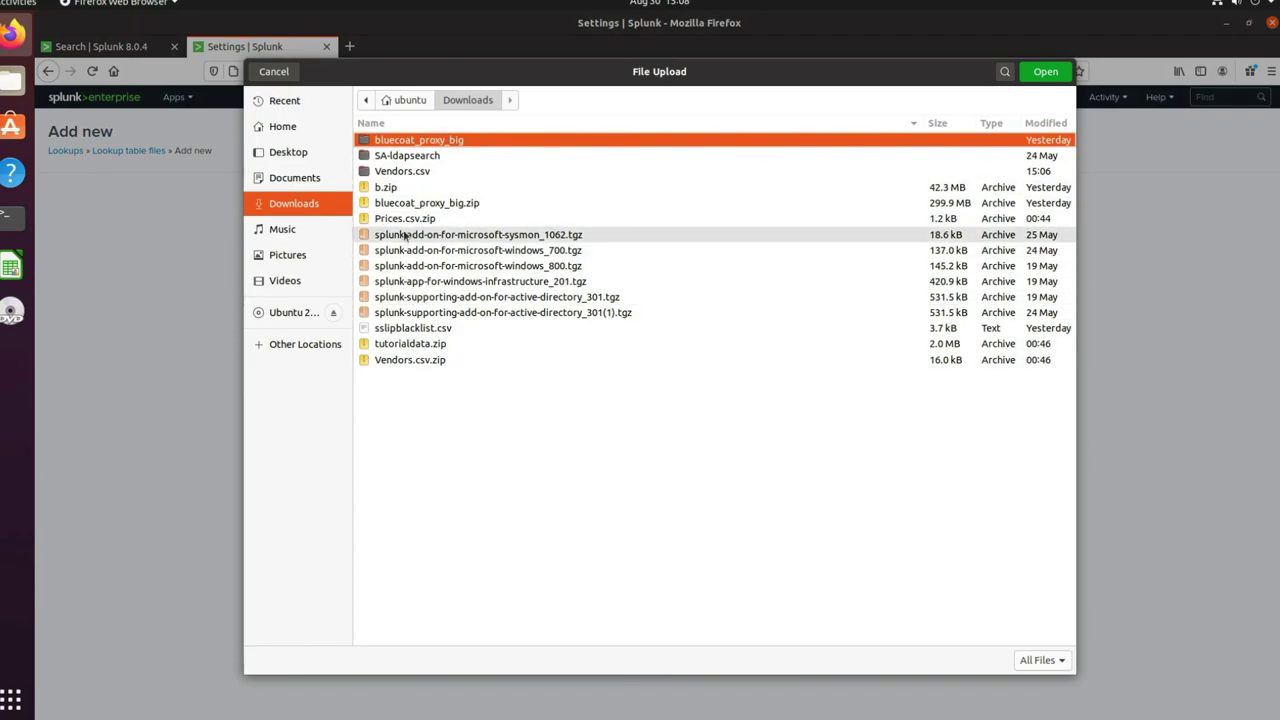
double_click(405, 171)
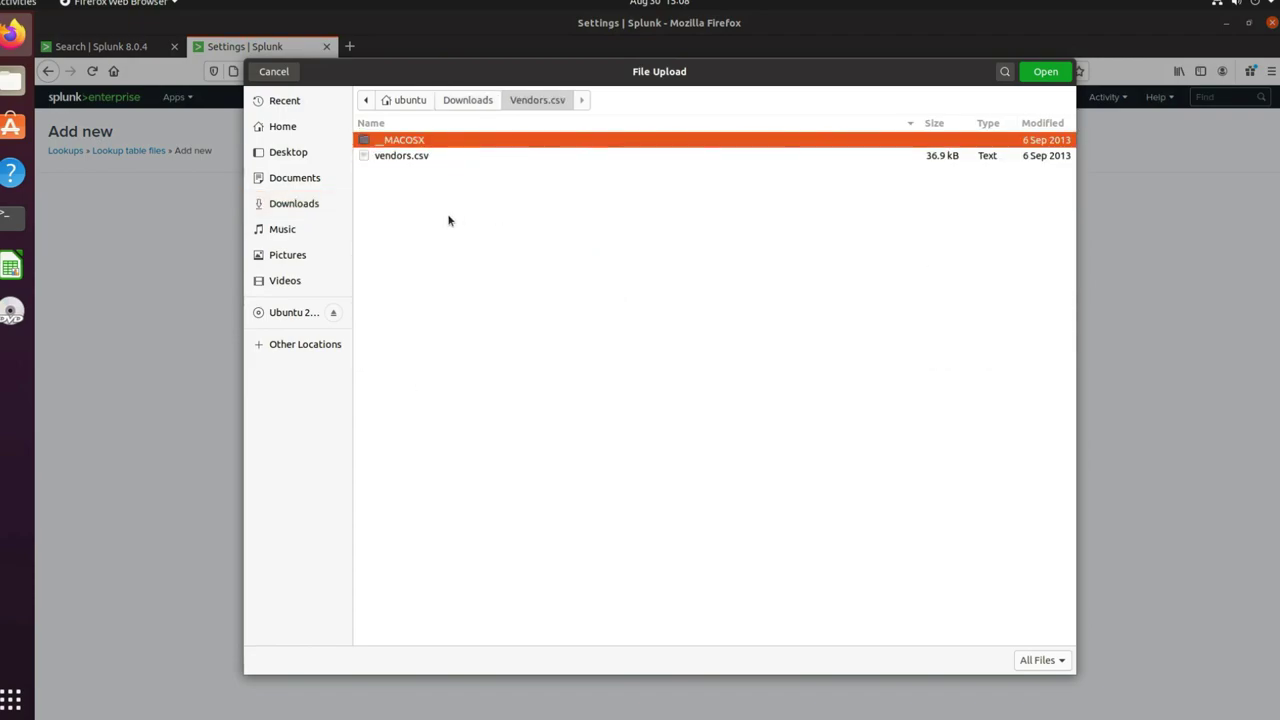
left_click(412, 160)
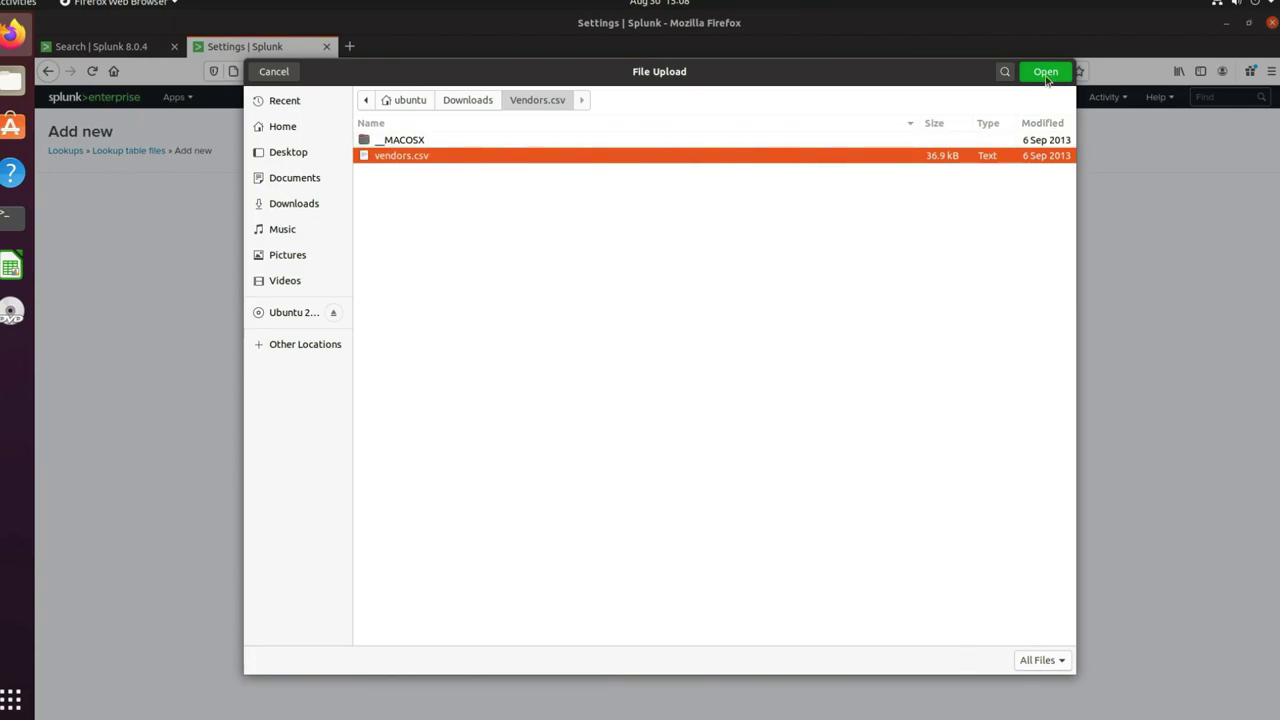
left_click(1046, 74)
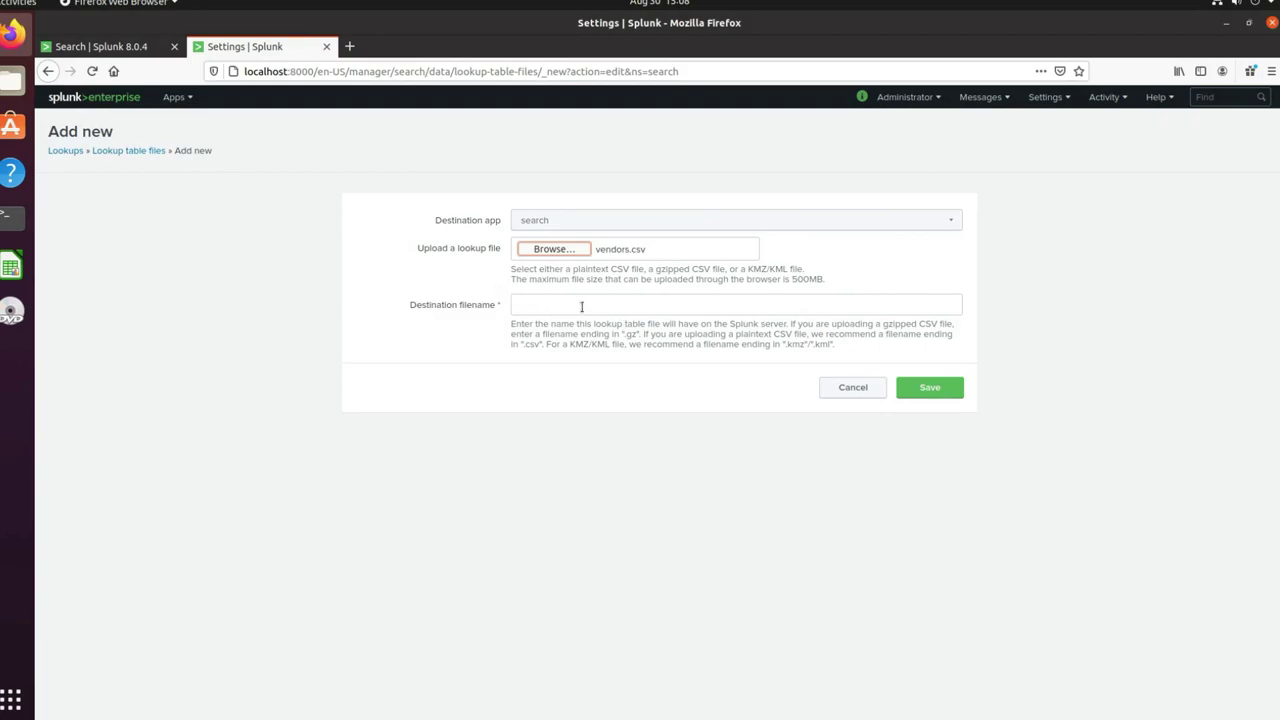
Check the recommended file extensions, set the destination filename to vendors.csv, and save the lookup table file
left_click(578, 304)
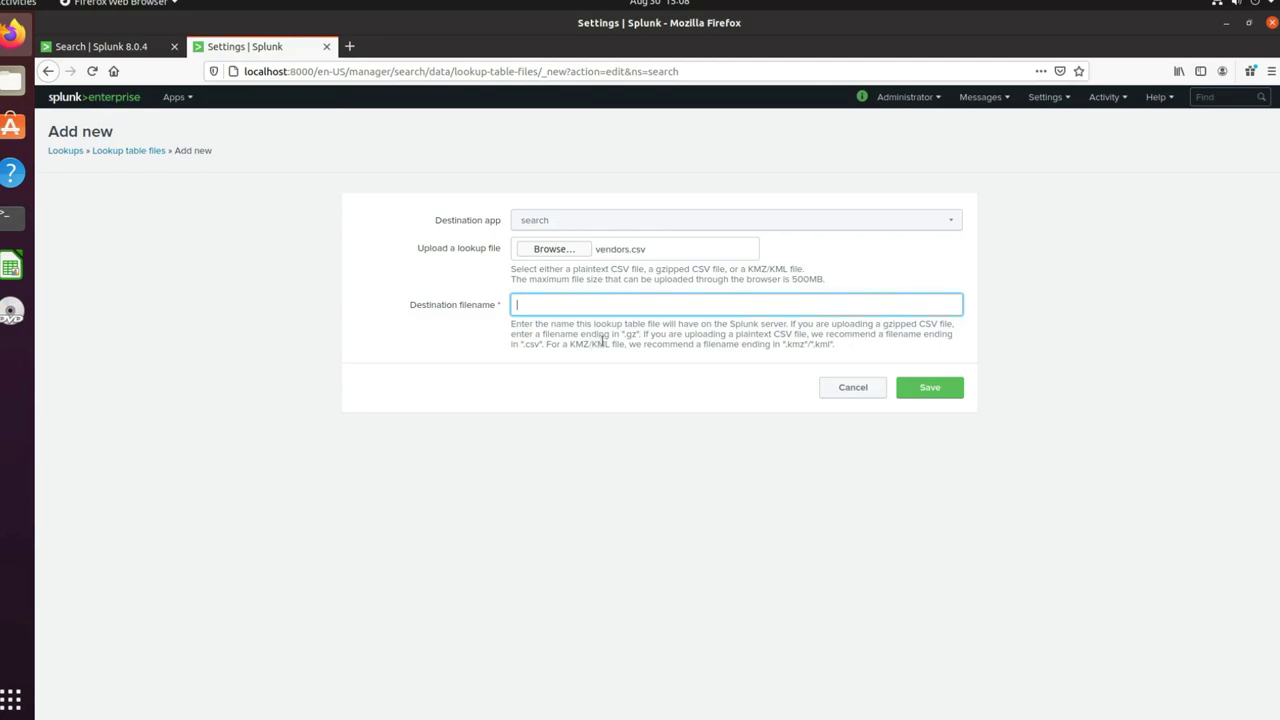
left_click_drag(620, 334, 628, 334)
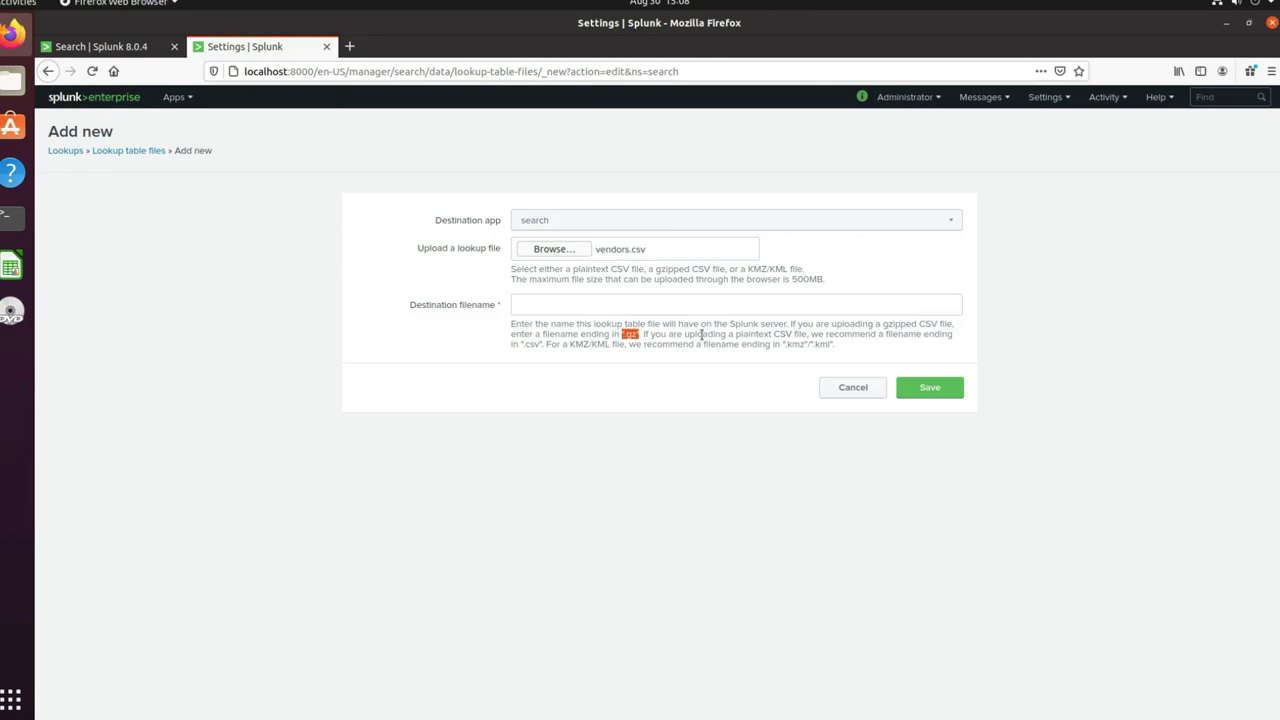
left_click_drag(769, 334, 808, 335)
left_click(548, 307)
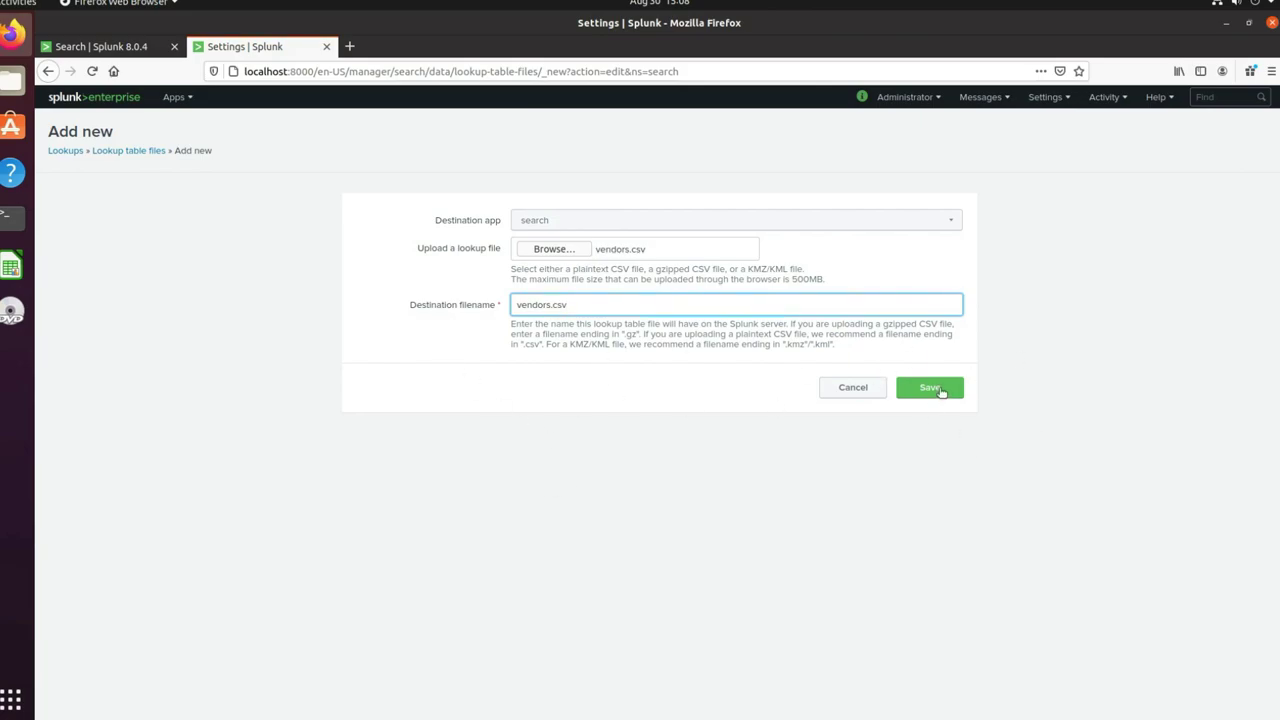
left_click(938, 389)
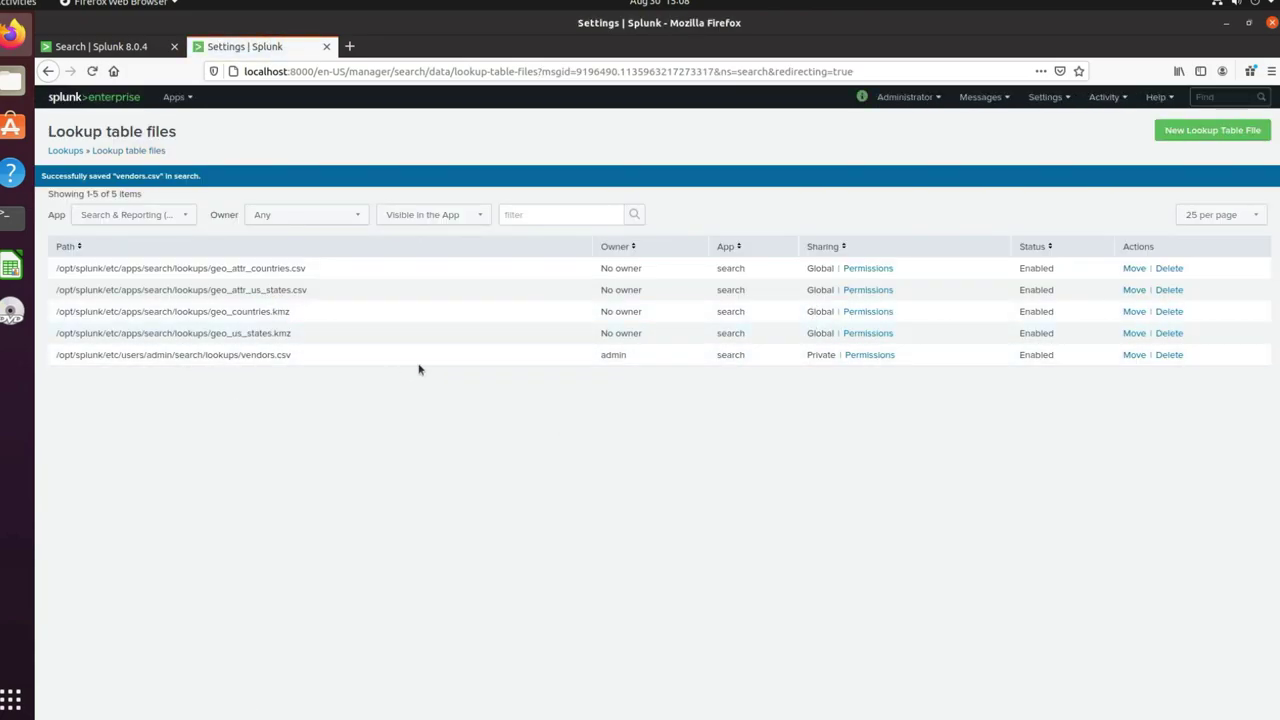
Examine the path of vendors.csv in the lookup table files list and compare it with the geo_us_states.kmz path
left_click_drag(292, 355, 65, 357)
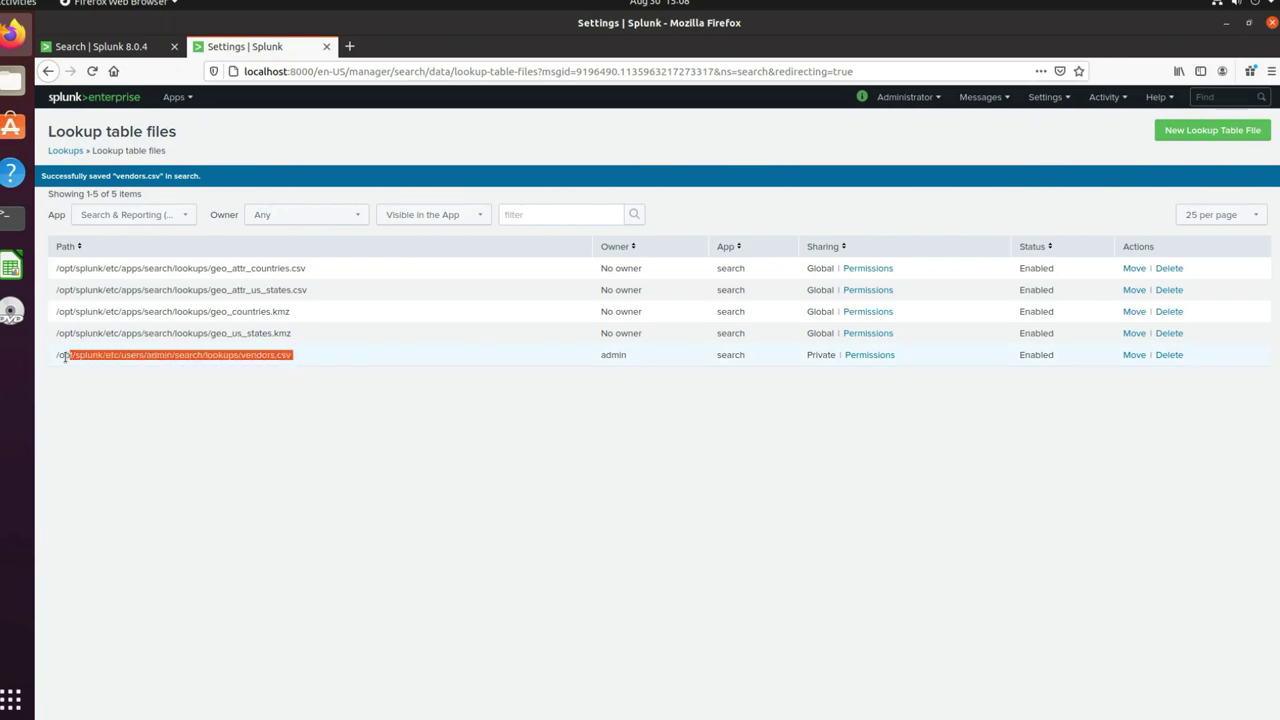
left_click(160, 402)
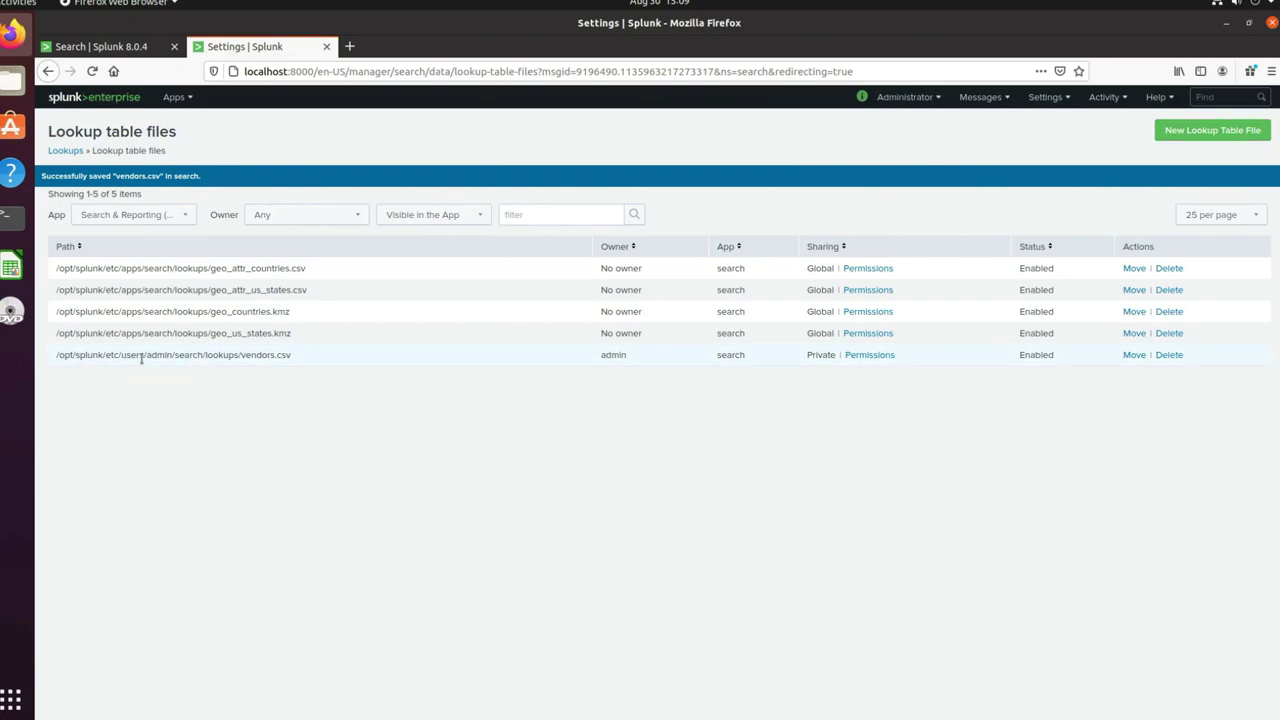
left_click_drag(121, 360, 150, 357)
double_click(160, 357)
double_click(196, 357)
left_click(214, 357)
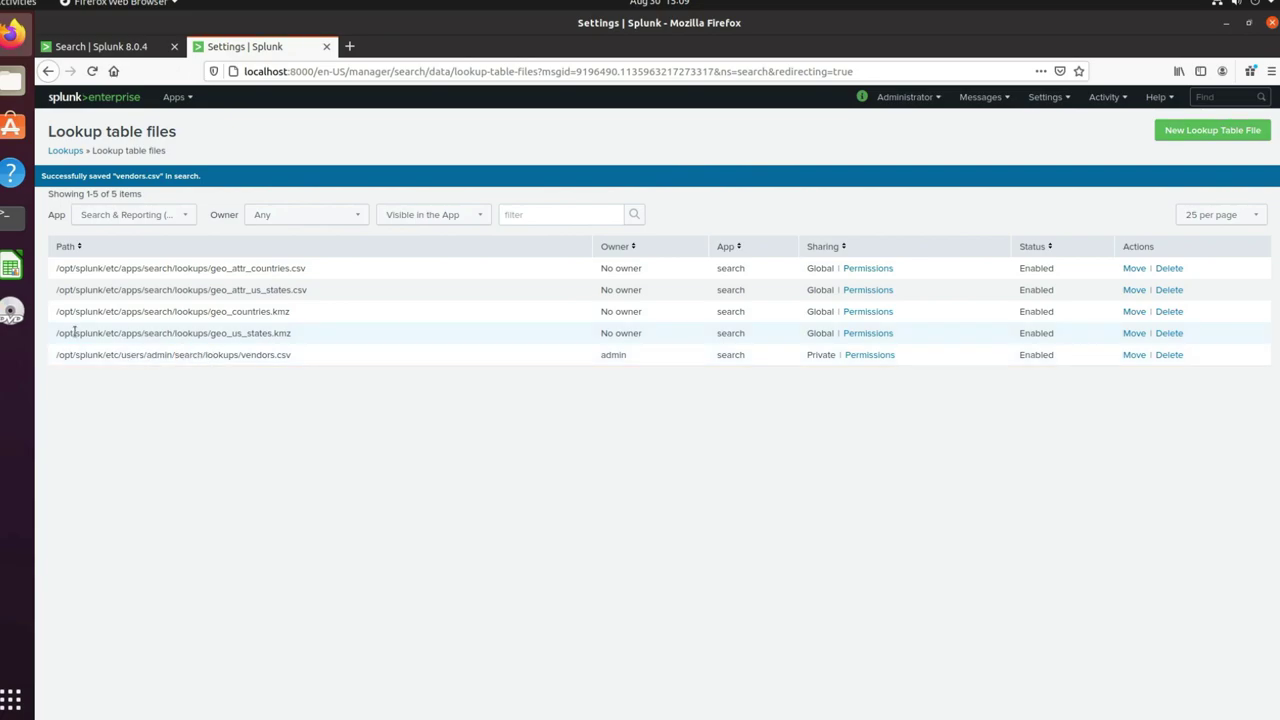
left_click_drag(73, 332, 166, 333)
left_click(97, 373)
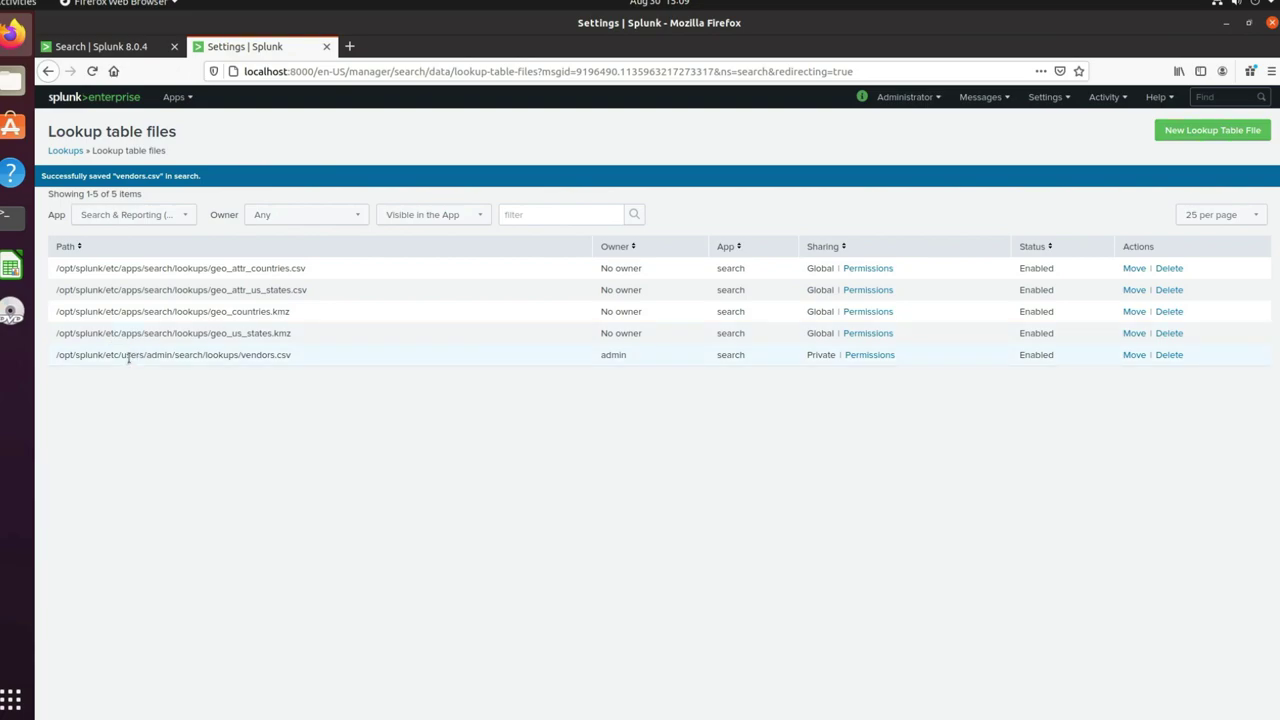
left_click_drag(144, 356, 146, 356)
left_click_drag(357, 357, 62, 356)
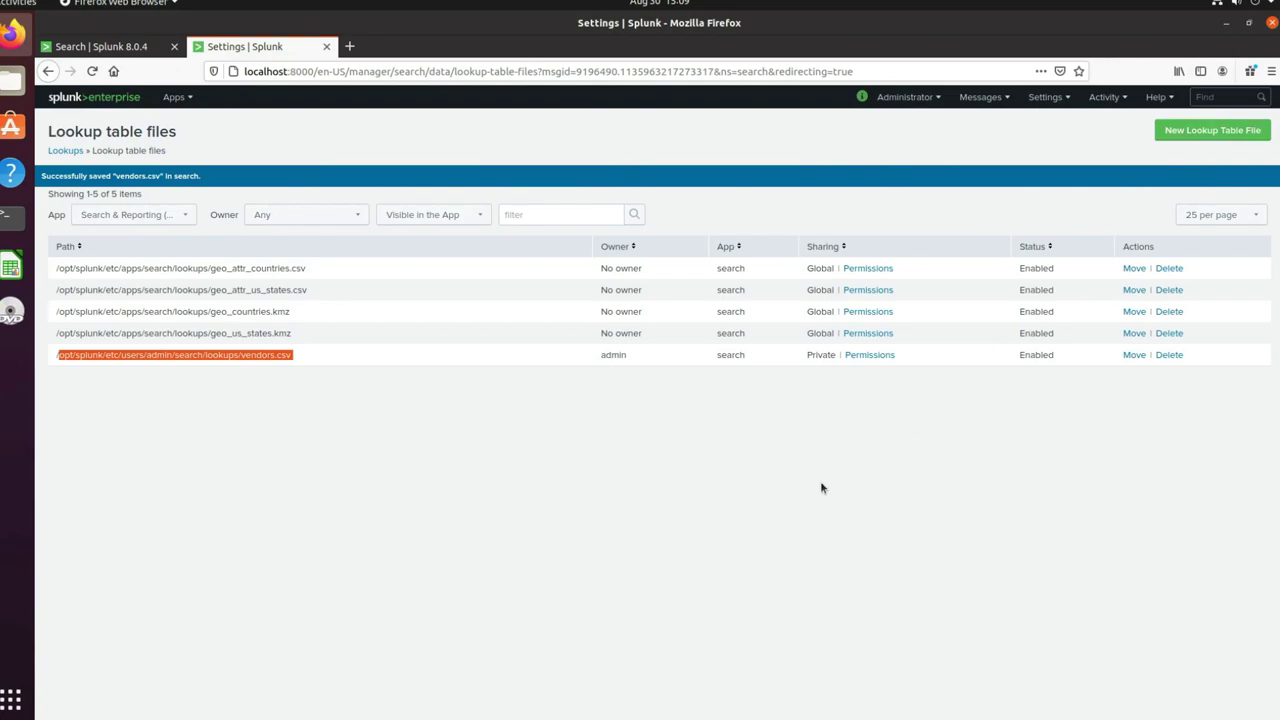
key("ctrl+plus")
key("ctrl+plus")
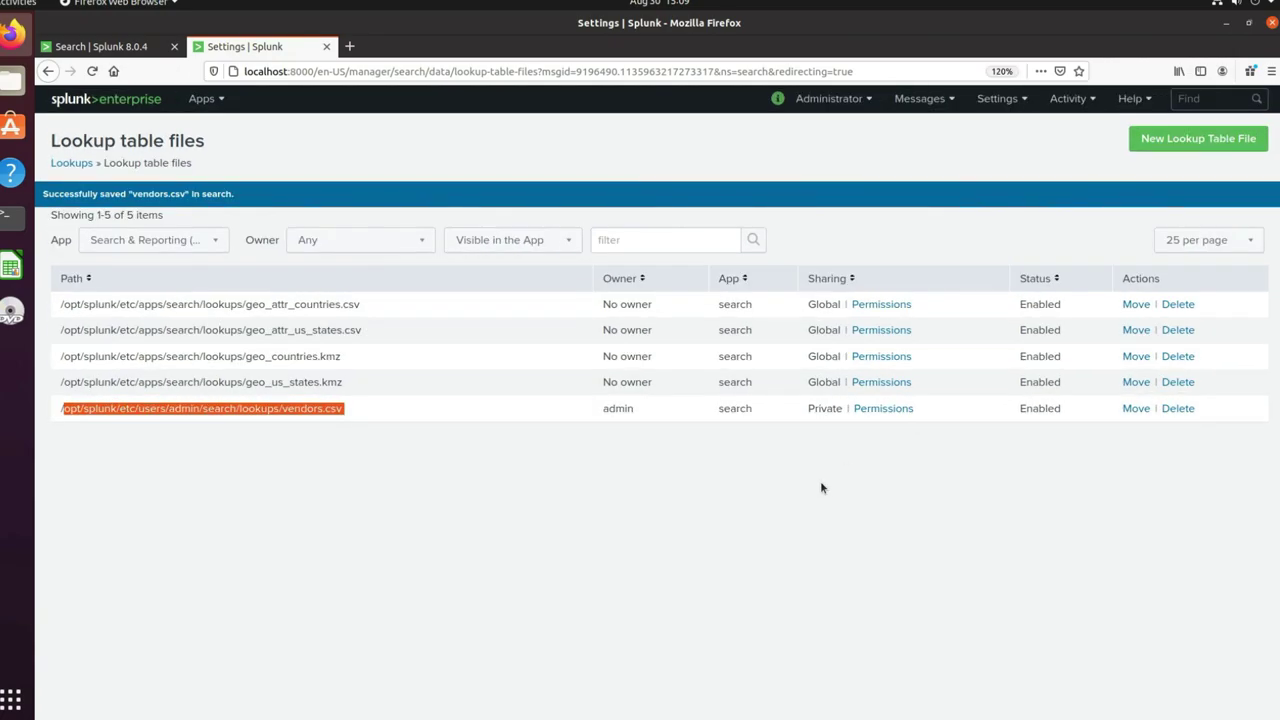
left_click(371, 467)
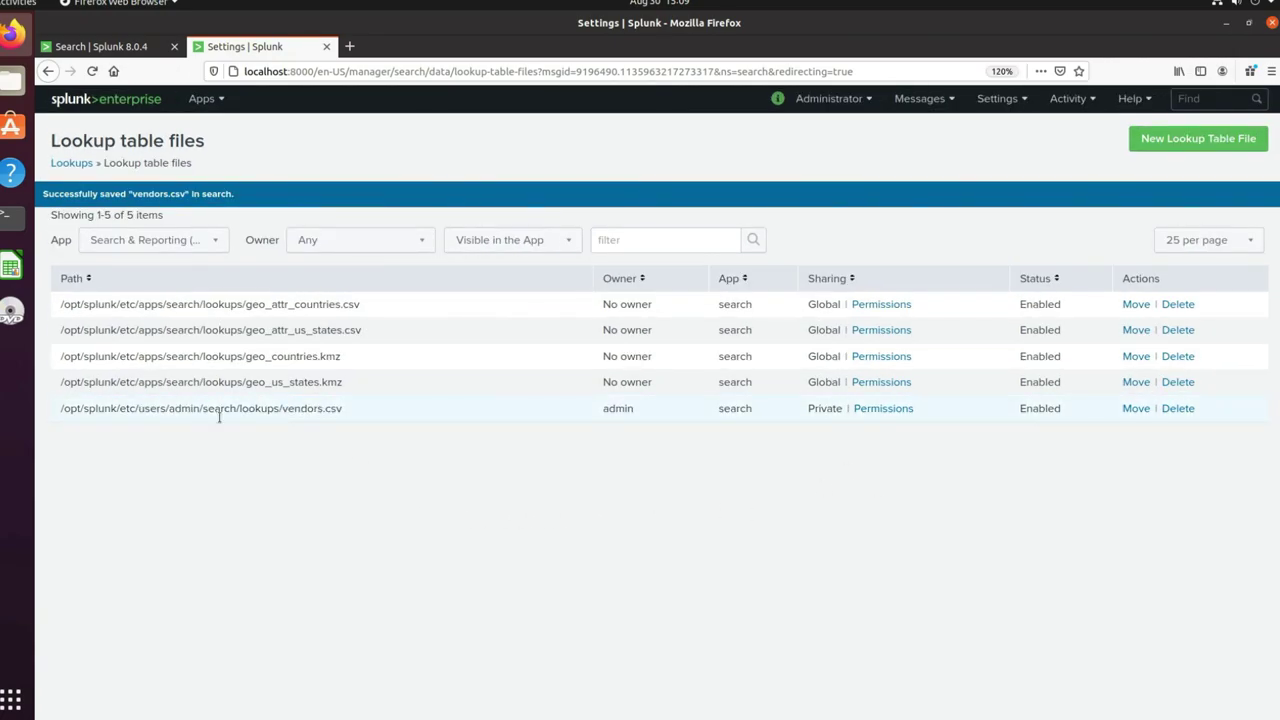
left_click_drag(66, 408, 388, 421)
left_click(287, 477)
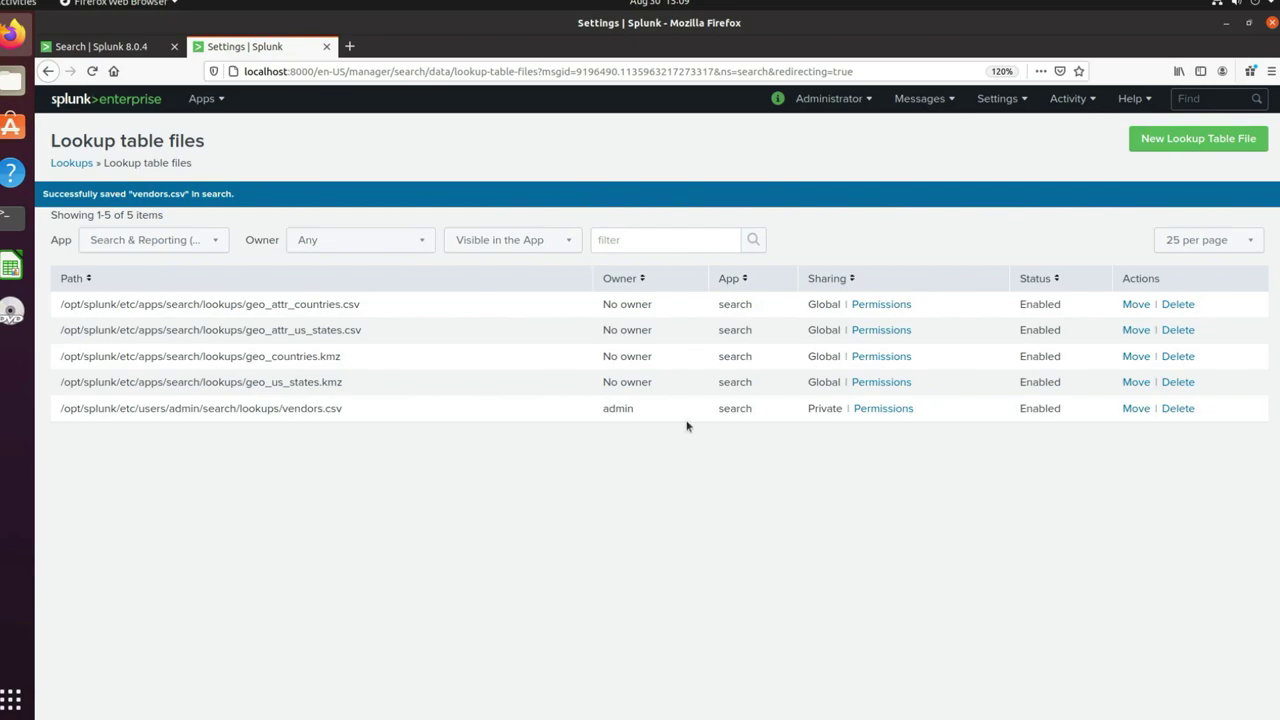
Share vendors.csv with all apps (system), giving Everyone and admin read access and admin write access, and save the permissions
left_click(895, 410)
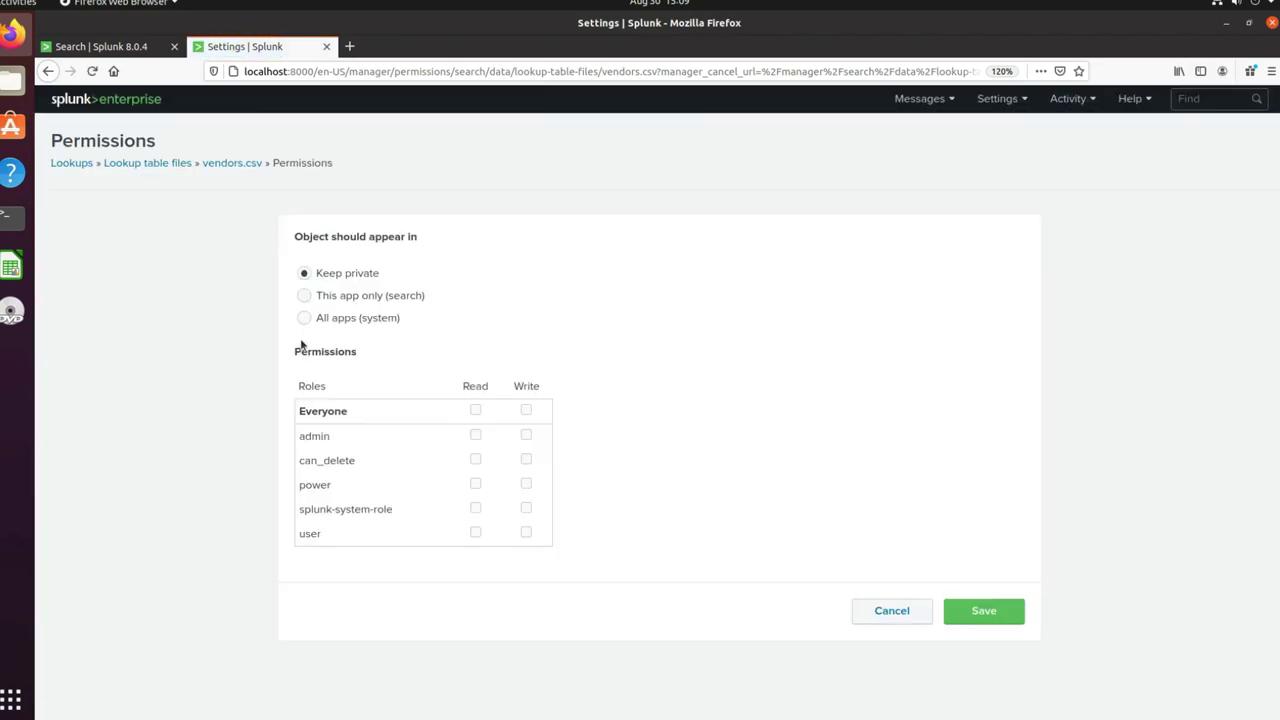
left_click(304, 318)
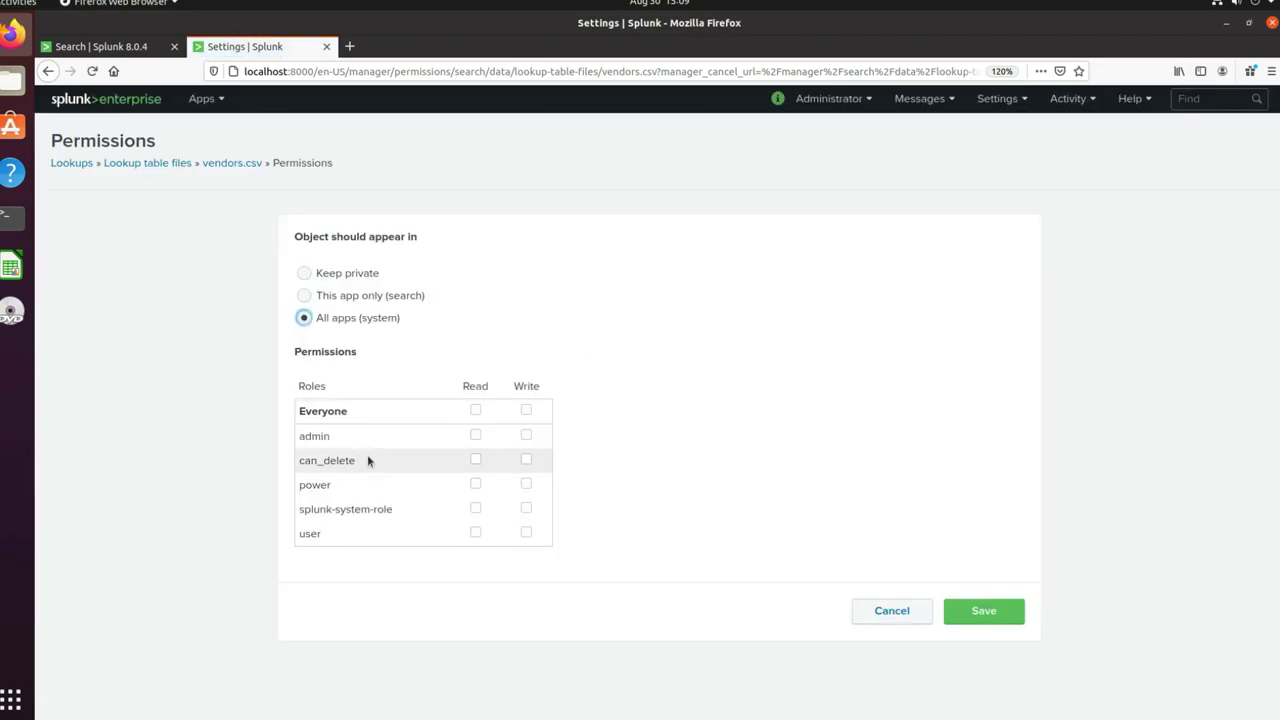
left_click(476, 436)
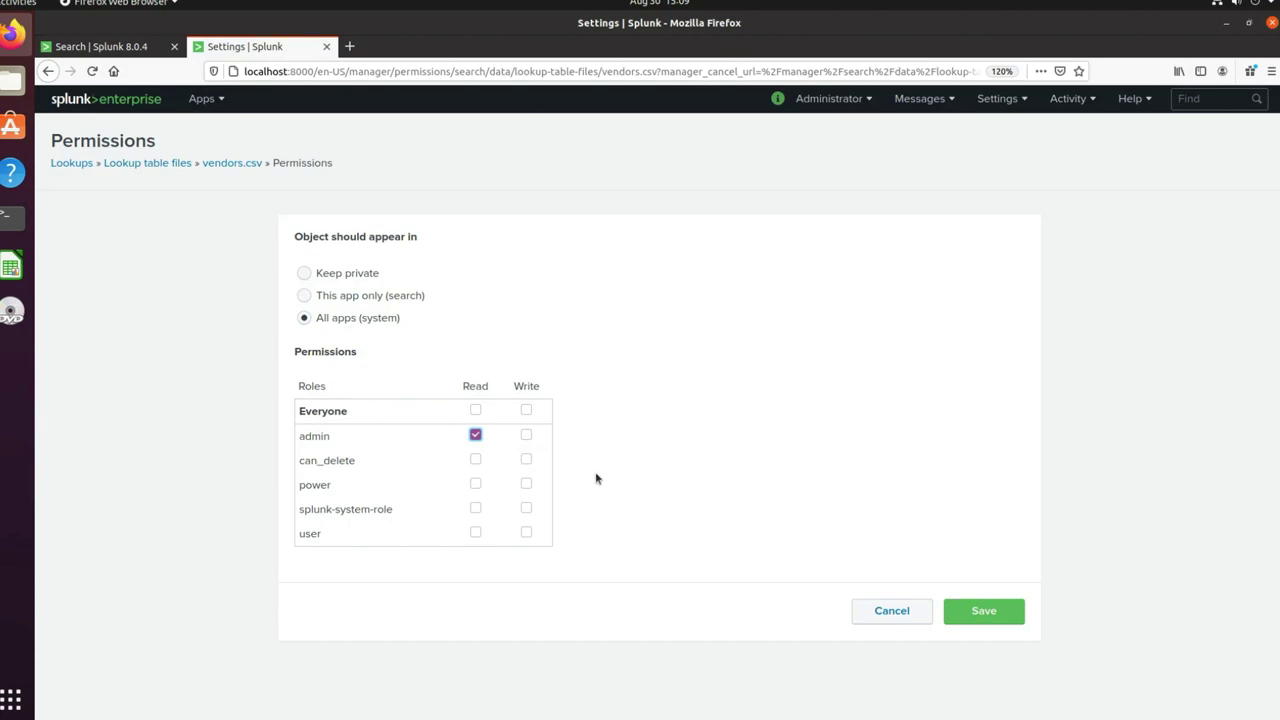
left_click(475, 410)
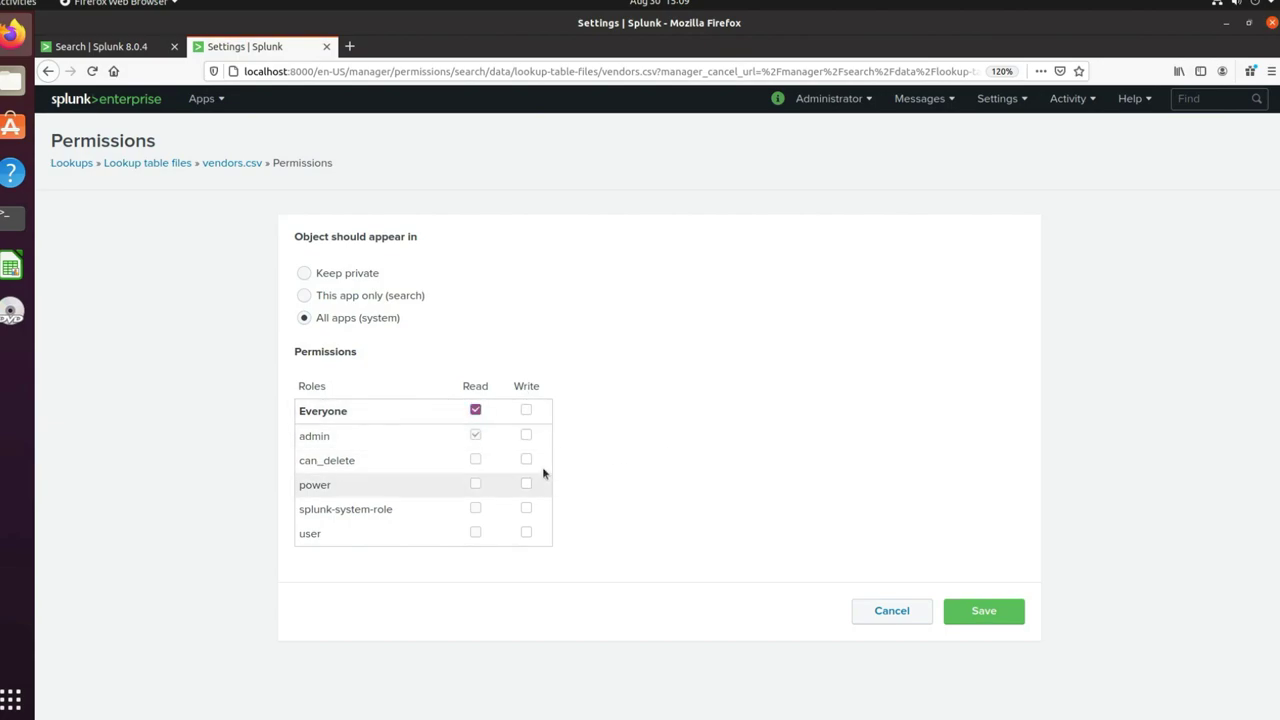
left_click(526, 434)
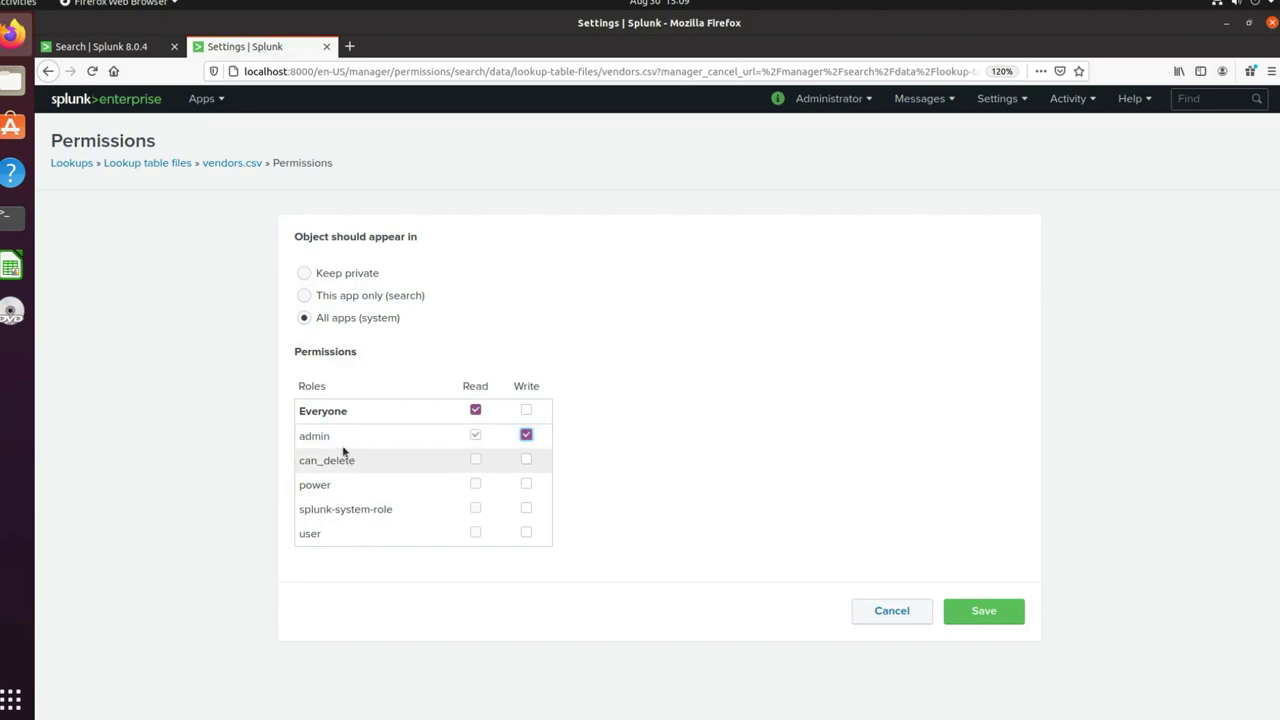
left_click(978, 617)
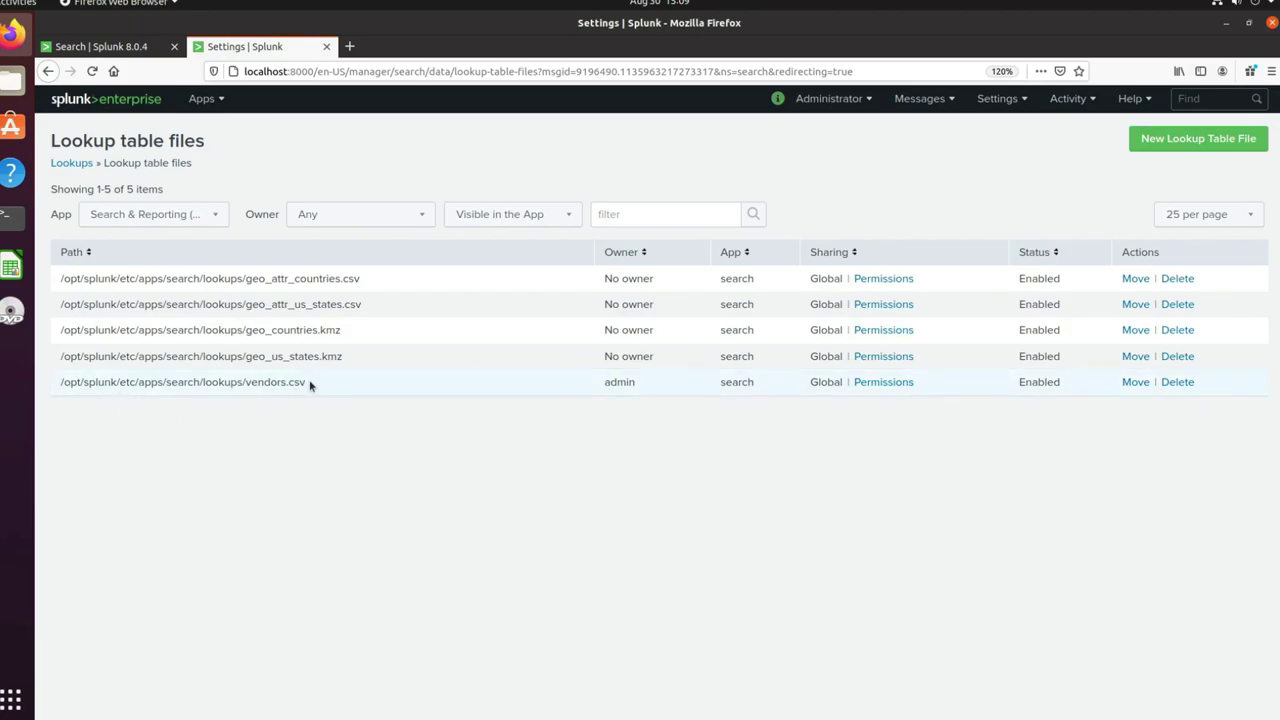
Examine the path of the globally shared vendors.csv, focusing on its apps folder
left_click_drag(309, 379, 97, 383)
left_click(114, 397)
double_click(141, 382)
Switch to the Terminal, widen its window, and clear the screen
left_click(17, 234)
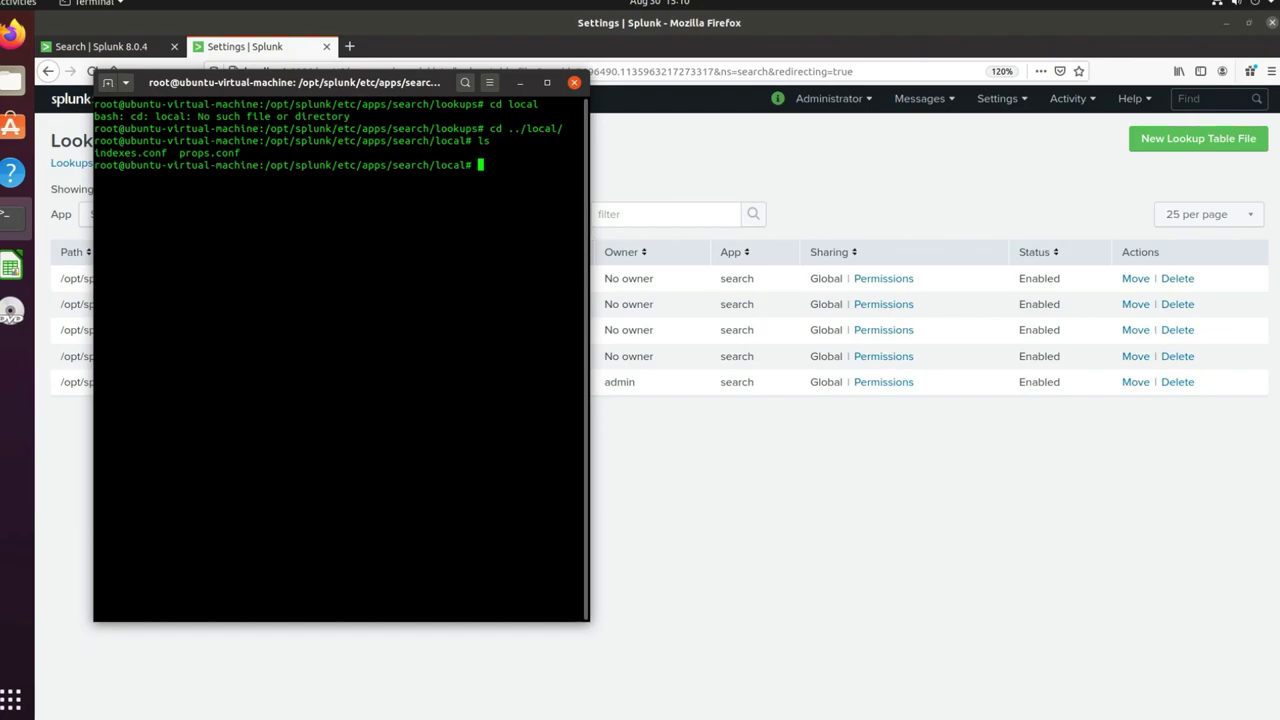
left_click_drag(589, 190, 778, 190)
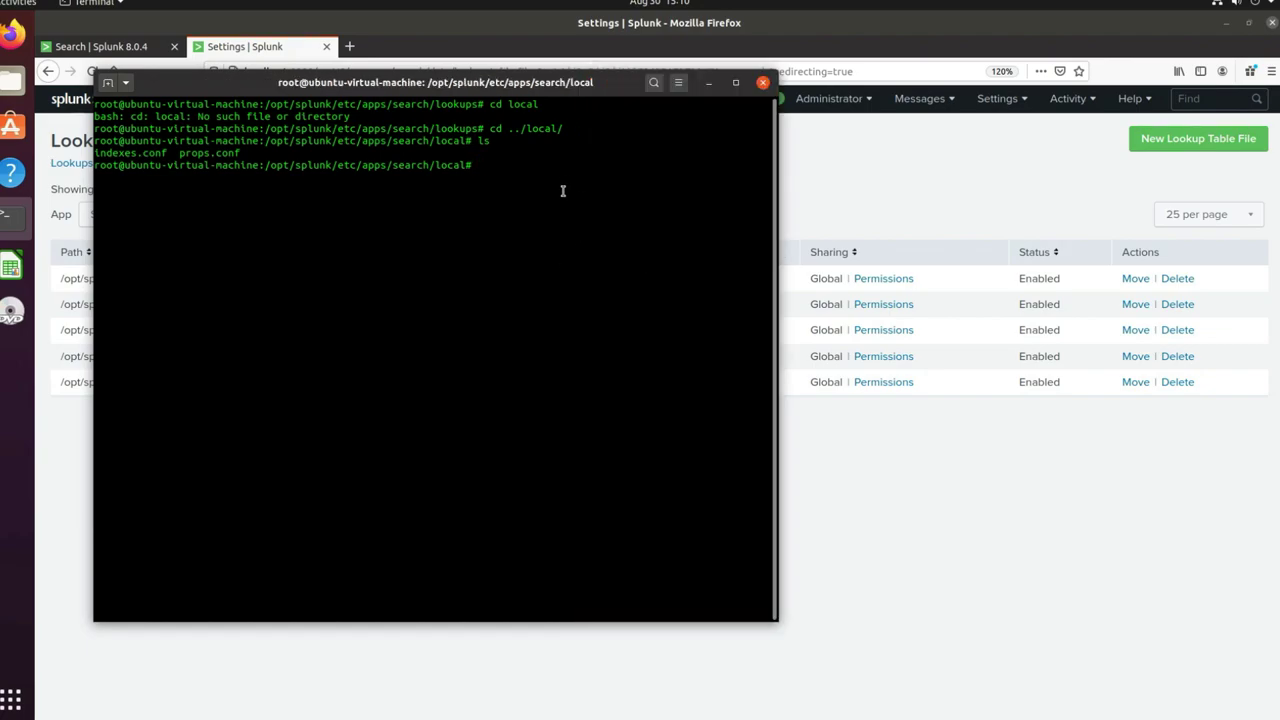
type("cle")
type("cle")
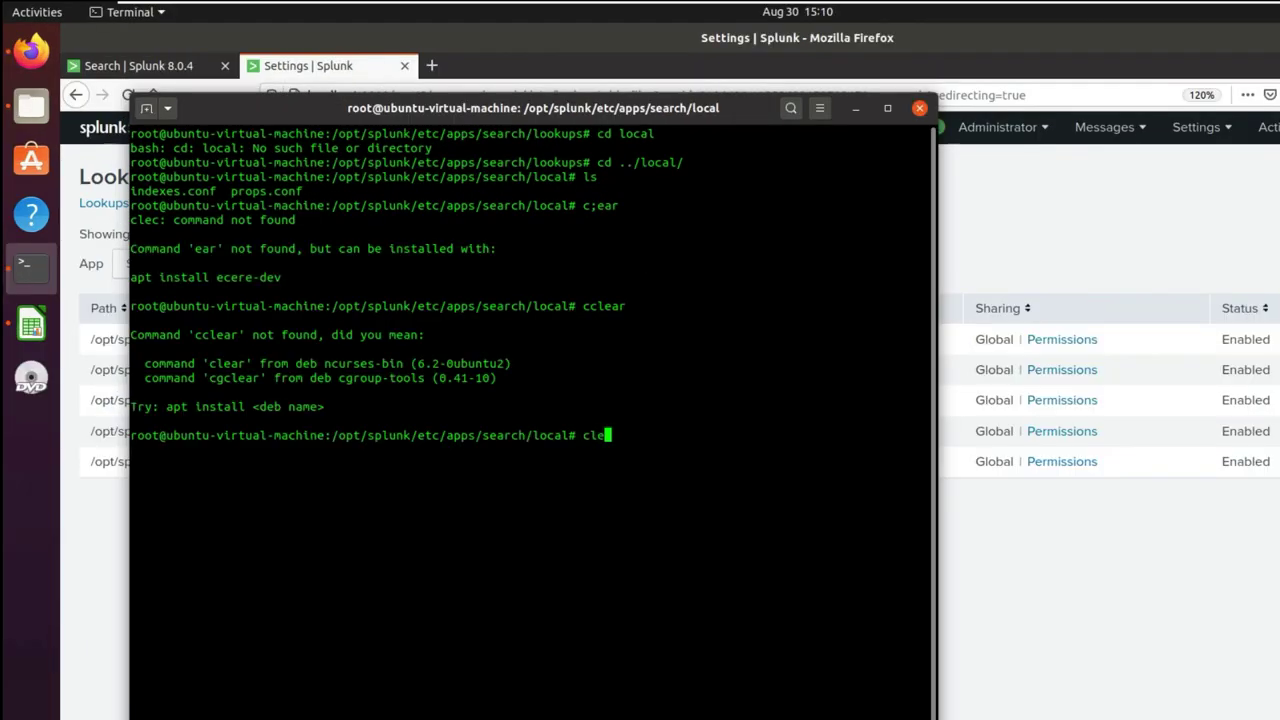
type("ar")
key("Return")
Change the working directory to /opt/splunk and from there to etc/apps/, moving the terminal window clear of the lookup file paths
type("cd")
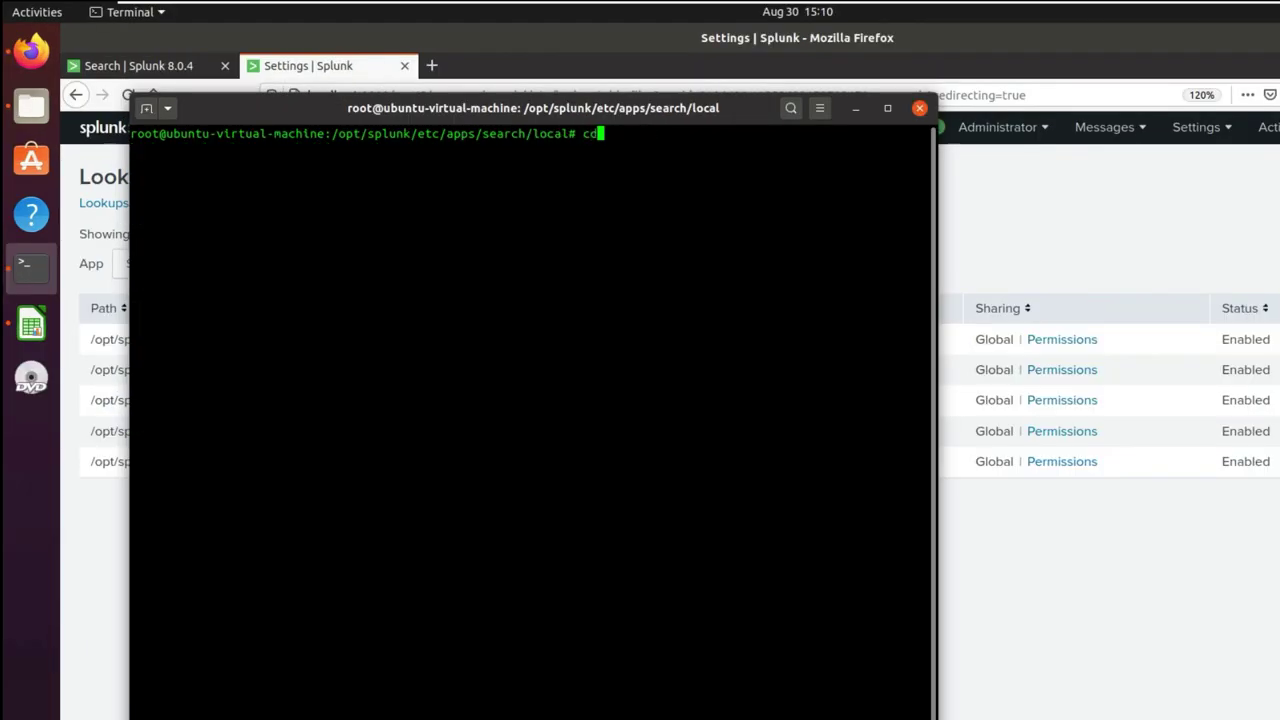
type(" /opt/splunk")
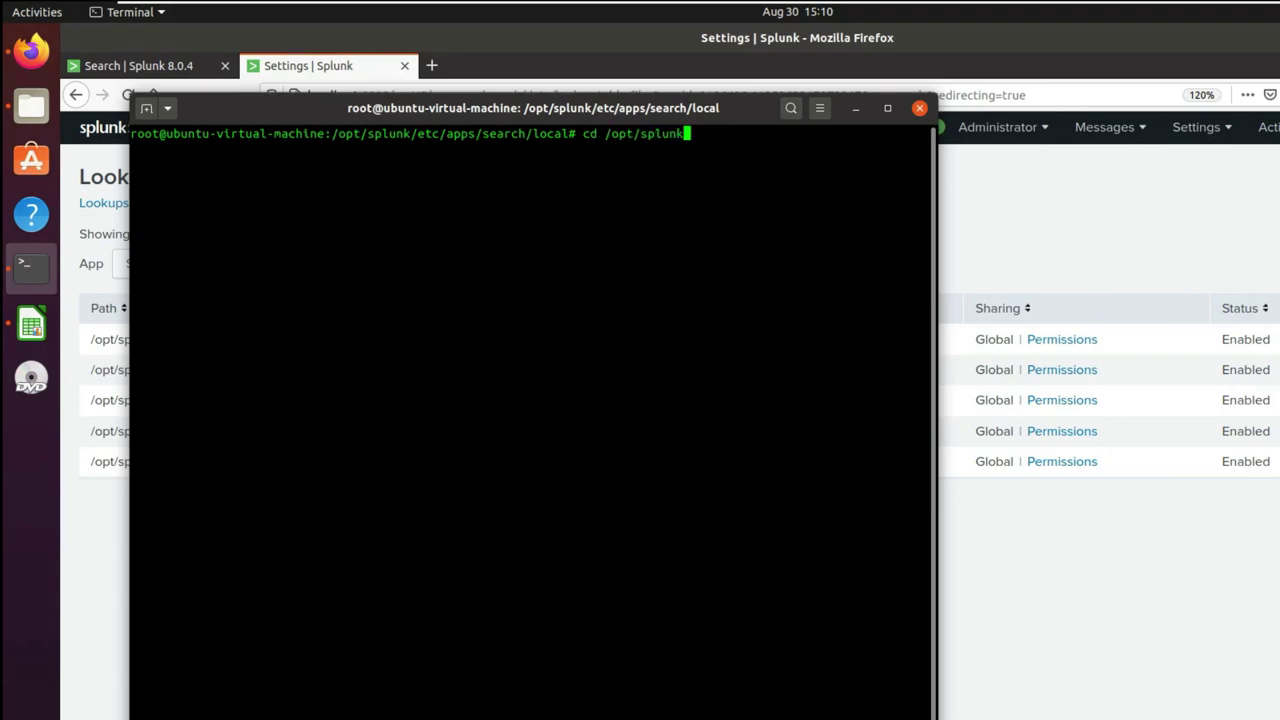
key("Return")
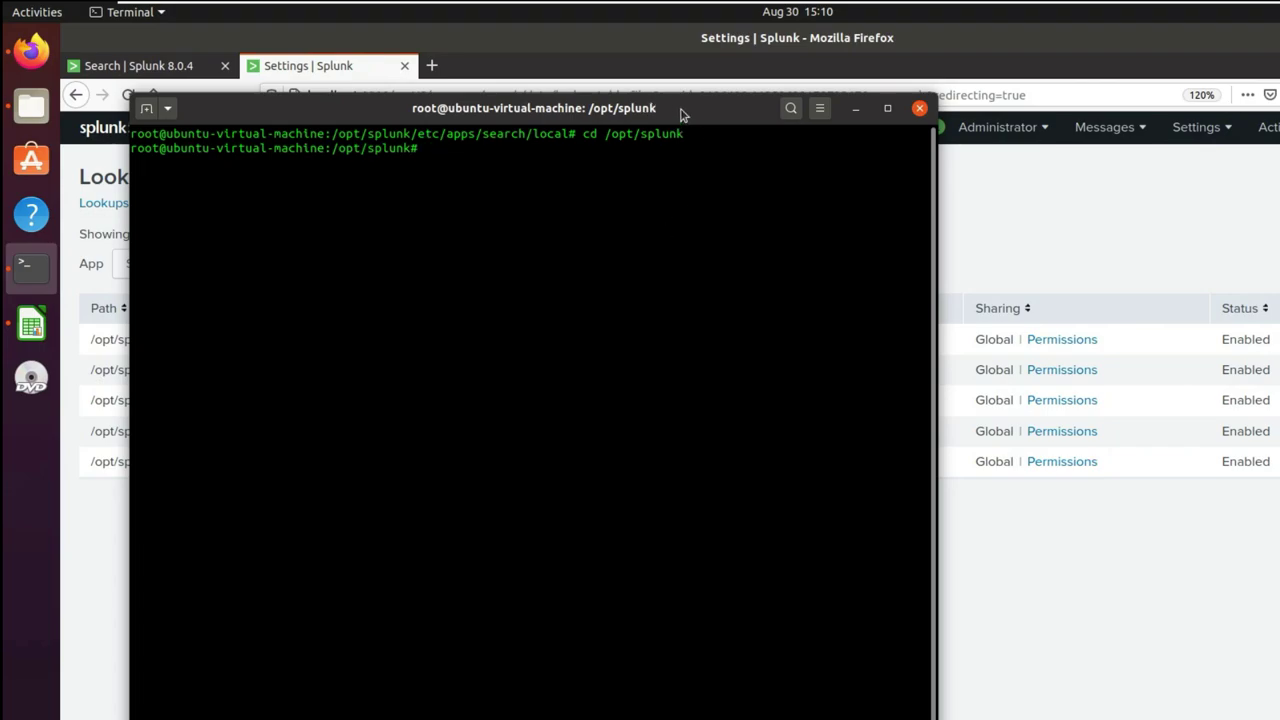
left_click_drag(680, 114, 1007, 115)
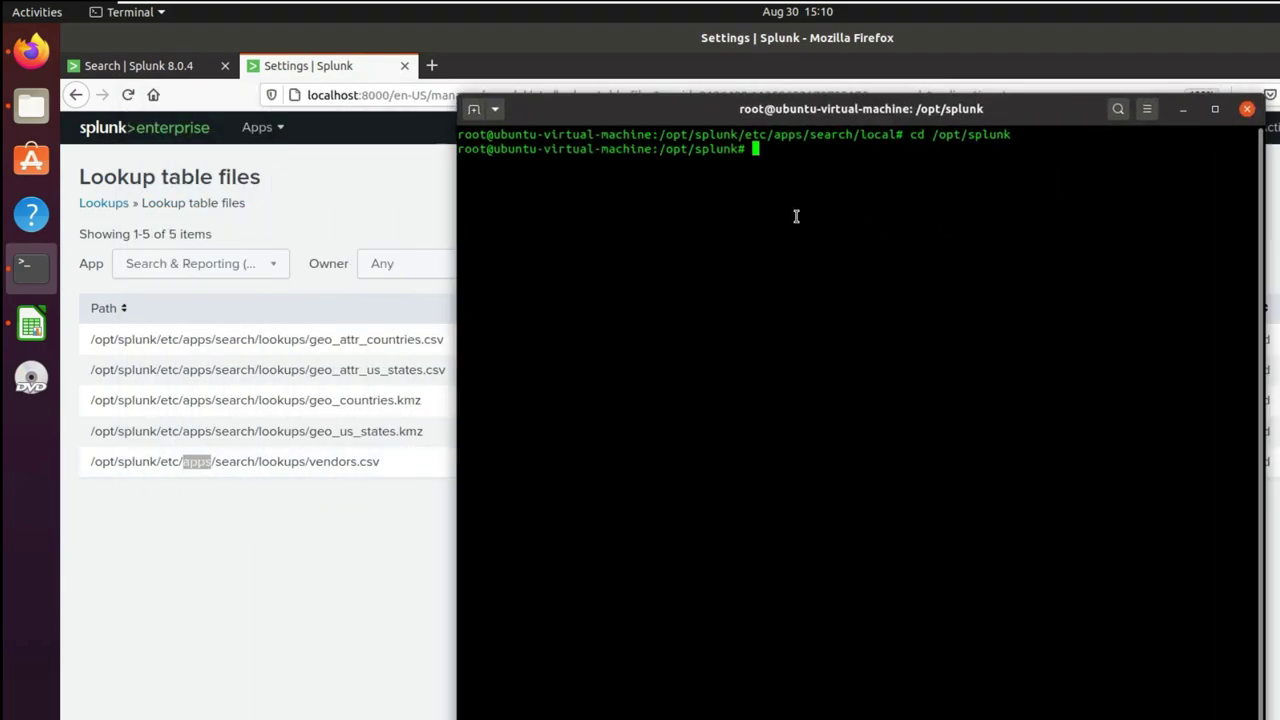
type("cd etc")
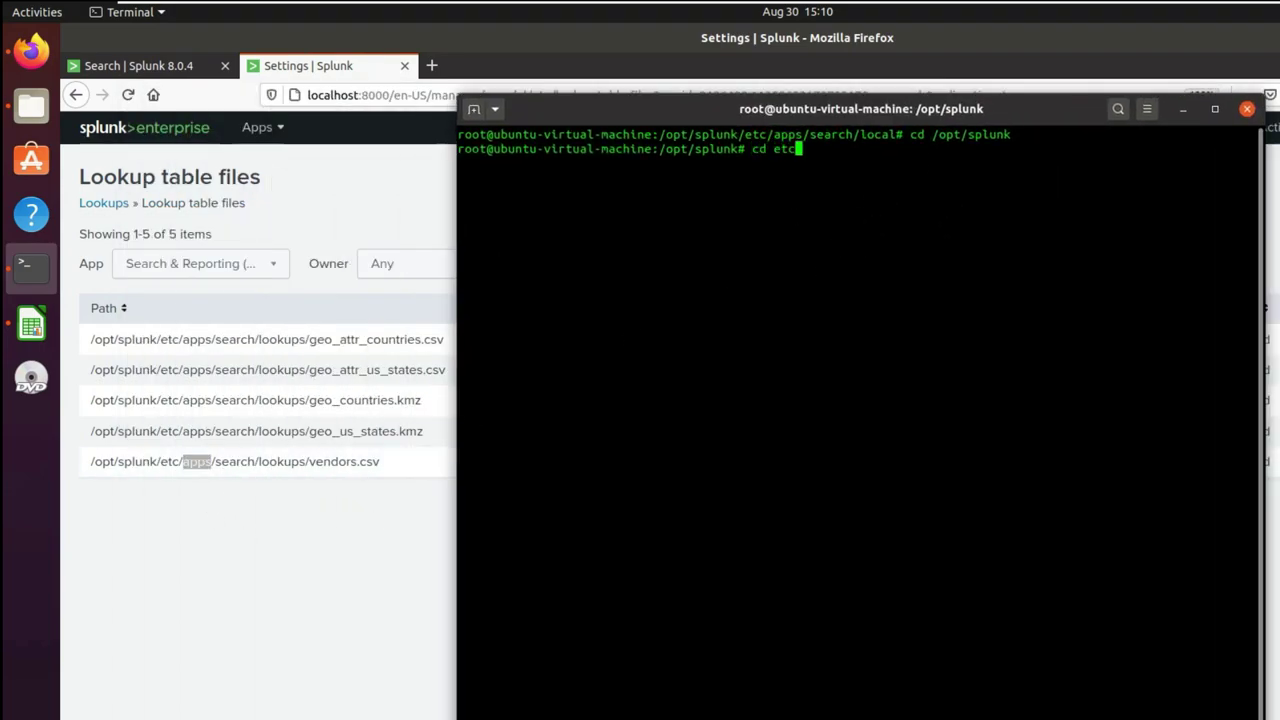
type("/apps/")
key("Return")
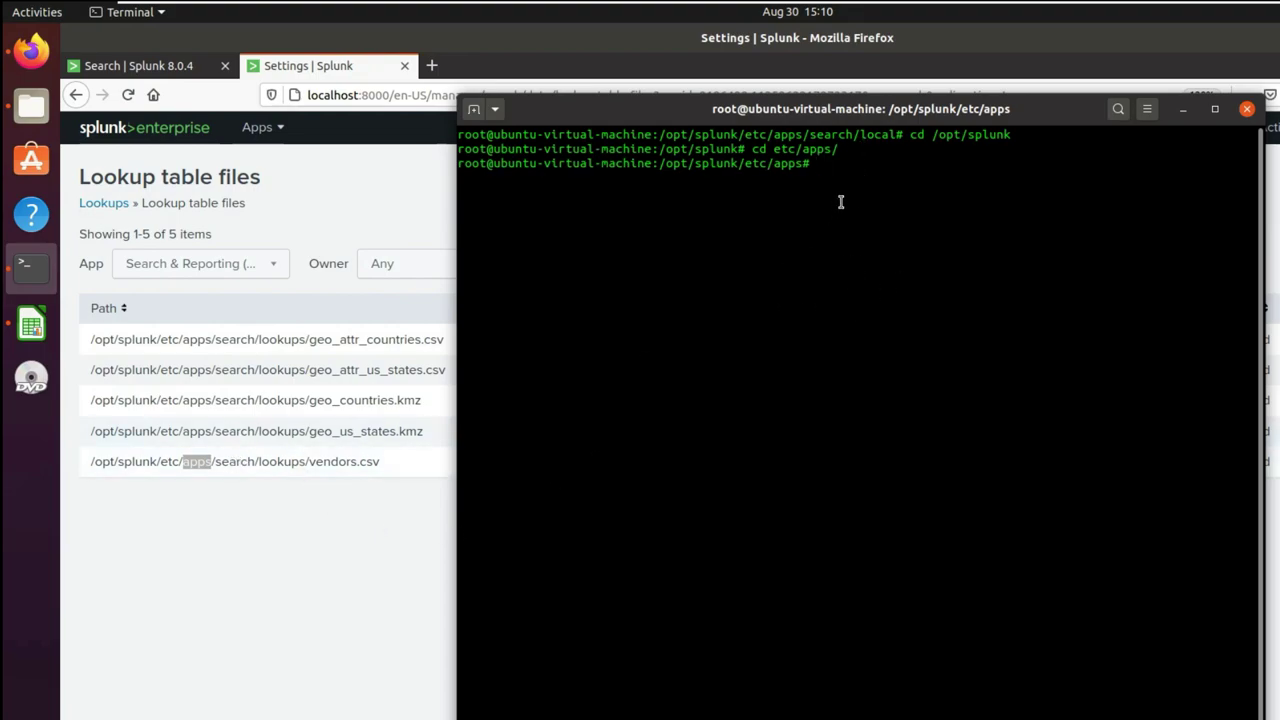
List the contents of the apps directory and examine the installed app folders
type("ls")
key("Return")
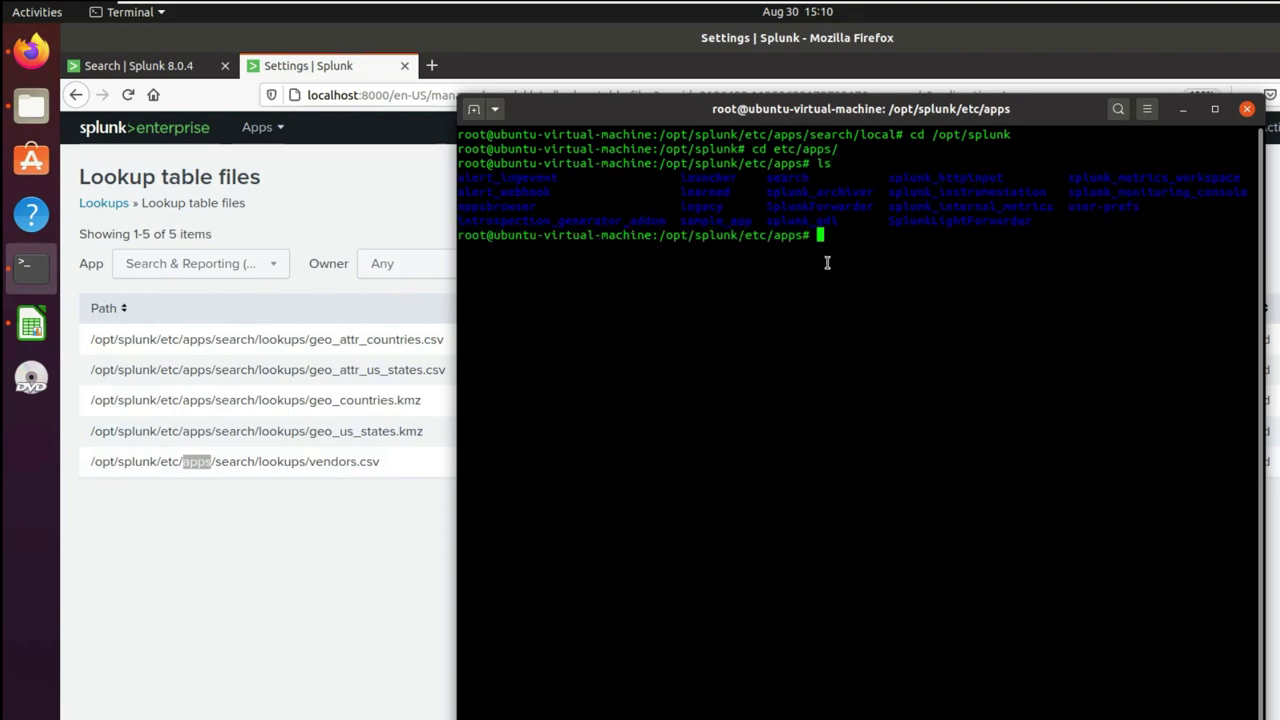
left_click_drag(1114, 228, 466, 170)
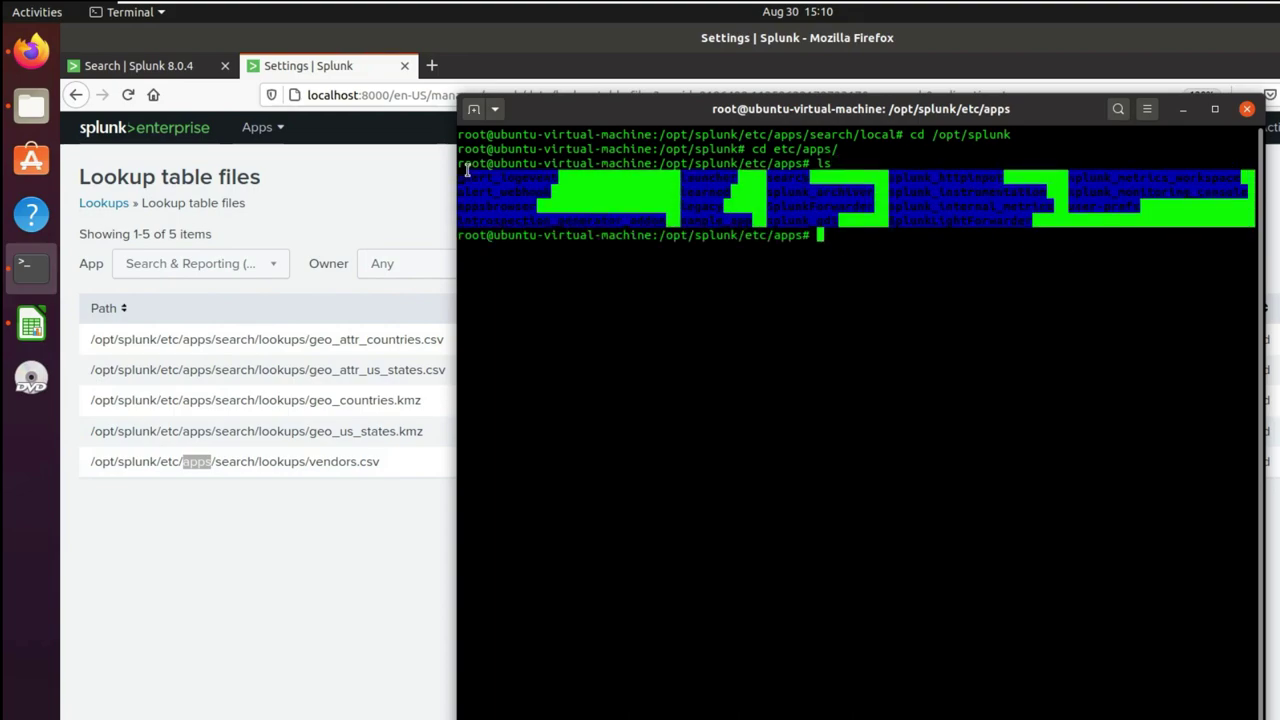
left_click(466, 170)
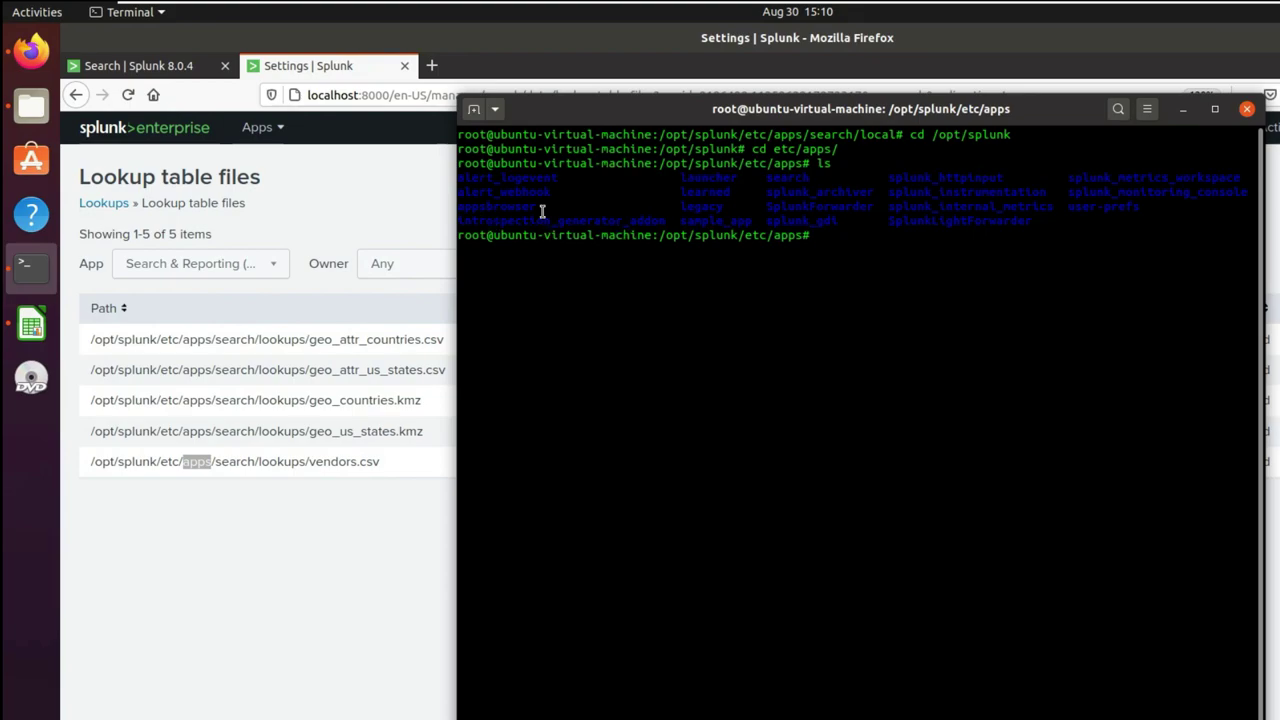
Enter the search app's directory and list its contents
double_click(786, 182)
type("cd search")
key("Return")
type("ls")
key("Return")
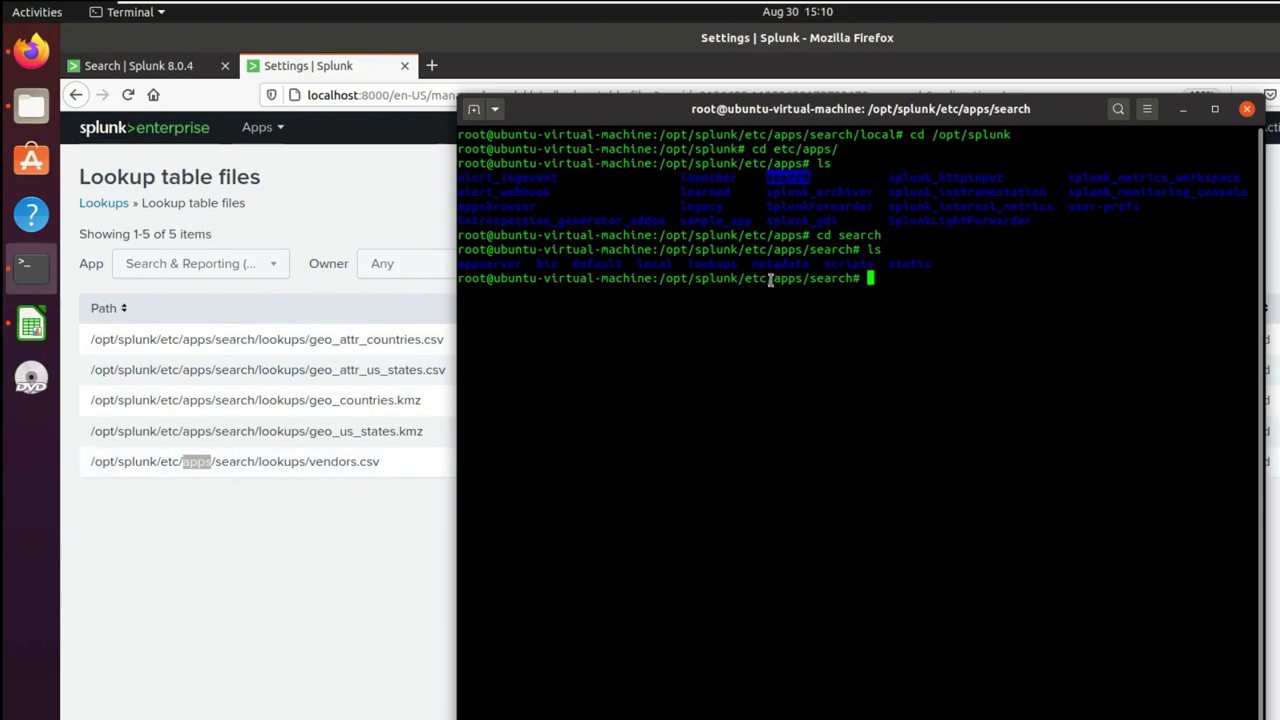
Change into the search app's lookups directory and list its contents
double_click(682, 259)
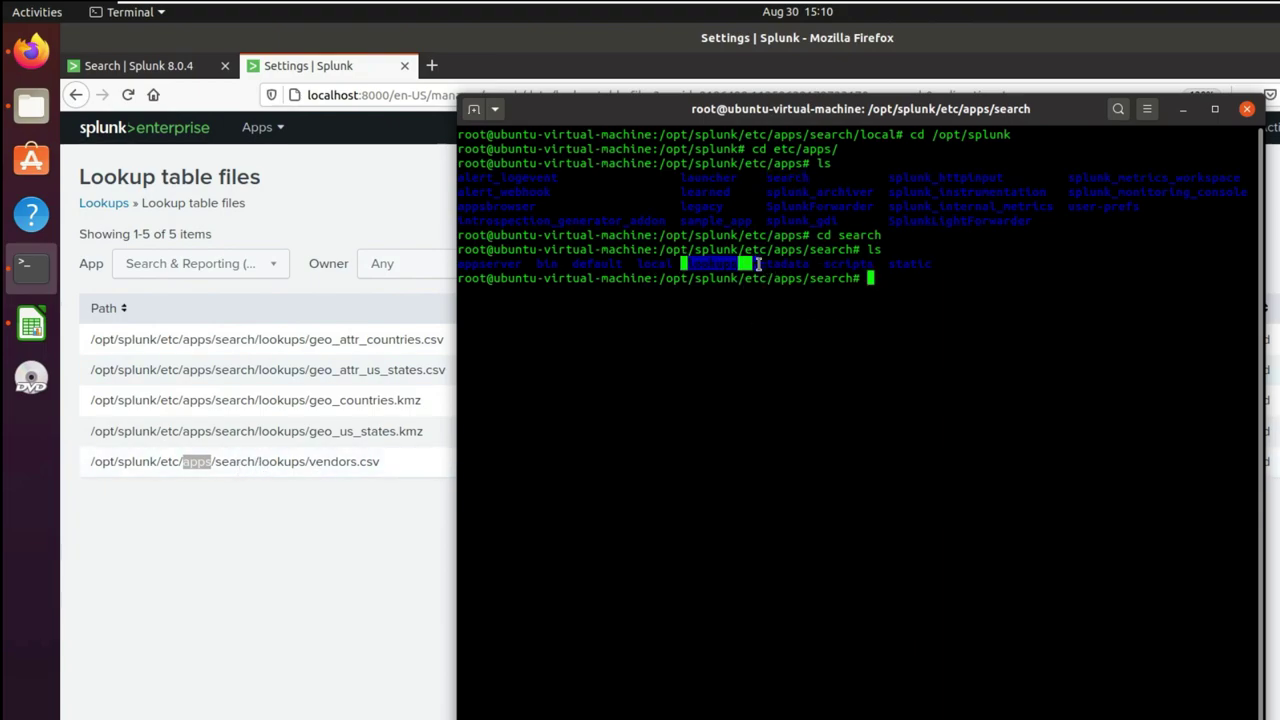
left_click(938, 285)
type("cd lookups/")
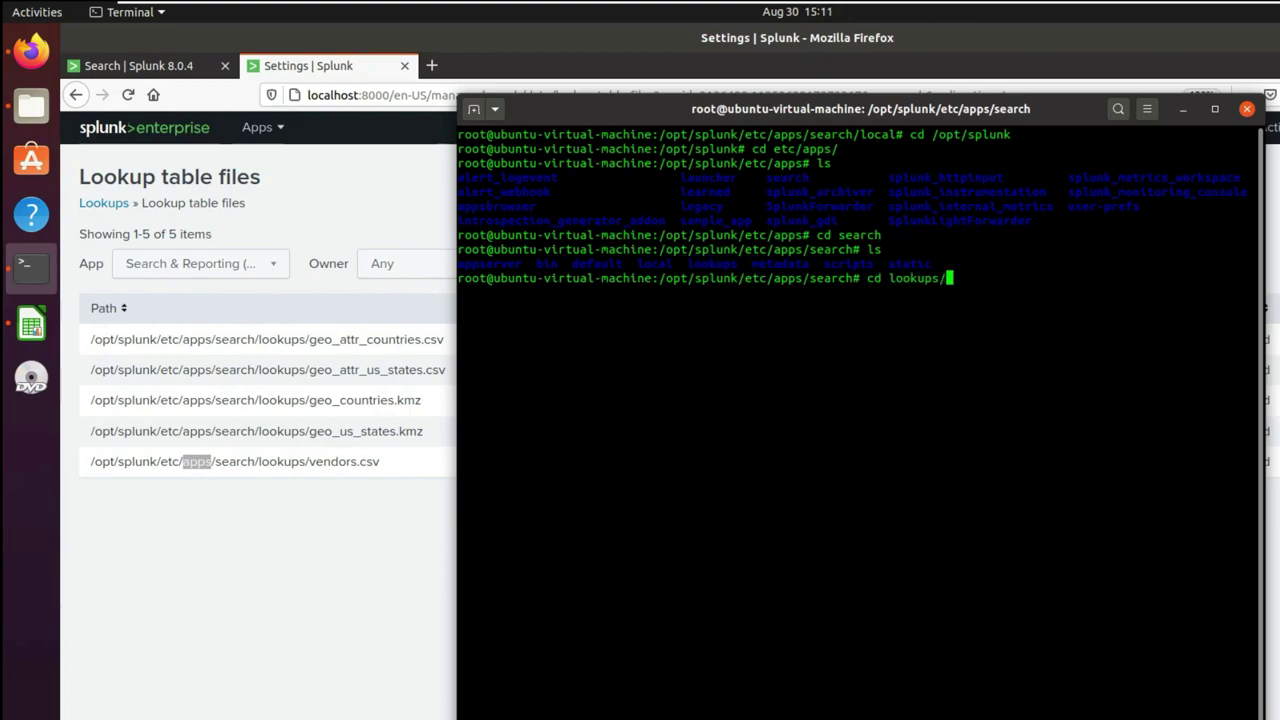
key("Return")
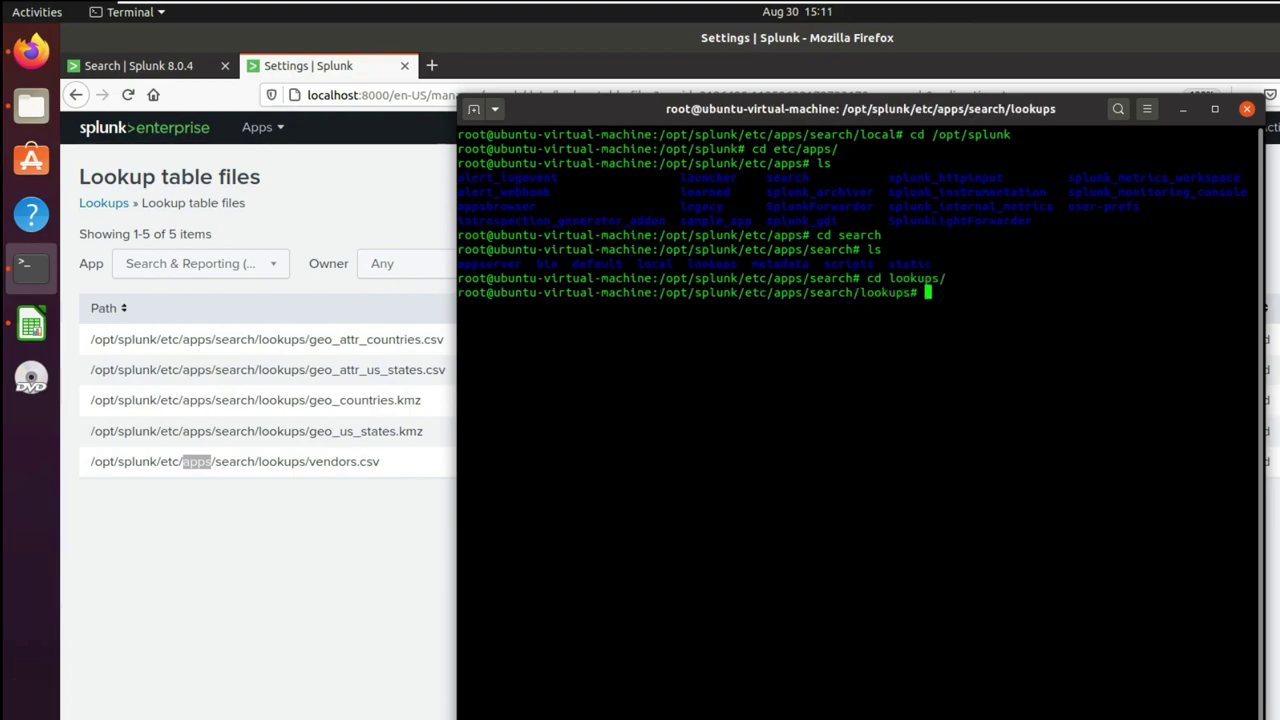
type("ls")
key("Return")
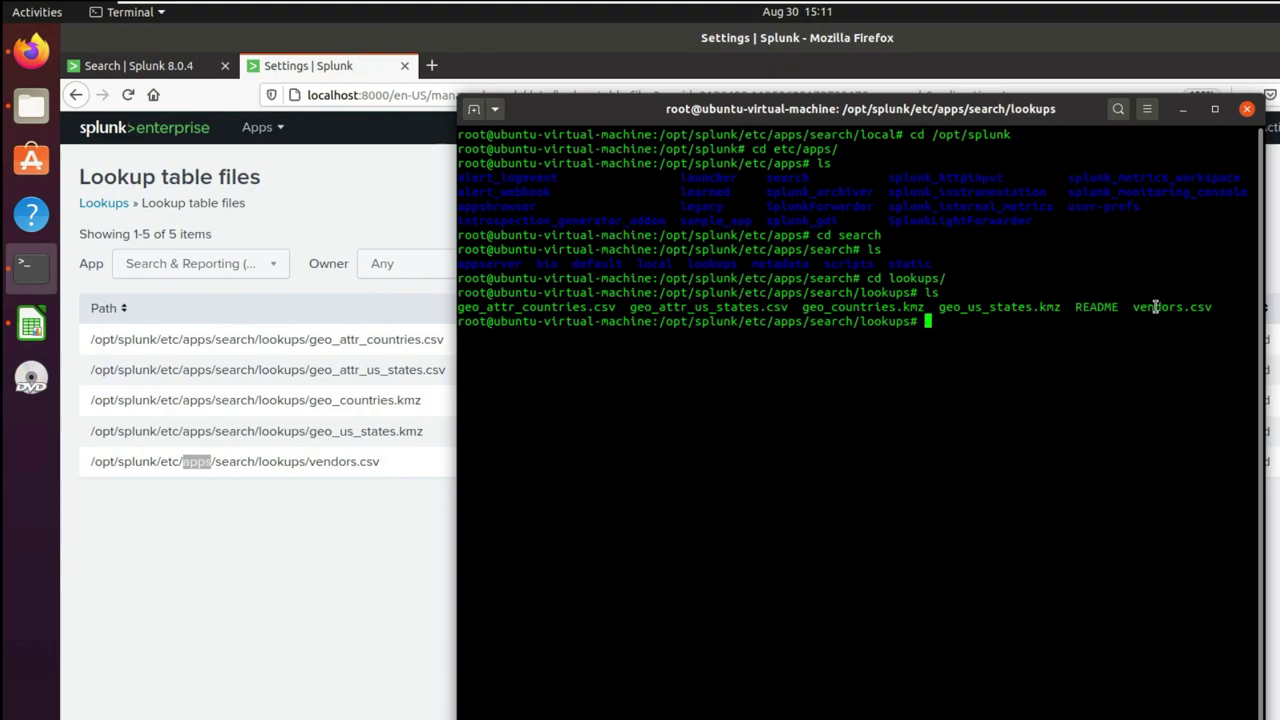
List the lookups directory in long format and examine the vendors.csv entry's owner, size, date and directory path
left_click_drag(1134, 308, 1218, 306)
type("ll")
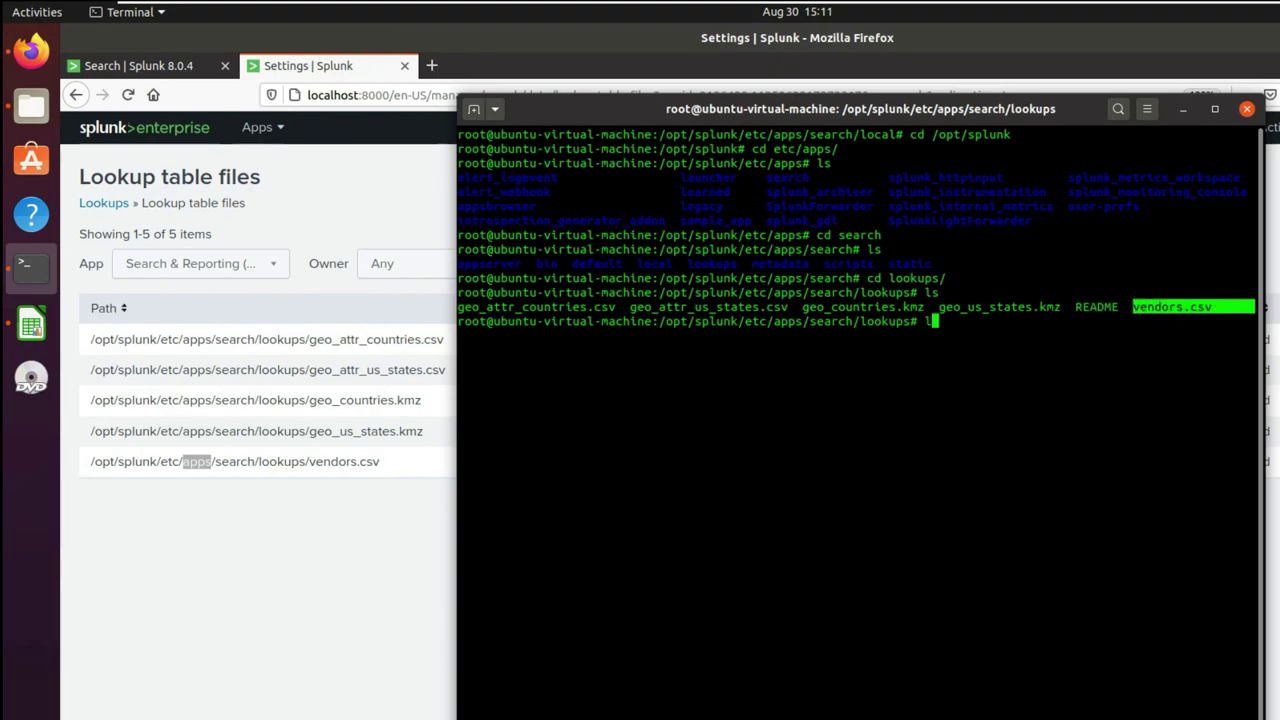
key("Return")
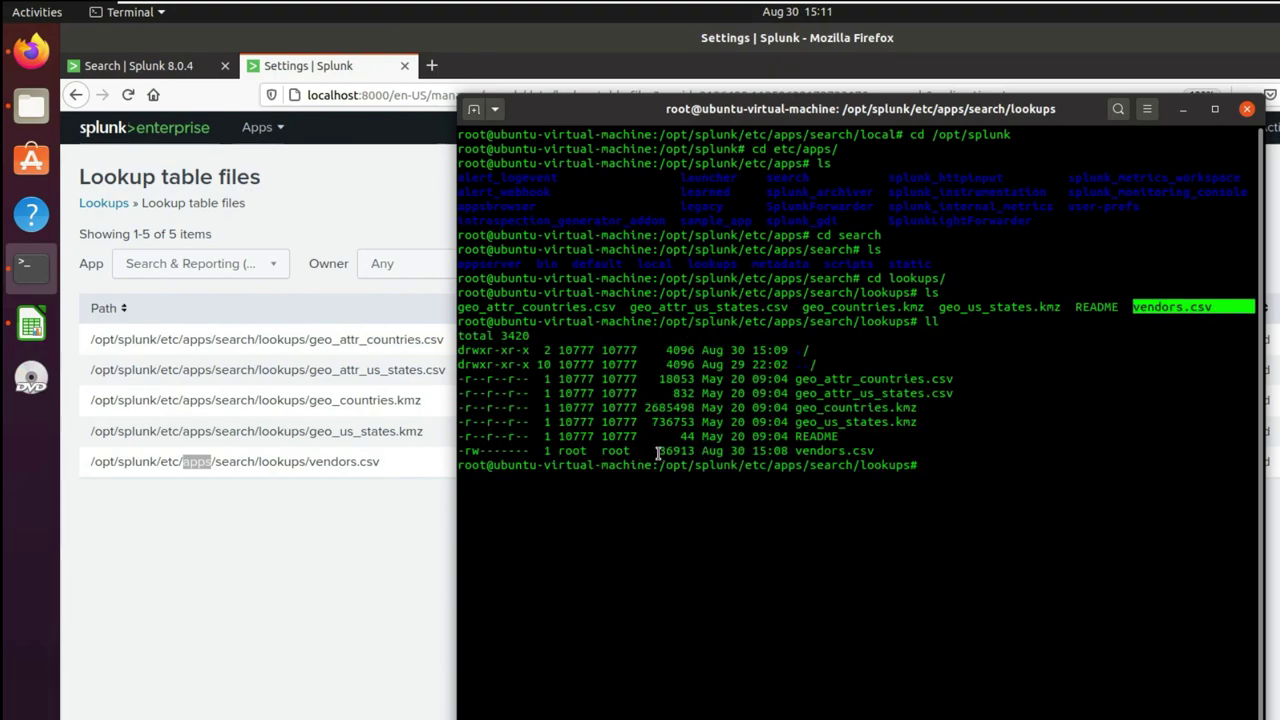
left_click(693, 451)
left_click_drag(693, 451, 884, 454)
left_click(600, 462)
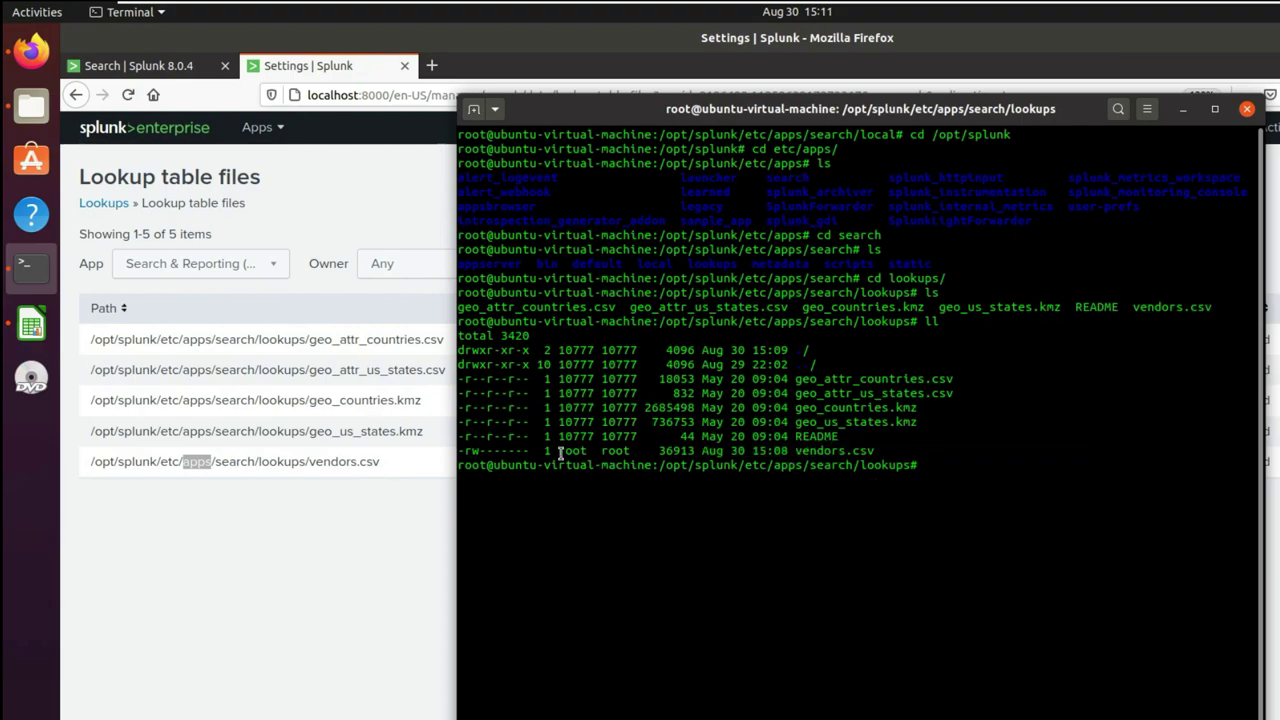
left_click_drag(557, 451, 650, 452)
left_click(750, 583)
left_click_drag(943, 466, 776, 468)
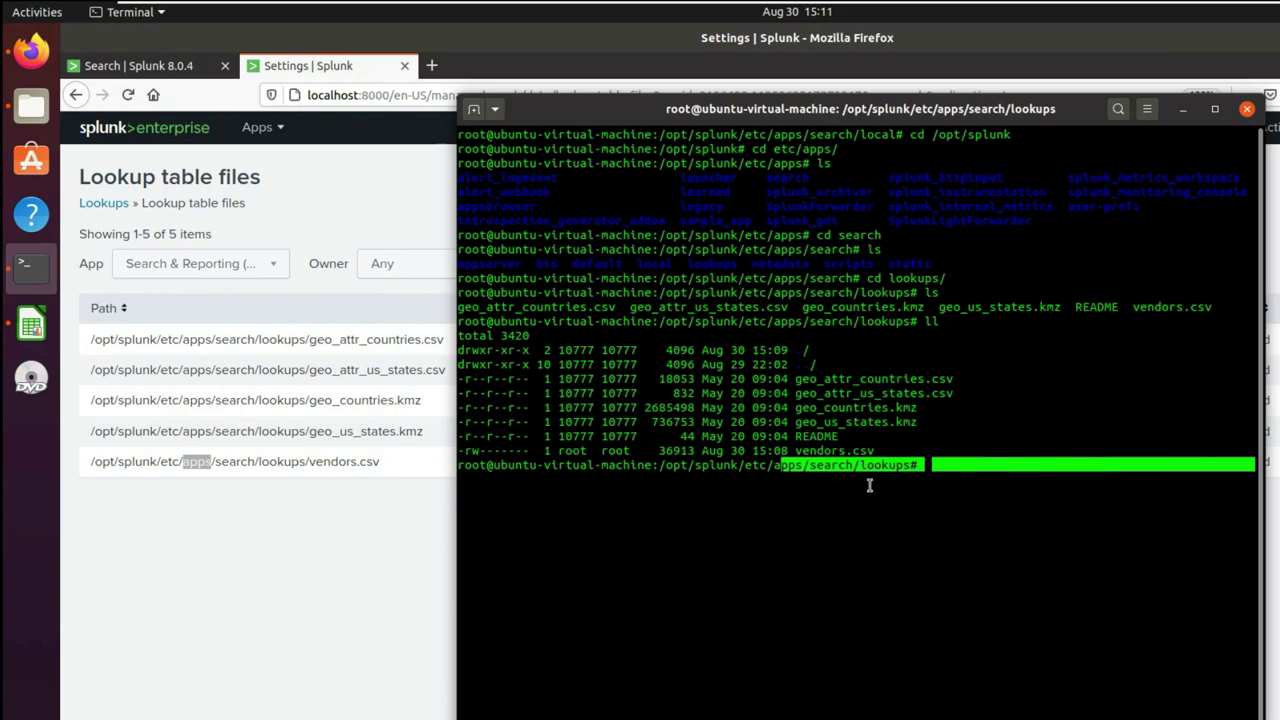
left_click(930, 473)
left_click_drag(930, 473, 748, 540)
left_click(763, 560)
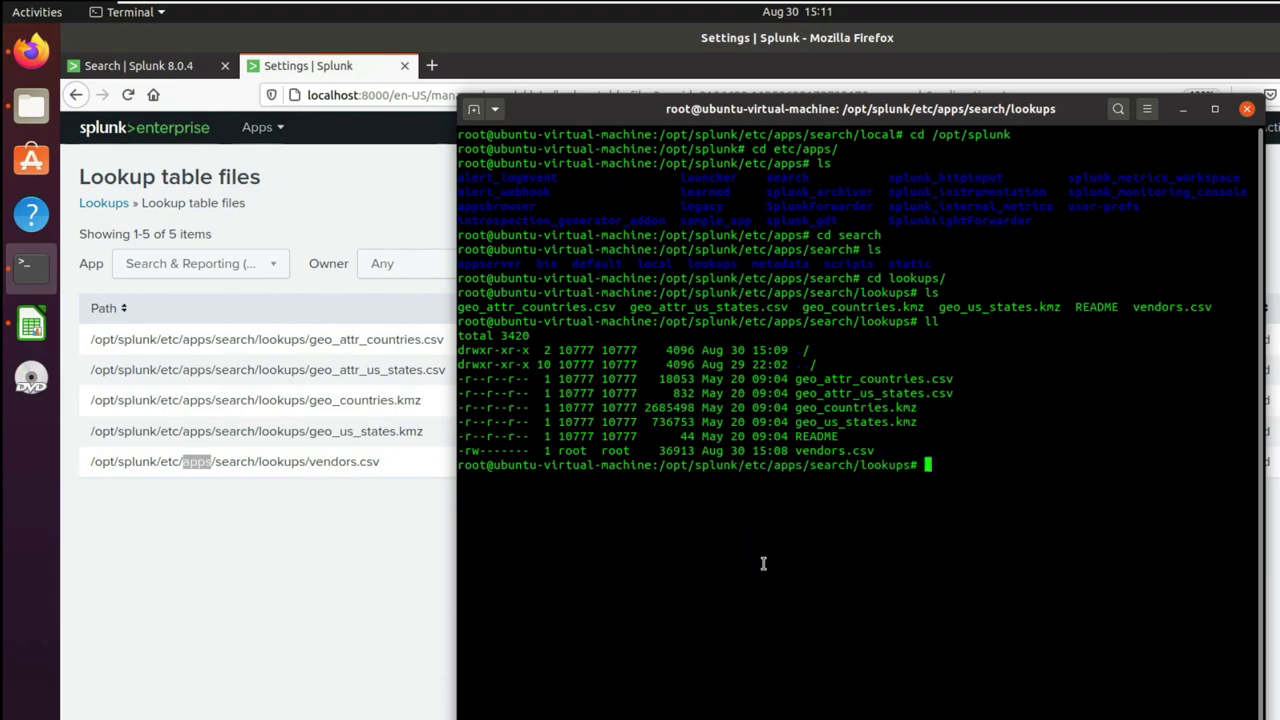
Switch back to Firefox and open the Search & Reporting app in a separate browser tab
left_click(343, 537)
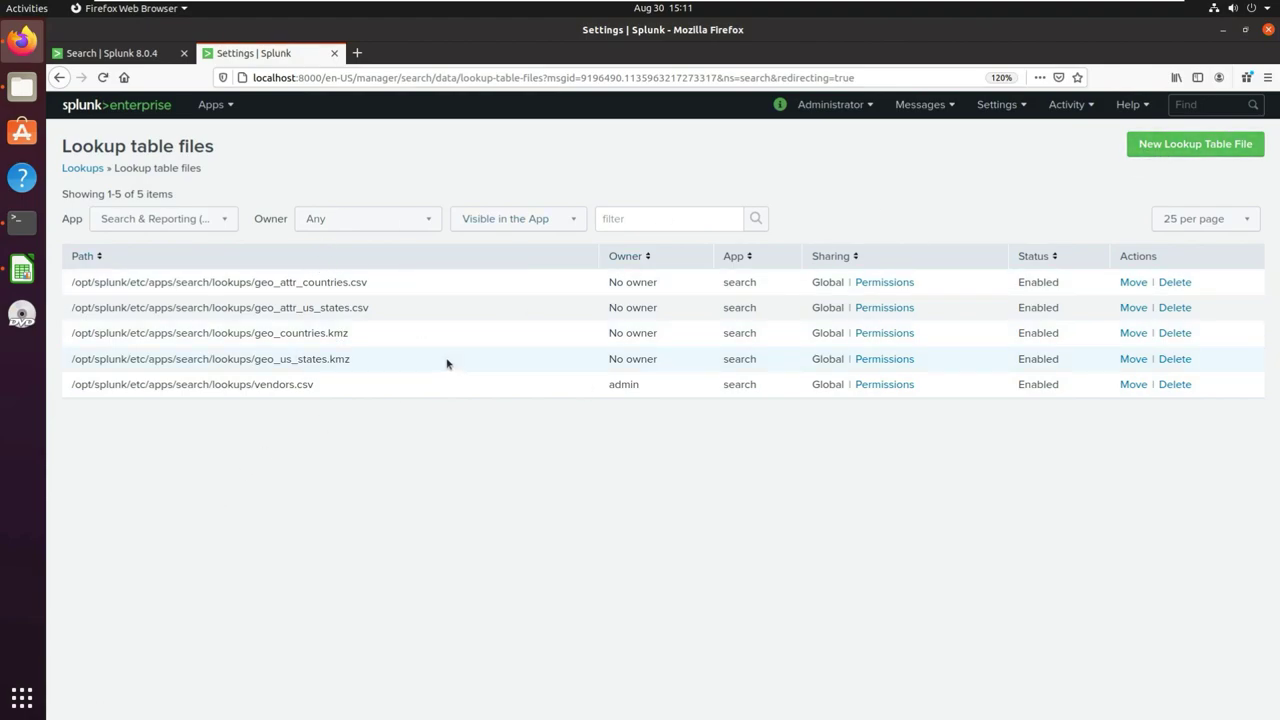
left_click(211, 104)
right_click(205, 141)
left_click(270, 152)
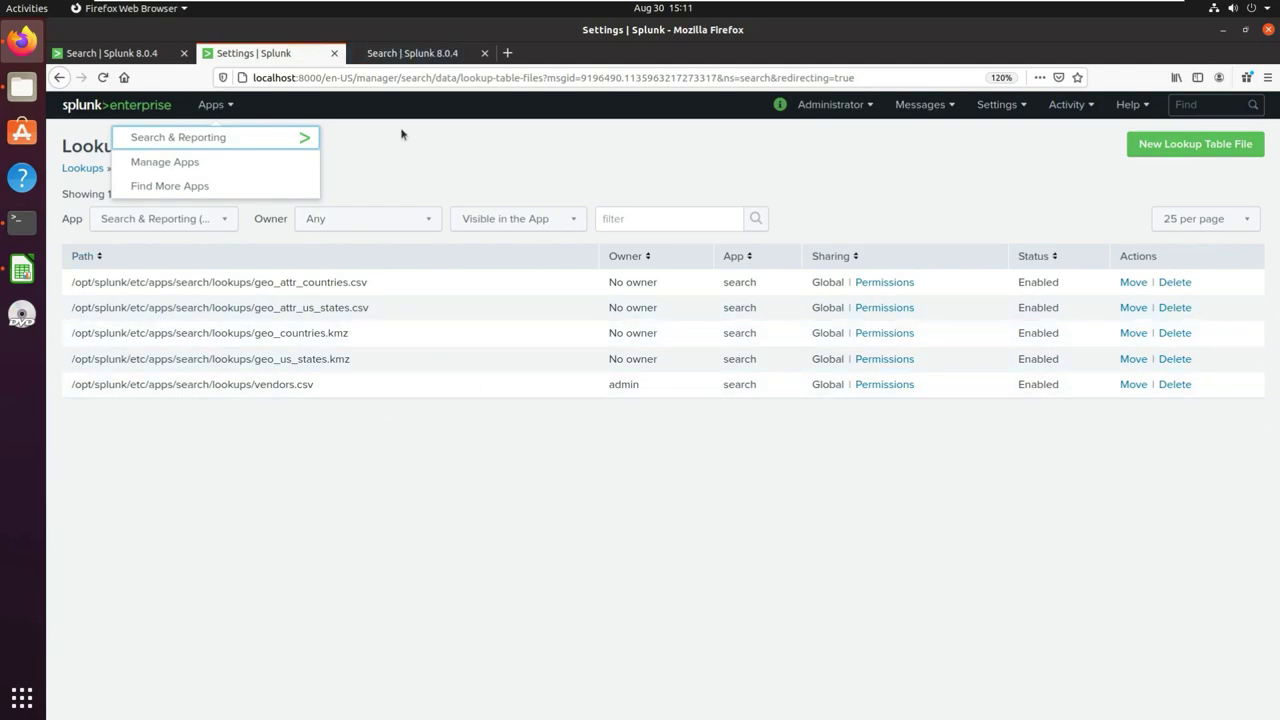
left_click(446, 52)
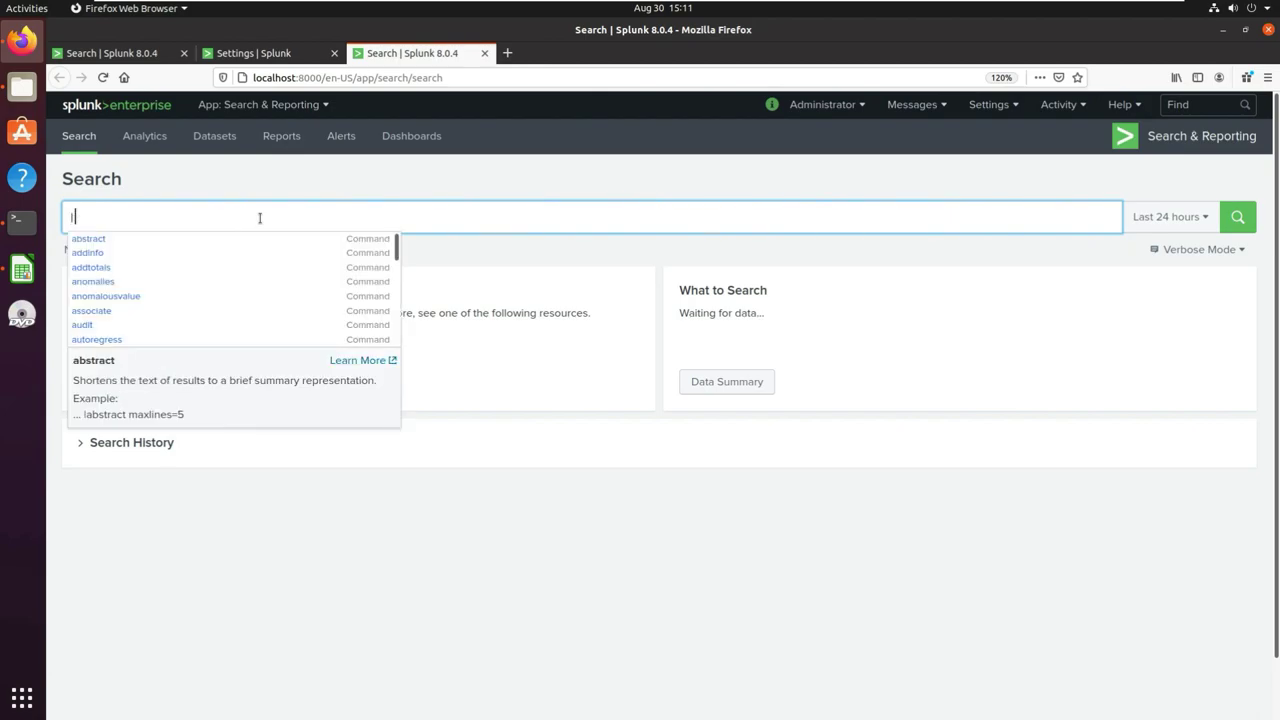
Run the search "|inputlookup vendors.csv" over the last 24 hours and look through the vendor rows
type("|inp")
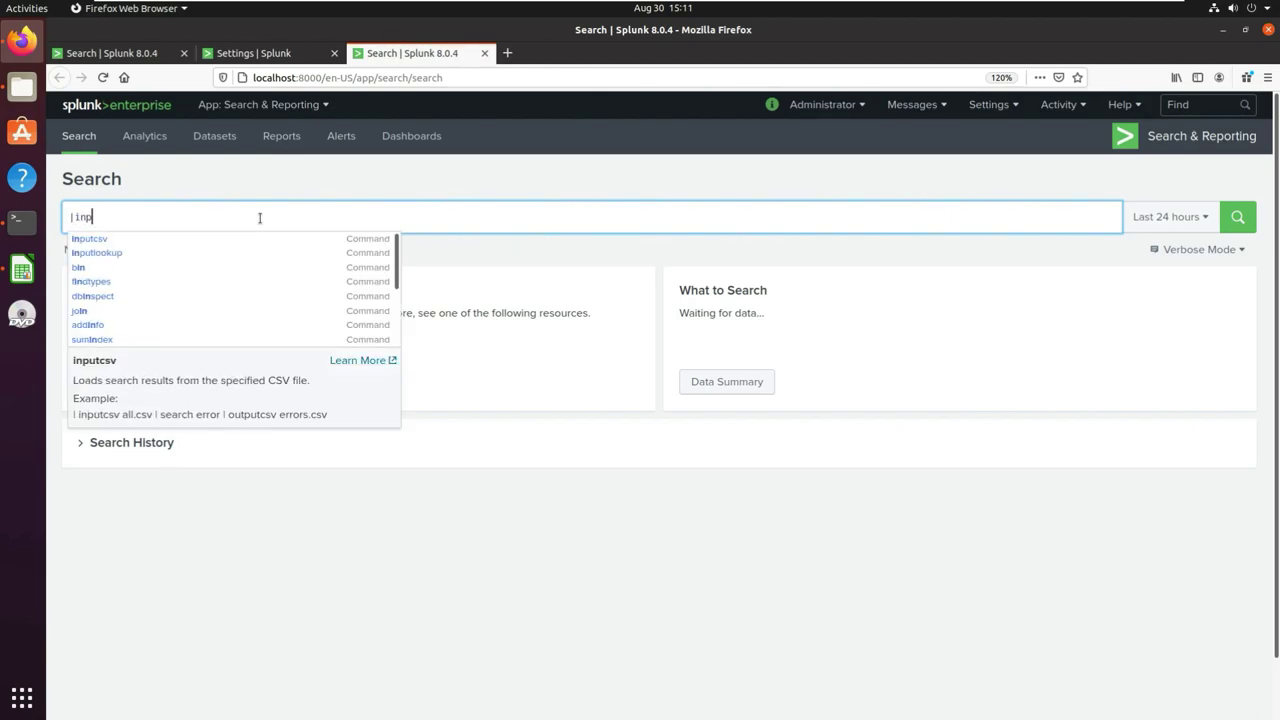
type("utlookup ")
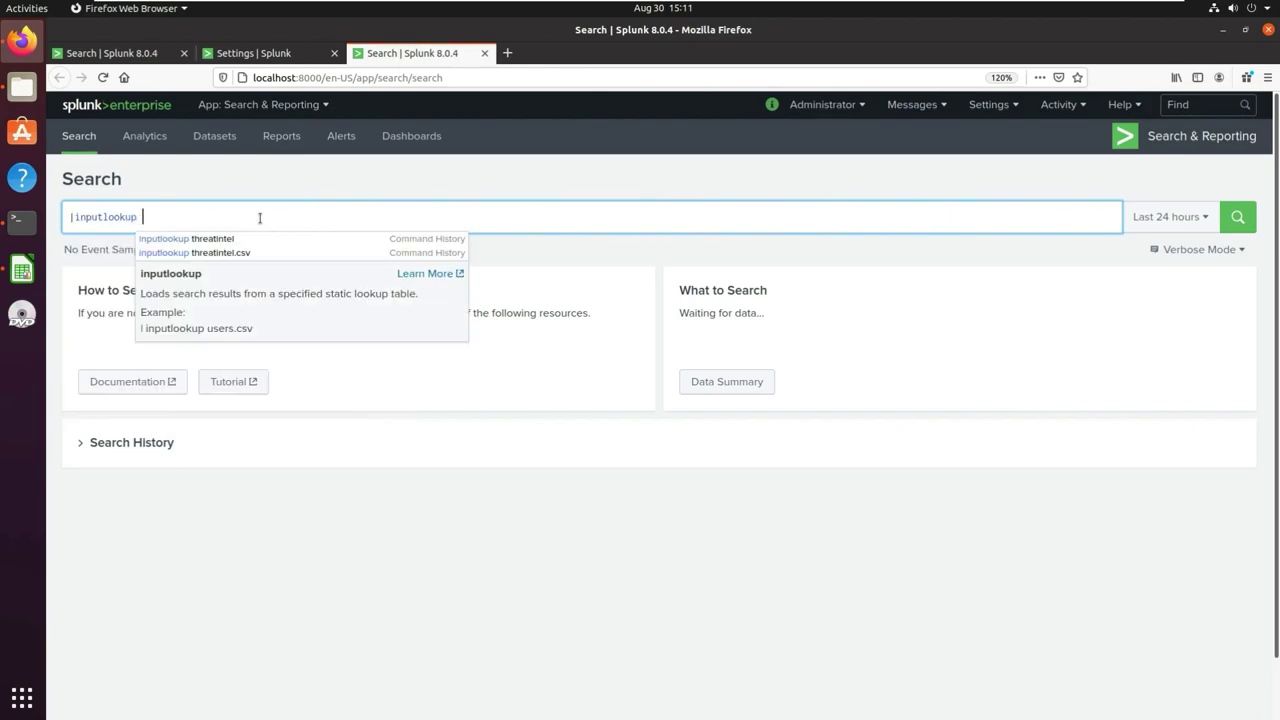
type("vendors.csv")
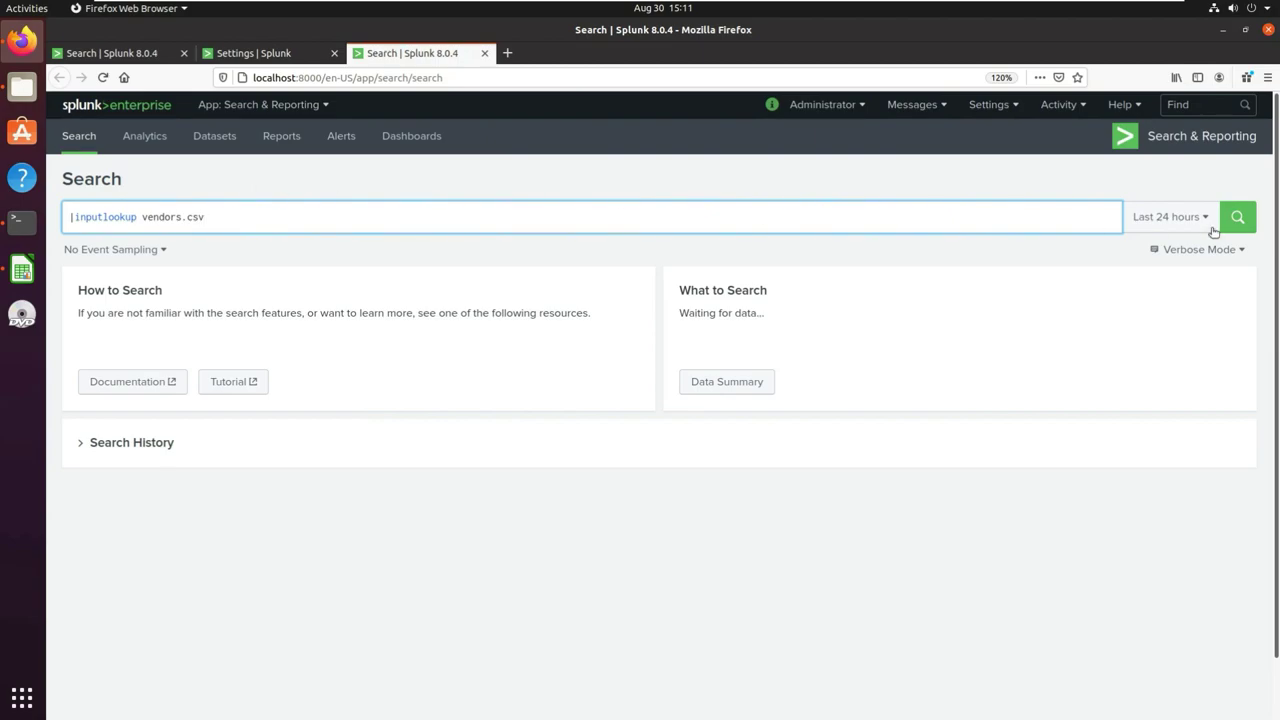
left_click(1178, 219)
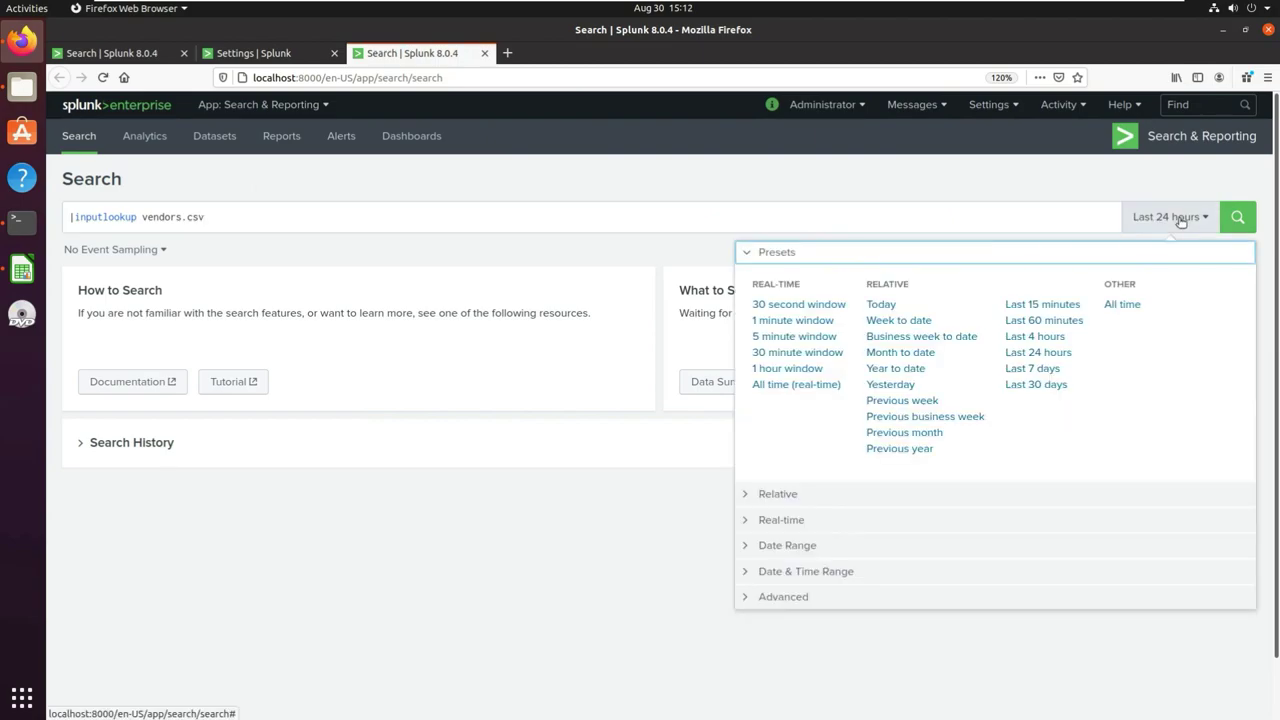
left_click(1172, 186)
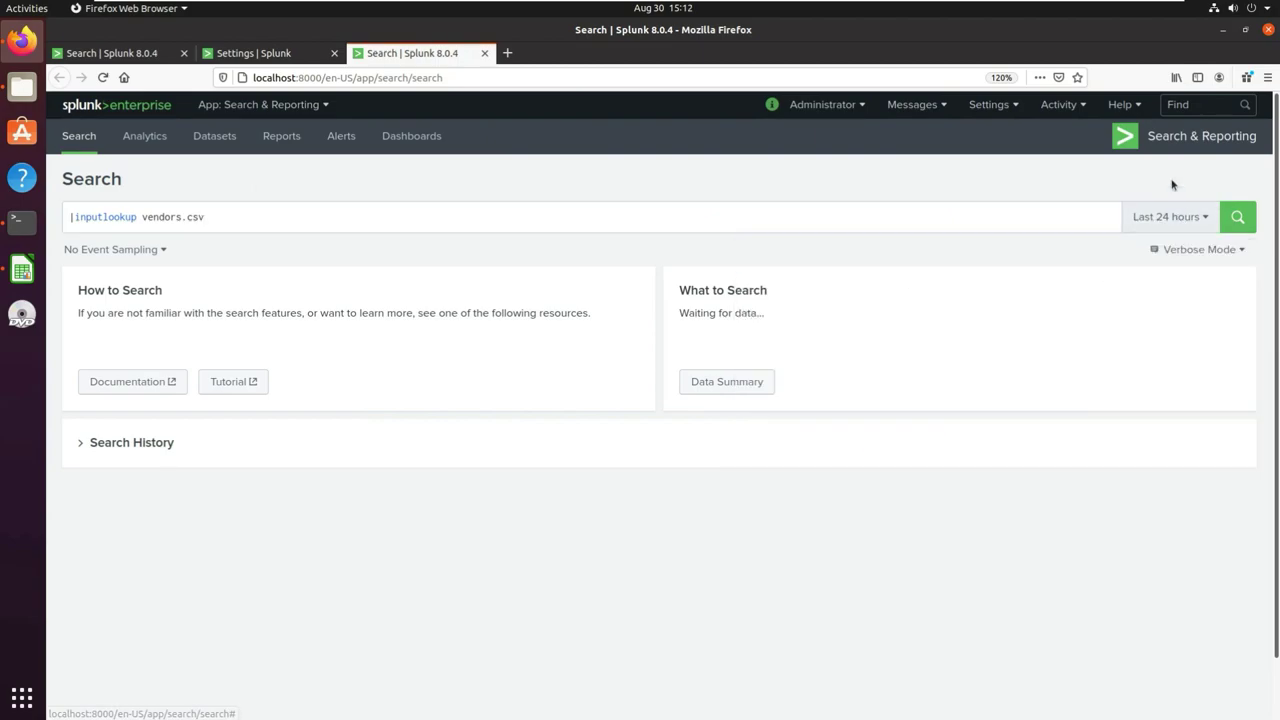
left_click(1243, 222)
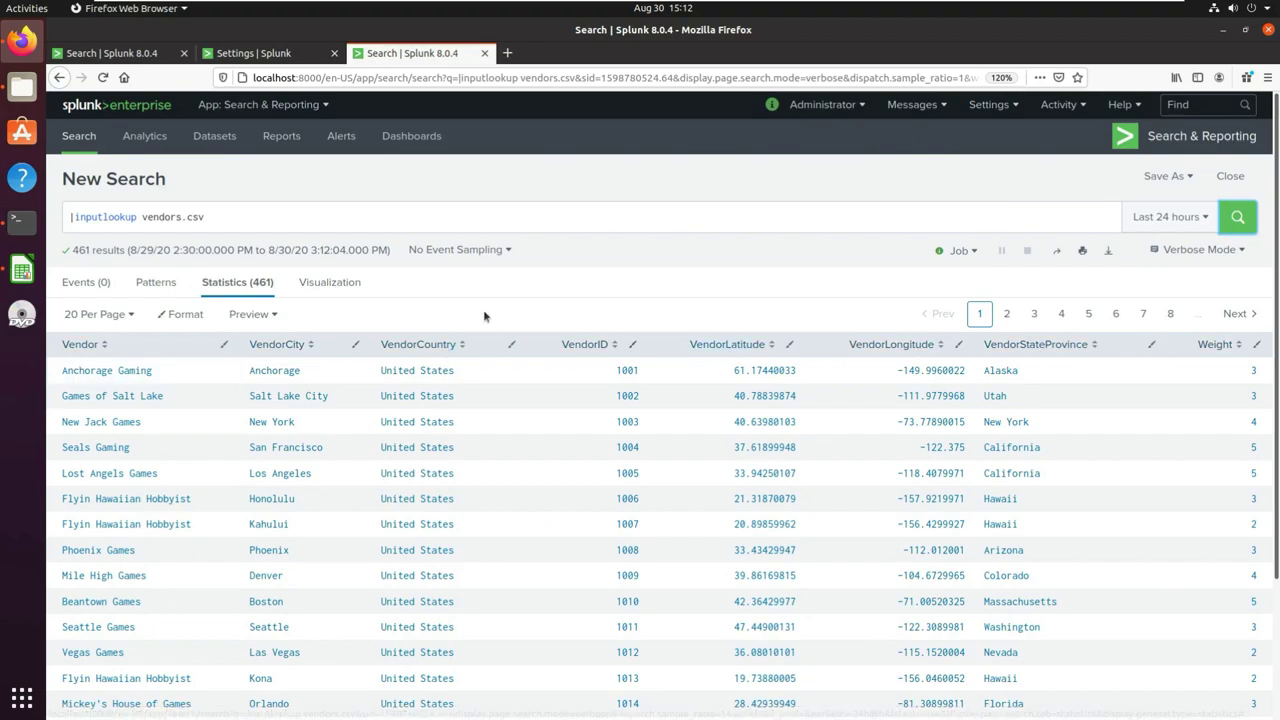
left_click_drag(70, 217, 210, 217)
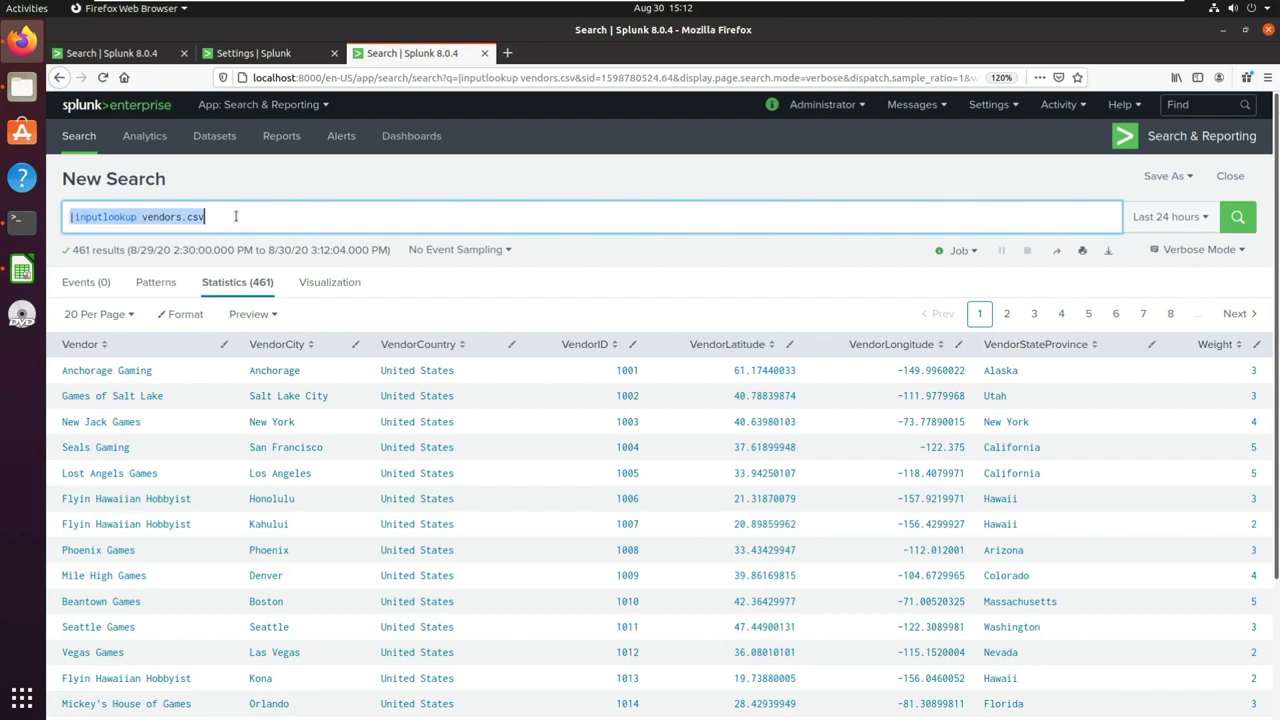
left_click(199, 222)
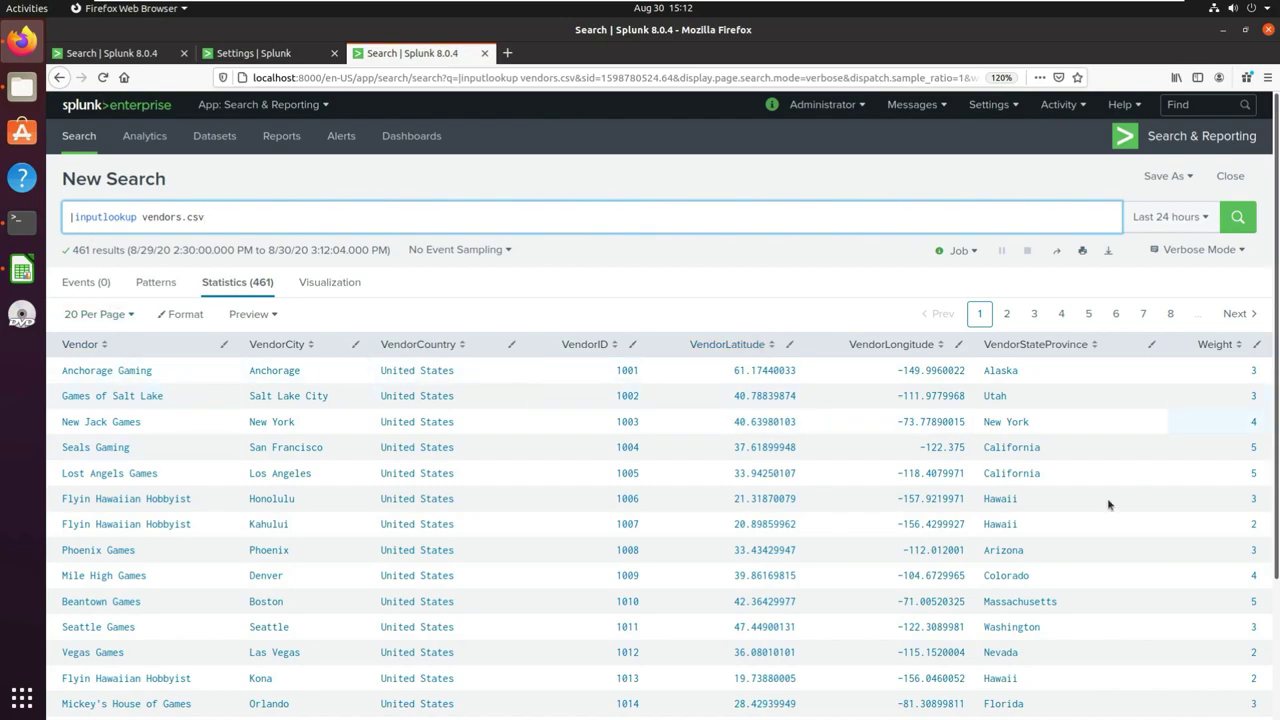
scroll(875, 528, "down", 3)
scroll(875, 528, "up", 3)
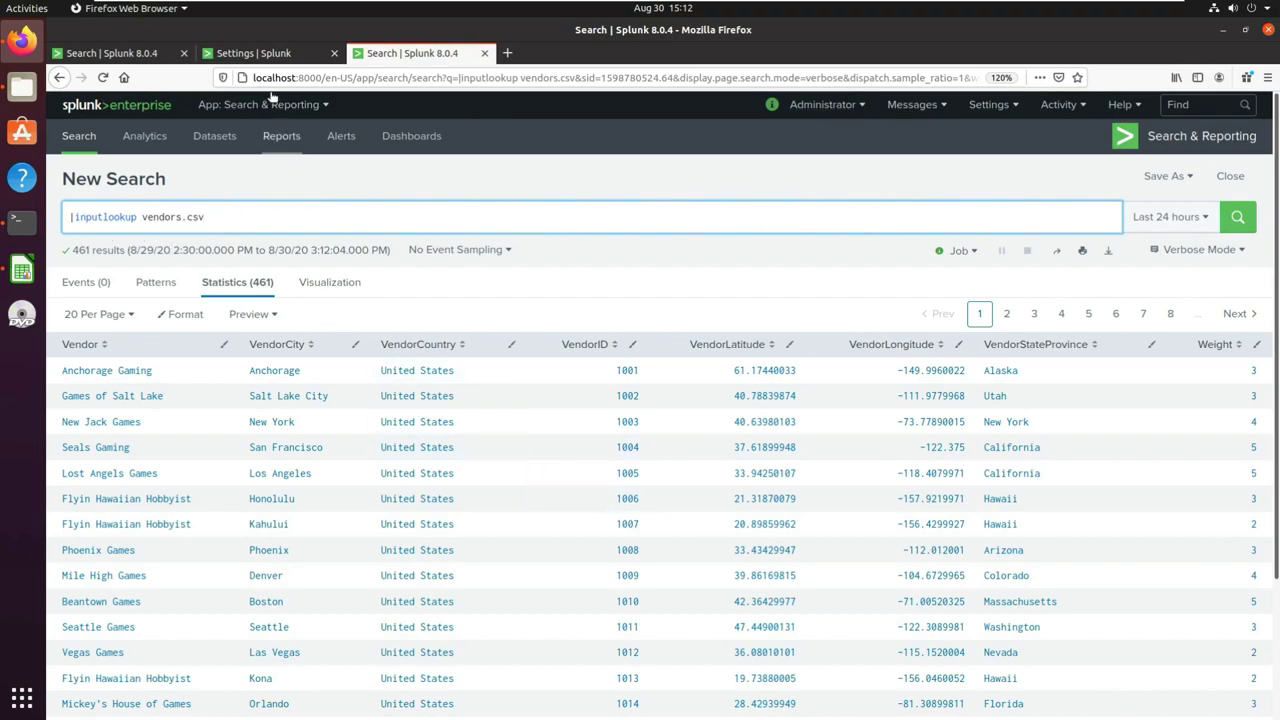
Return to the Splunk lookup settings, open the lookup definitions and start a new definition
left_click(268, 57)
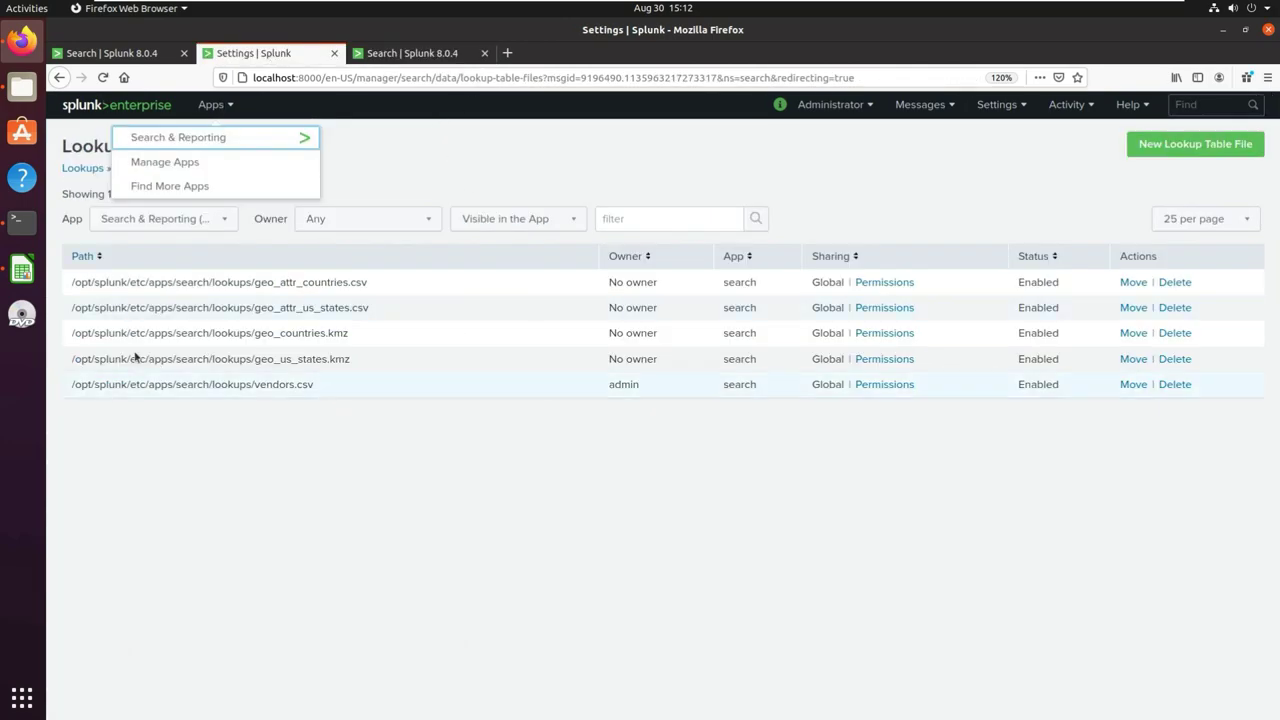
left_click(277, 179)
left_click(84, 168)
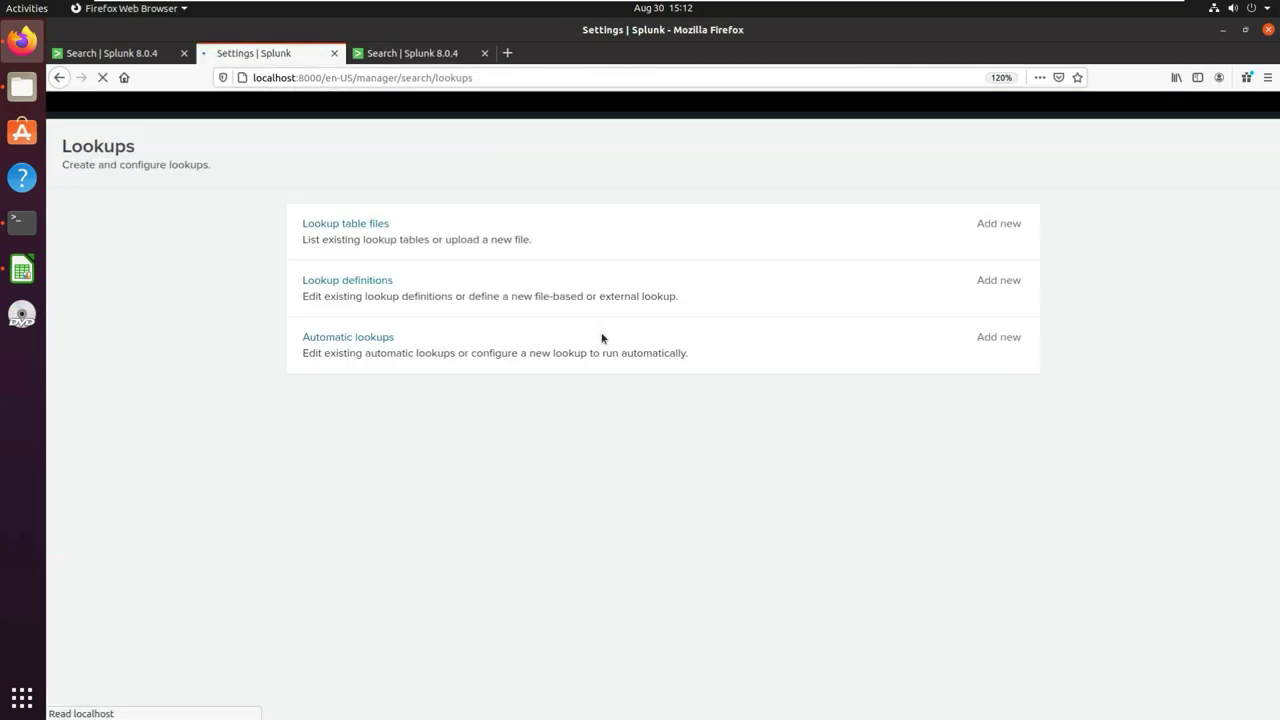
left_click(366, 284)
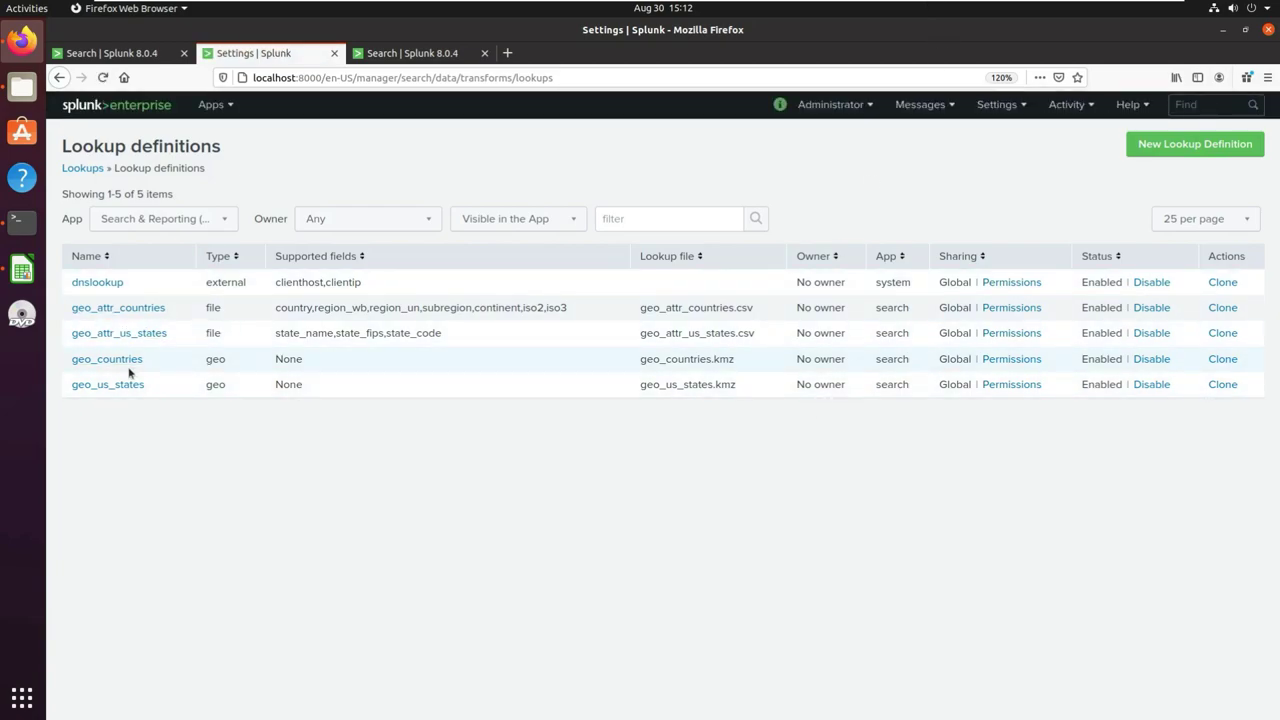
left_click(1208, 147)
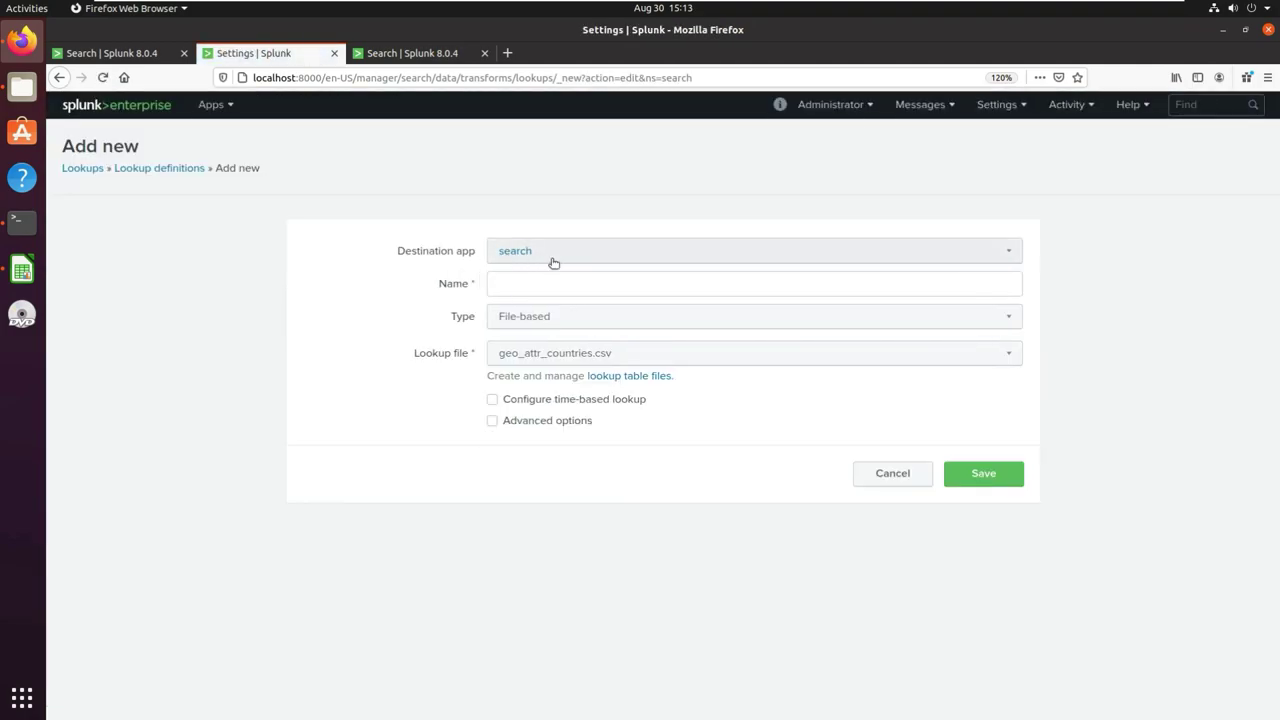
Name the lookup definition vendors, keep its type File-based, and choose vendors.csv as the lookup file
left_click(521, 287)
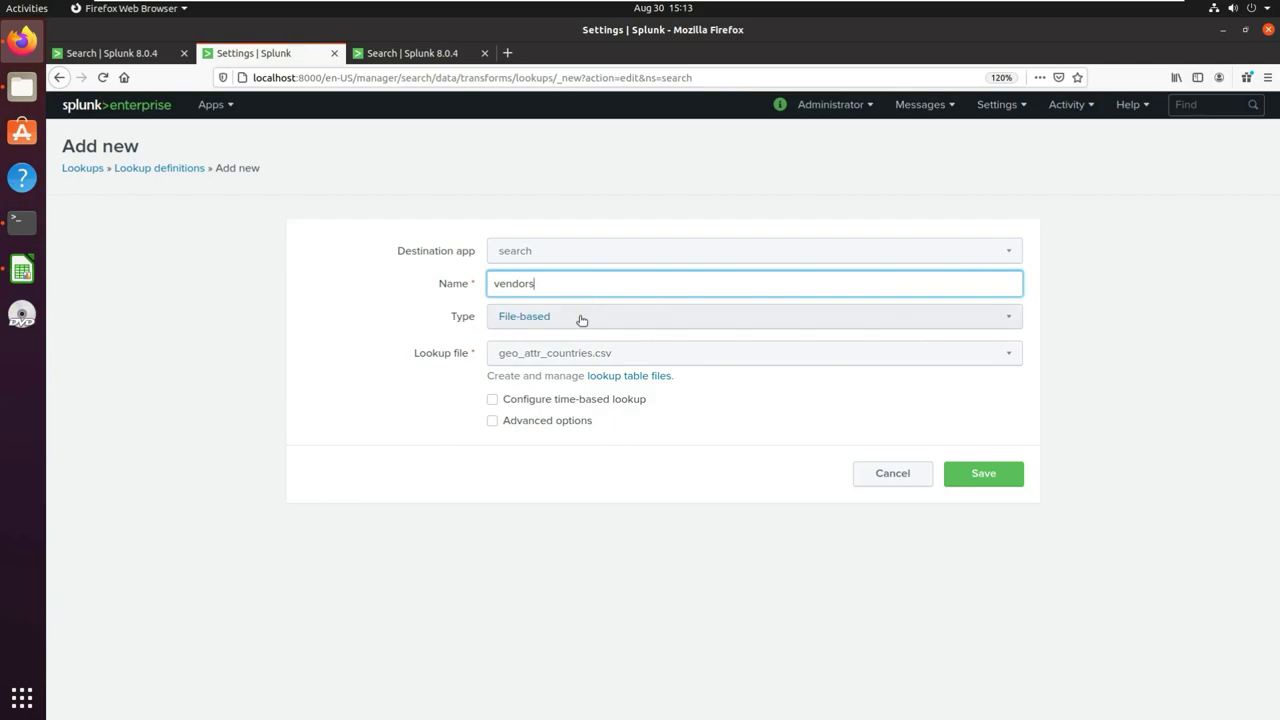
left_click(581, 318)
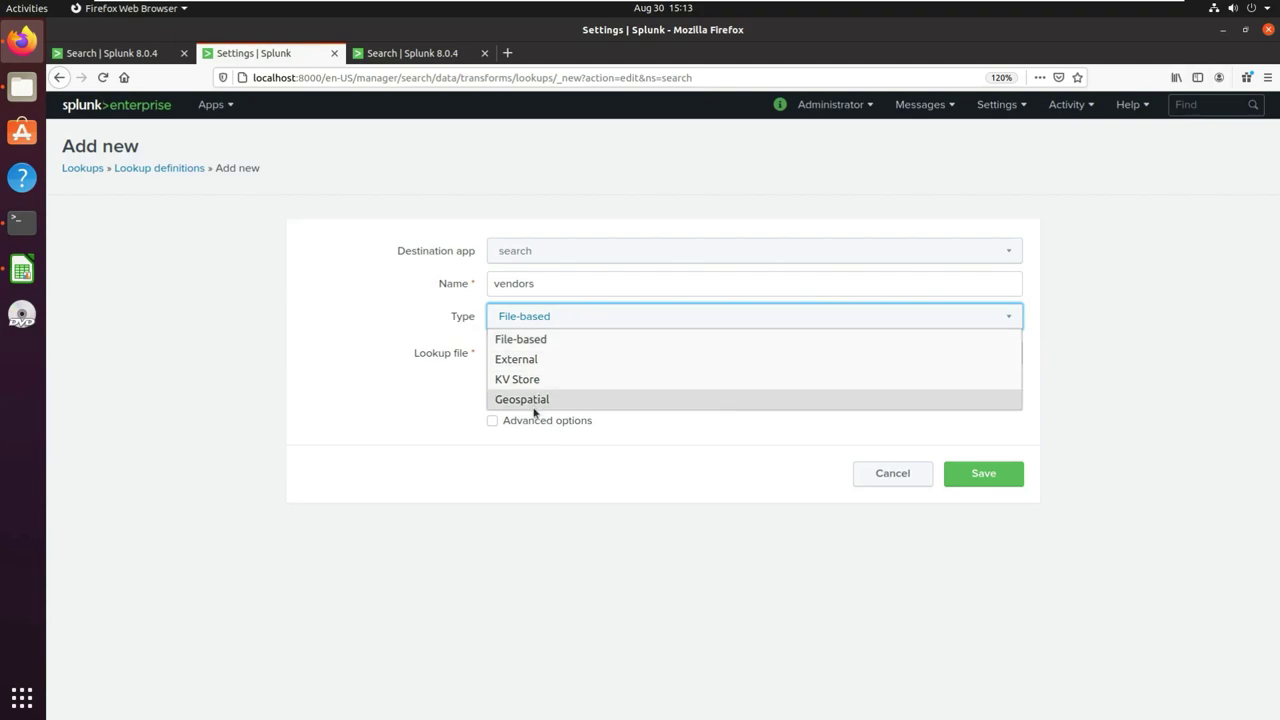
left_click(541, 339)
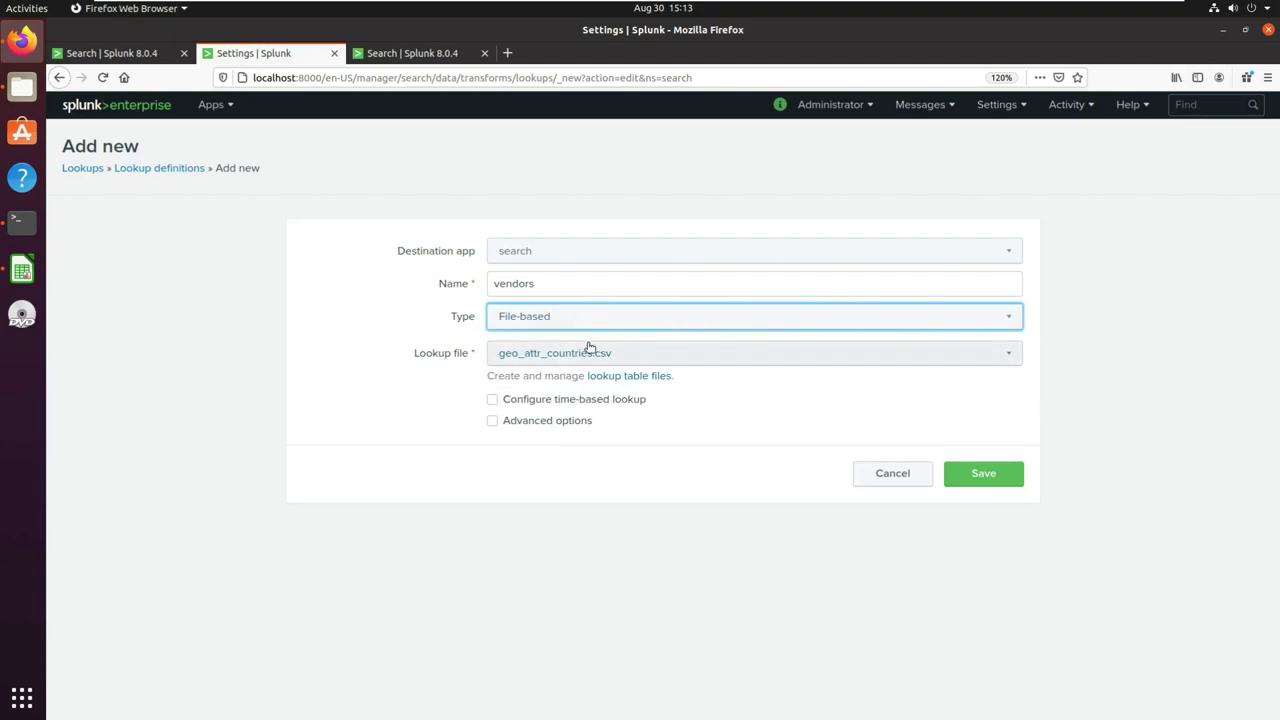
left_click(594, 358)
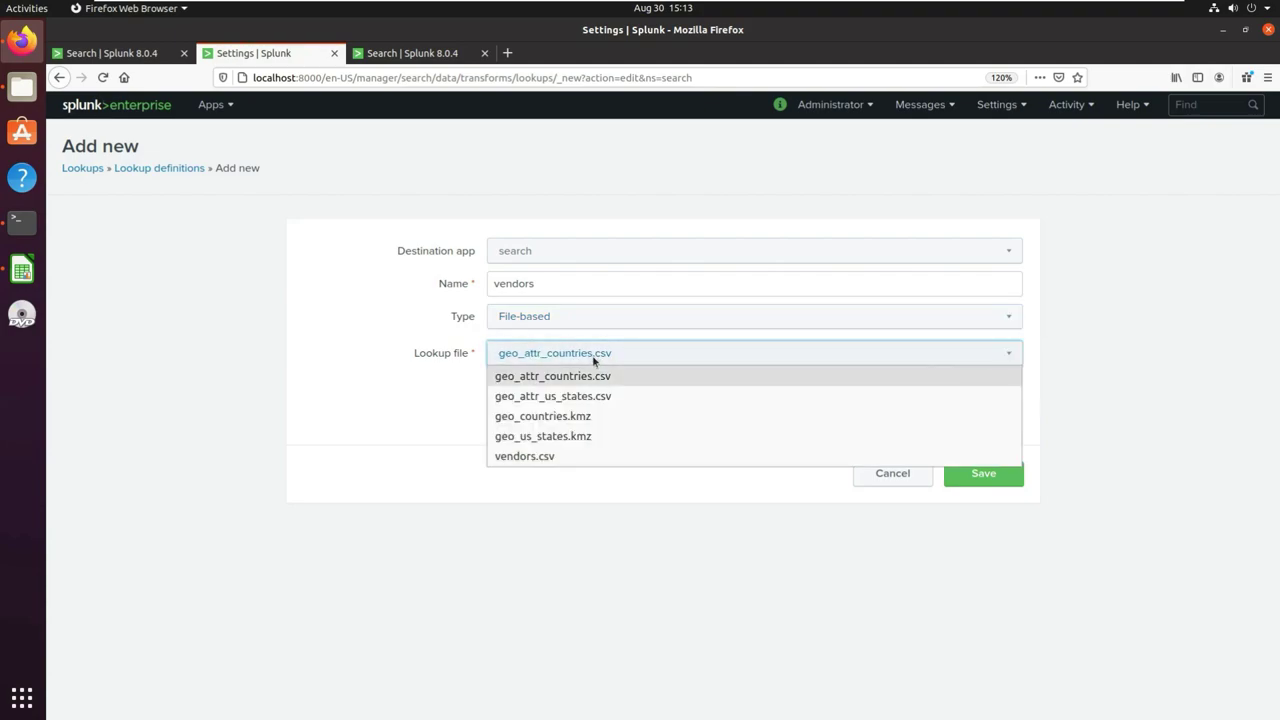
left_click(549, 456)
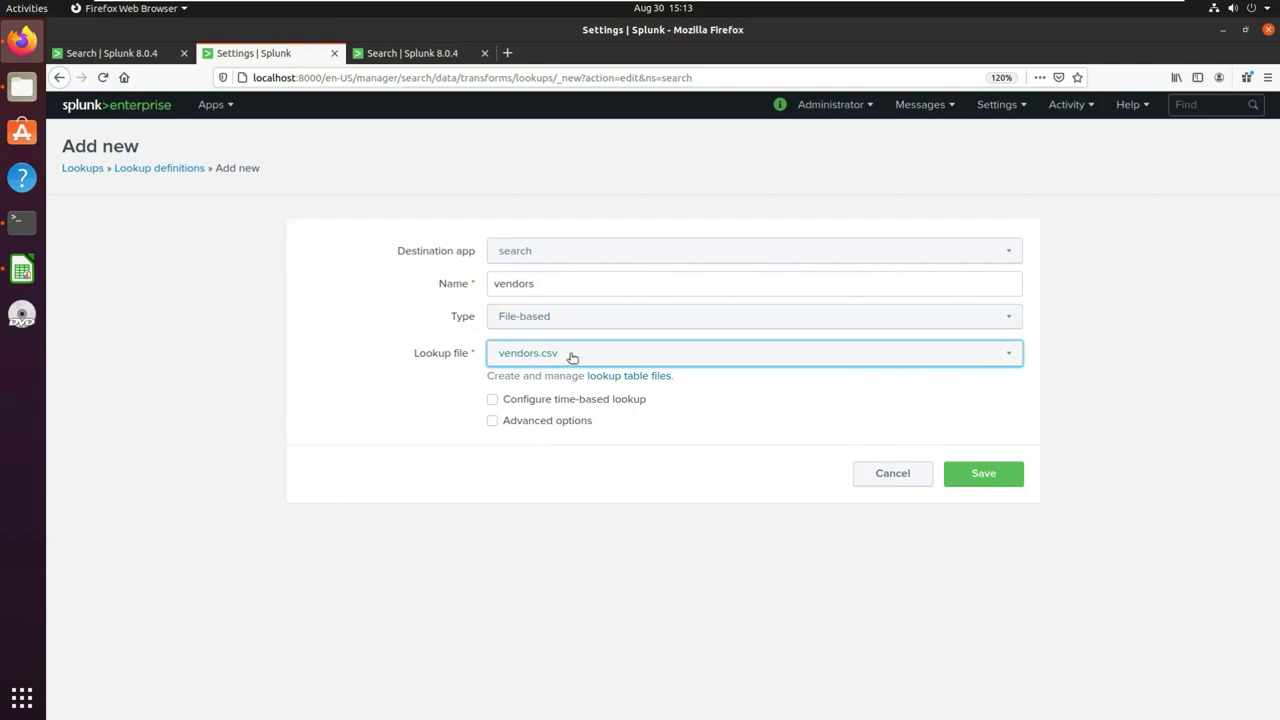
left_click(491, 398)
scroll(562, 530, "down", 1)
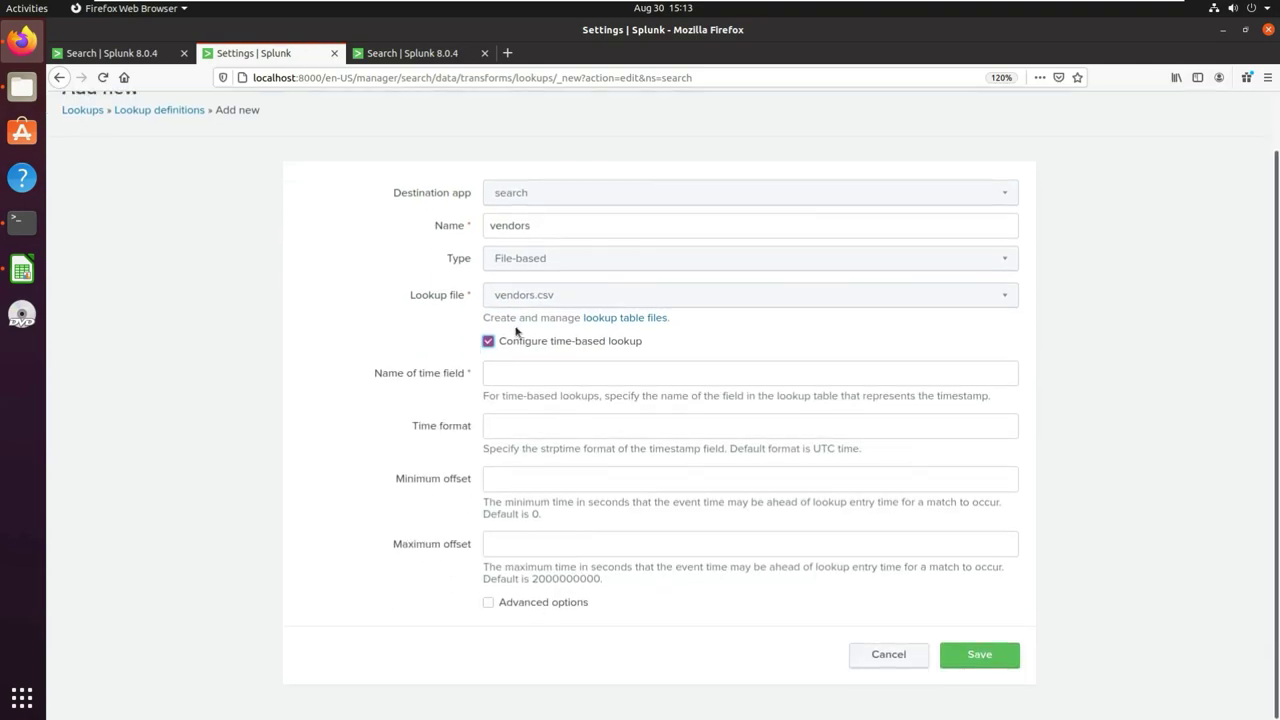
left_click(410, 53)
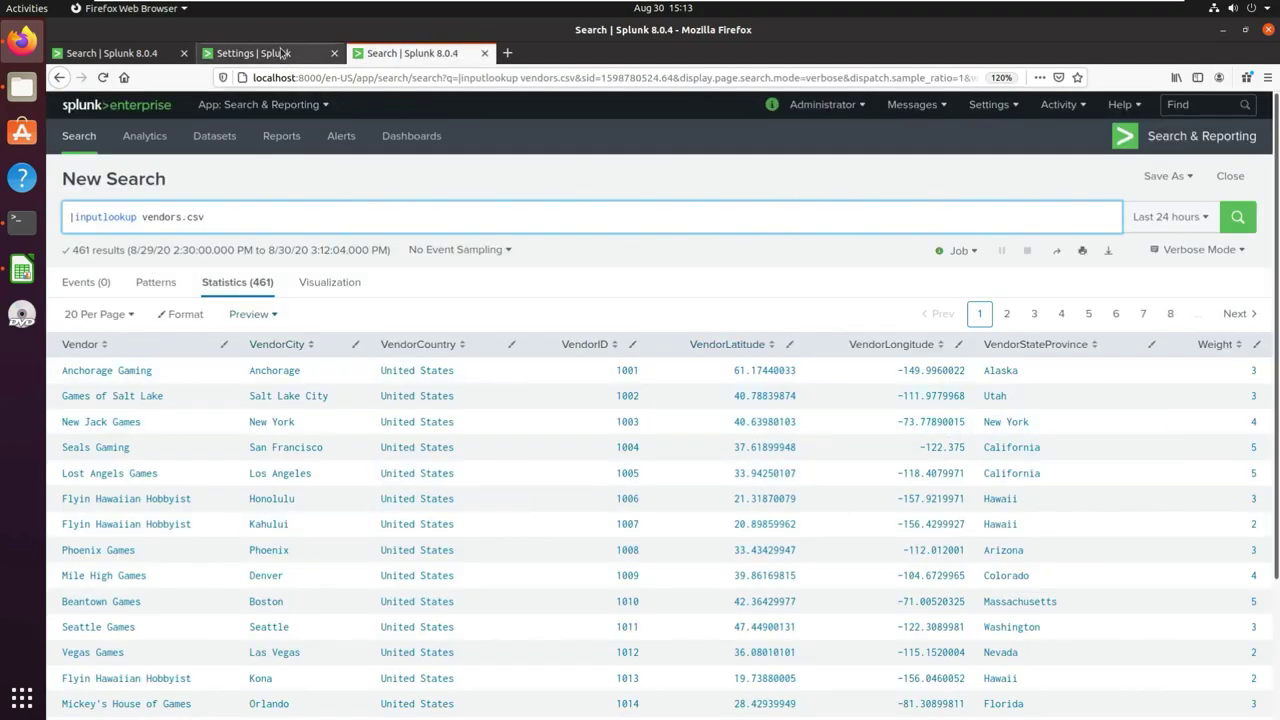
left_click(255, 53)
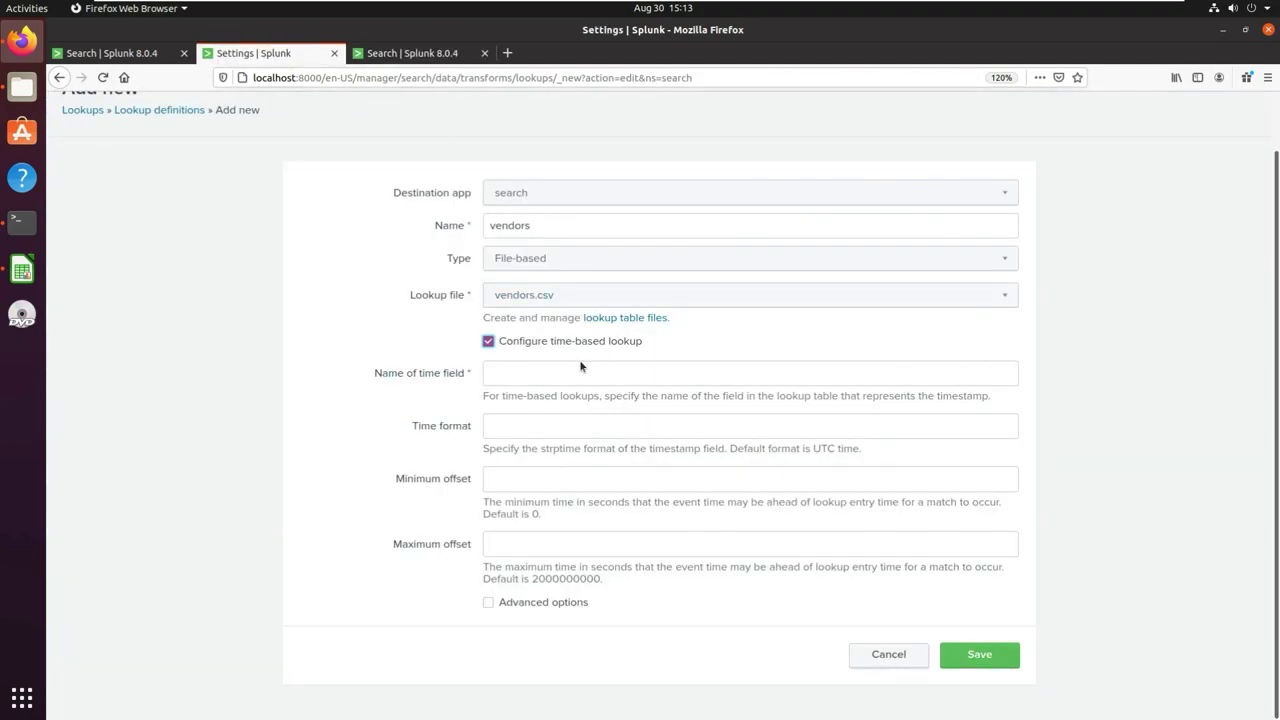
left_click(489, 342)
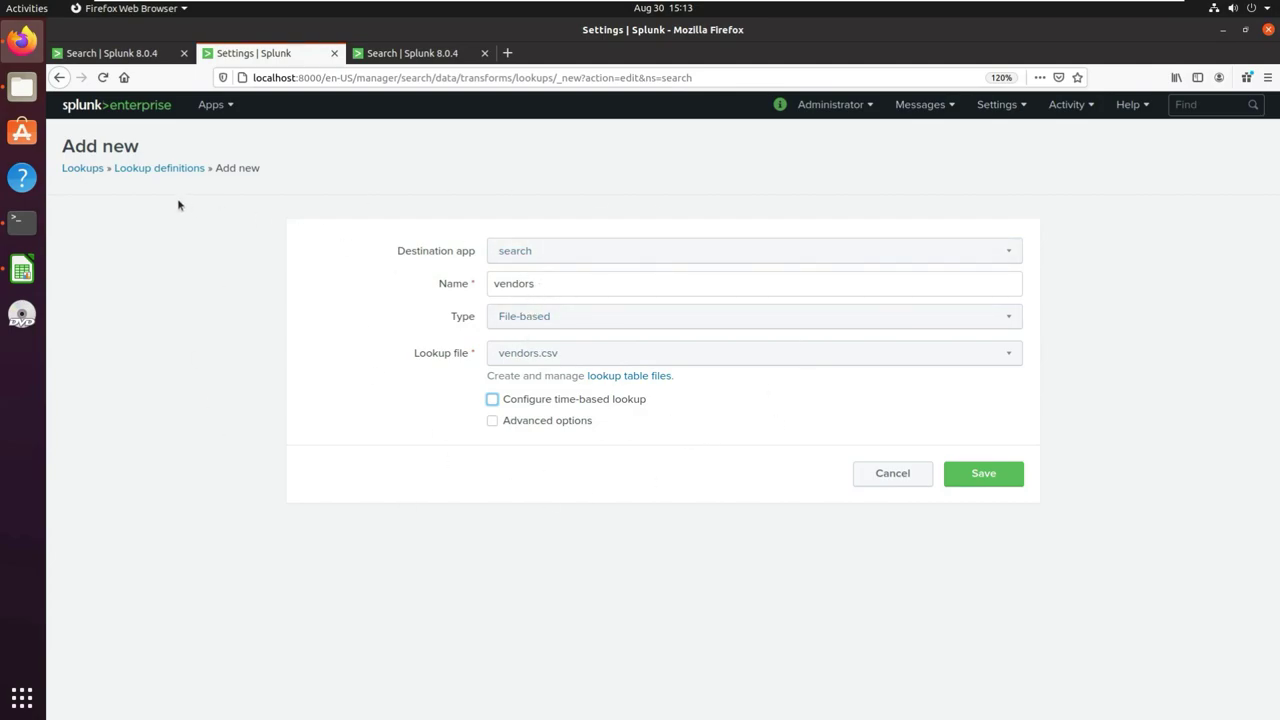
Save the vendors lookup definition
left_click(985, 478)
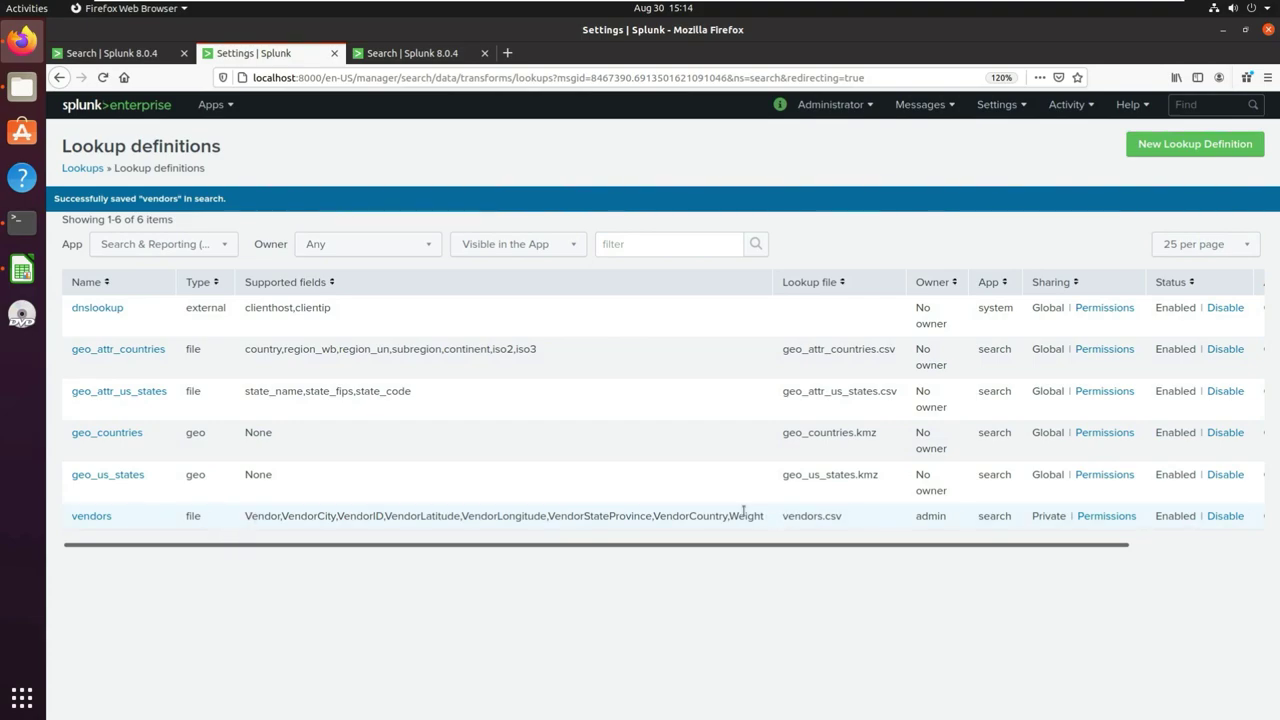
Share the vendors lookup definition with all apps, giving Everyone read access and admin write access, and save the permissions
left_click(412, 53)
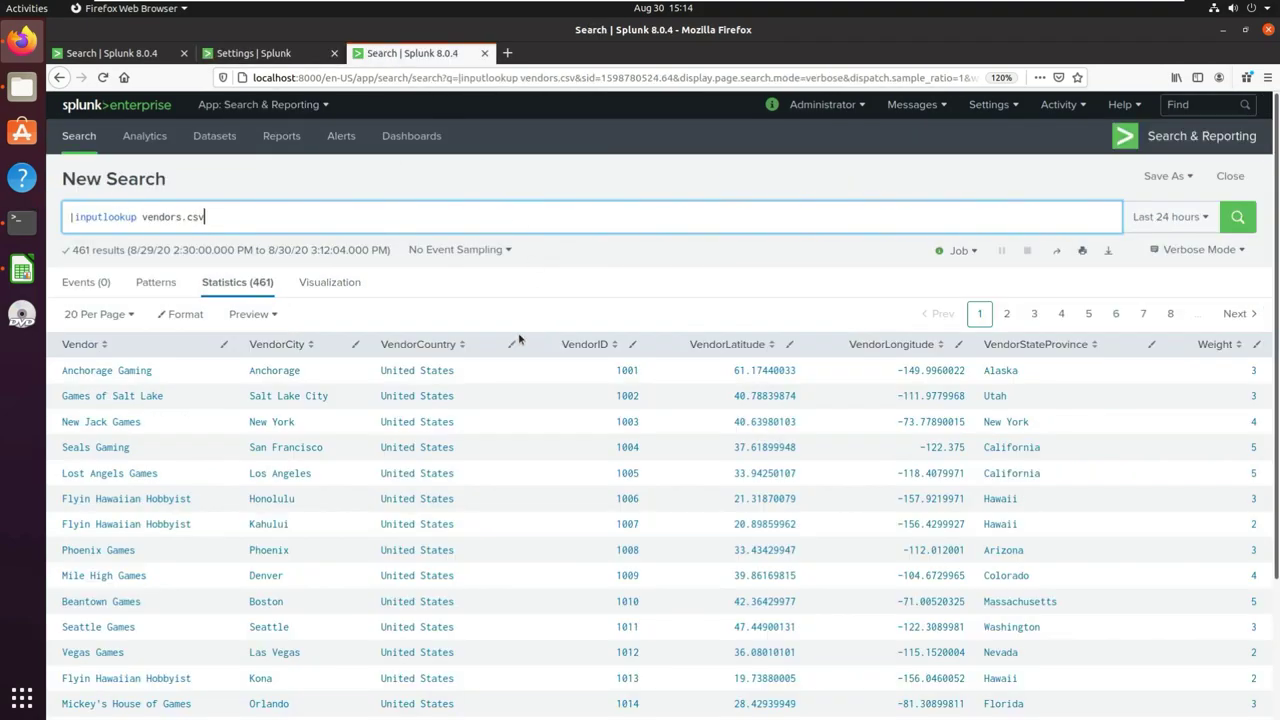
left_click(253, 55)
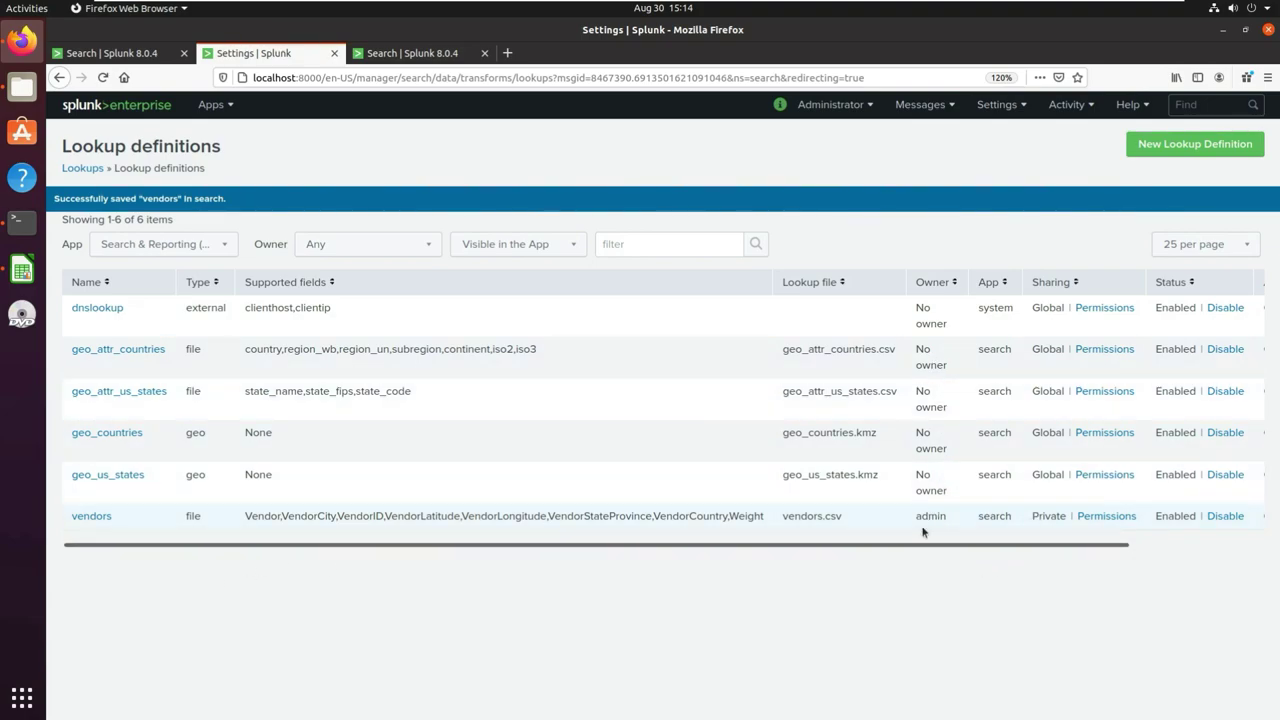
left_click(1106, 518)
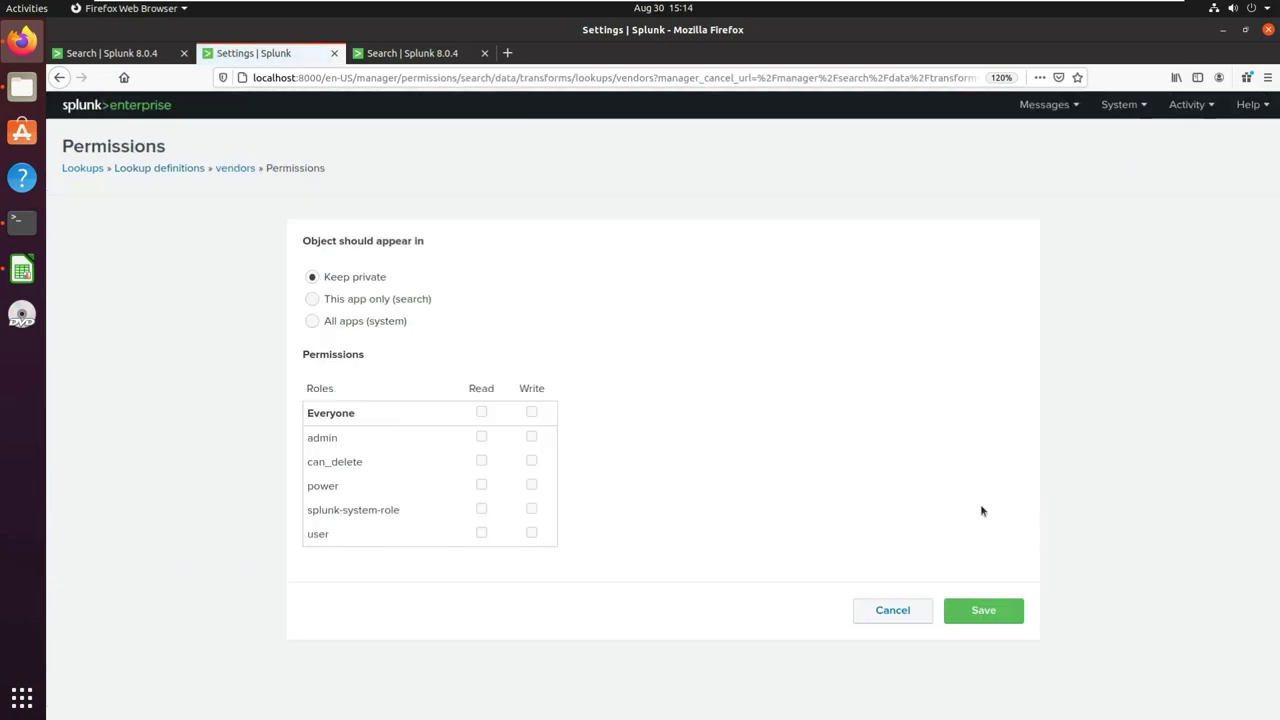
left_click(313, 321)
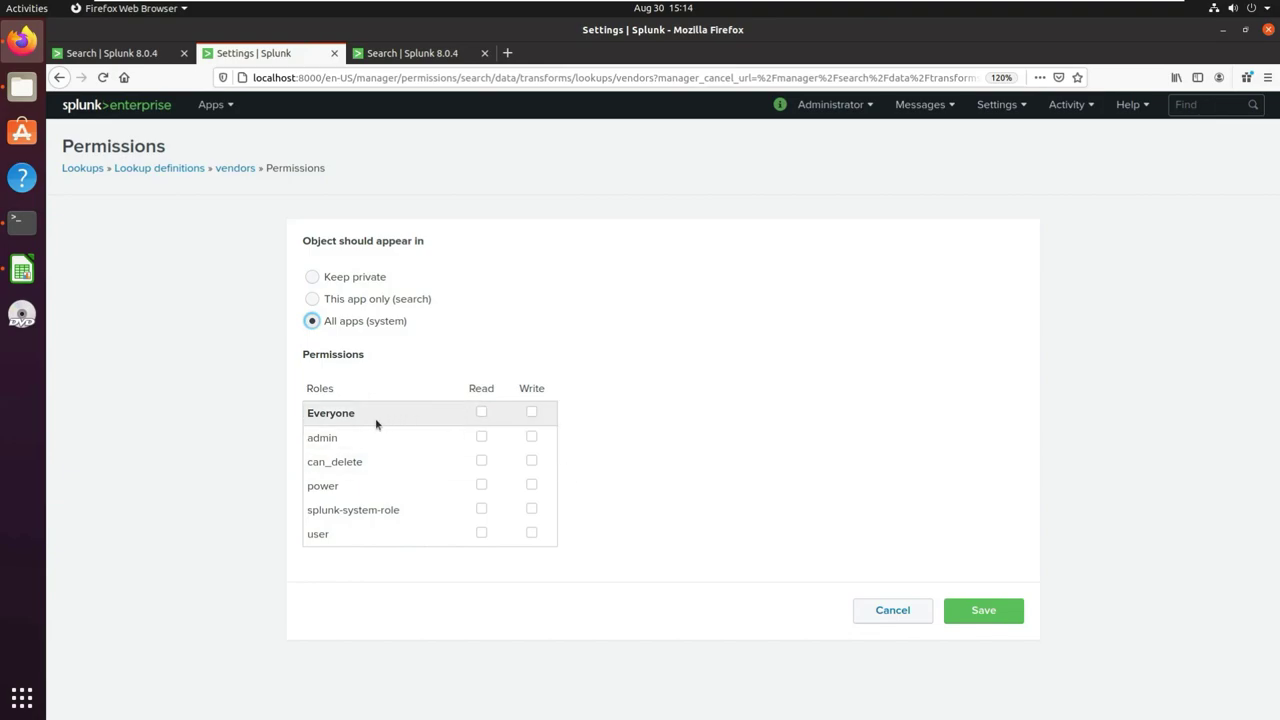
left_click(482, 413)
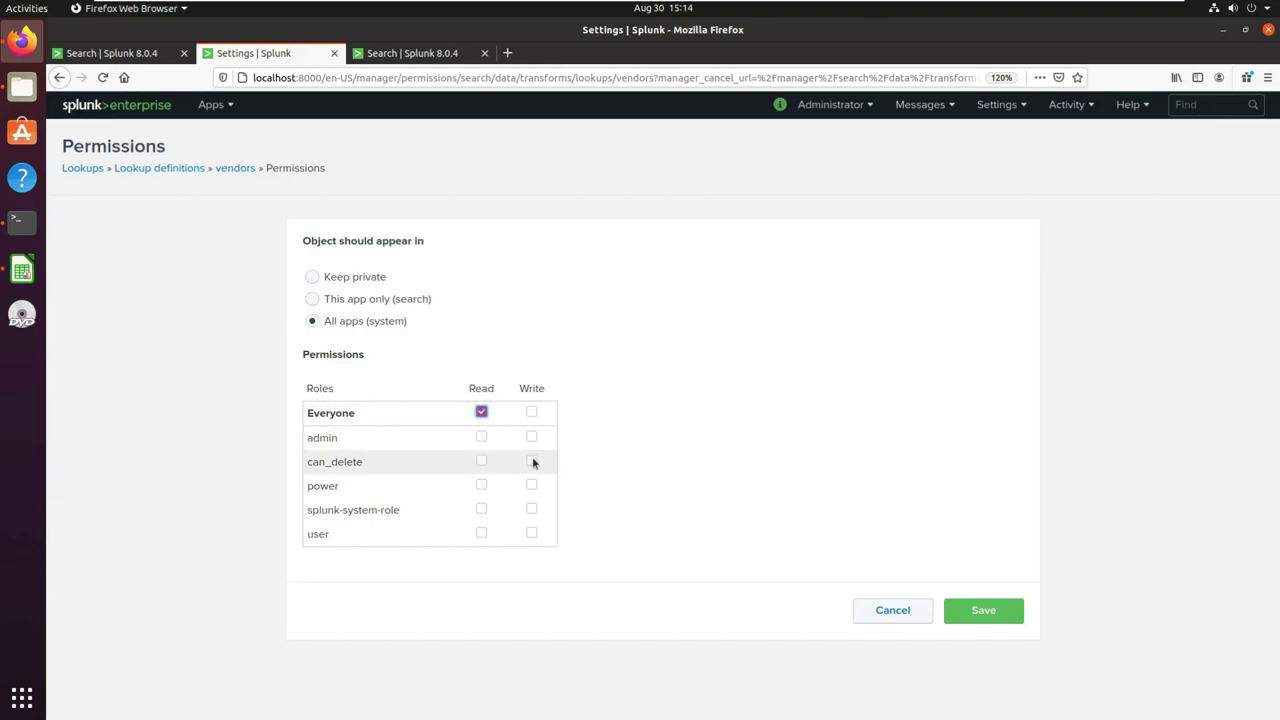
left_click(531, 437)
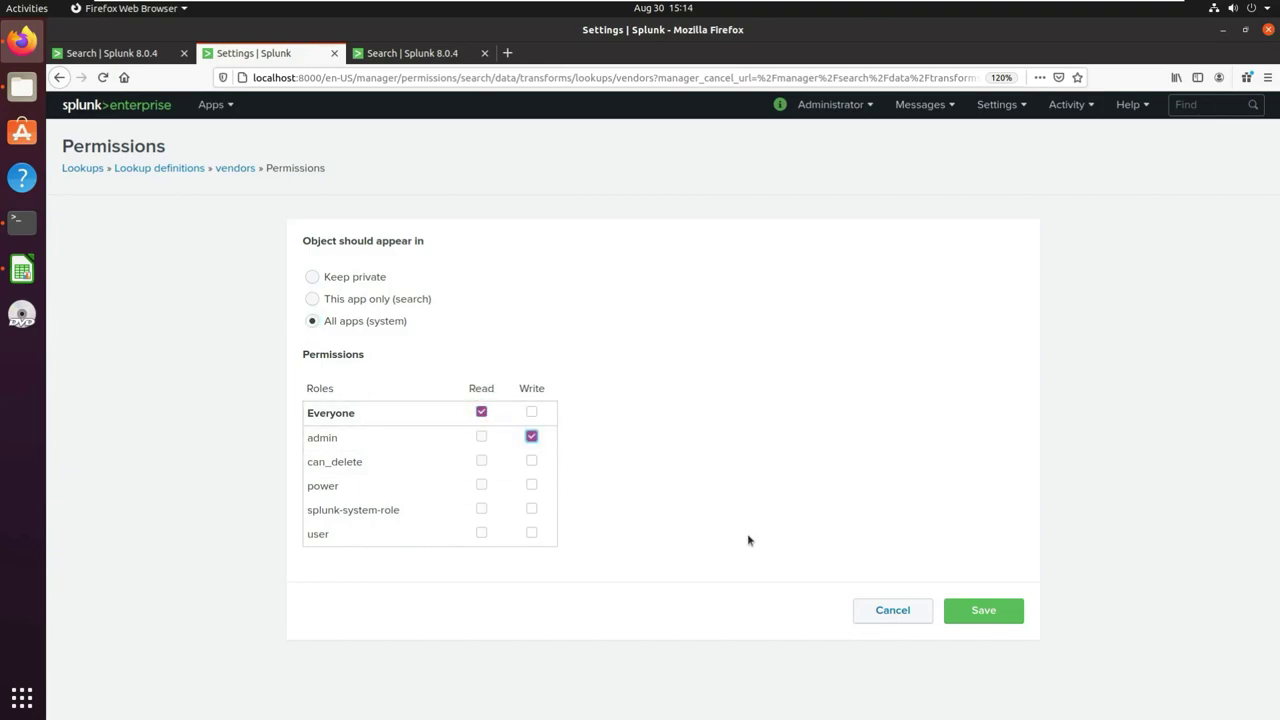
left_click(985, 612)
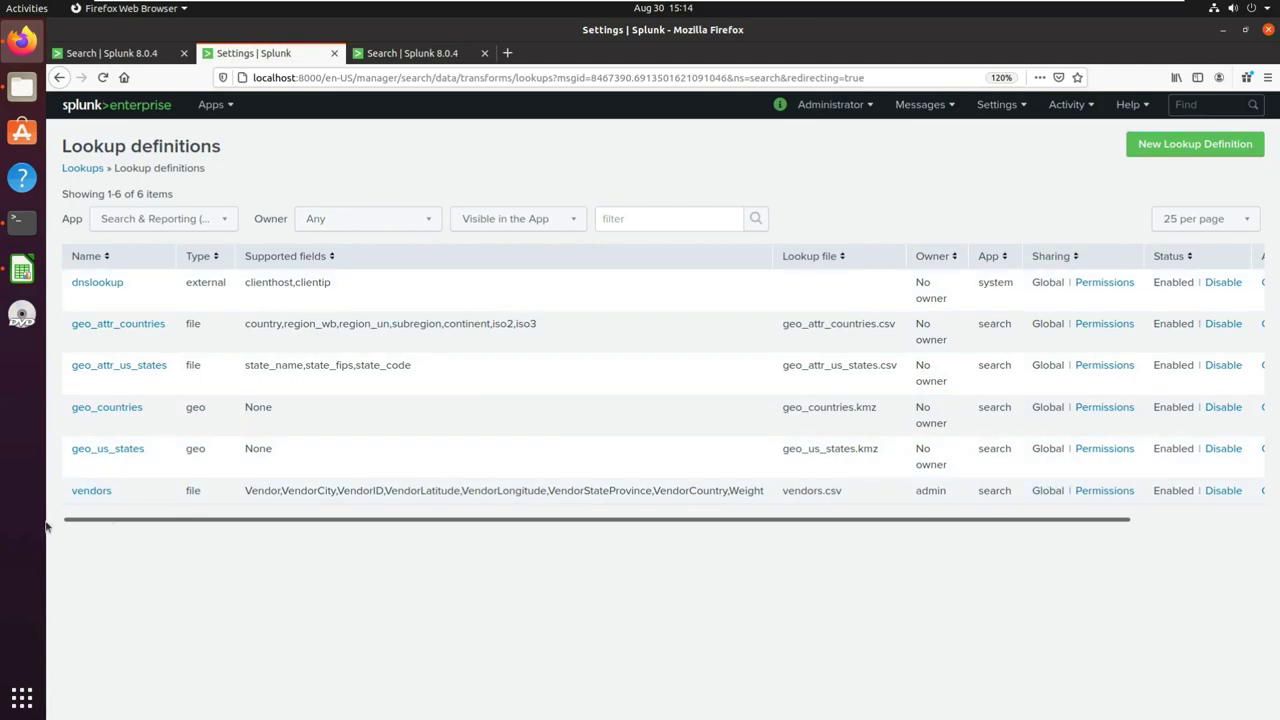
left_click_drag(1053, 524, 373, 506)
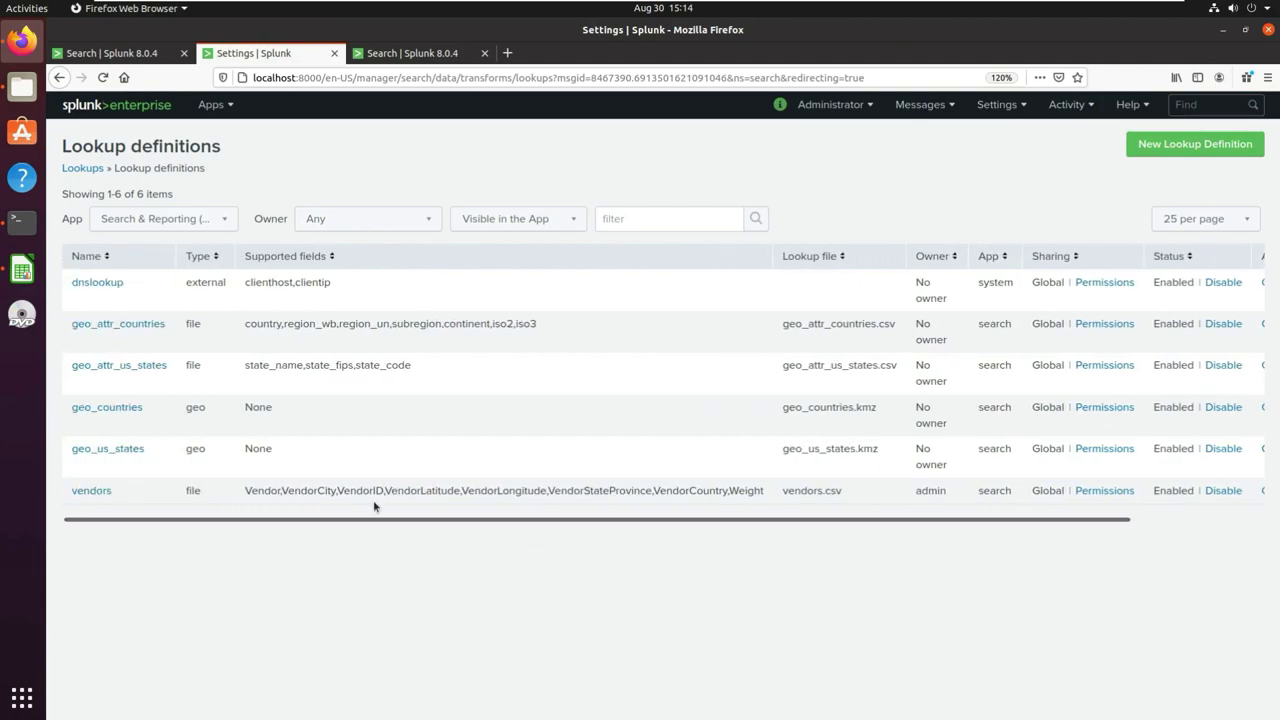
Return to the search index=tutorial sourcetype=vendor_sales and append "|lookup" to it
left_click(92, 167)
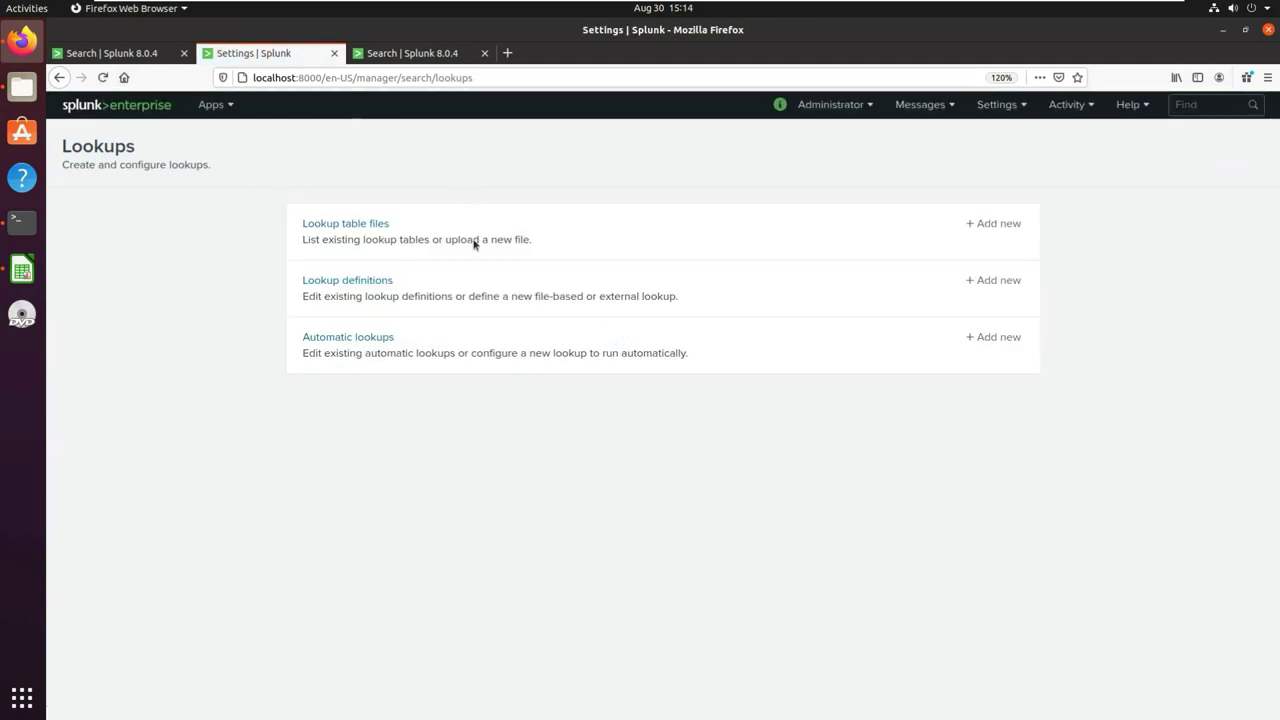
left_click(128, 58)
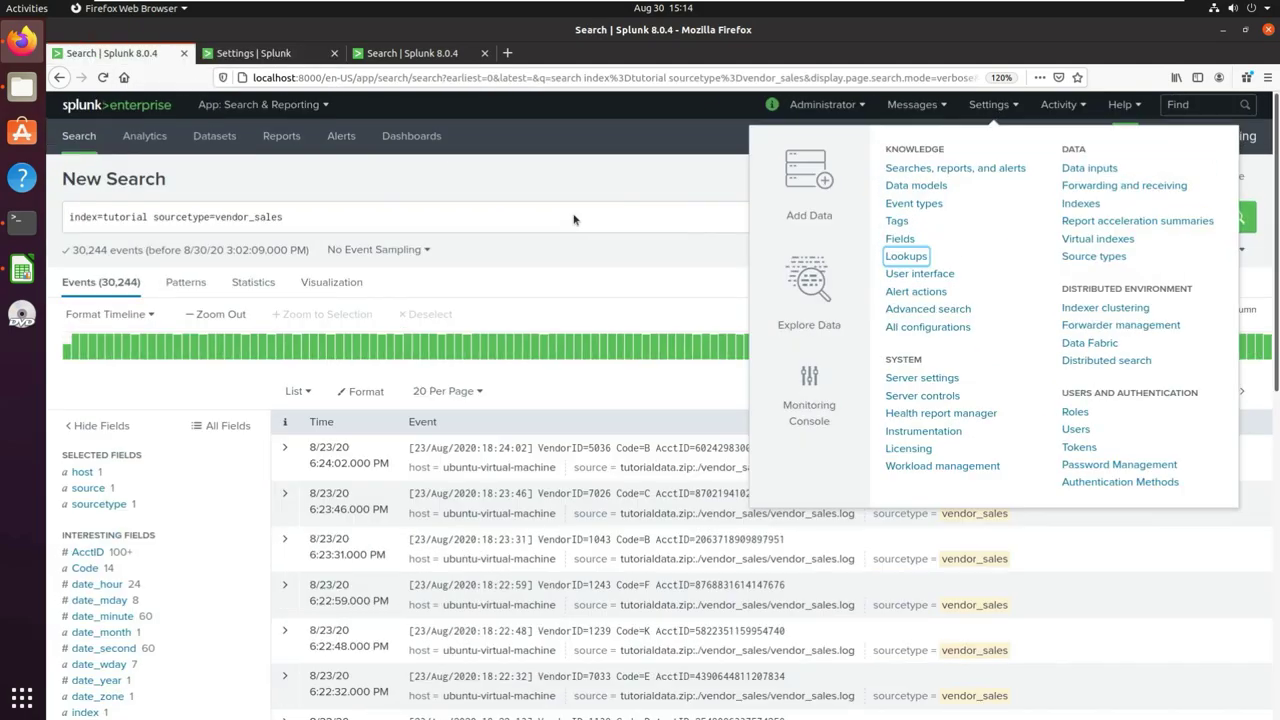
left_click(625, 218)
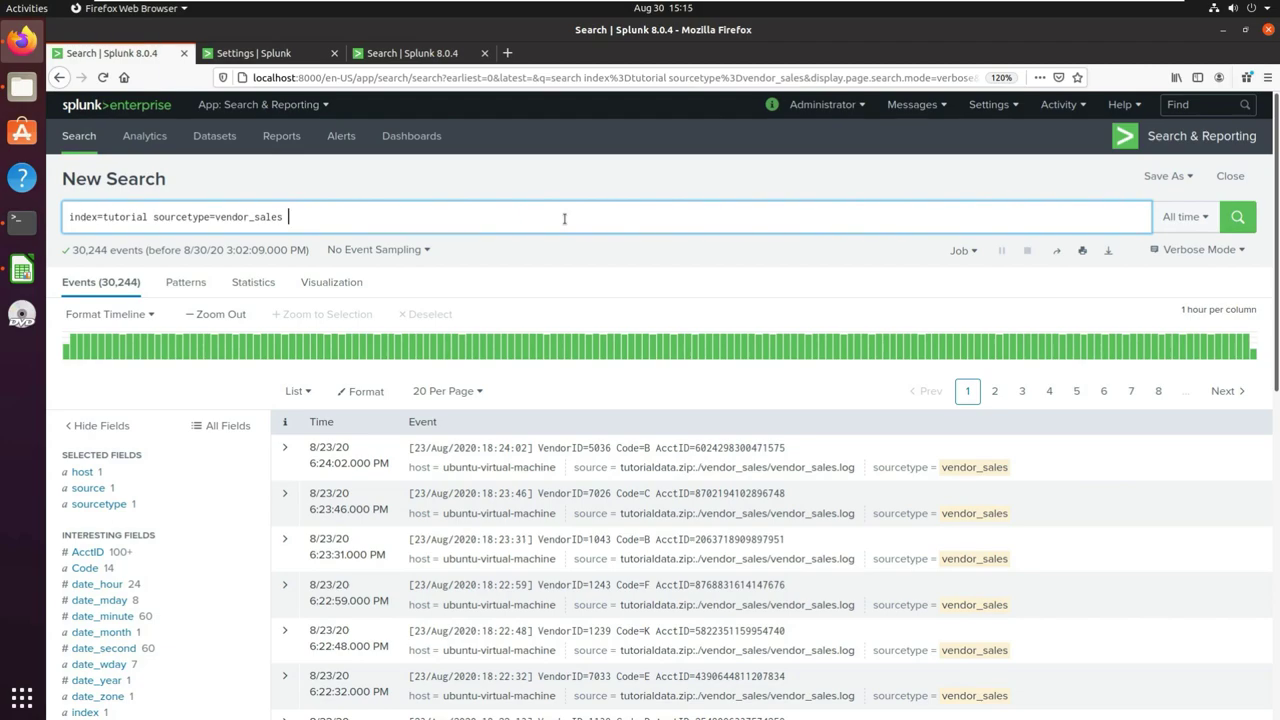
left_click_drag(292, 216, 67, 216)
left_click(306, 212)
left_click(123, 505)
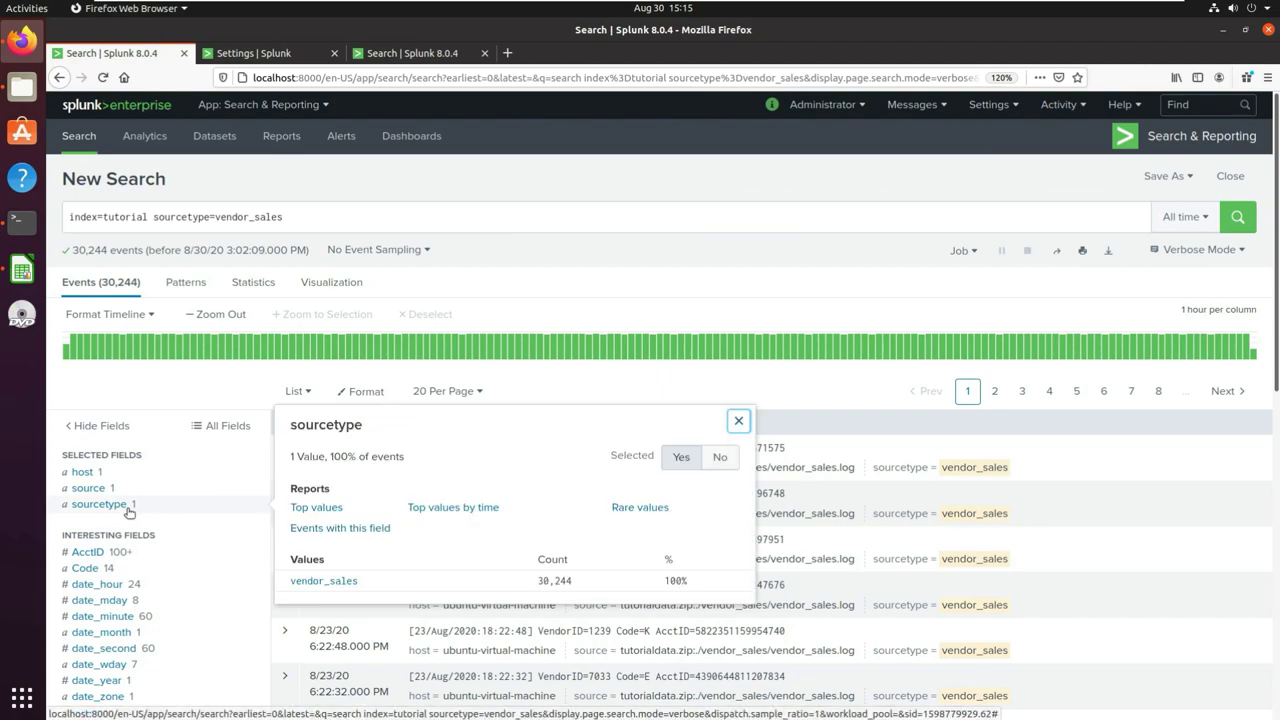
left_click(312, 220)
triple_click(313, 219)
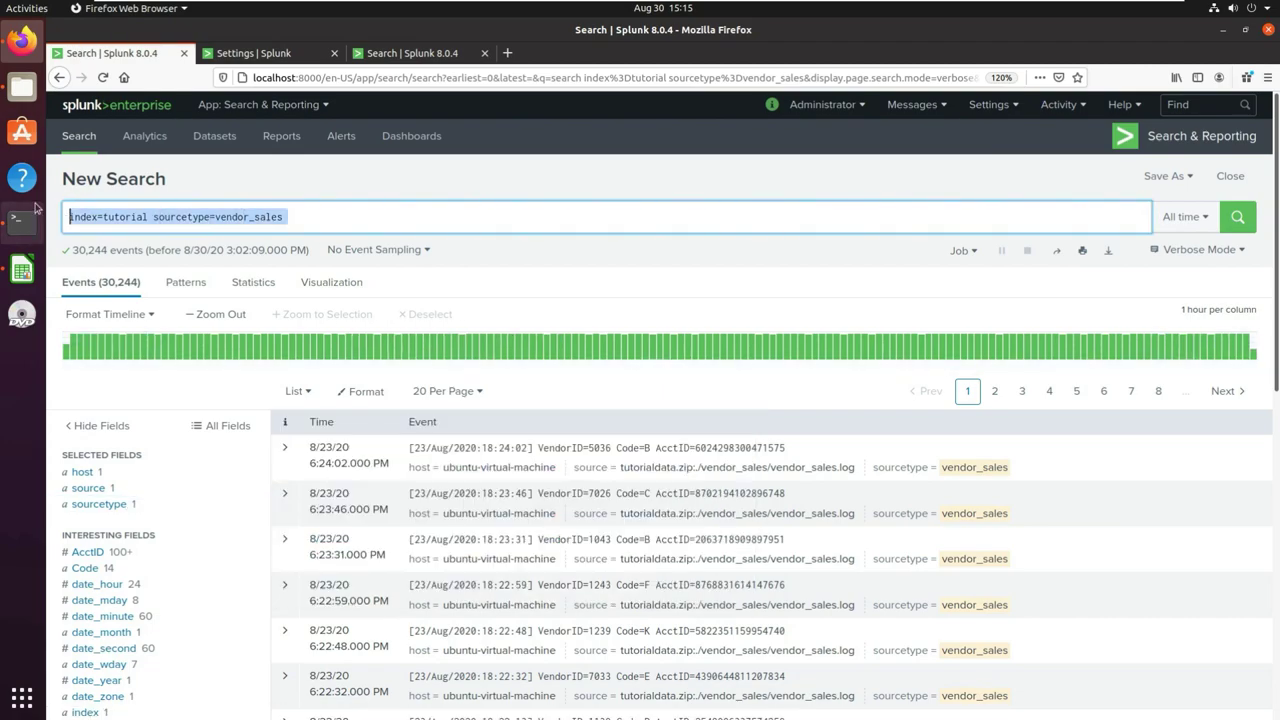
left_click(318, 218)
type("|")
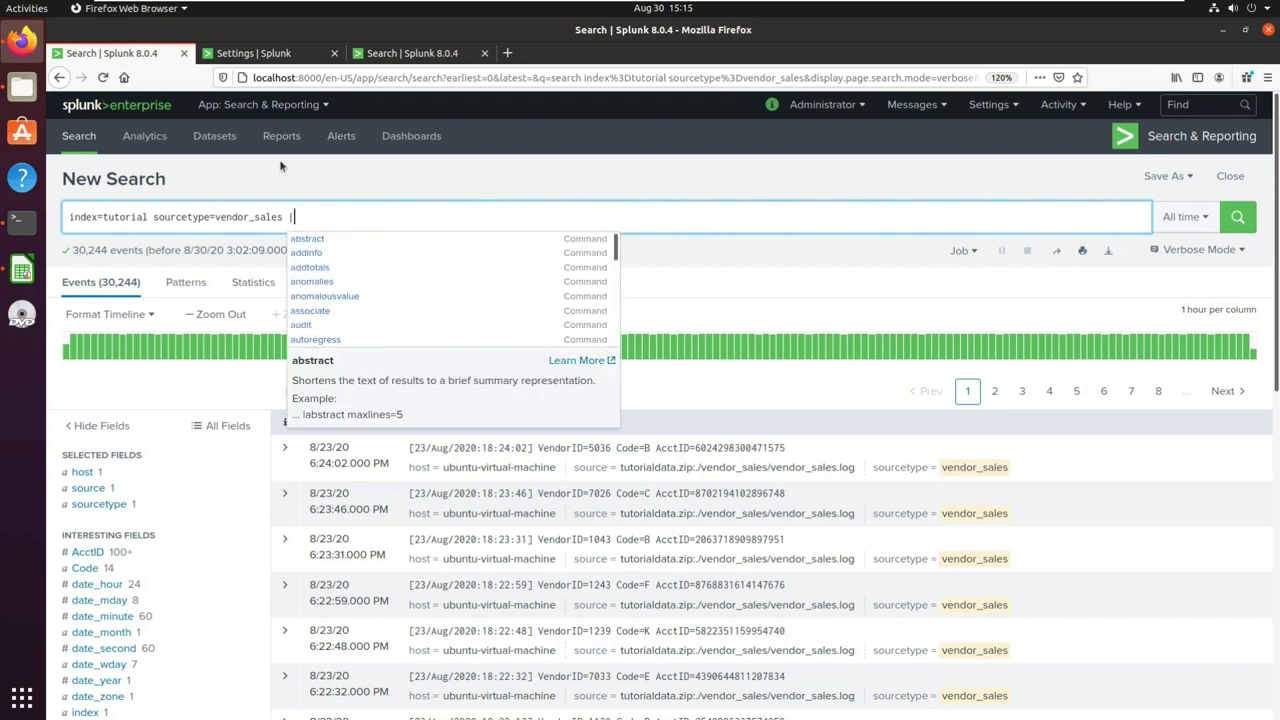
type("lookup")
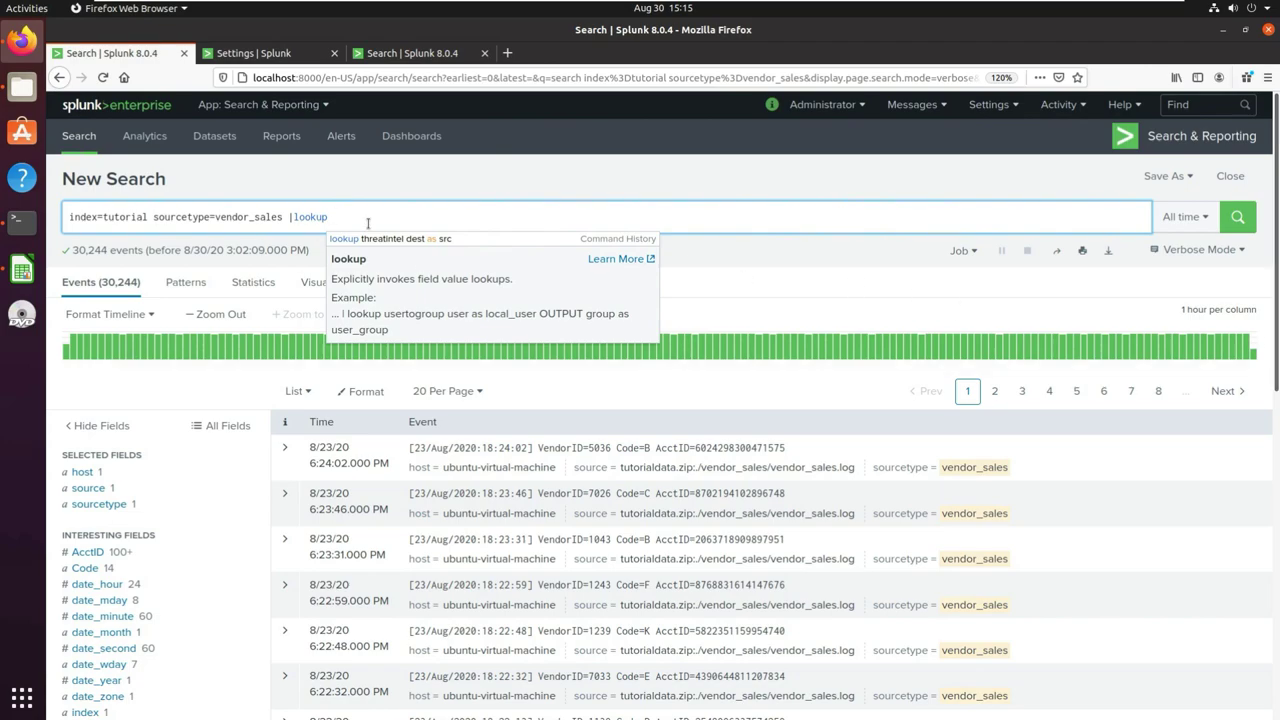
Draft the lookup syntax with placeholders for the lookup name and the field common to events and lookup, followed by "OUTPUT and OUTPUTNEW"
left_click(296, 216)
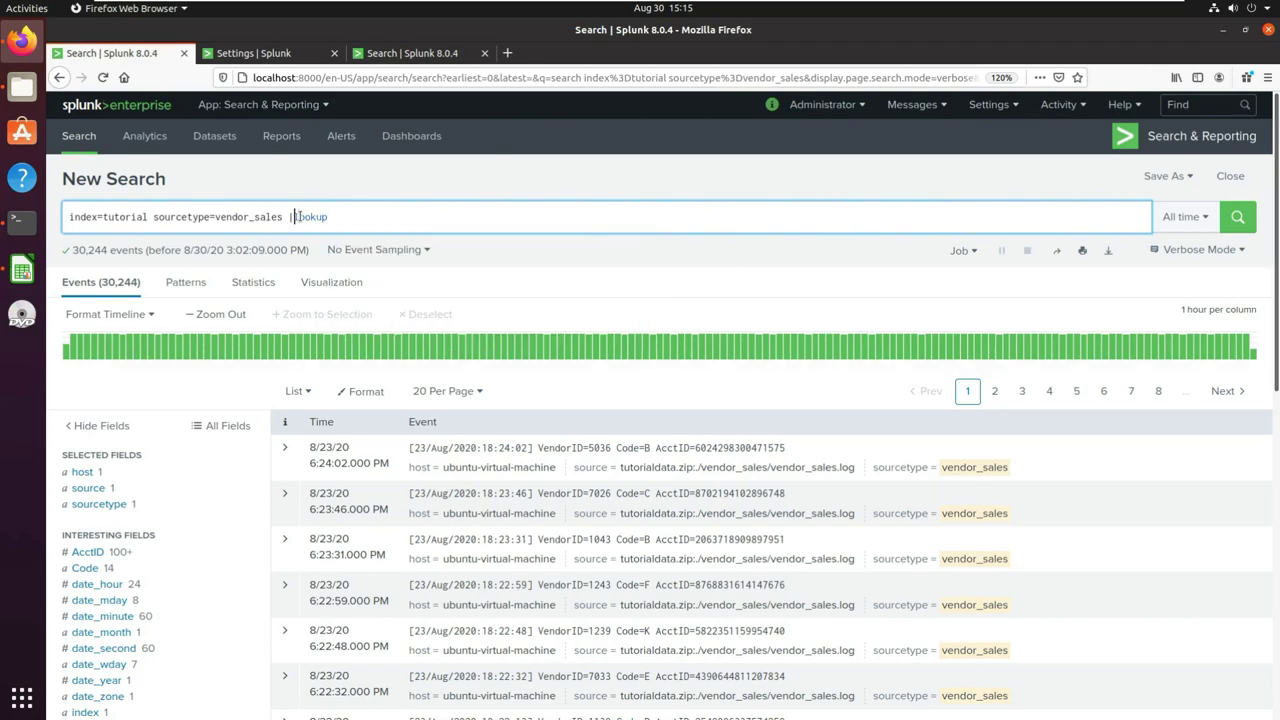
left_click_drag(296, 216, 345, 215)
left_click(345, 215)
type("<lookup name> <filed-value")
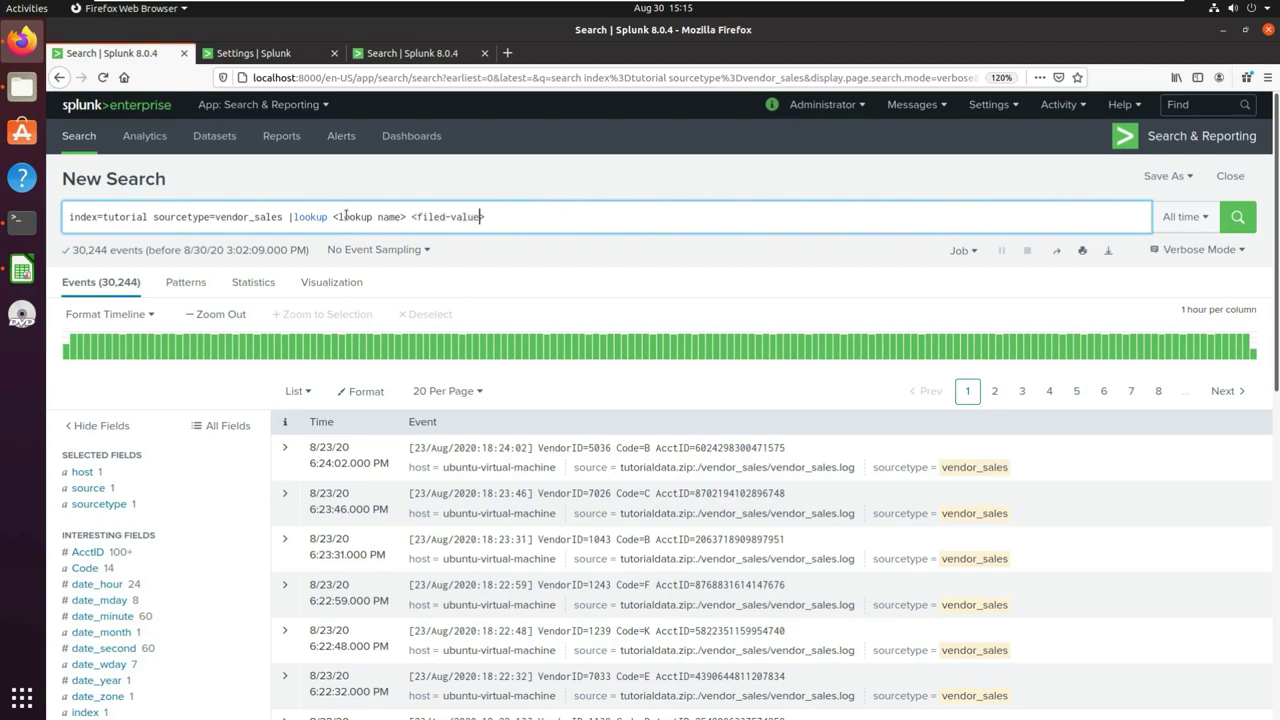
type(" which is common in events")
key("BackSpace")
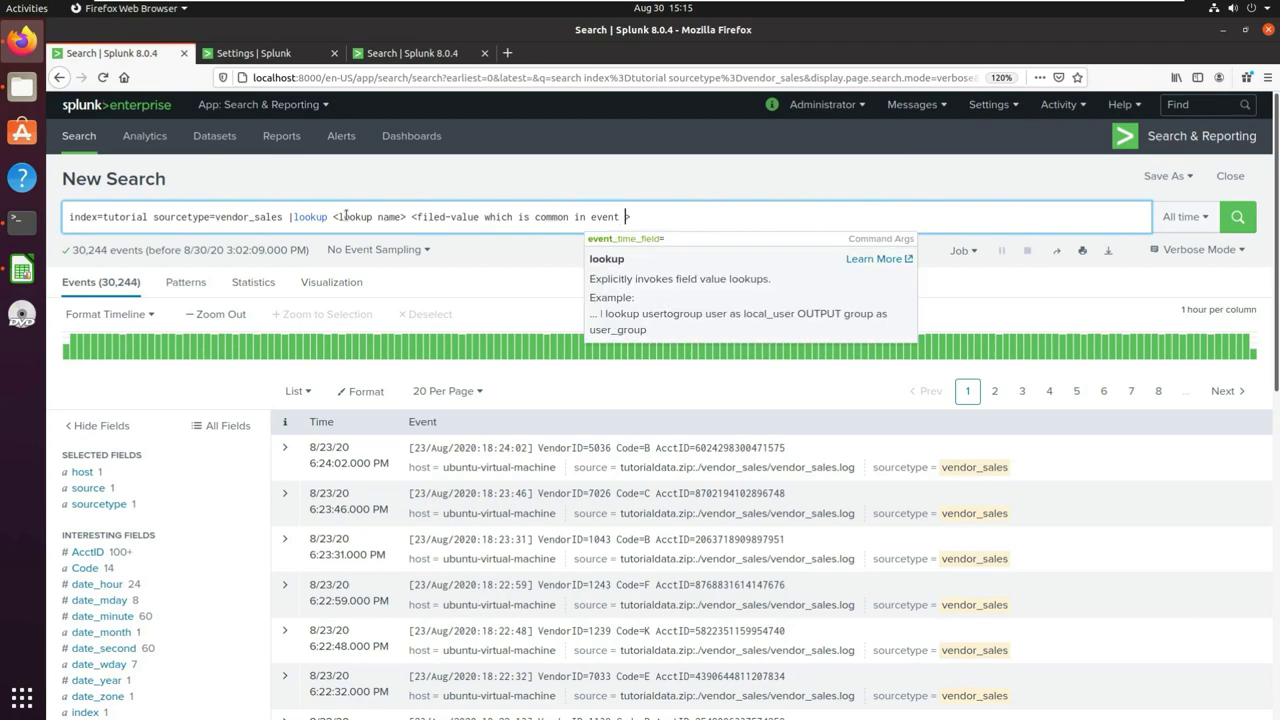
type("dat and the ")
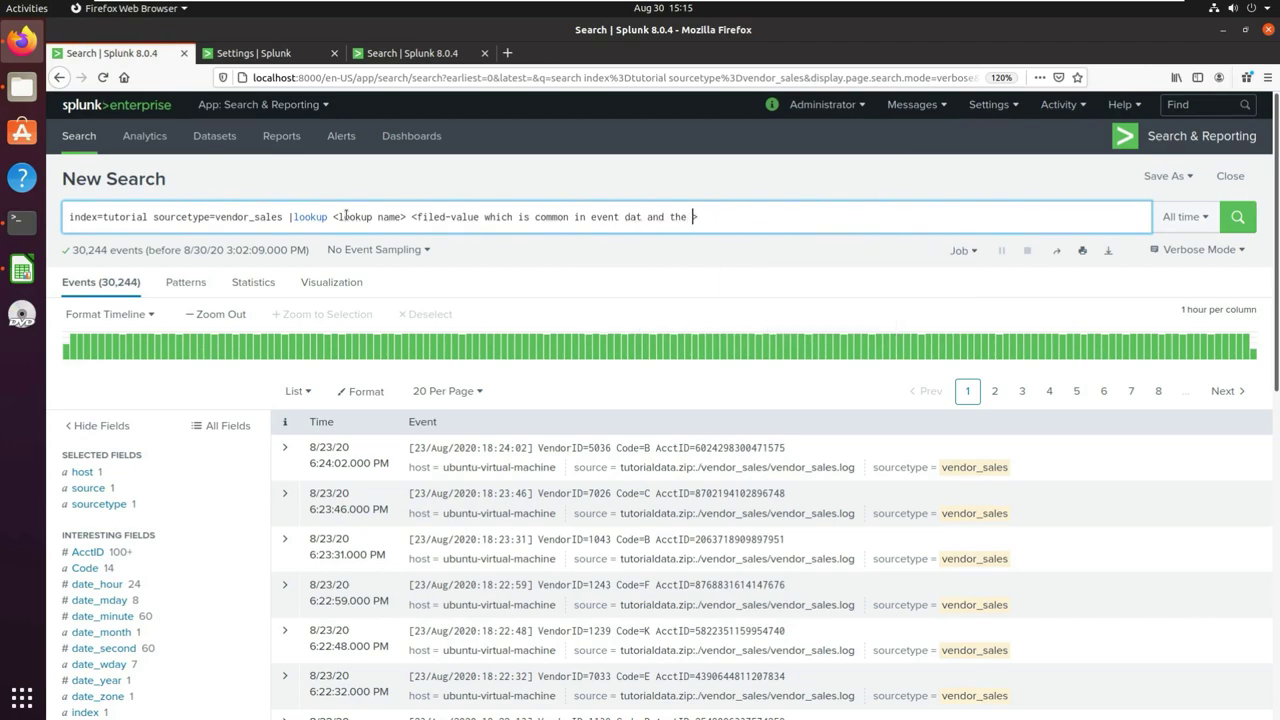
type("Lookup")
key("BackSpace")
key("BackSpace")
key("BackSpace")
type("OUTPUT and OUTPUTNEW")
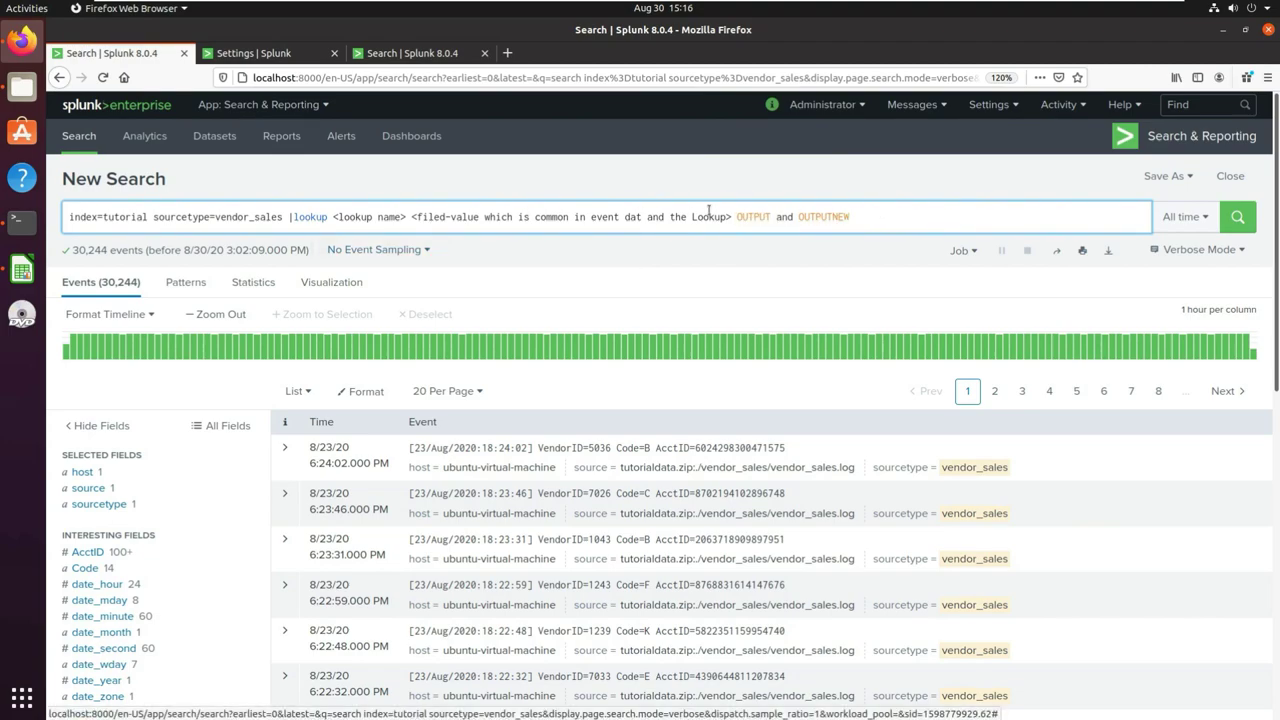
Review the parts of the placeholder syntax and delete everything after the lookup command
left_click_drag(297, 218, 663, 242)
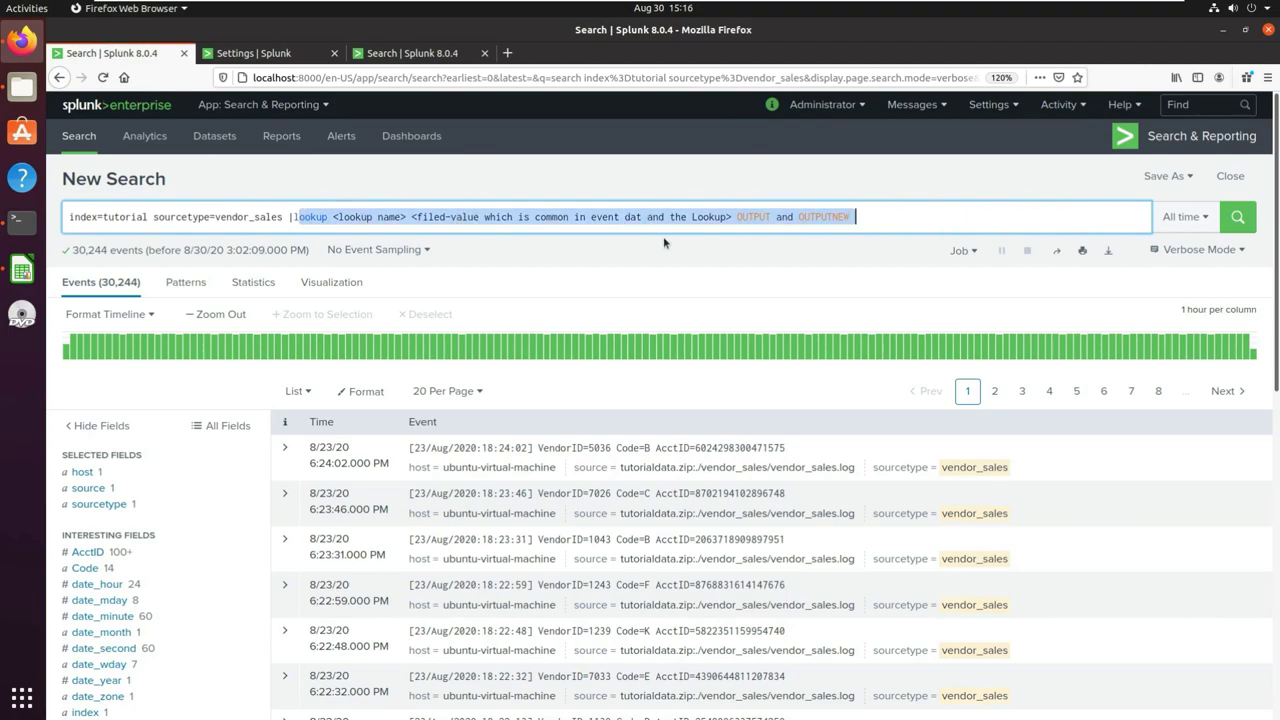
left_click_drag(338, 218, 521, 218)
double_click(381, 219)
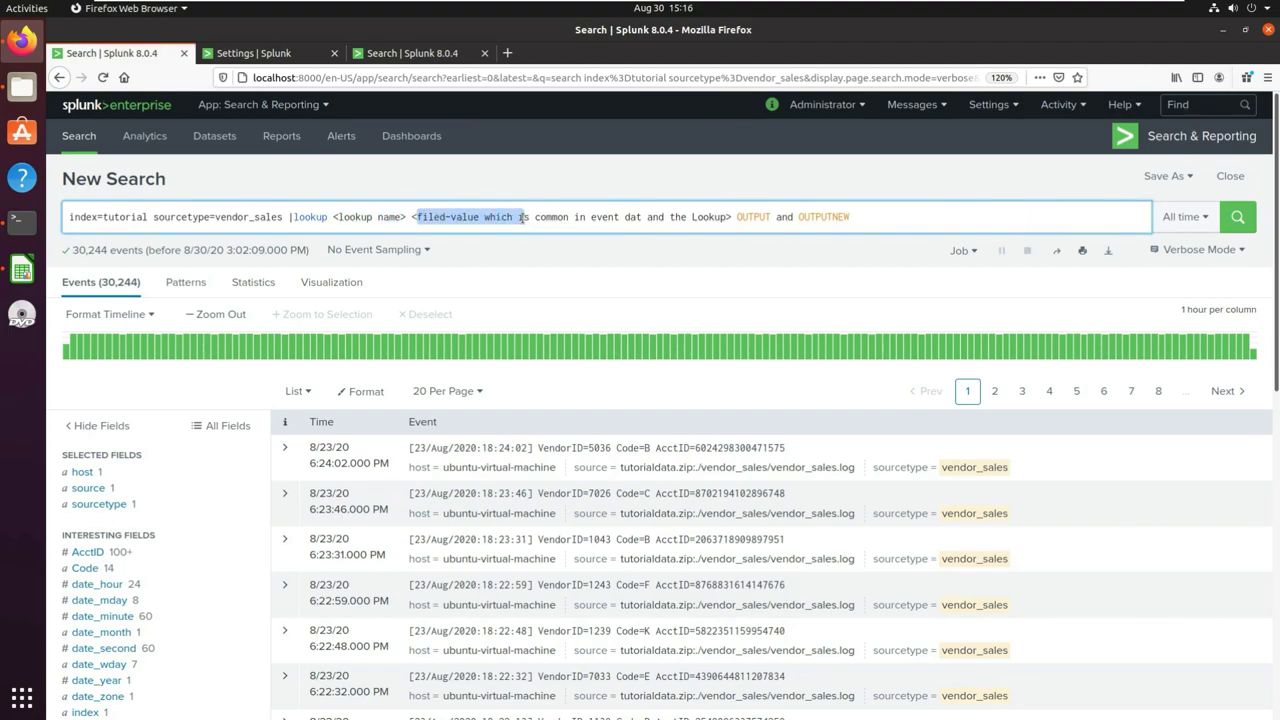
left_click_drag(575, 218, 608, 218)
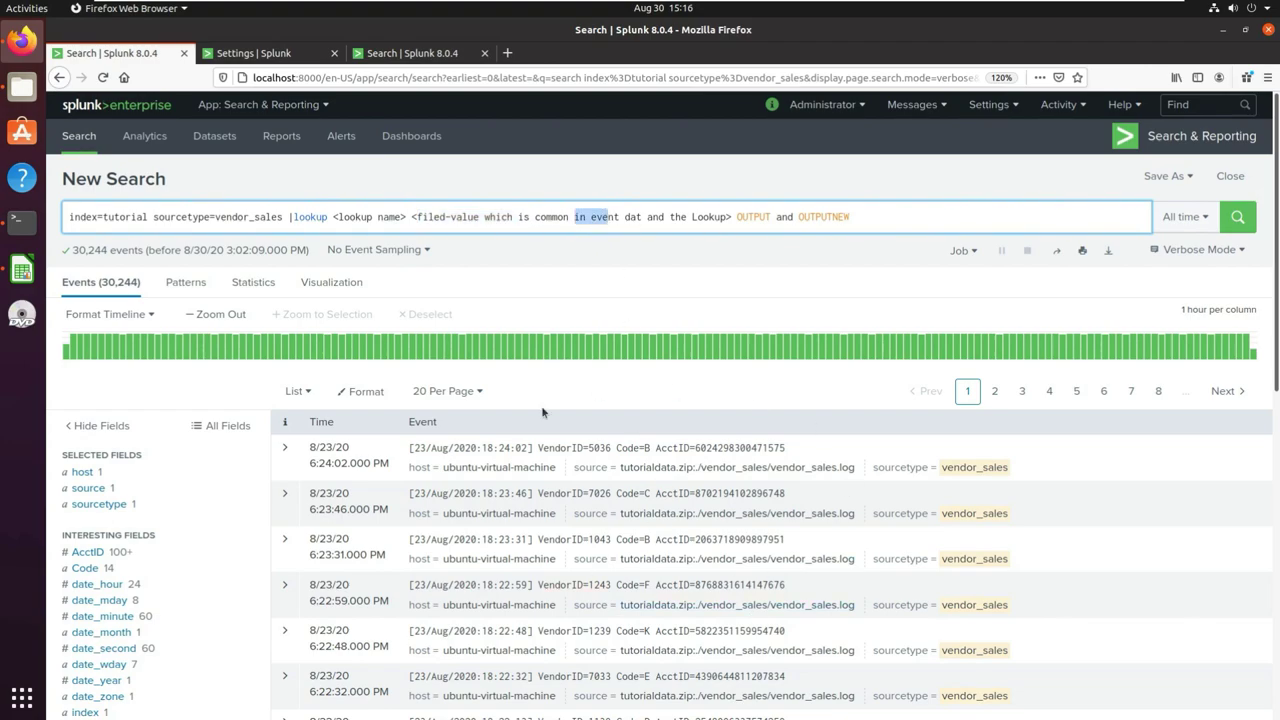
left_click_drag(692, 218, 855, 218)
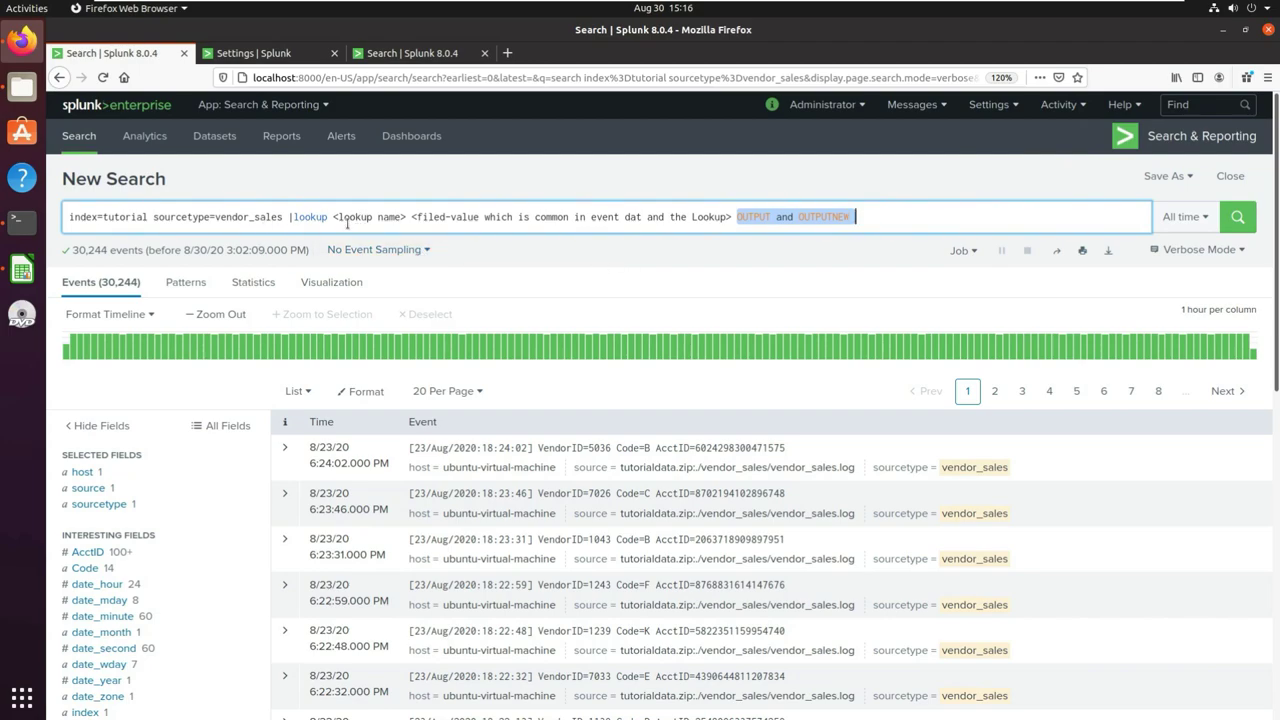
left_click_drag(333, 217, 849, 222)
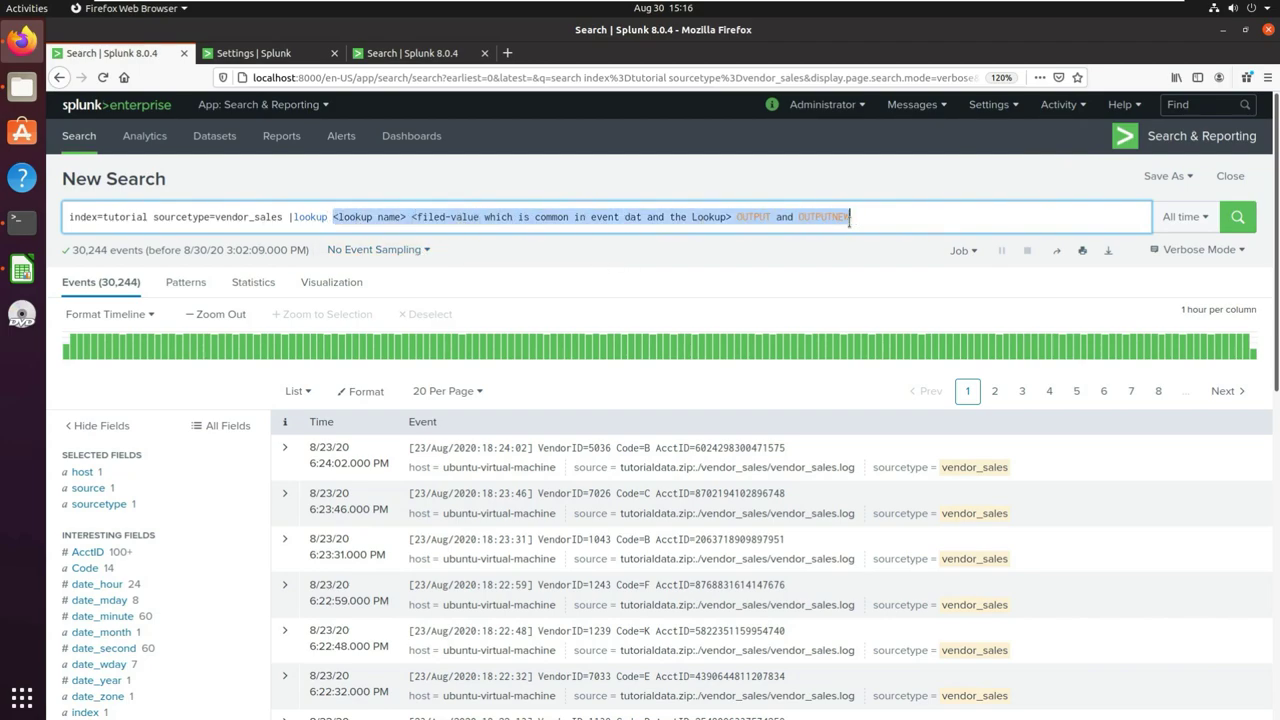
key("BackSpace")
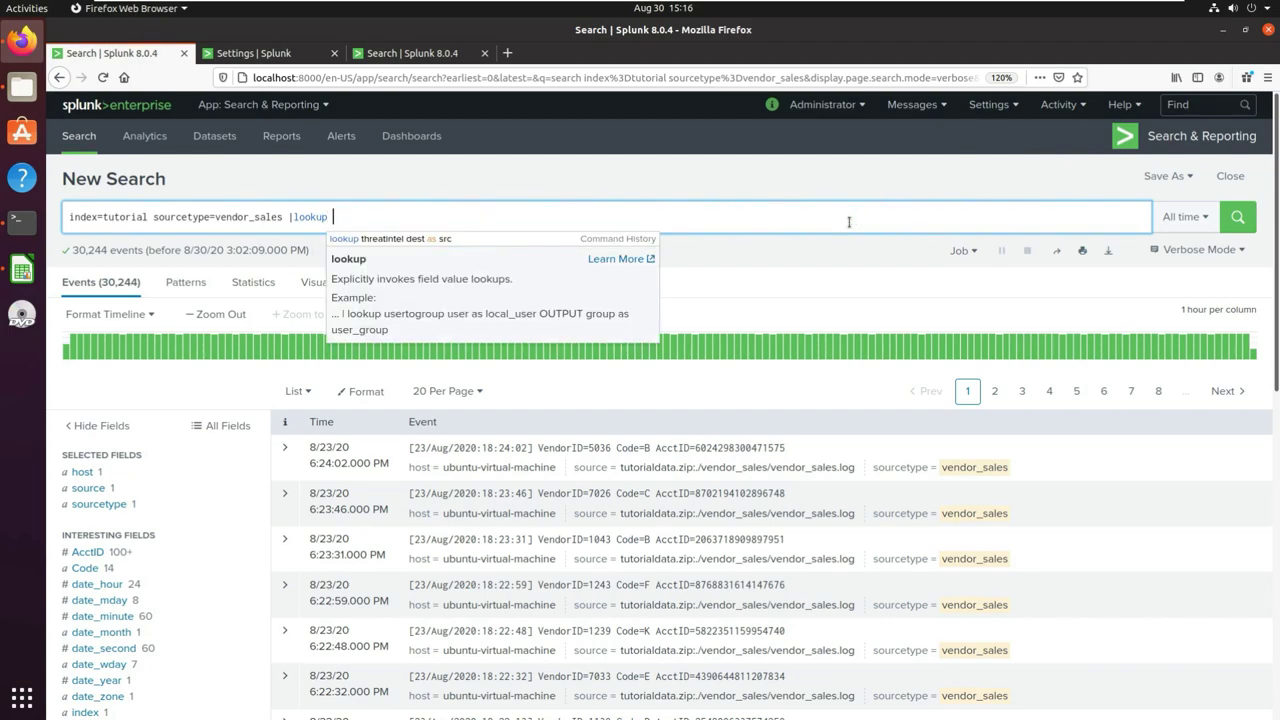
Enter vendors as the lookup name in the search and check it against the lookup definitions list
type("vendors")
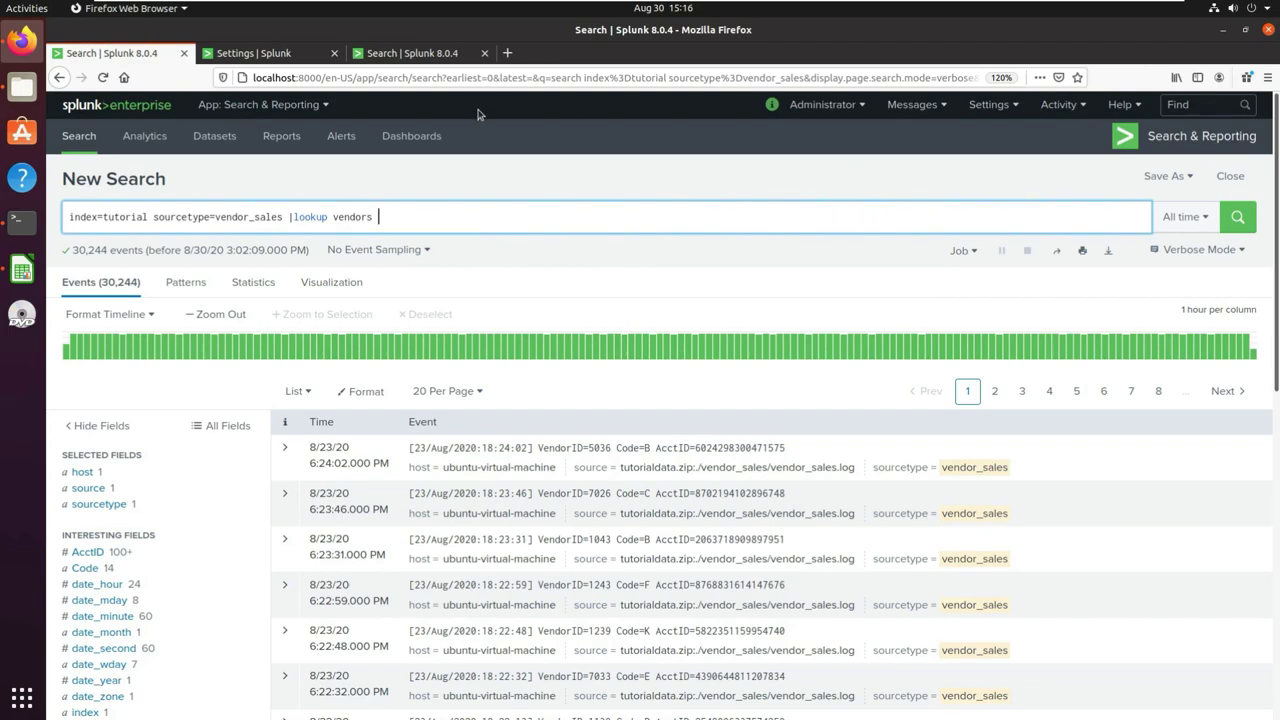
left_click(412, 55)
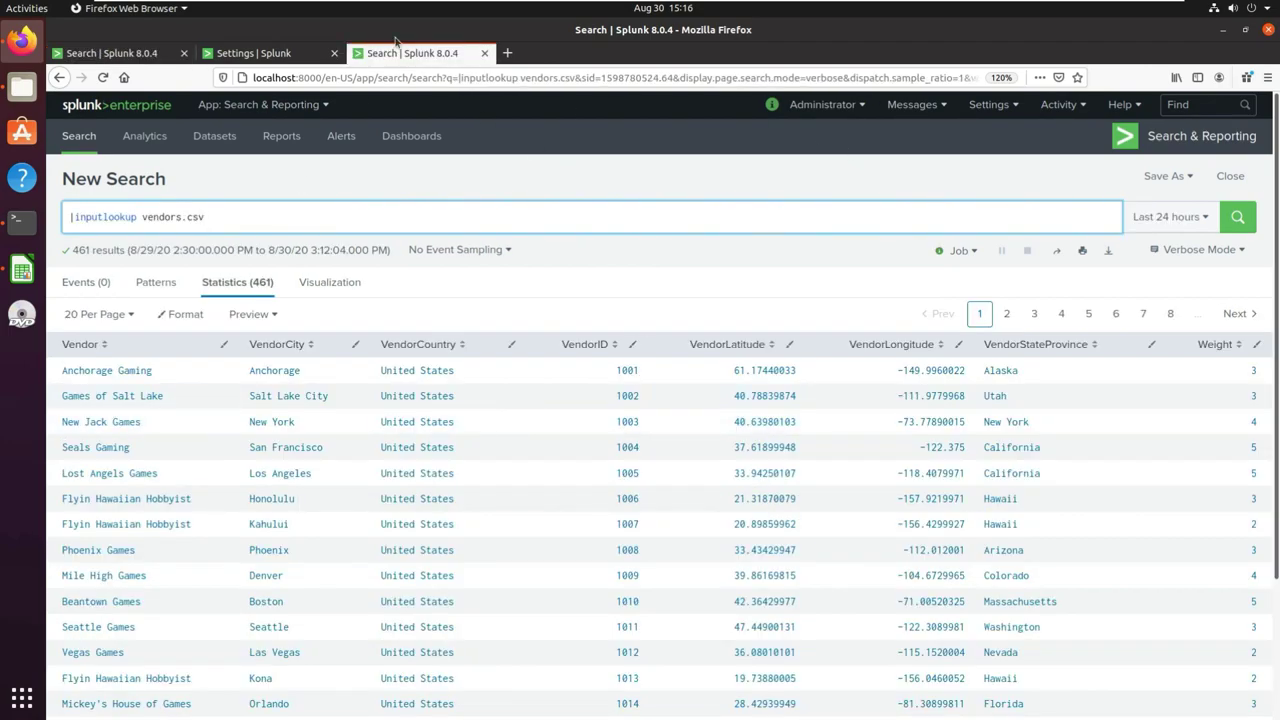
left_click(262, 53)
left_click(390, 283)
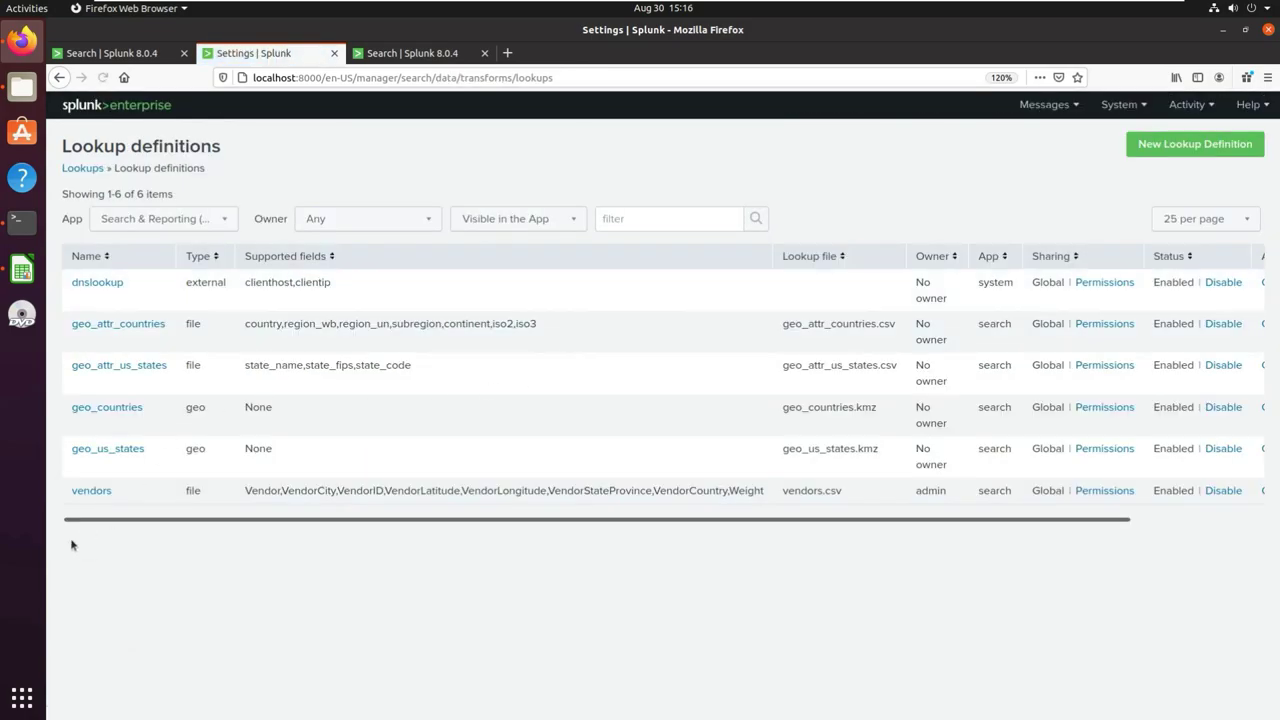
left_click(130, 53)
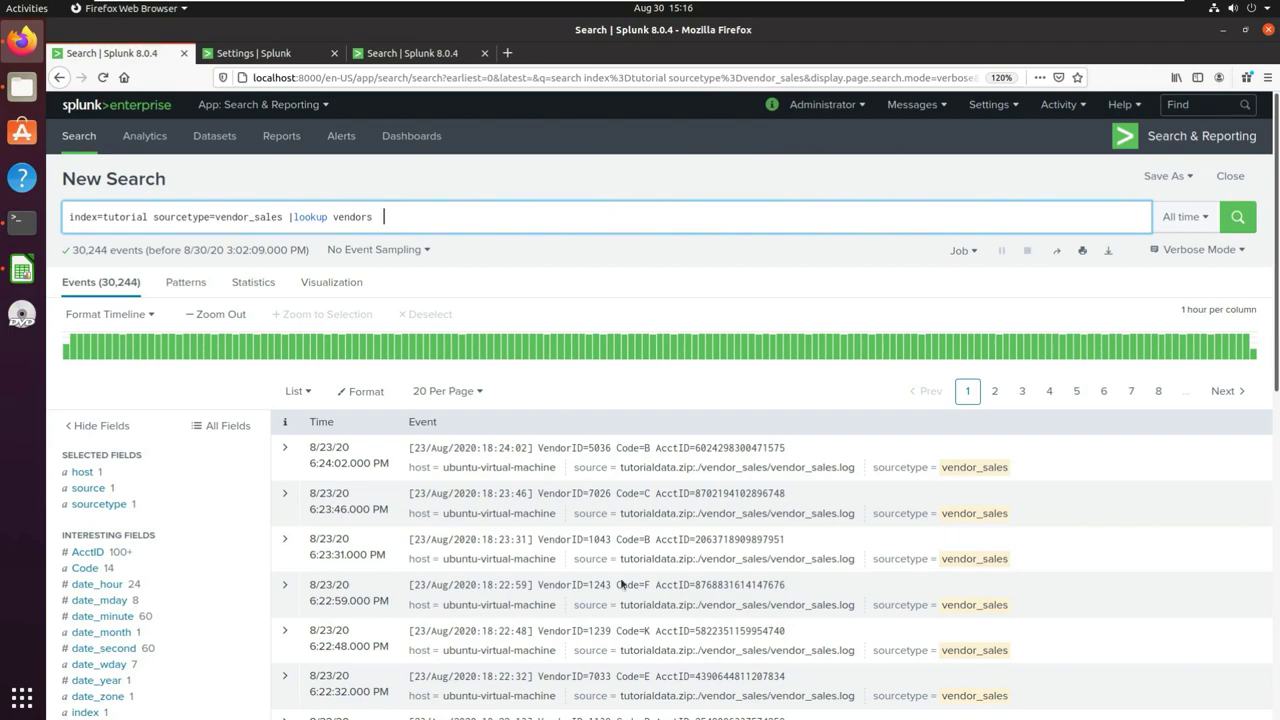
Check the vendors.csv columns for the field shared with the events and add VendorID as the lookup's matching field
left_click(389, 60)
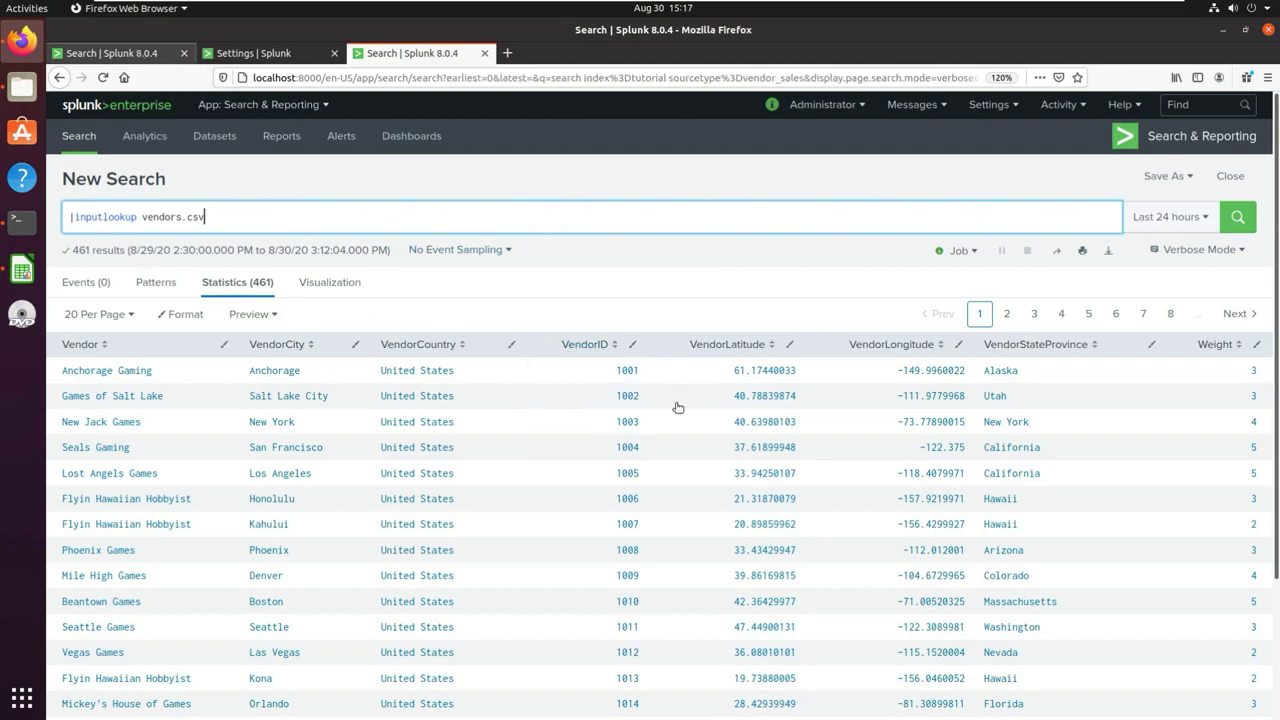
key("ctrl+Tab")
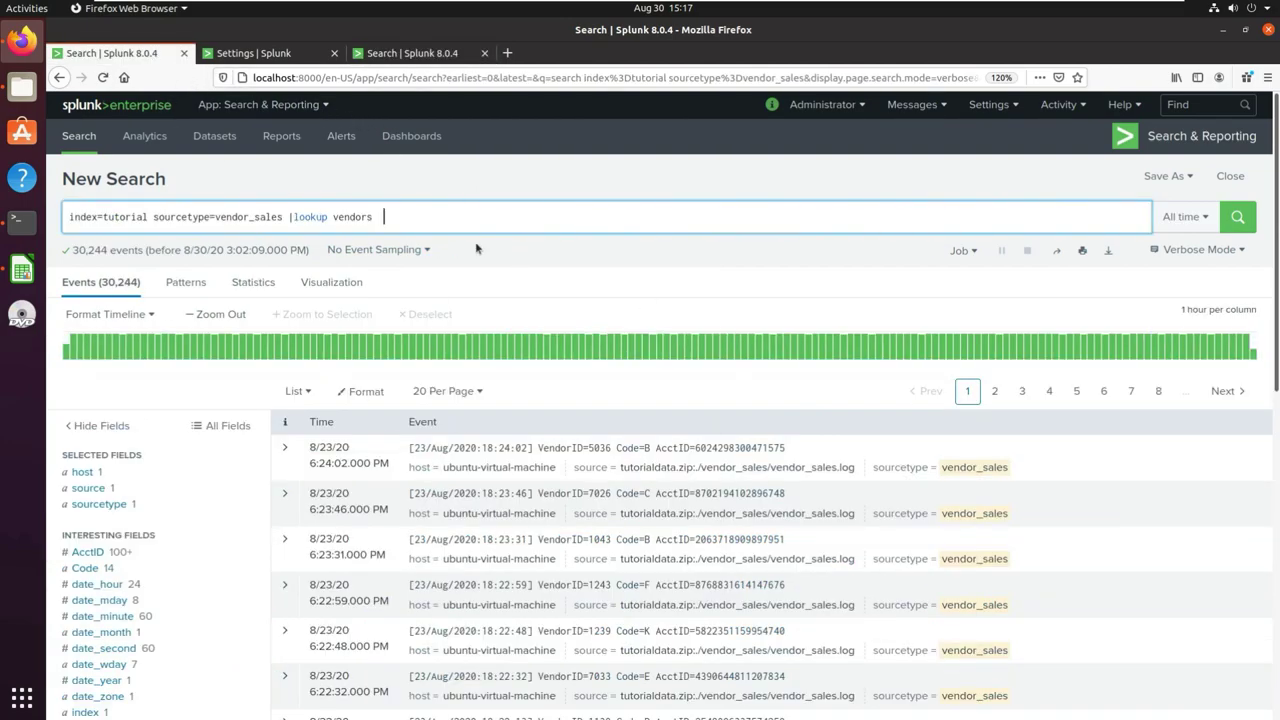
type("VendorID")
left_click_drag(382, 216, 426, 216)
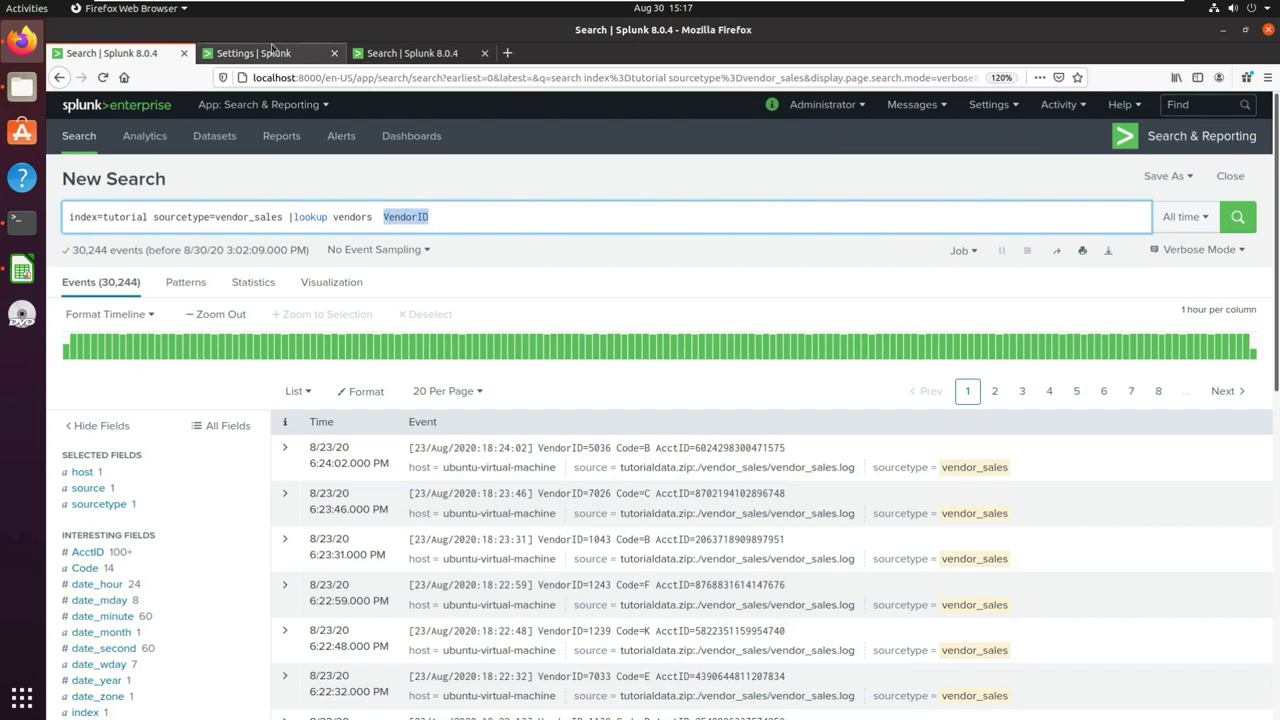
Examine the column names in the vendors.csv results and return to the vendor_sales search
left_click(400, 53)
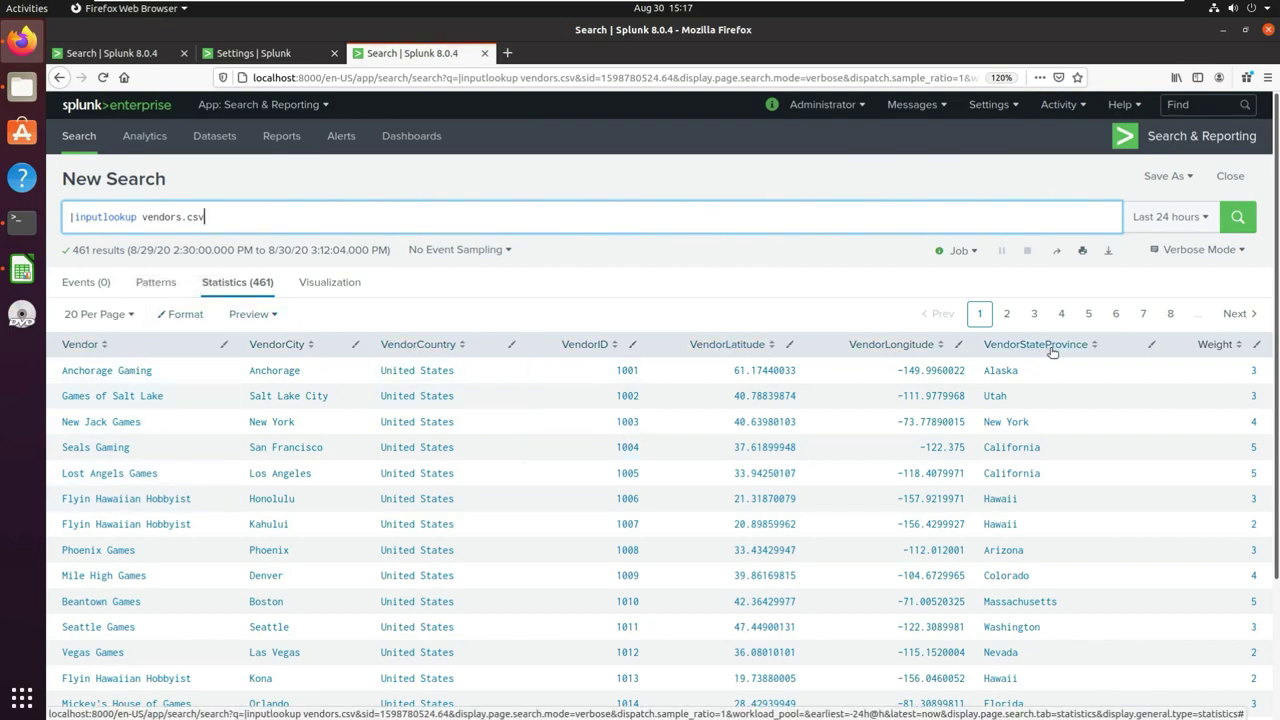
left_click(268, 56)
left_click(110, 53)
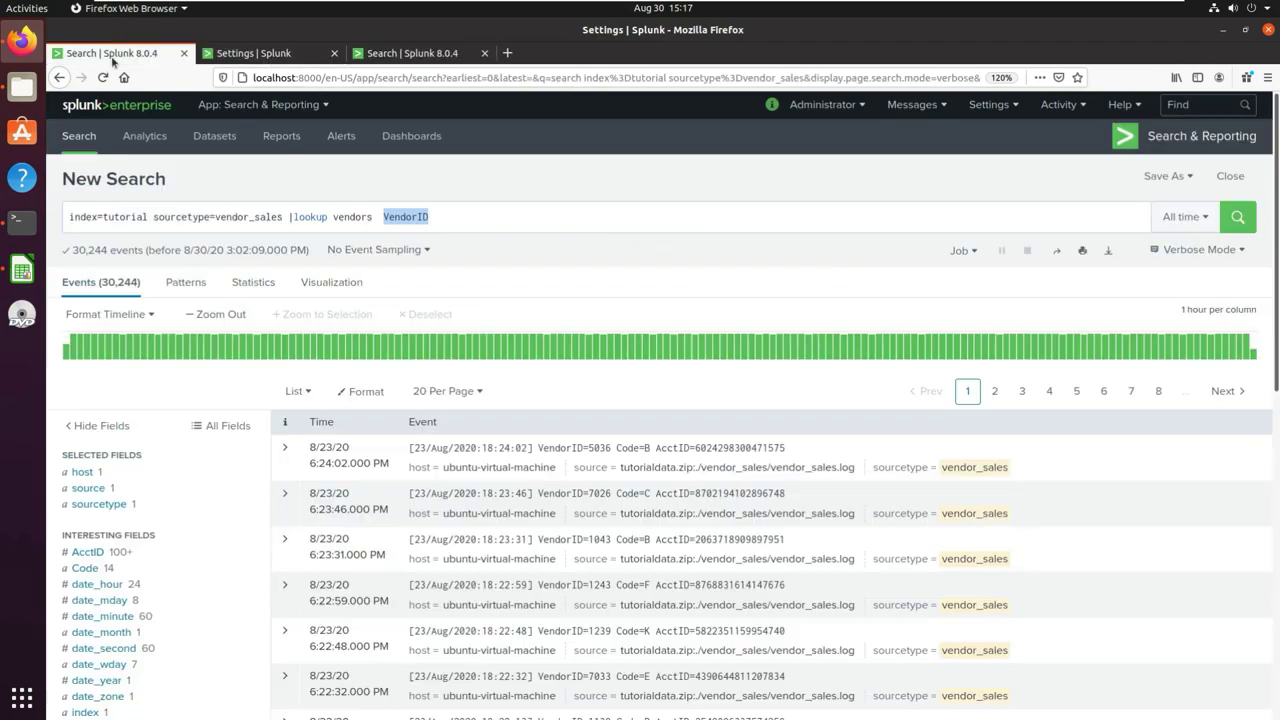
Run the vendor_sales search with the vendors lookup on VendorID and check the returned events and field list
left_click(469, 226)
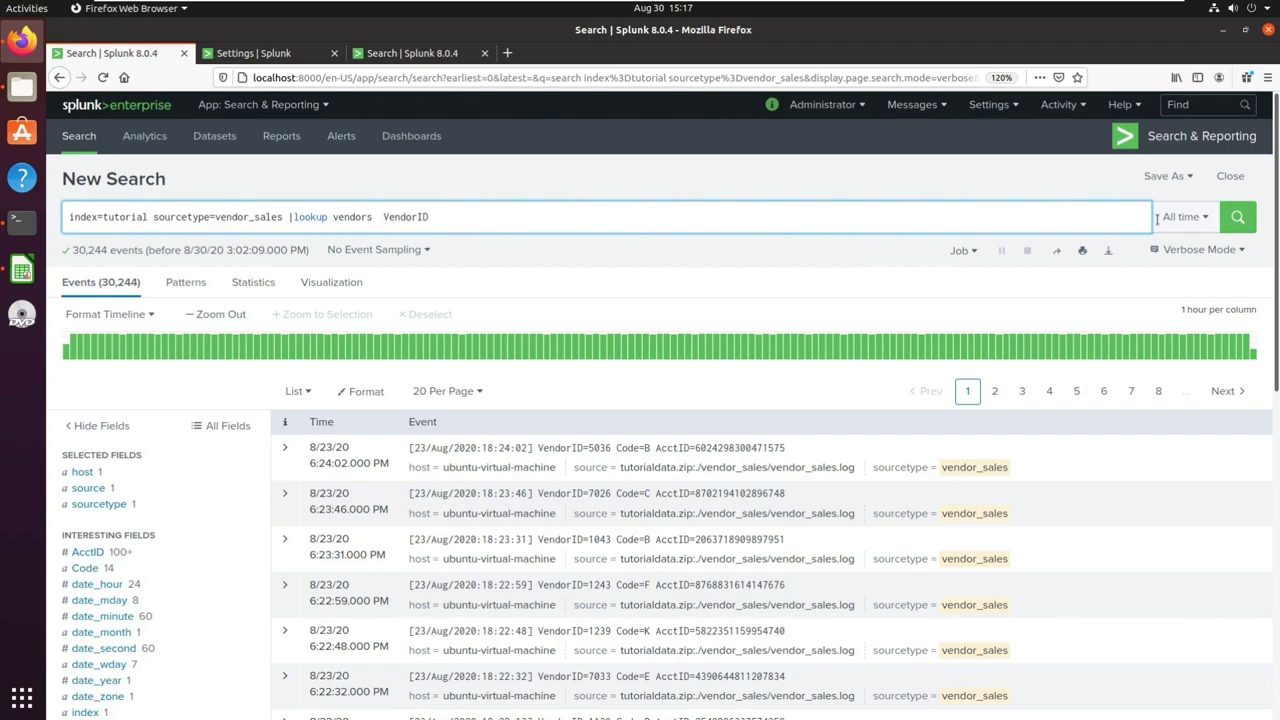
left_click(1237, 217)
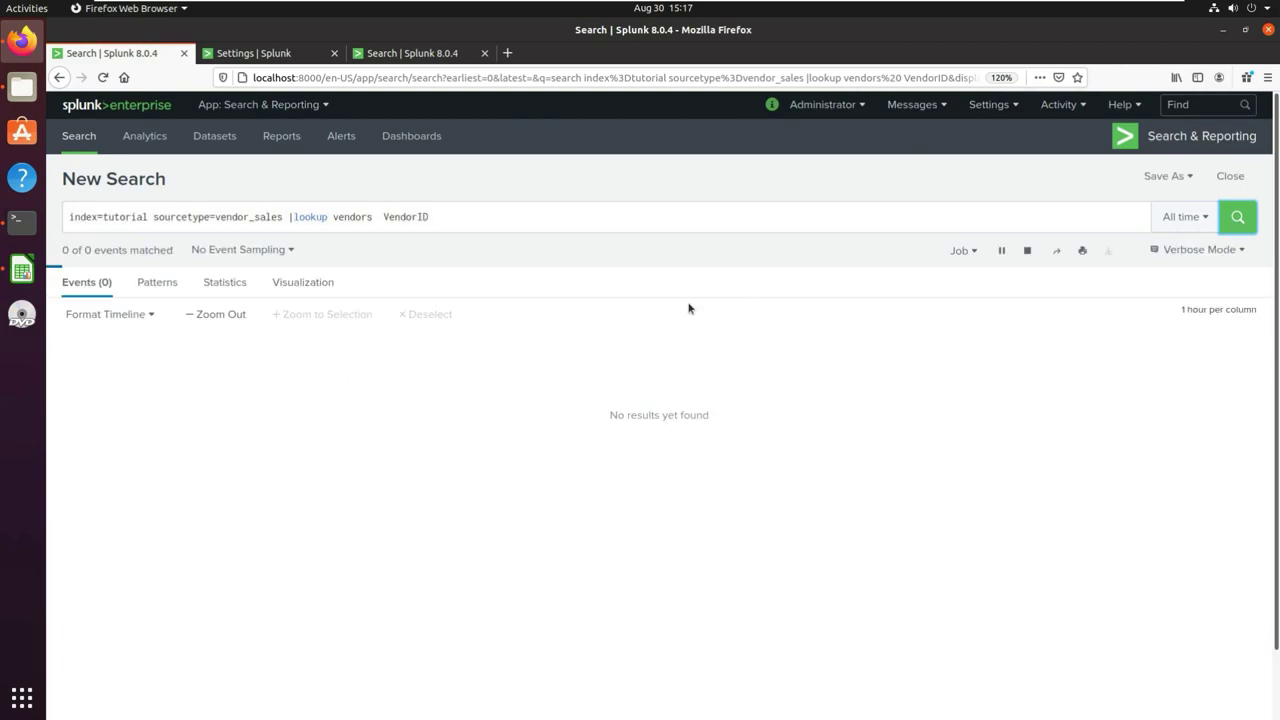
scroll(160, 500, "down", 3)
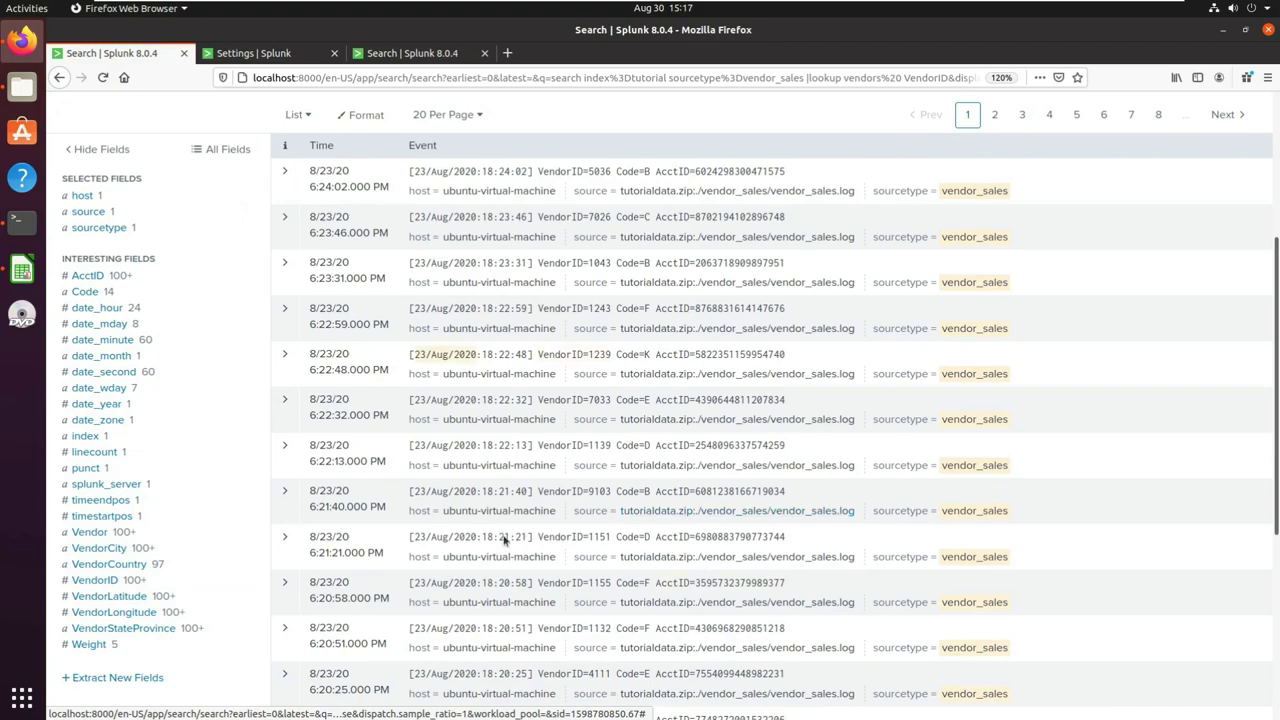
scroll(177, 423, "up", 3)
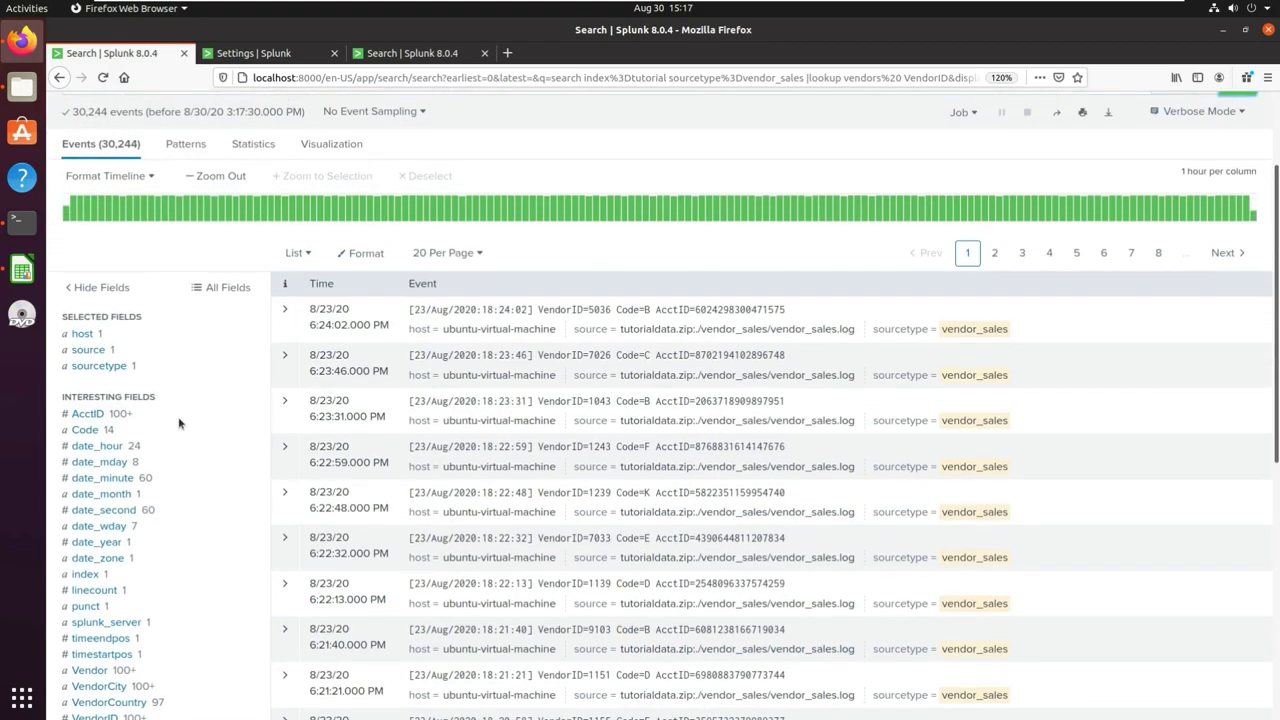
Inspect the value summaries of the VendorID, VendorCity, Vendor, VendorCountry, Weight and VendorStateProvince fields
left_click(112, 366)
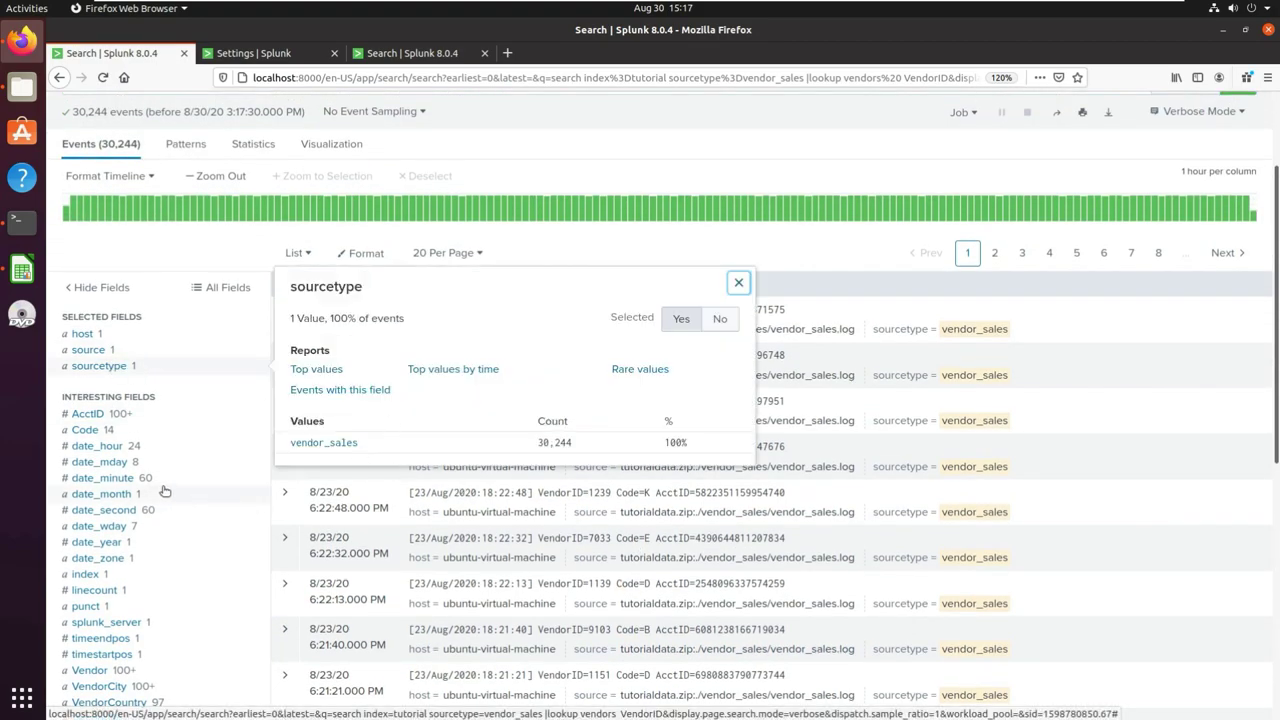
scroll(206, 439, "down", 1)
scroll(206, 439, "down", 5)
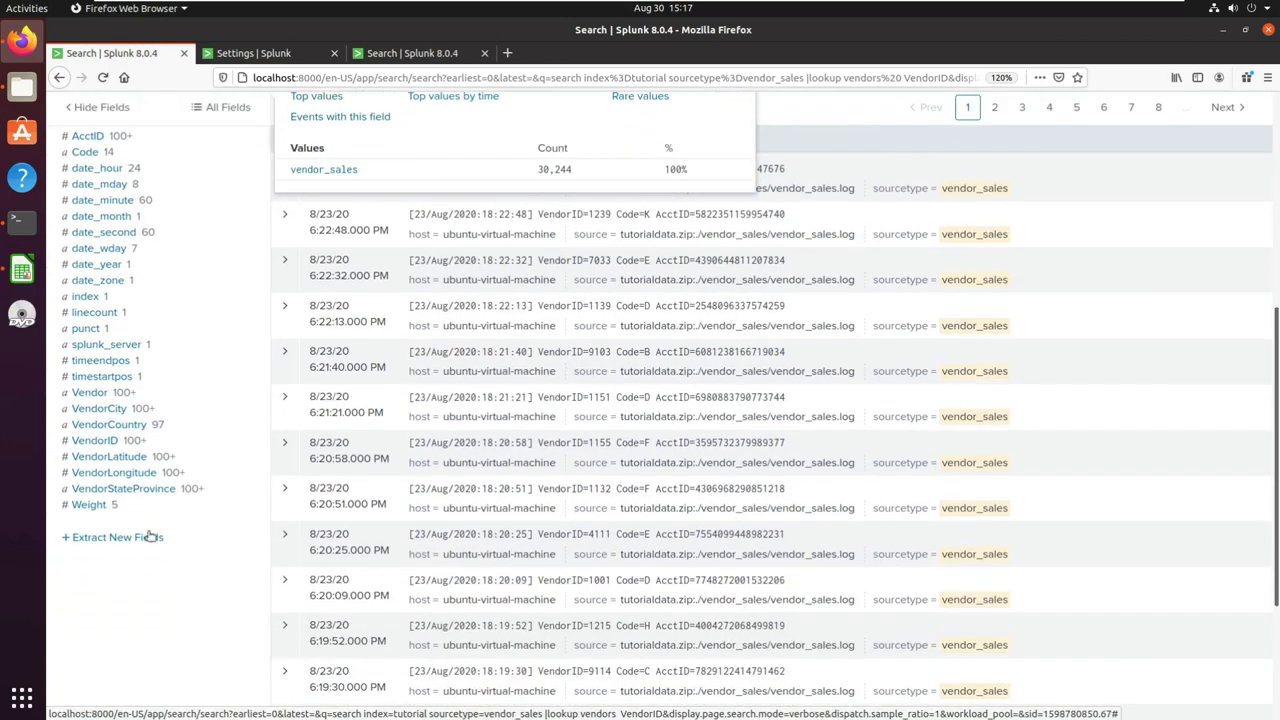
left_click(122, 437)
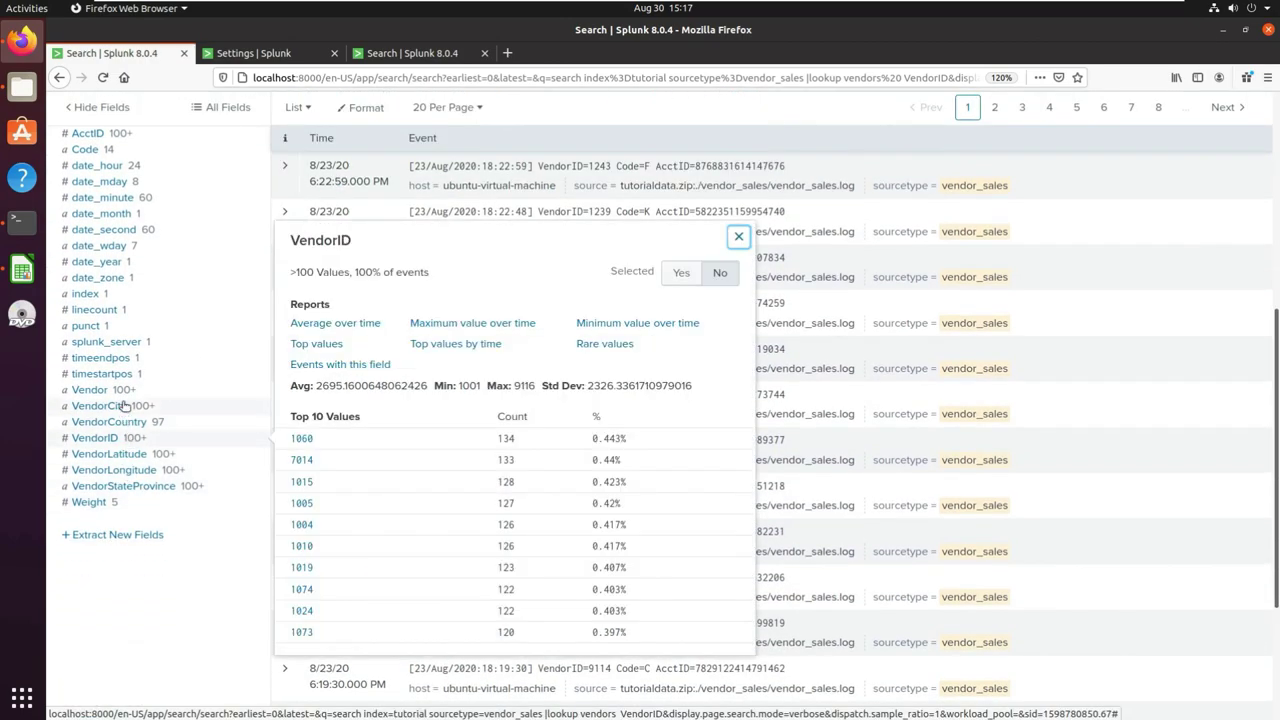
left_click(123, 406)
left_click(108, 392)
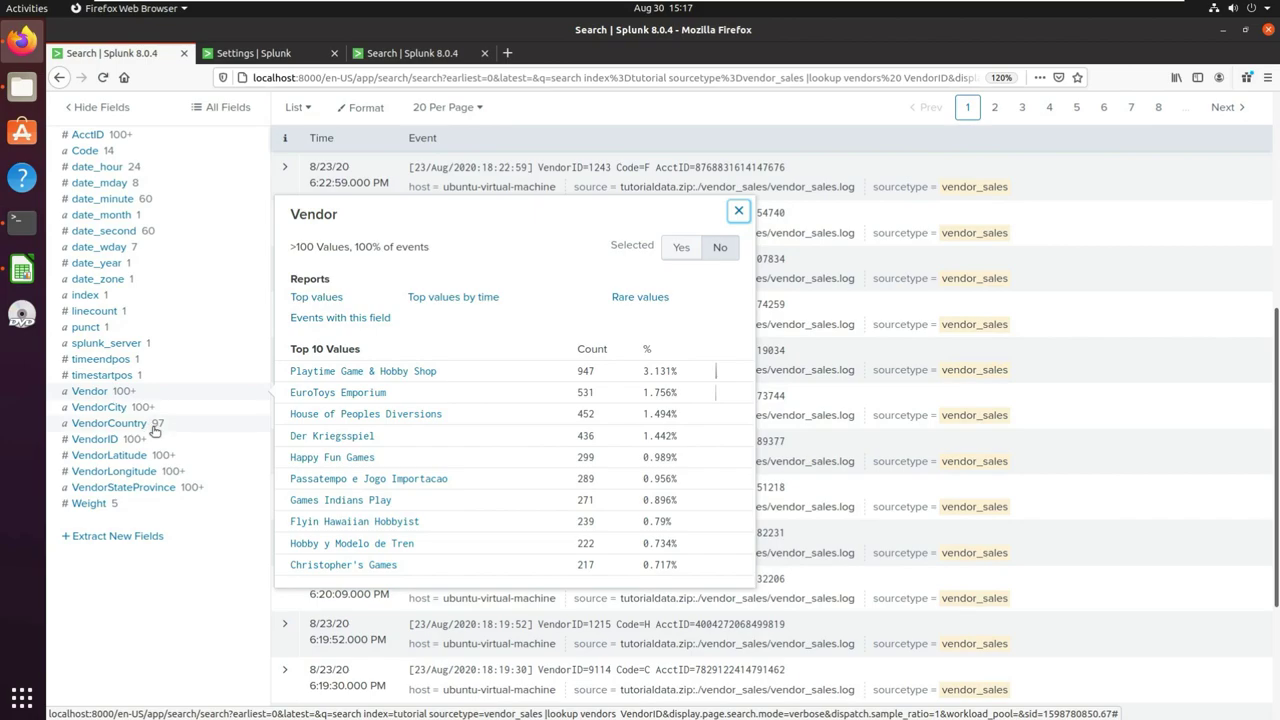
left_click(112, 423)
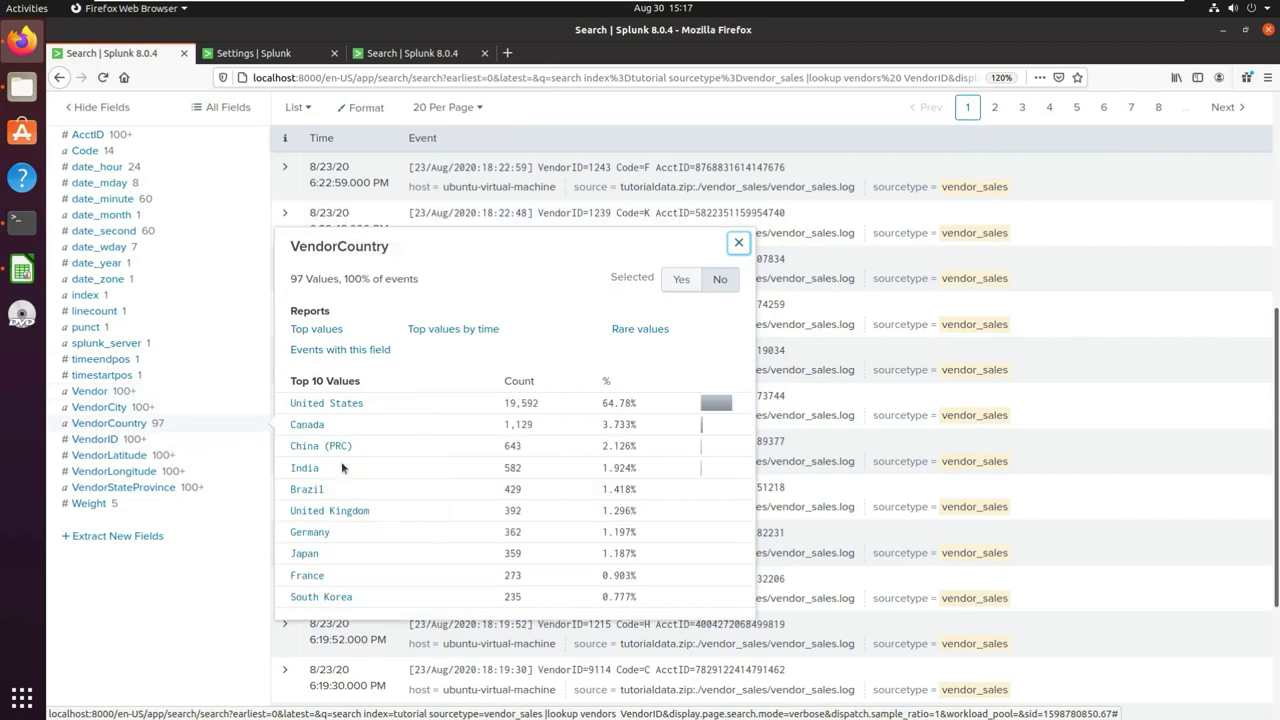
left_click(97, 504)
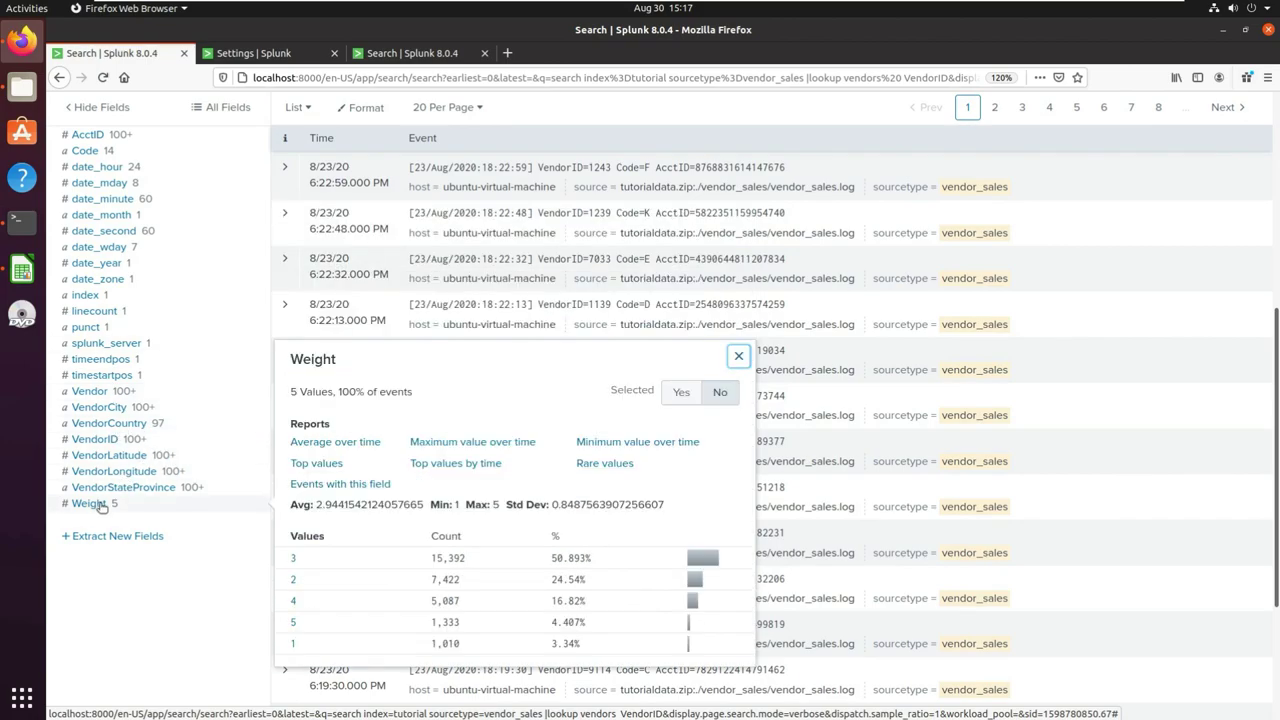
left_click(152, 489)
scroll(437, 300, "up", 5)
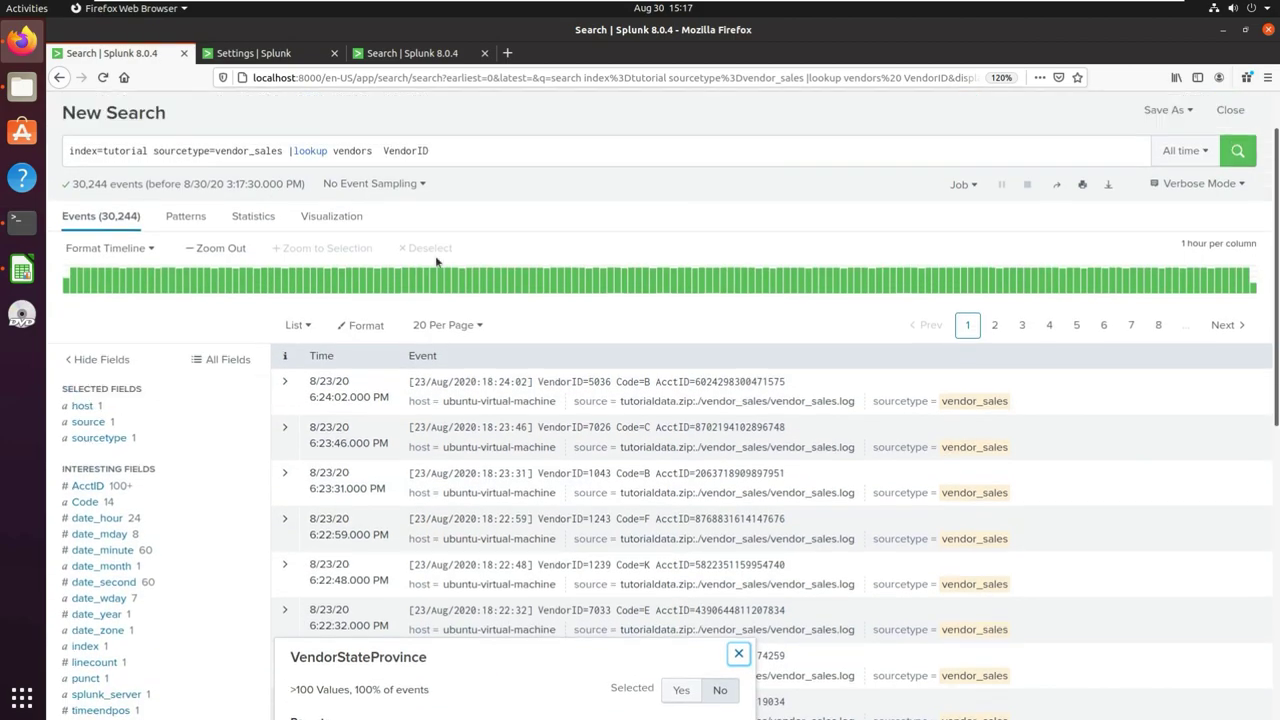
Append a table command to the search with the columns Vendor, VendorID and VendorCity, copying VendorCity from its field summary
left_click(454, 214)
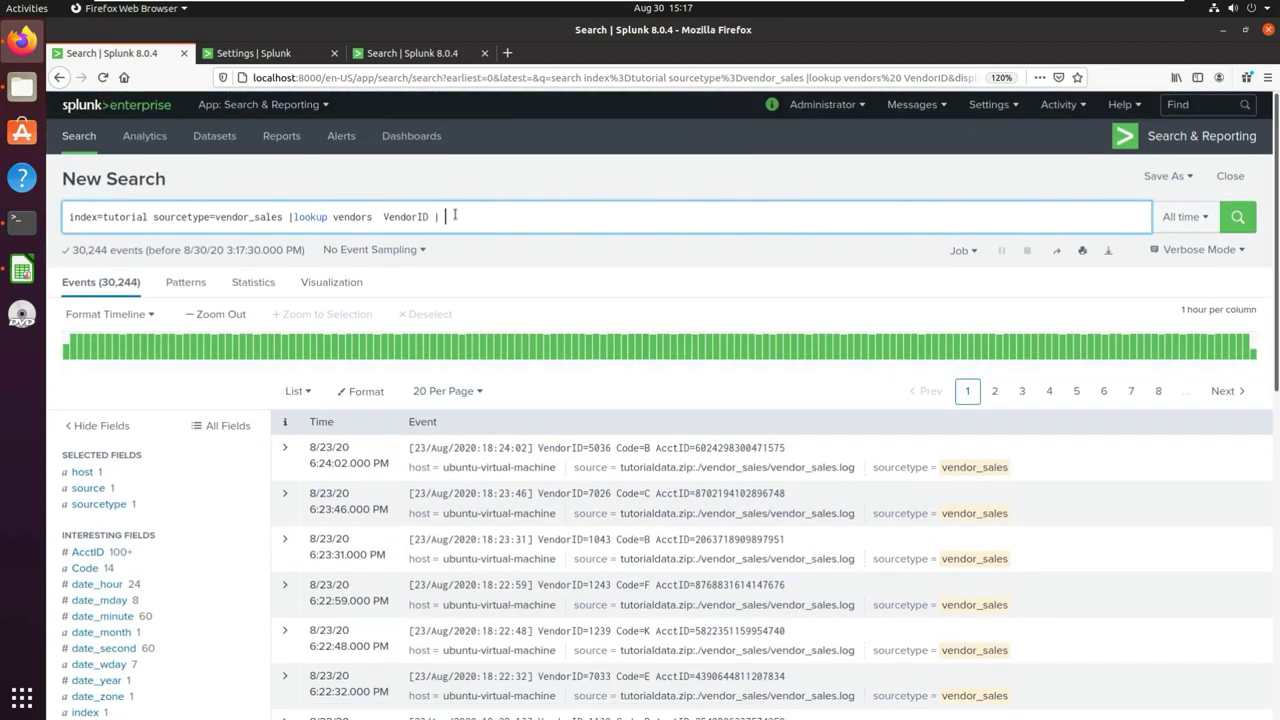
type("table Vendor VendorID")
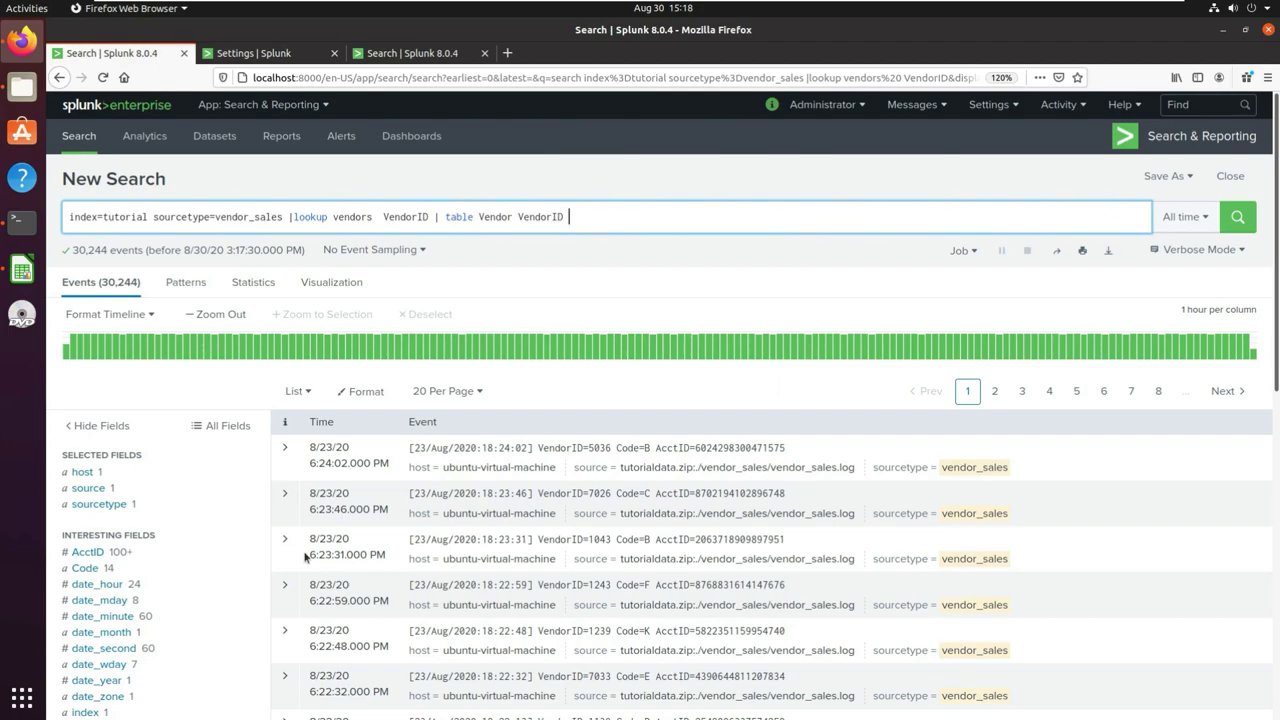
scroll(150, 670, "down", 3)
left_click(102, 640)
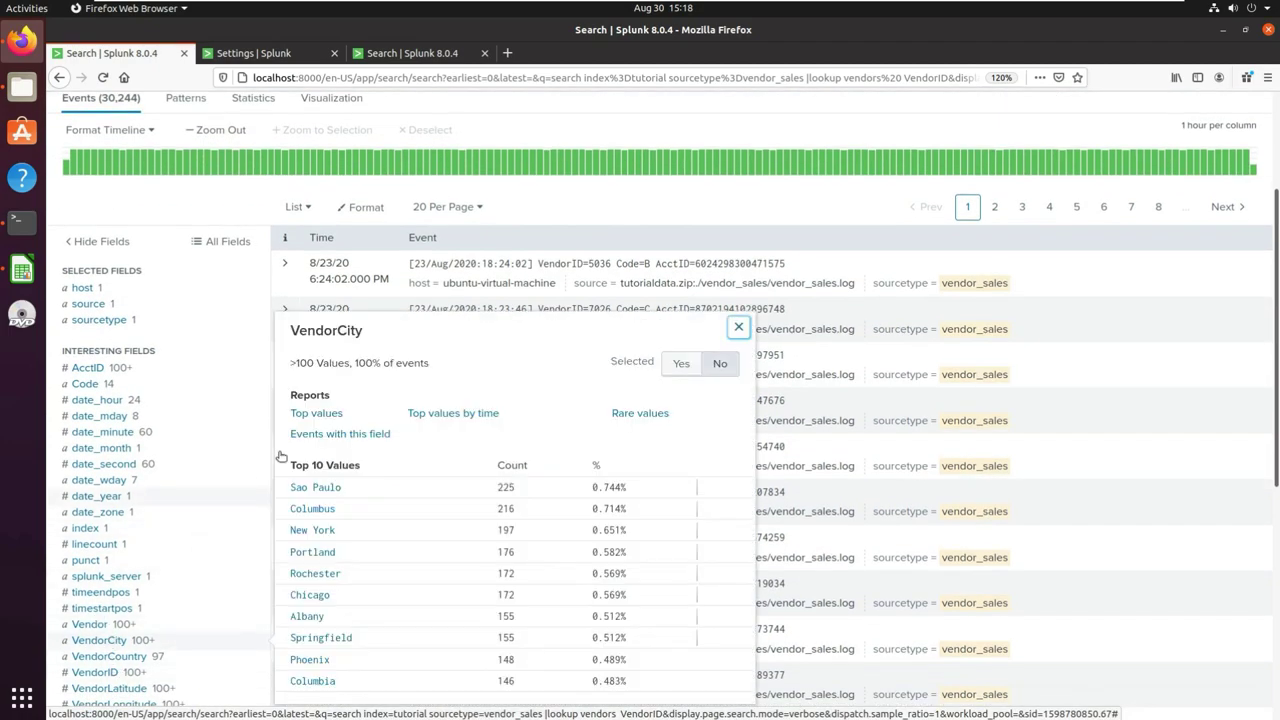
double_click(329, 331)
key("ctrl+c")
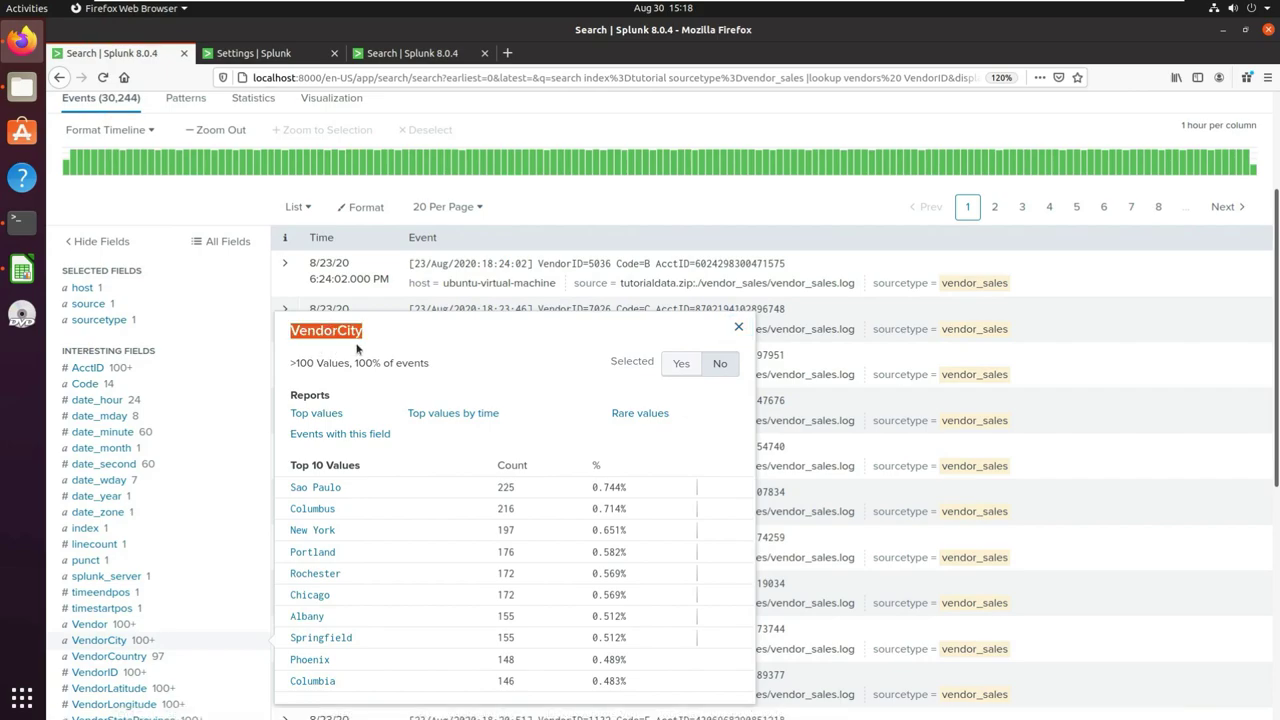
scroll(357, 348, "up", 3)
left_click(618, 216)
key("ctrl+v")
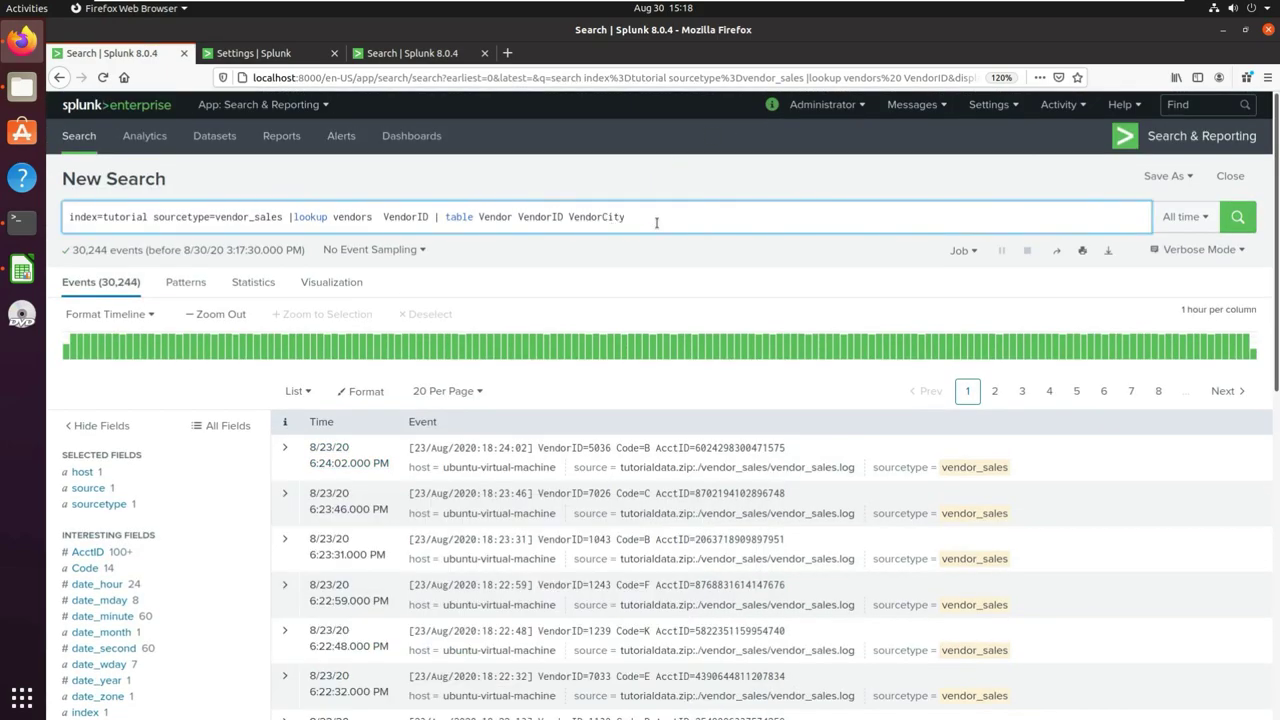
Add VendorCountry as the last table column and run the search
key("ctrl+v")
key("shift+End")
type("ountry")
left_click(1237, 216)
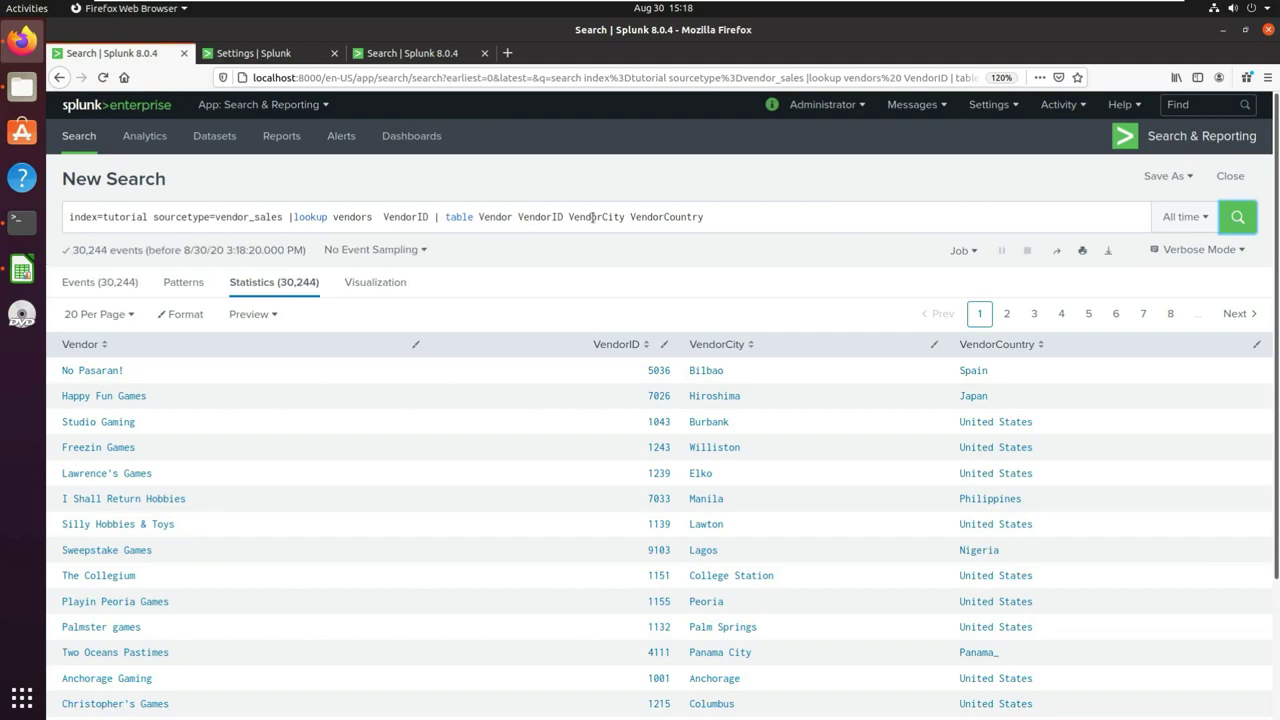
Review the table command and compare its column names with the vendor details in the results
left_click_drag(445, 216, 706, 217)
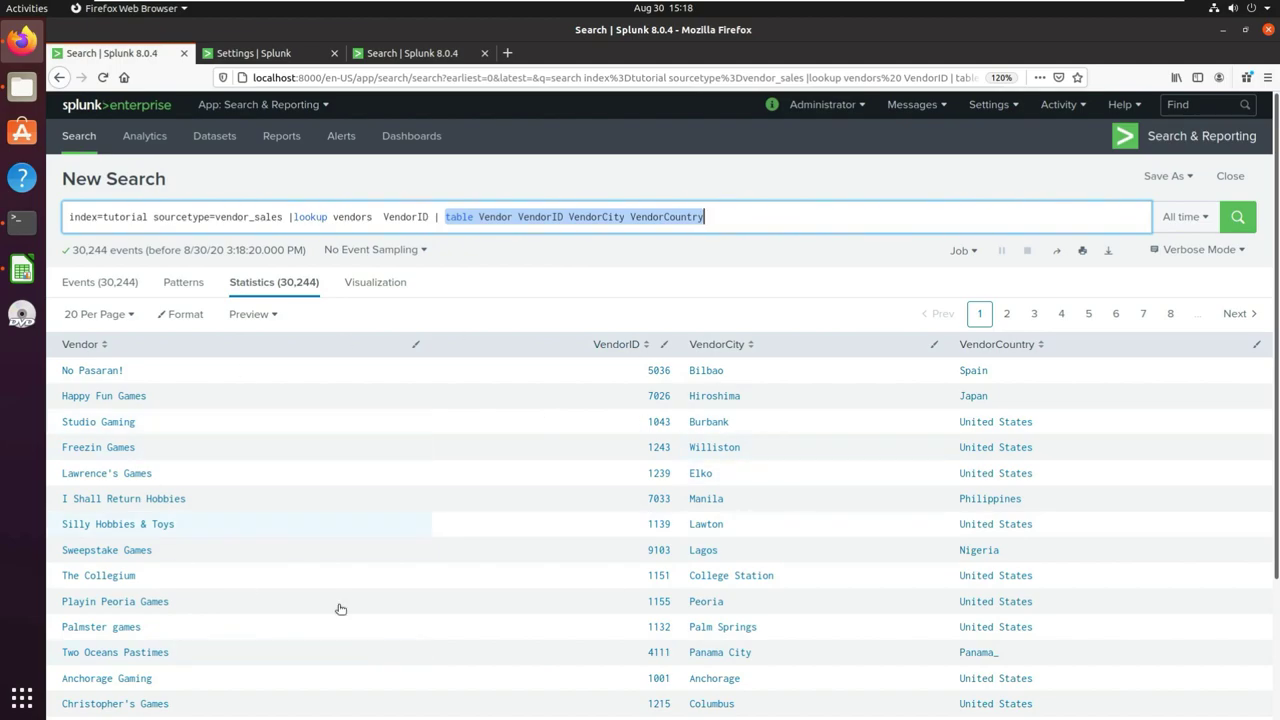
scroll(388, 456, "down", 4)
scroll(388, 456, "up", 4)
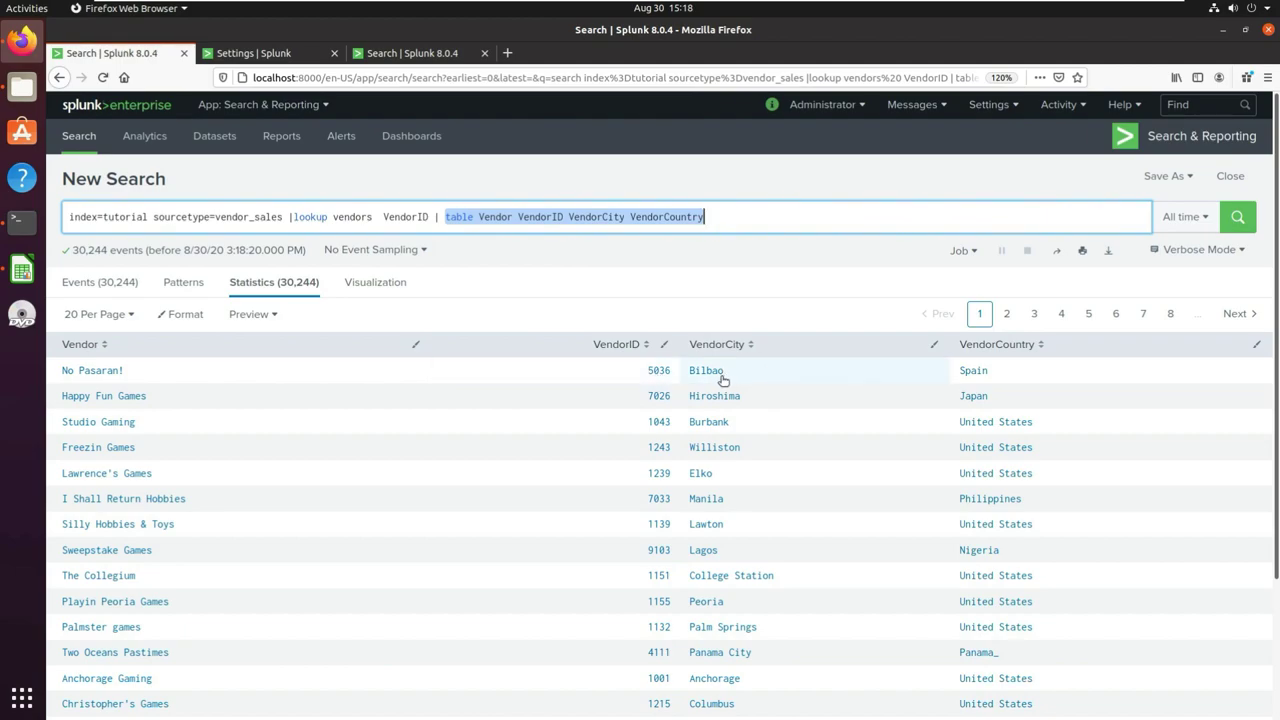
left_click(120, 370)
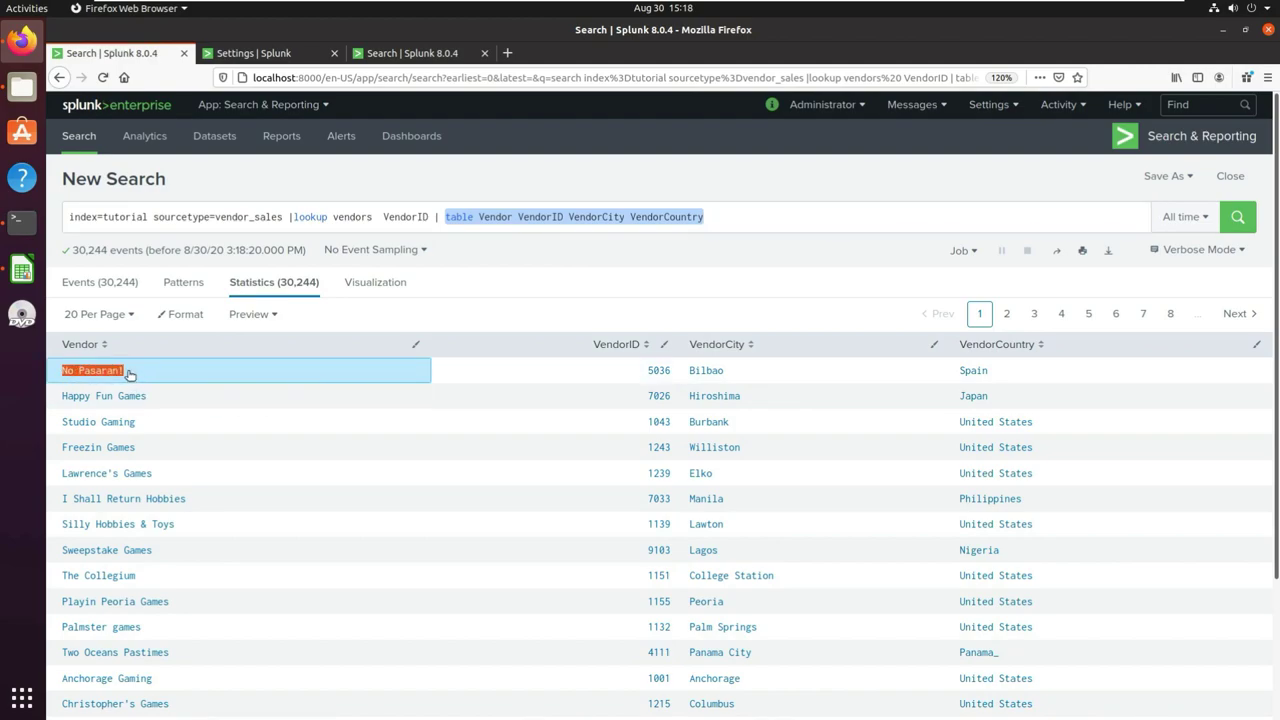
left_click(768, 220)
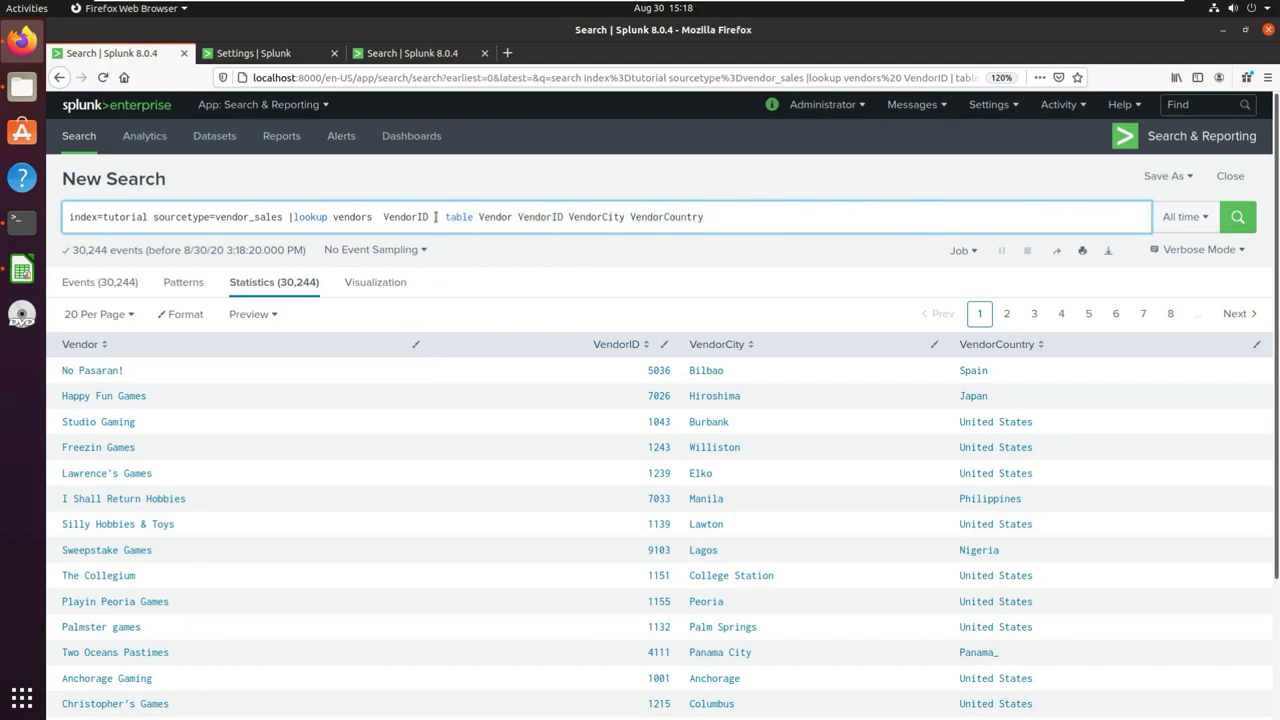
Compare the vendor fields listed for the events with the columns of the vendors.csv lookup
left_click(92, 284)
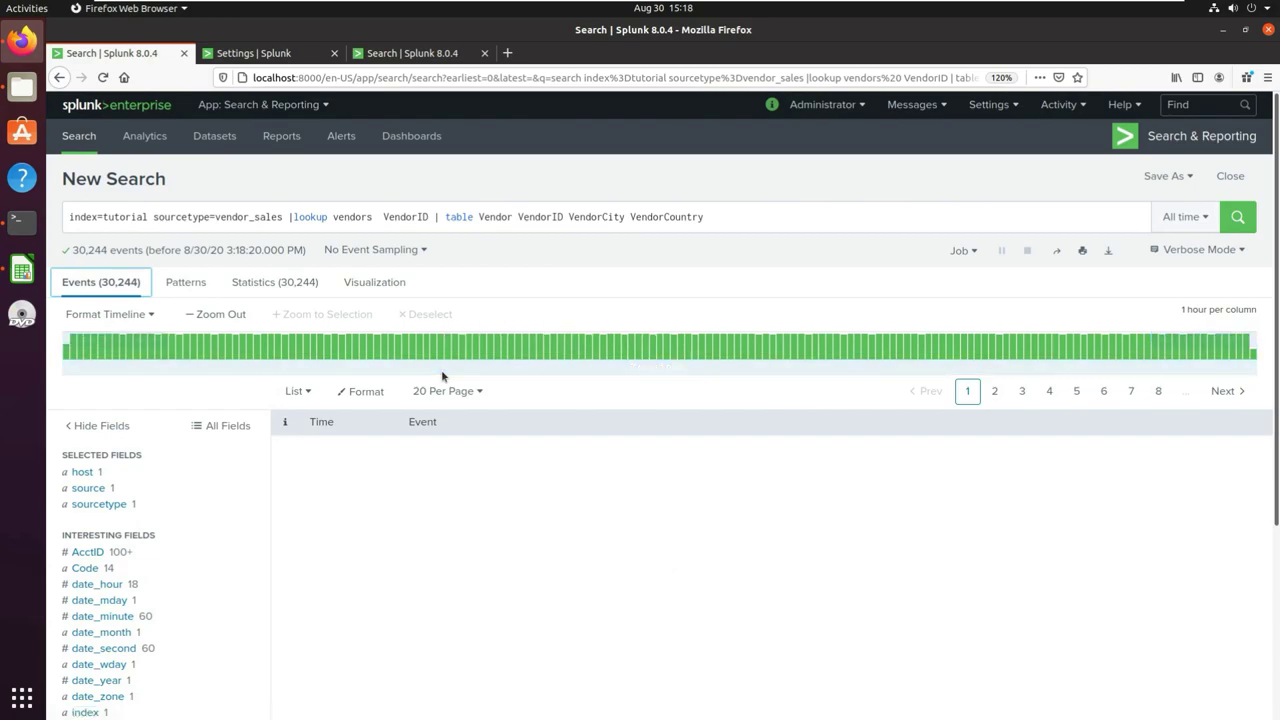
scroll(226, 460, "down", 1)
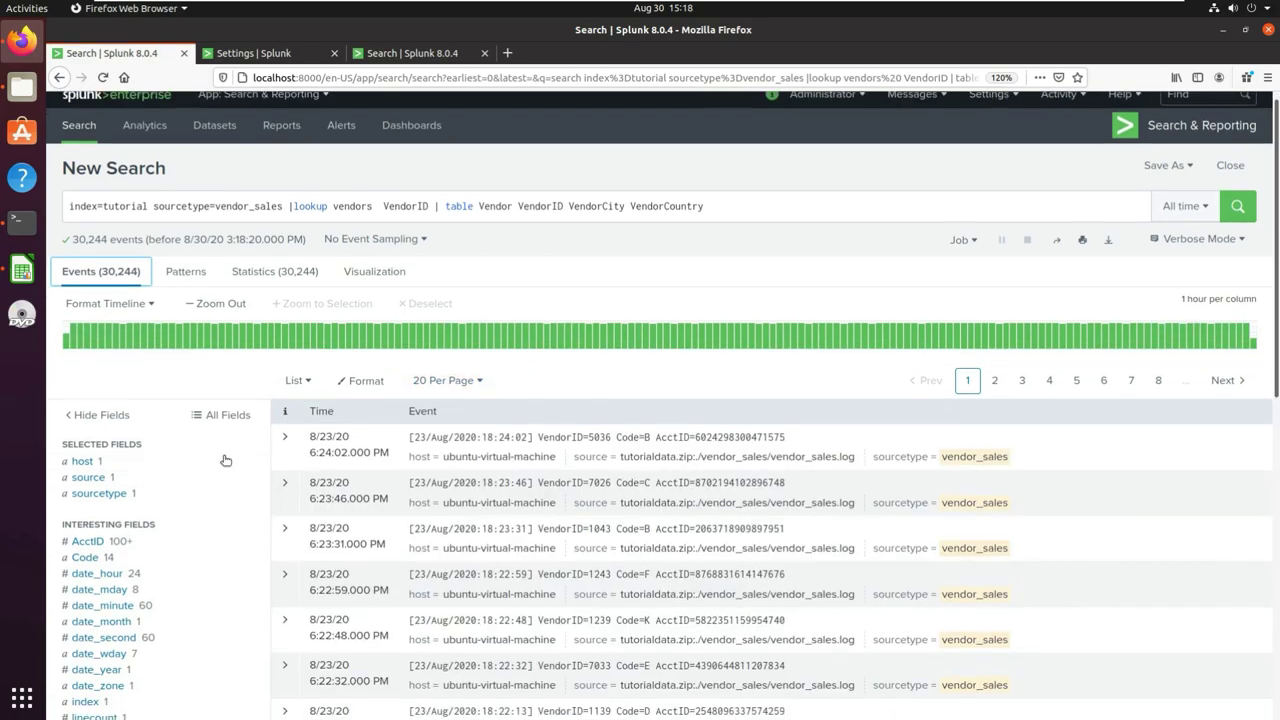
scroll(226, 460, "down", 5)
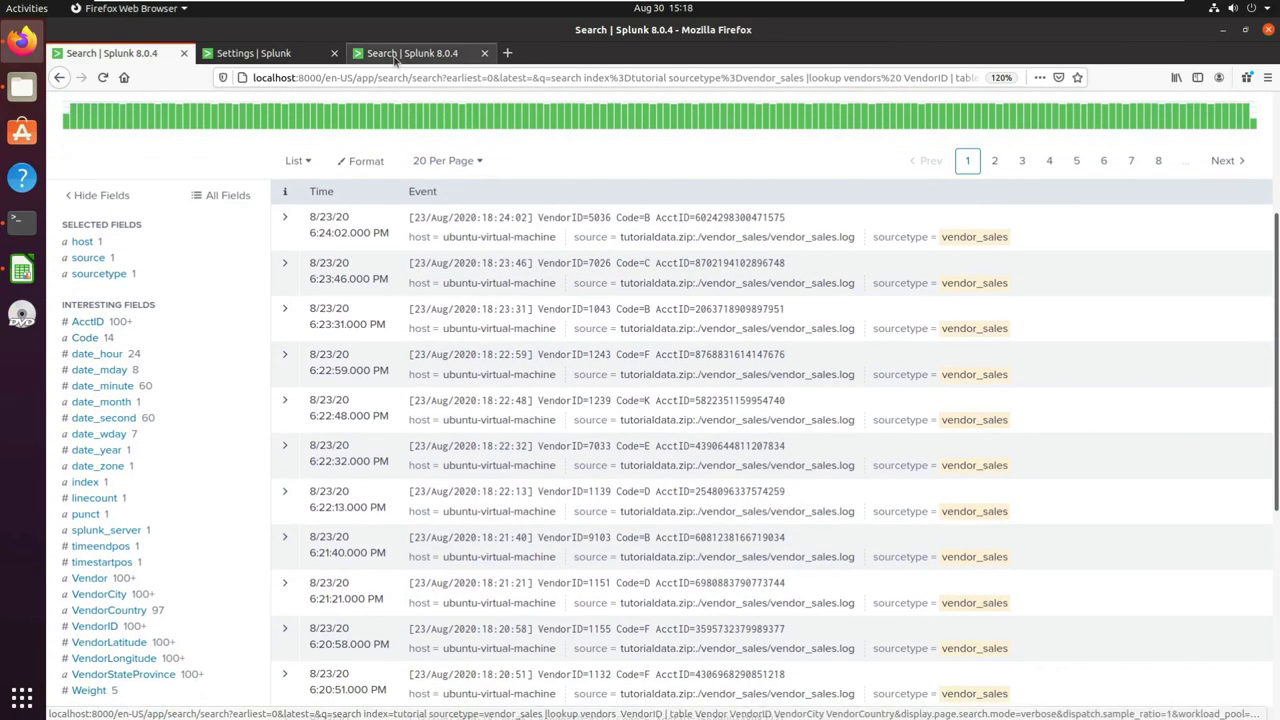
left_click(405, 55)
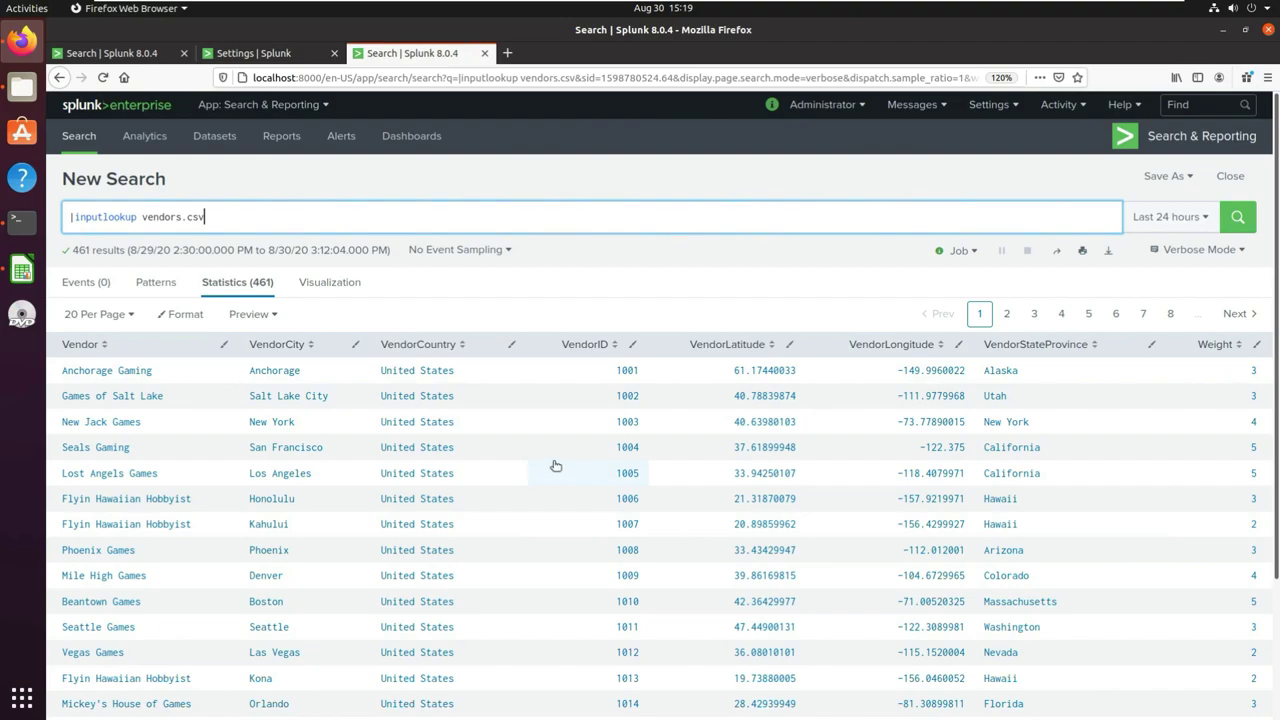
left_click(115, 53)
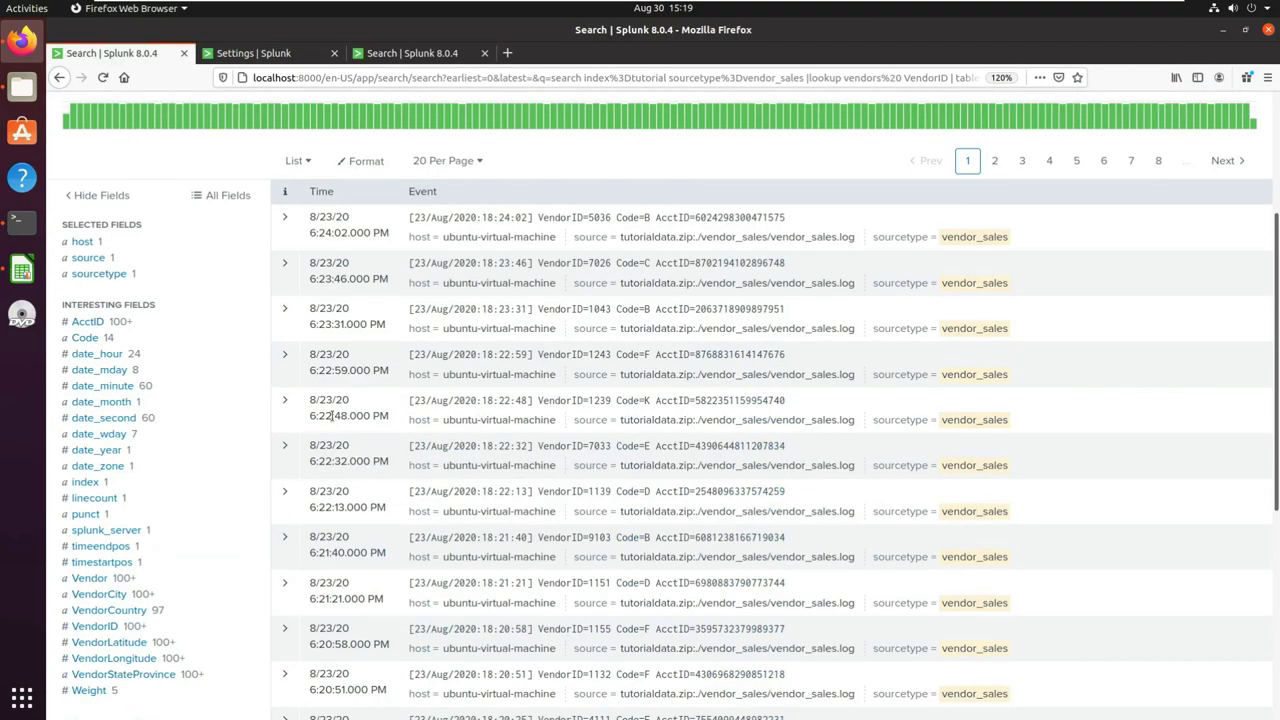
scroll(130, 500, "down", 4)
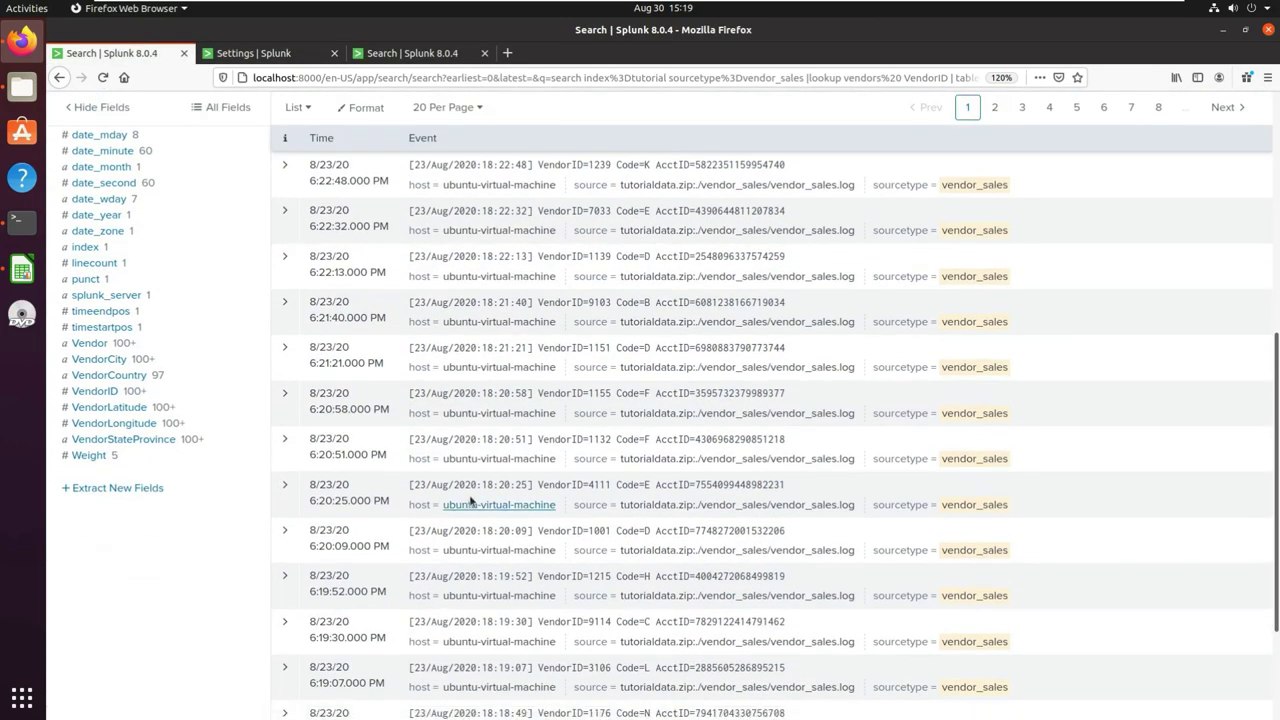
scroll(300, 470, "up", 3)
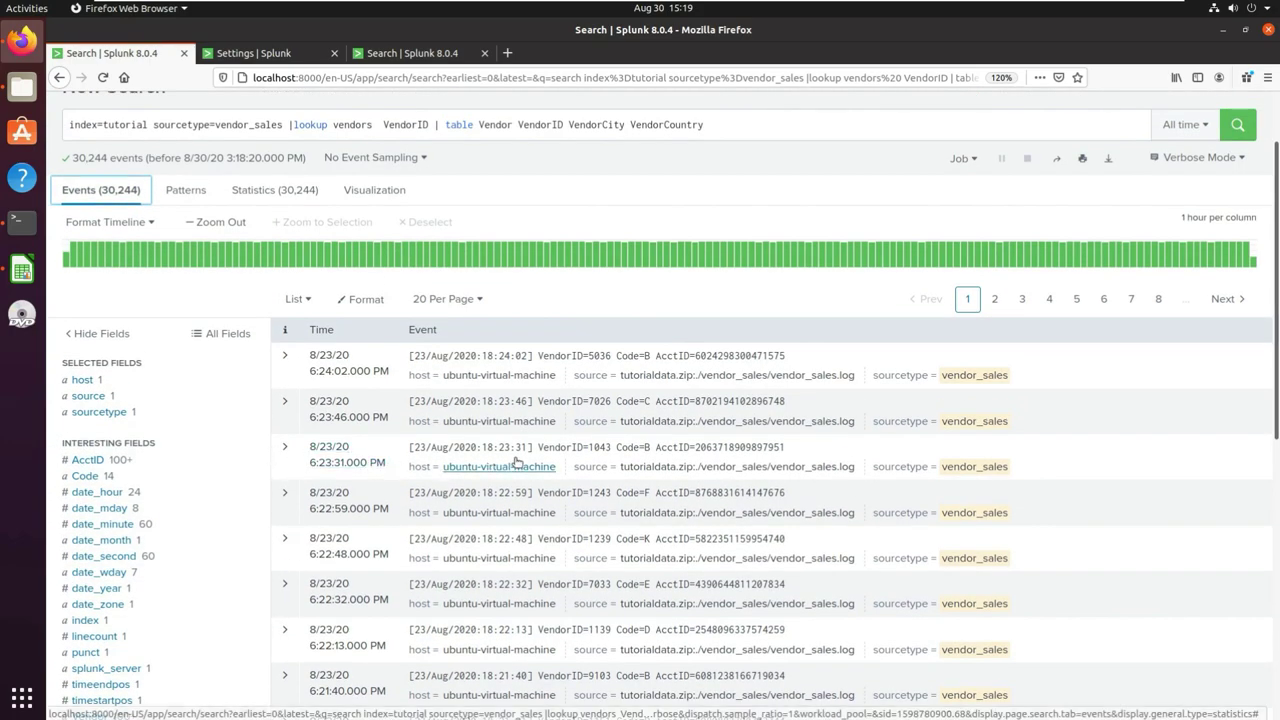
scroll(240, 465, "down", 1)
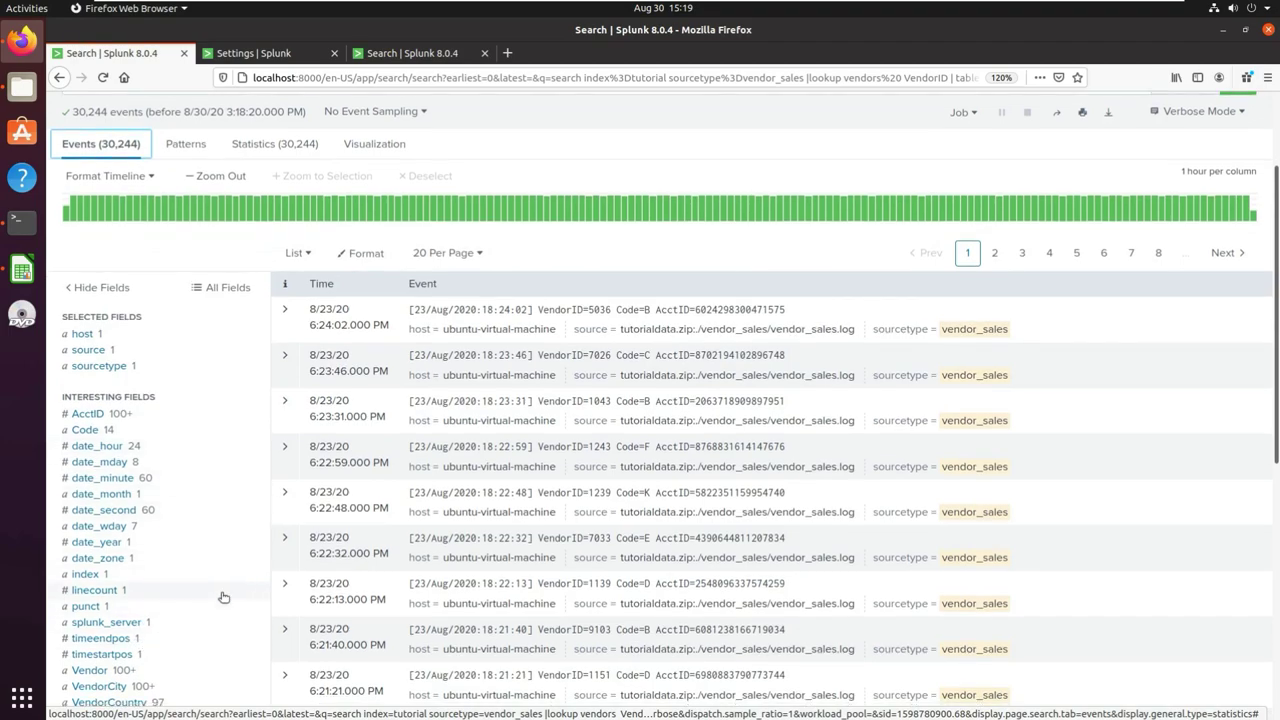
scroll(240, 570, "up", 3)
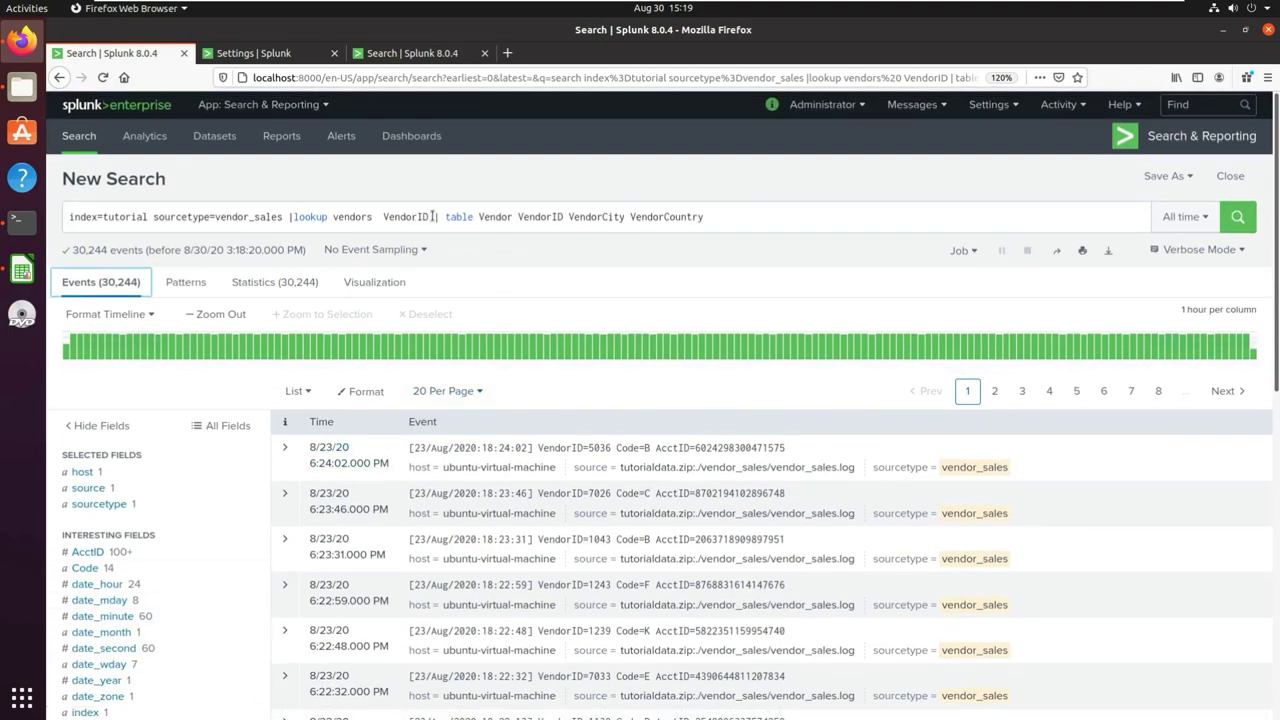
Replace the table command with an OUTPUT clause that returns VendorCity from the lookup
left_click_drag(432, 216, 716, 216)
key("BackSpace")
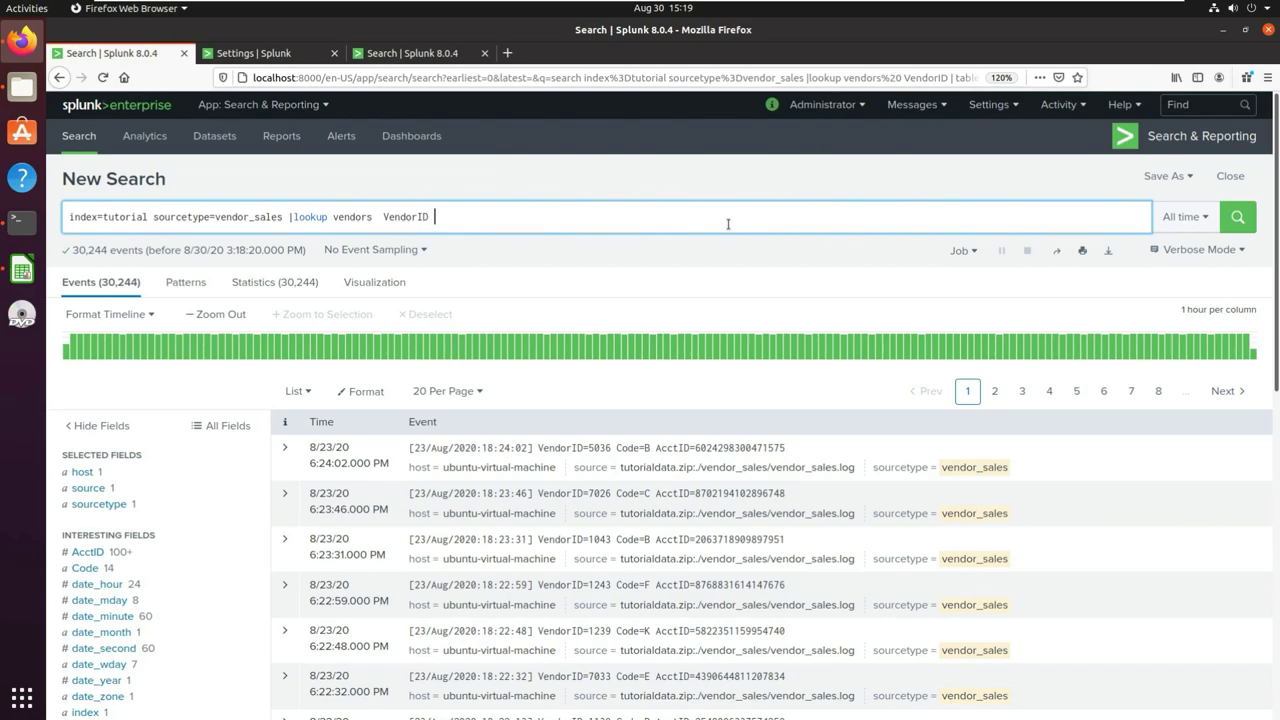
type("OUTPUT")
type("VendorCity")
Add VendorCountry and Vendor to the fields of the lookup's OUTPUT clause
key("ctrl+v")
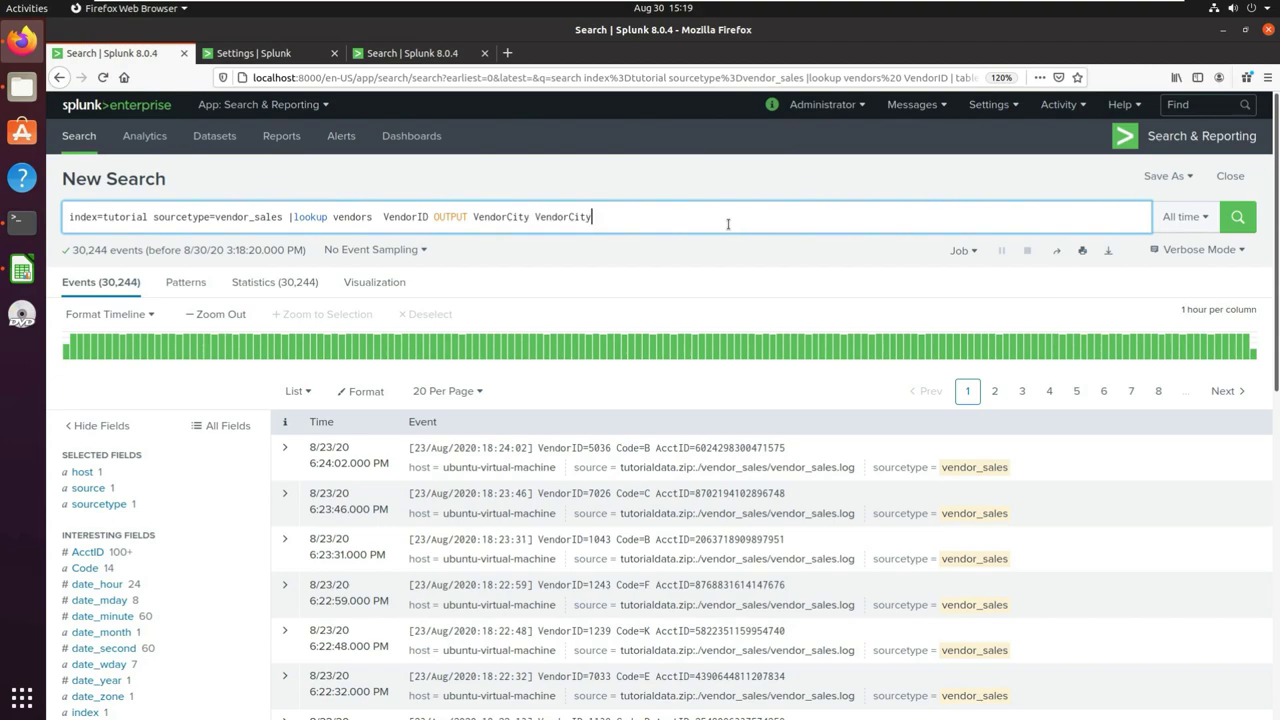
key("BackSpace")
key("BackSpace")
type("ountry")
key("ctrl+v")
key("BackSpace")
key("BackSpace")
key("BackSpace")
key("BackSpace")
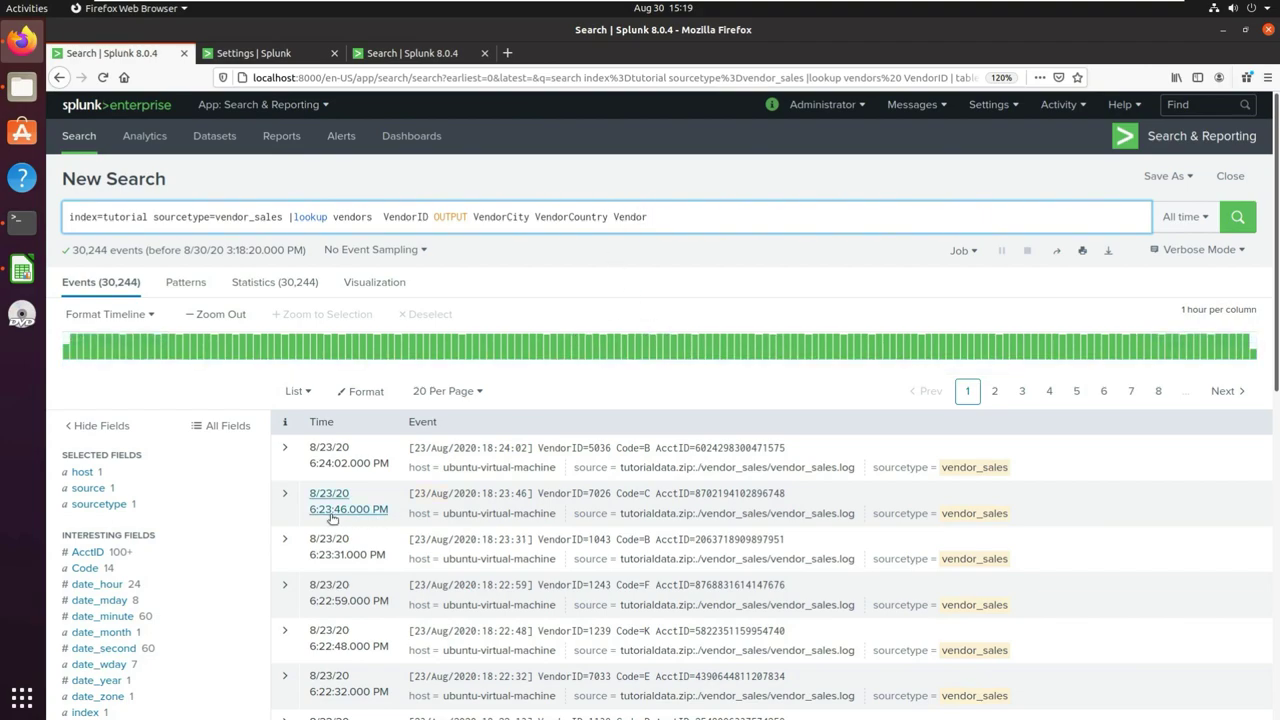
Run the search with the OUTPUT clause and check which vendor fields the field list contains
scroll(220, 560, "down", 3)
scroll(372, 556, "up", 3)
left_click(1237, 217)
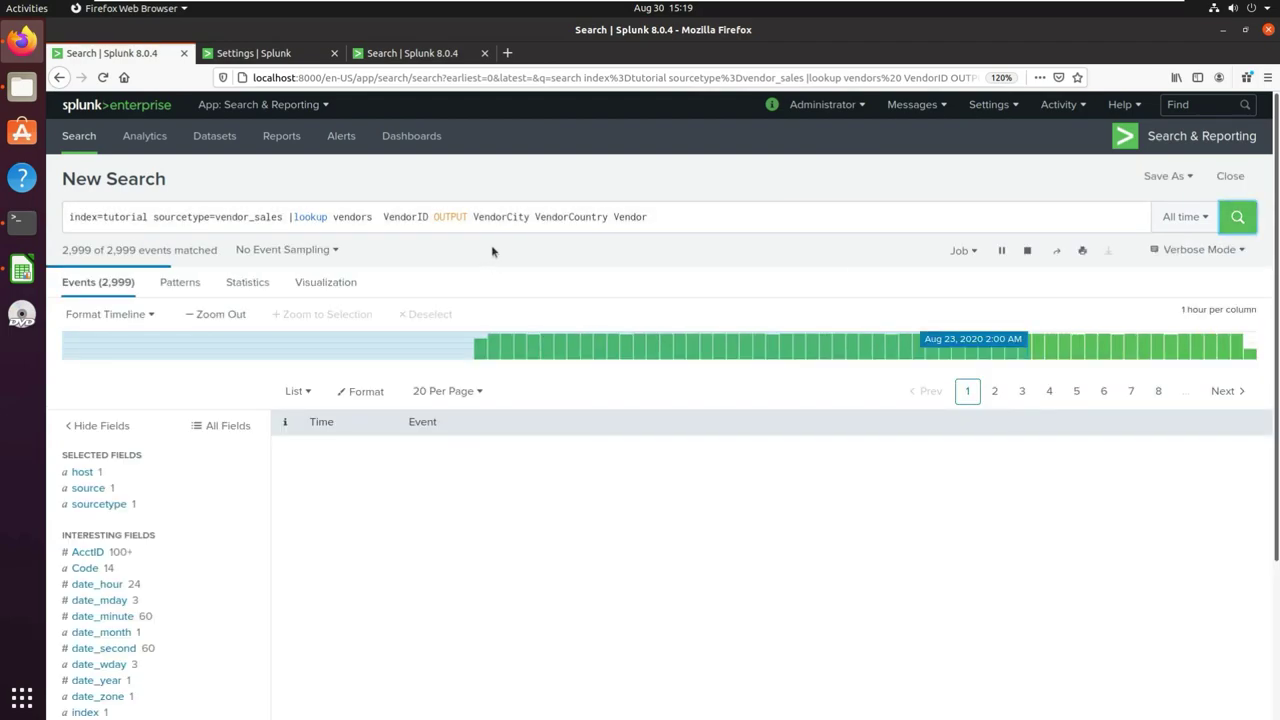
scroll(155, 548, "down", 5)
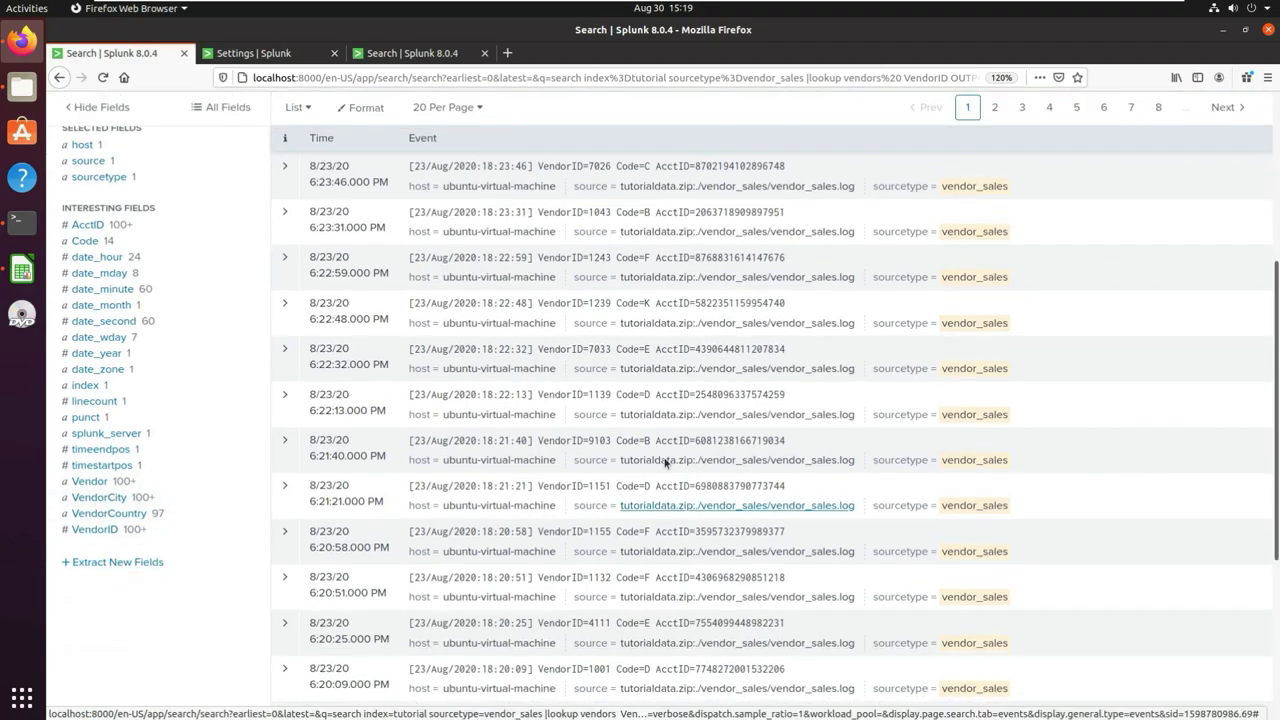
Review the top values of the Vendor, VendorCity and VendorCountry fields and compare these fields with the columns of vendors.csv
left_click(116, 483)
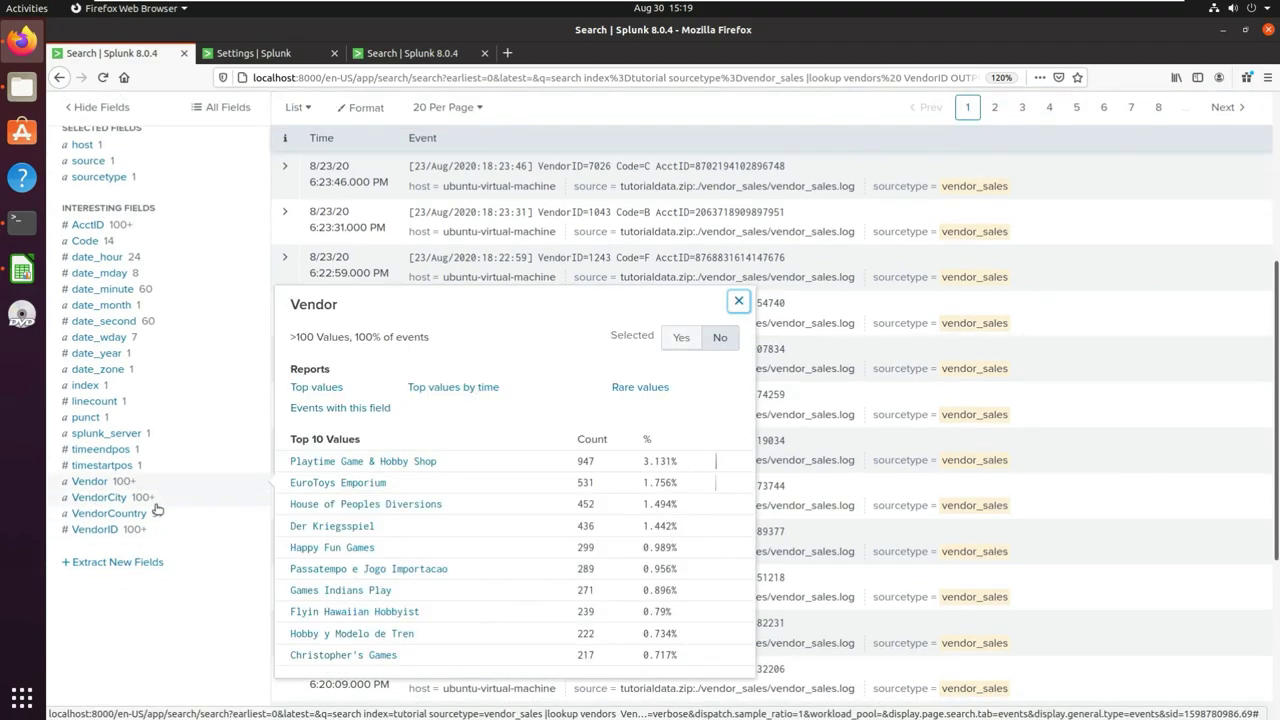
left_click(138, 499)
left_click(143, 517)
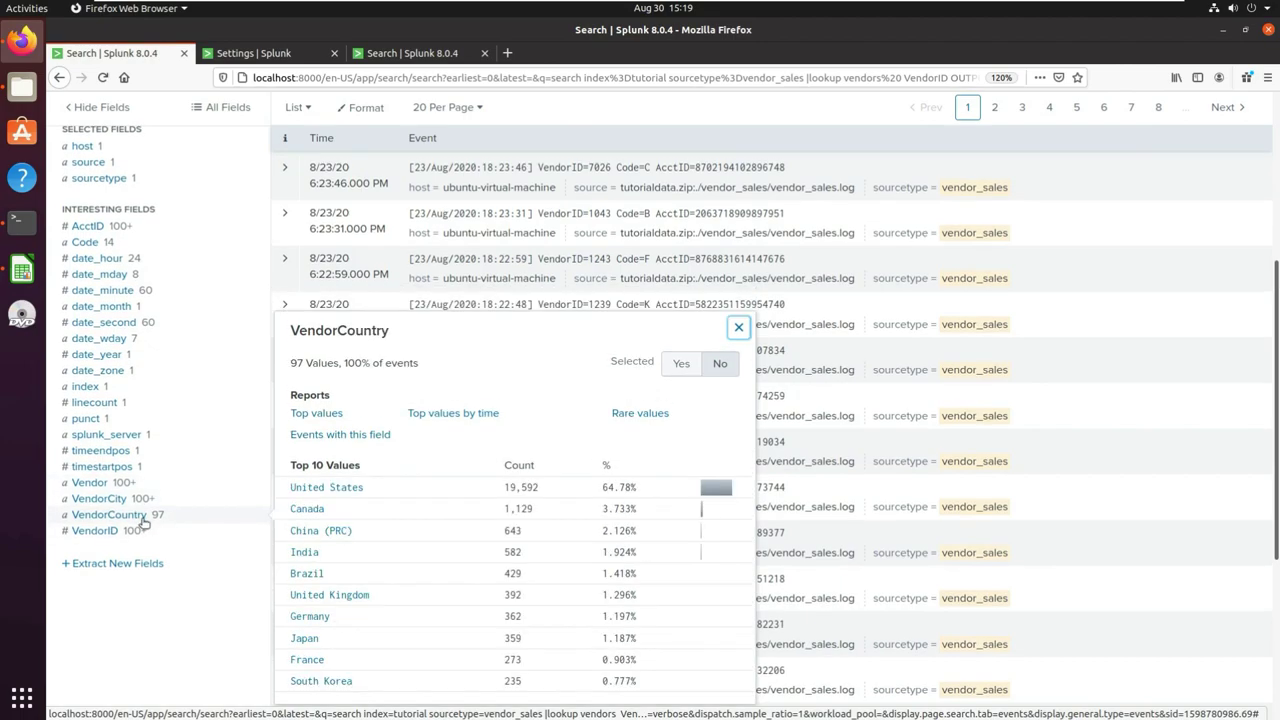
scroll(214, 471, "up", 5)
left_click(425, 53)
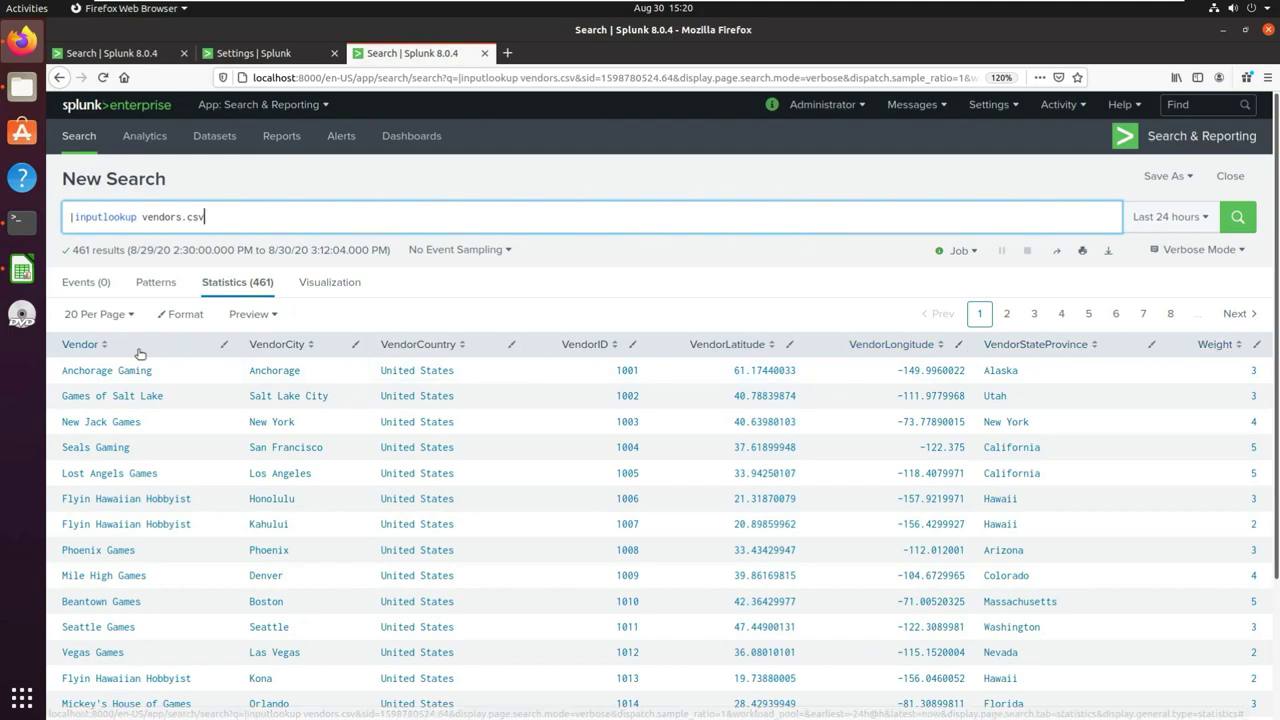
left_click(143, 55)
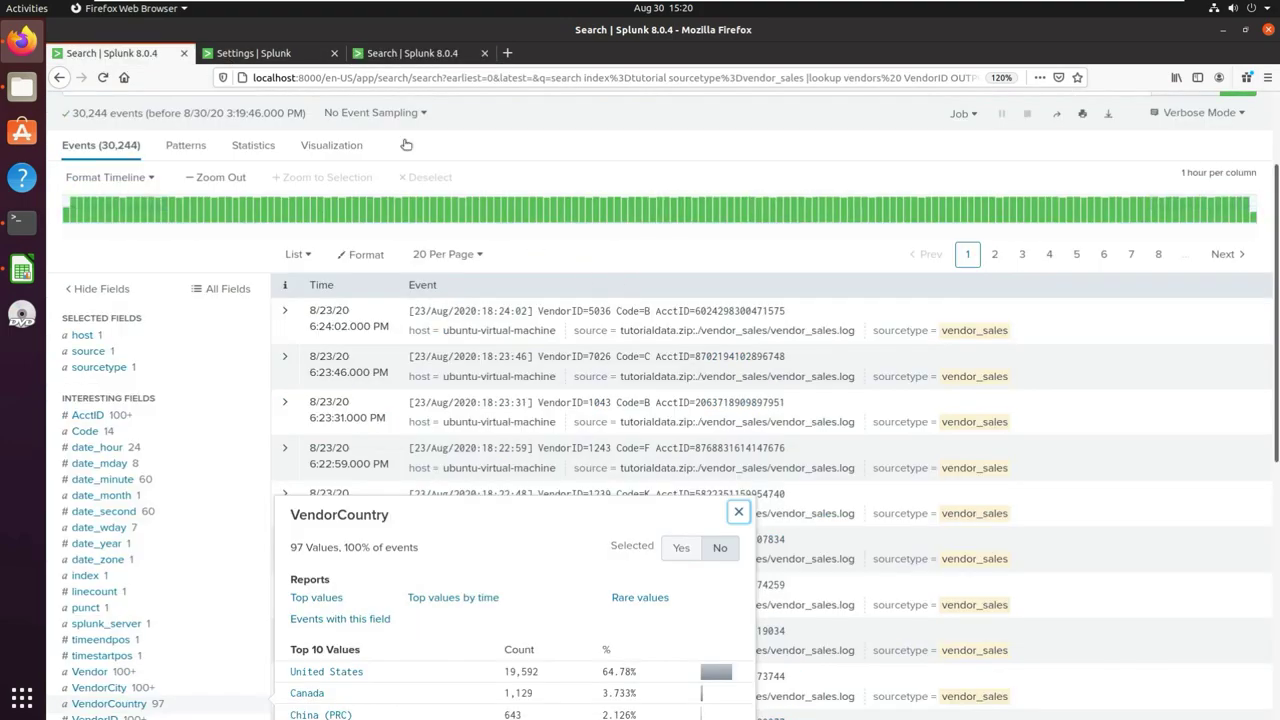
scroll(410, 150, "up", 3)
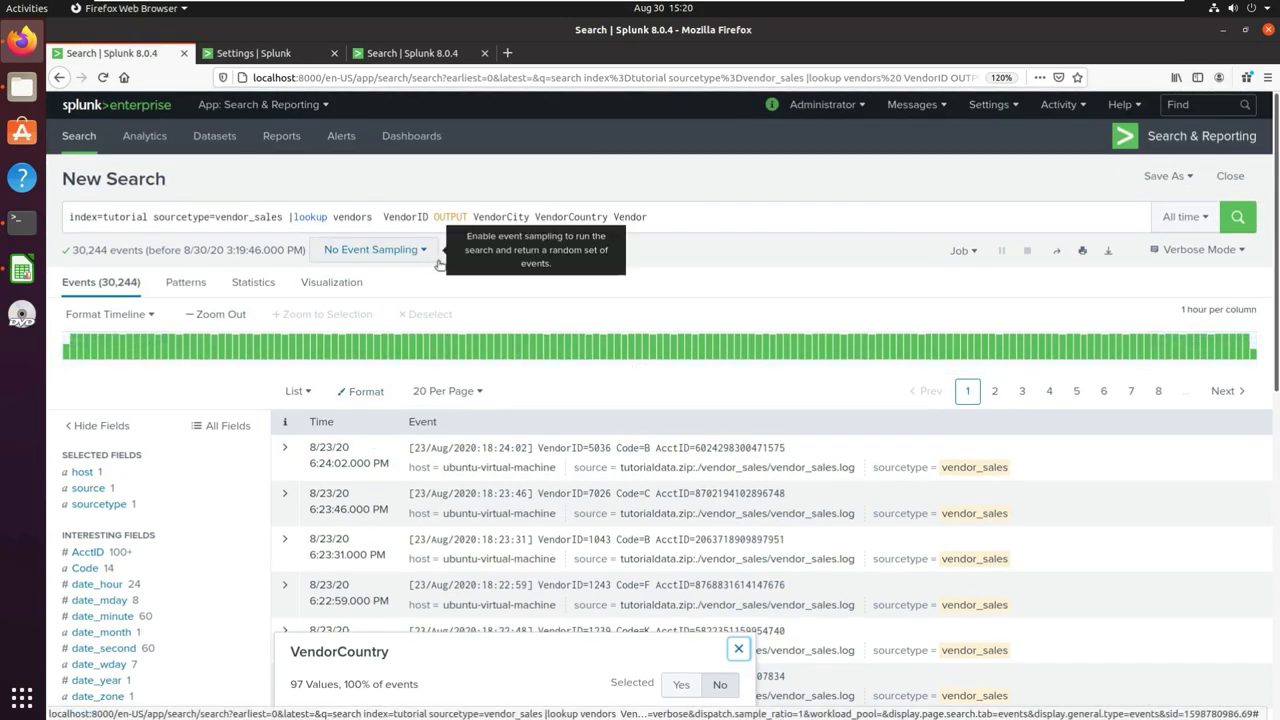
Change the lookup's OUTPUT clause to OUTPUTNEW, keeping VendorCity, VendorCountry and Vendor as the returned fields
left_click(446, 217)
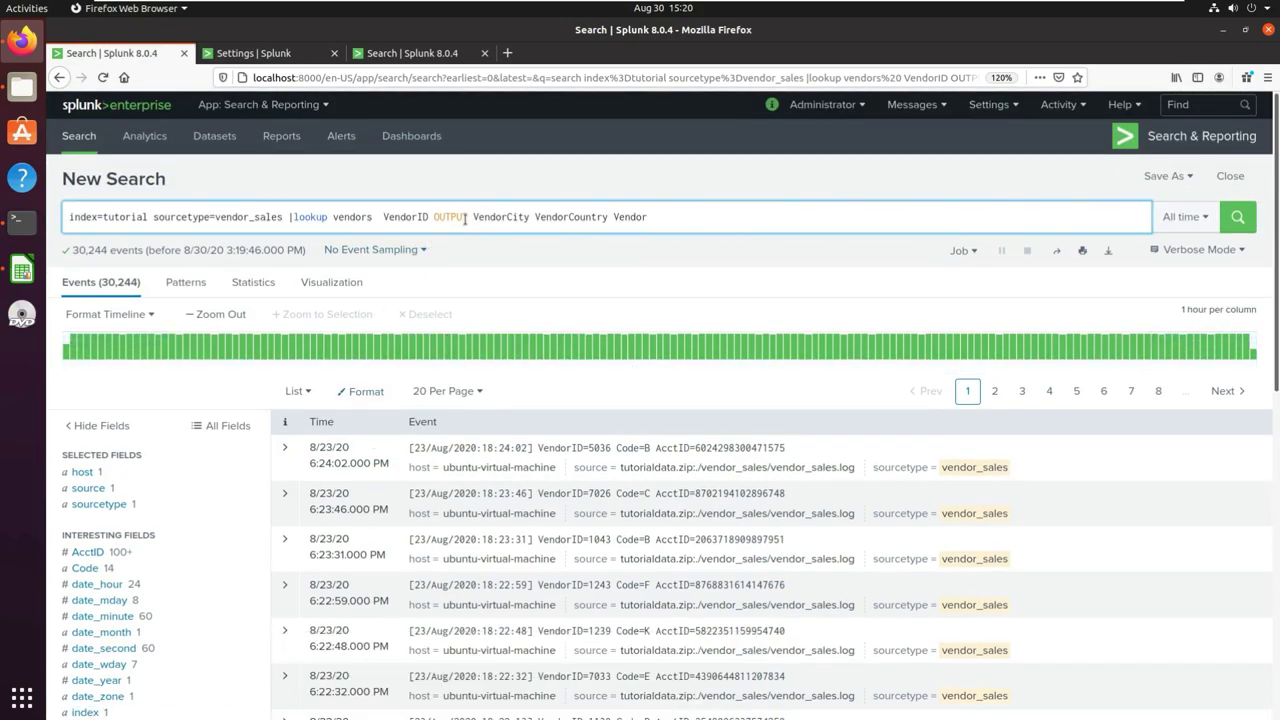
left_click(466, 218)
type("NEW")
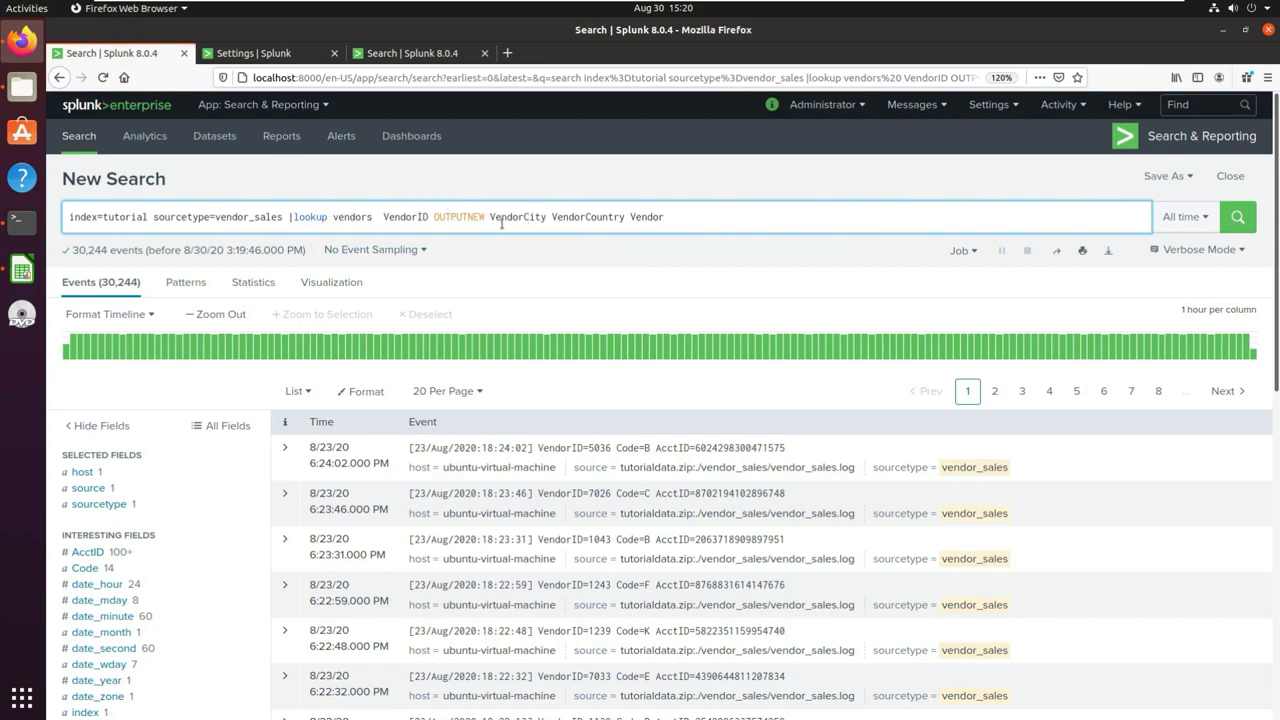
Run the search with the OUTPUTNEW clause and check which vendor fields the field list contains
left_click_drag(491, 216, 661, 217)
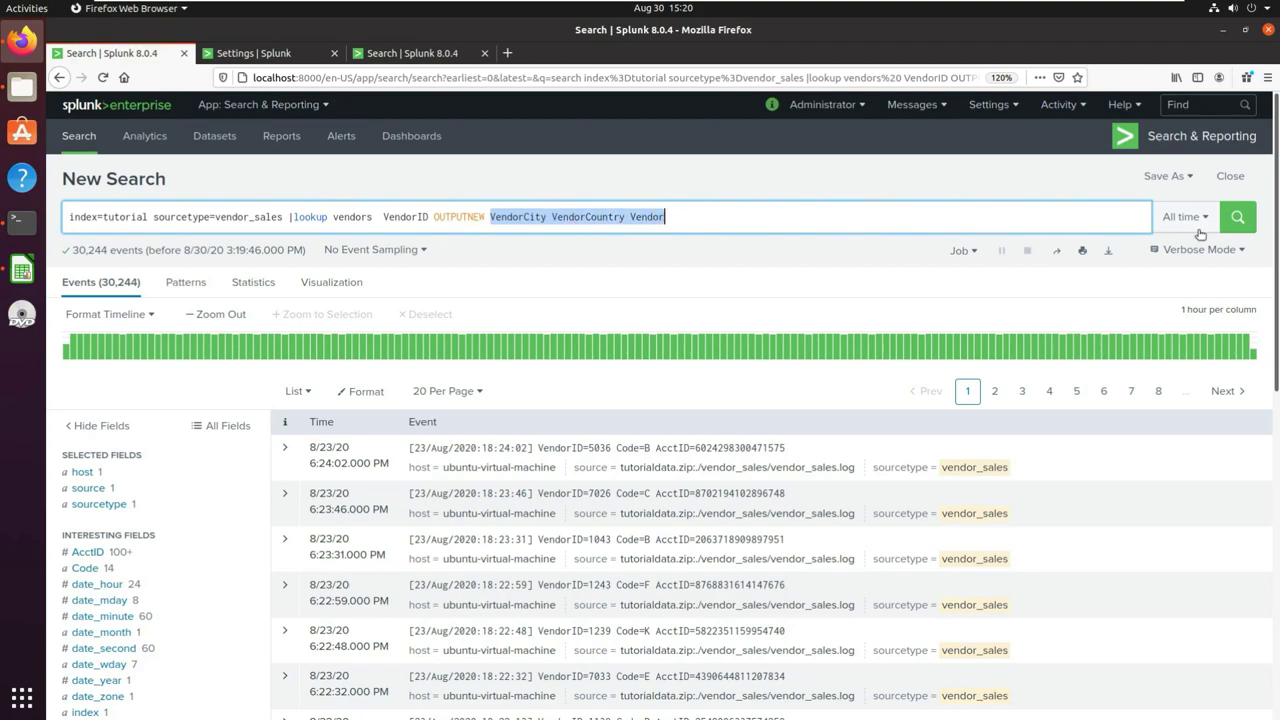
left_click(1237, 217)
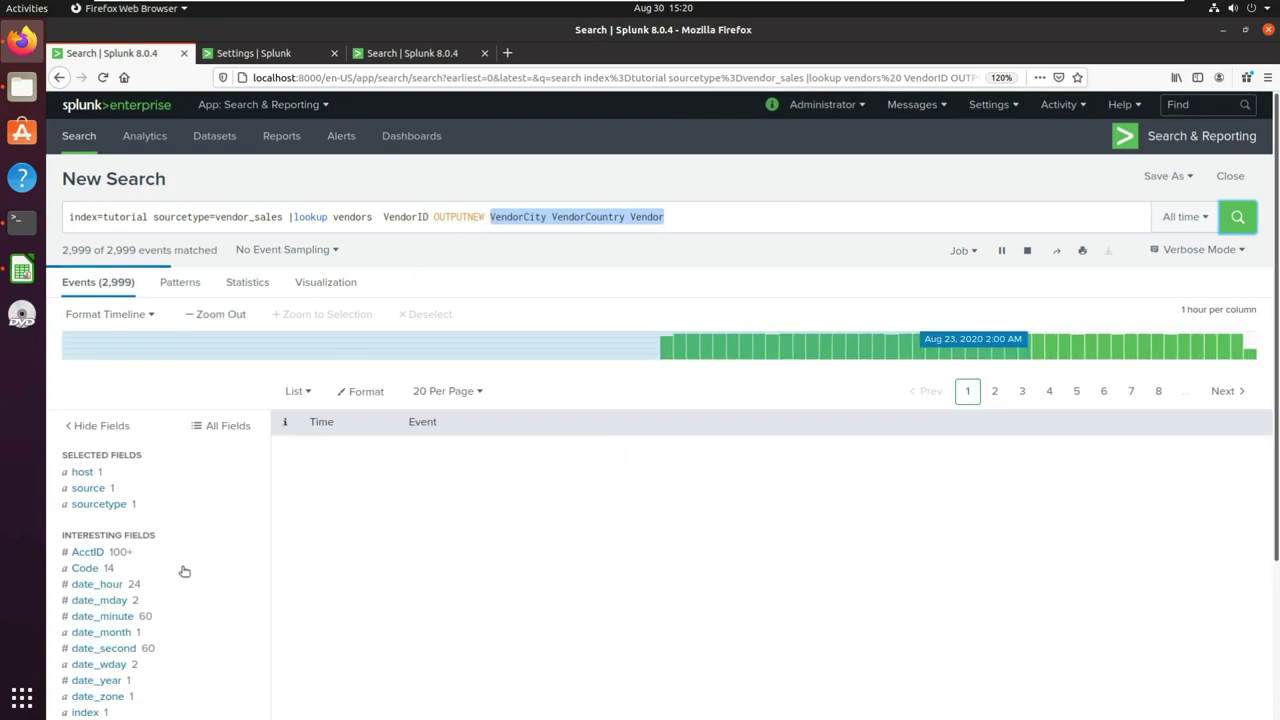
scroll(187, 565, "down", 5)
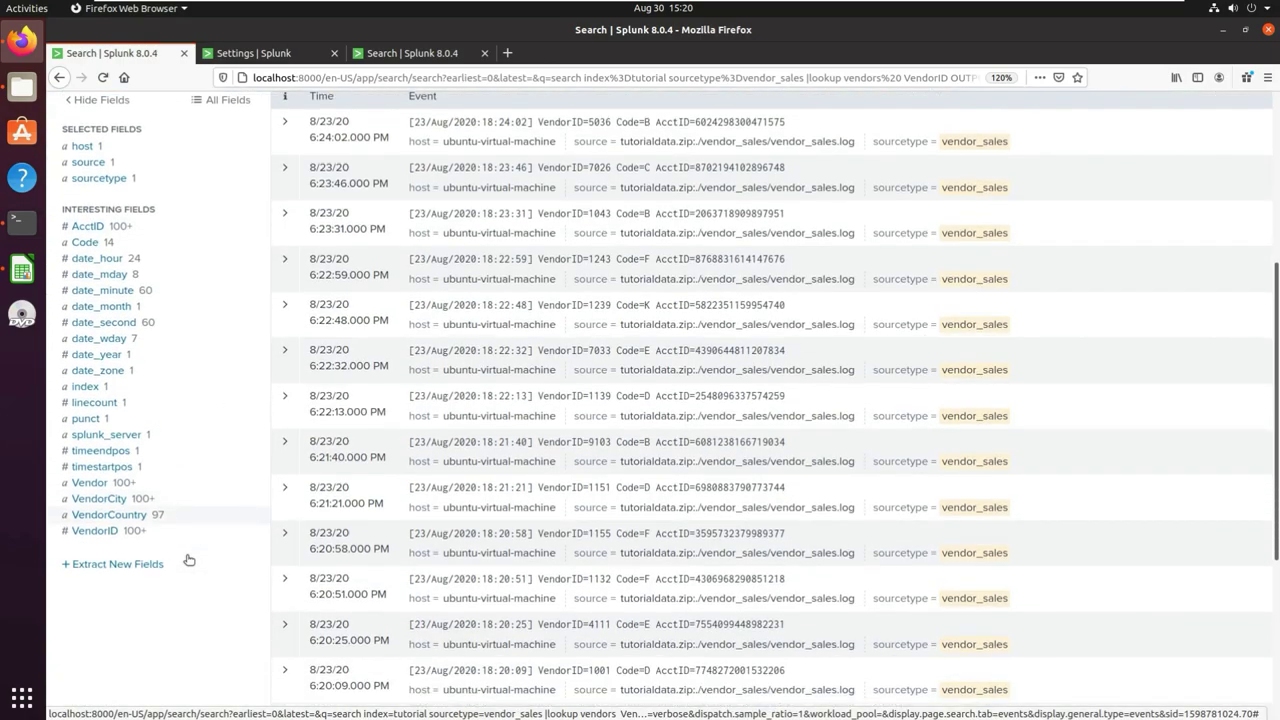
scroll(189, 560, "down", 1)
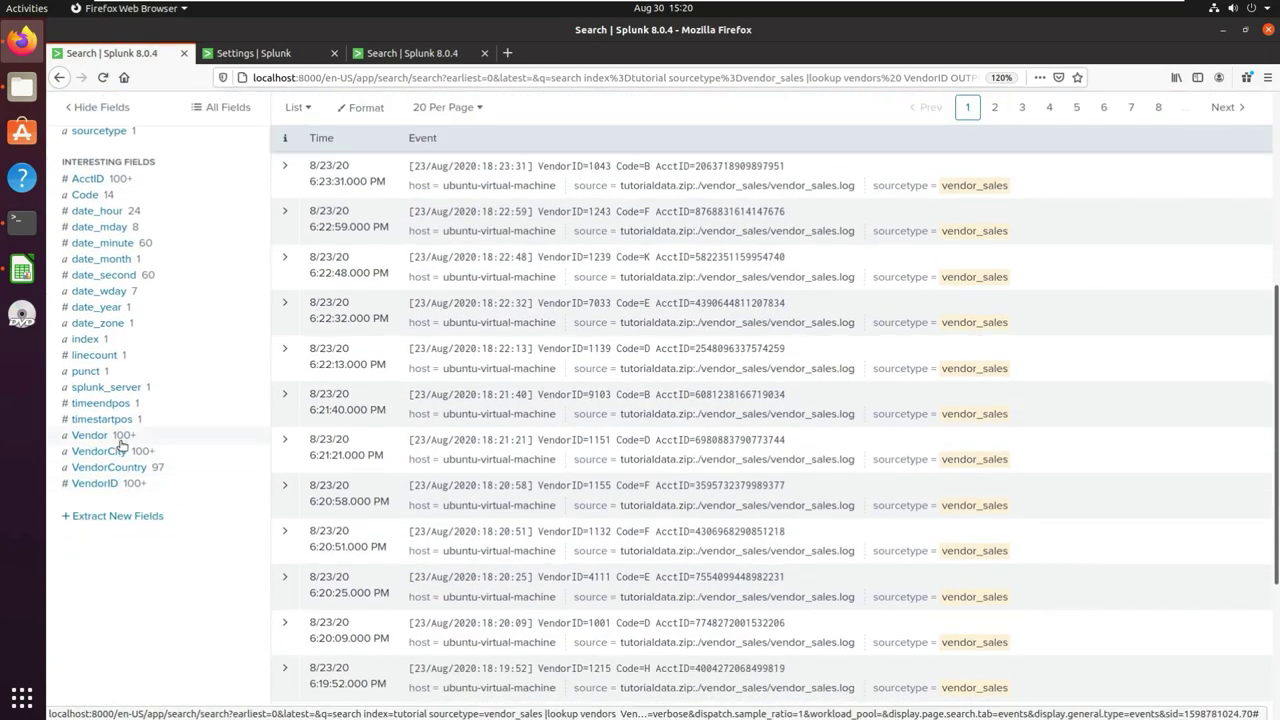
scroll(203, 488, "up", 4)
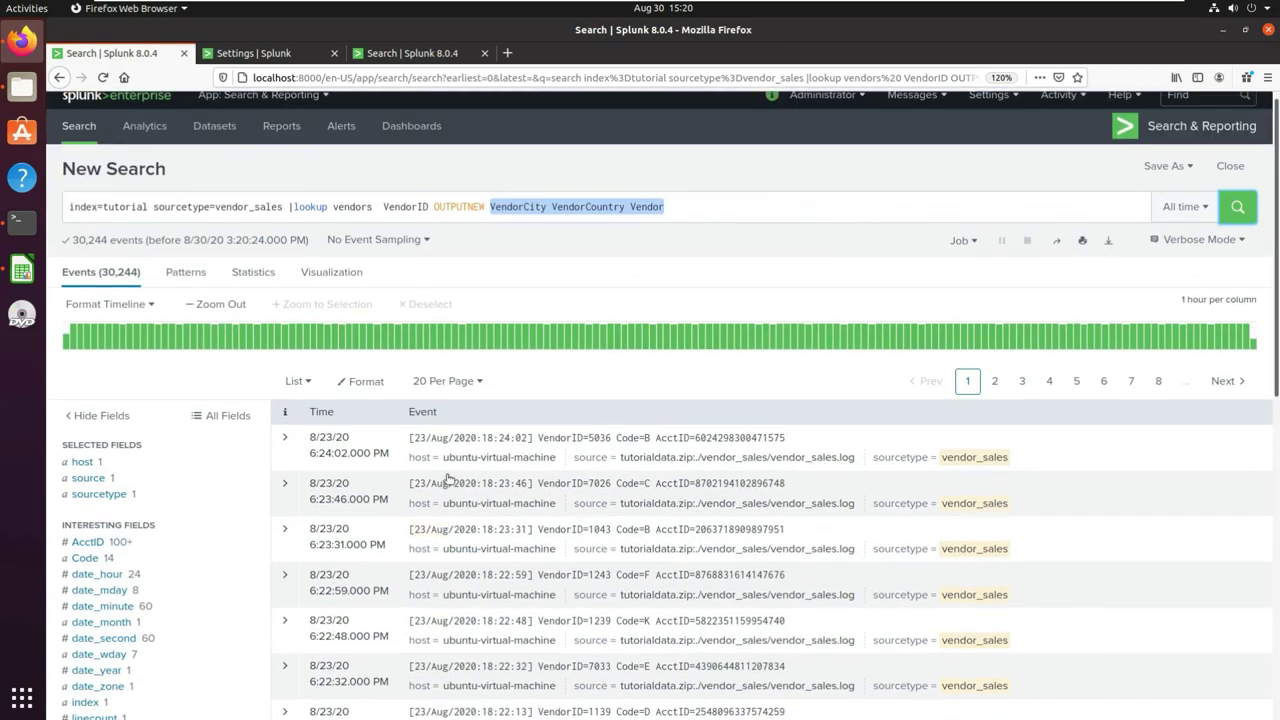
scroll(448, 481, "up", 1)
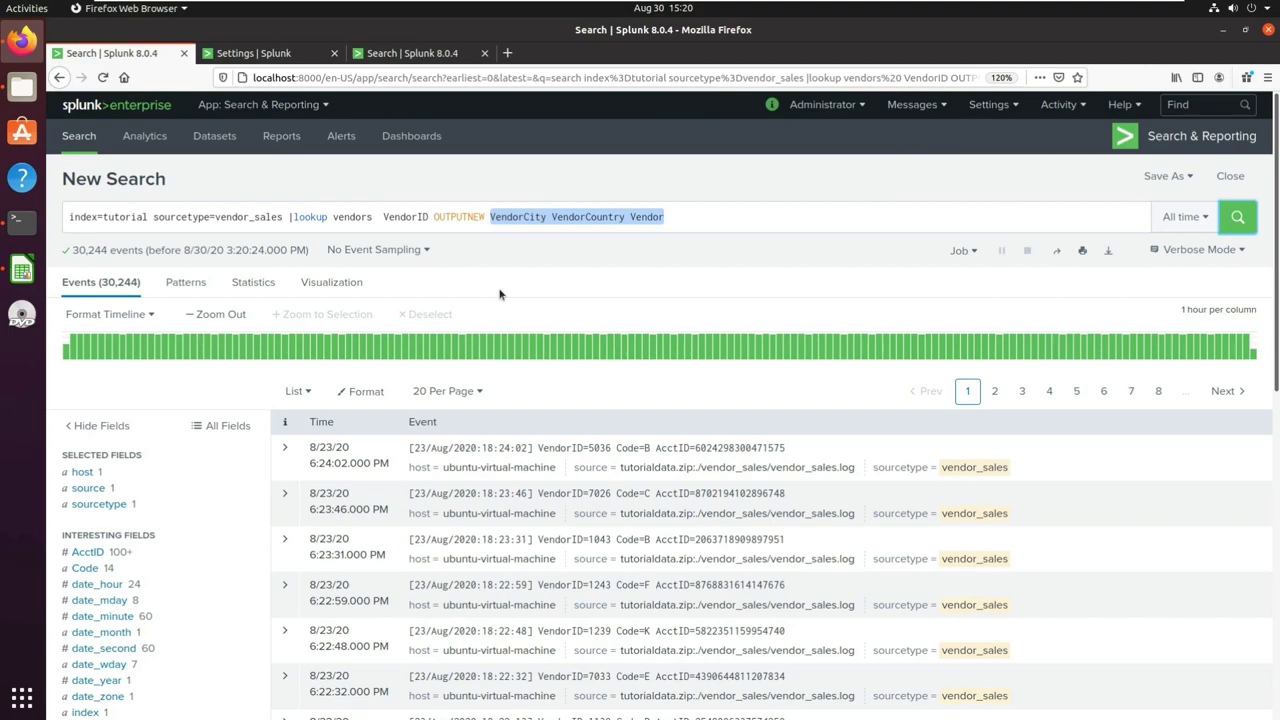
Replace the returned vendor fields with Code, change OUTPUTNEW back to OUTPUT, and highlight the Code value in the first event
left_click(480, 219)
left_click_drag(493, 217, 730, 218)
key("BackSpace")
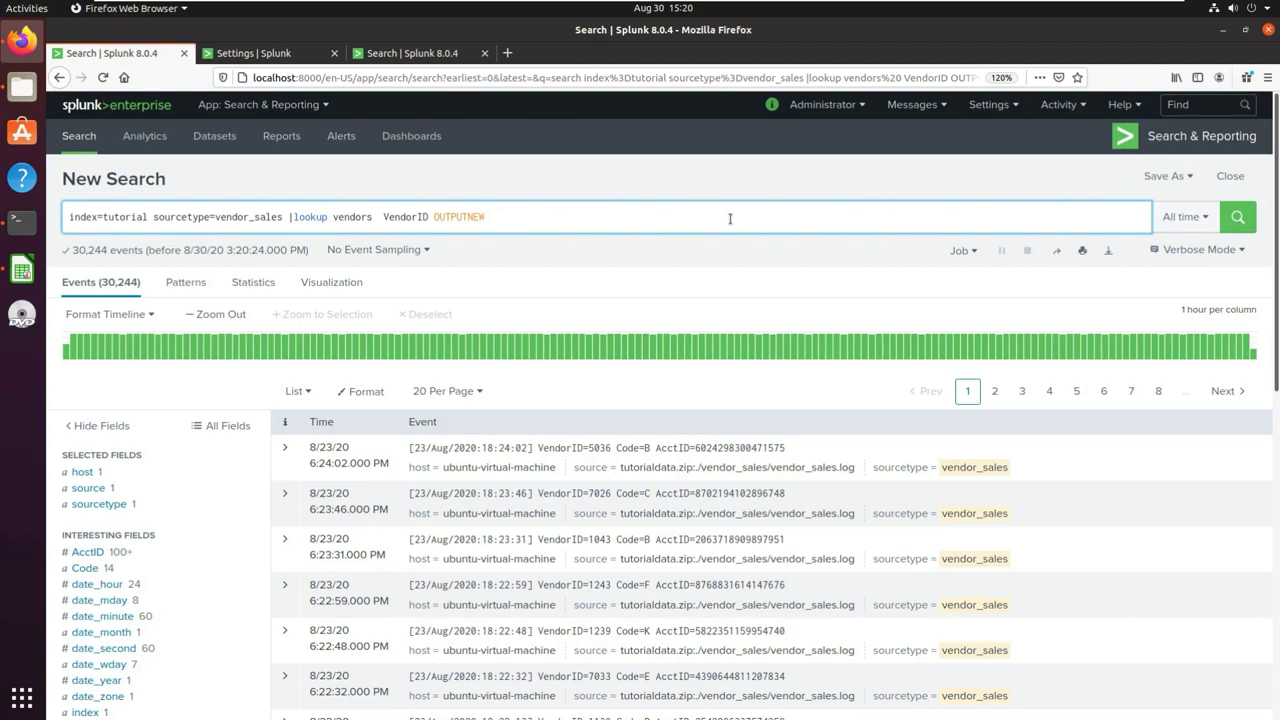
type("Code")
left_click_drag(470, 216, 486, 216)
key("BackSpace")
left_click(626, 448)
left_click_drag(617, 448, 655, 448)
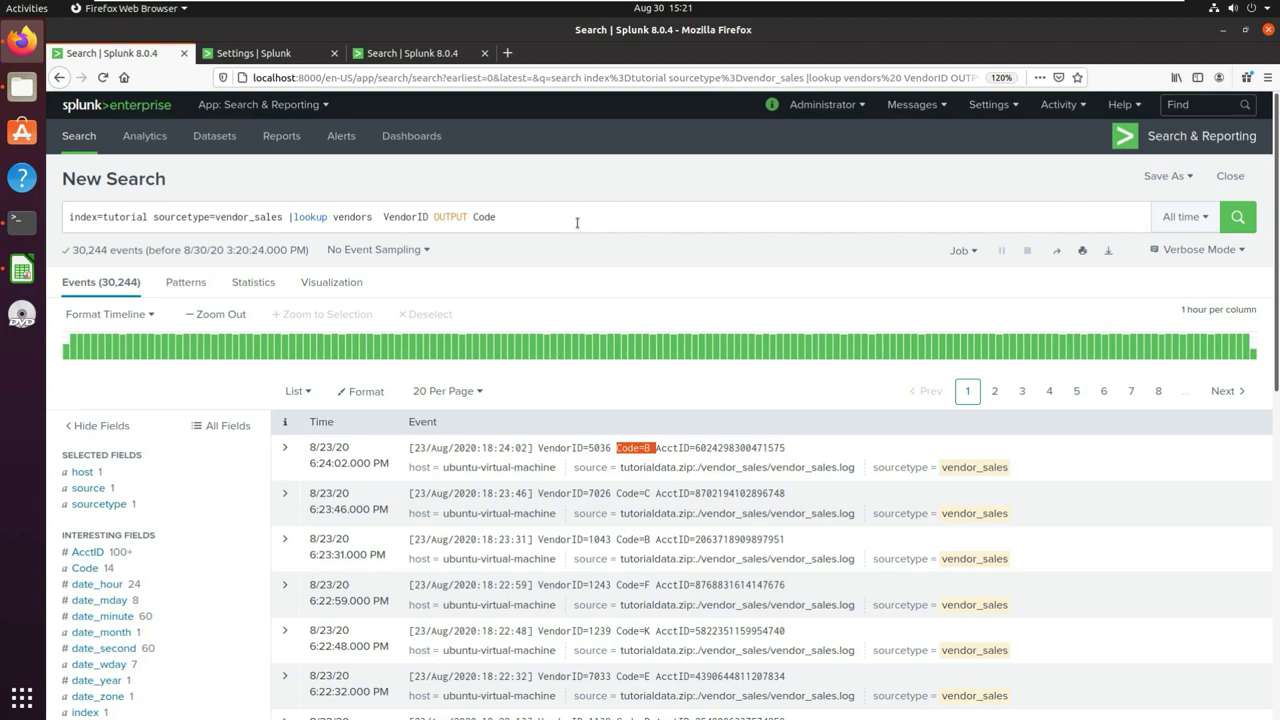
Change the clause to OUTPUTNEW Code and compare it with the Code value already present in the first event
left_click(469, 217)
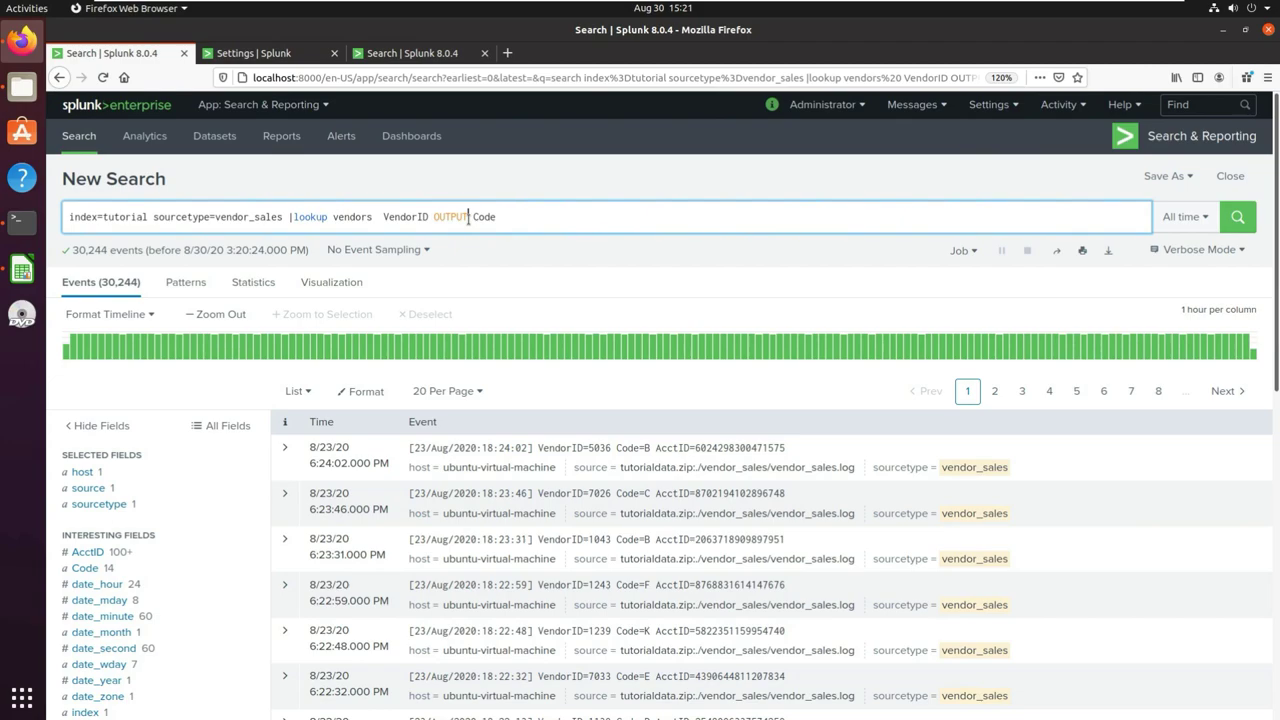
type("NEW")
left_click_drag(656, 448, 621, 450)
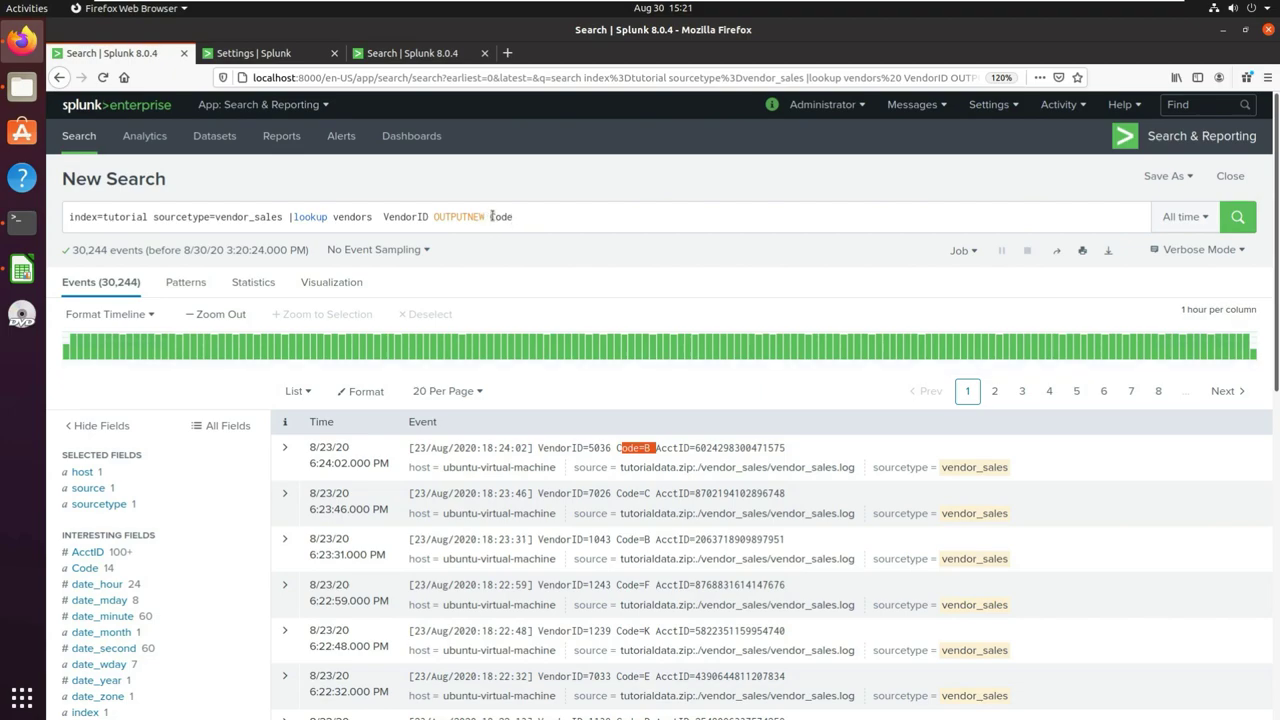
left_click_drag(490, 216, 514, 216)
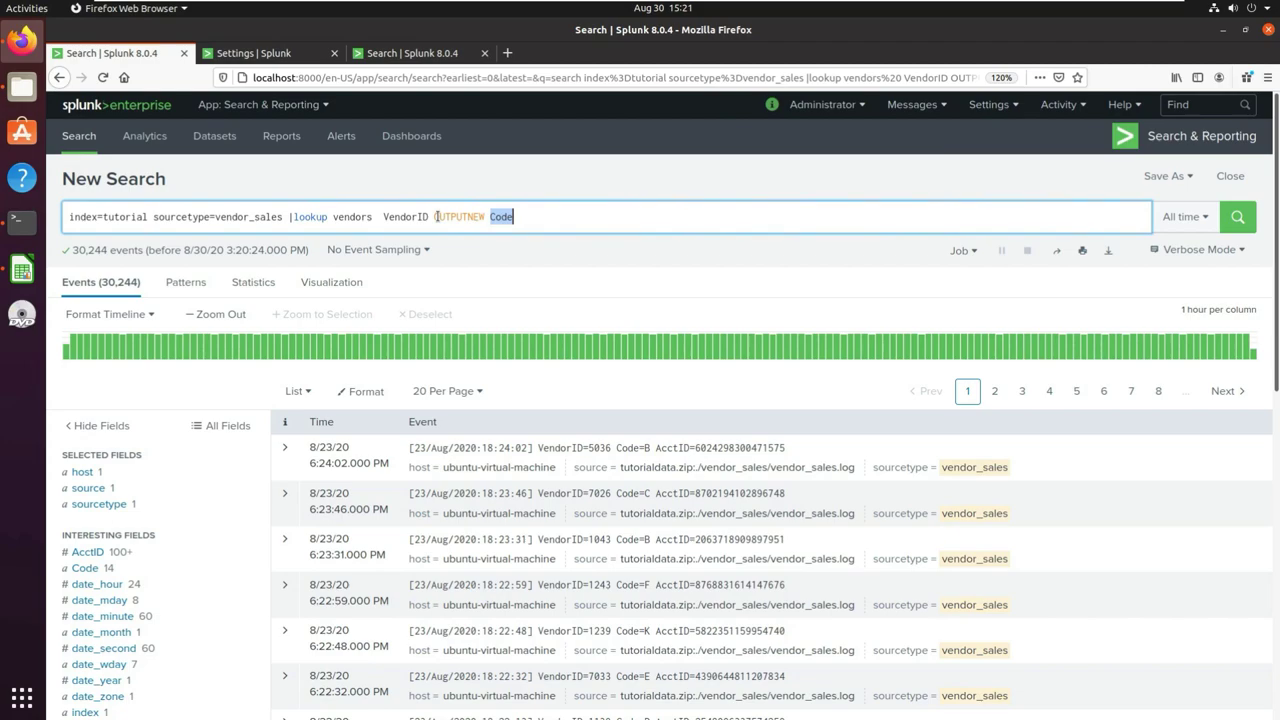
left_click_drag(434, 216, 478, 227)
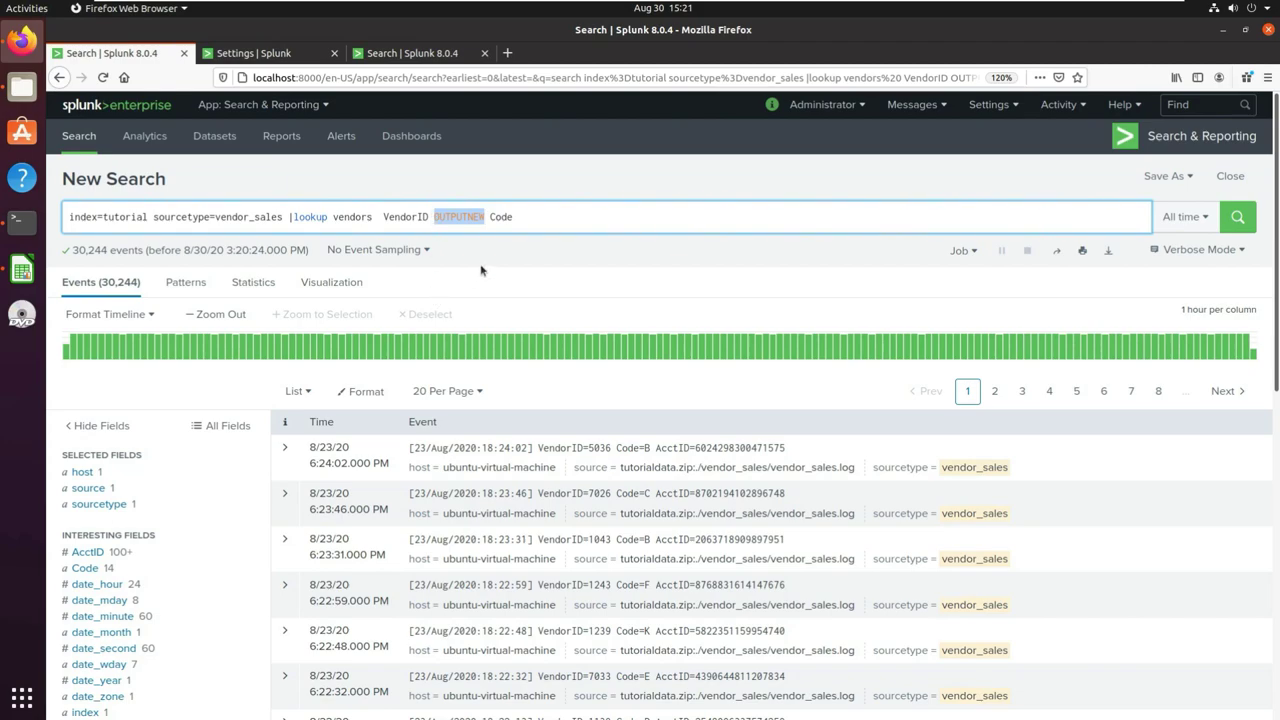
left_click(277, 217)
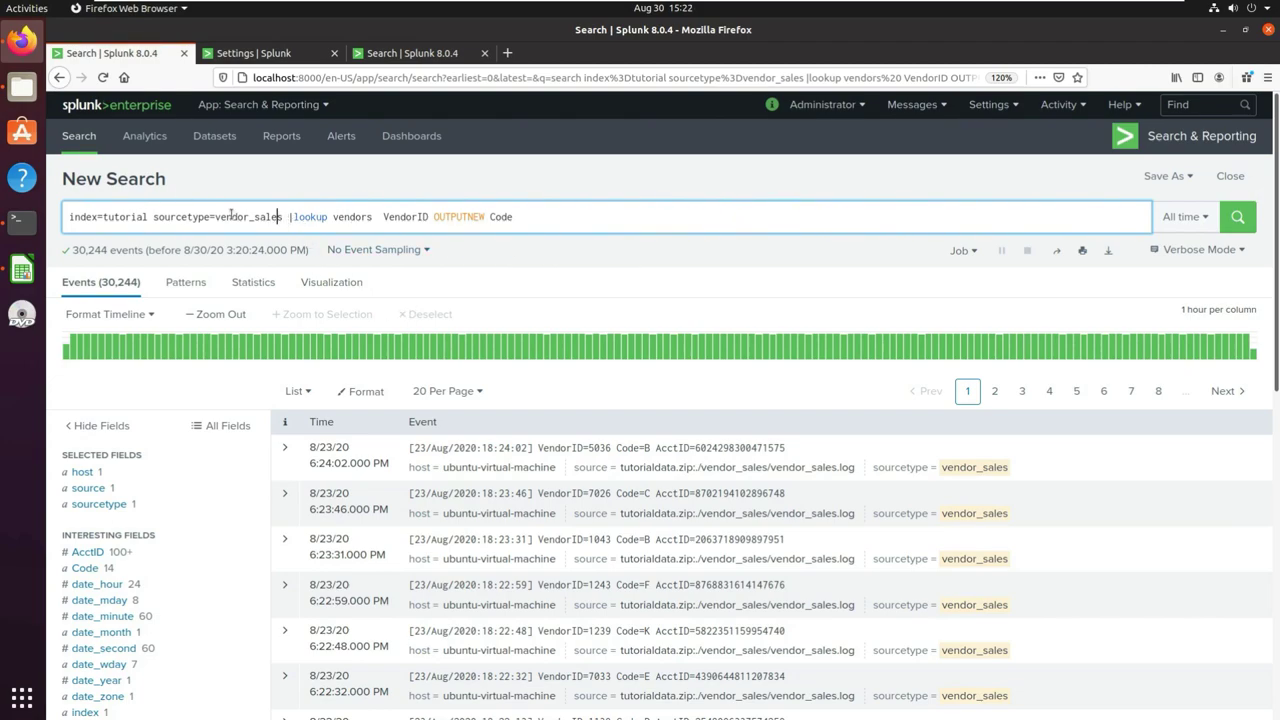
left_click_drag(288, 217, 560, 220)
key("BackSpace")
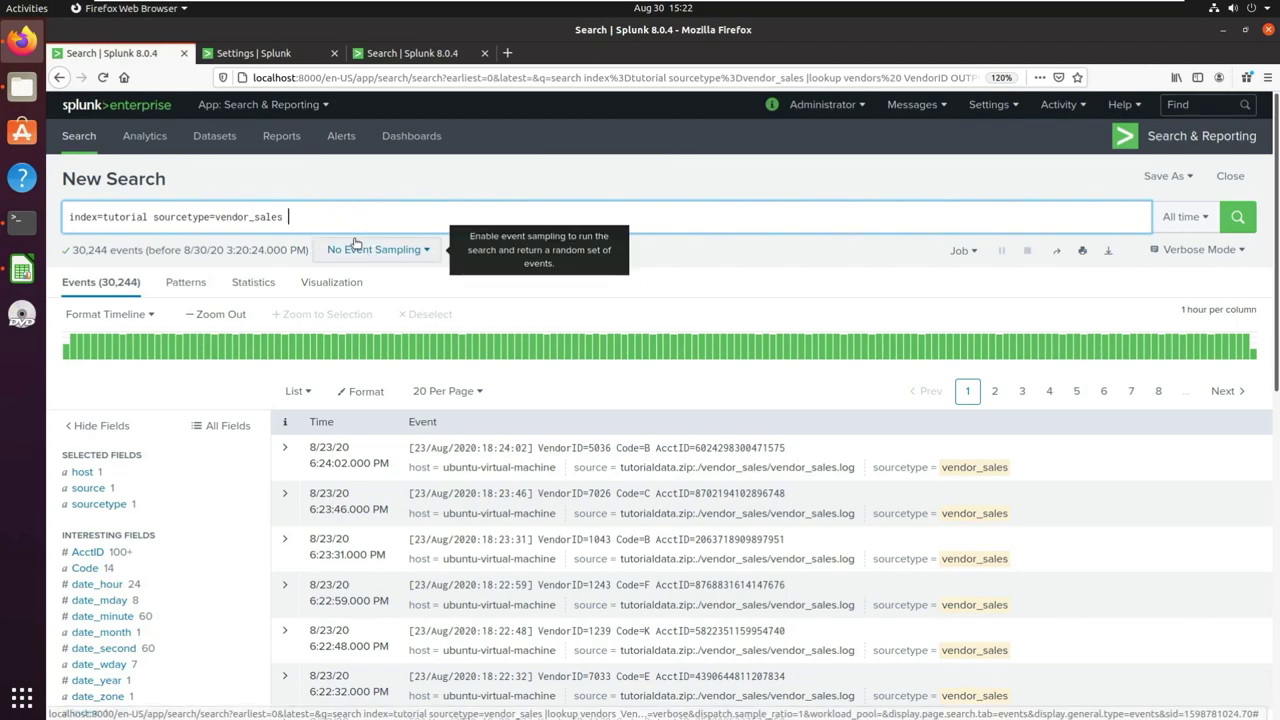
key("ctrl+z")
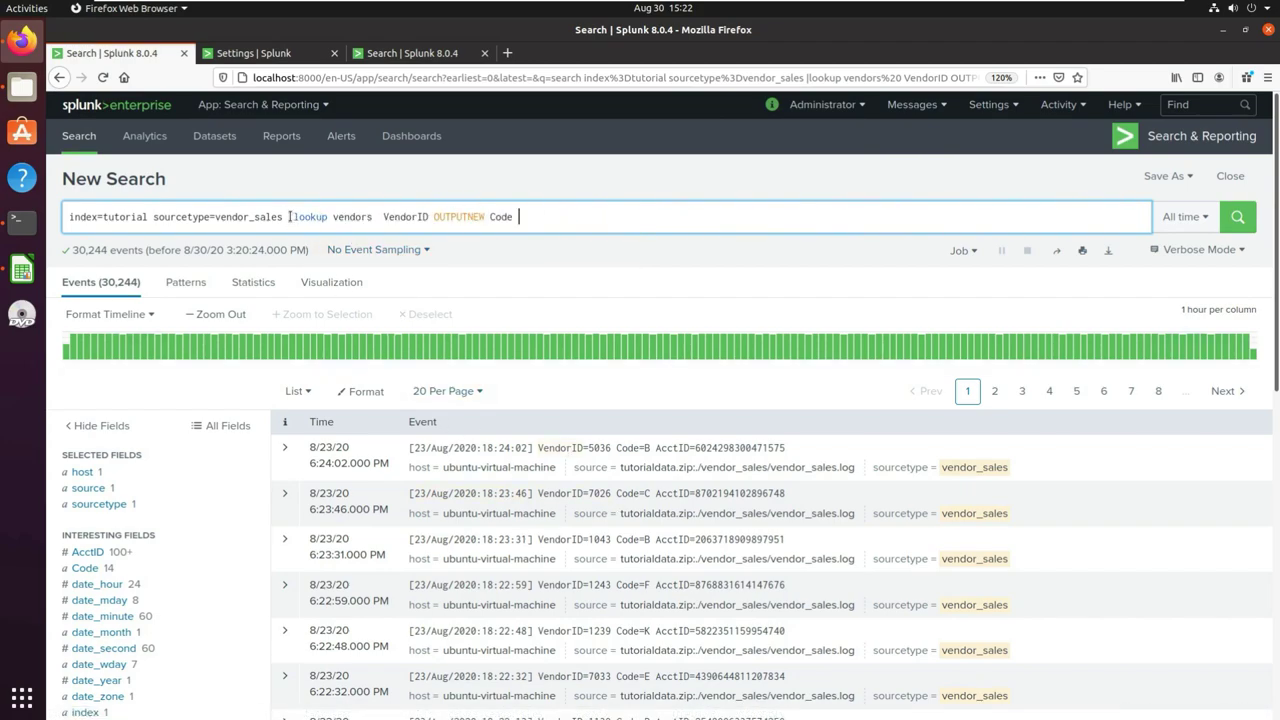
Remove the lookup command from the query, run index=tutorial sourcetype=vendor_sales, and check the field list for vendor fields
left_click_drag(289, 216, 631, 220)
key("BackSpace")
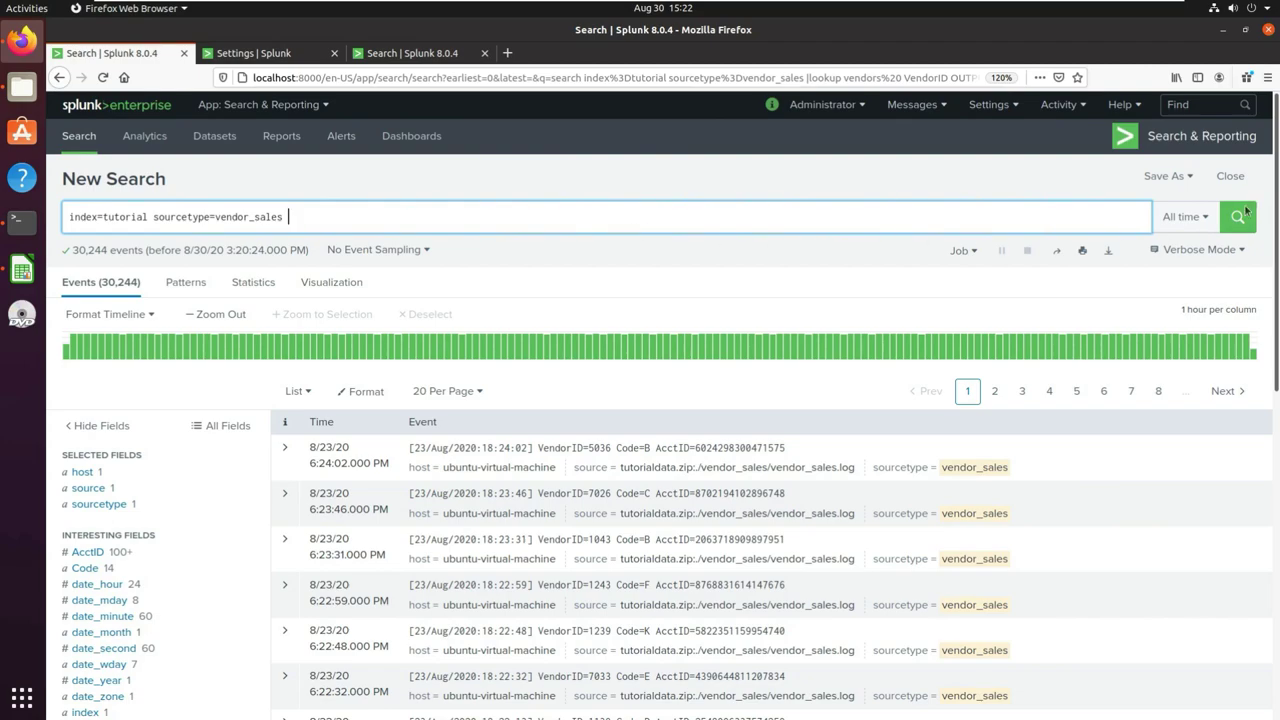
key("Return")
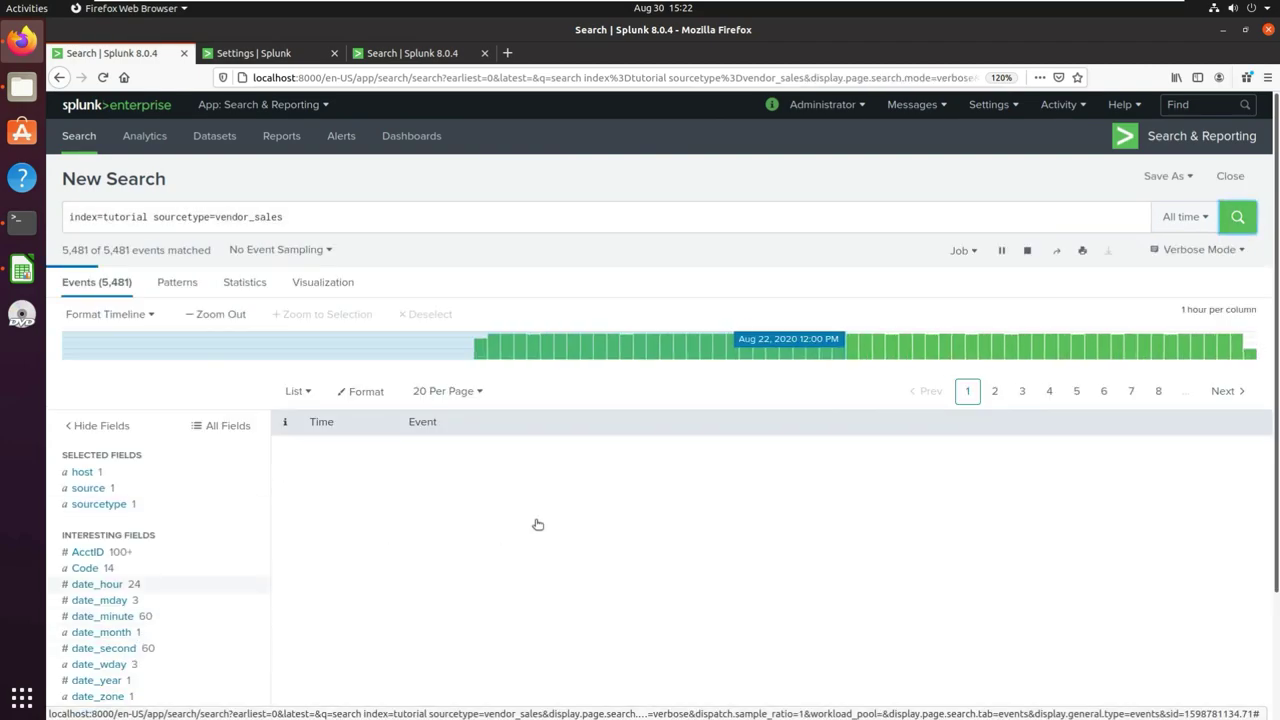
scroll(192, 605, "down", 3)
scroll(191, 611, "down", 1)
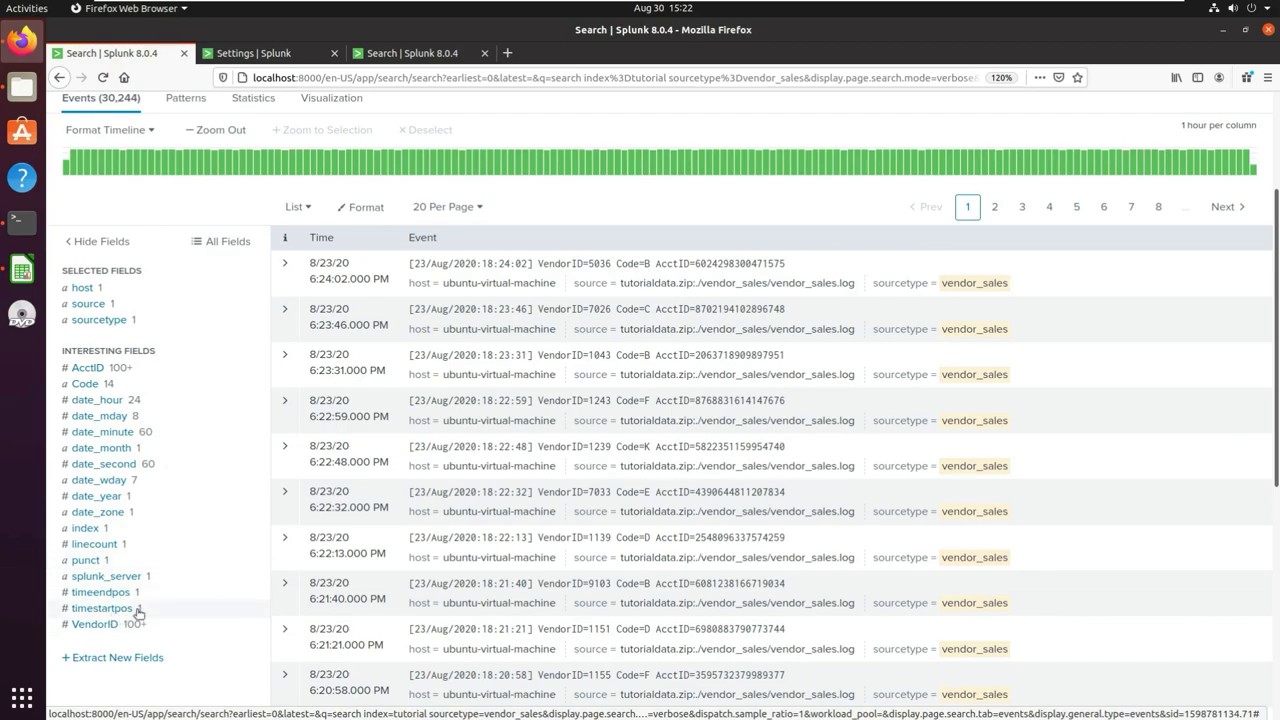
scroll(241, 643, "up", 3)
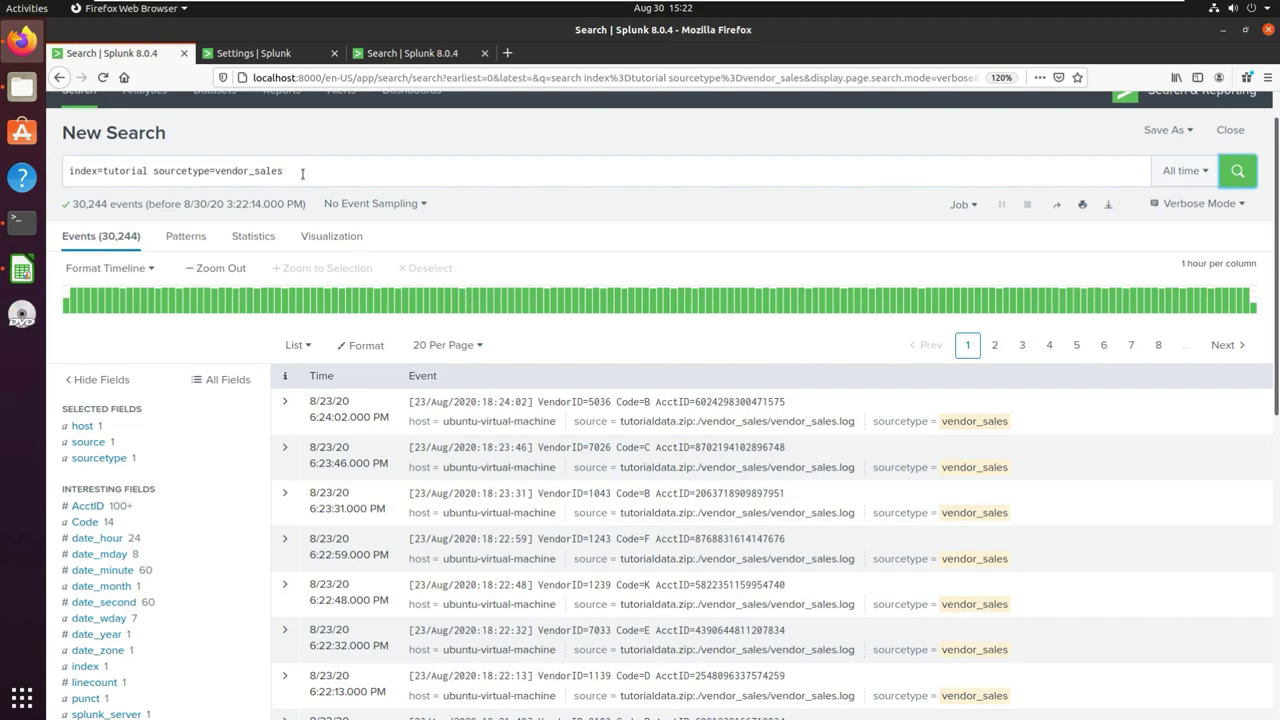
Go to the automatic lookups in the lookup settings and start a new automatic lookup
left_click(272, 58)
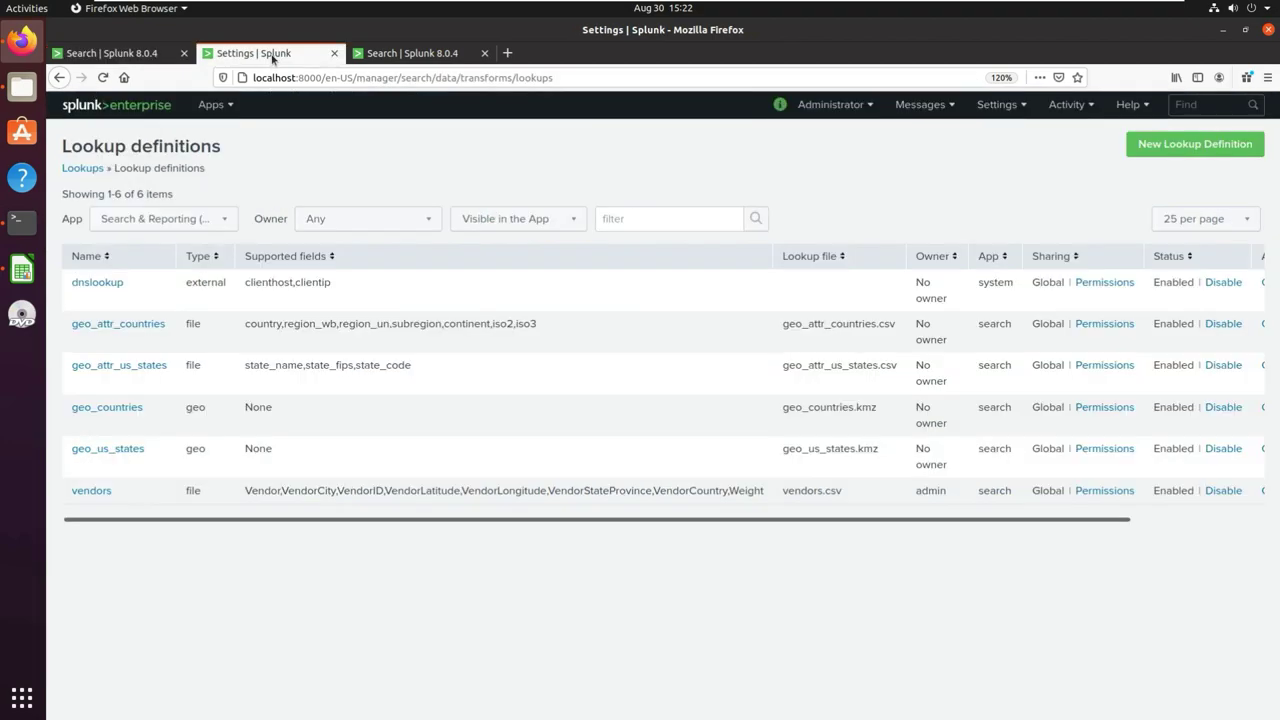
left_click(82, 168)
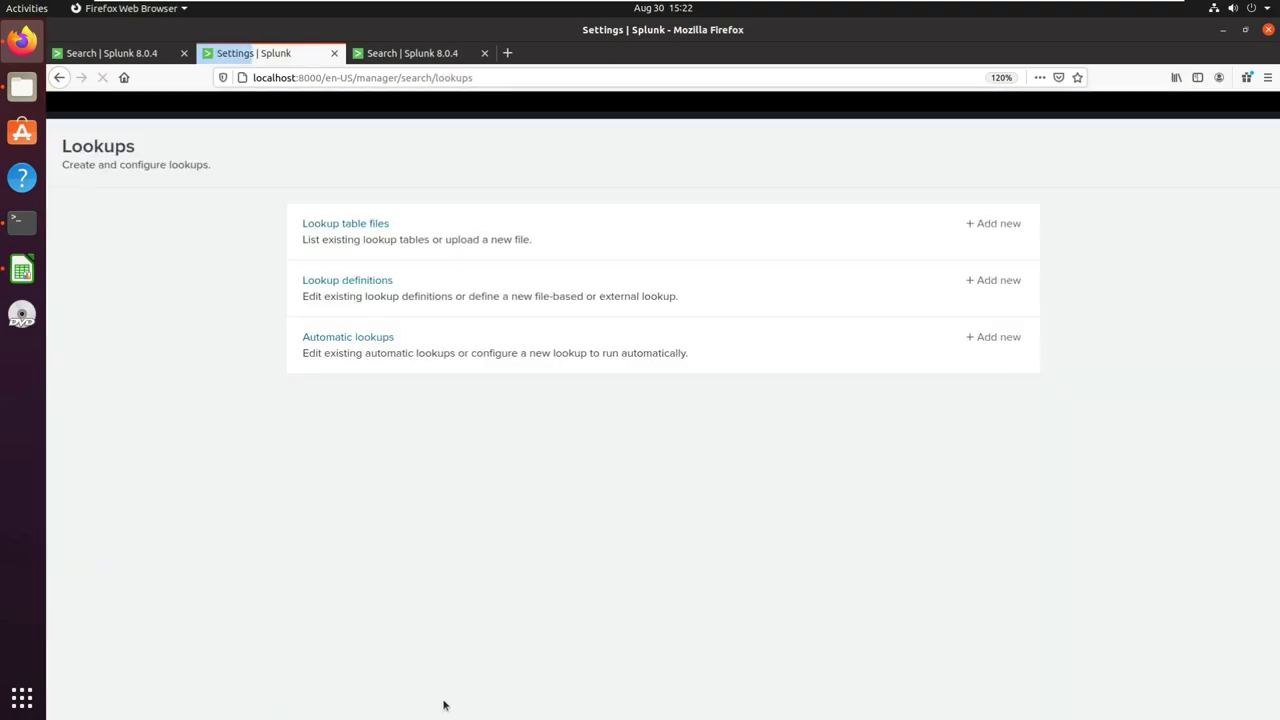
left_click(358, 340)
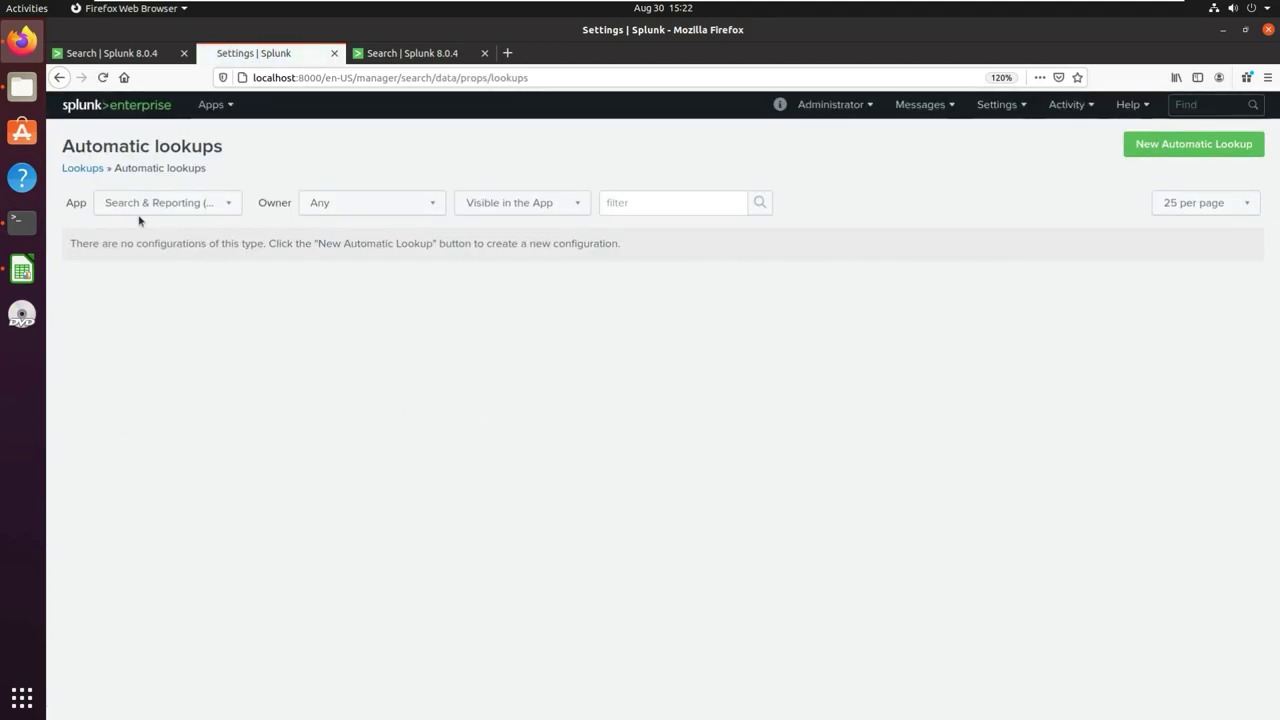
left_click(1189, 146)
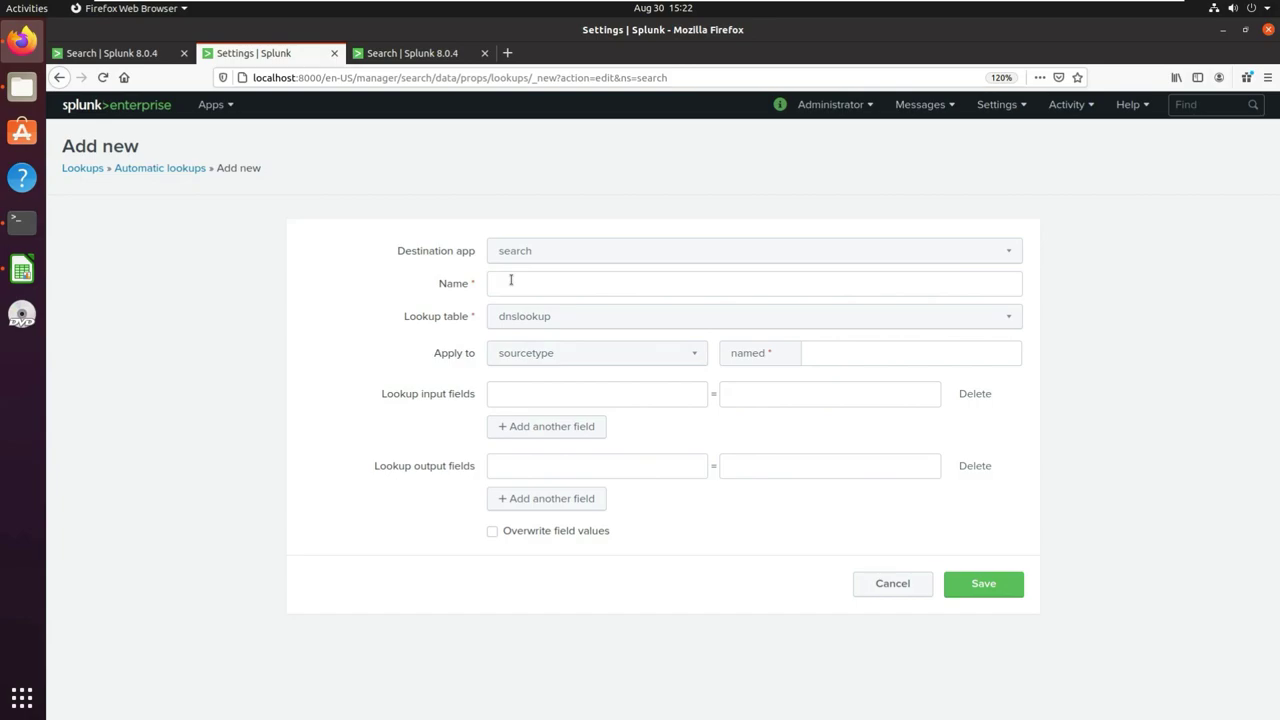
Name the automatic lookup auto_vendors and choose vendors as its lookup table
left_click(510, 281)
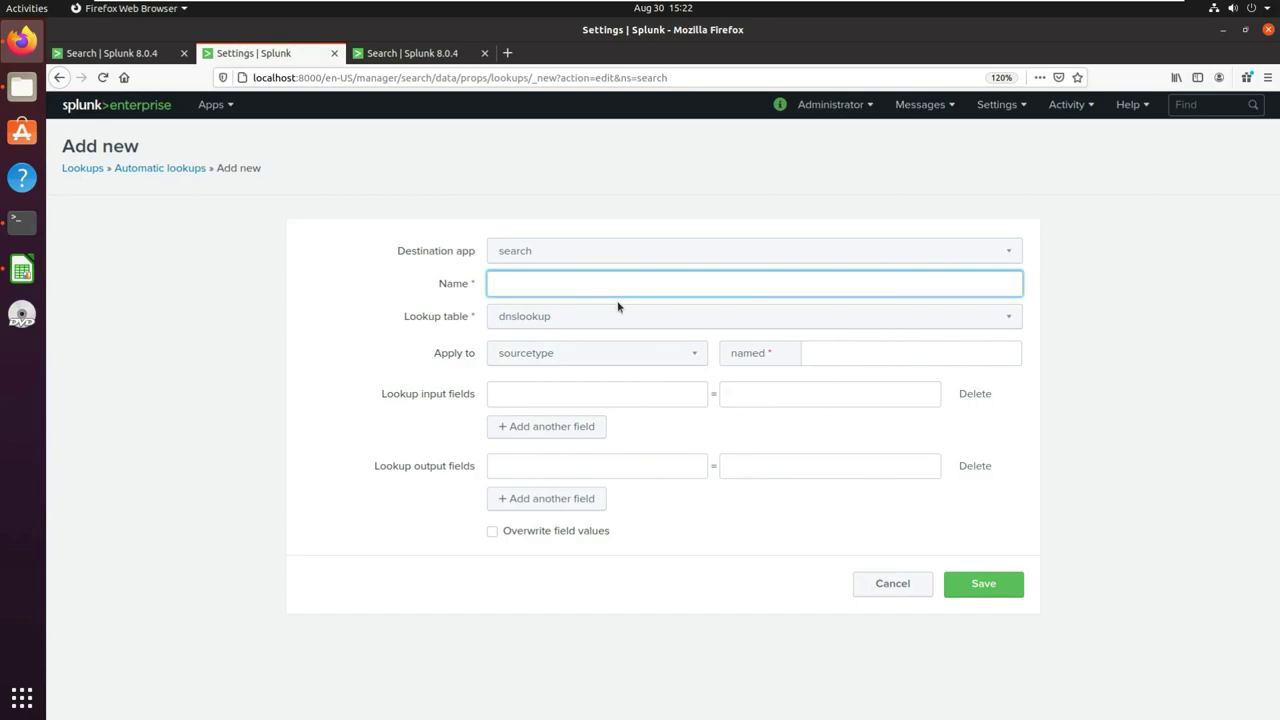
type("Vend")
key("BackSpace")
key("BackSpace")
type("ad")
key("BackSpace")
key("BackSpace")
type("ndors")
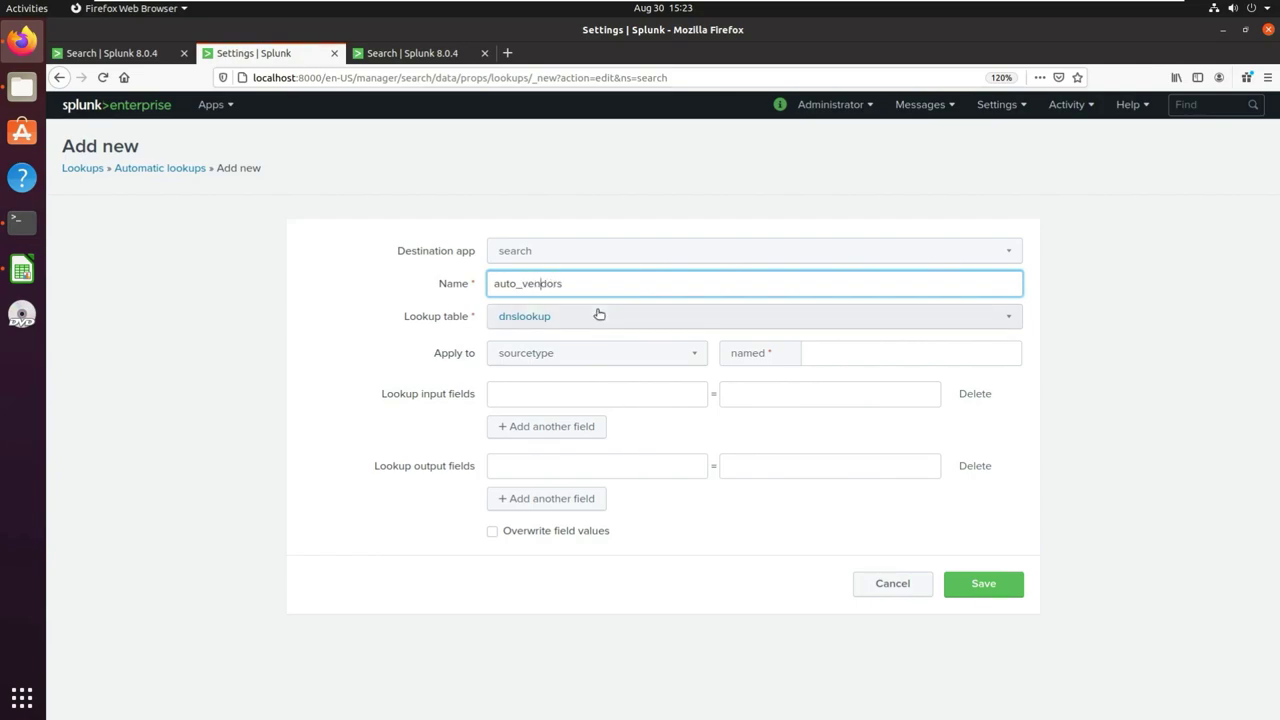
left_click(621, 286)
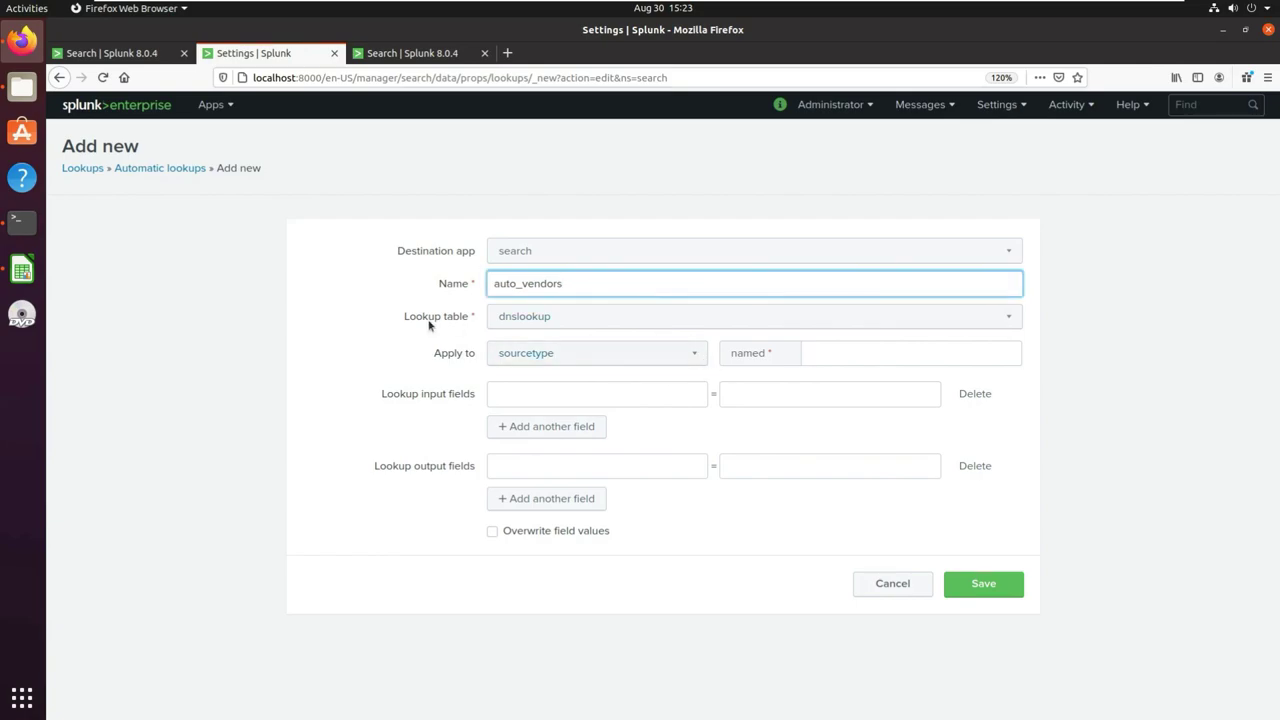
left_click(349, 280)
key("Tab")
left_click(584, 323)
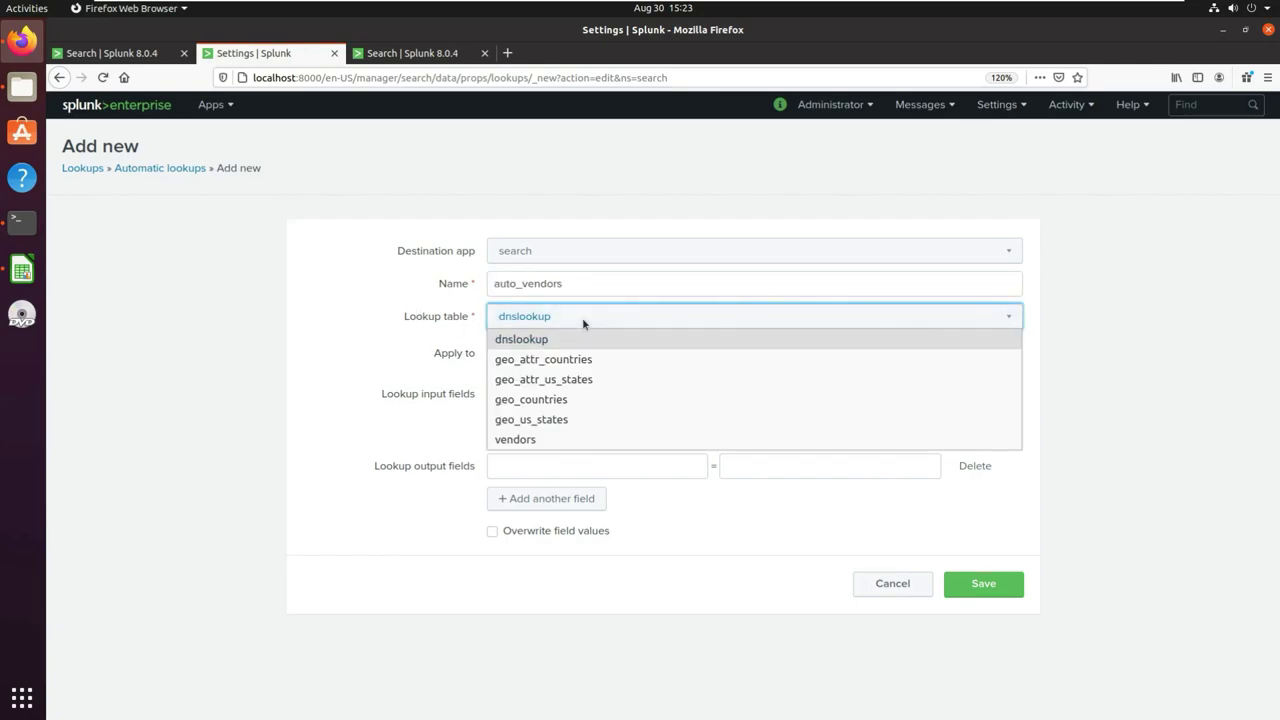
left_click(534, 440)
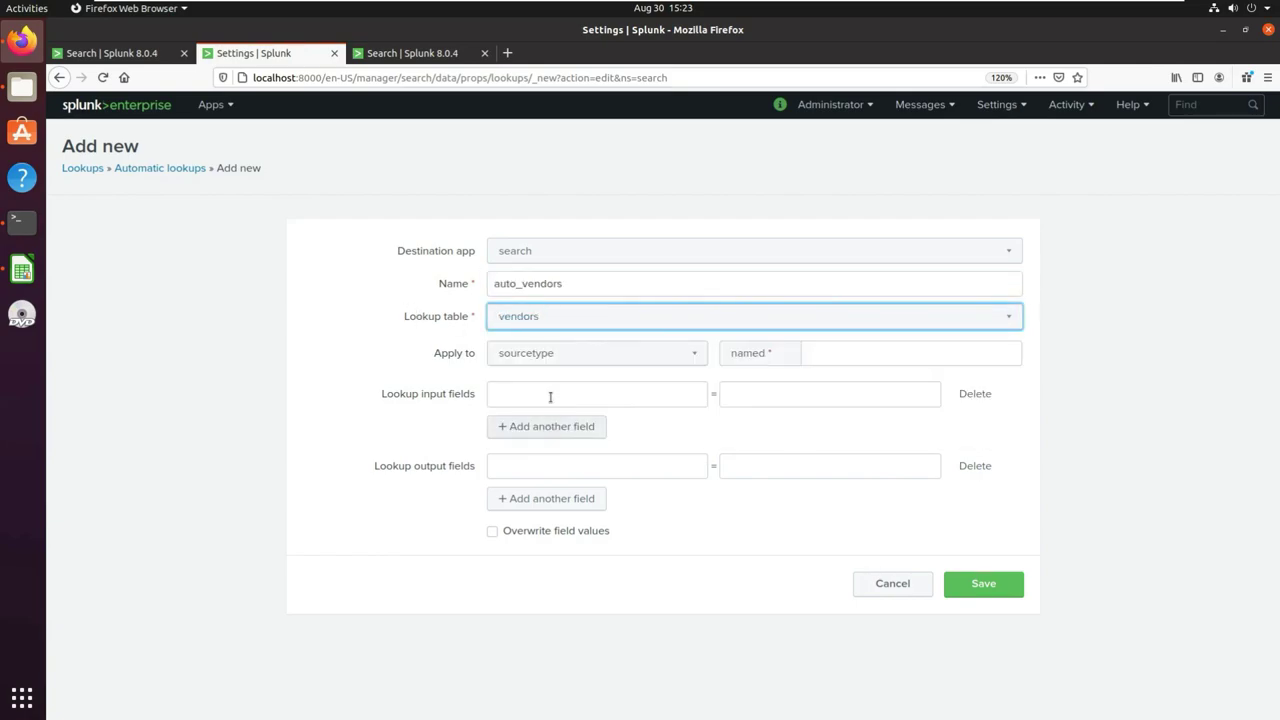
Apply the automatic lookup to the sourcetype named vendor_sales, copying that value from the sourcetype field of the search results
double_click(569, 285)
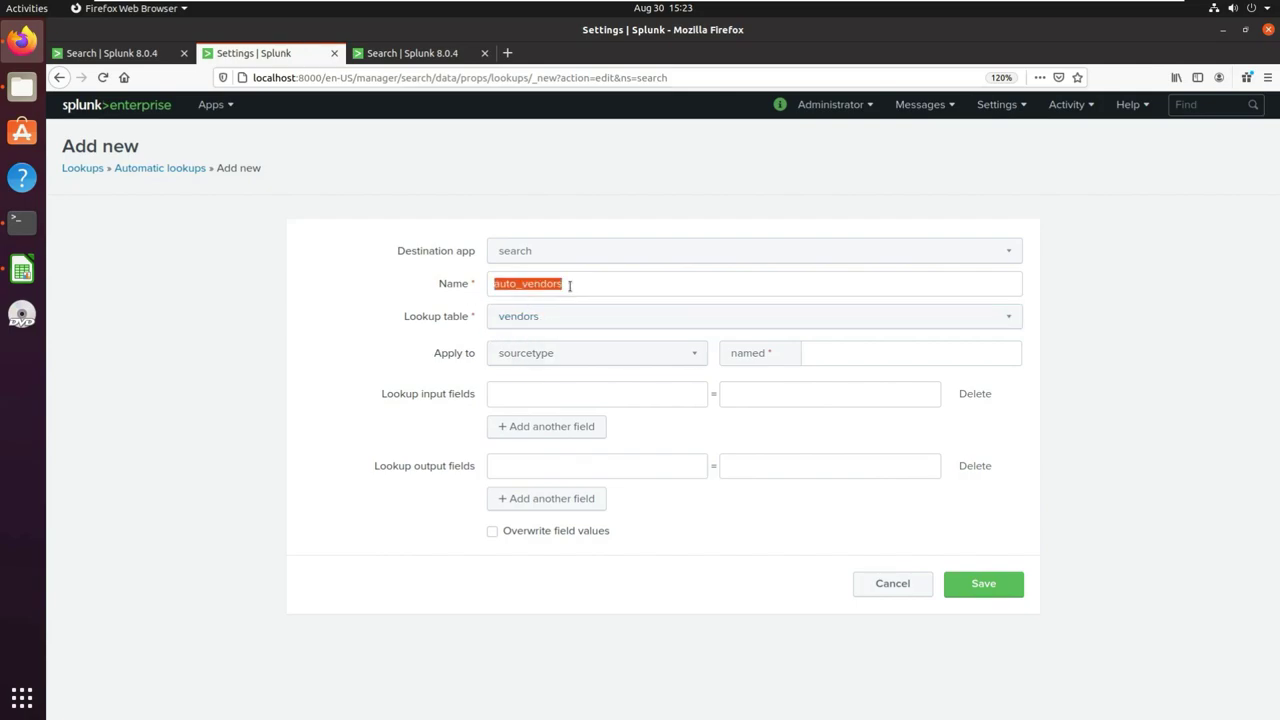
left_click(514, 285)
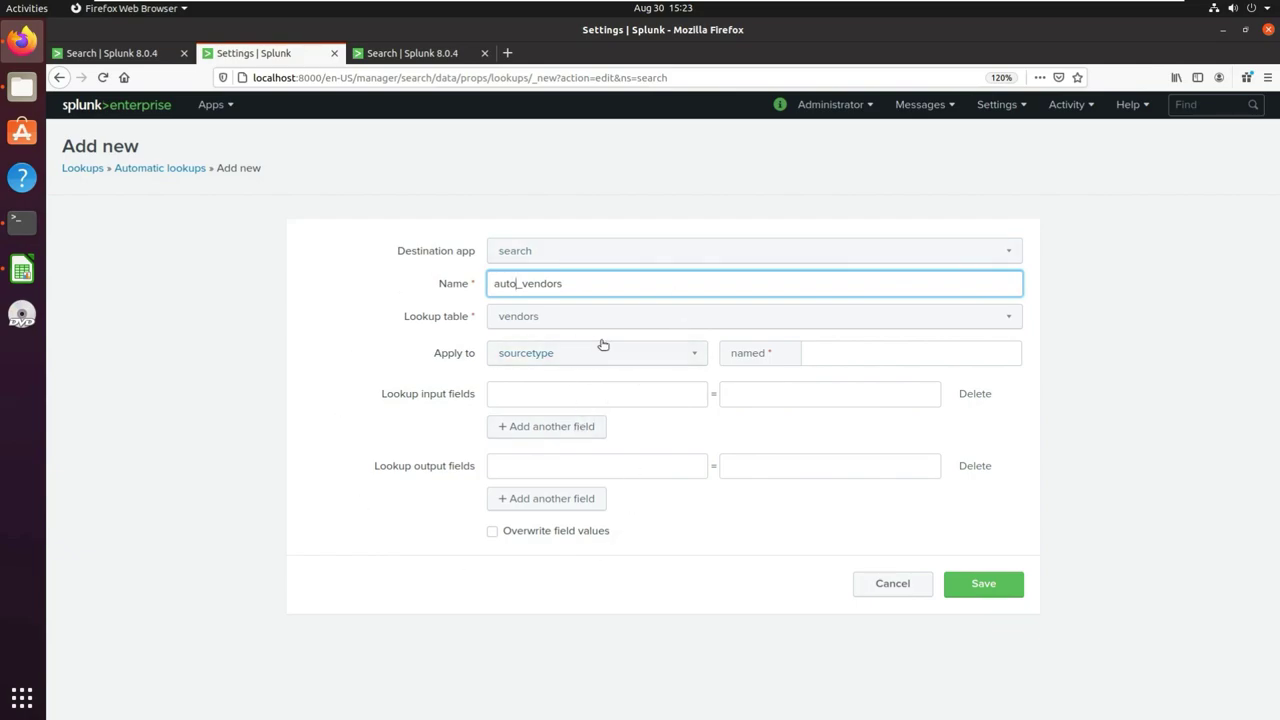
left_click(572, 356)
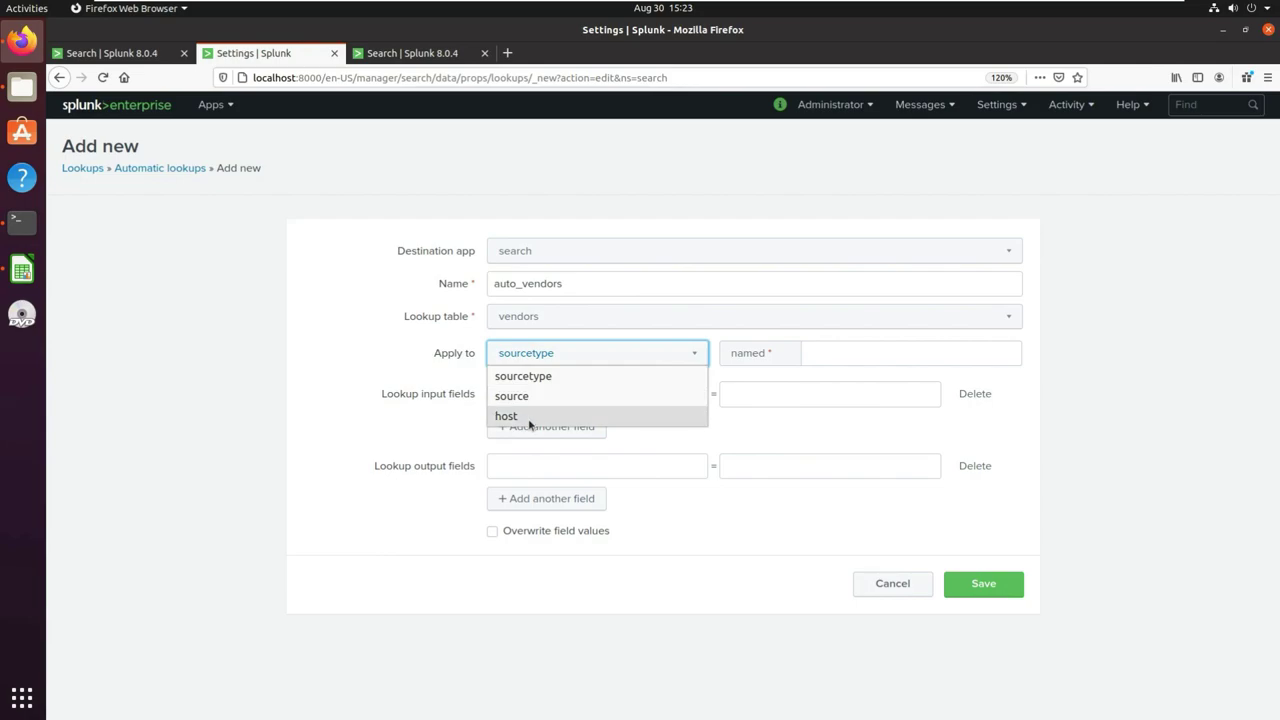
left_click(580, 376)
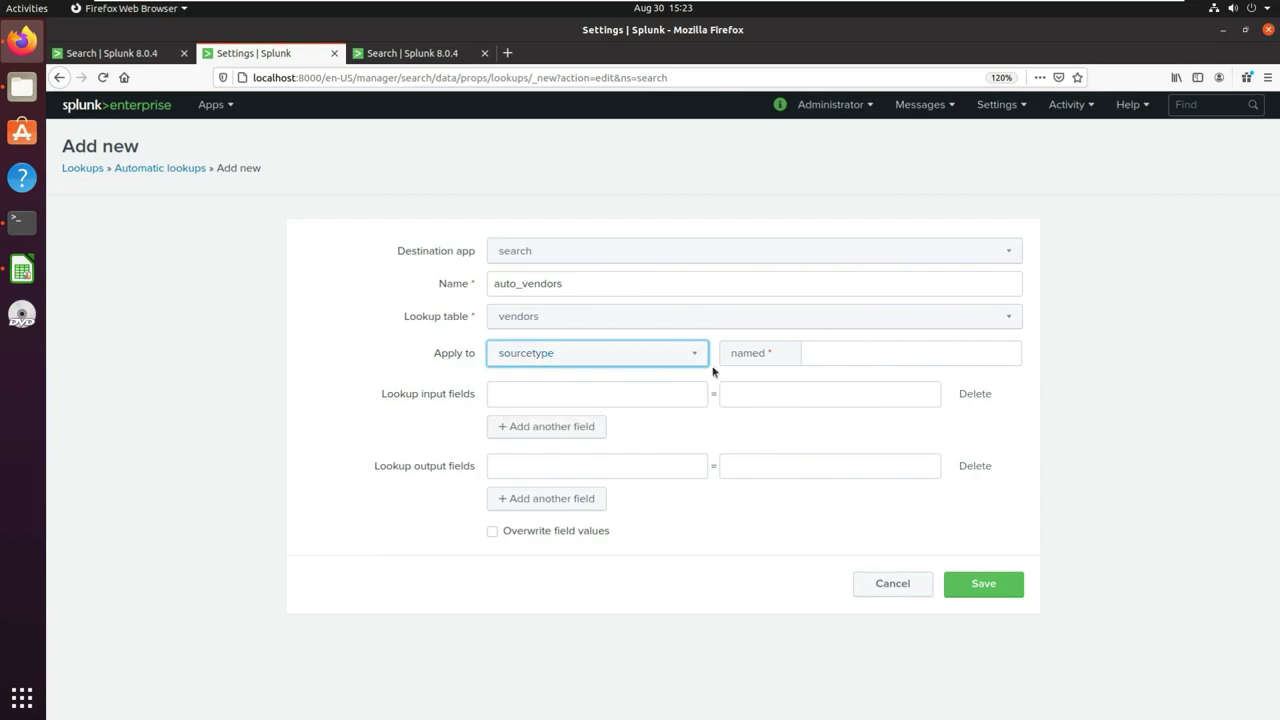
left_click(118, 54)
left_click(98, 460)
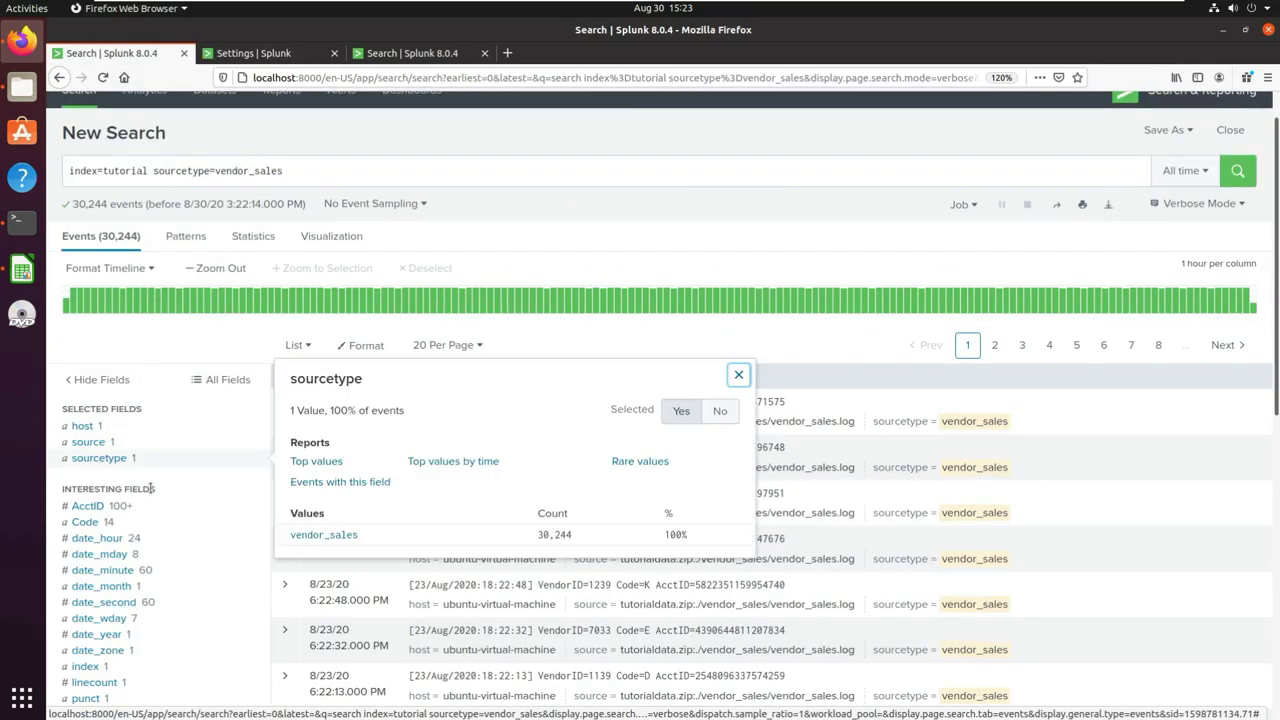
left_click_drag(358, 535, 289, 535)
key("ctrl+c")
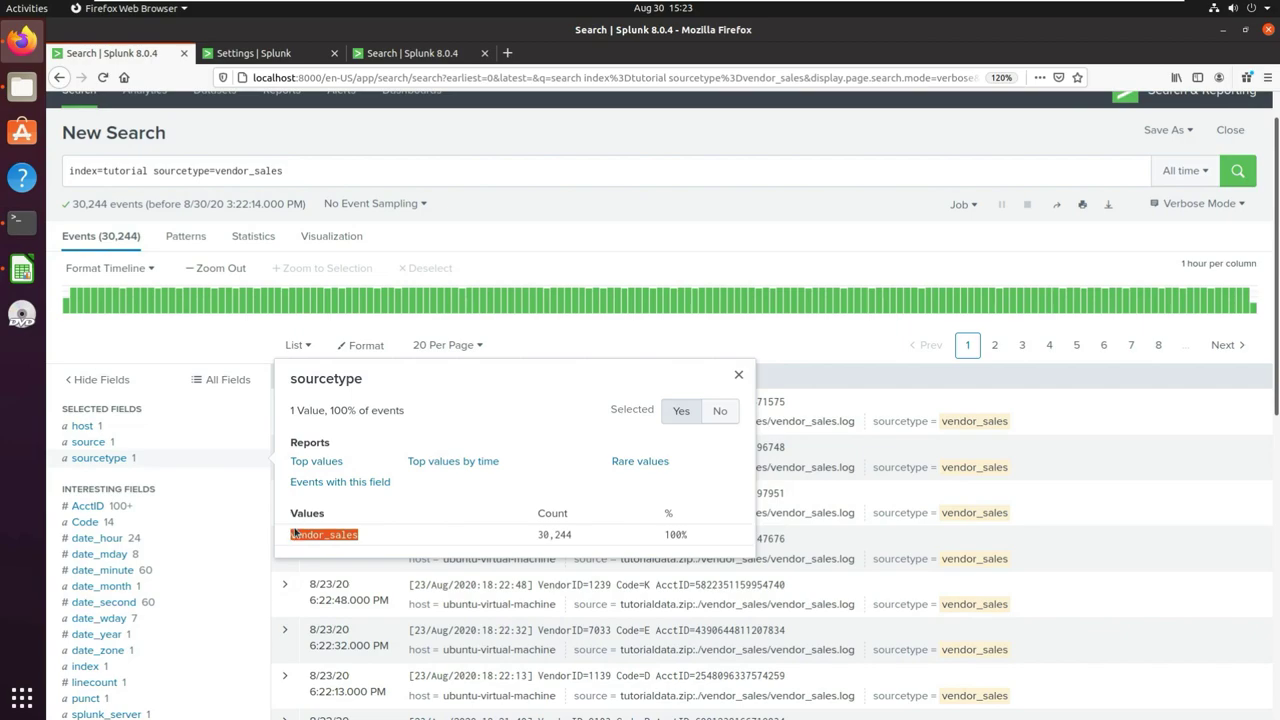
left_click(280, 57)
left_click(853, 352)
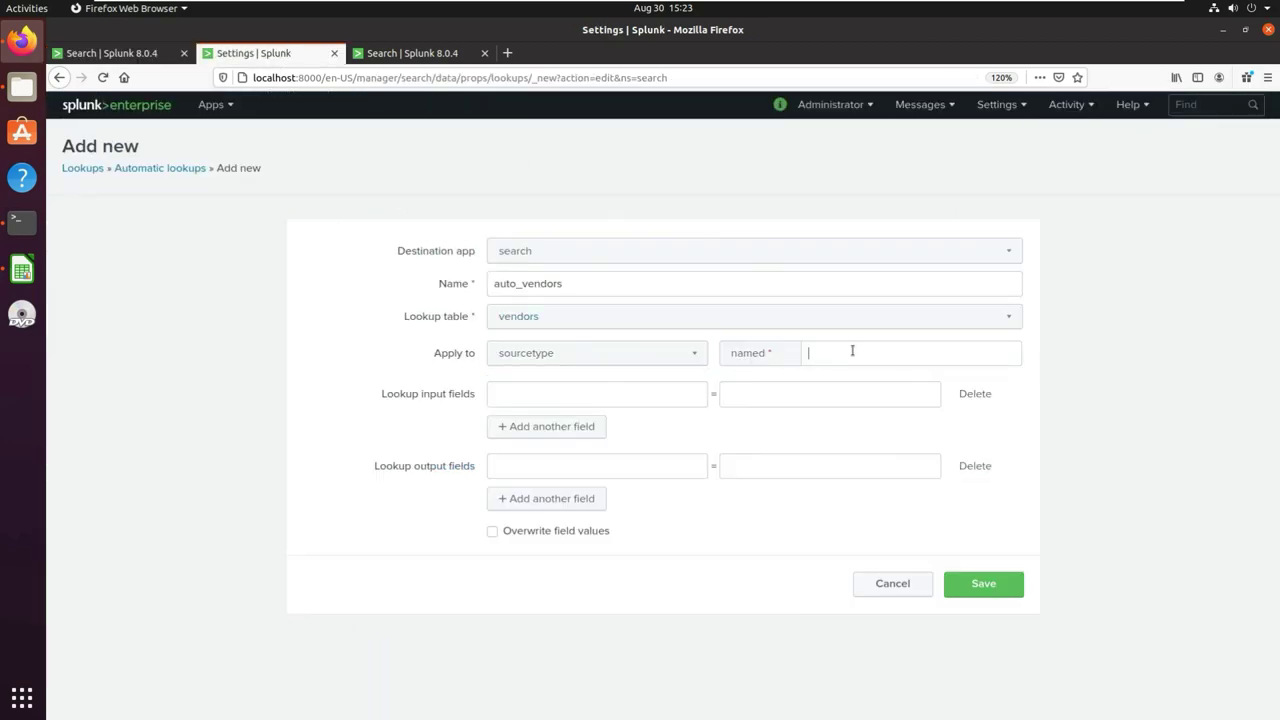
key("ctrl+v")
left_click(606, 374)
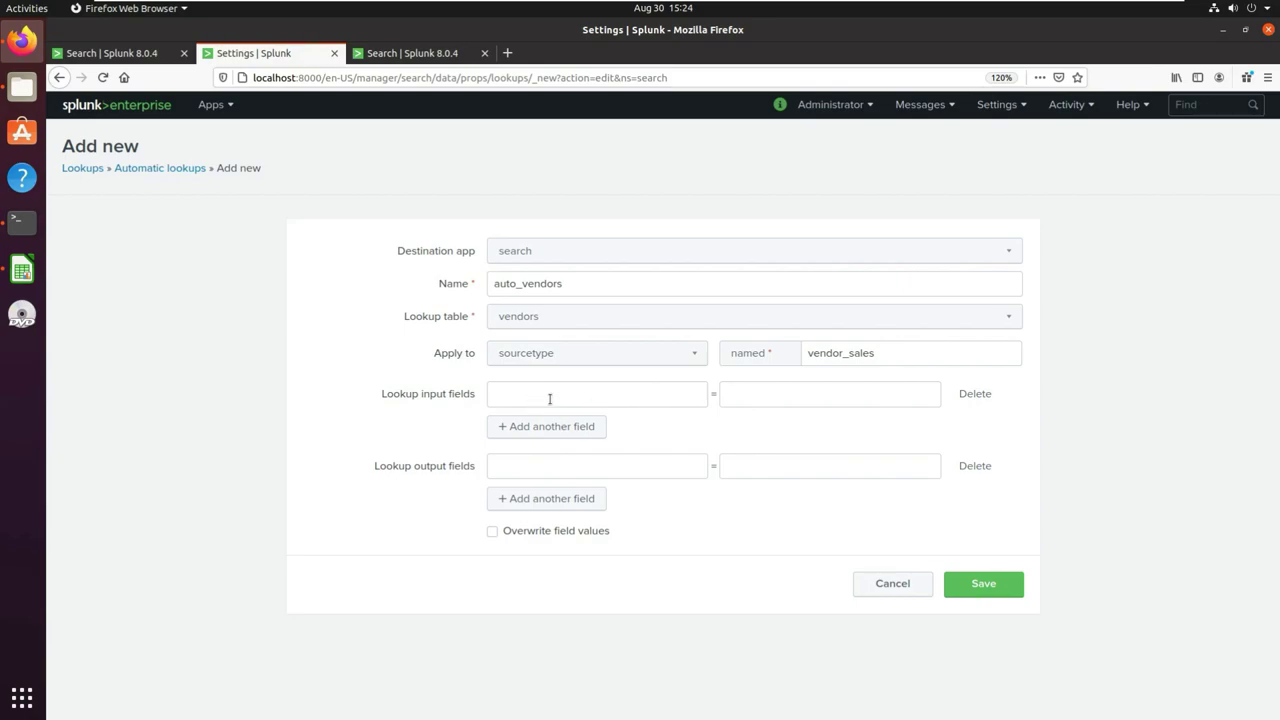
Map the lookup input field VendorID to the event field VendorID, copying the name from the vendors.csv column heading
left_click(411, 57)
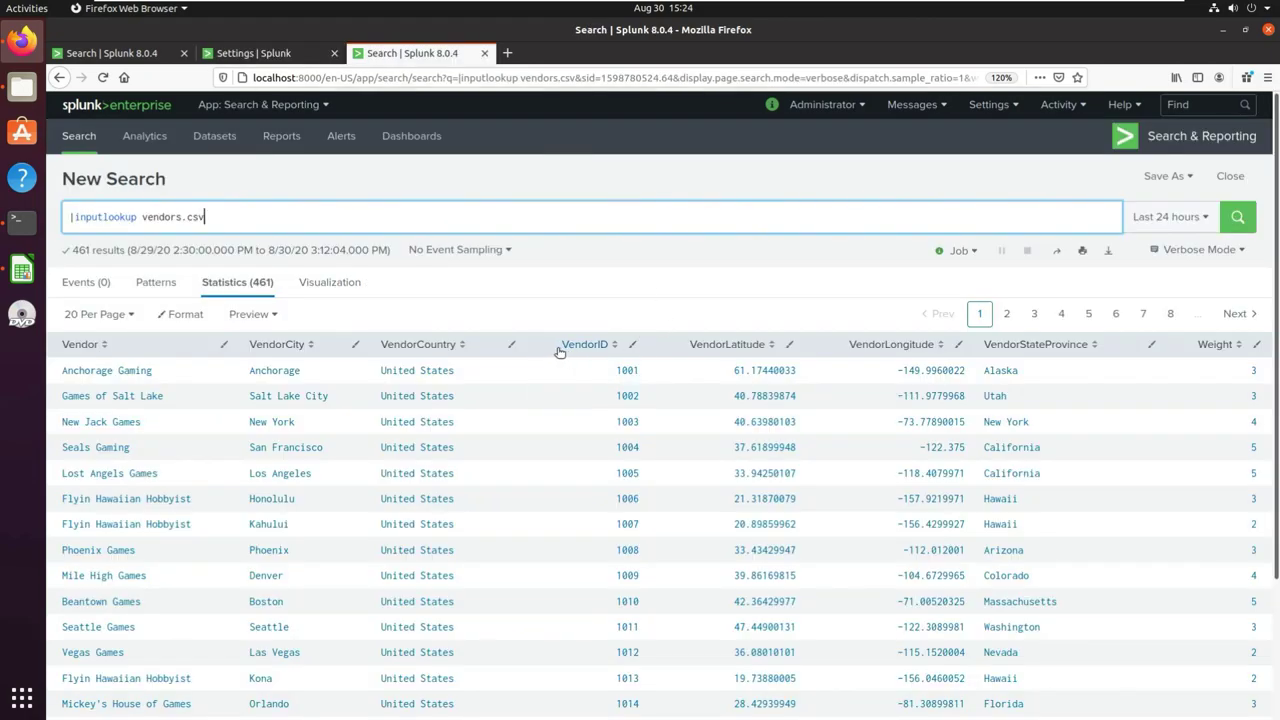
left_click_drag(557, 346, 607, 348)
key("ctrl+c")
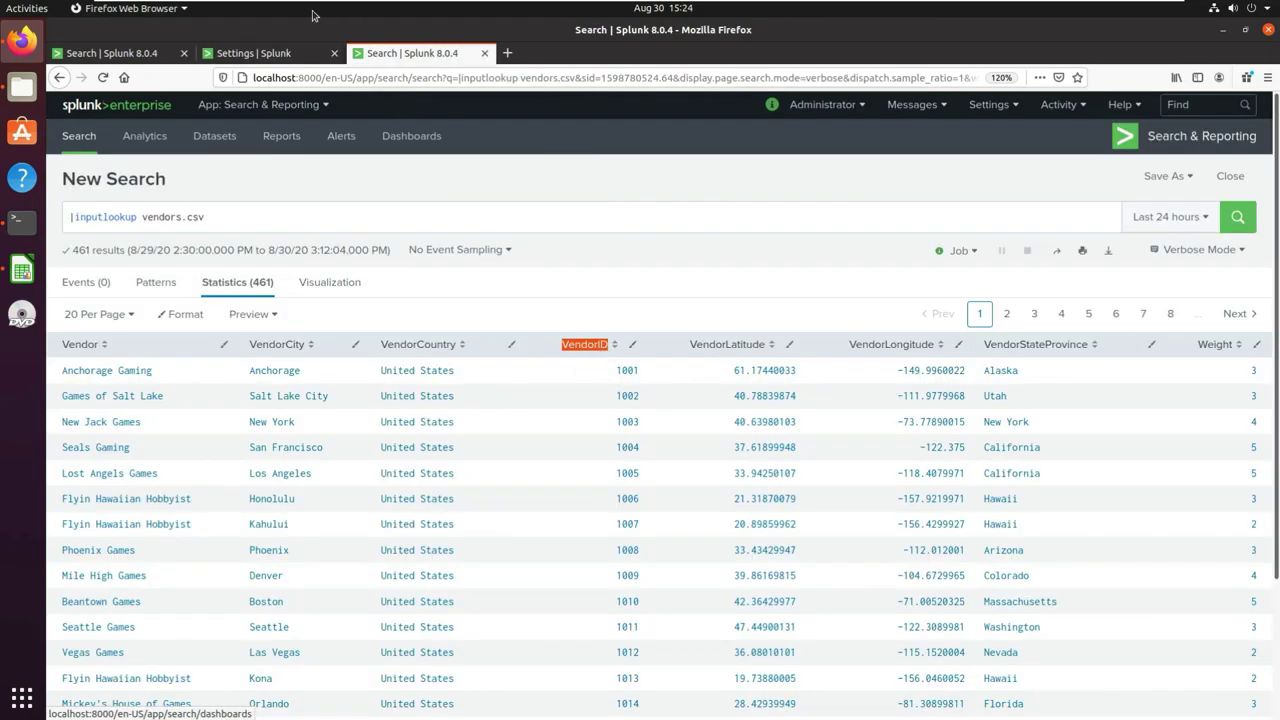
left_click(253, 53)
left_click(549, 393)
key("ctrl+v")
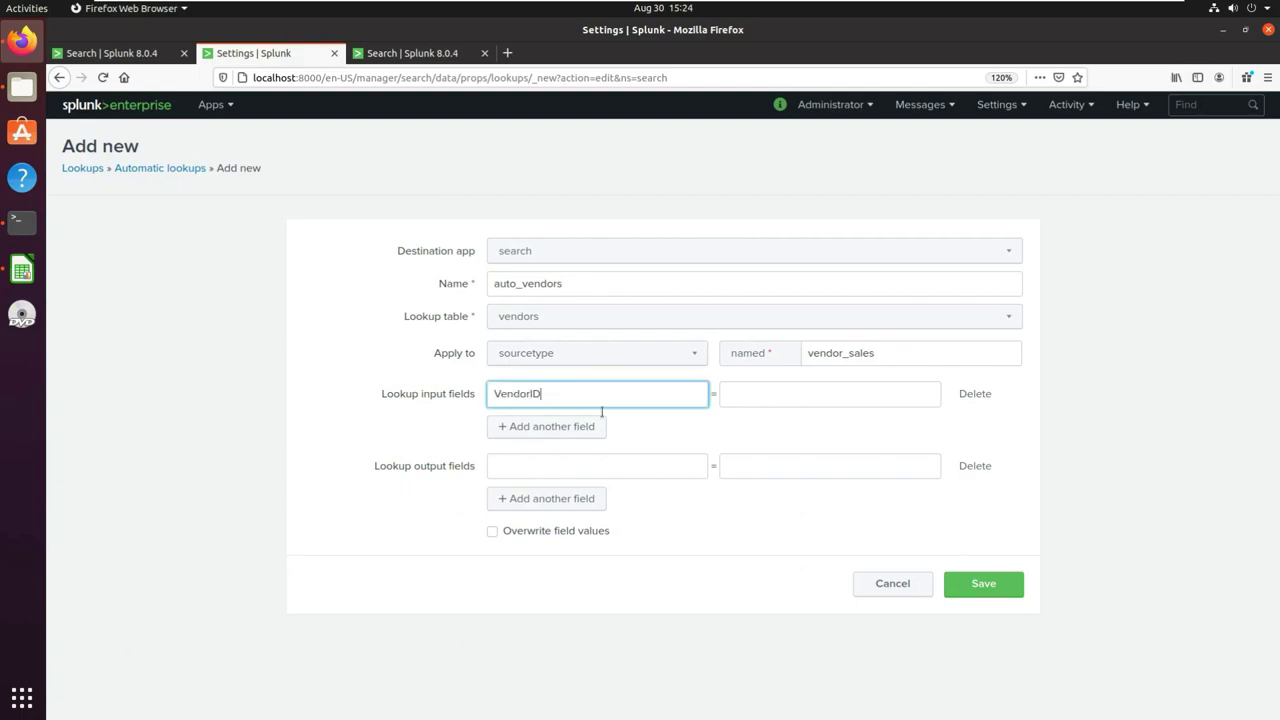
left_click(808, 393)
key("ctrl+v")
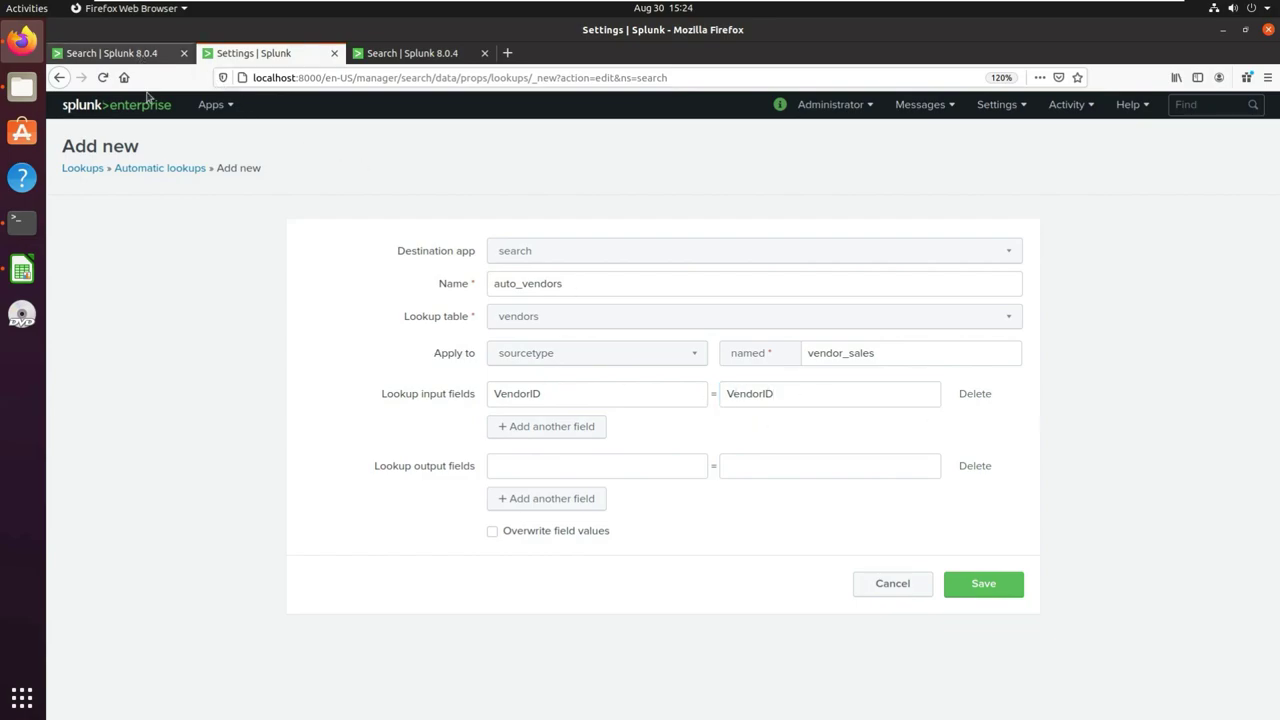
left_click(110, 53)
left_click(845, 338)
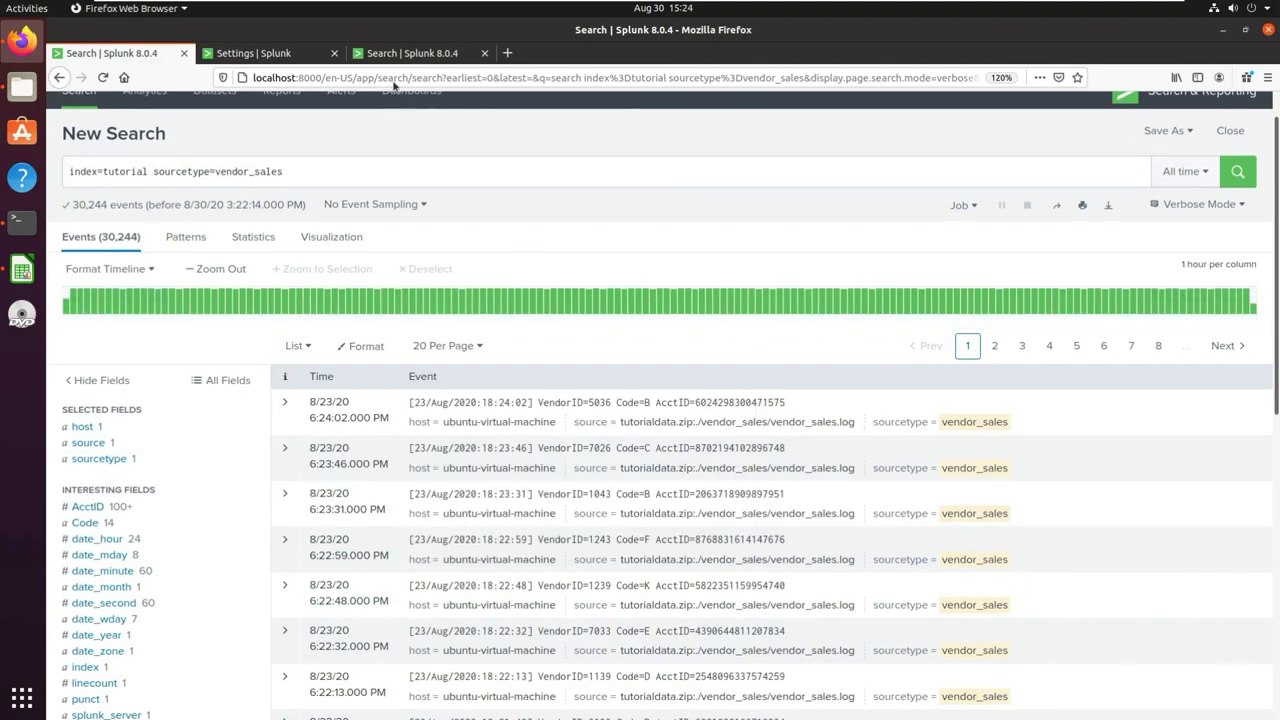
left_click(390, 55)
left_click(300, 56)
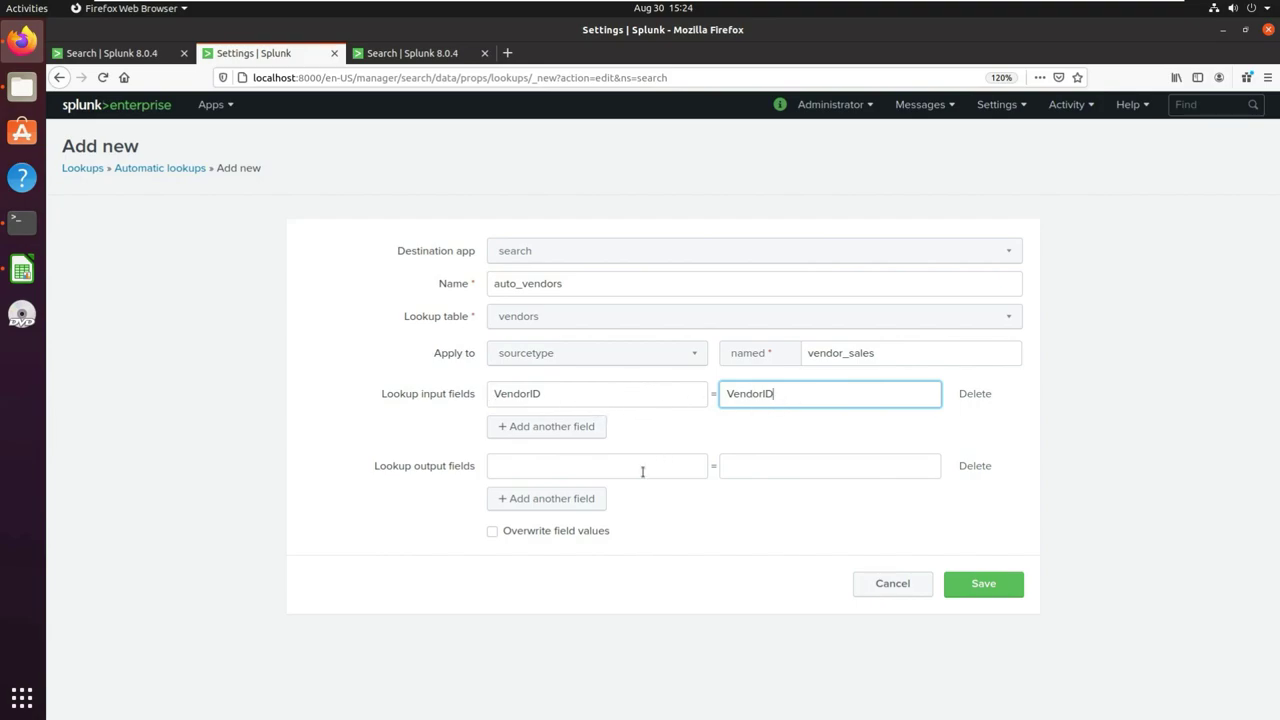
Map the first lookup output field, Vendor, to the event field name Vendor_Name
left_click(562, 471)
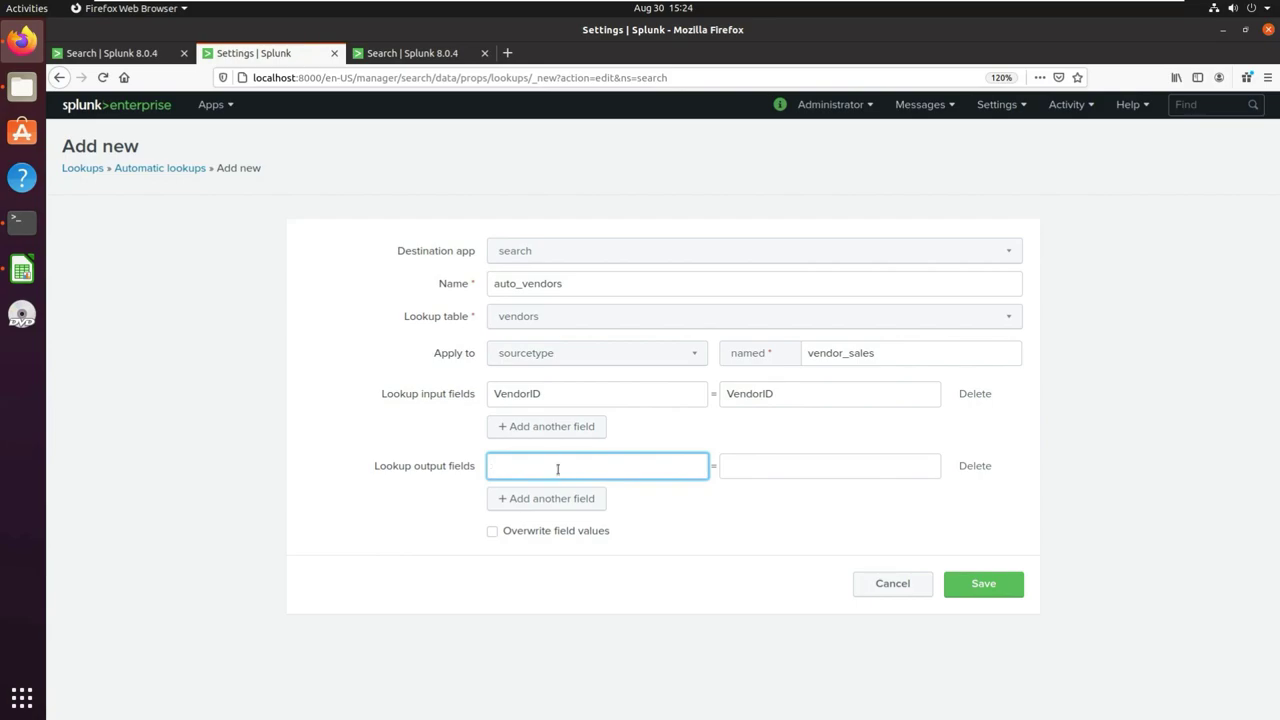
left_click(410, 53)
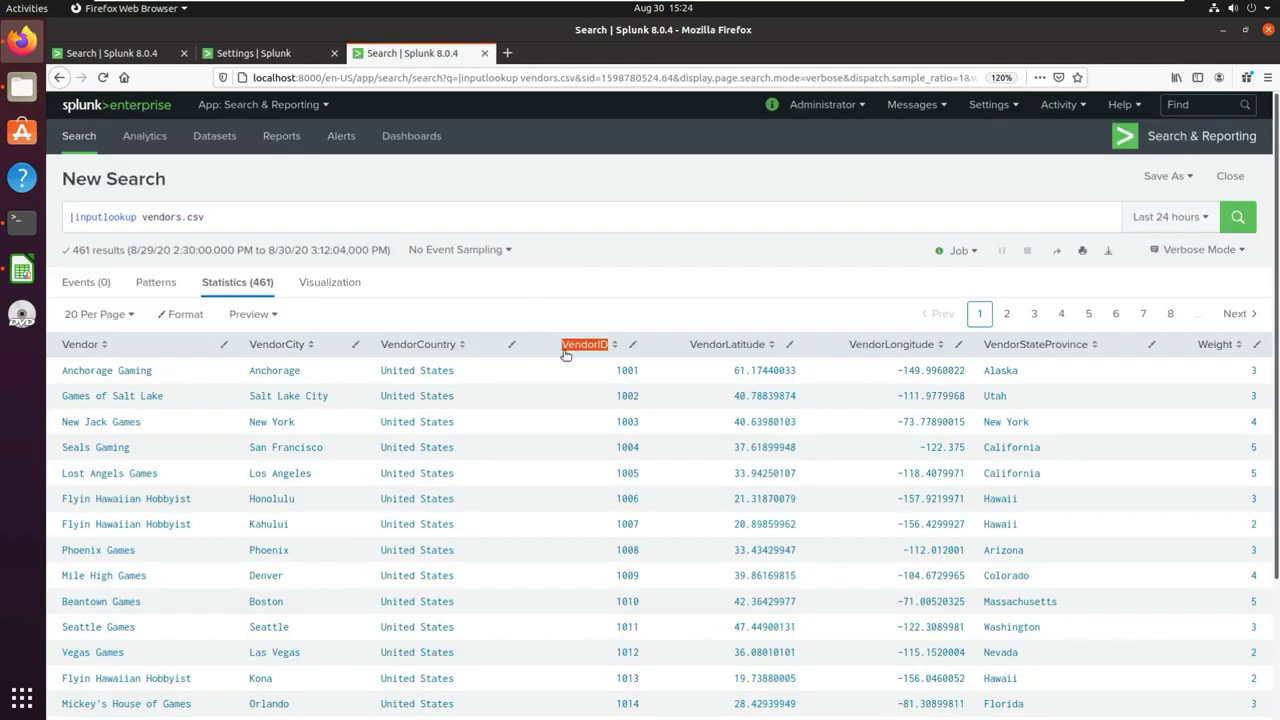
left_click(82, 346)
left_click(335, 319)
left_click_drag(60, 345, 101, 352)
key("ctrl+c")
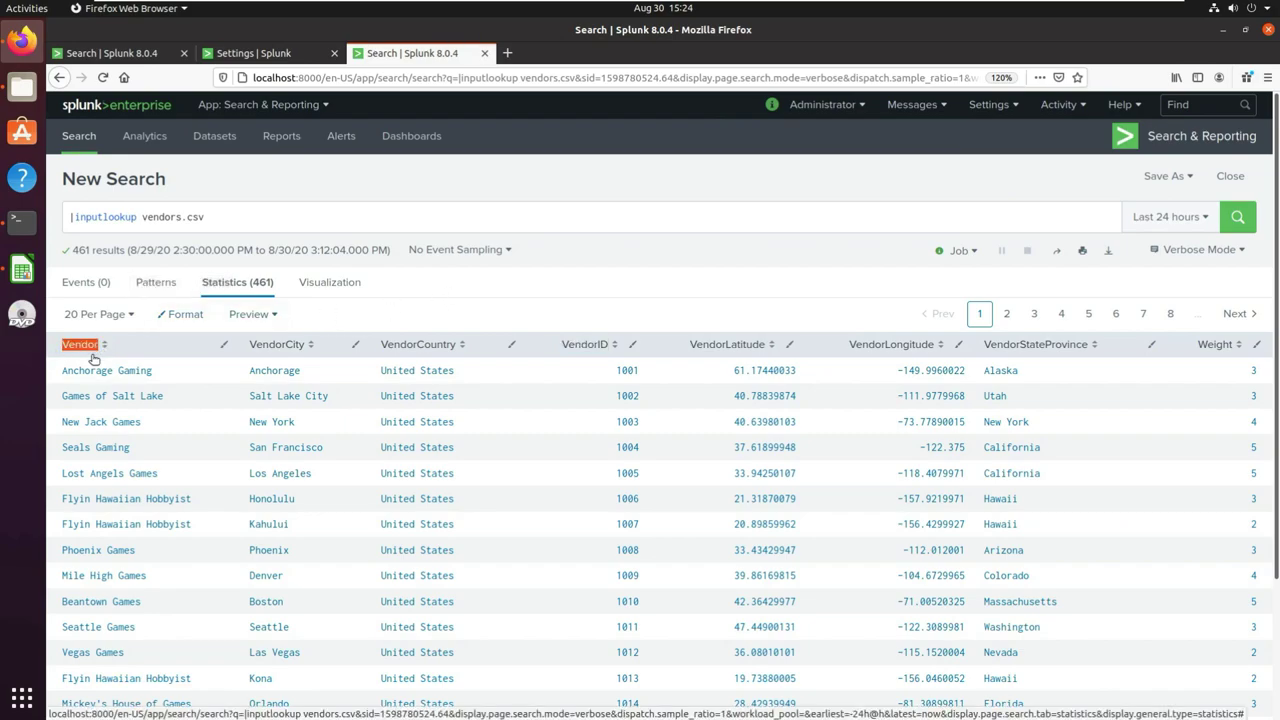
left_click(252, 53)
key("ctrl+v")
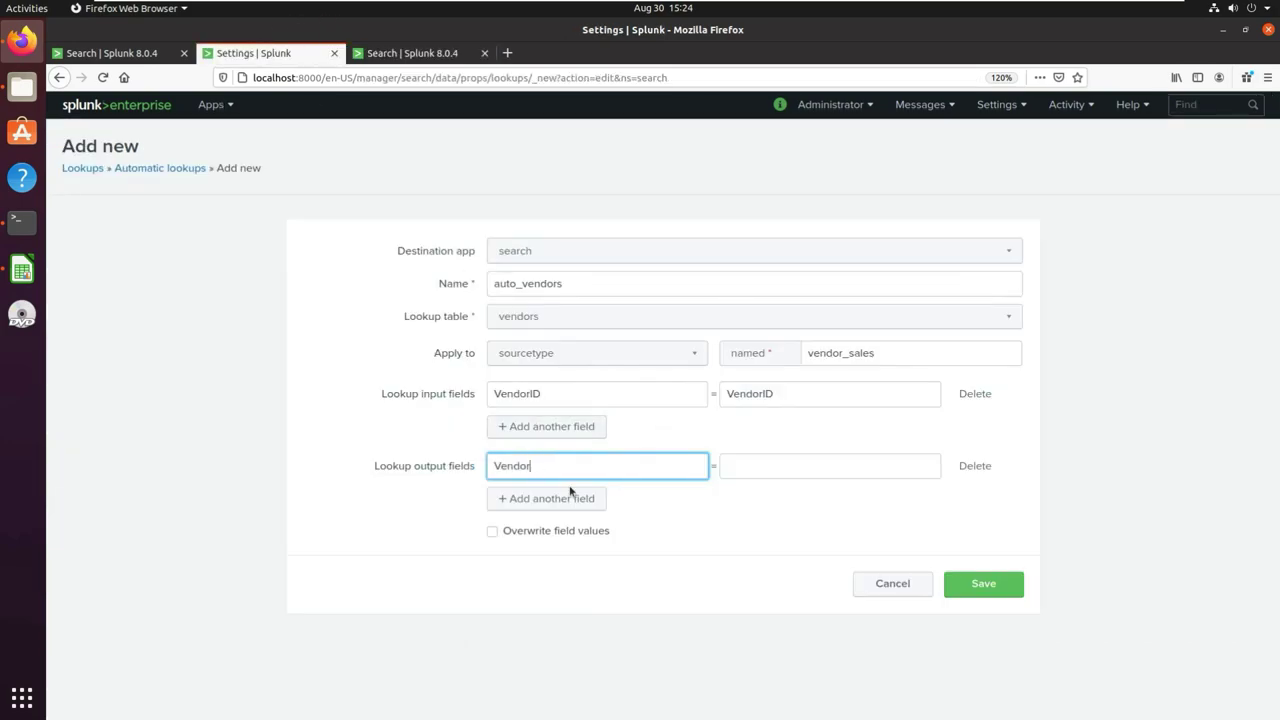
left_click(760, 467)
key("ctrl+v")
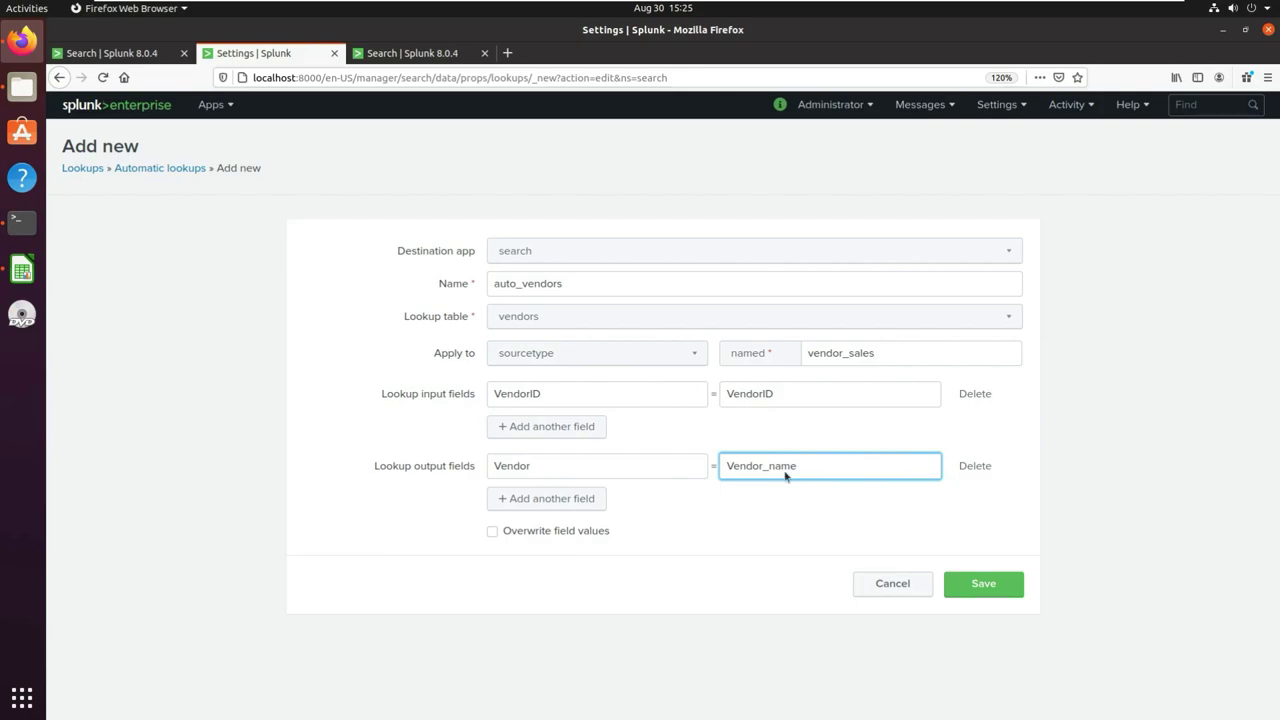
left_click(775, 466)
key("BackSpace")
type("N")
Add a second lookup output field that maps VendorCity to Vendor_City
left_click(566, 502)
left_click(362, 56)
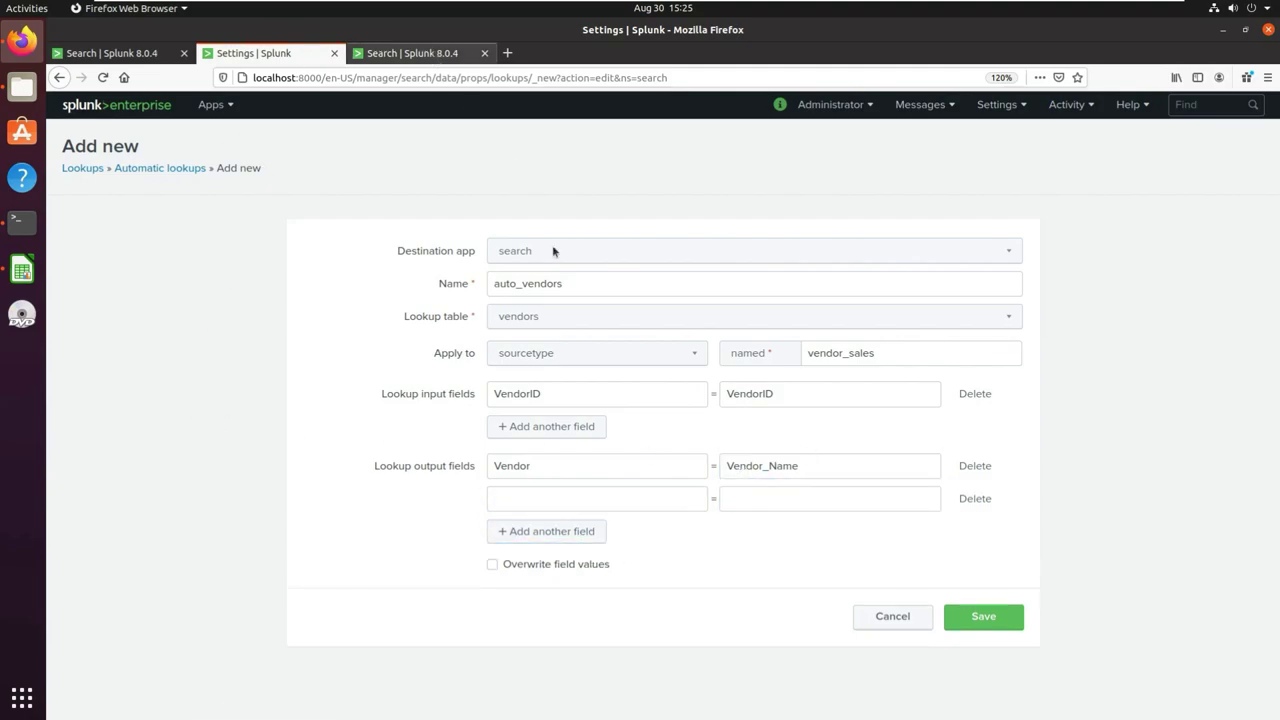
left_click_drag(302, 350, 309, 352)
key("ctrl+c")
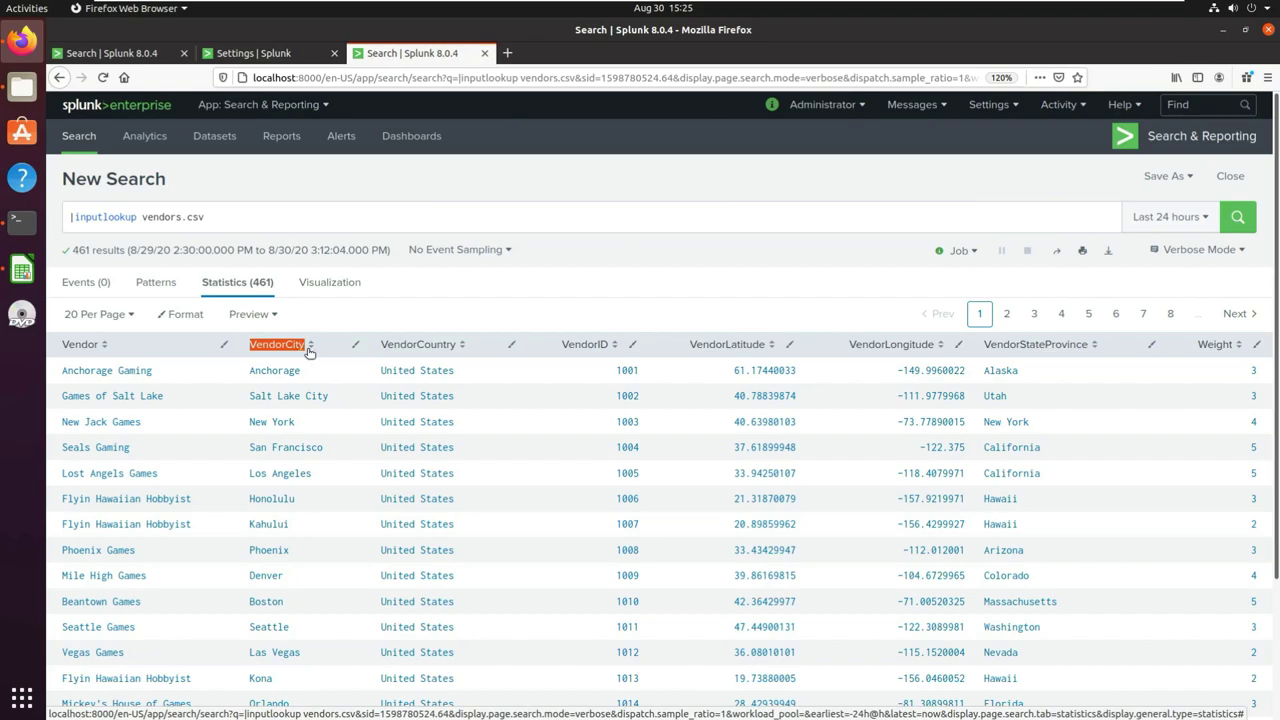
left_click(258, 56)
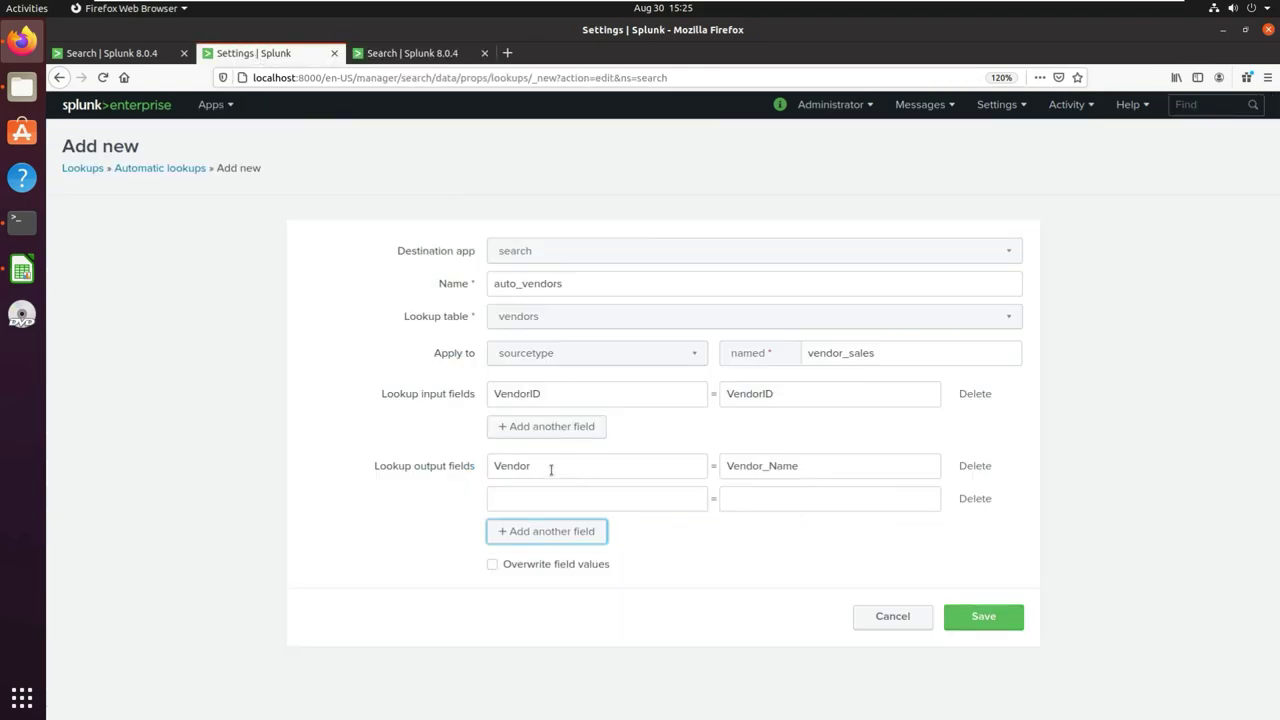
left_click(522, 499)
key("ctrl+v")
left_click(763, 500)
key("ctrl+v")
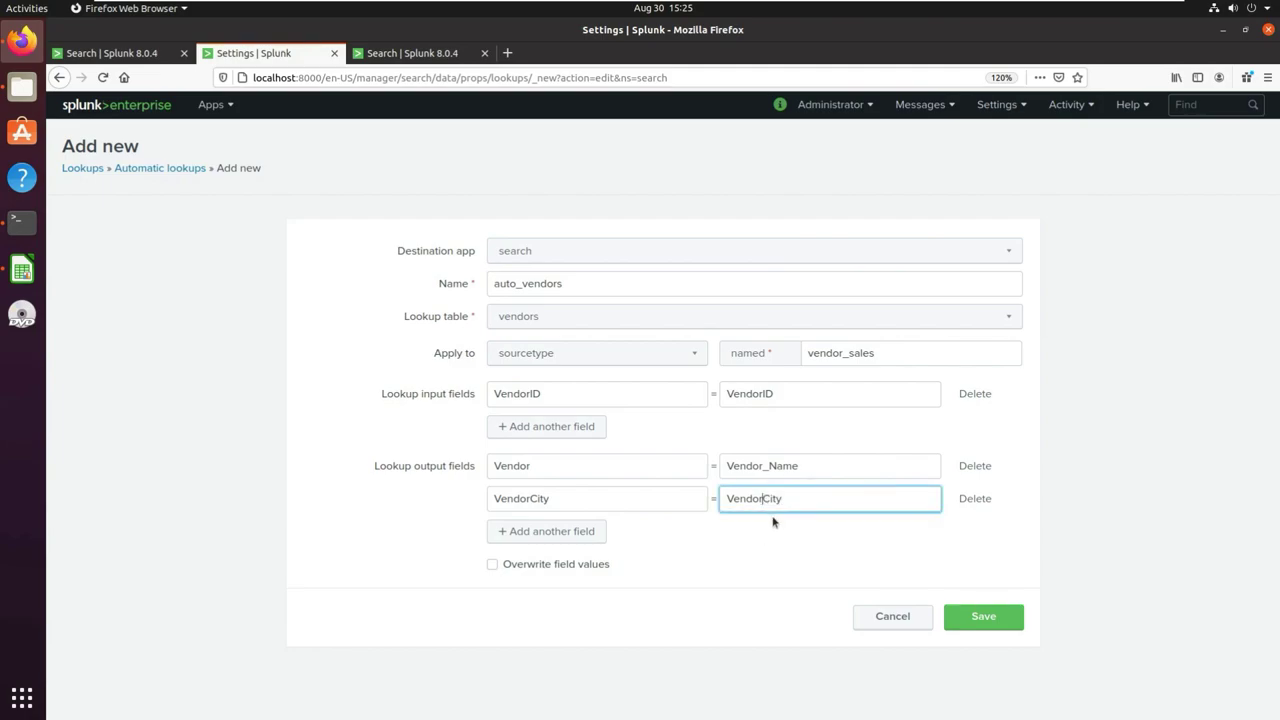
type("_")
Add a third lookup output field that maps VendorCountry to Vendor_Country
left_click(548, 531)
left_click(411, 52)
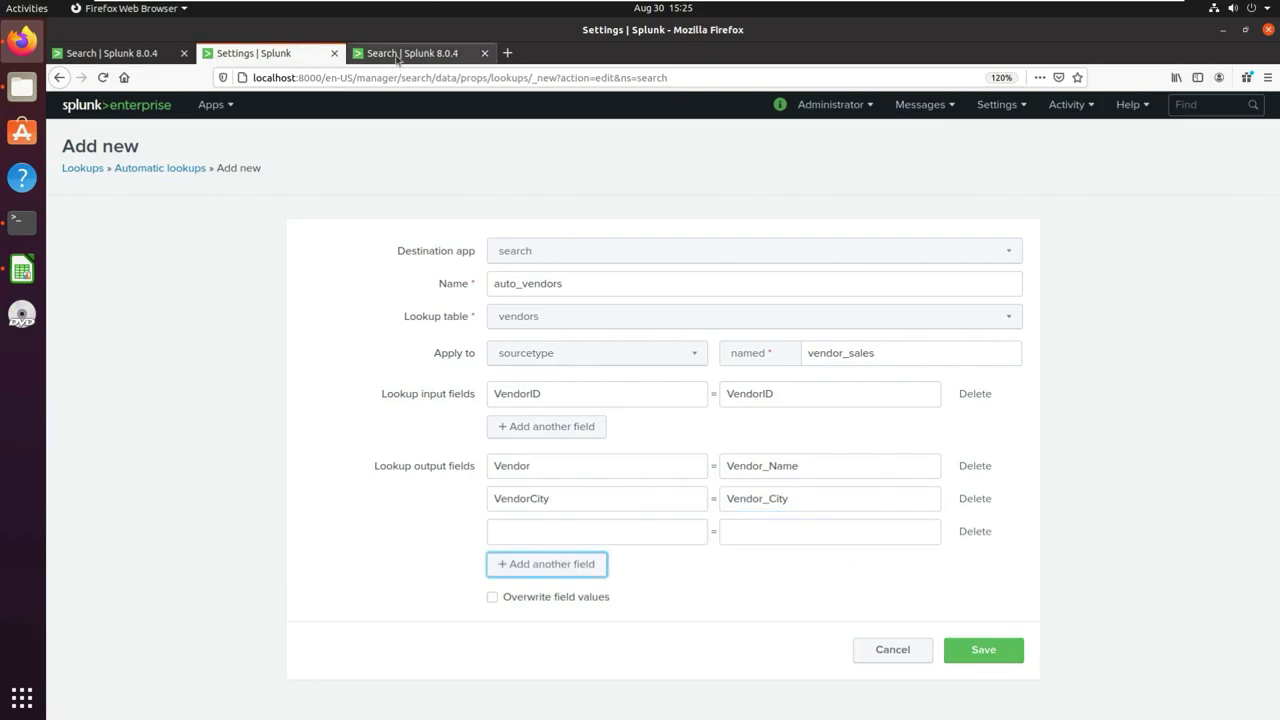
left_click_drag(385, 347, 452, 353)
left_click(450, 350)
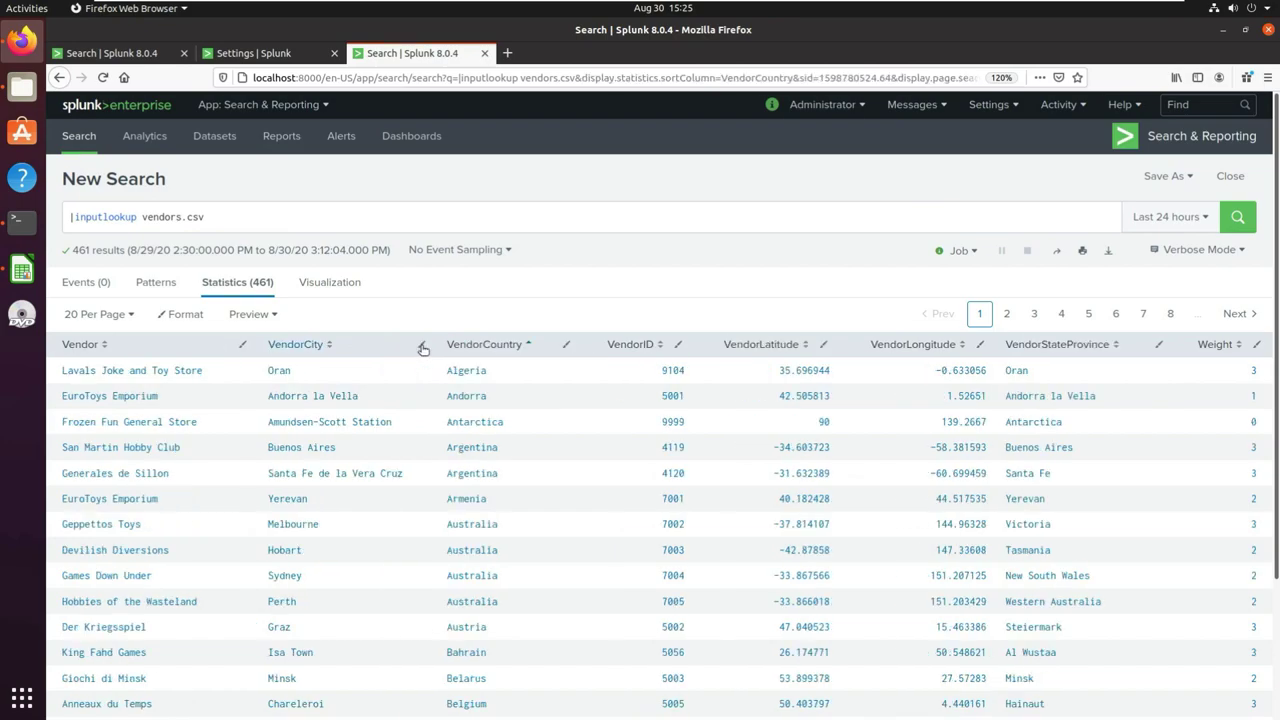
left_click(278, 60)
left_click(573, 525)
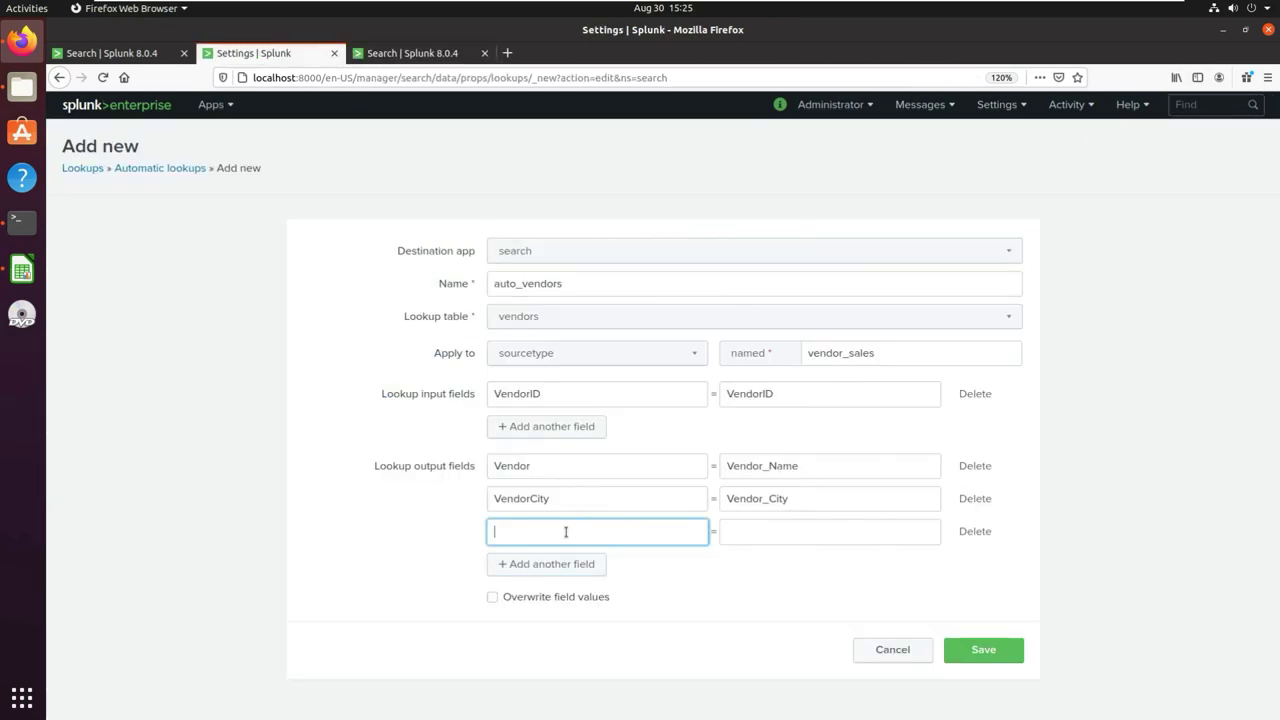
type("VendorCity")
left_click(757, 531)
key("ctrl+v")
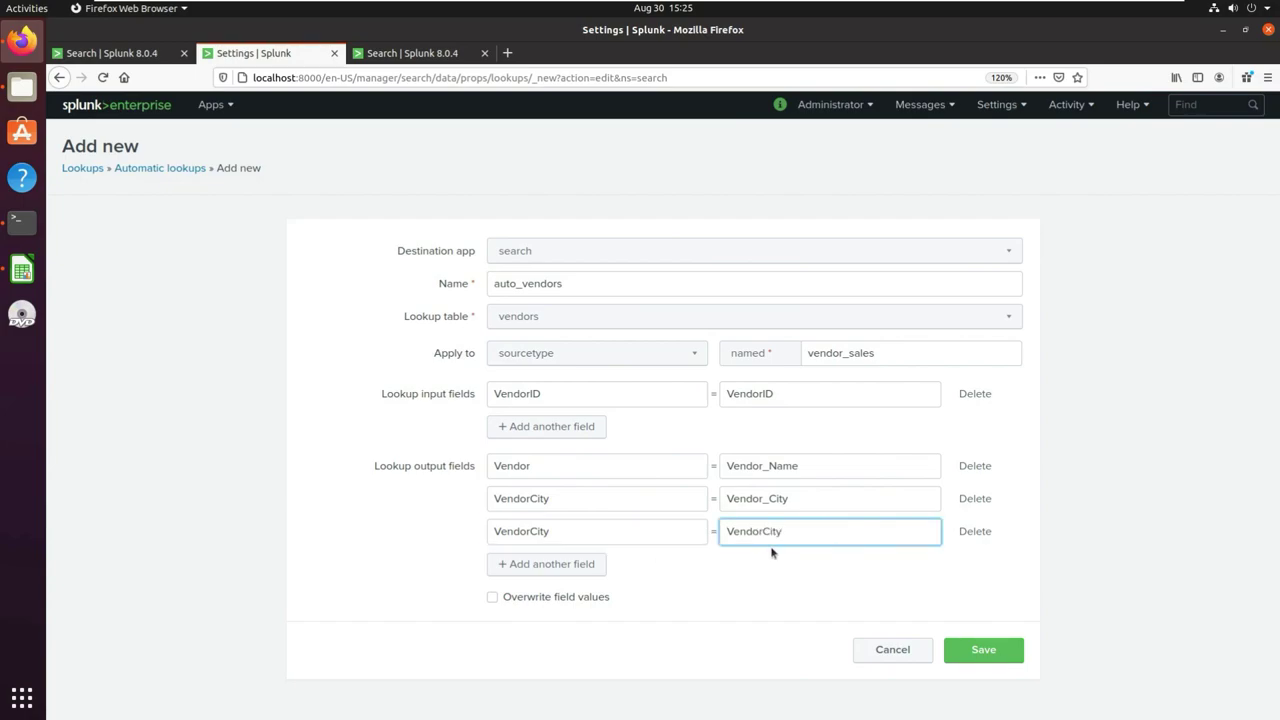
left_click(767, 546)
type("_")
key("Delete")
key("Delete")
type("Country")
left_click_drag(529, 531, 574, 531)
type("Count")
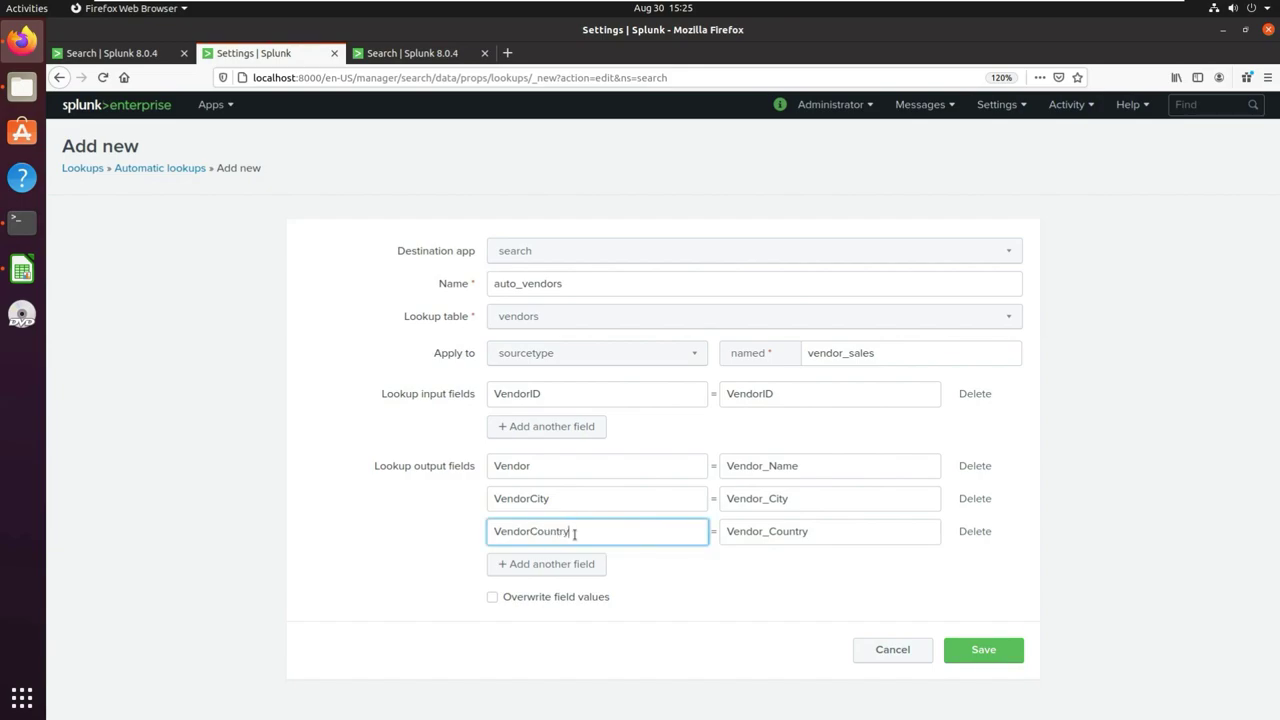
Save the automatic lookup with overwriting of field values enabled, and review its definition in the automatic lookups list
left_click(420, 53)
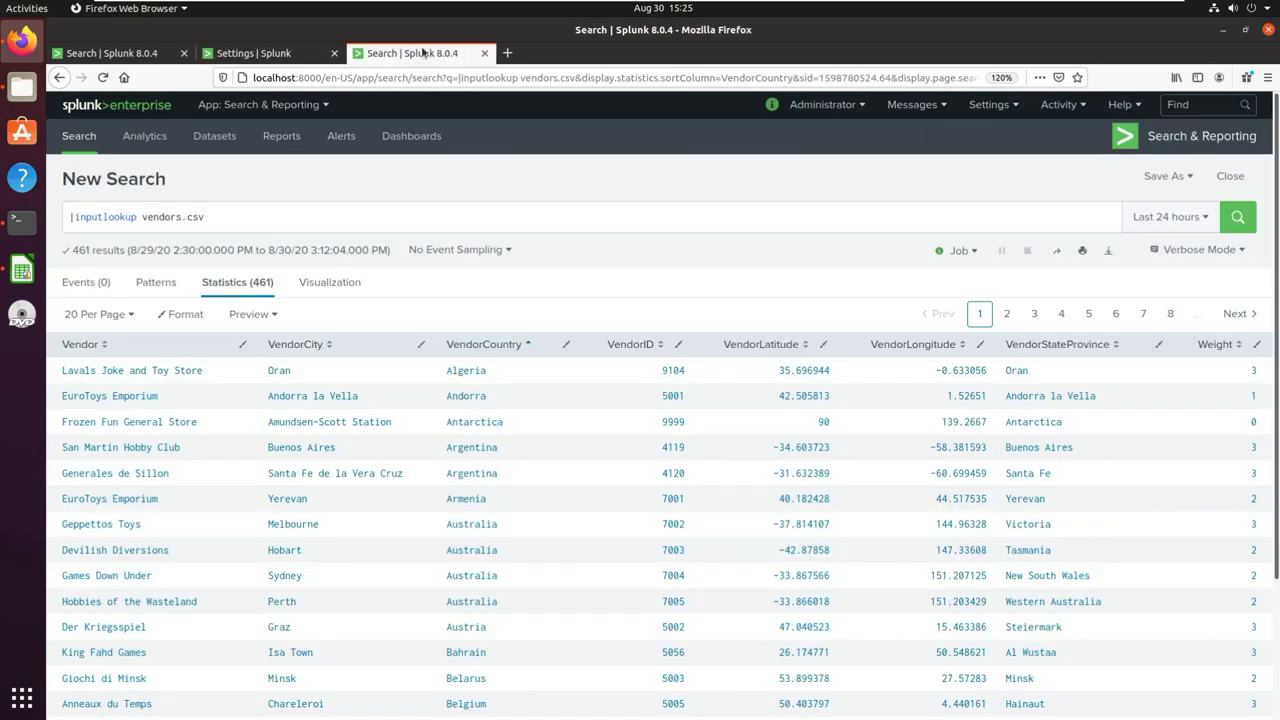
left_click(258, 53)
left_click(560, 597)
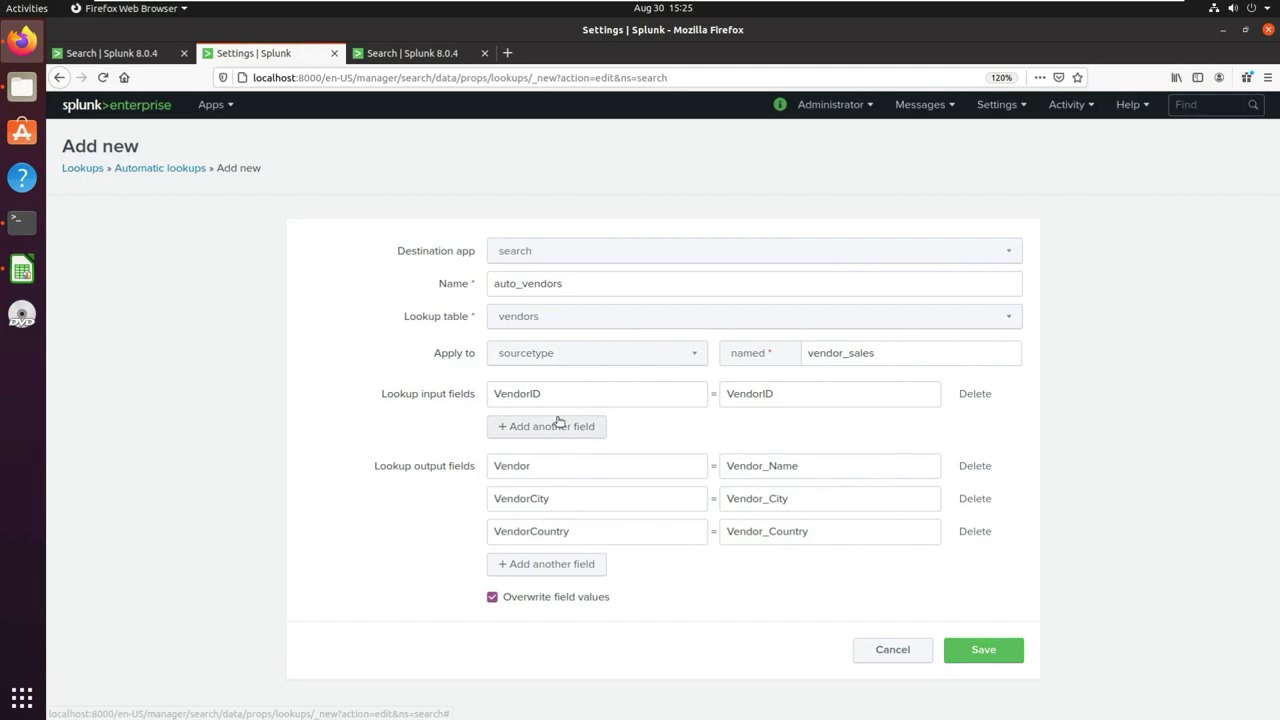
left_click_drag(491, 394, 637, 394)
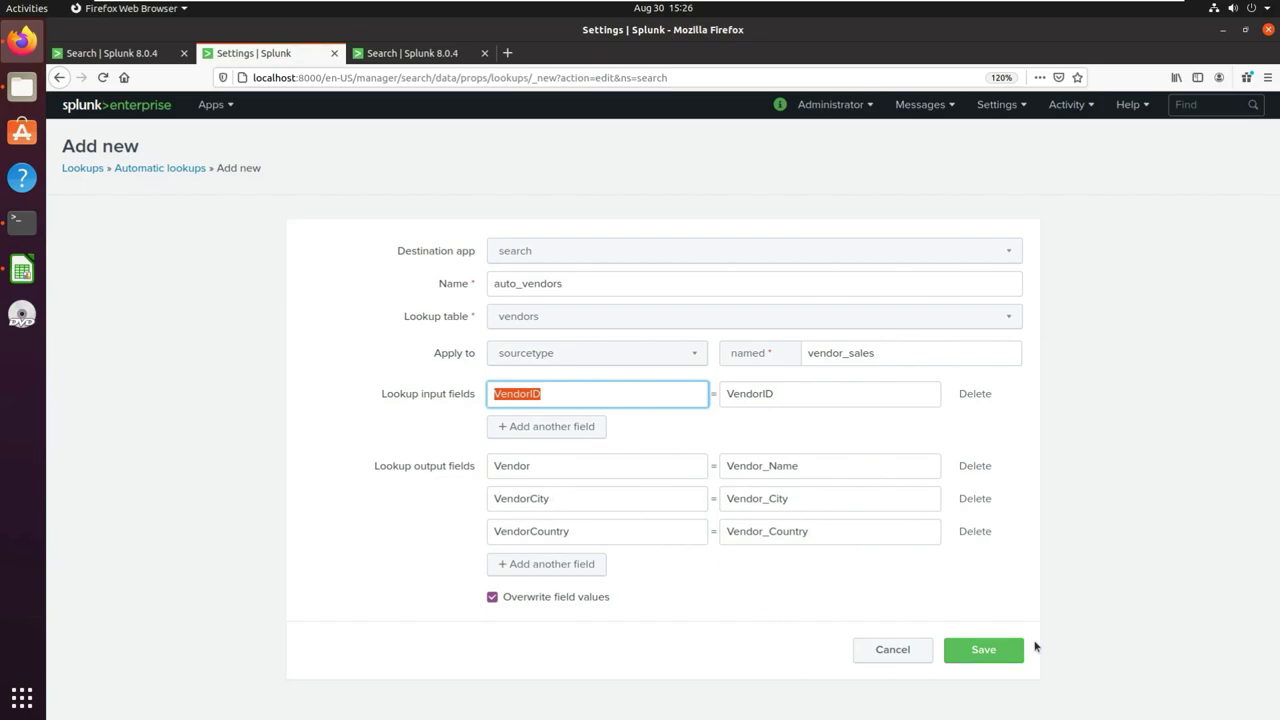
left_click_drag(361, 468, 463, 468)
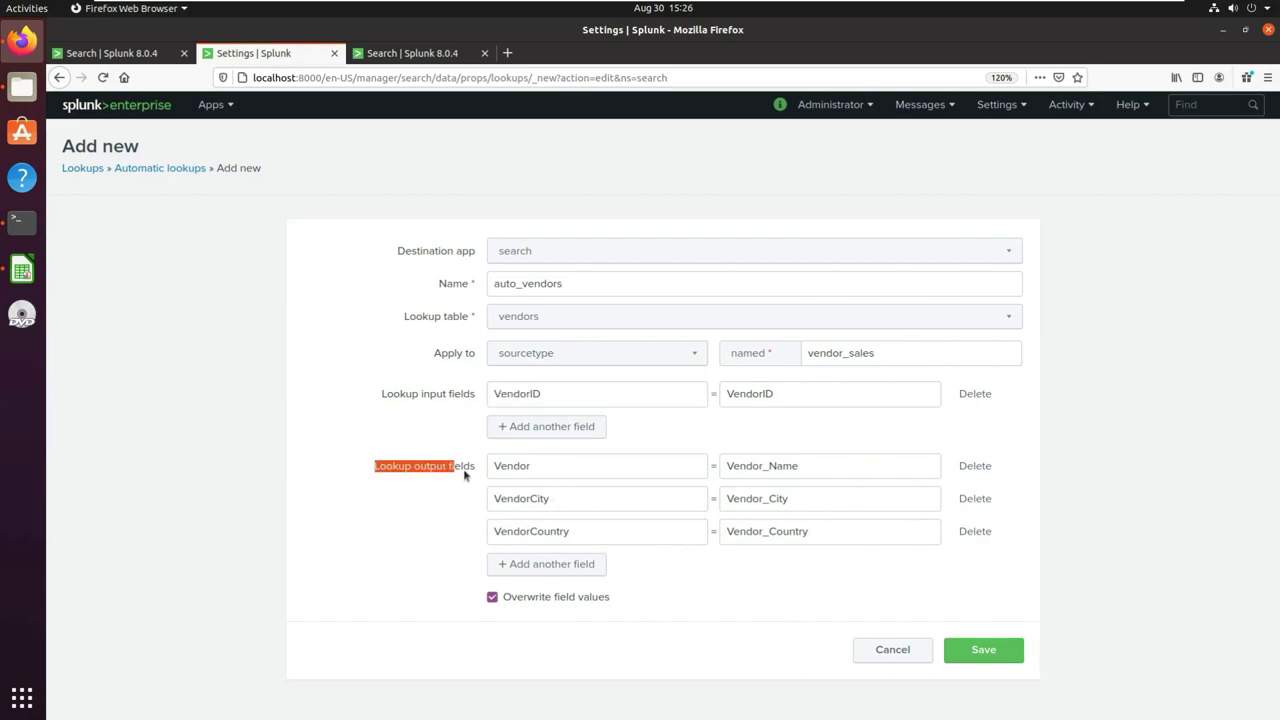
left_click(990, 655)
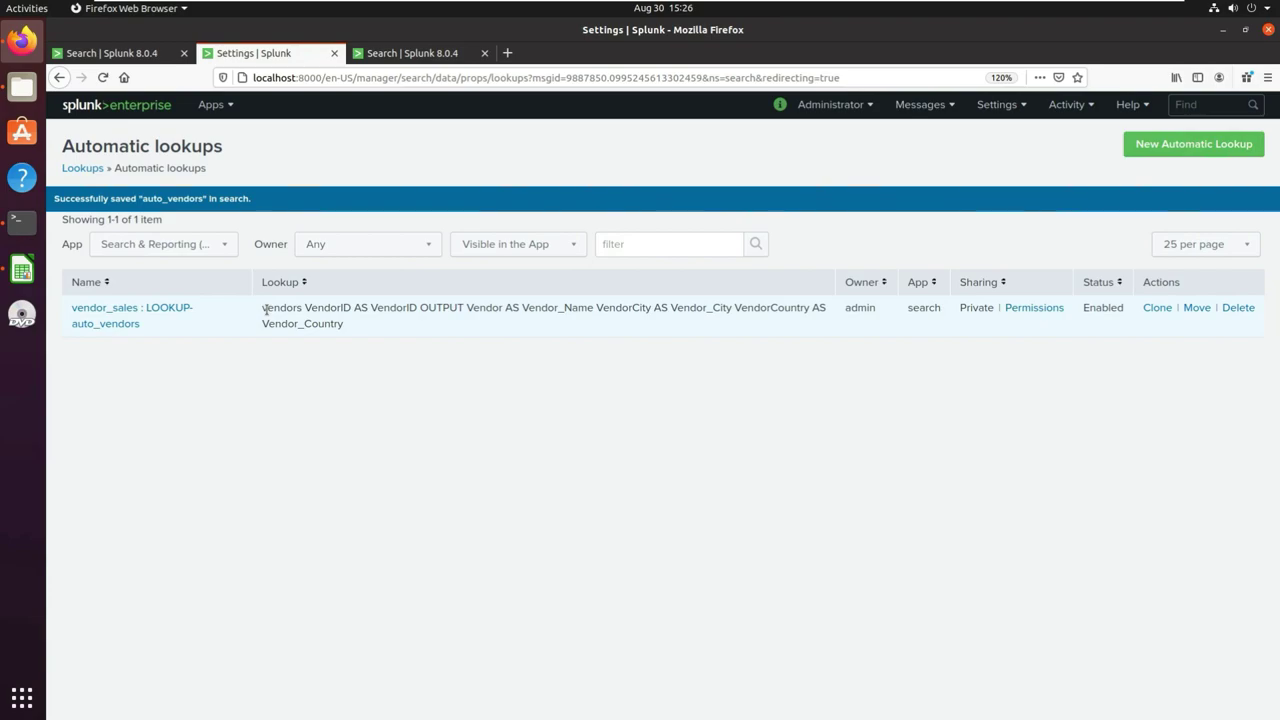
left_click_drag(263, 308, 412, 308)
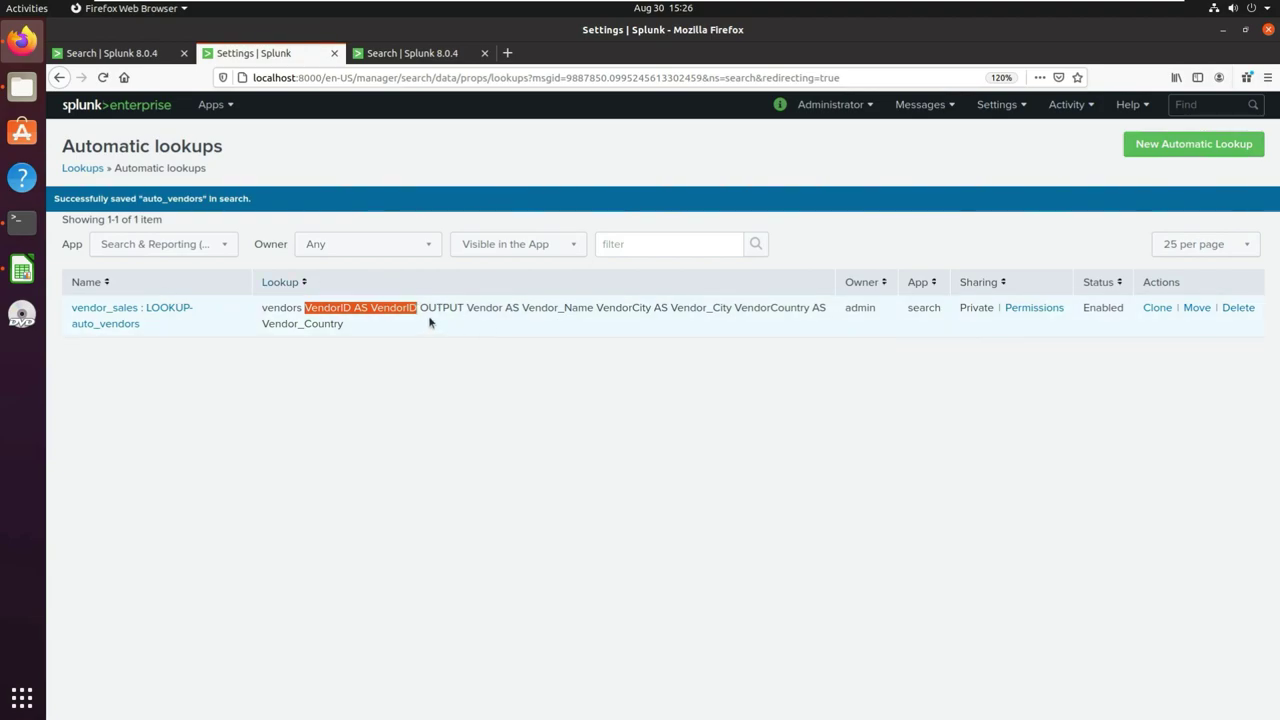
left_click(354, 328)
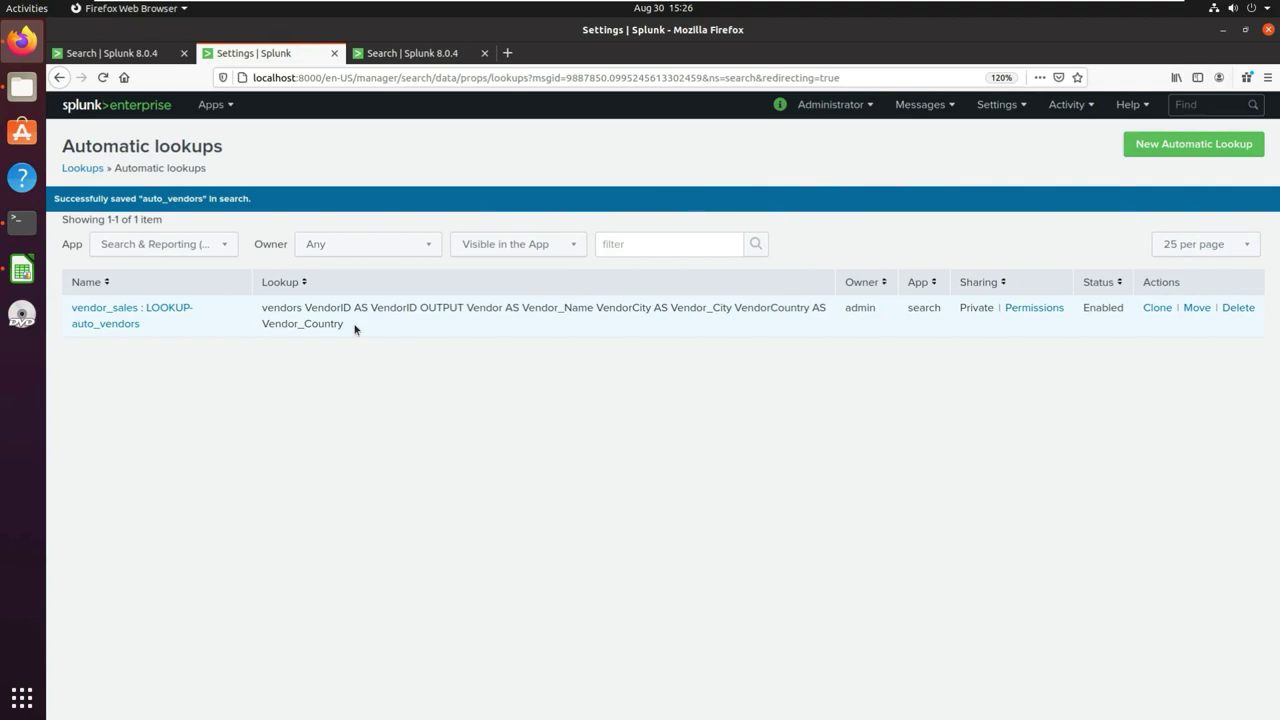
Copy the auto_vendors lookup definition from the automatic lookups list and append it to the index=tutorial sourcetype=vendor_sales search as a piped lookup command
left_click_drag(345, 323, 265, 308)
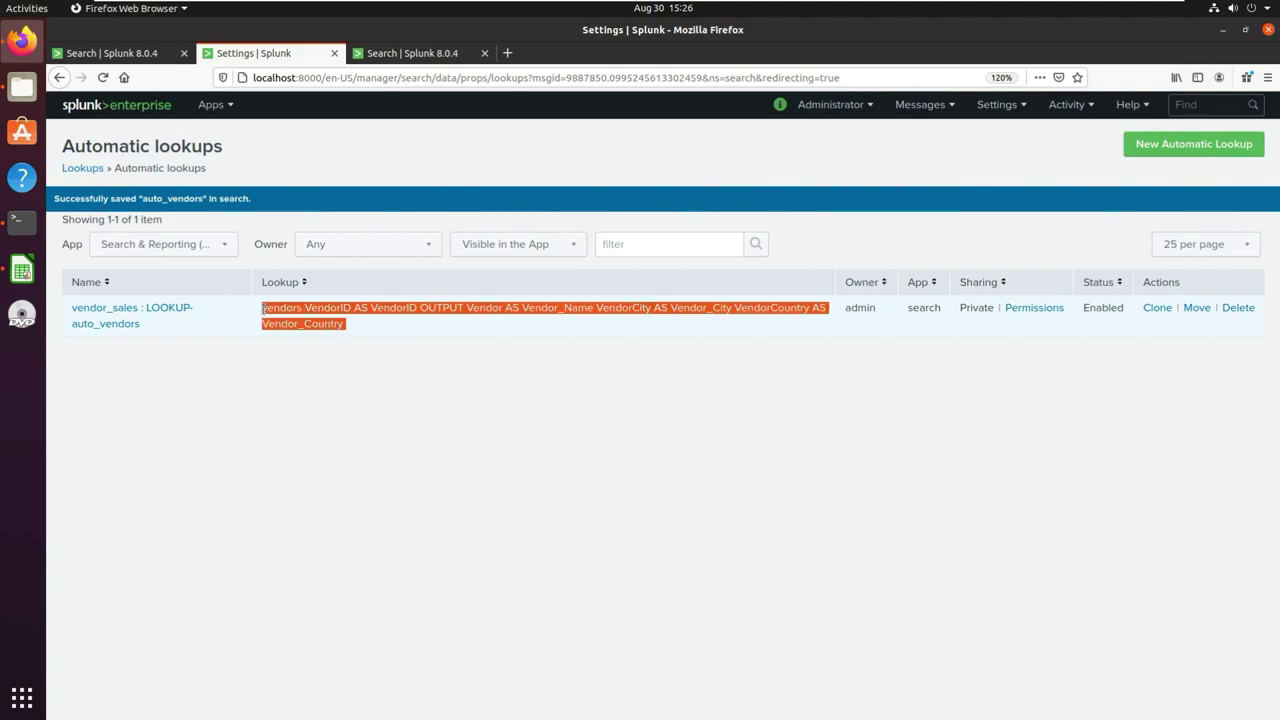
left_click(112, 53)
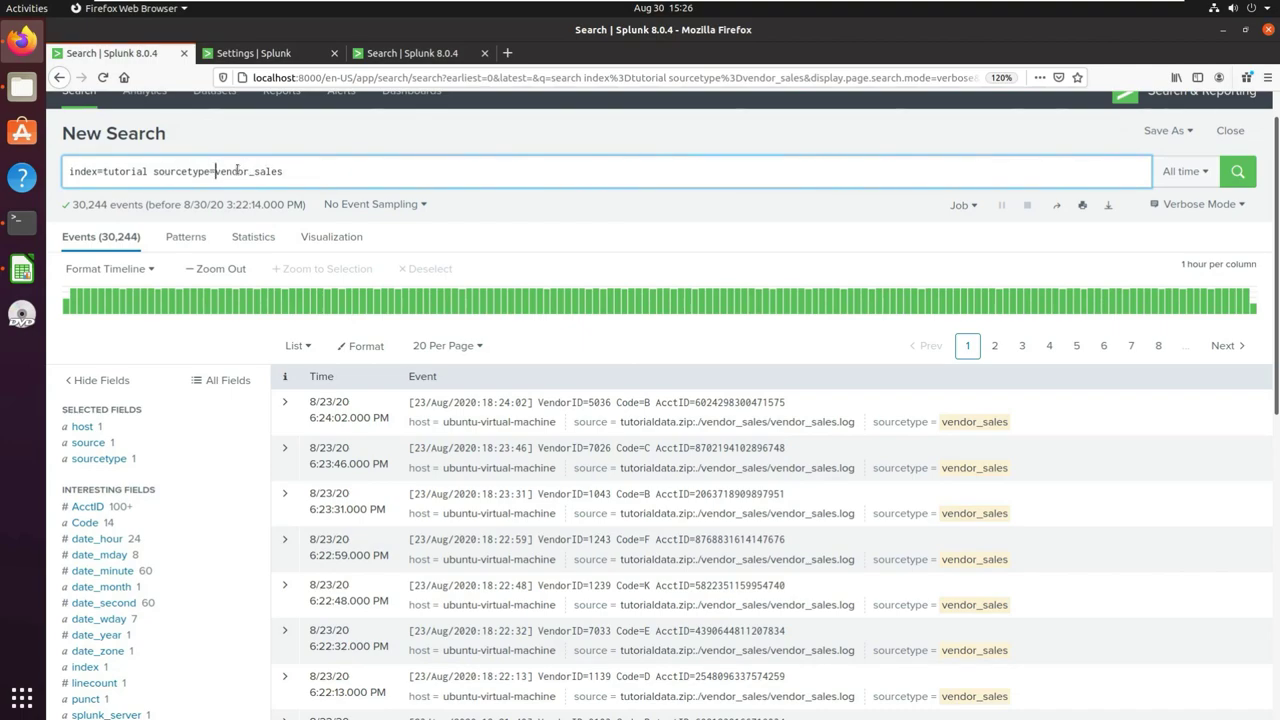
left_click(348, 171)
type("vendors VendorID AS VendorID OUTPUT Vendor AS Vendor_Name VendorCity AS Vendor_City VendorCountry AS Vendor_Country")
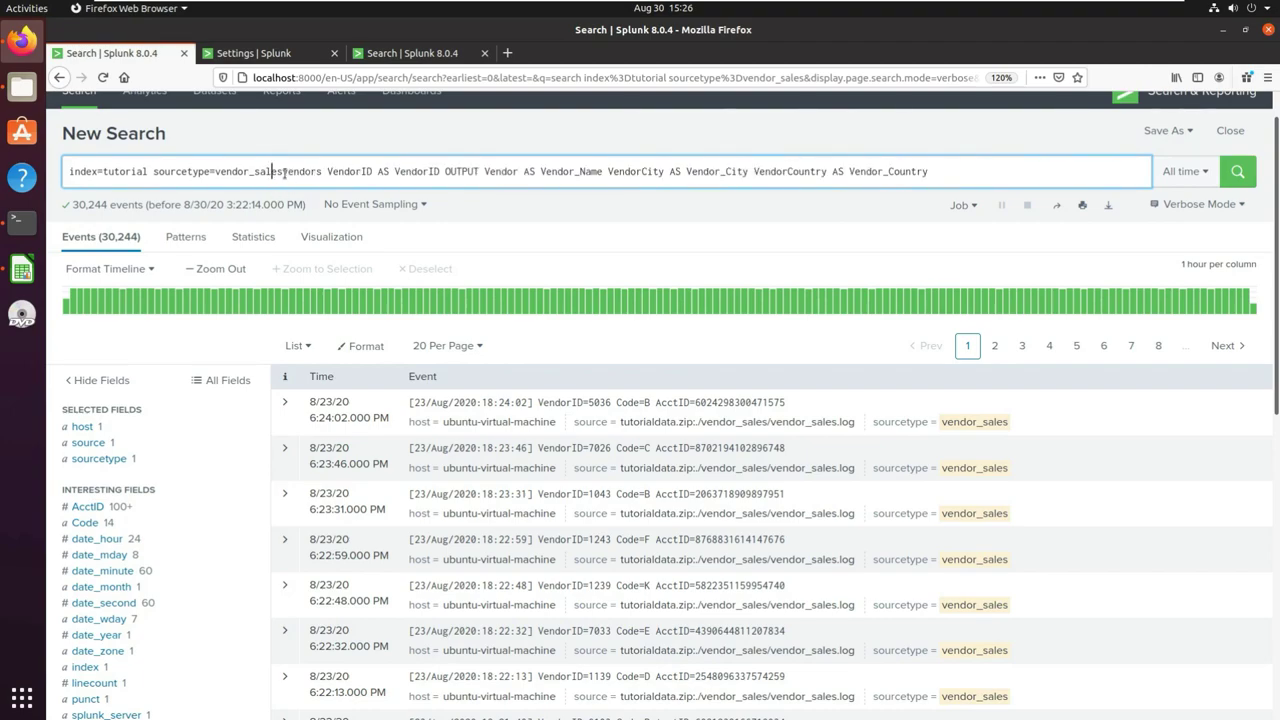
left_click(285, 171)
type("| ")
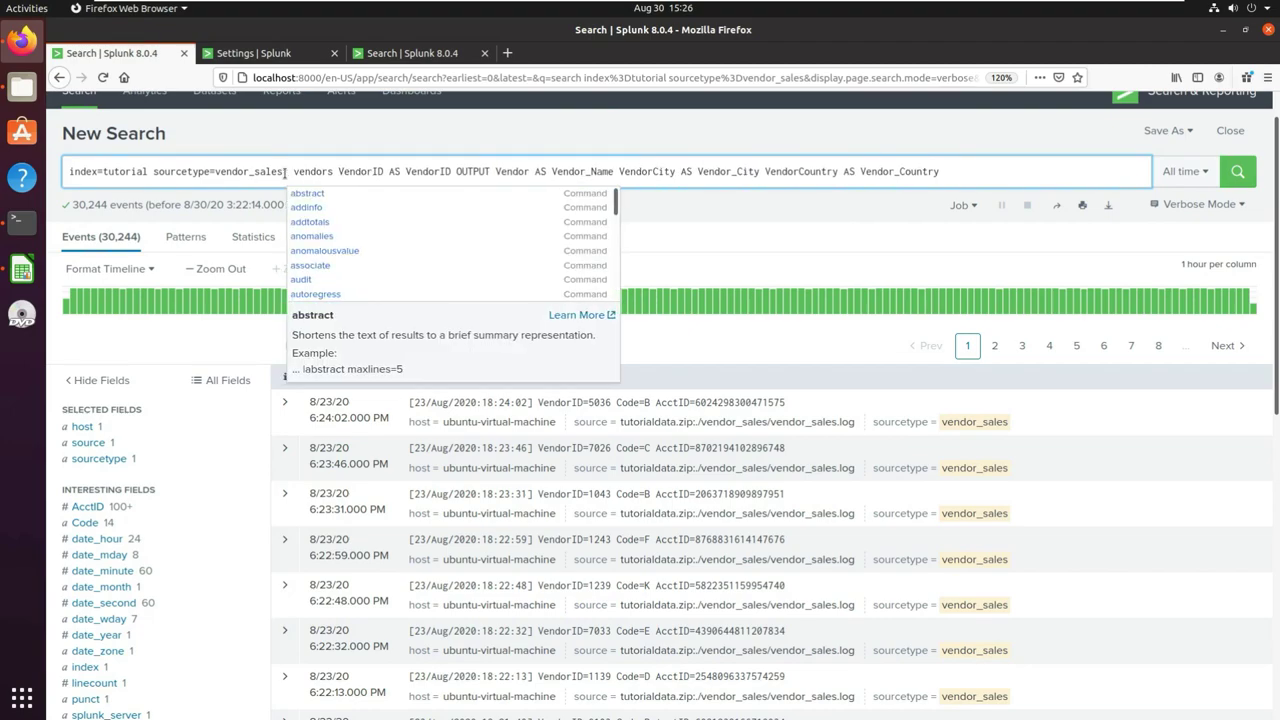
type("lookup")
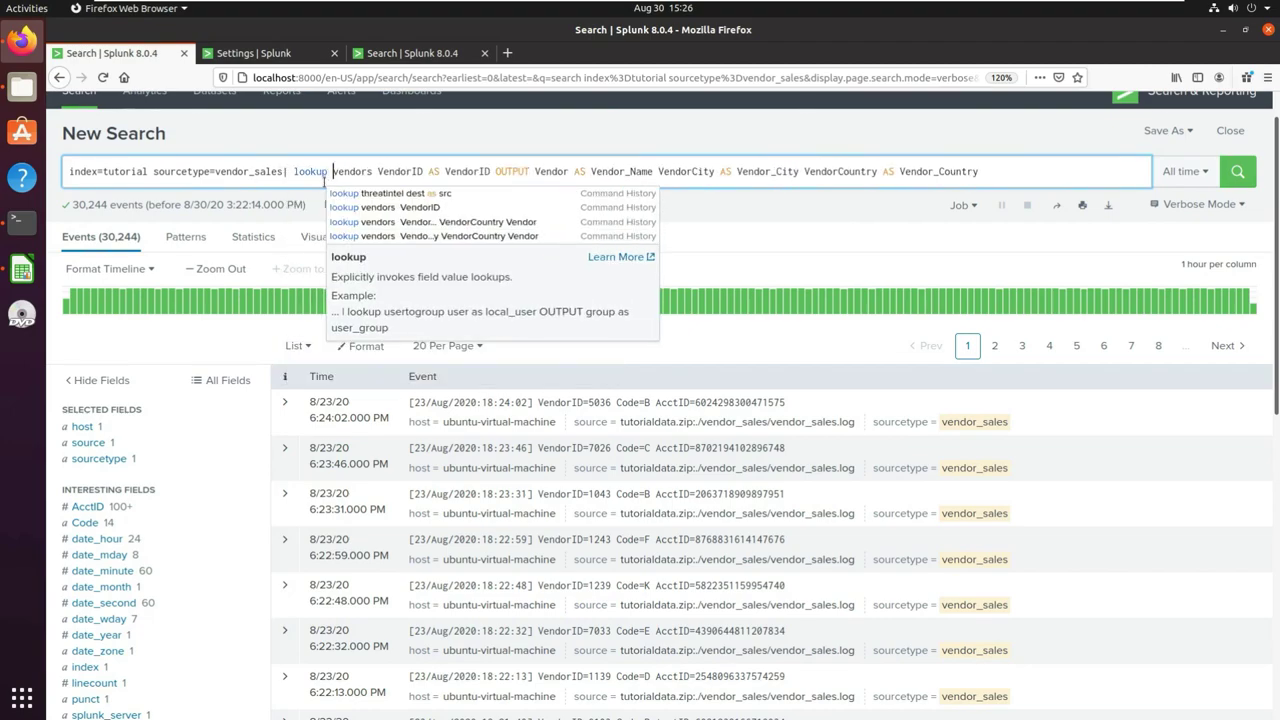
left_click(967, 128)
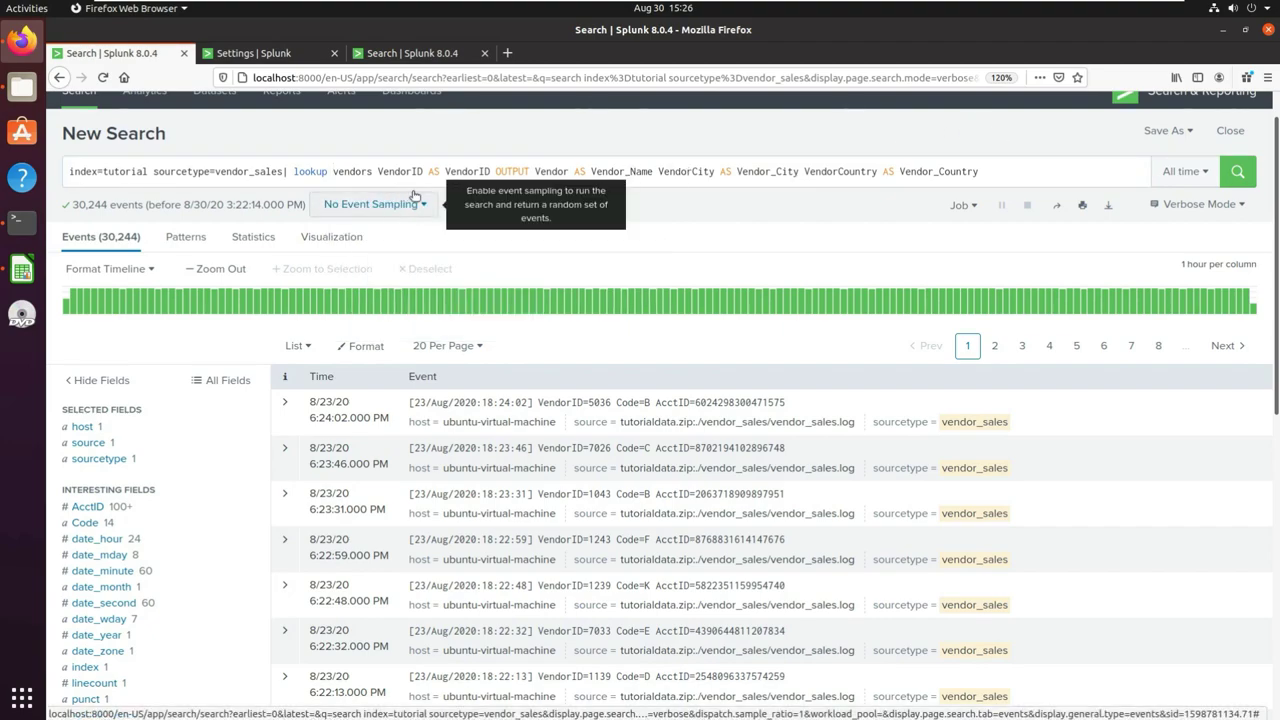
Rerun the vendor_sales search with the explicit vendors lookup that outputs Vendor_Name, Vendor_City and Vendor_Country
left_click_drag(295, 171, 654, 171)
double_click(560, 172)
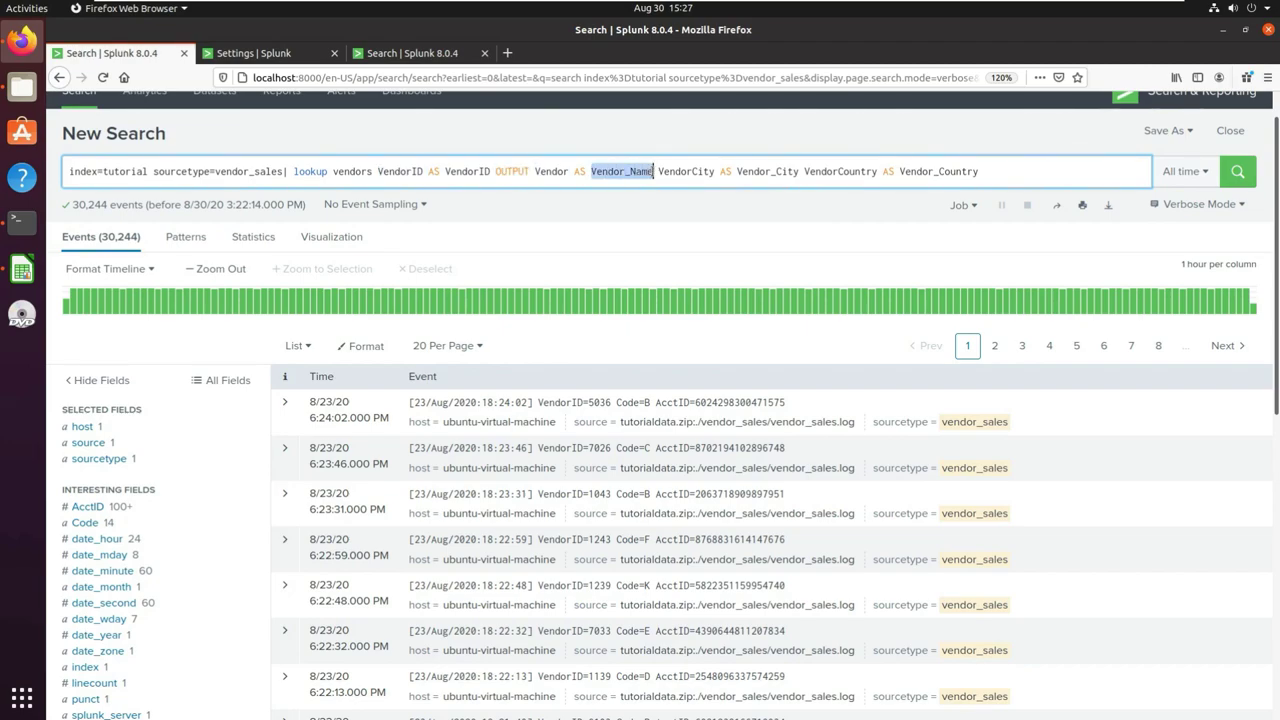
double_click(684, 172)
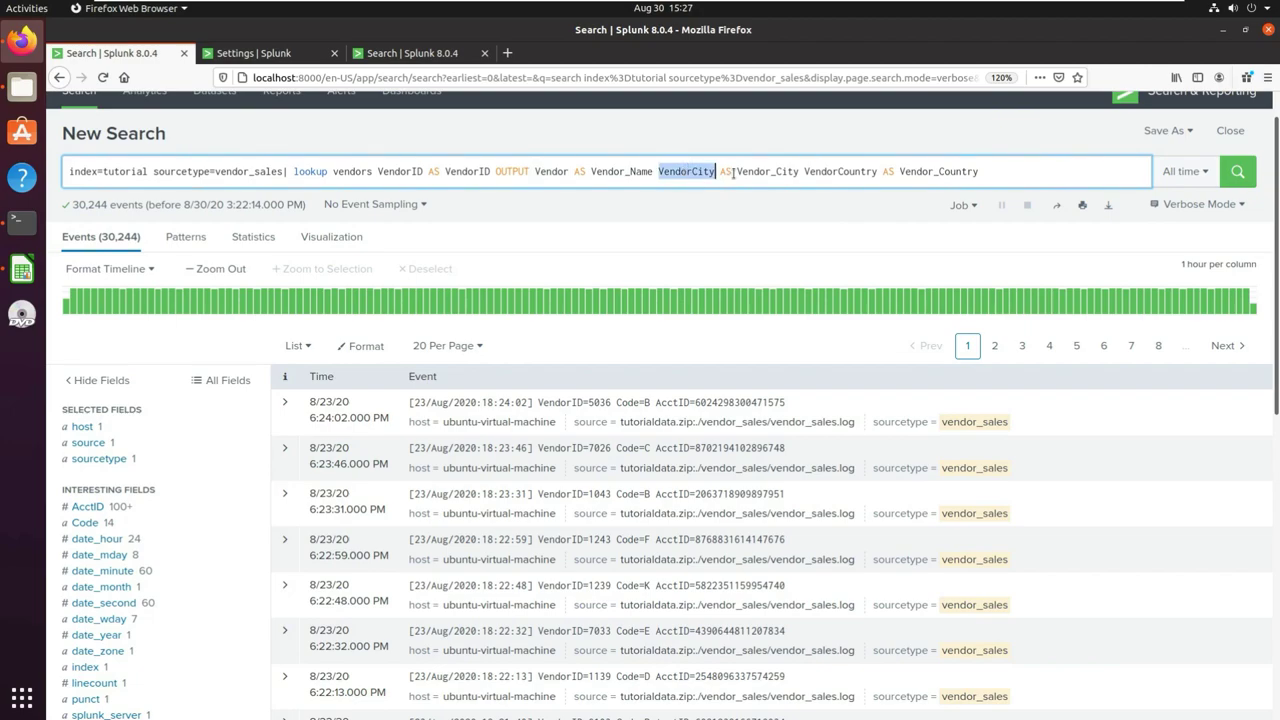
left_click(804, 172)
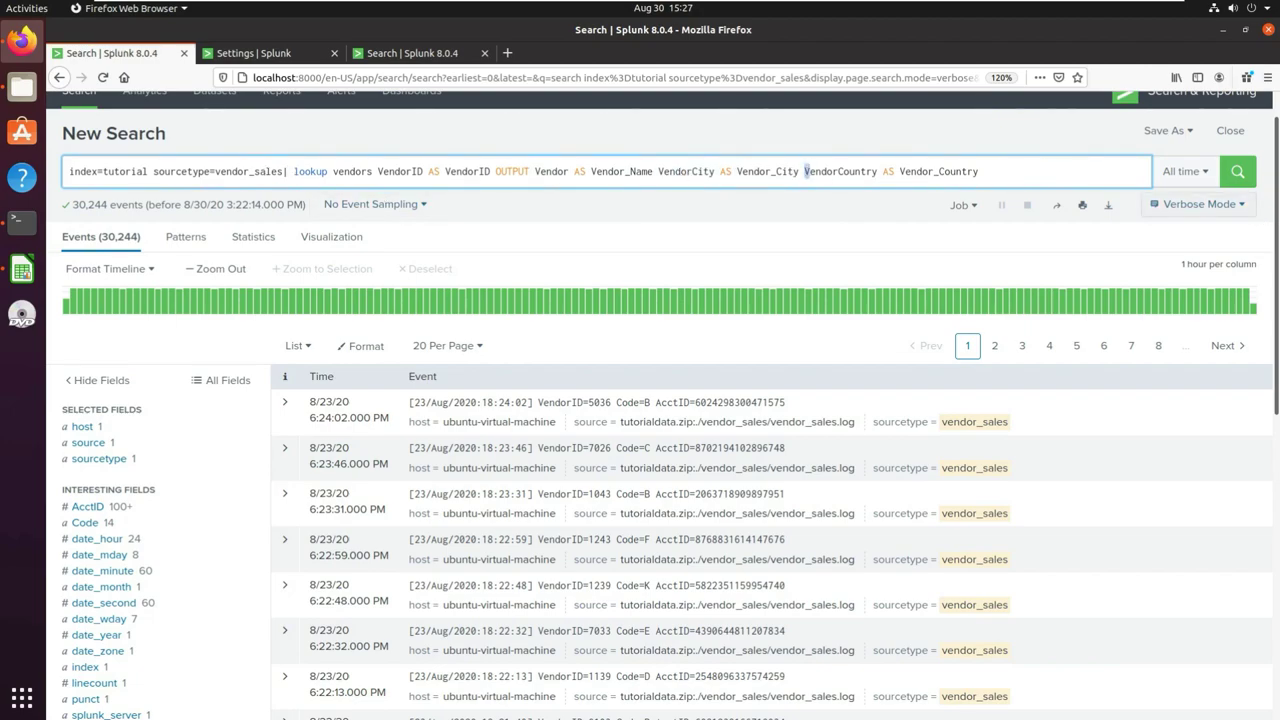
left_click(1247, 175)
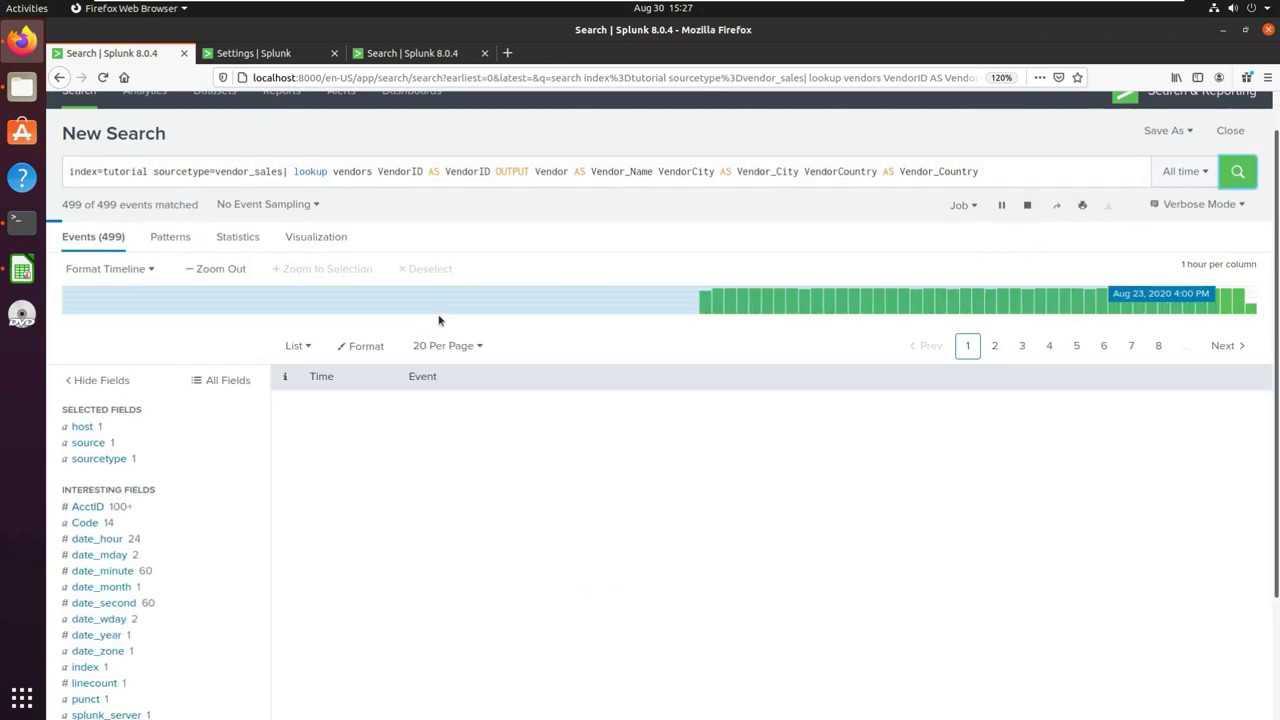
Inspect the top values of the Vendor_Name, Vendor_Country and Vendor_City fields in the lookup search results
scroll(197, 574, "down", 5)
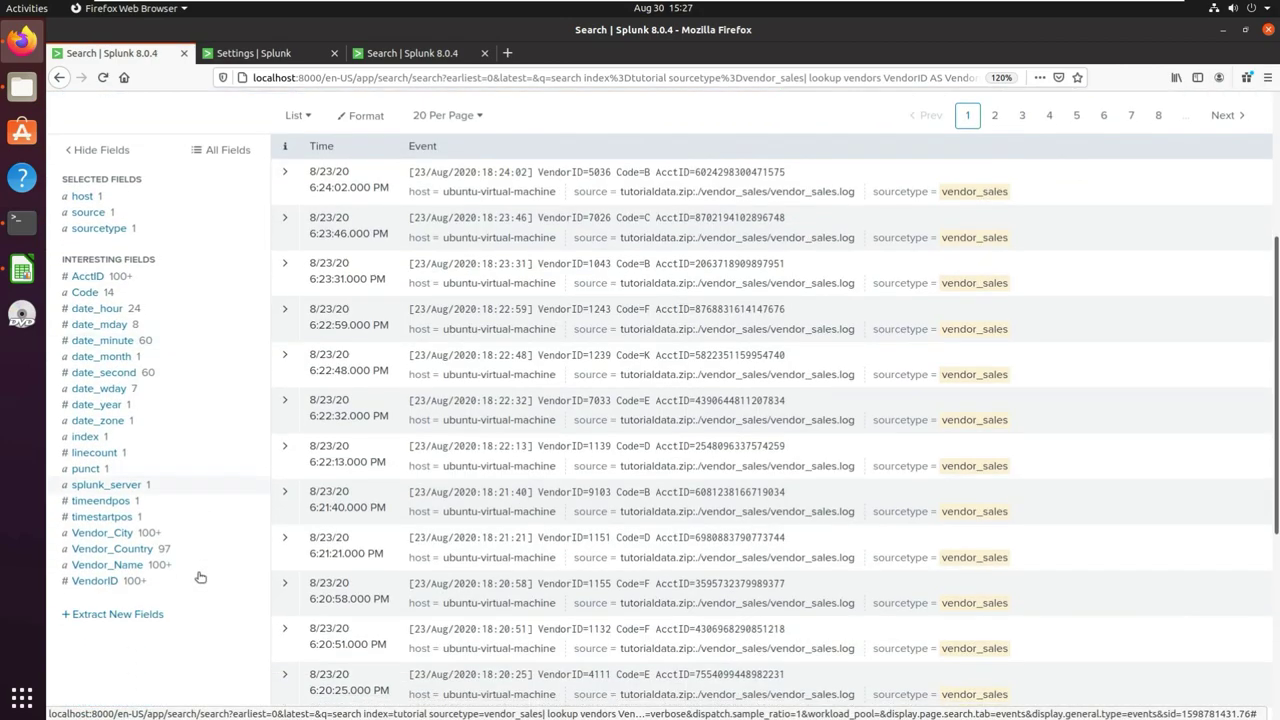
left_click(128, 566)
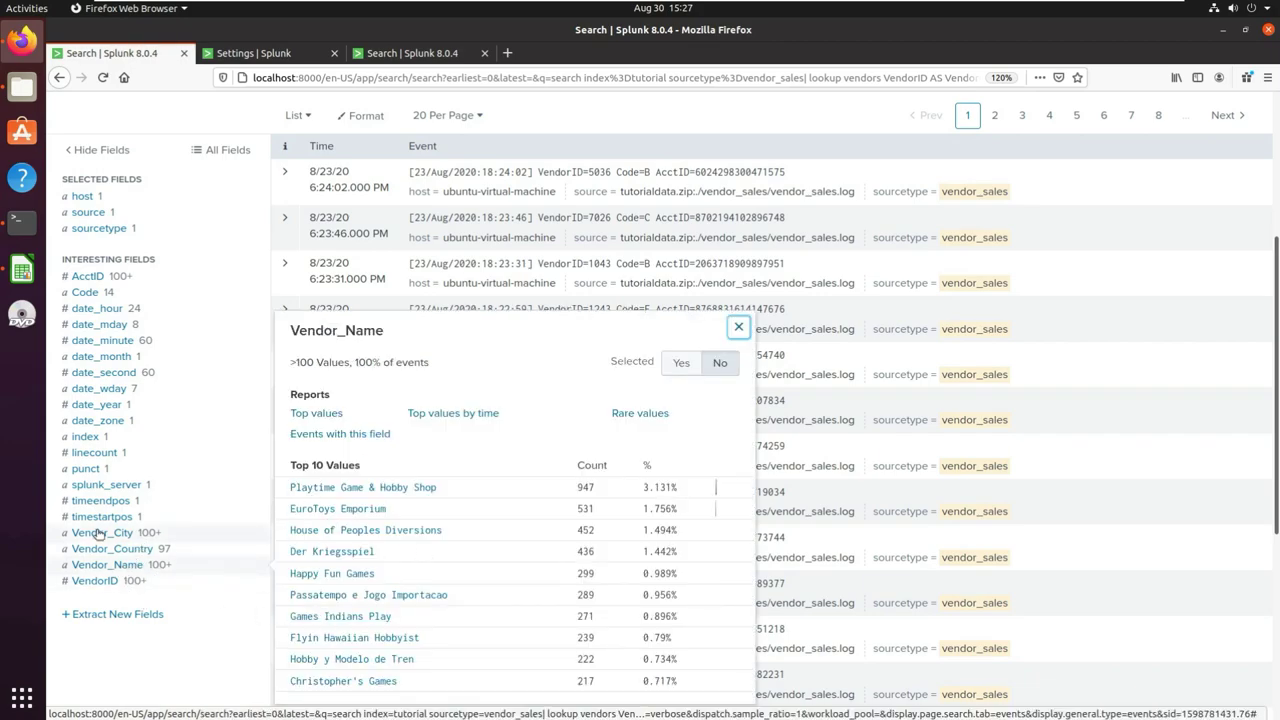
left_click(118, 554)
left_click(120, 536)
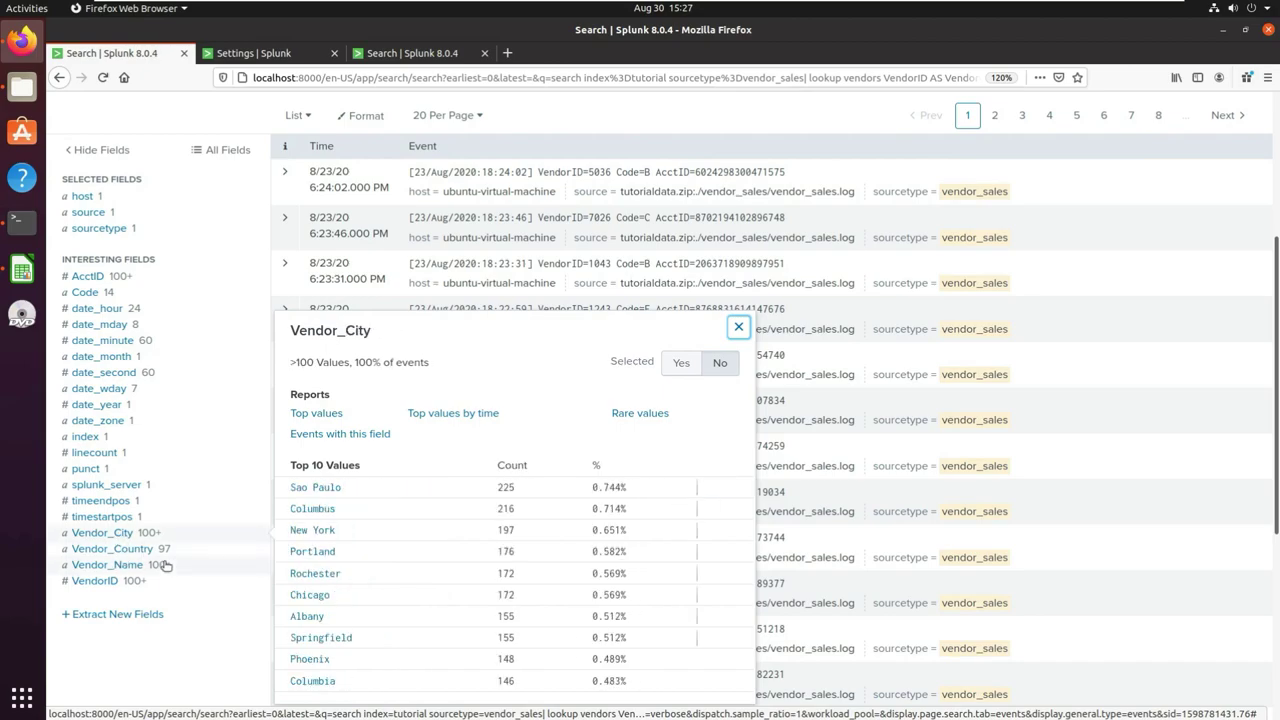
Remove the whole lookup command from the query and run only index=tutorial sourcetype=vendor_sales
scroll(160, 654, "up", 5)
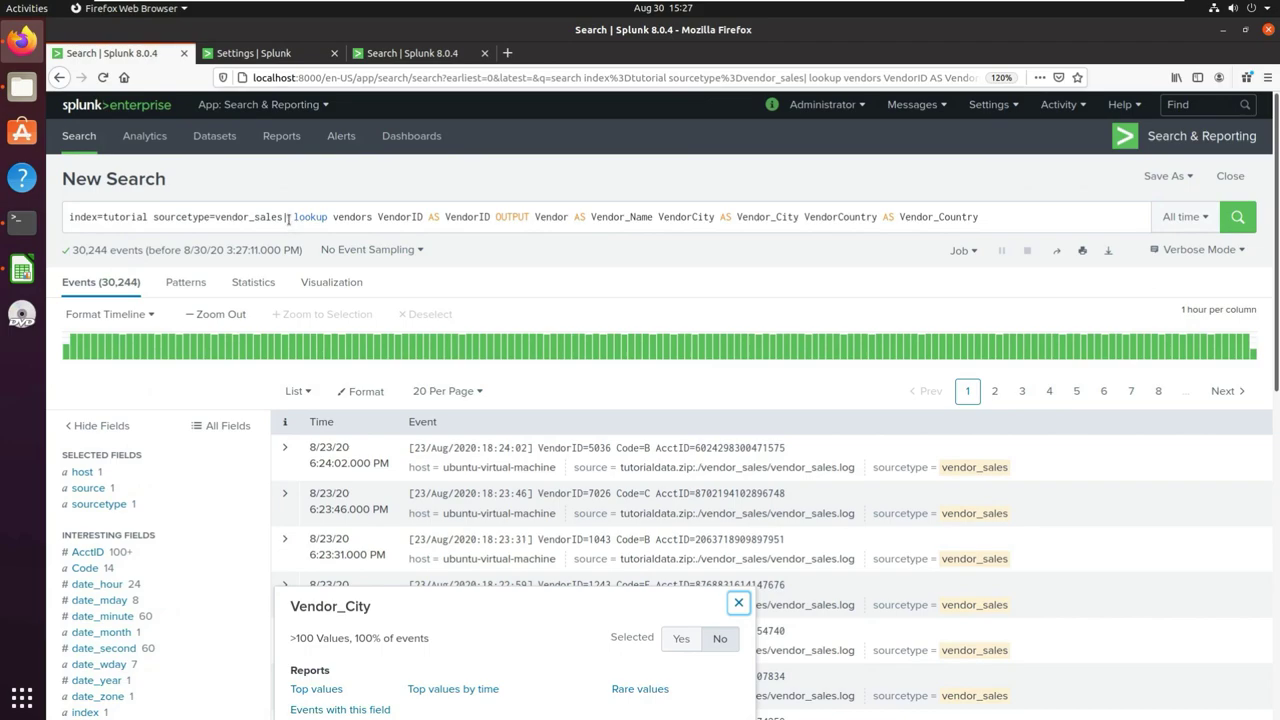
left_click_drag(285, 216, 66, 216)
left_click(381, 216)
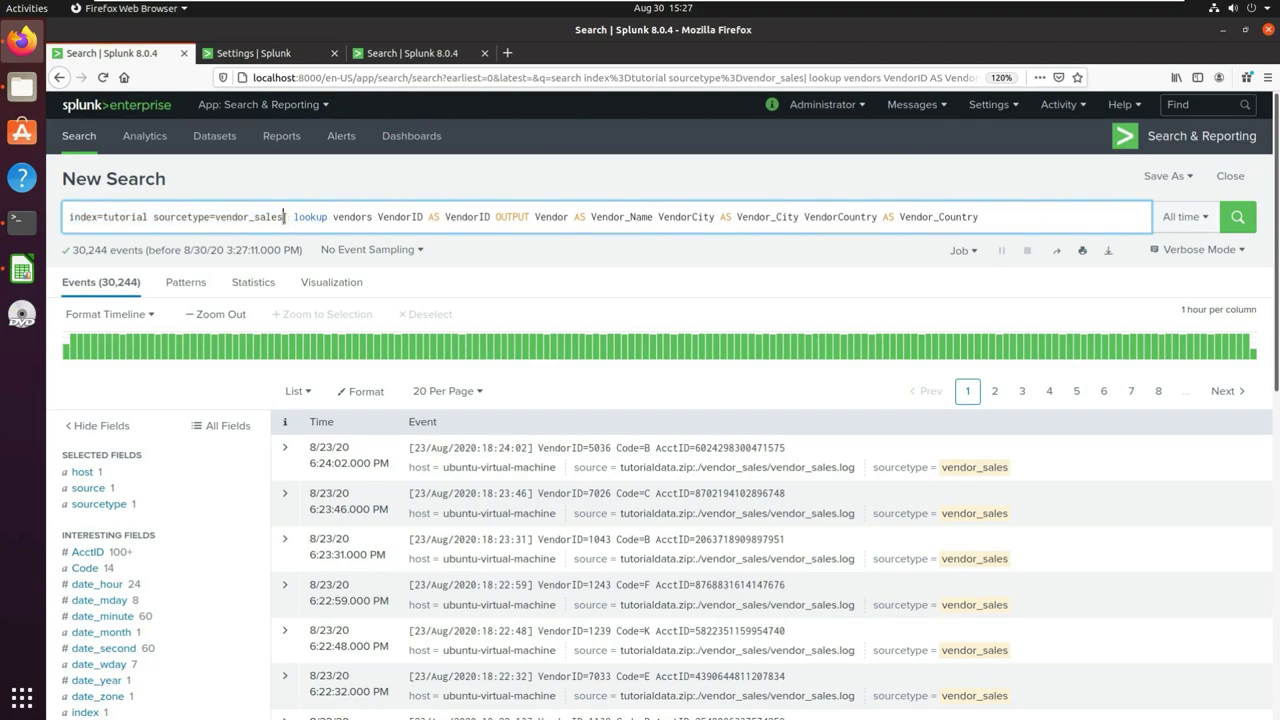
left_click_drag(285, 216, 981, 226)
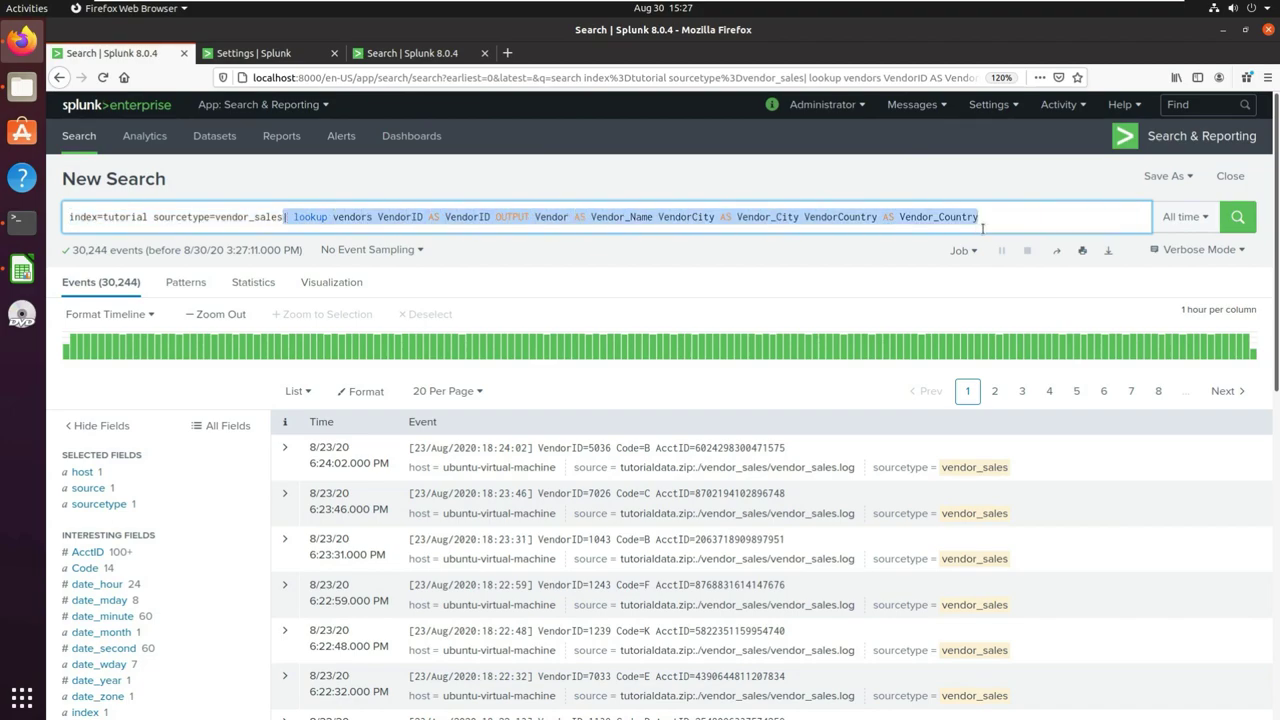
key("BackSpace")
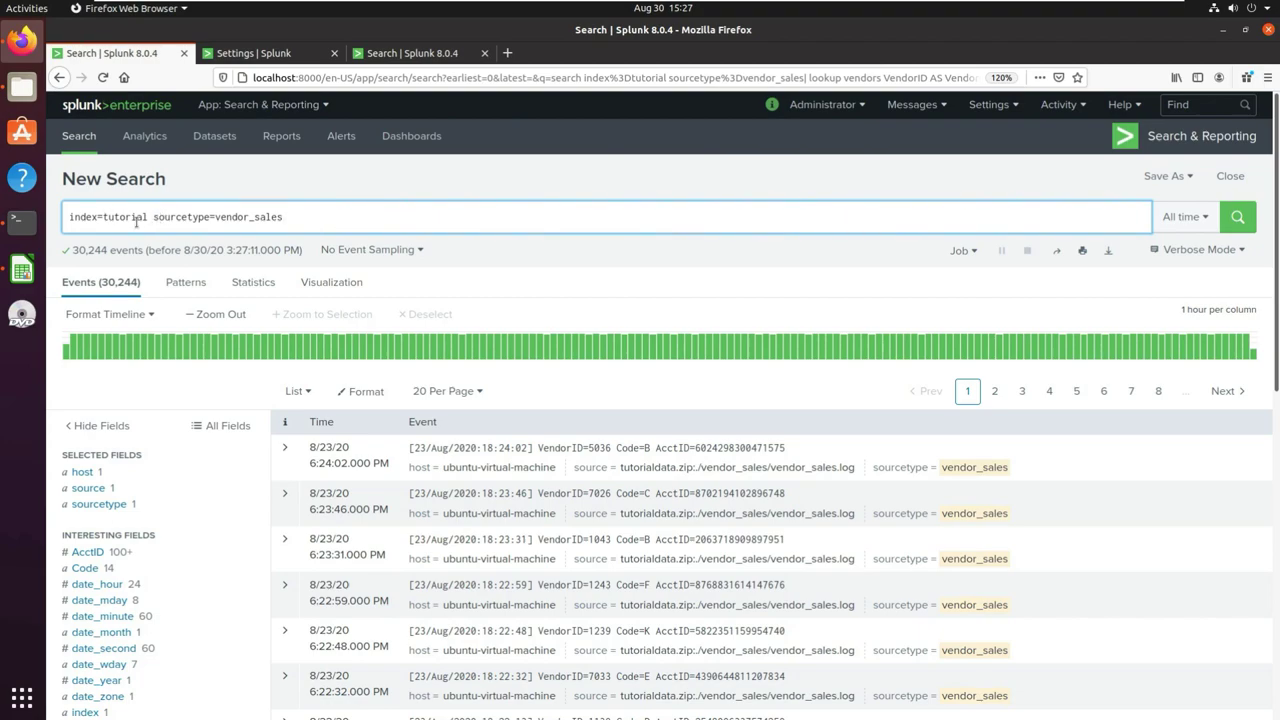
left_click_drag(153, 216, 287, 220)
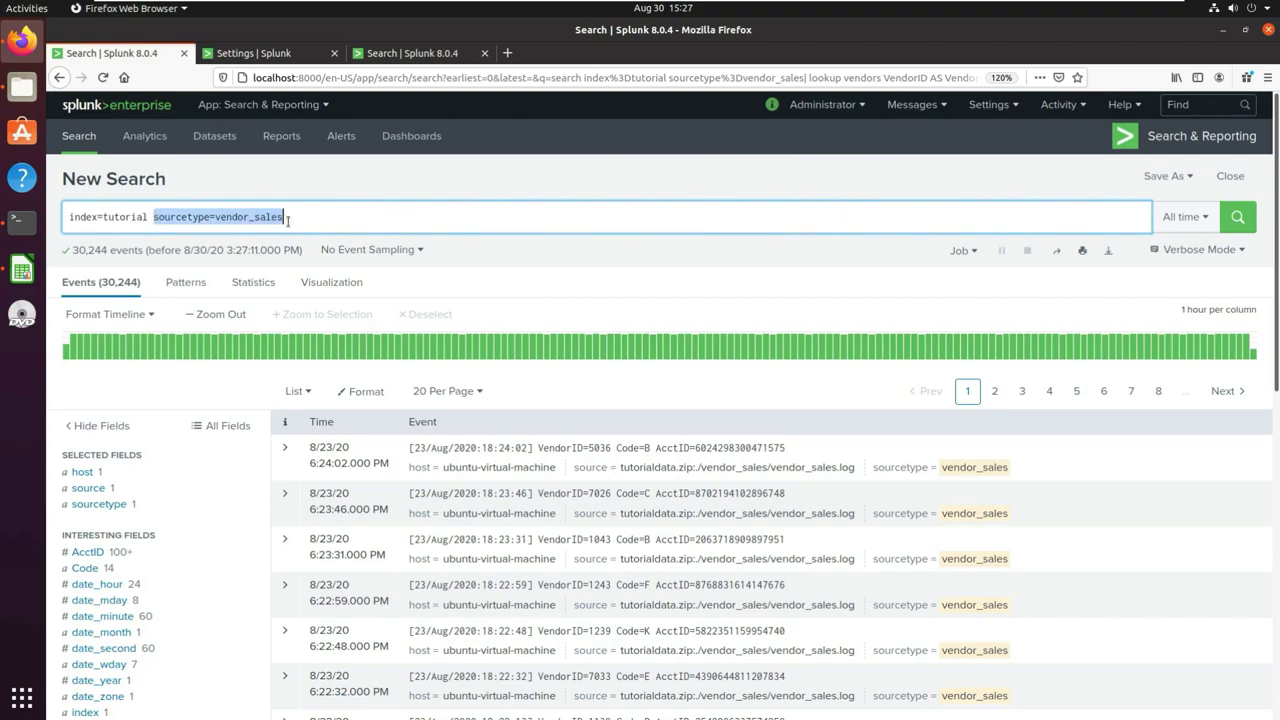
left_click(1238, 217)
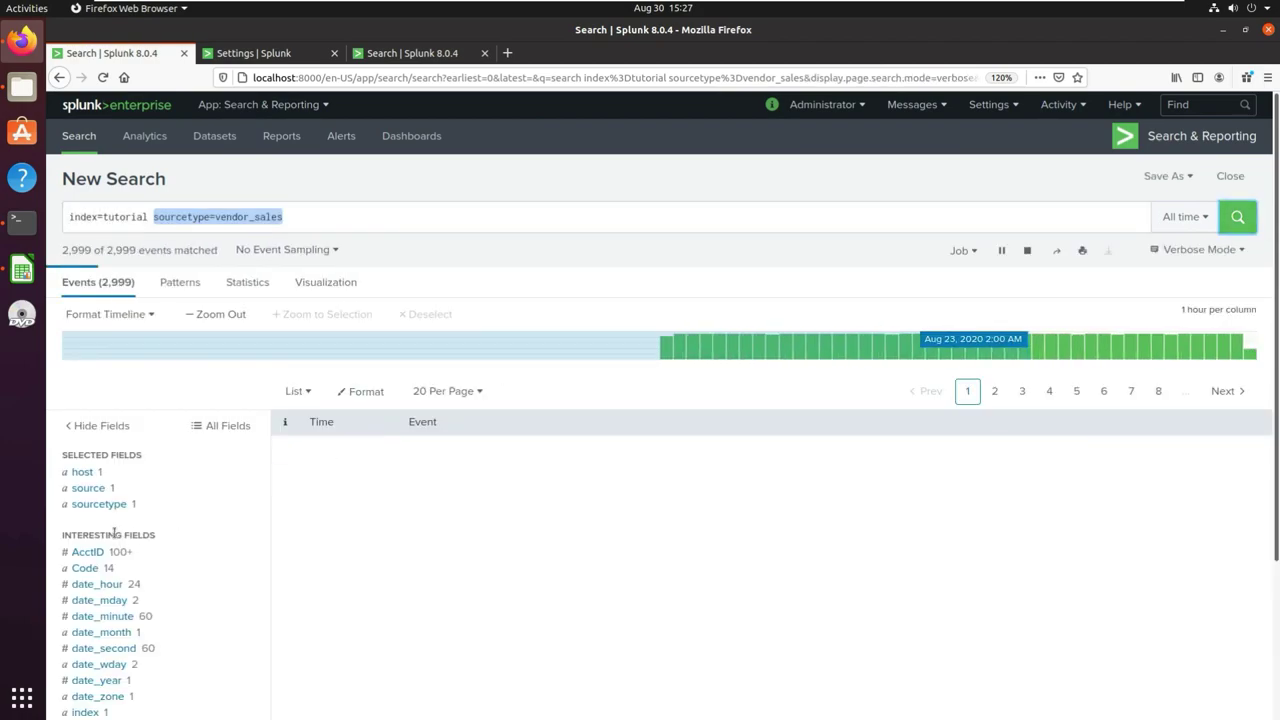
Check that the search without a lookup command still offers Vendor_Country, Vendor_City and Vendor_Name, viewing each field's top values
scroll(114, 533, "down", 3)
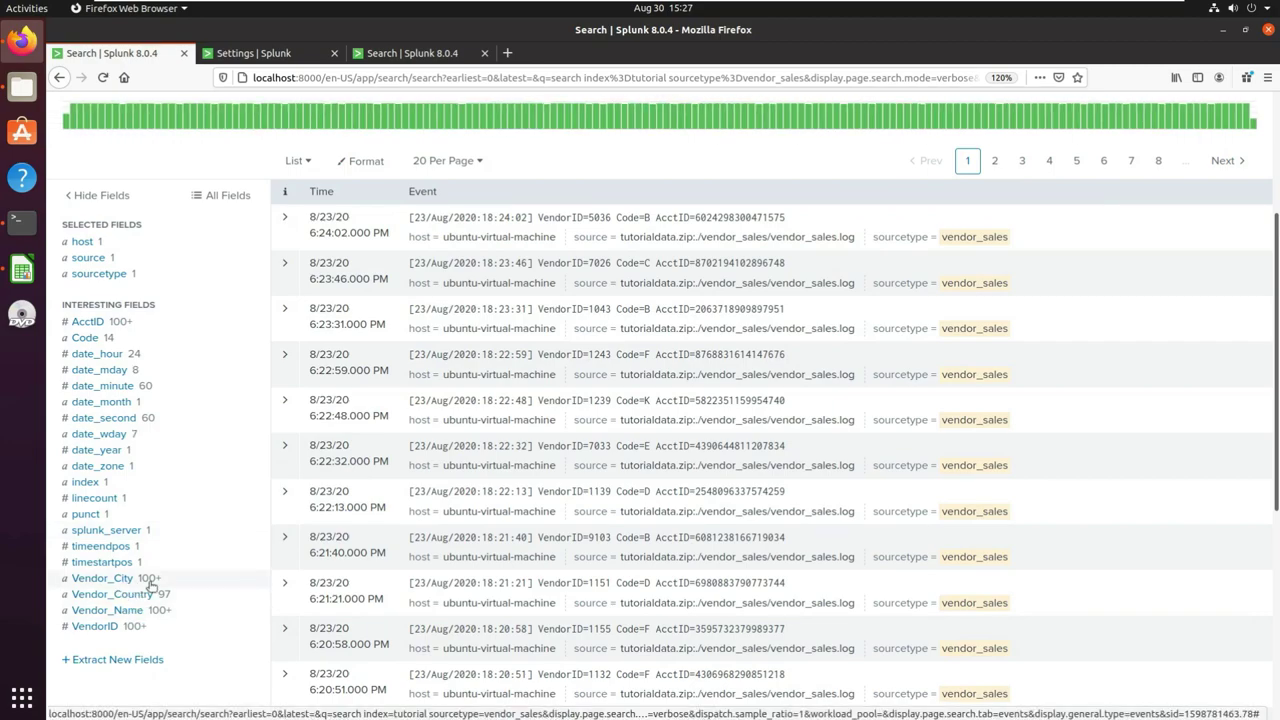
left_click(144, 596)
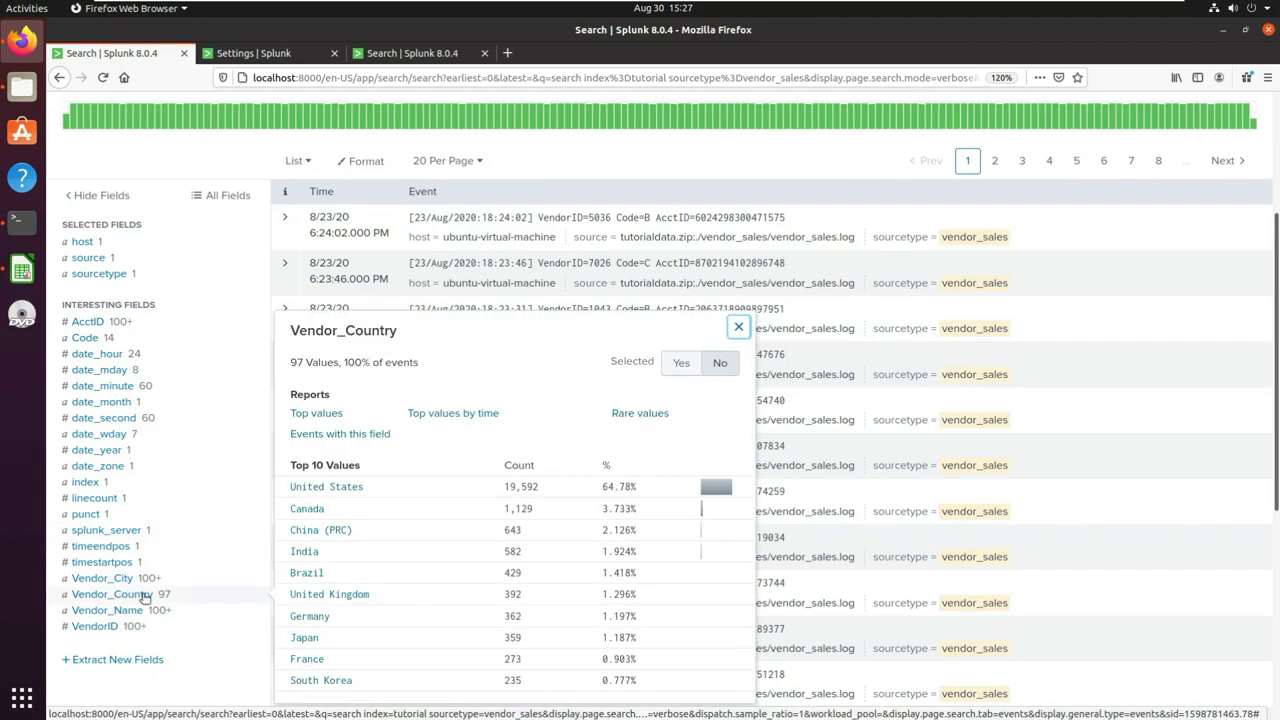
left_click(145, 579)
left_click(140, 611)
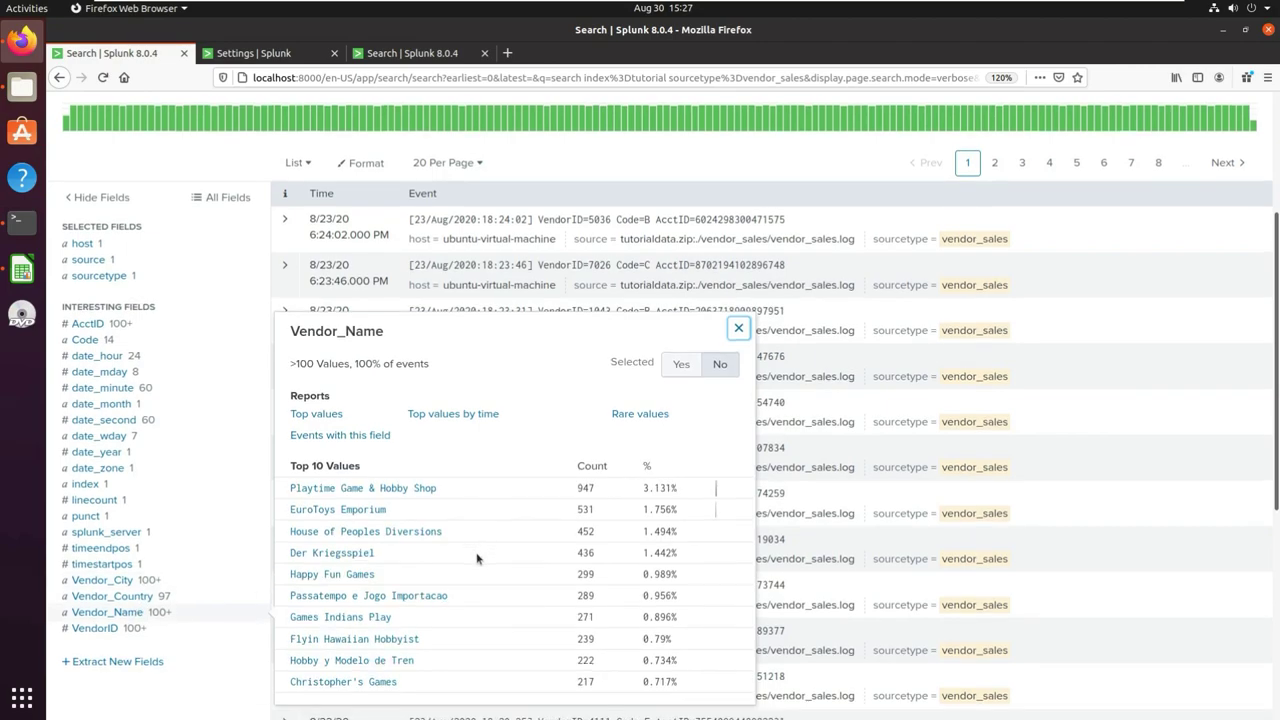
scroll(448, 528, "up", 3)
scroll(447, 524, "up", 2)
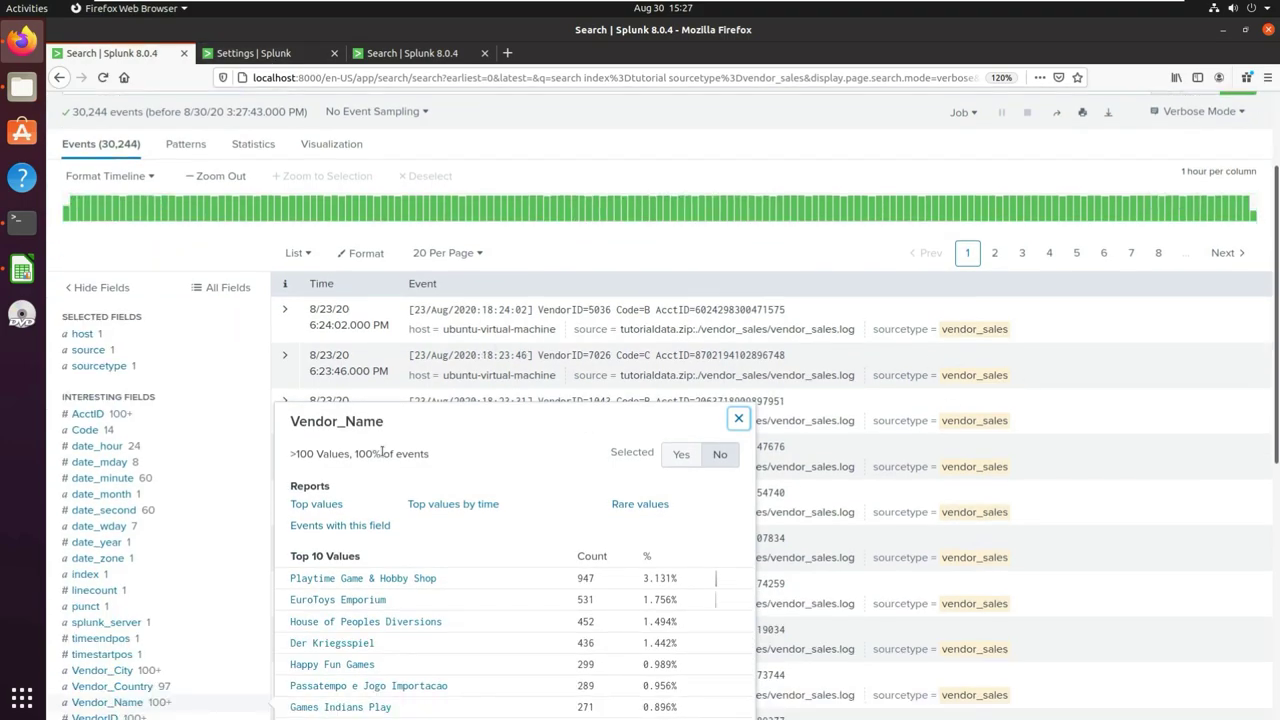
scroll(383, 451, "down", 1)
scroll(349, 332, "up", 2)
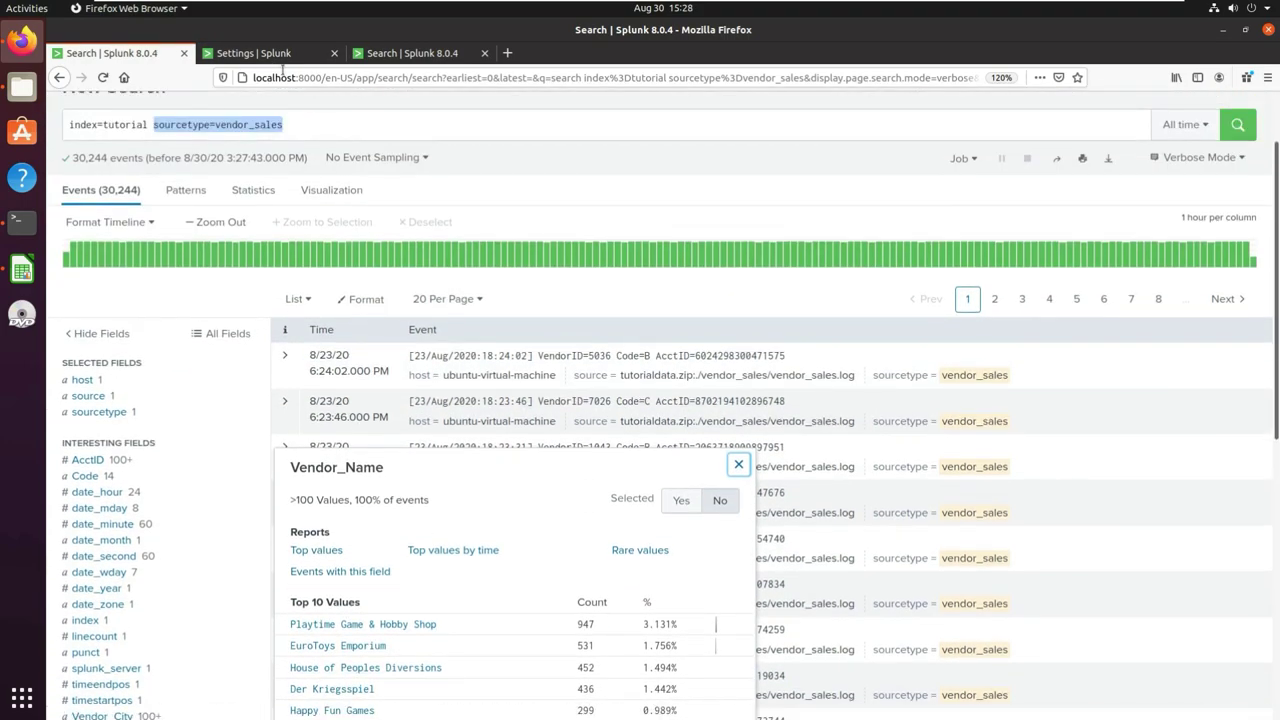
Review the automatic lookup defined for vendor_sales and the Lookups overview in the settings, and return to the search
left_click(265, 53)
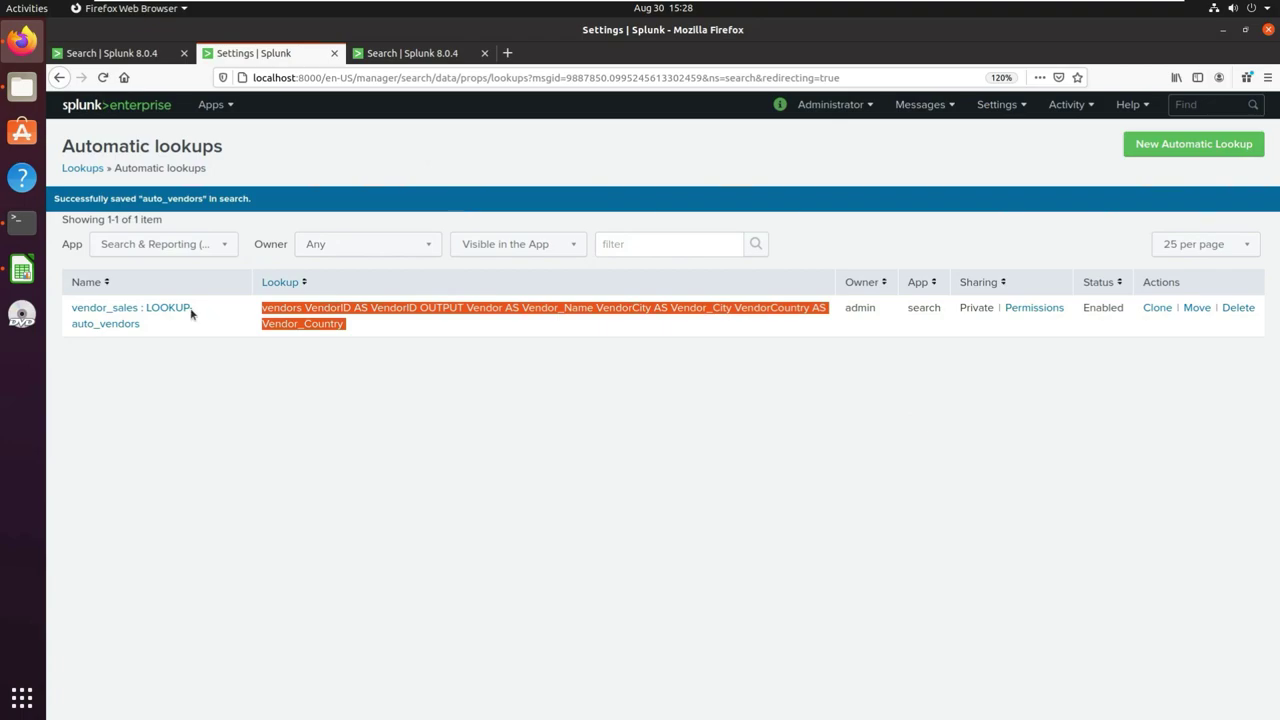
left_click(83, 168)
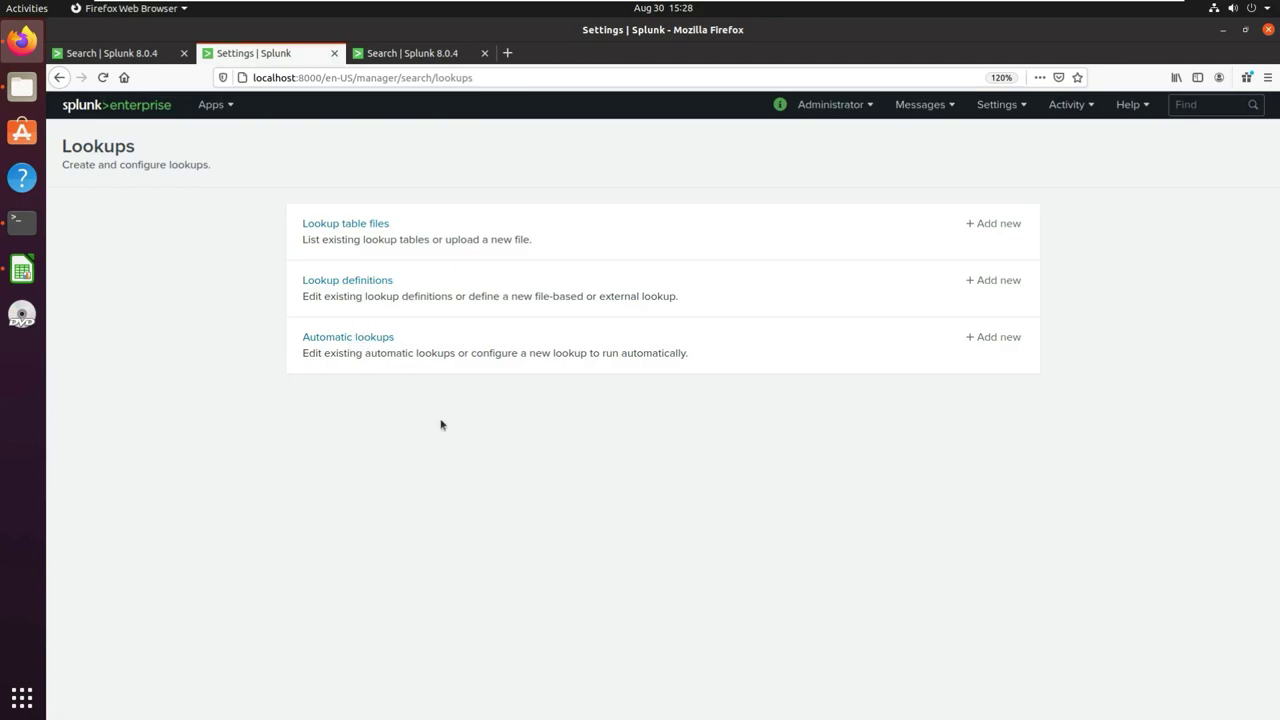
left_click(120, 53)
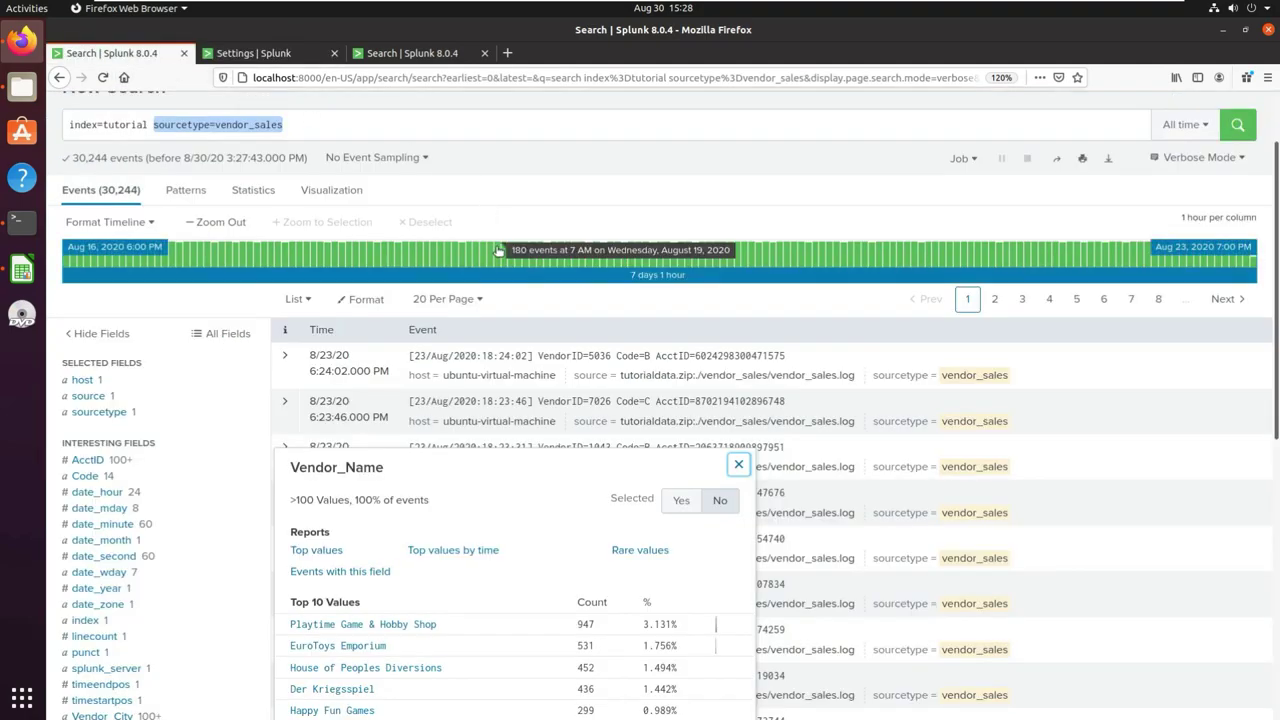
Append "| table Vendor_name Vendor_City Vendor_Country" to the vendor_sales query and run it
left_click(308, 124)
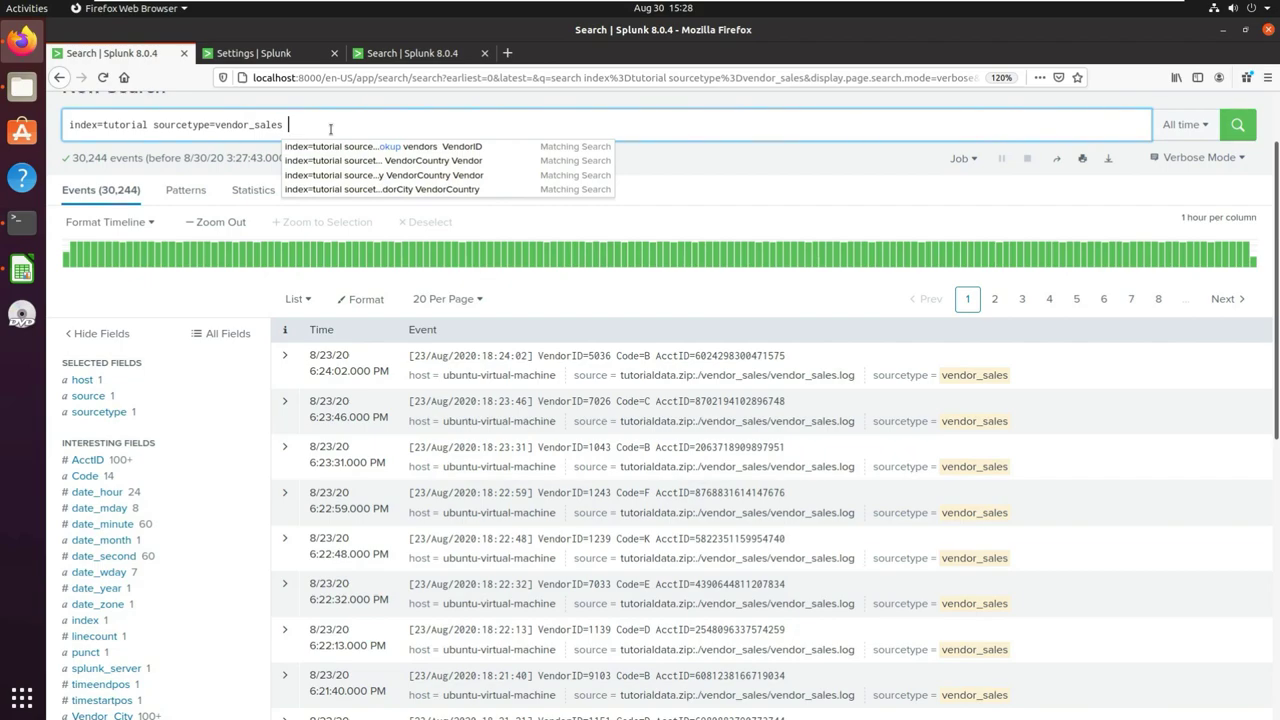
type("| table")
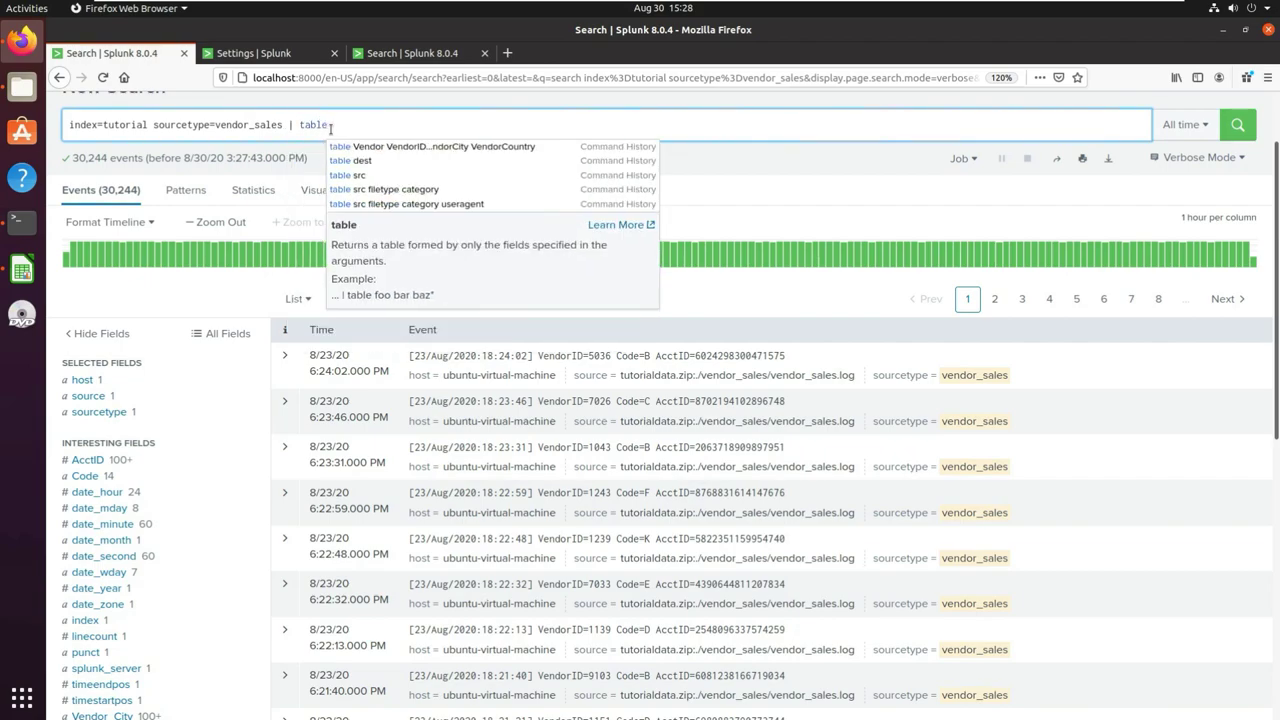
type(" Vend")
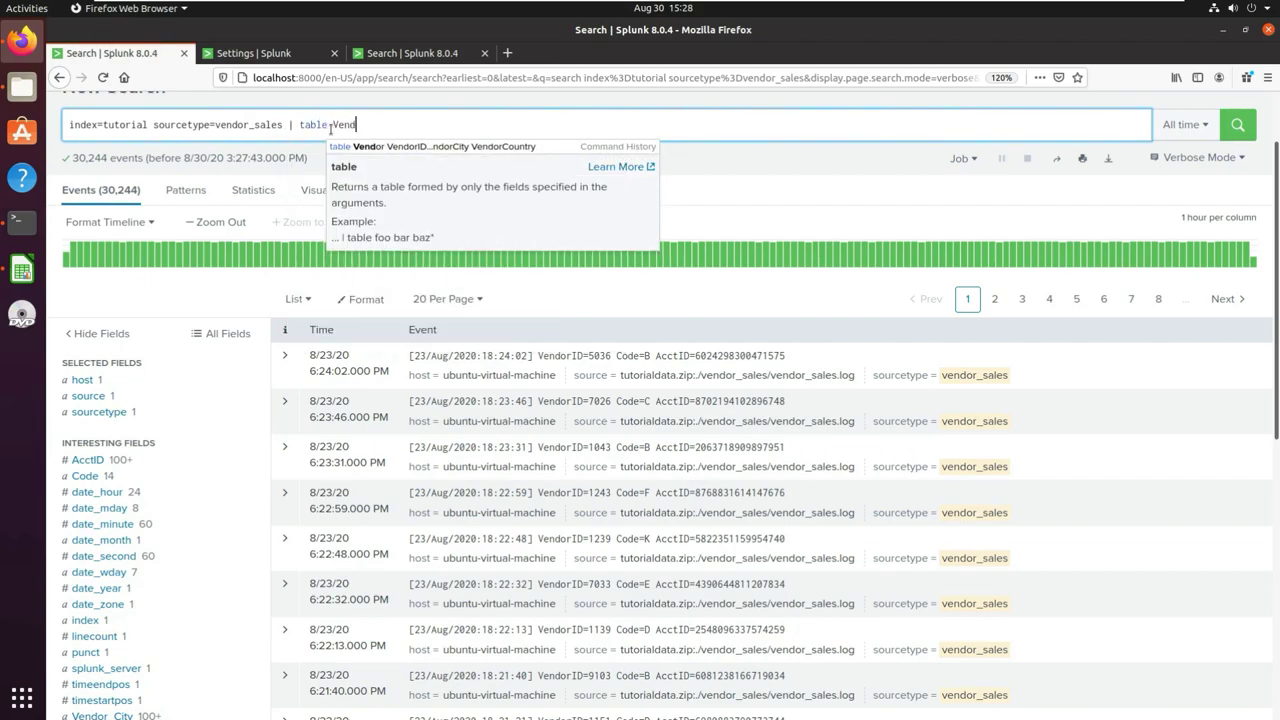
type("or_name ")
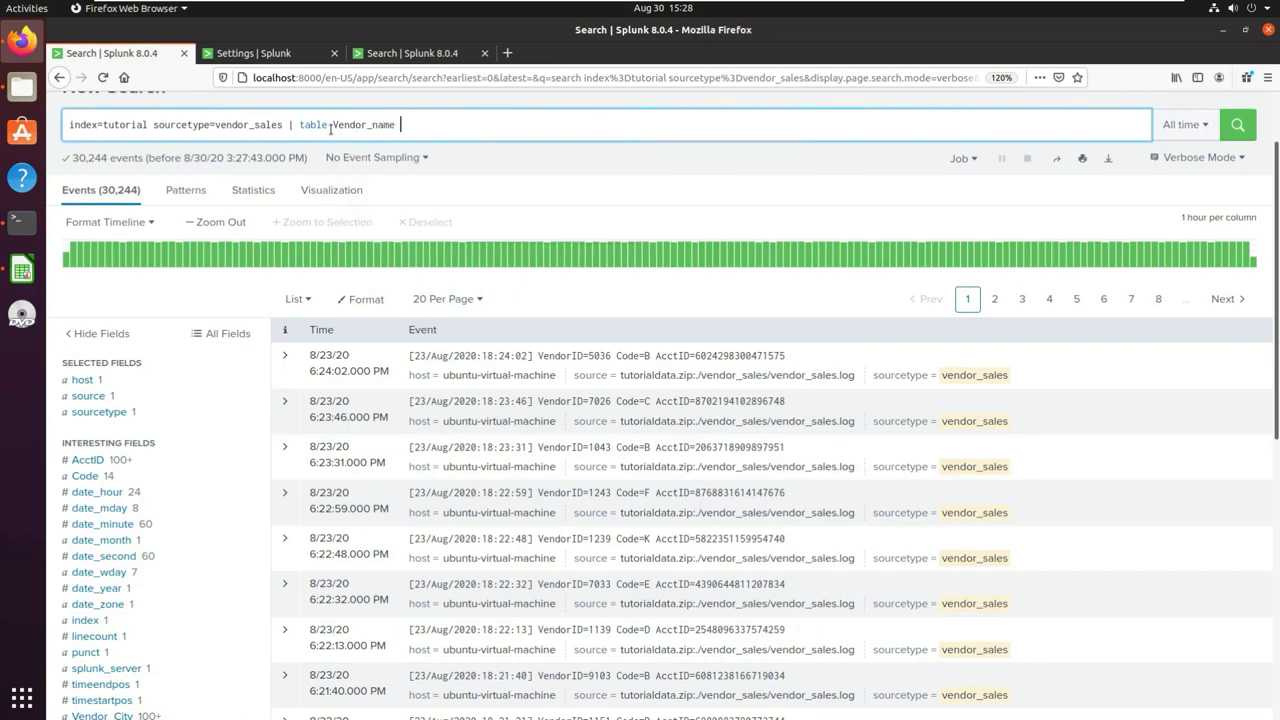
type("Vendor_City Vendor_Country")
key("Return")
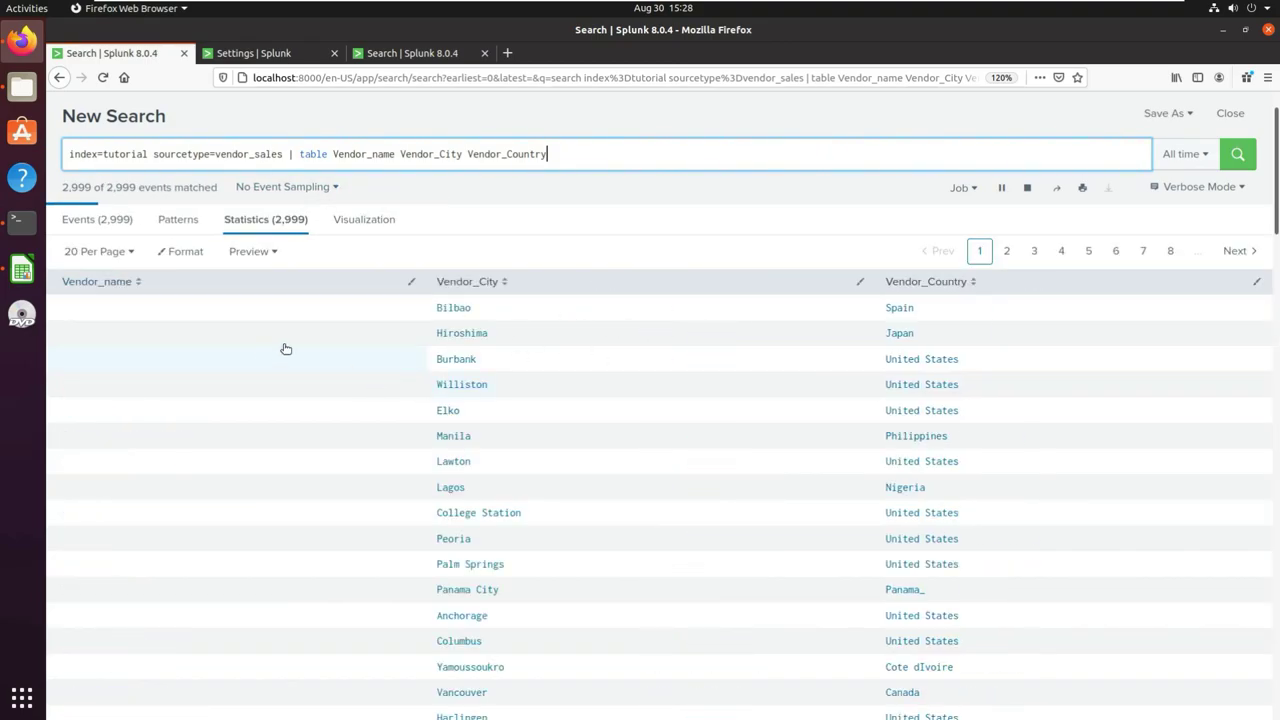
Correct the first table field to Vendor_Name with a capital N and rerun the search
left_click(379, 157)
key("Delete")
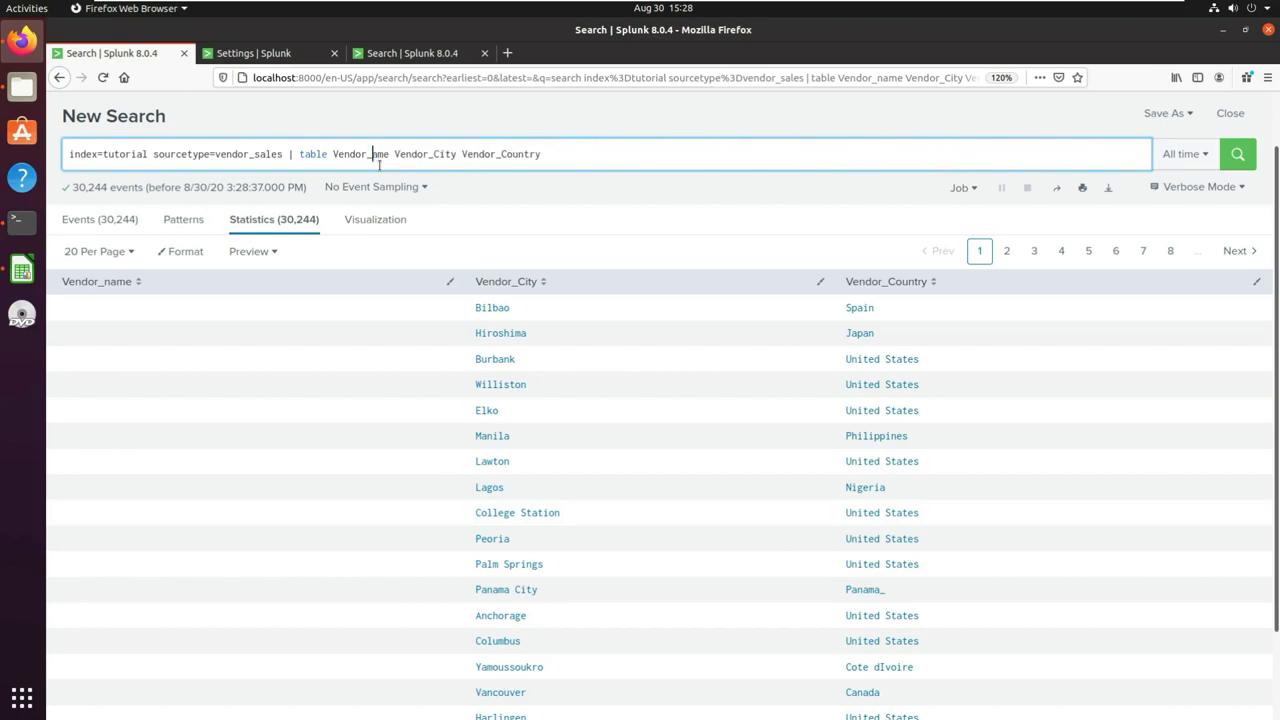
type("N")
key("Return")
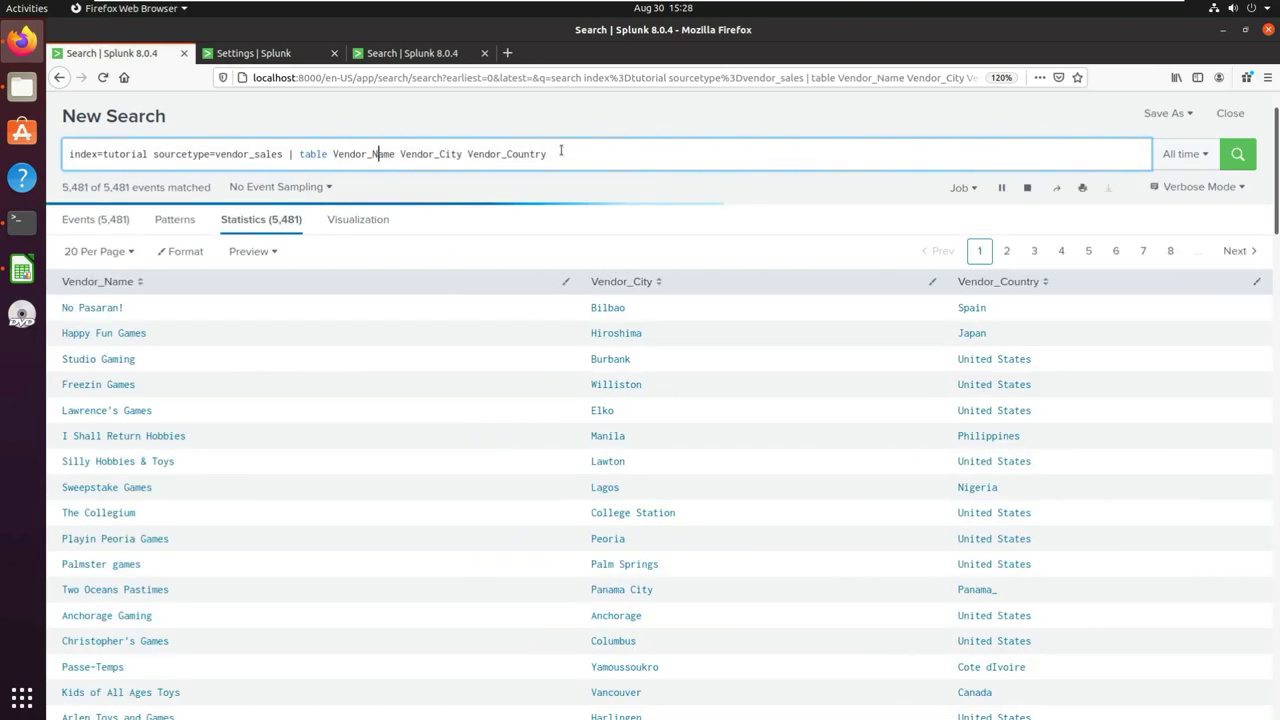
Add VendorID as the last field of the table command and rerun the search
left_click(563, 152)
type("Vendo")
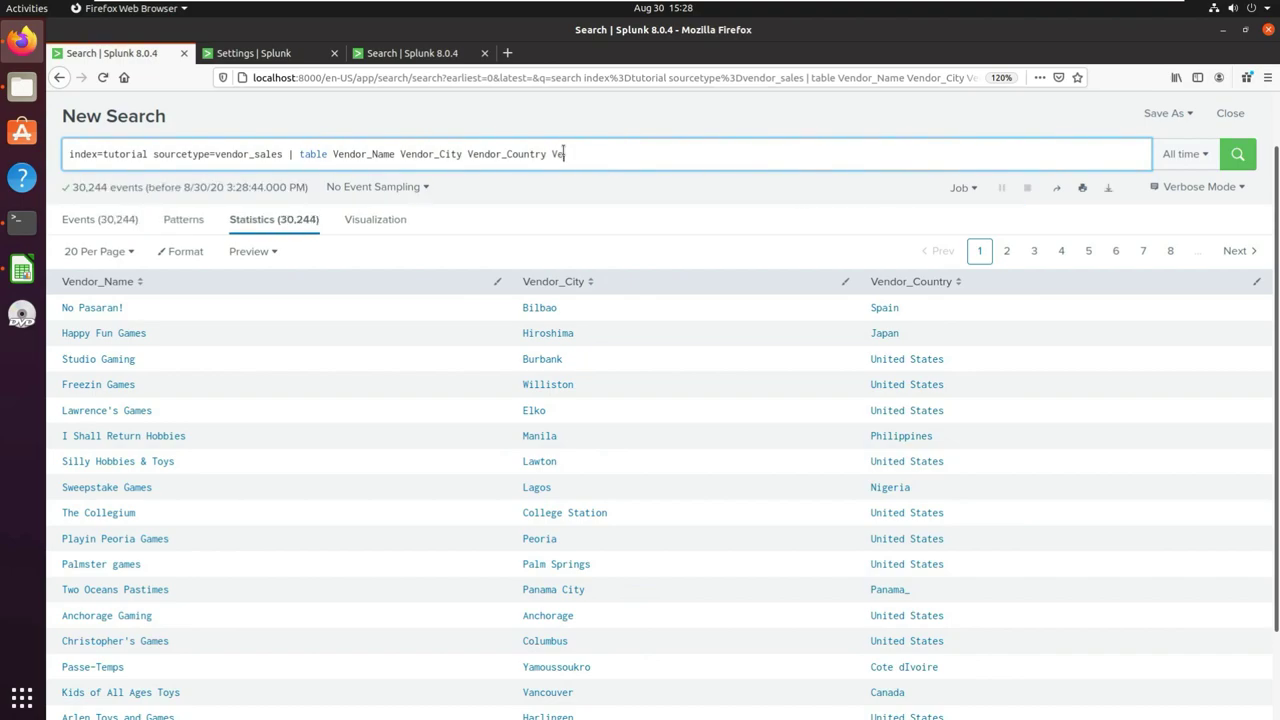
type("rID")
left_click(1237, 154)
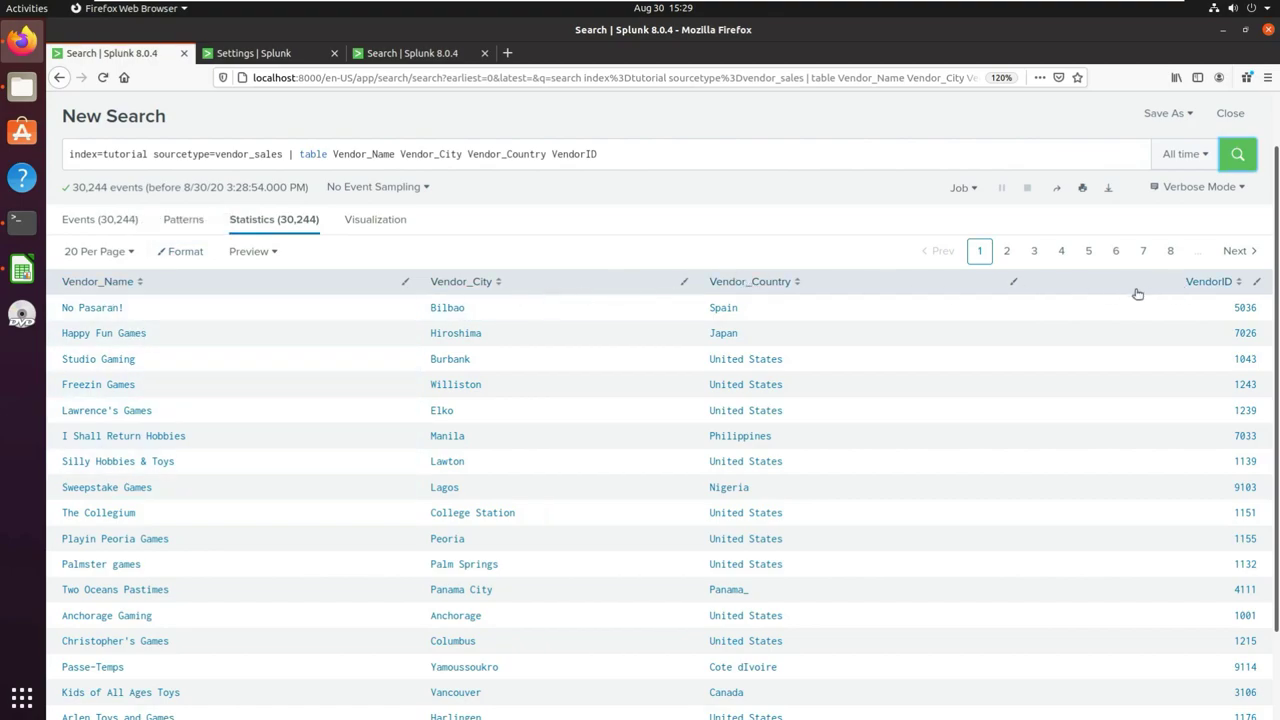
Append "|outputlookup vendor_dup.csv" to the vendor_sales table search and run it
left_click(629, 155)
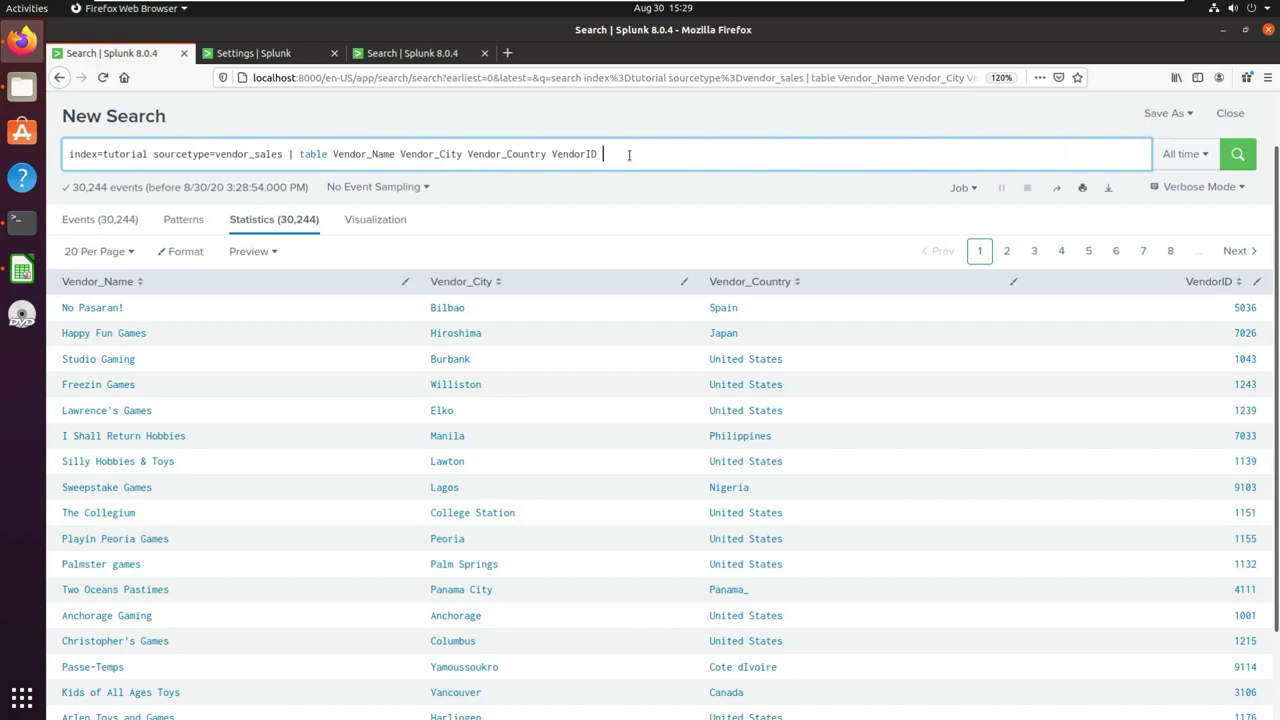
type("|")
type("outp")
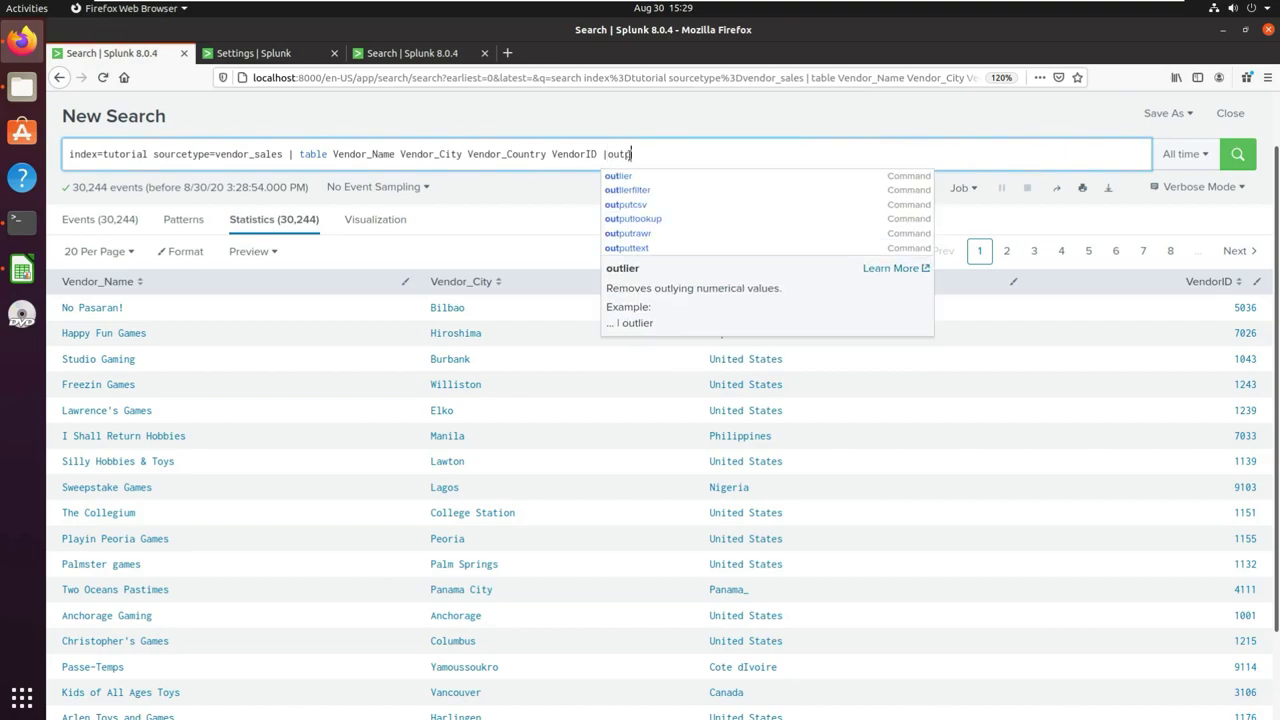
type("utlookup")
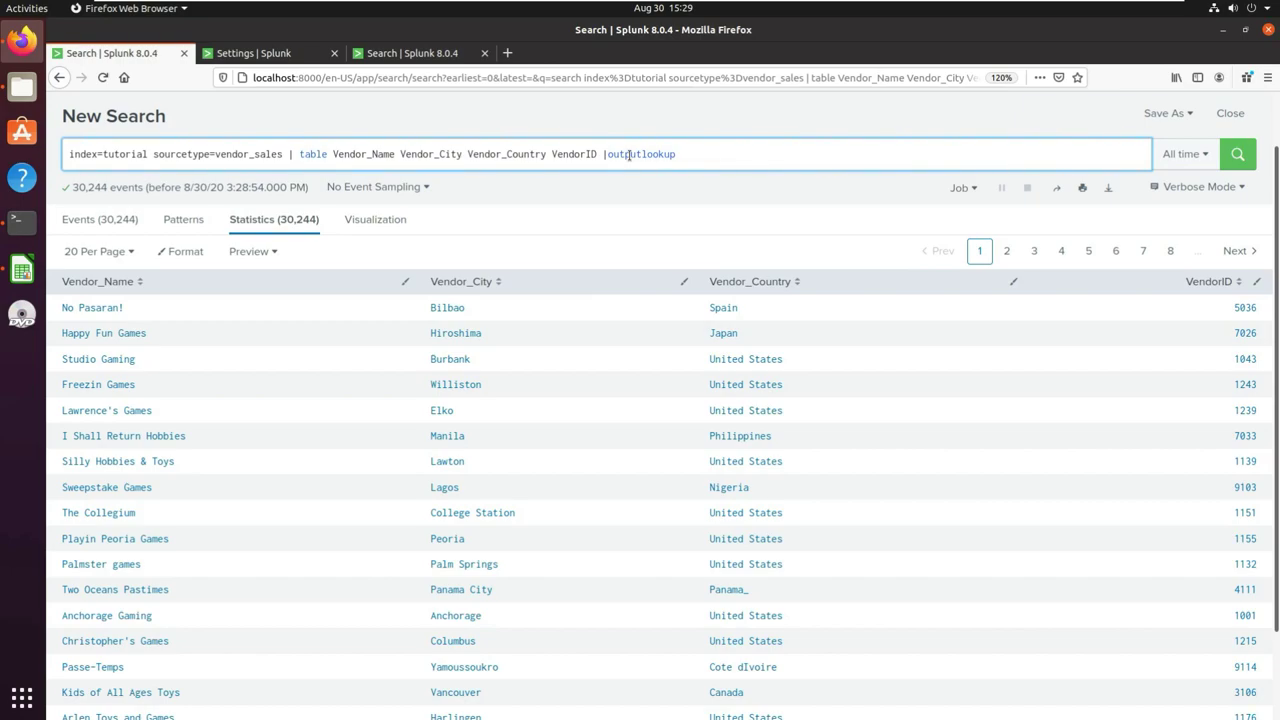
type("appent")
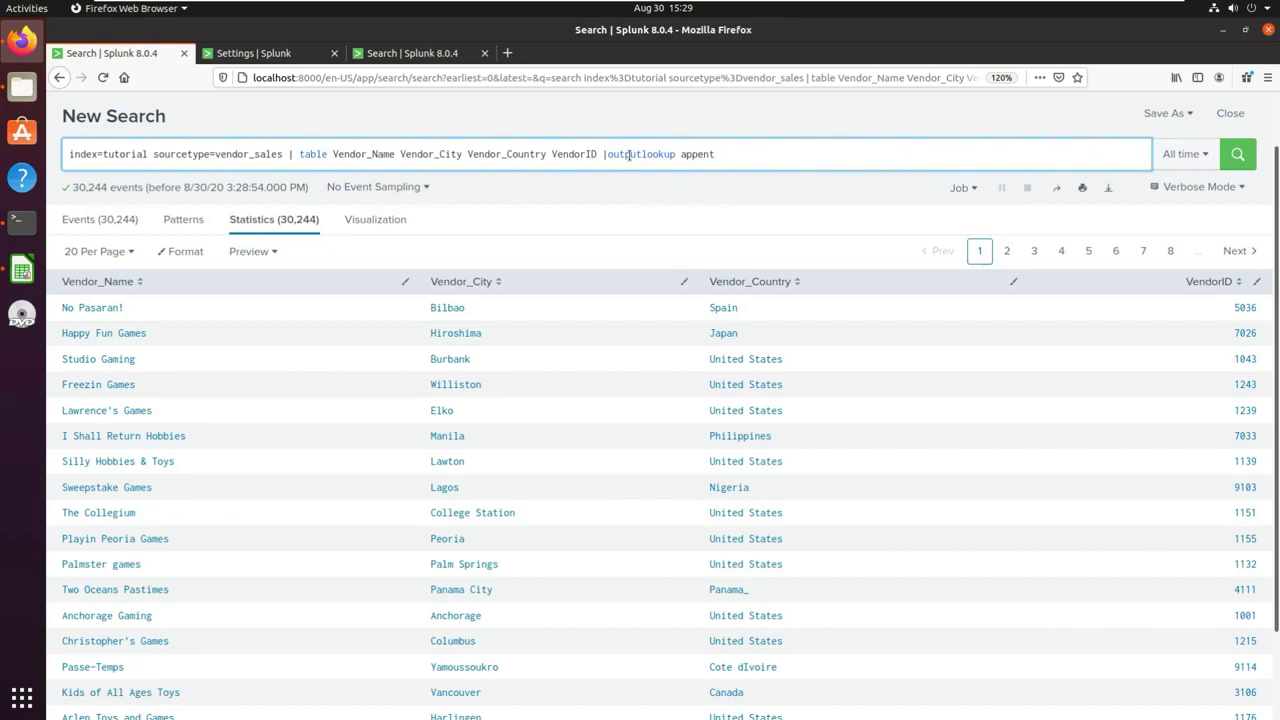
key("BackSpace")
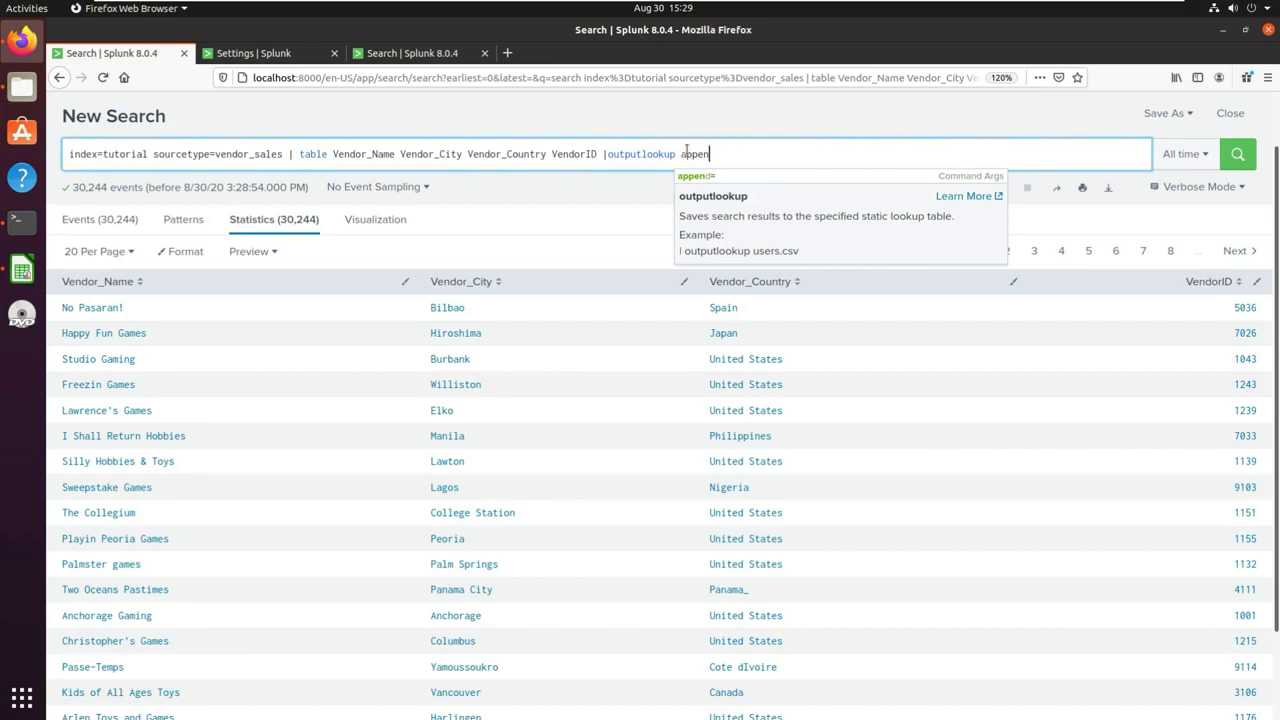
left_click_drag(683, 154, 716, 156)
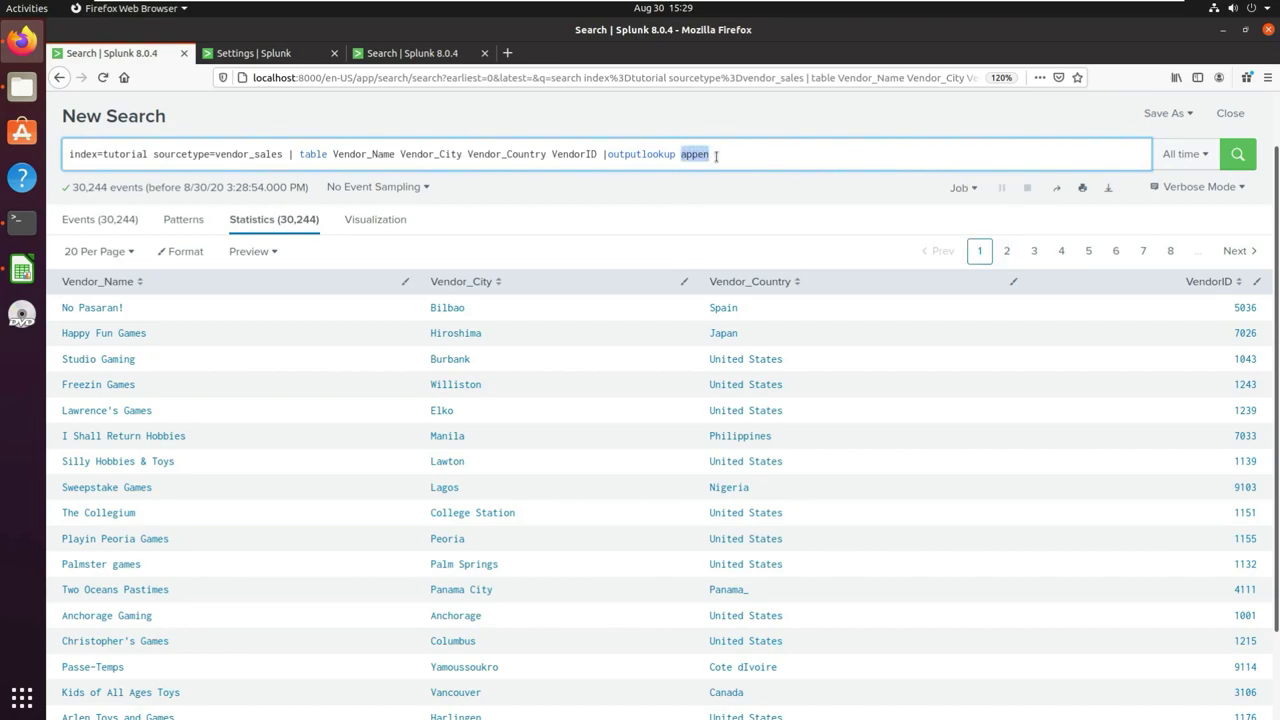
key("BackSpace")
type("vendor_dup.csv")
left_click(1232, 153)
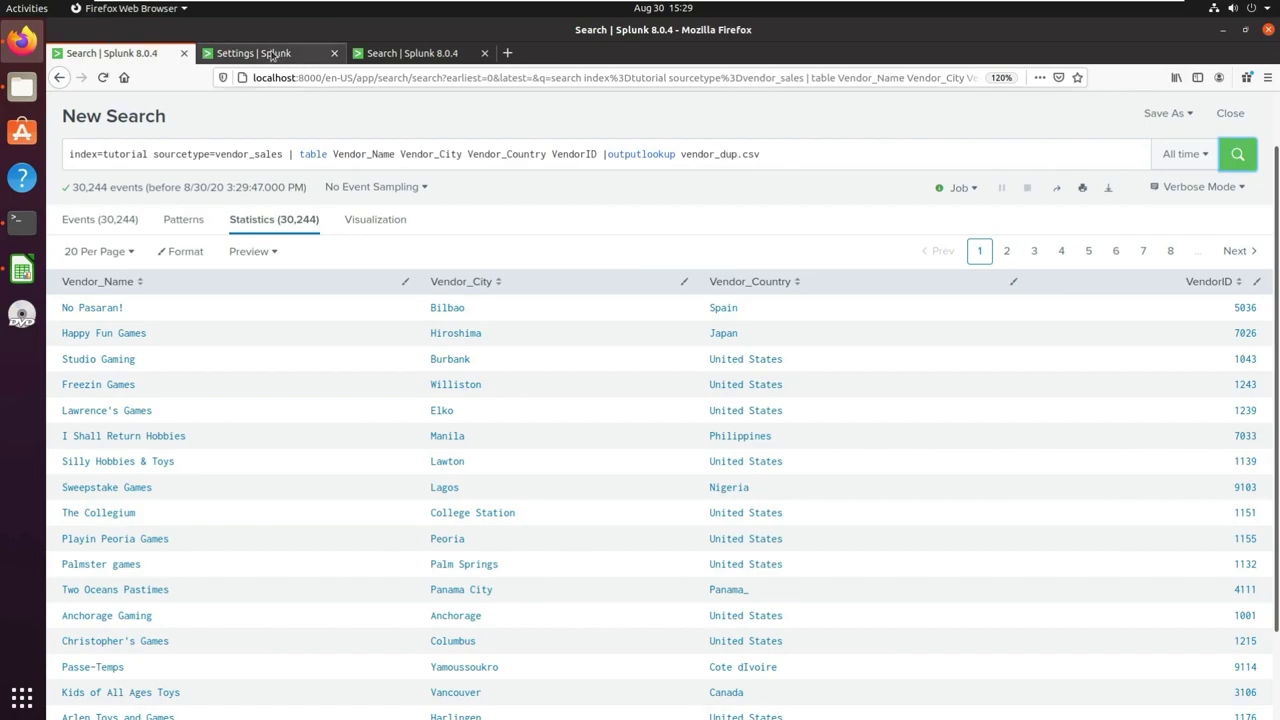
In the existing inputlookup search, try to load the lookup file vendors_dup.csv and rerun the query
left_click(375, 53)
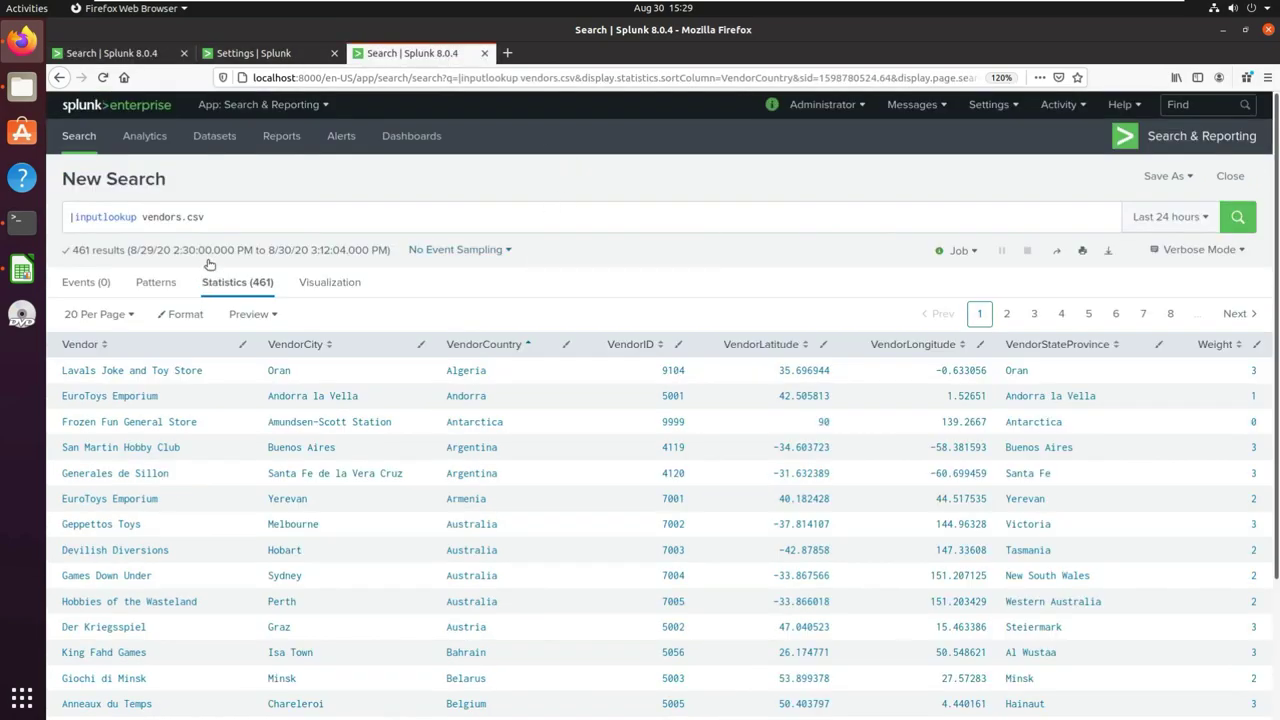
left_click(181, 217)
type("_dup")
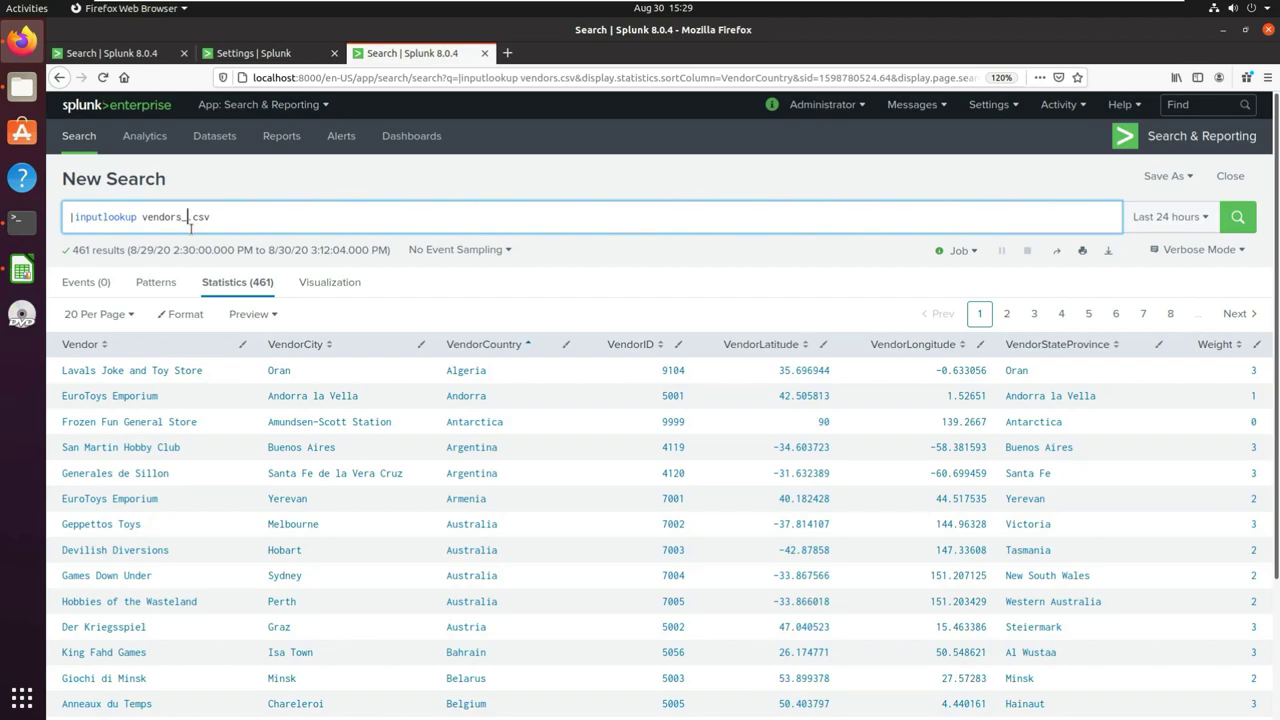
key("Return")
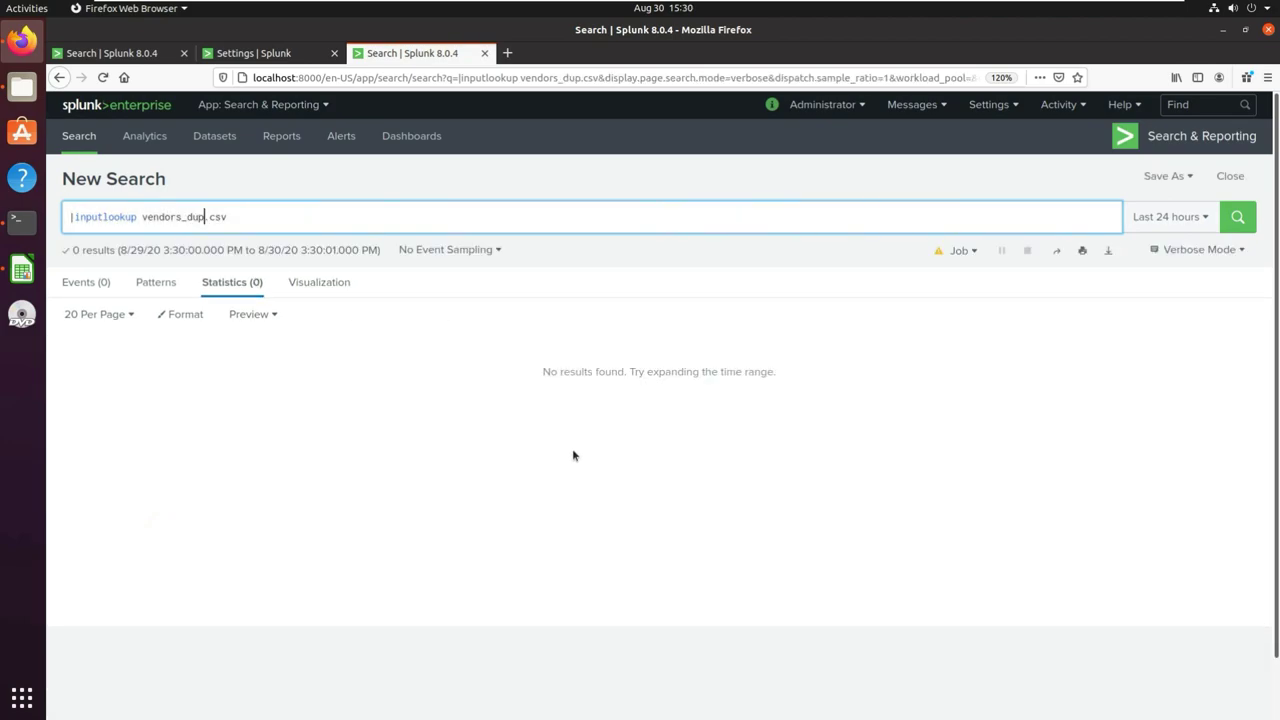
left_click(1205, 222)
left_click(1252, 218)
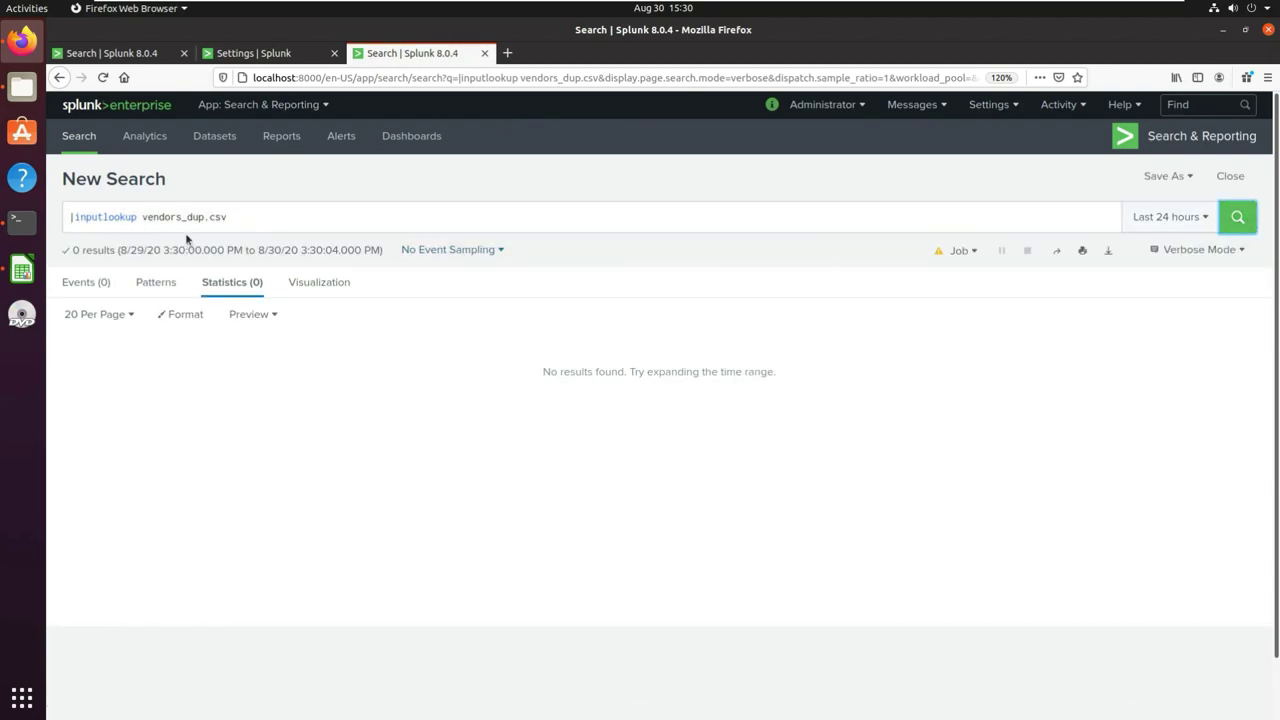
Check the file name in the outputlookup search, correct the inputlookup query to vendor_dup.csv and run it
left_click(283, 58)
left_click(145, 55)
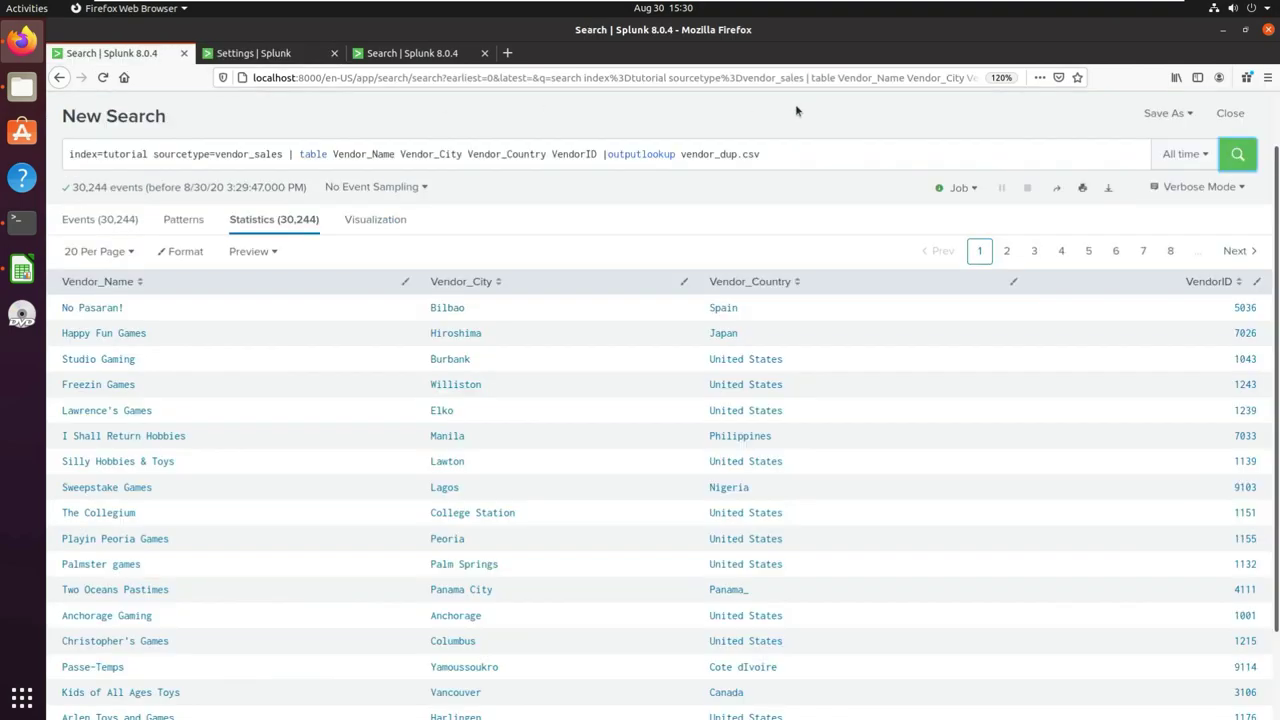
left_click(395, 55)
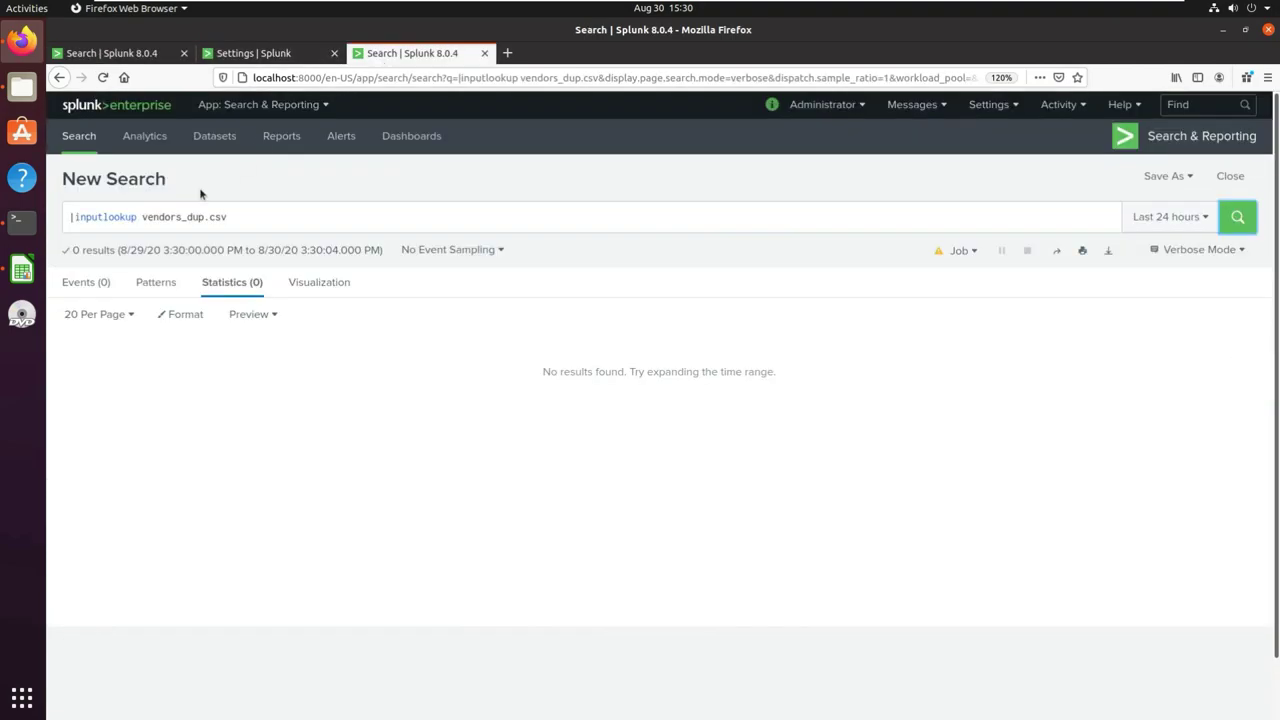
left_click(183, 217)
key("BackSpace")
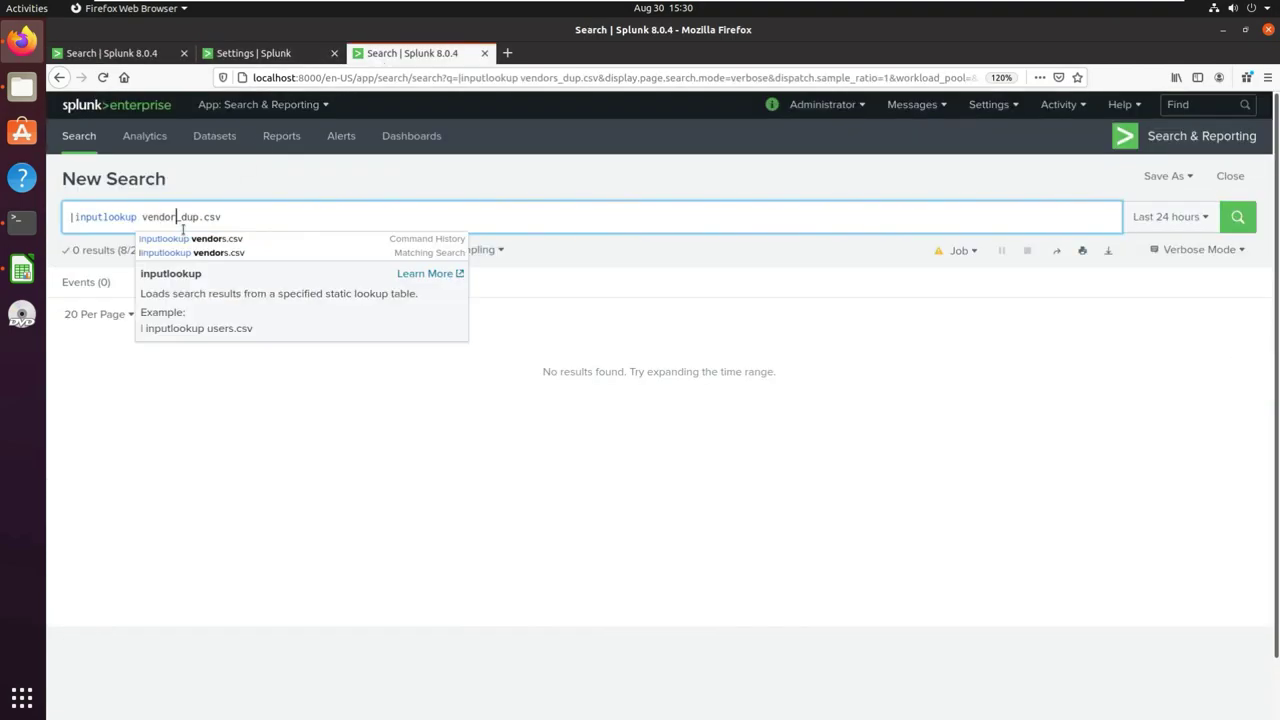
key("Return")
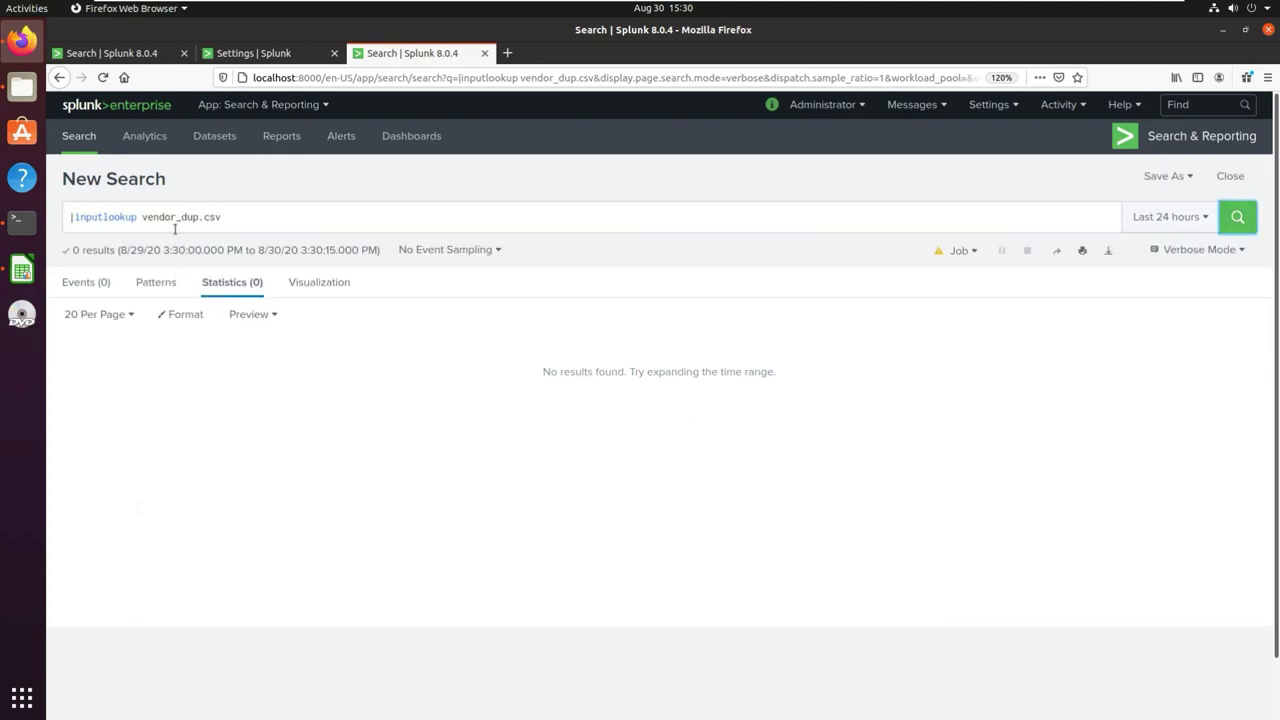
Copy the "|inputlookup vendor_dup.csv" query, close the current search, and run the copied query in a fresh one
left_click_drag(245, 219, 30, 218)
key("ctrl+c")
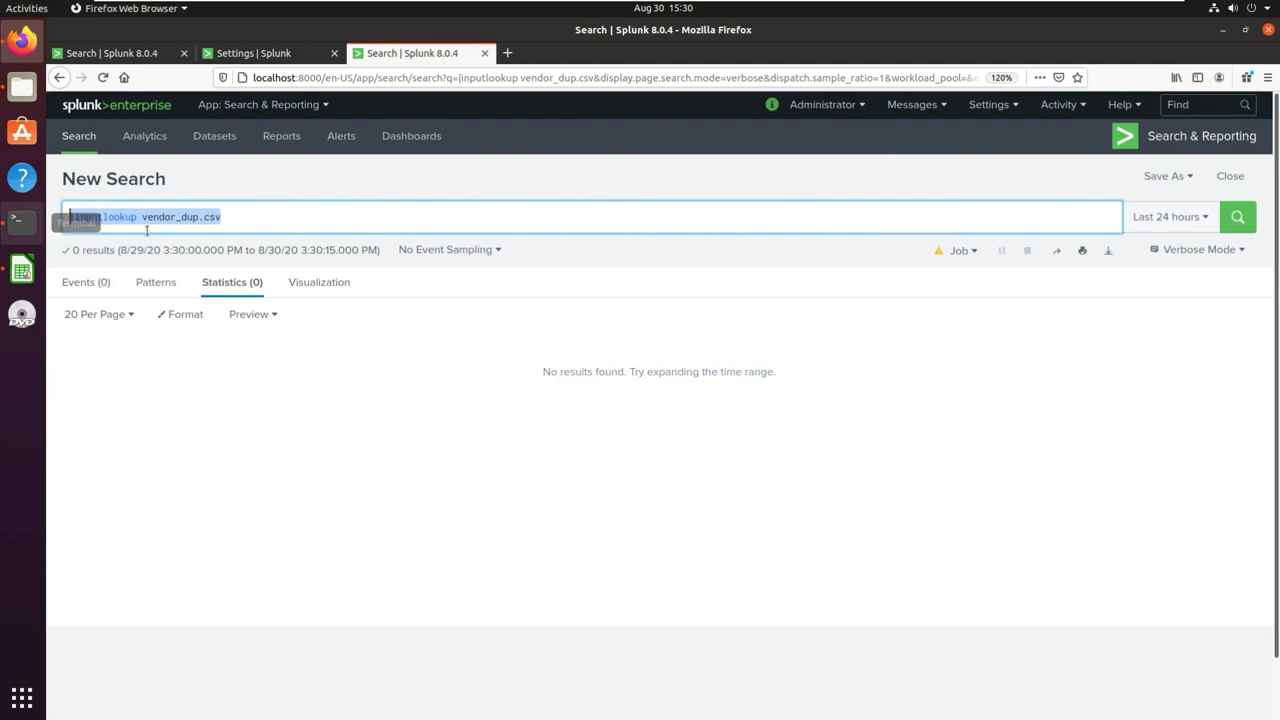
key("BackSpace")
left_click(1230, 176)
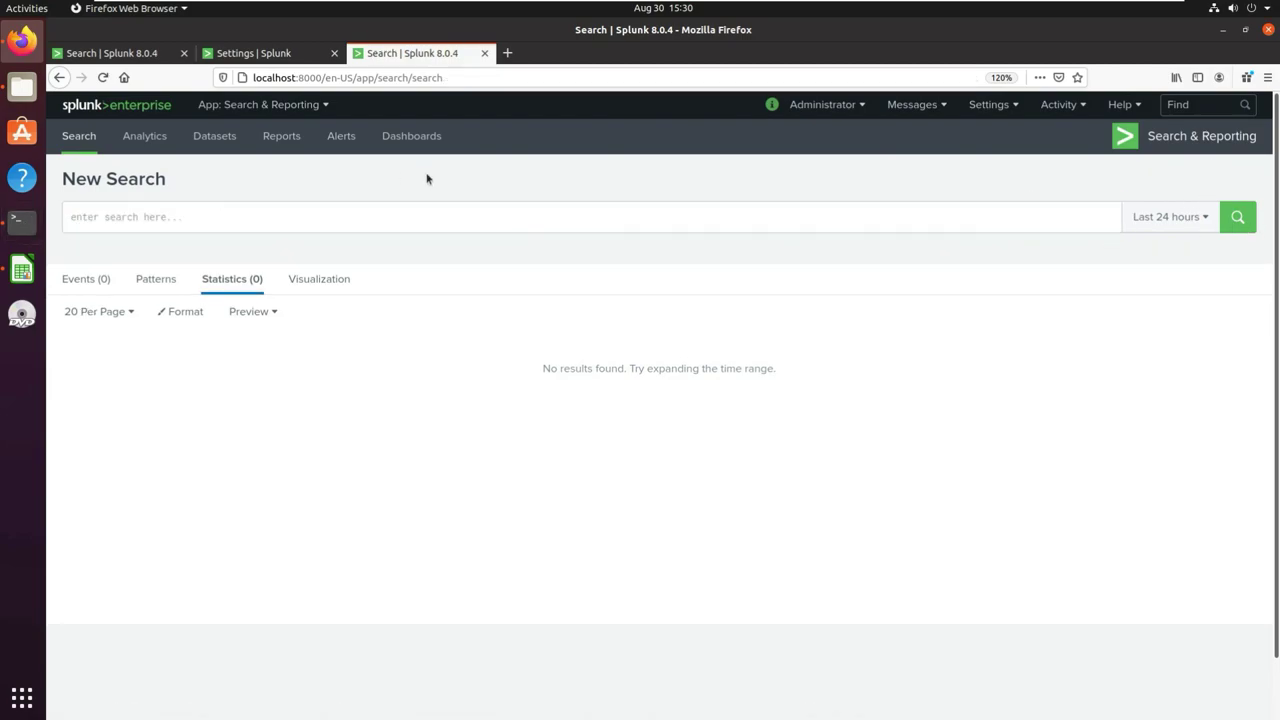
left_click(100, 215)
key("ctrl+v")
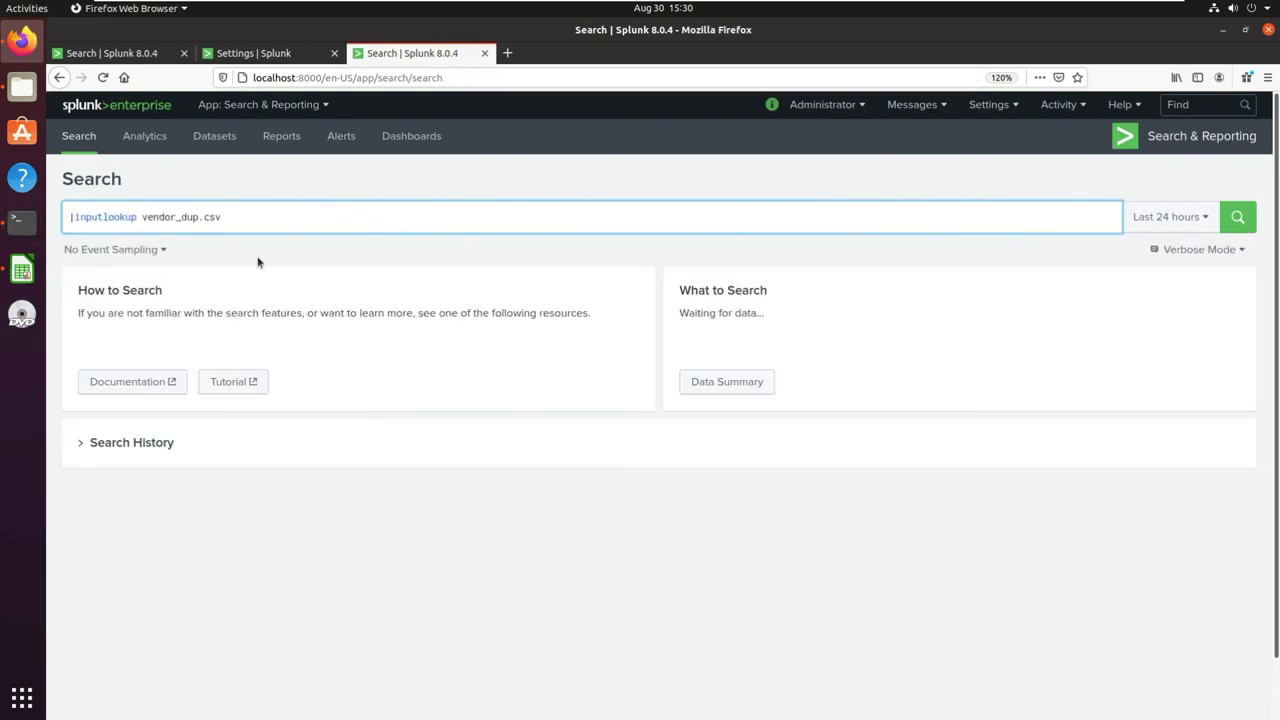
key("Return")
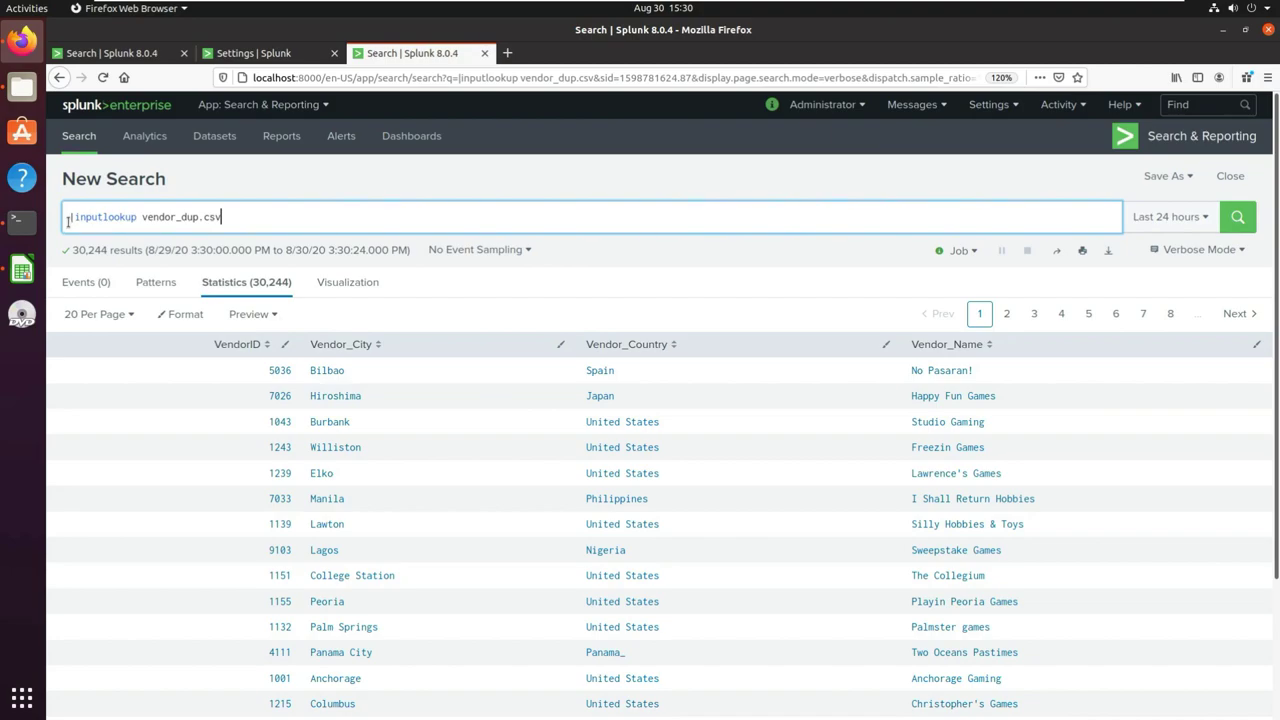
scroll(641, 527, "down", 3)
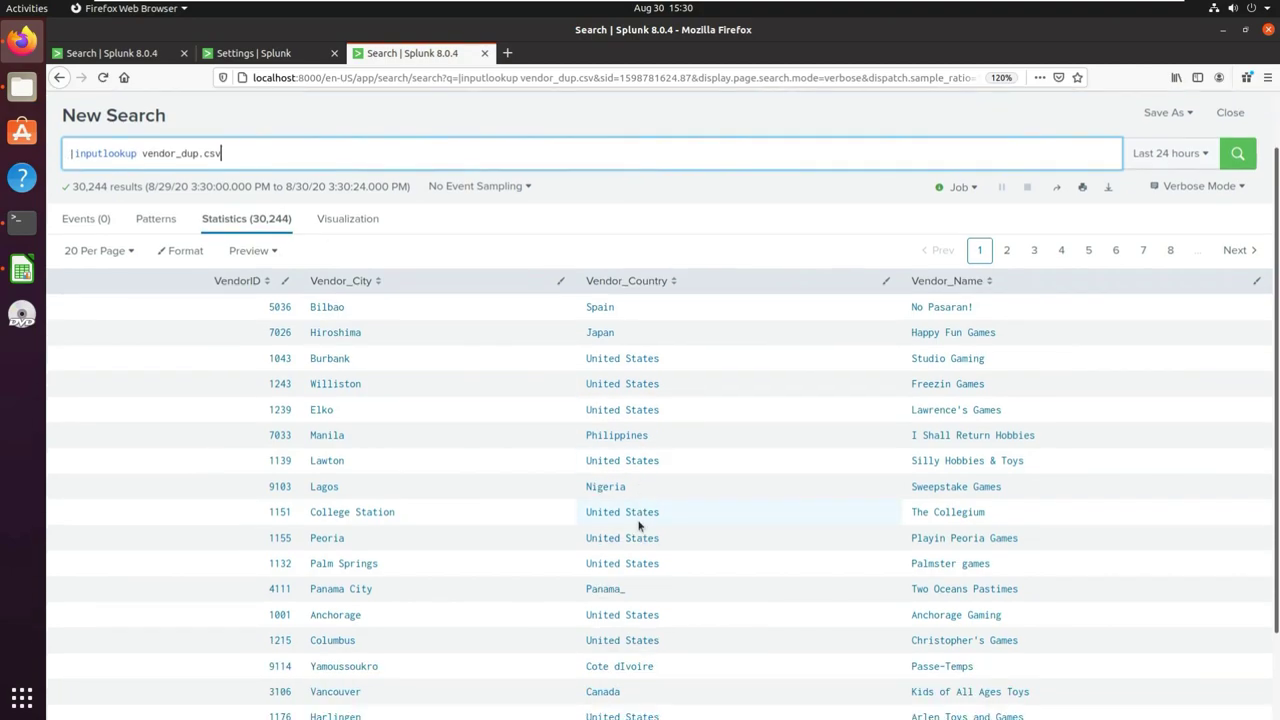
scroll(640, 523, "up", 3)
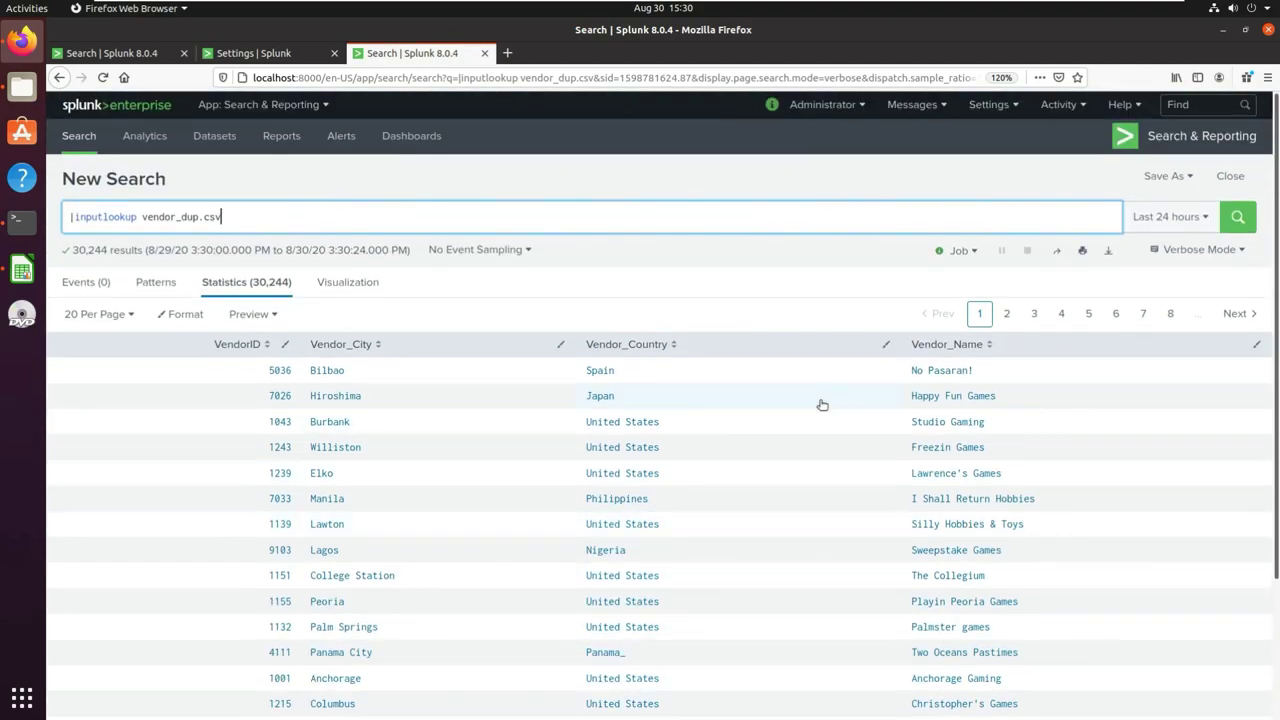
In the vendor_sales search, insert append=true before vendor_dup.csv in the outputlookup command
left_click(118, 52)
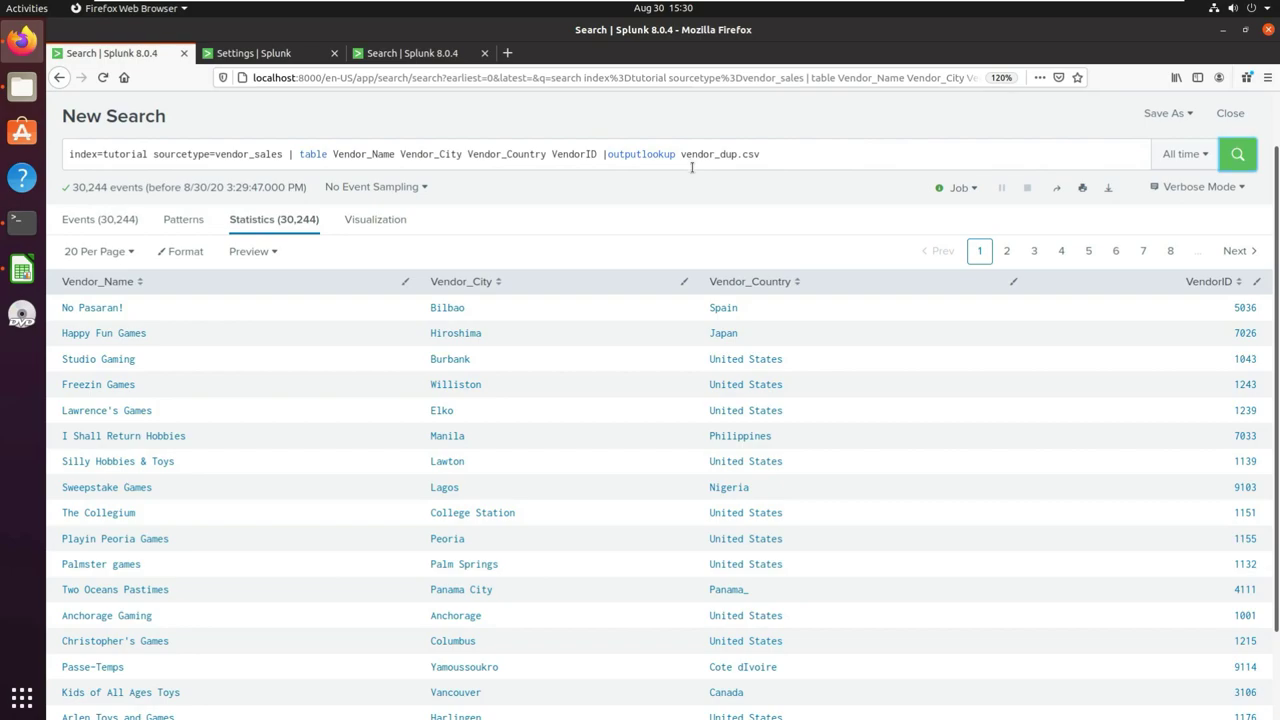
left_click(680, 156)
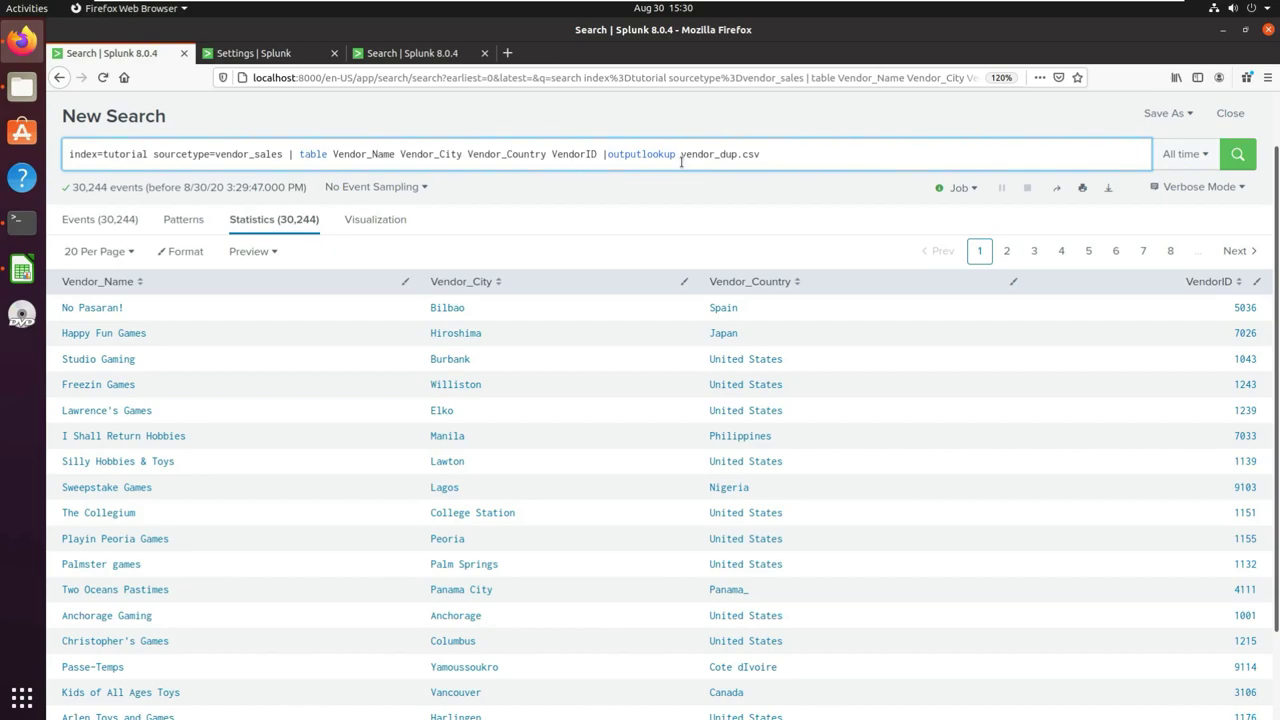
type("append")
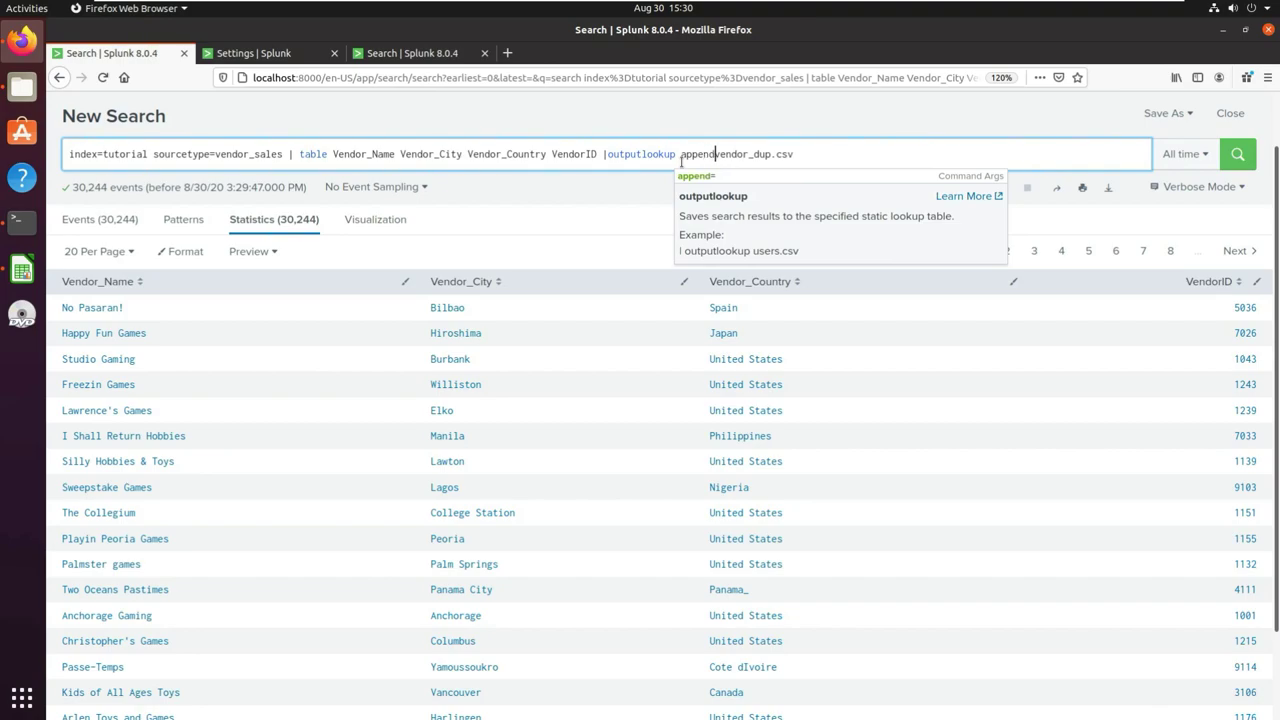
type("=")
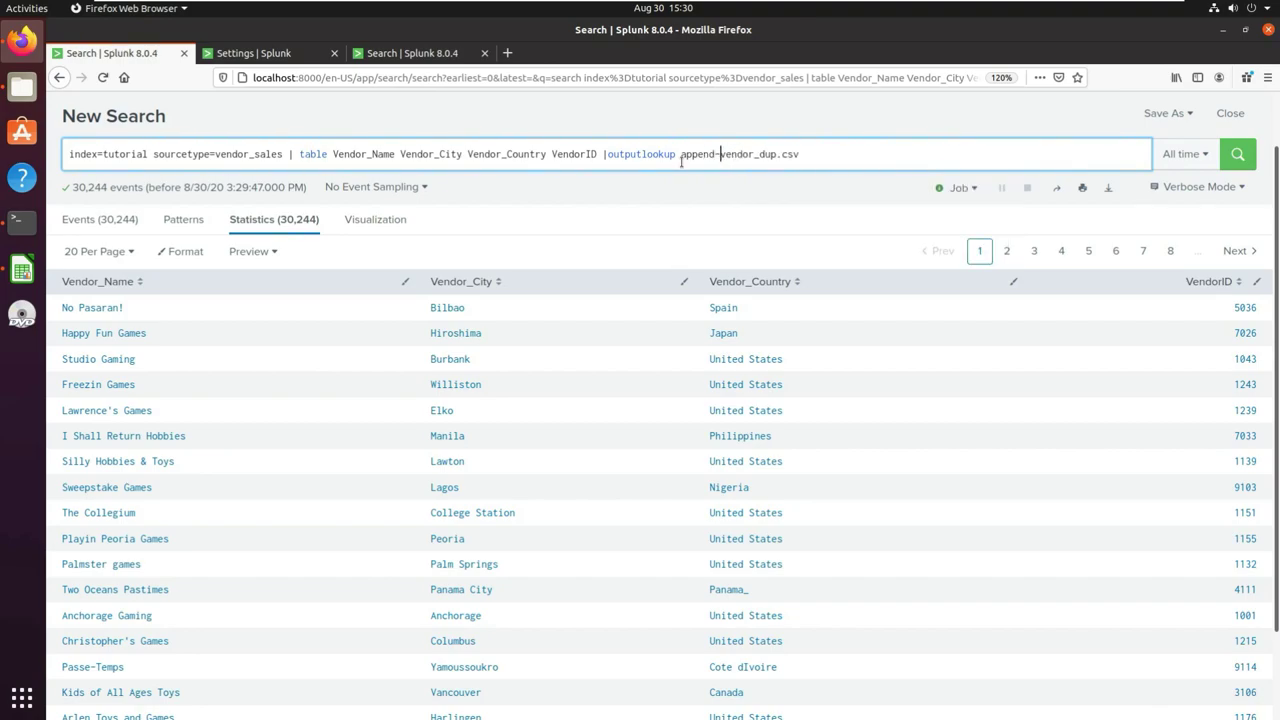
key("BackSpace")
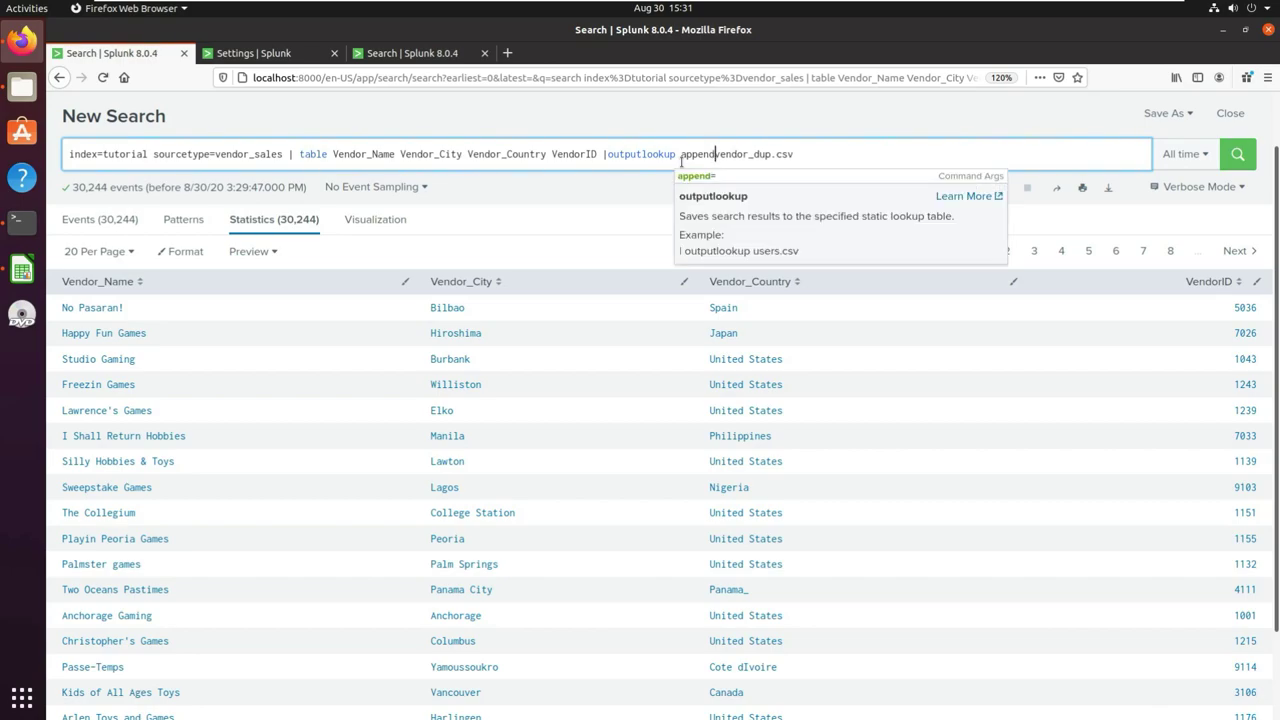
type("=true")
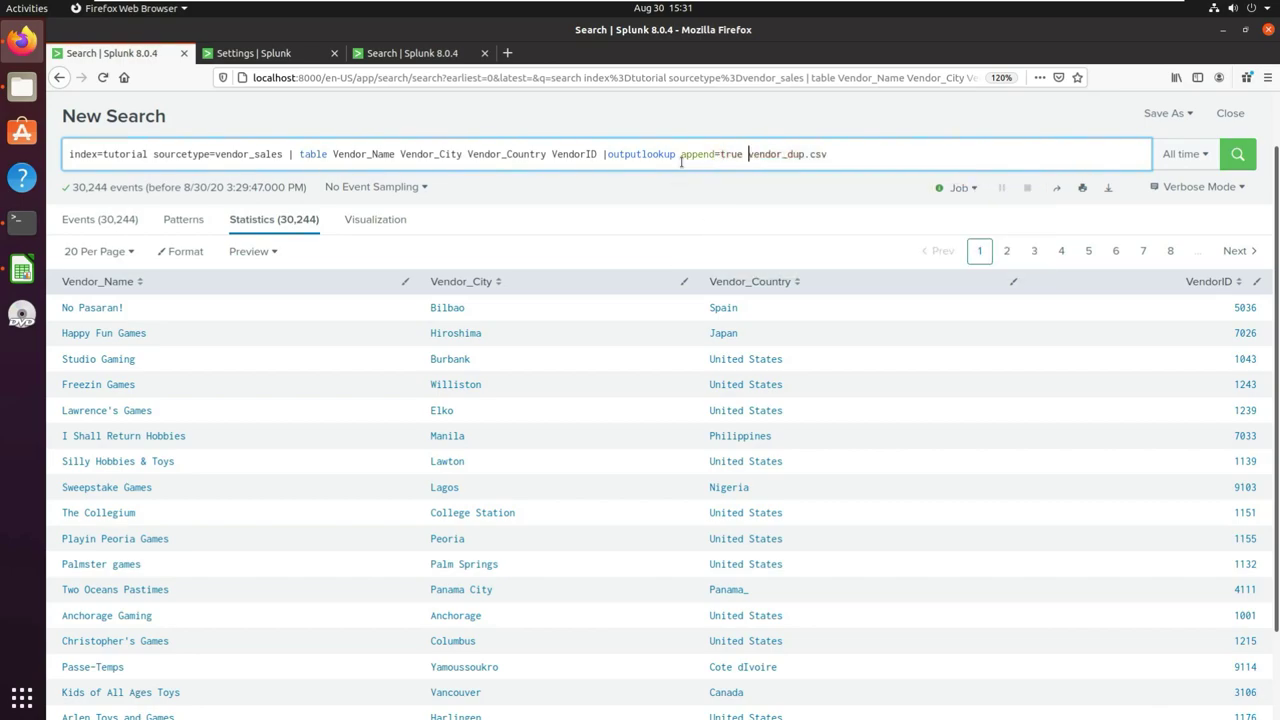
left_click(752, 197)
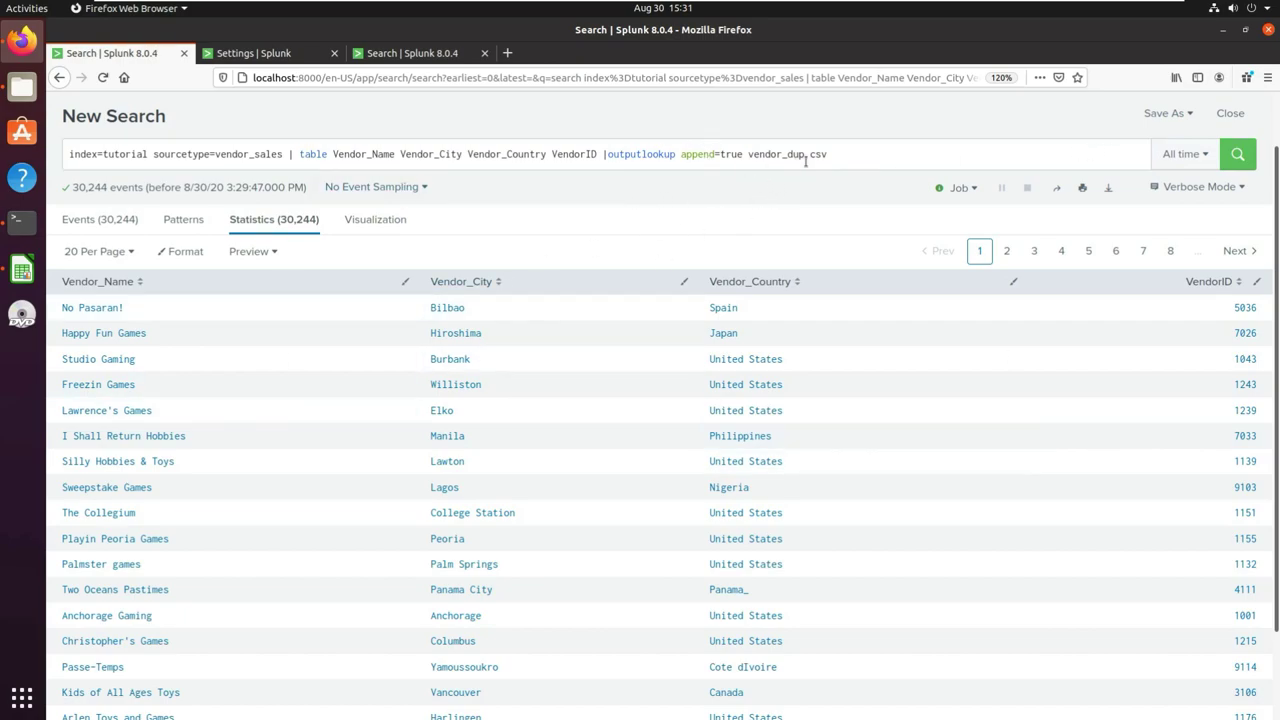
Clear the outputlookup arguments, open the command's documentation, and review its syntax options, appending-results notes and examples
left_click_drag(684, 156, 875, 155)
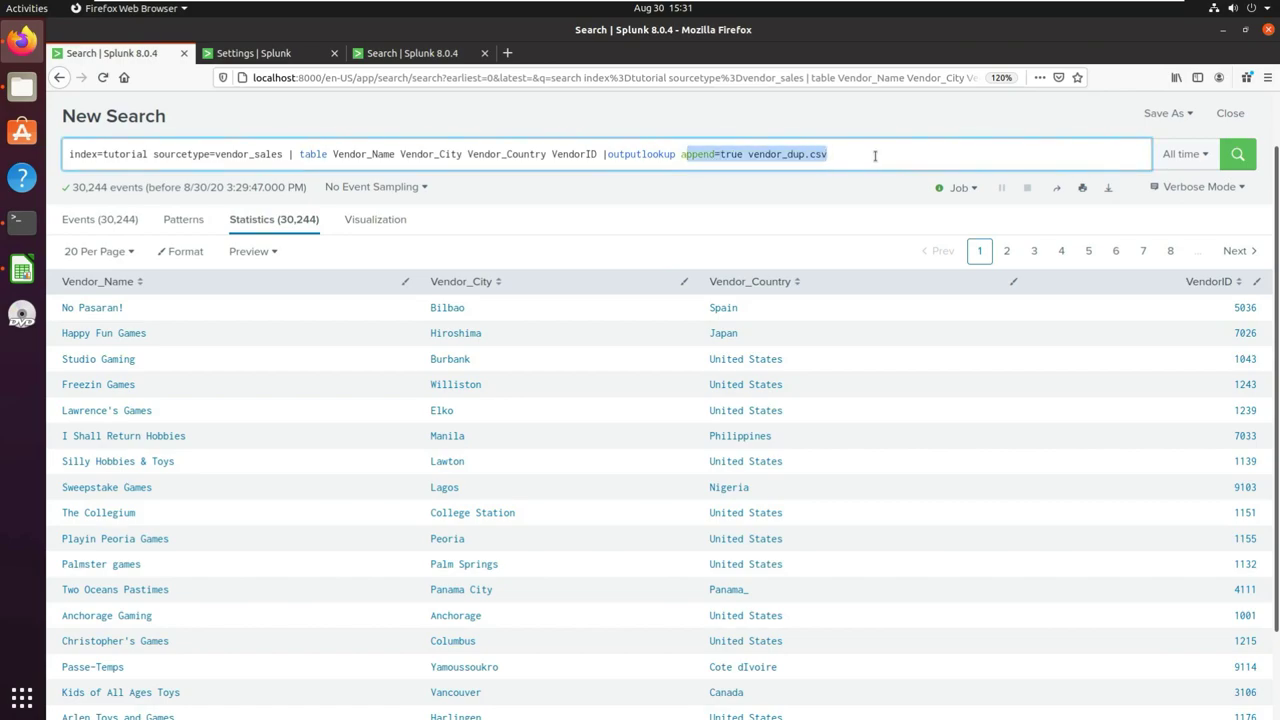
key("BackSpace")
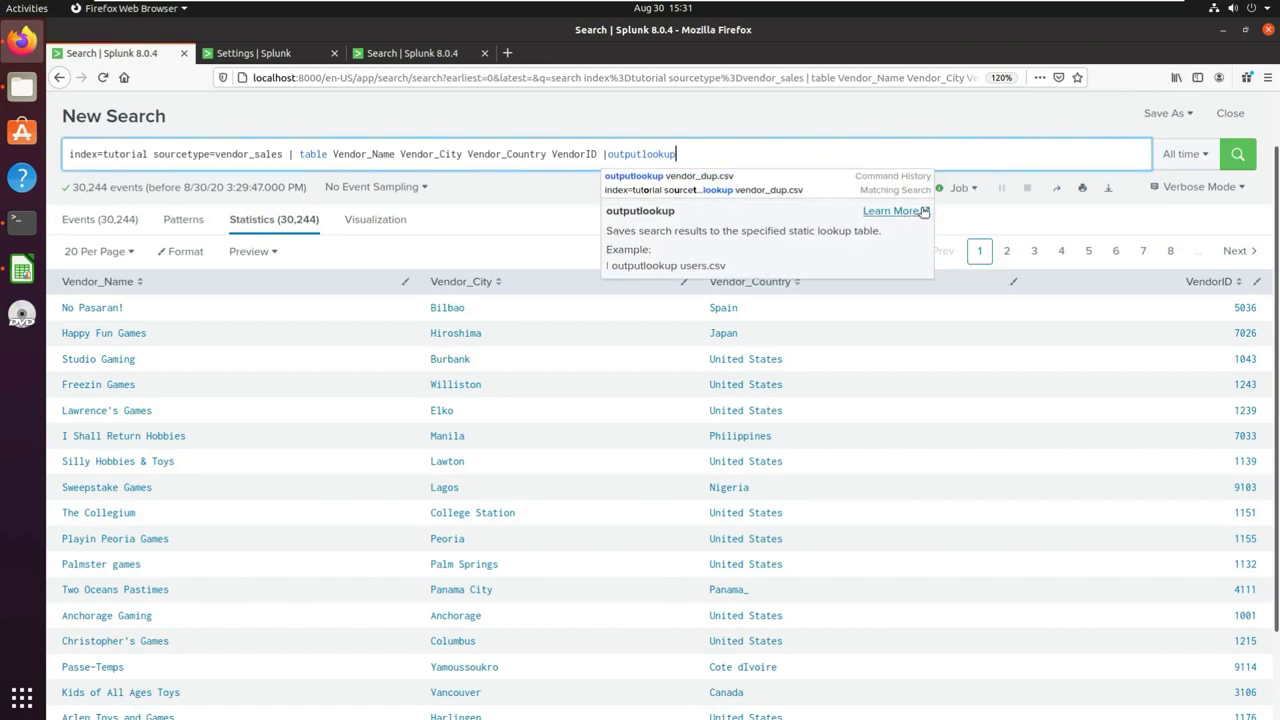
left_click(924, 211)
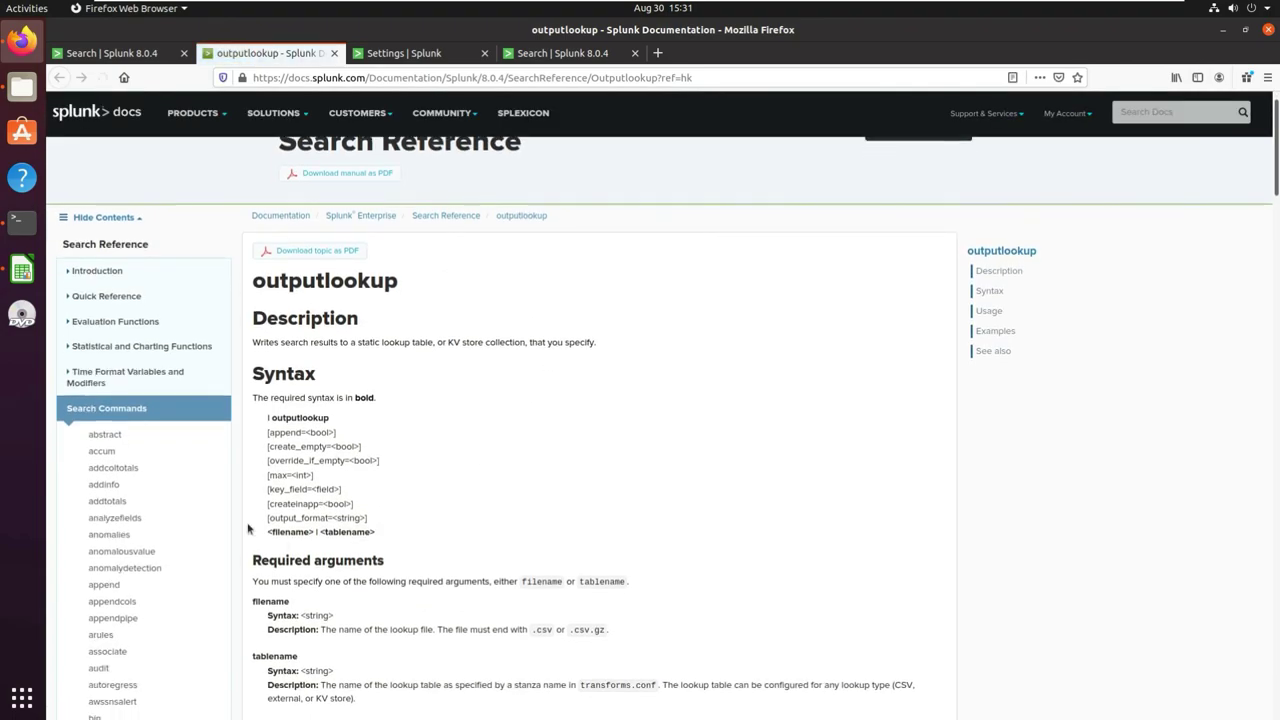
left_click_drag(272, 432, 312, 433)
left_click_drag(269, 532, 348, 516)
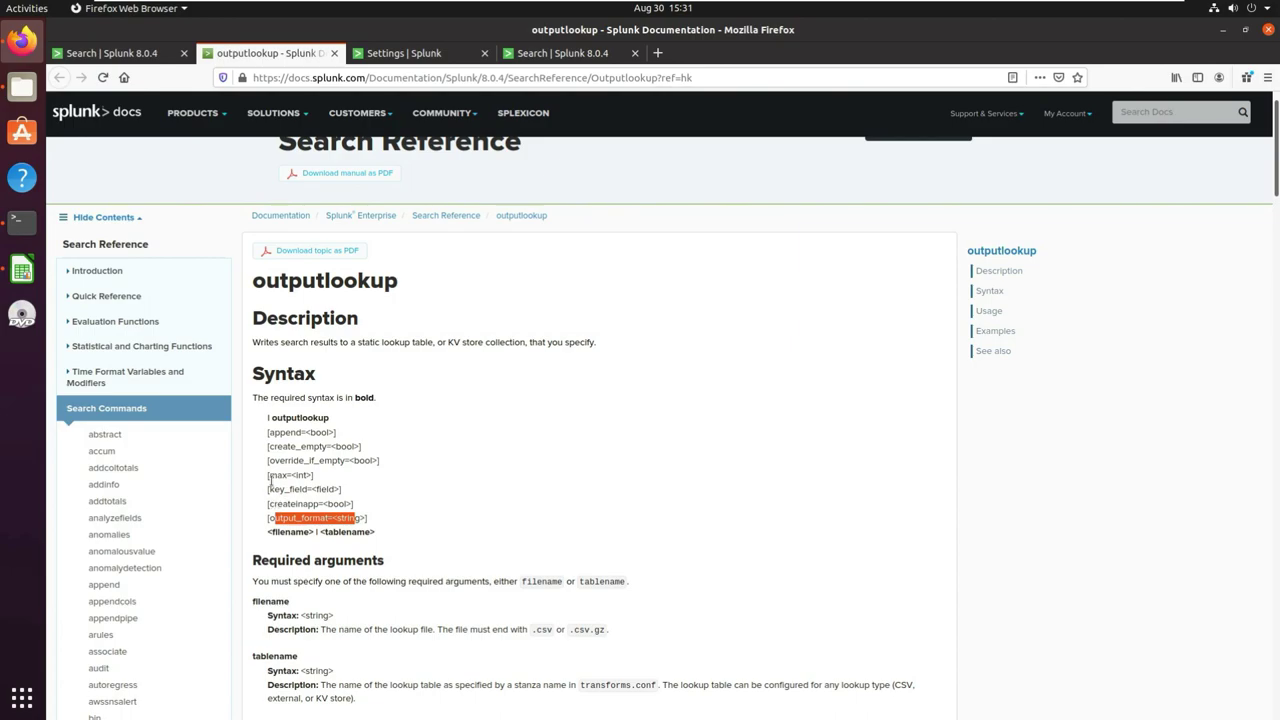
left_click_drag(269, 473, 312, 473)
scroll(575, 531, "down", 1)
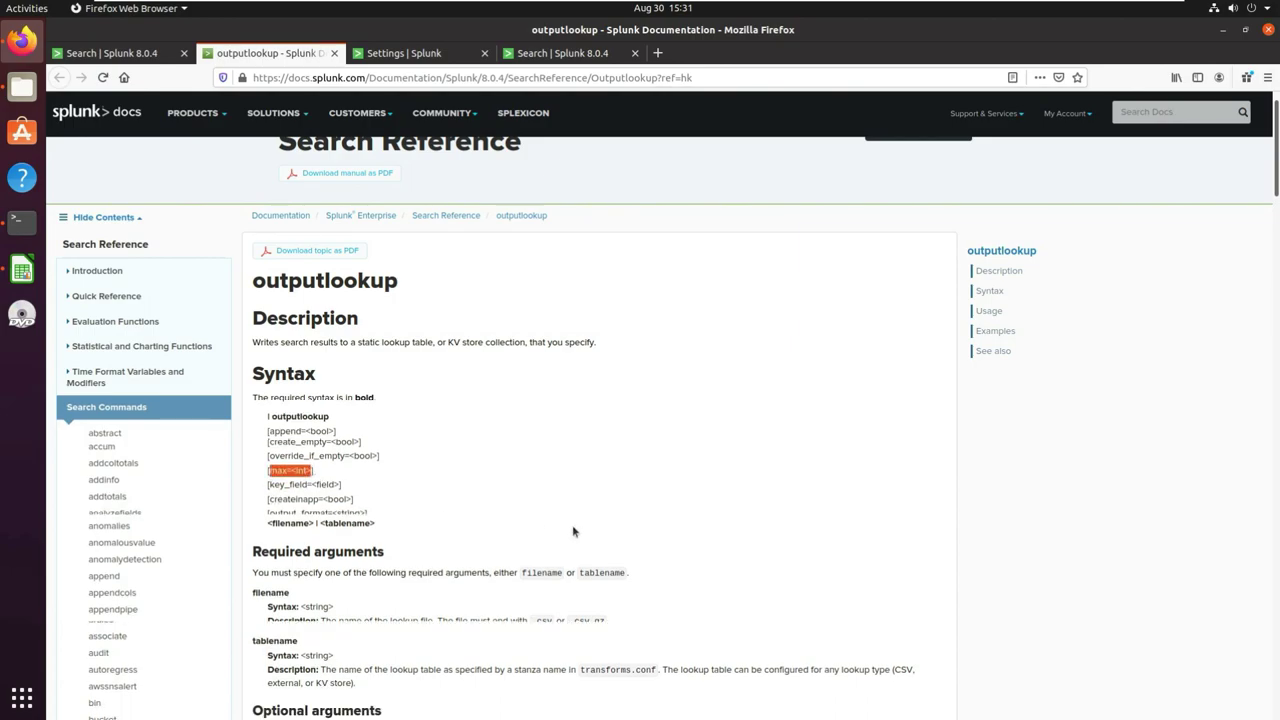
scroll(573, 531, "down", 15)
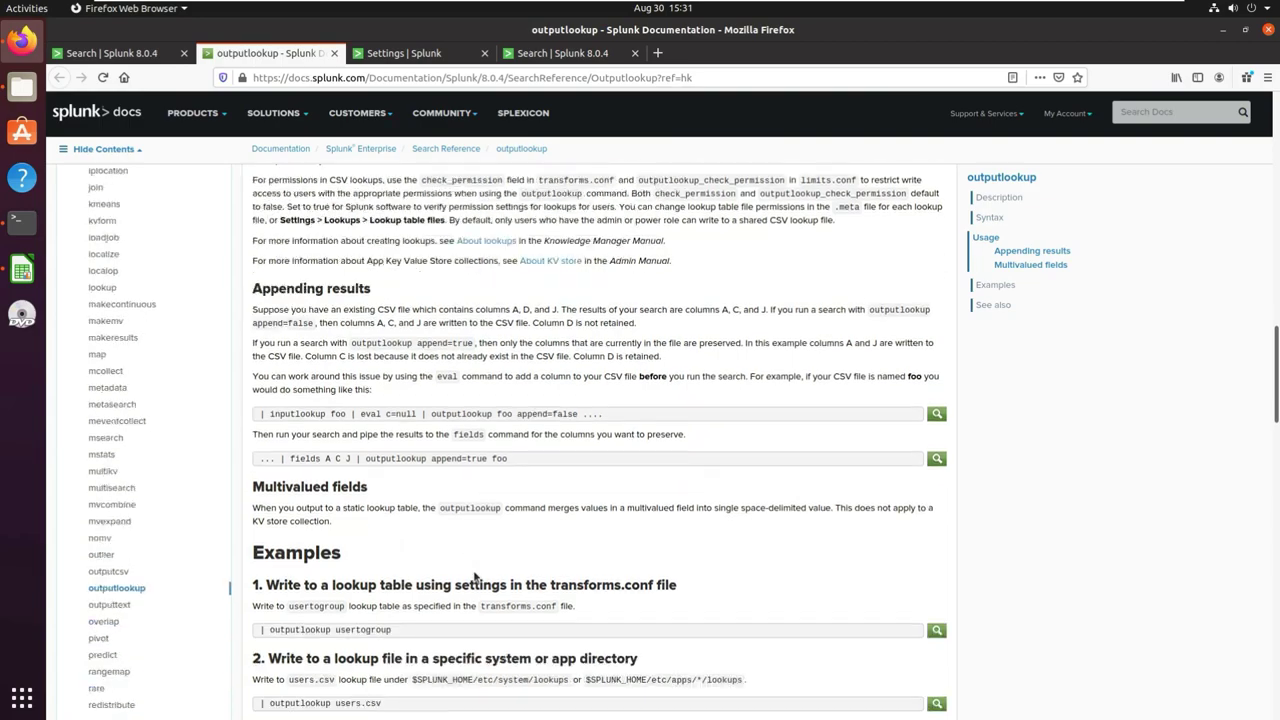
scroll(475, 577, "down", 2)
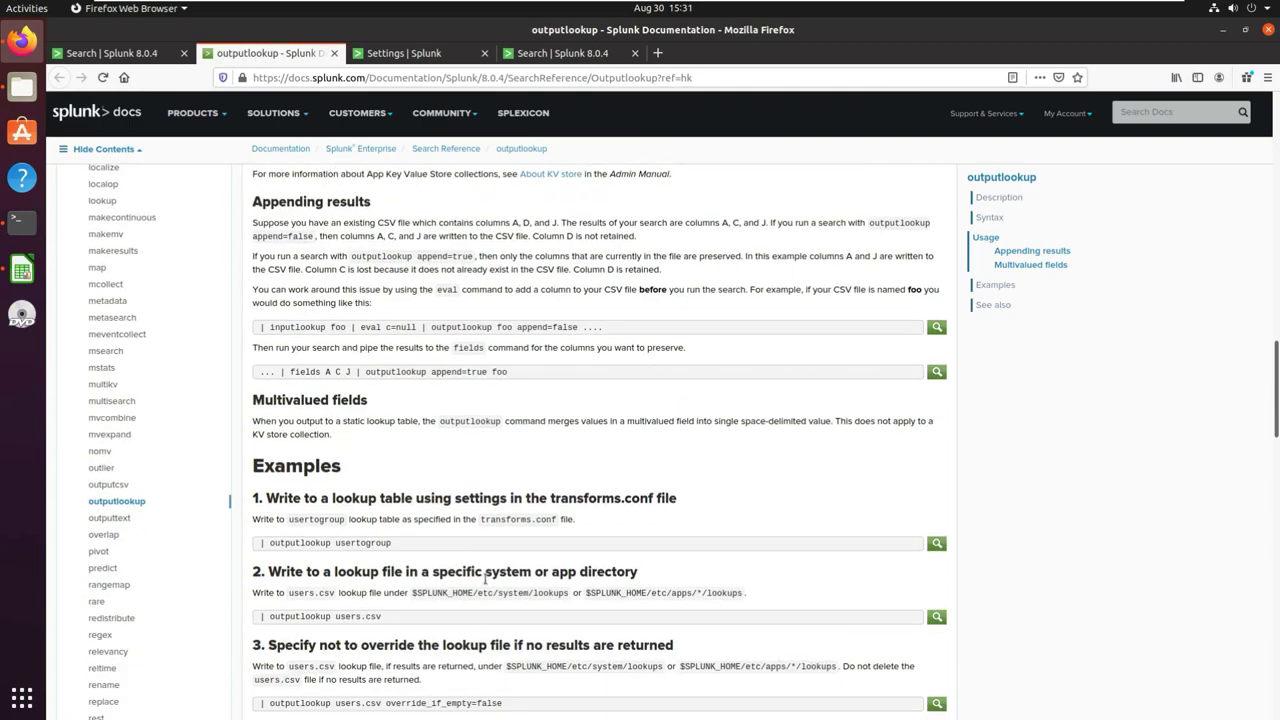
Skim the remaining outputlookup examples, return to the vendor_sales search, and clear its whole query
scroll(485, 580, "down", 3)
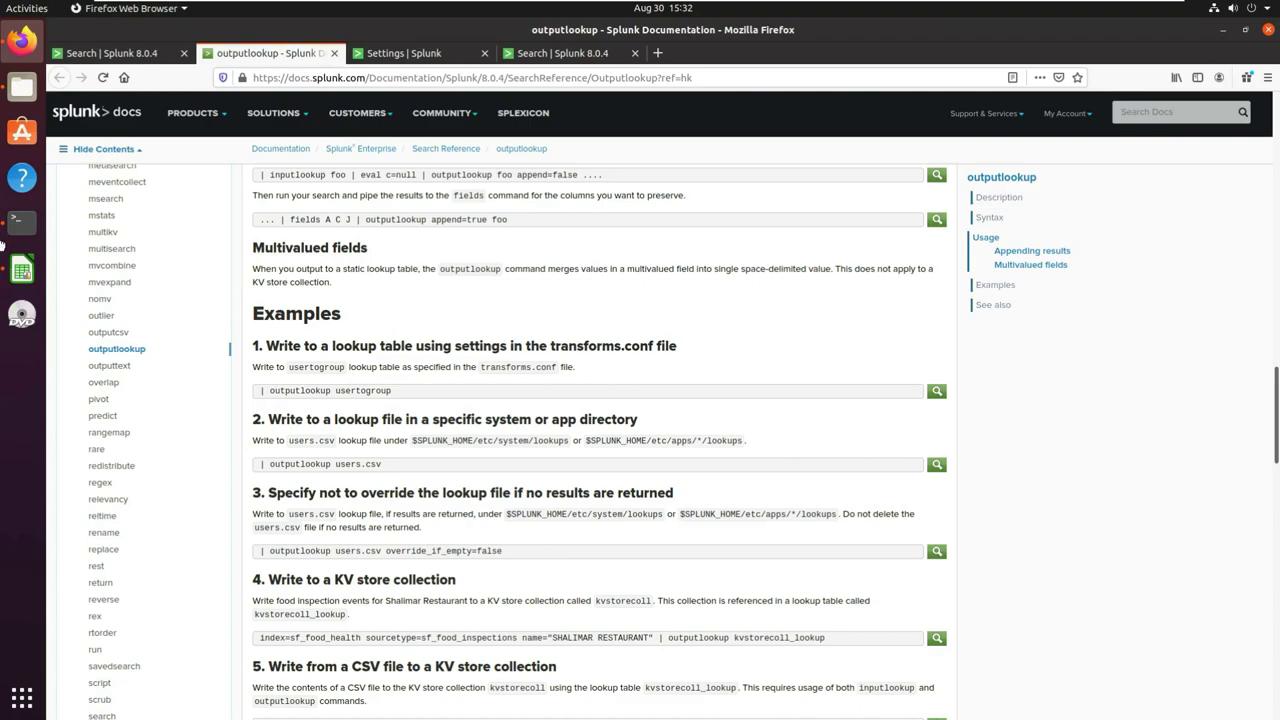
left_click(140, 53)
left_click(279, 57)
left_click(133, 56)
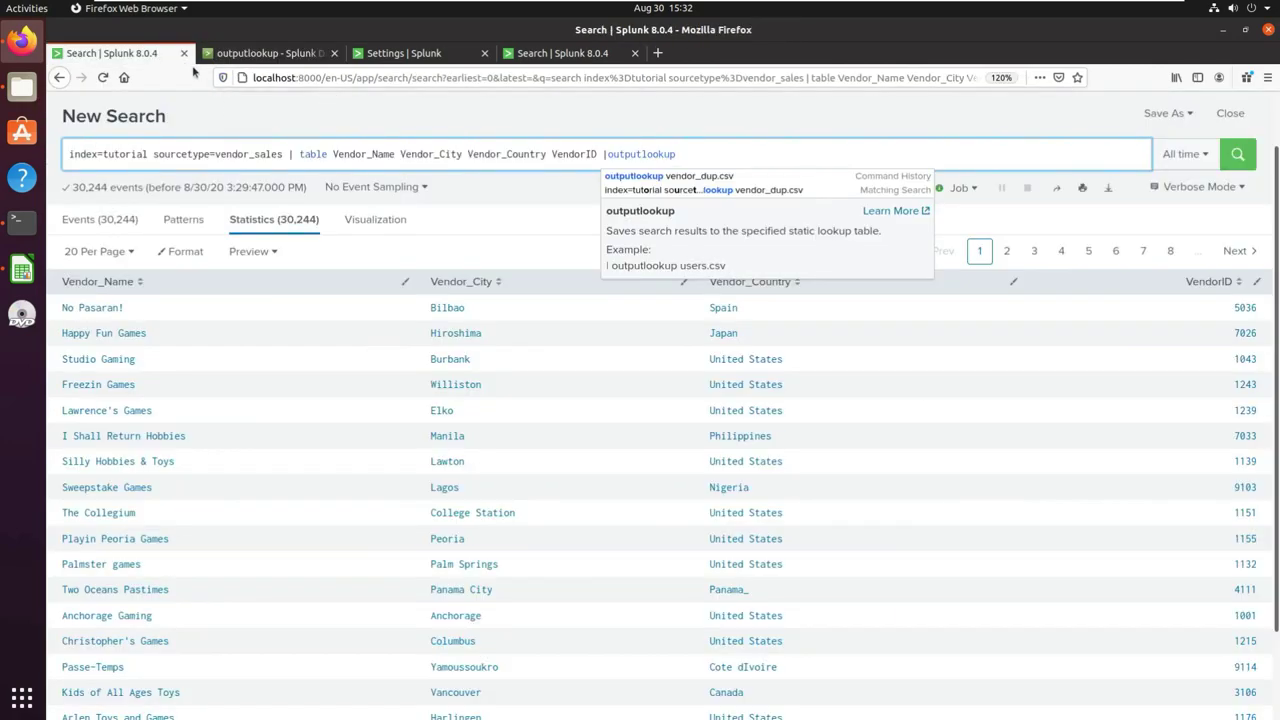
left_click(75, 157)
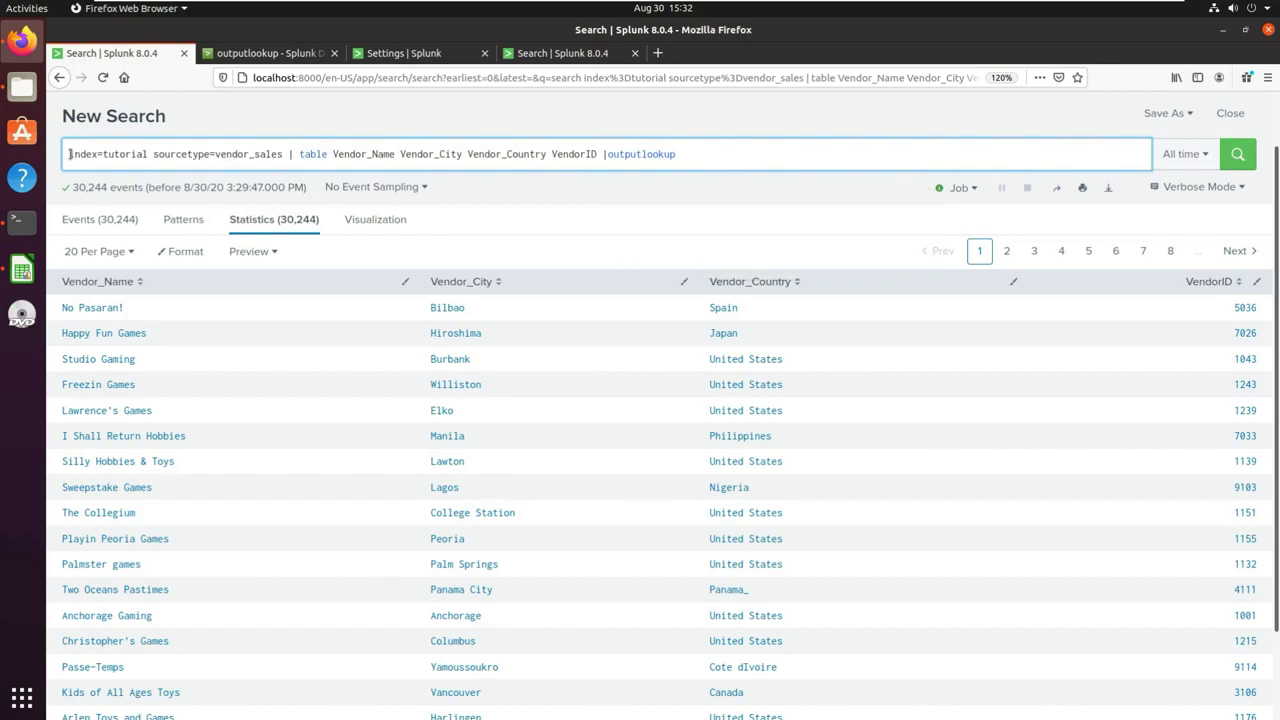
left_click_drag(73, 154, 706, 155)
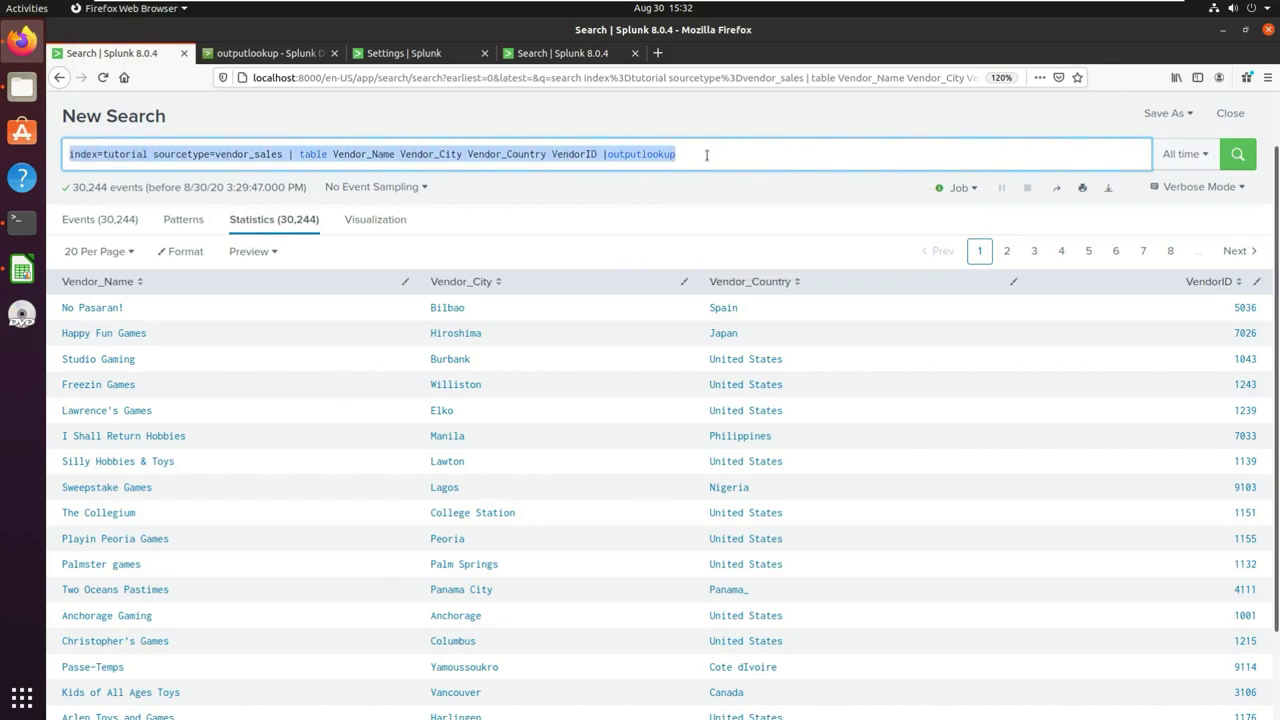
key("BackSpace")
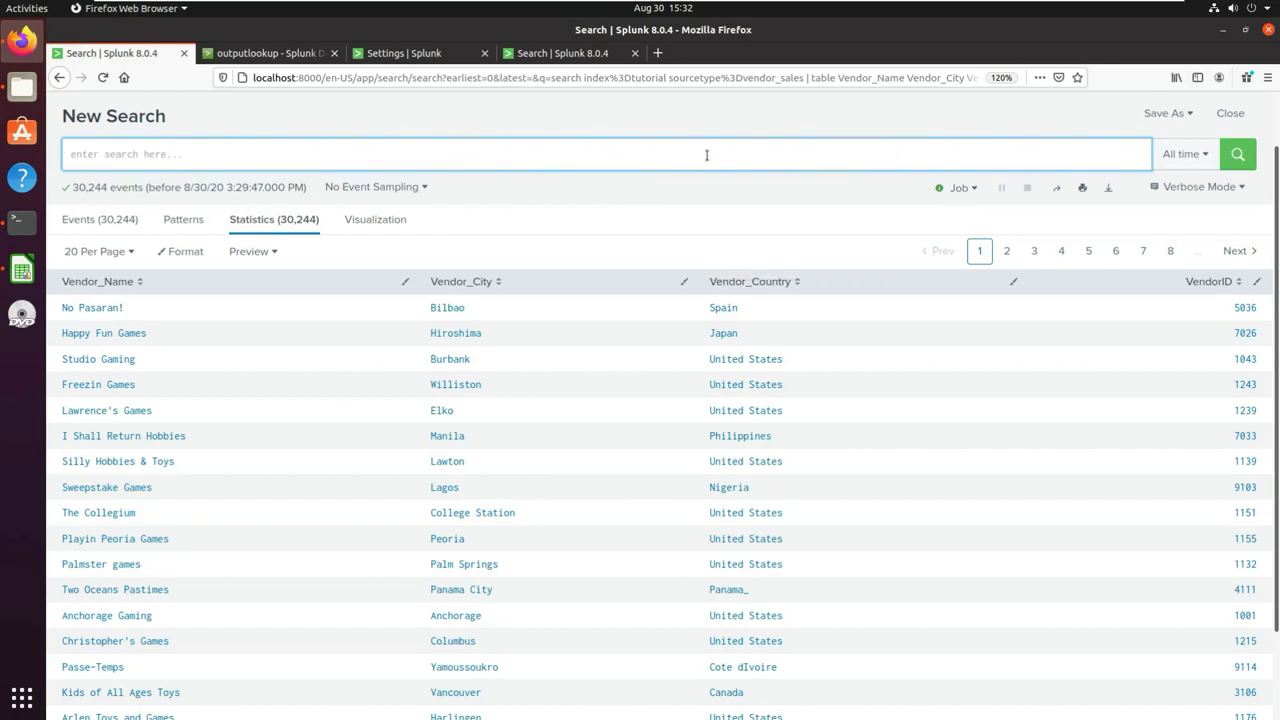
Enter index=bluecoat as the search query and run it
type("inex=")
key("BackSpace")
key("BackSpace")
key("BackSpace")
key("BackSpace")
type("ndex")
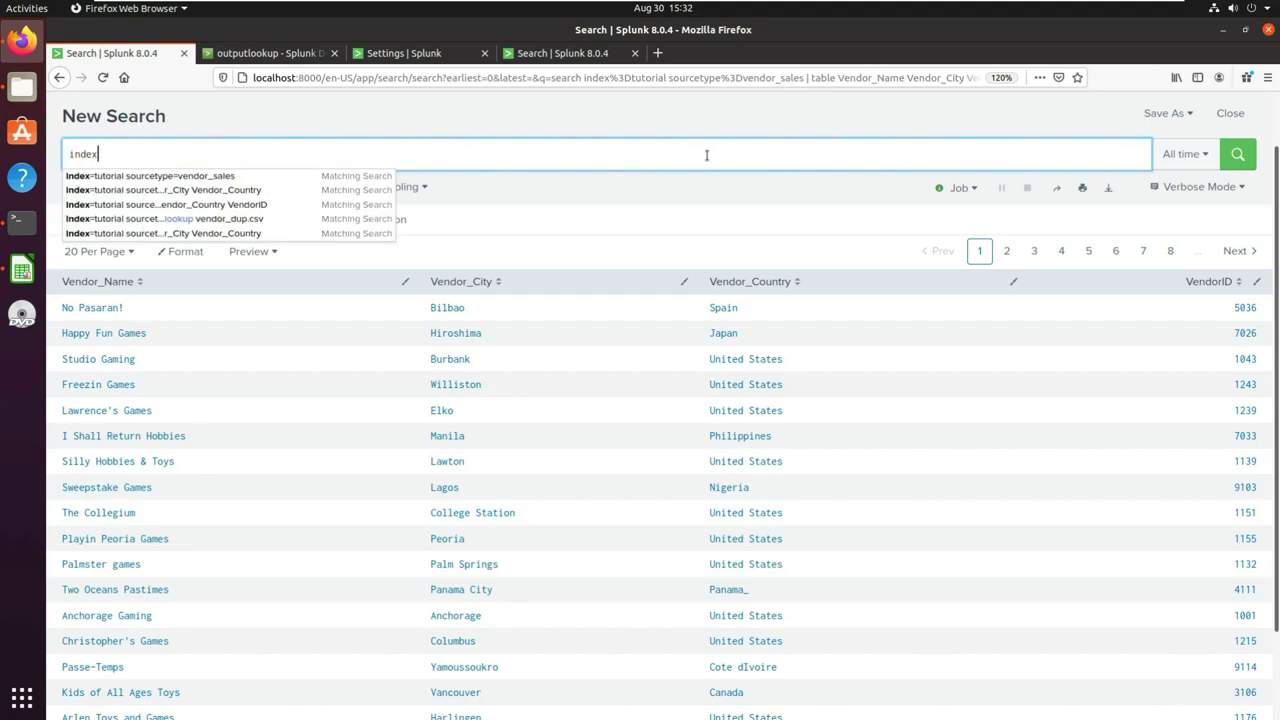
type("=bluecoat")
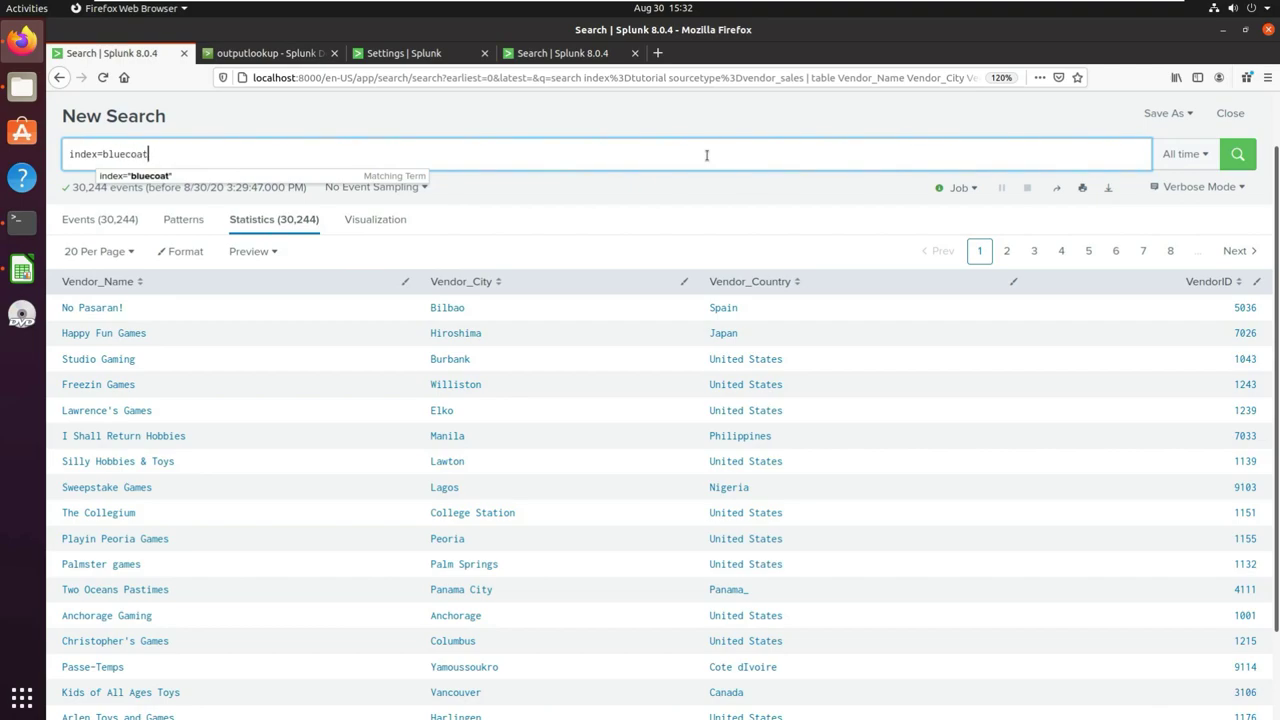
key("Return")
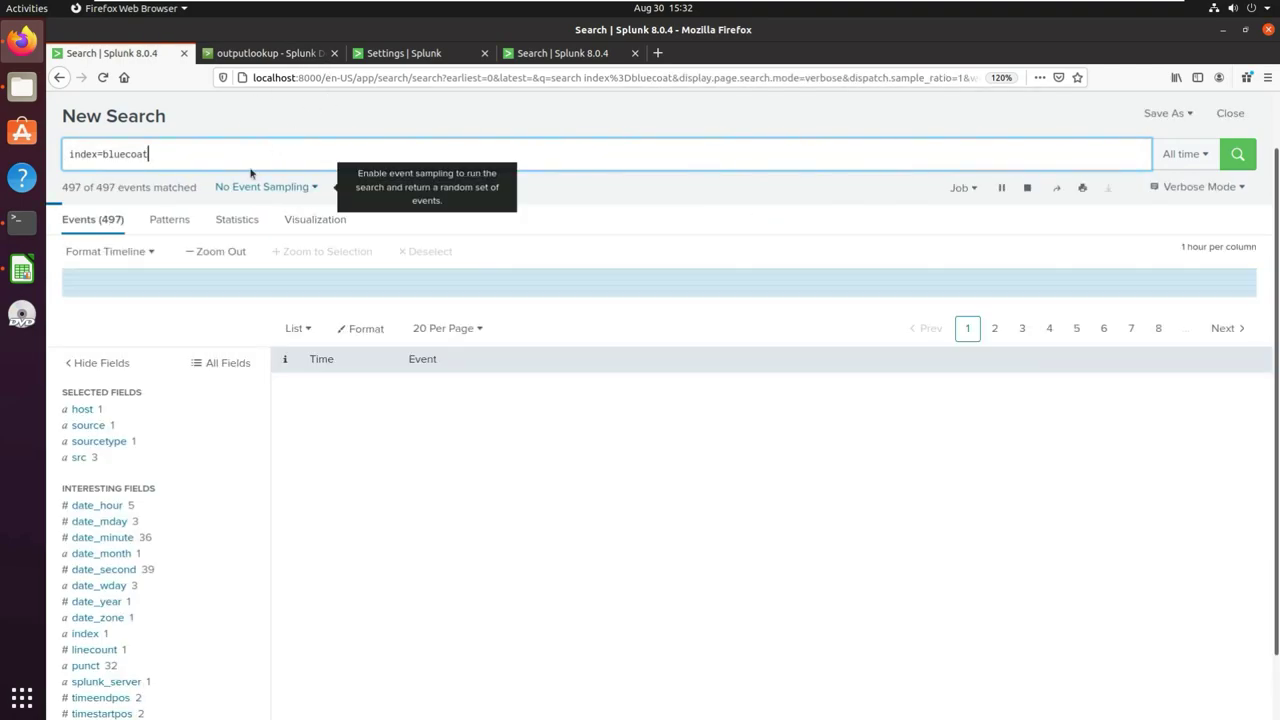
Apply a real-time time range starting 5 months ago to the bluecoat search
left_click(1190, 158)
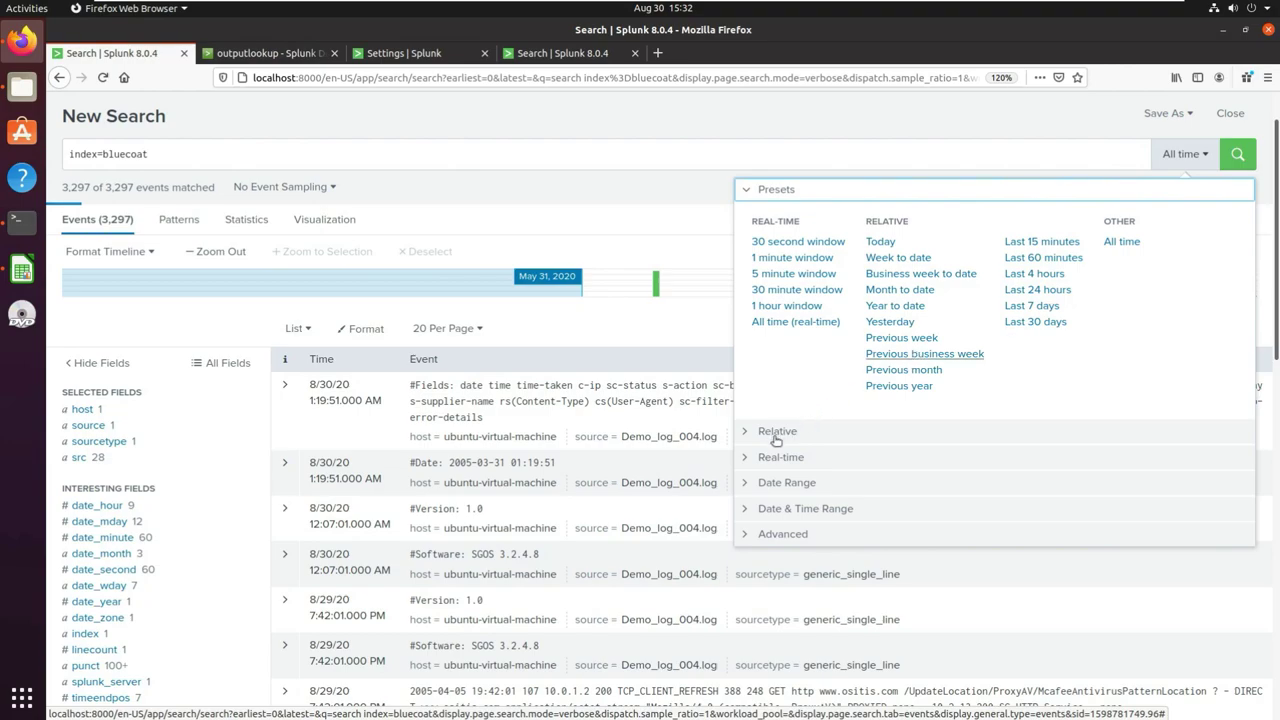
left_click(815, 452)
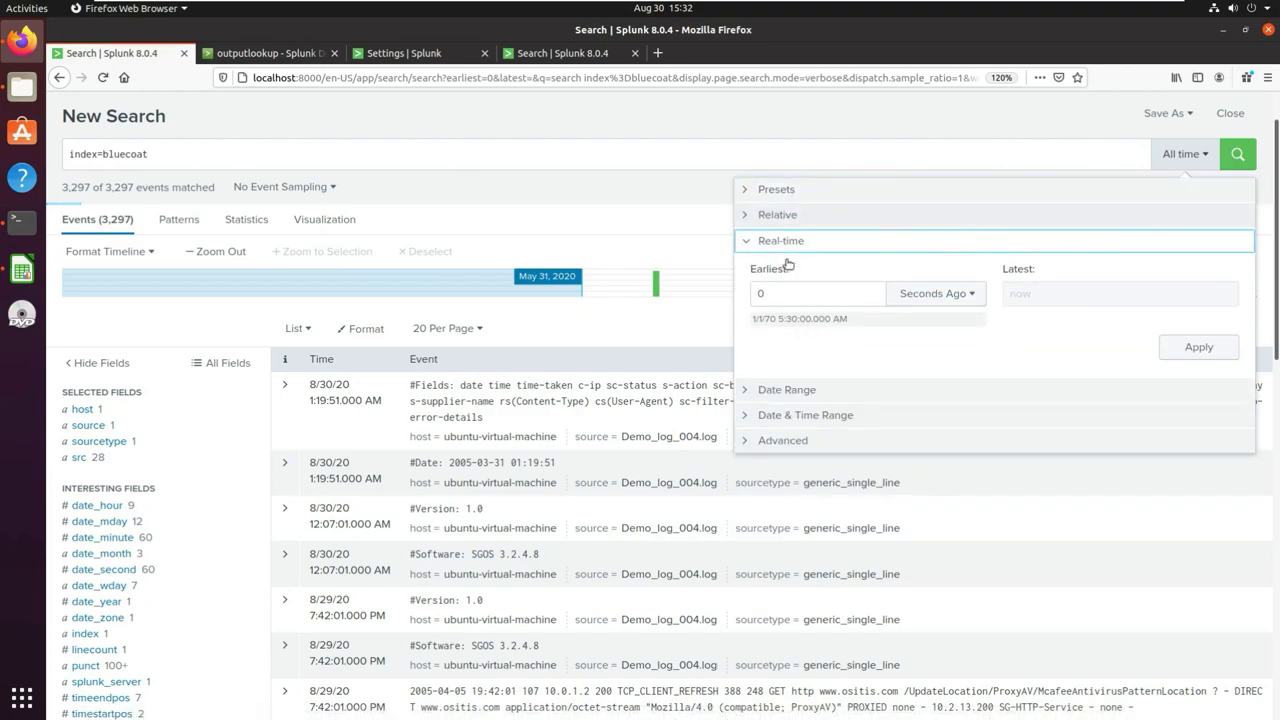
left_click(753, 293)
type("5")
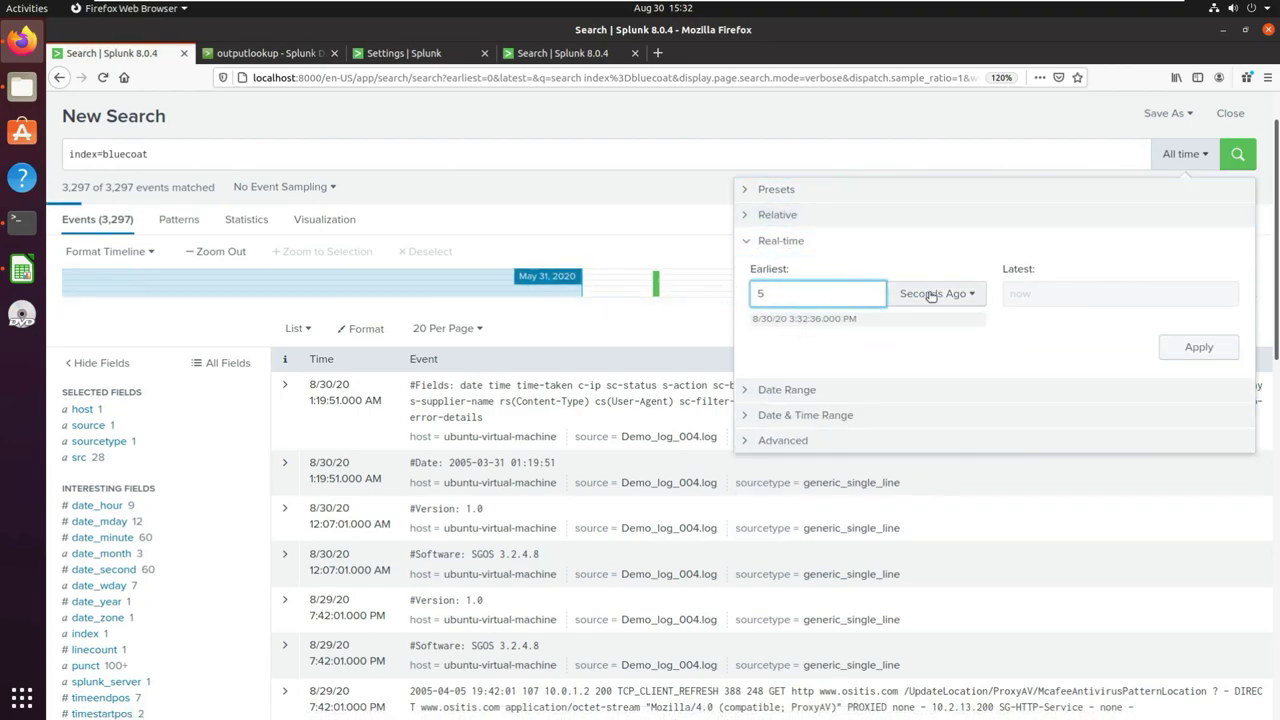
left_click(935, 293)
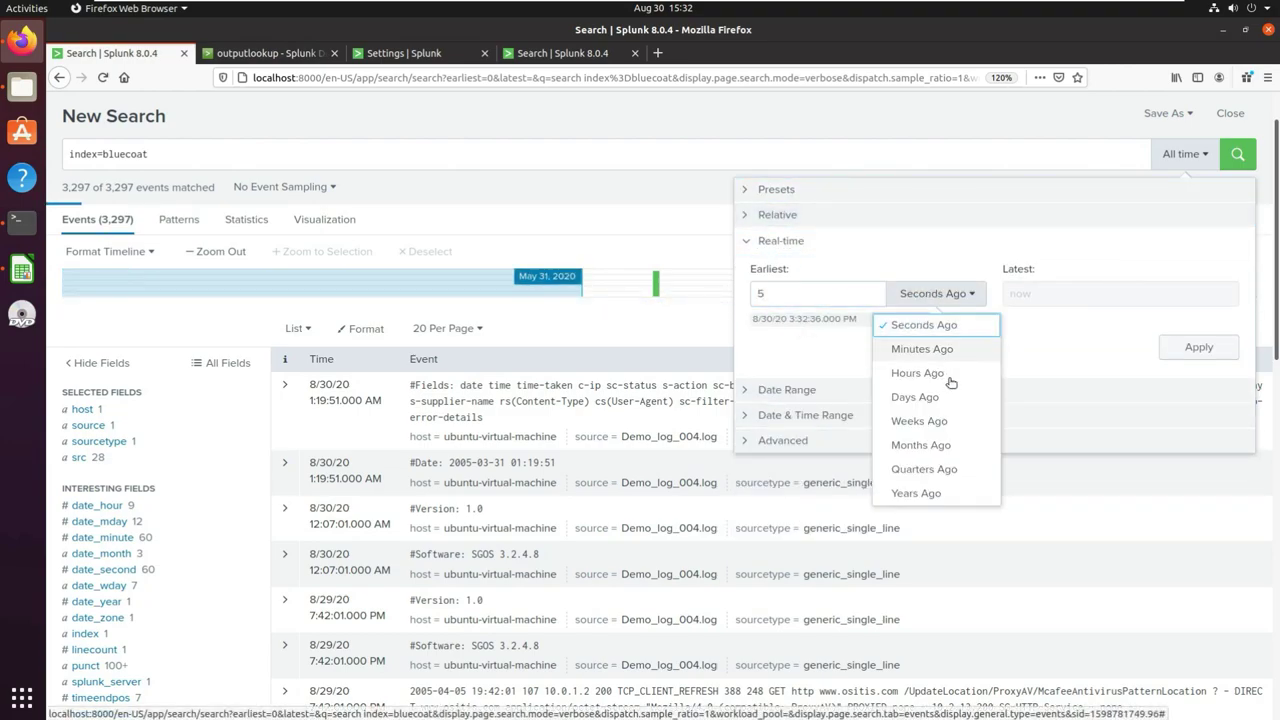
left_click(928, 445)
left_click(1190, 347)
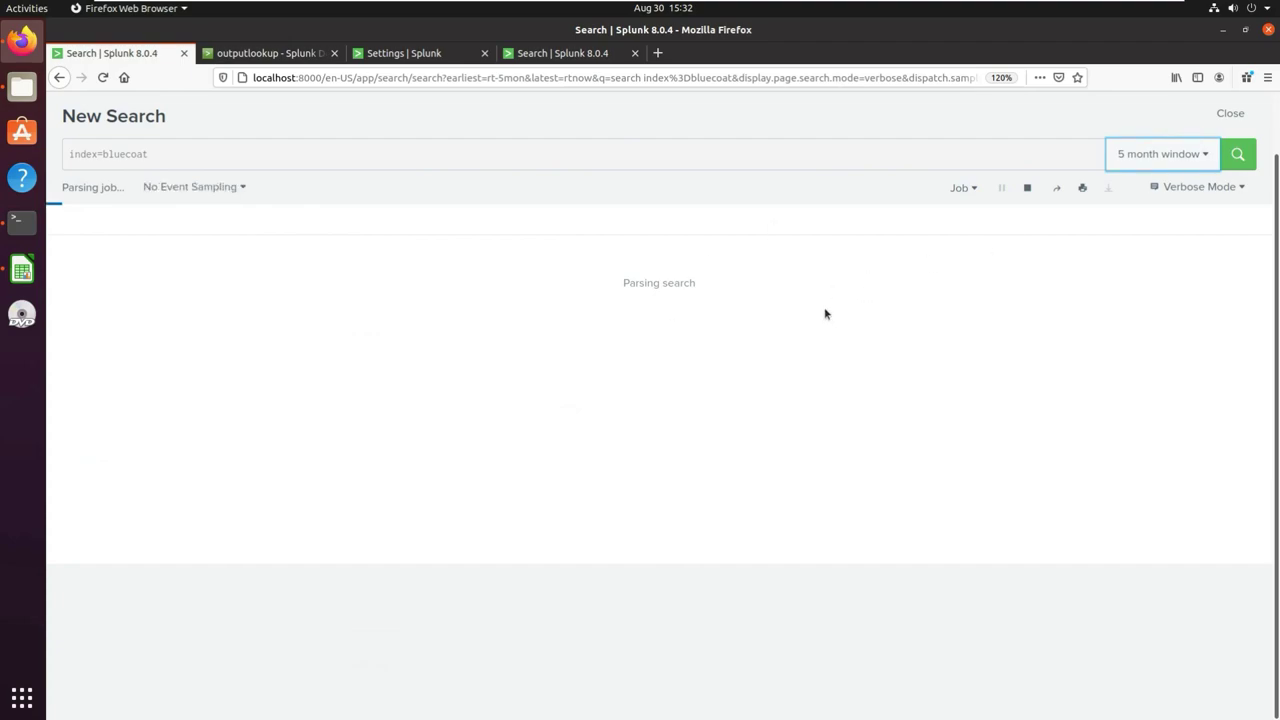
Switch the bluecoat search to a relative time range covering the last 5 months up to now
left_click(1179, 158)
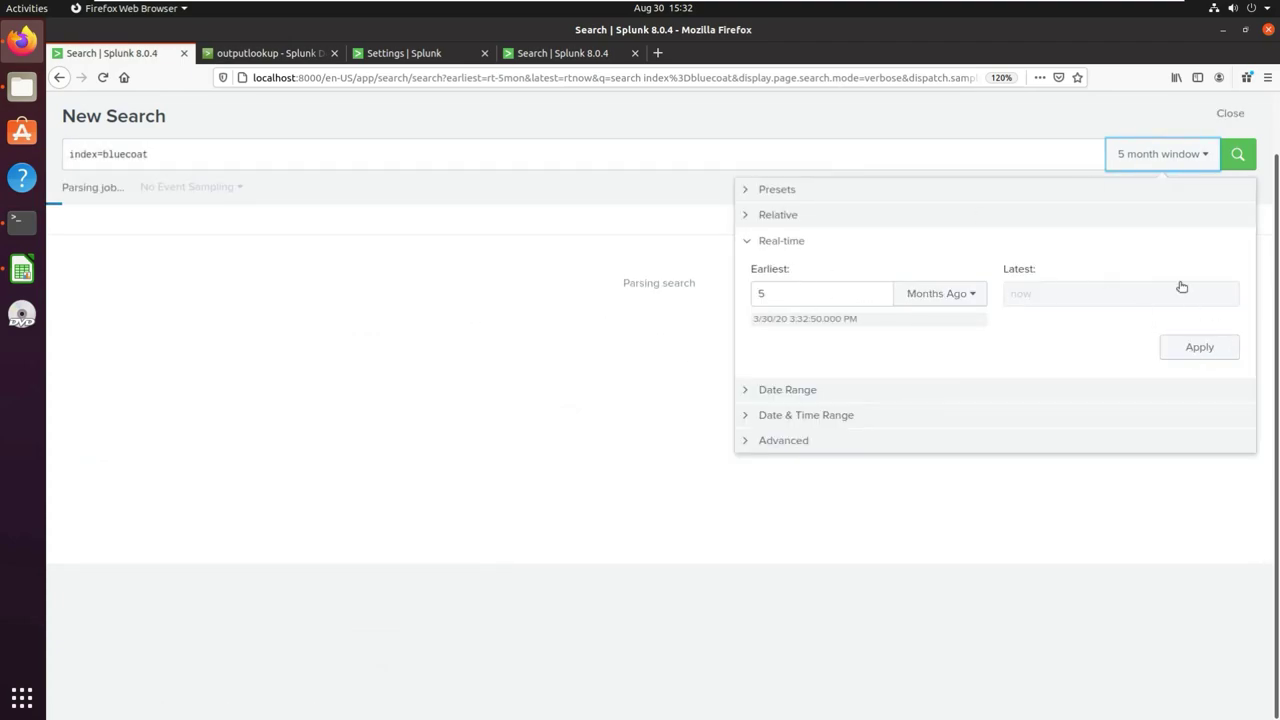
left_click(882, 222)
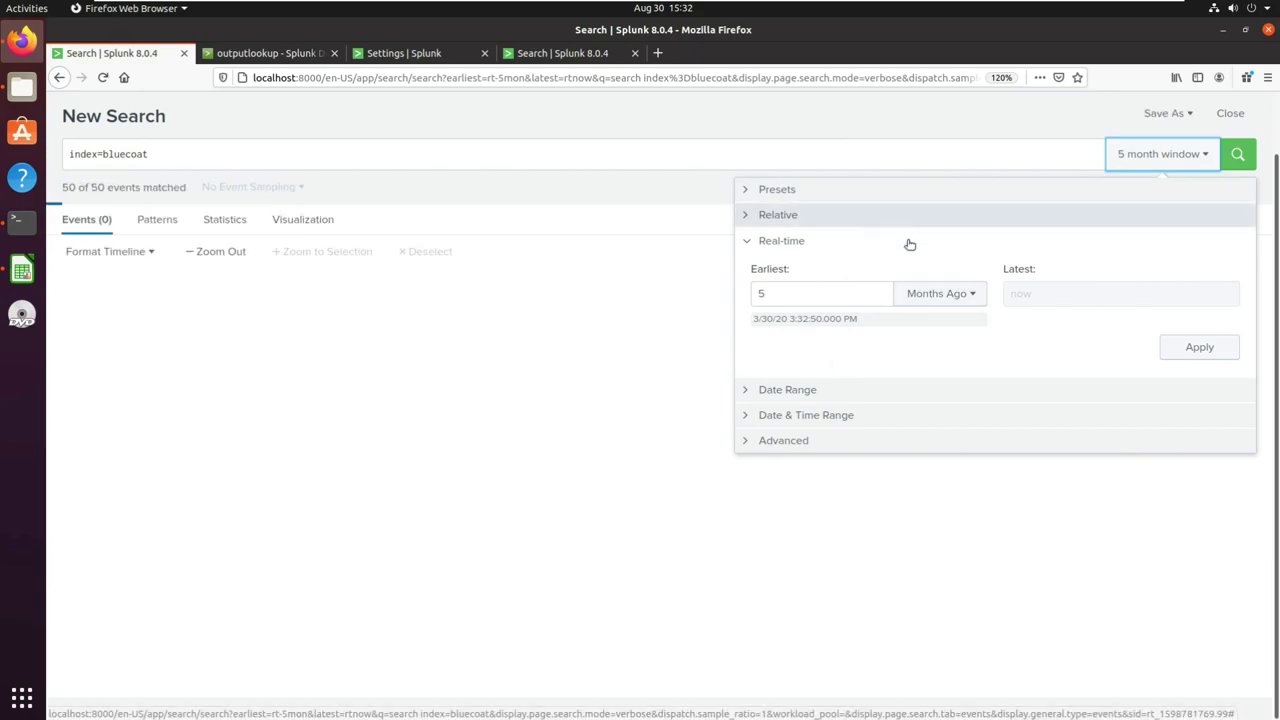
left_click(799, 217)
double_click(748, 267)
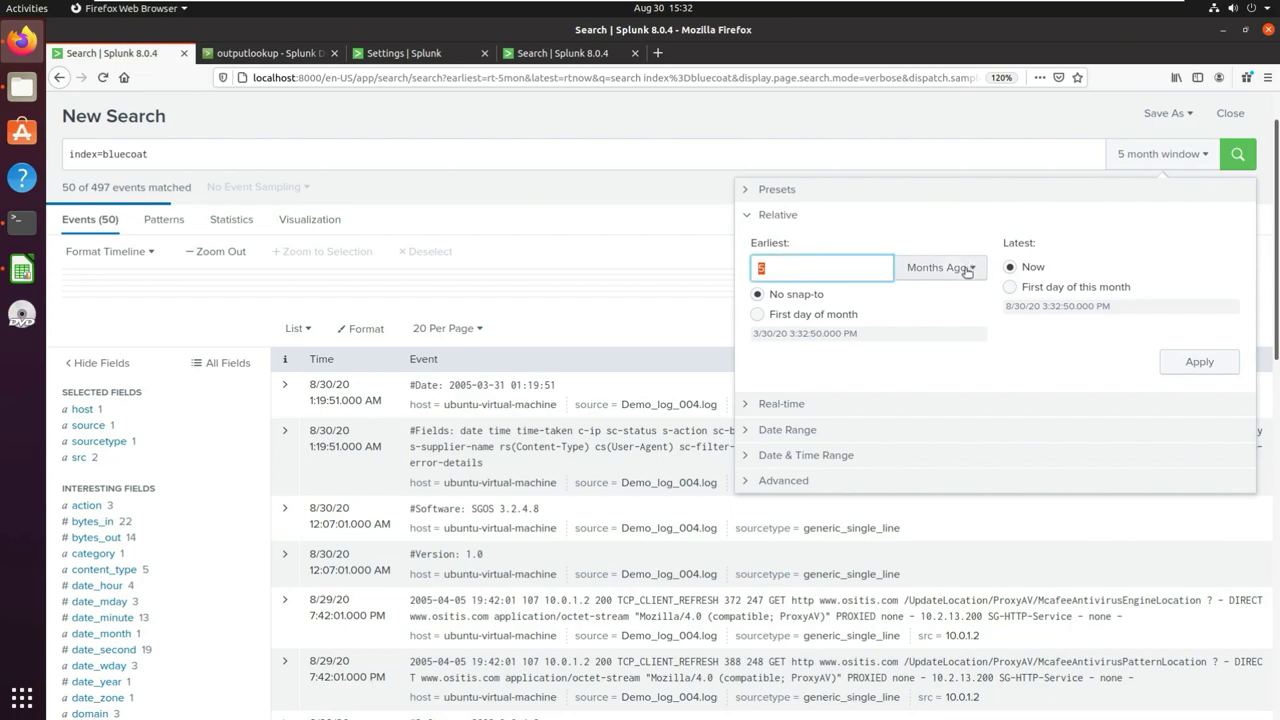
left_click(1176, 364)
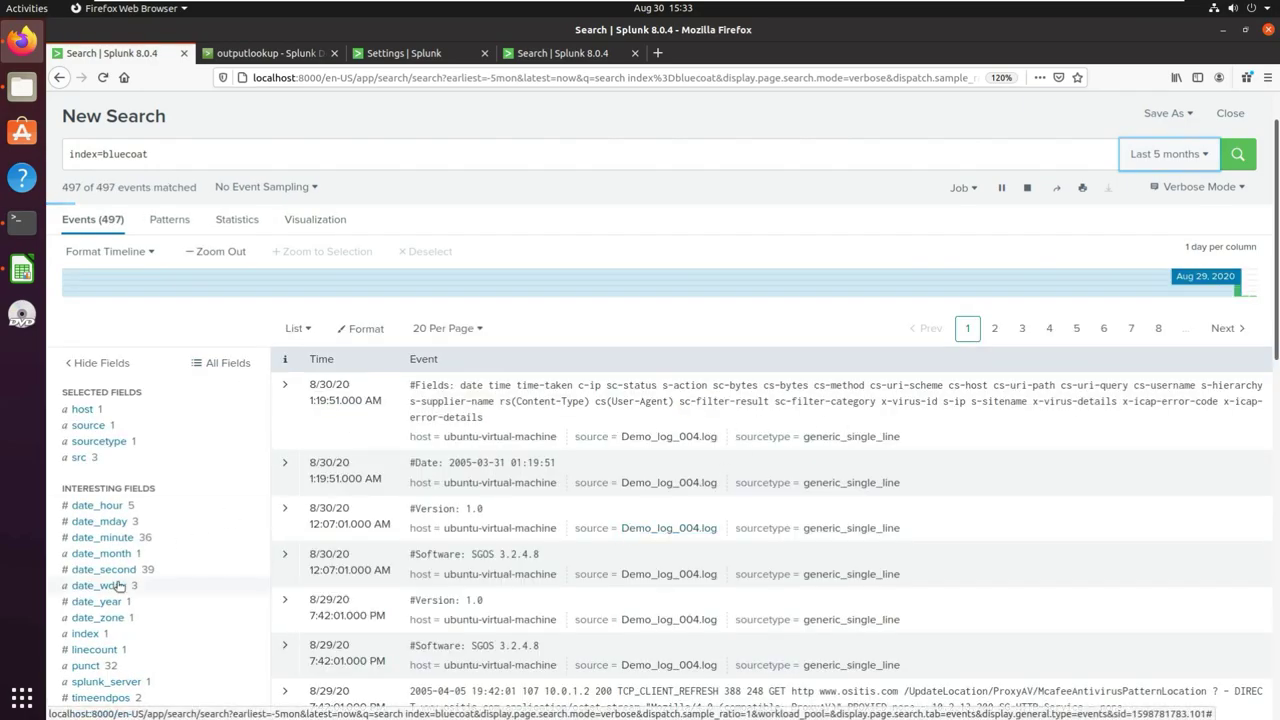
Review the bluecoat events and their field list, and examine the top values of the src field
scroll(142, 483, "down", 1)
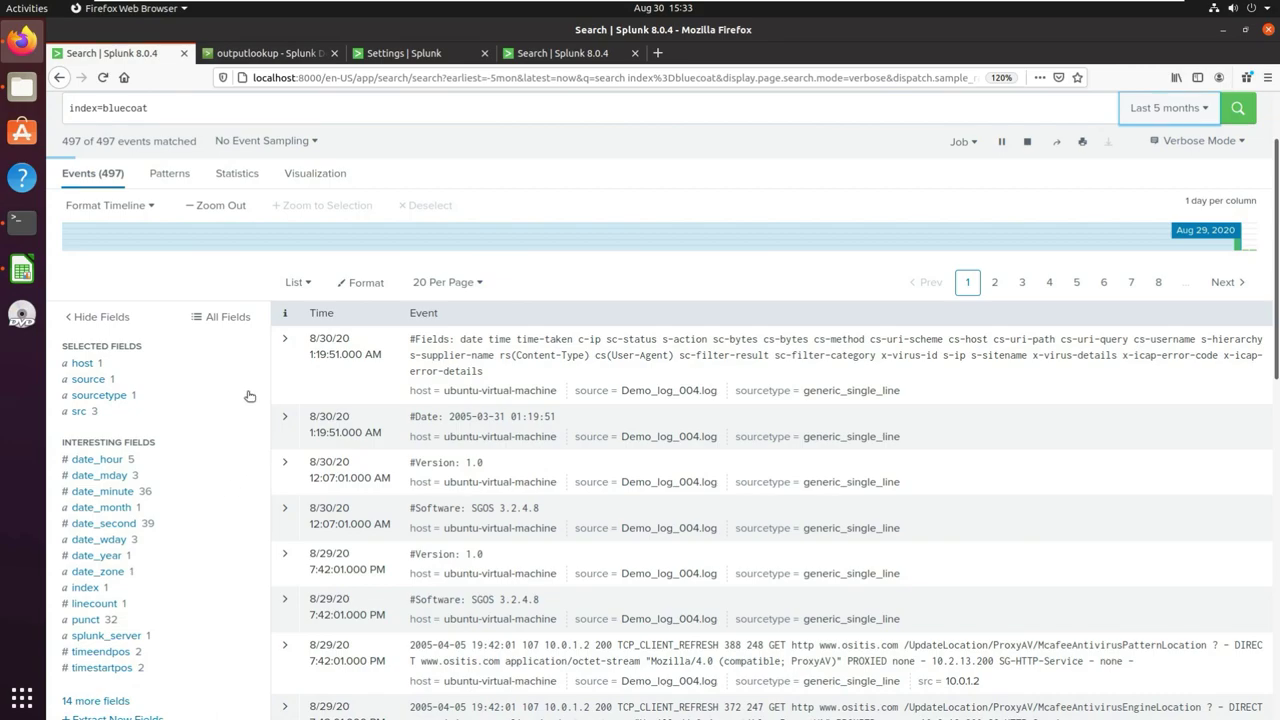
scroll(251, 437, "up", 2)
scroll(254, 543, "down", 3)
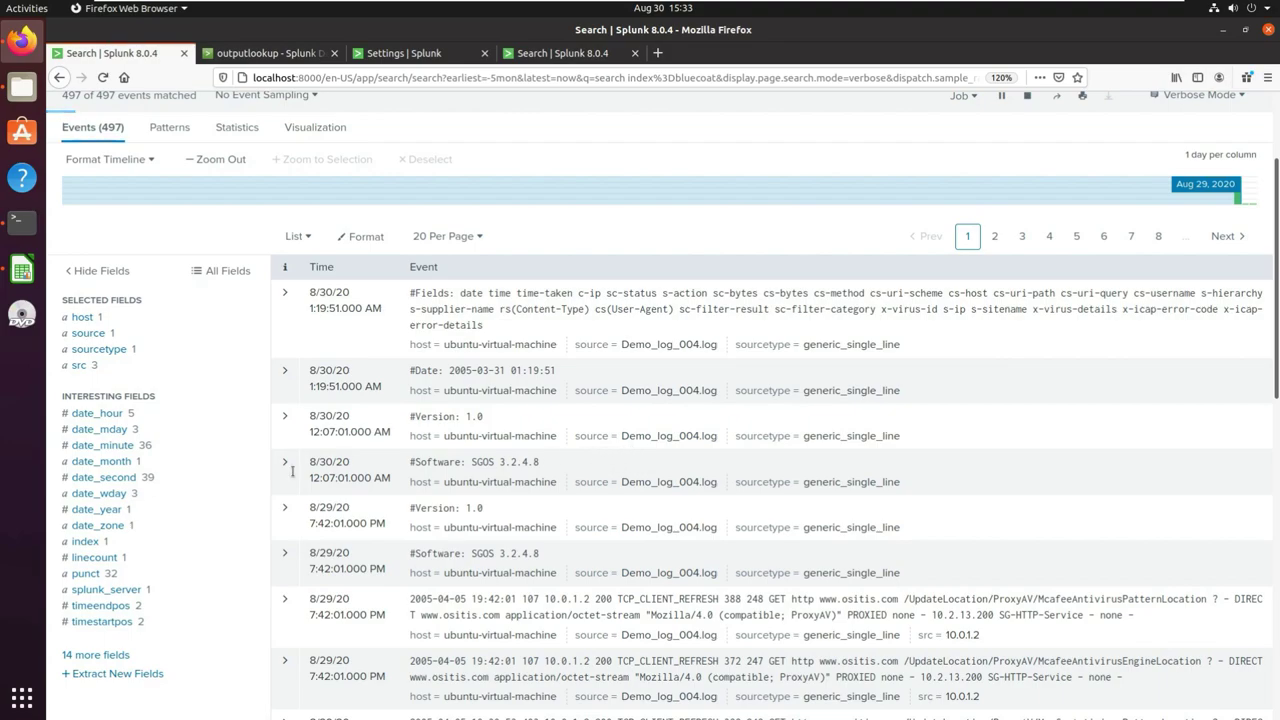
left_click(96, 366)
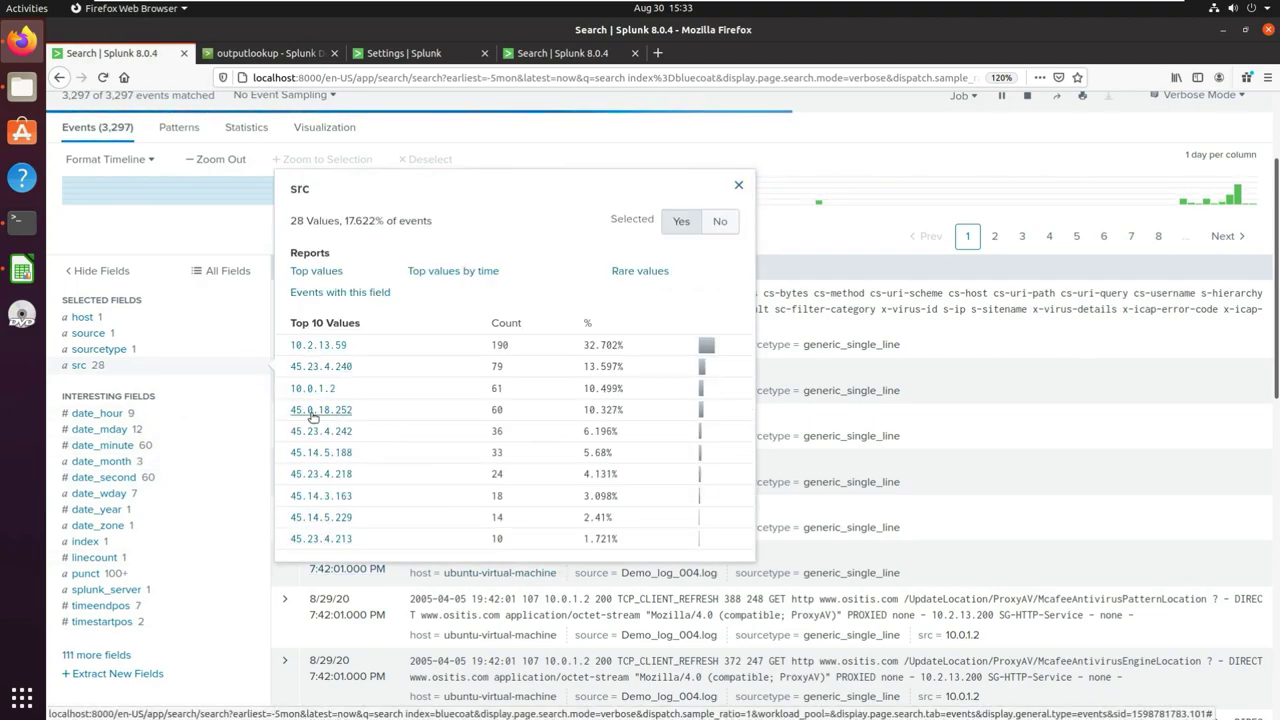
left_click(126, 395)
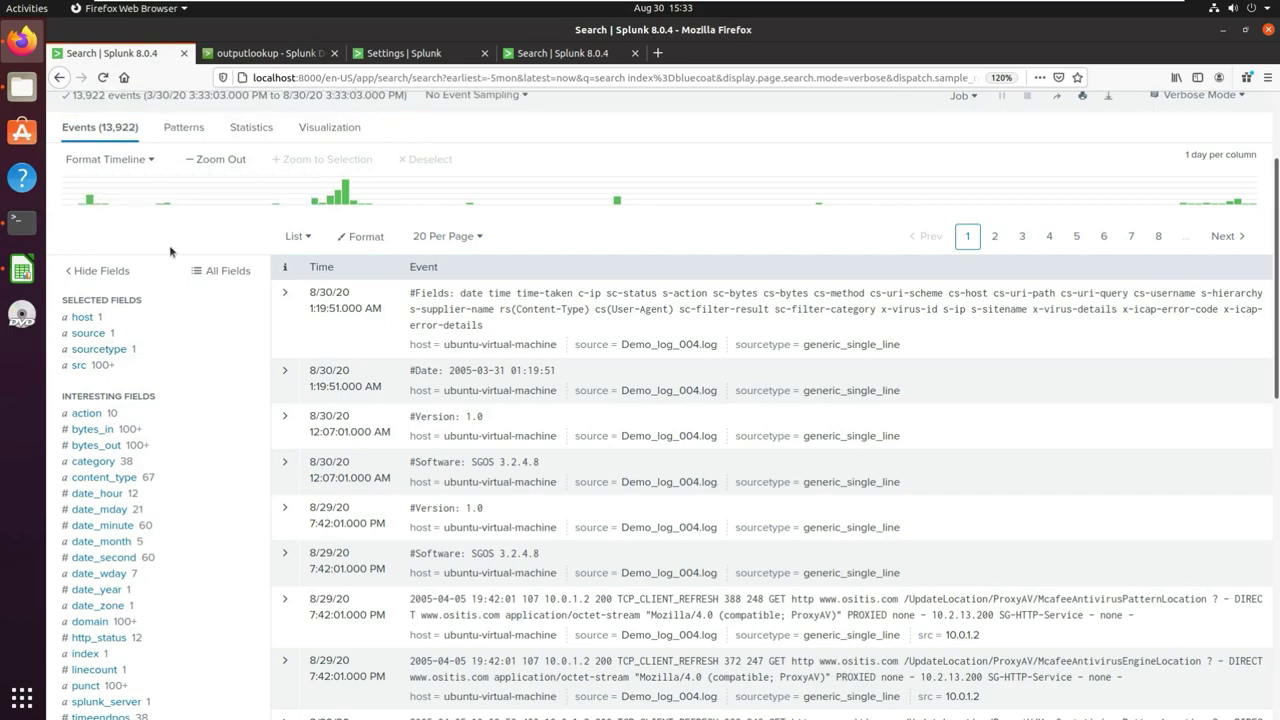
scroll(163, 392, "up", 3)
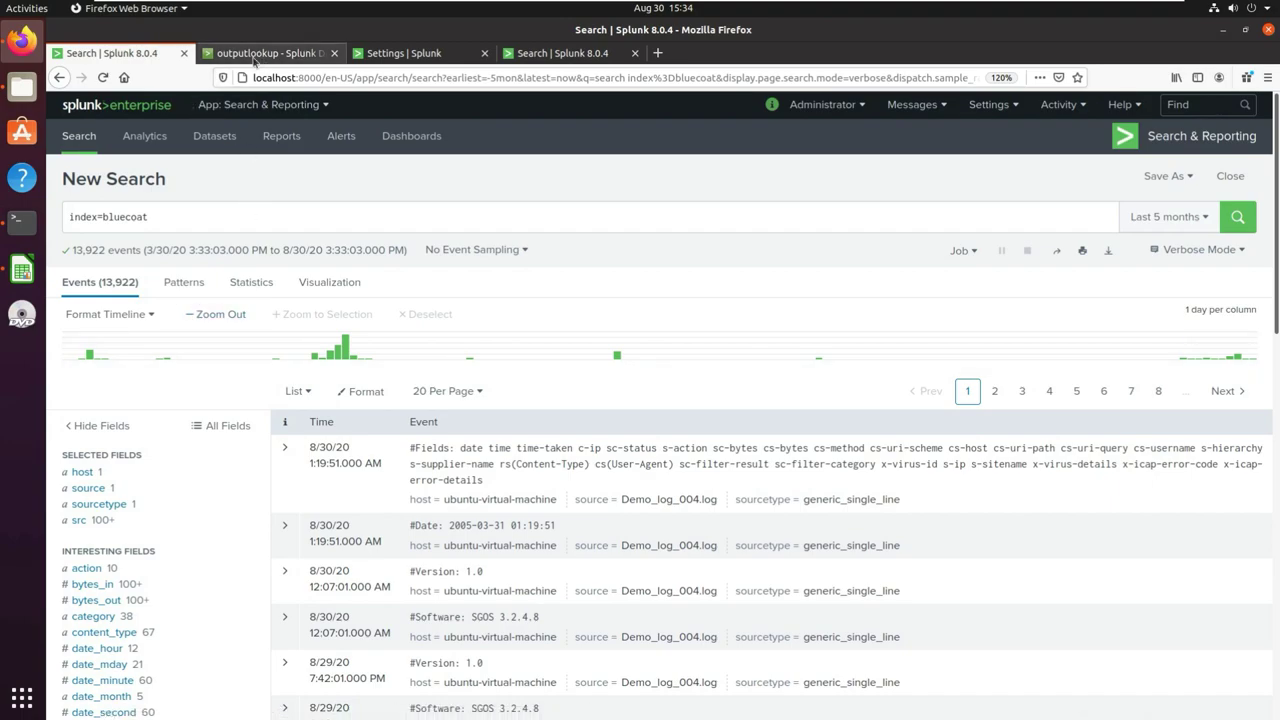
left_click(205, 217)
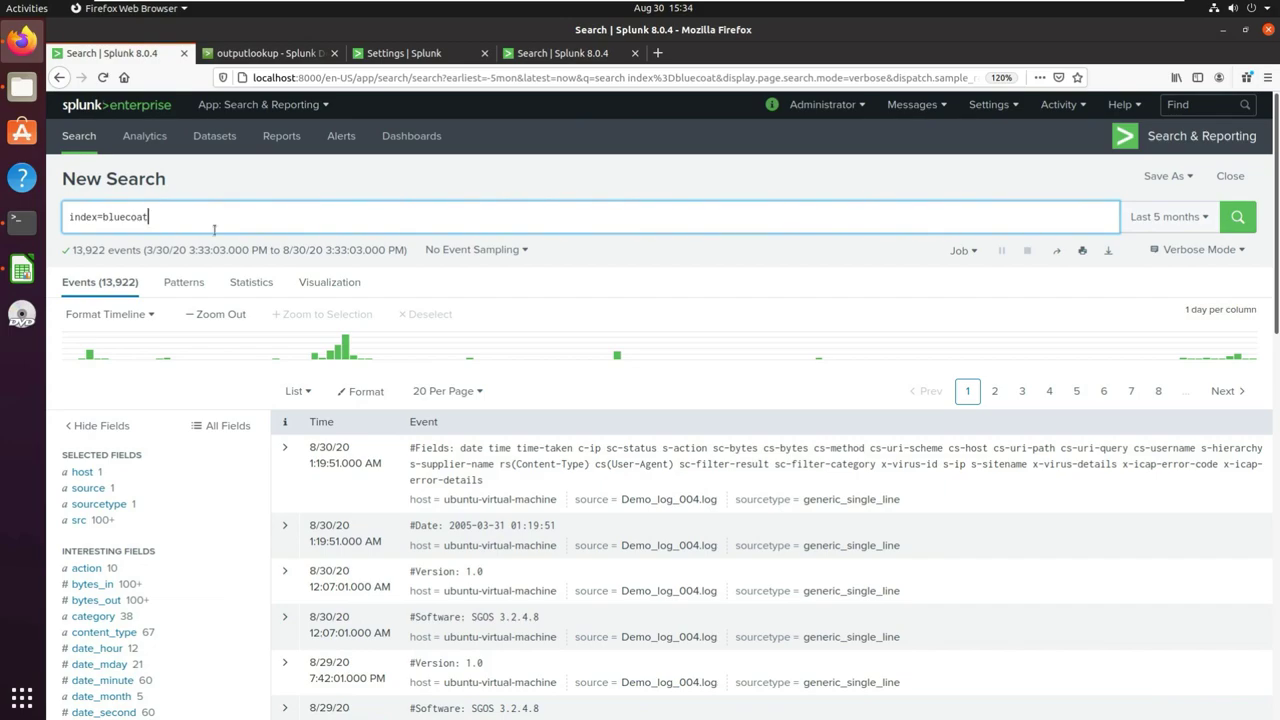
left_click(253, 241)
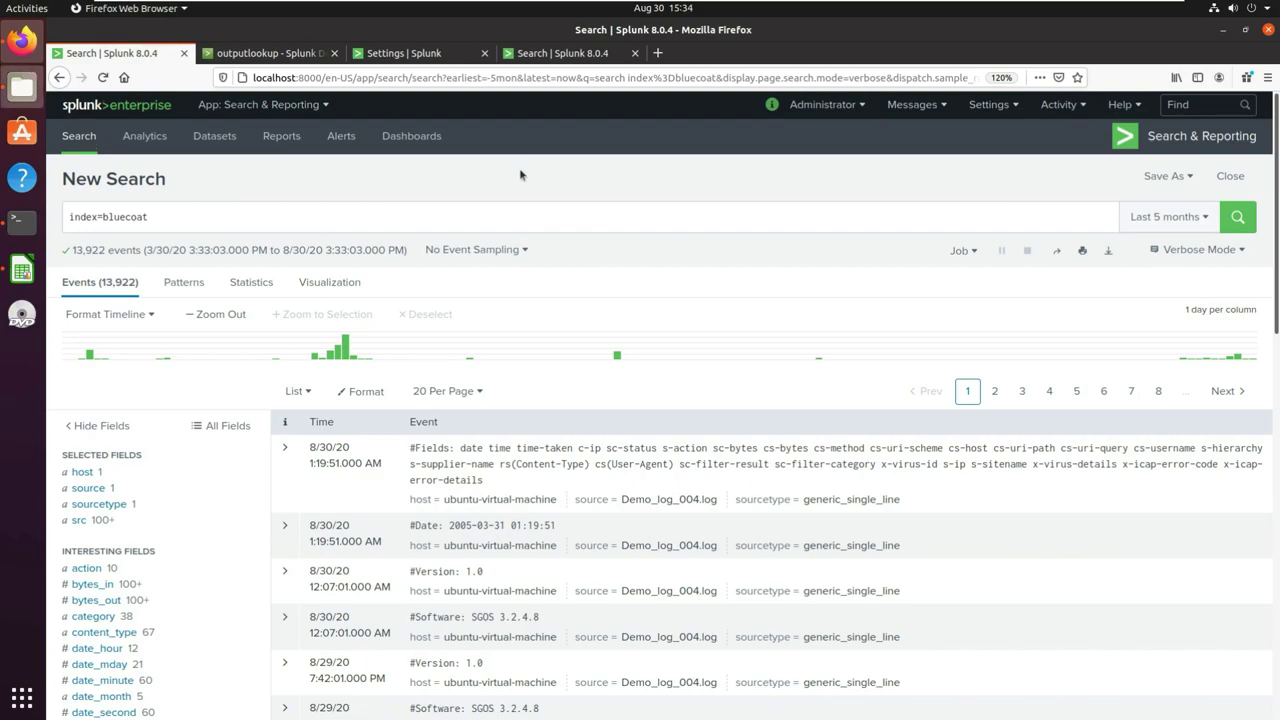
Switch to the file manager, check the Downloads and Documents folders for the lookup CSV files, and minimize the window
key("alt+Tab")
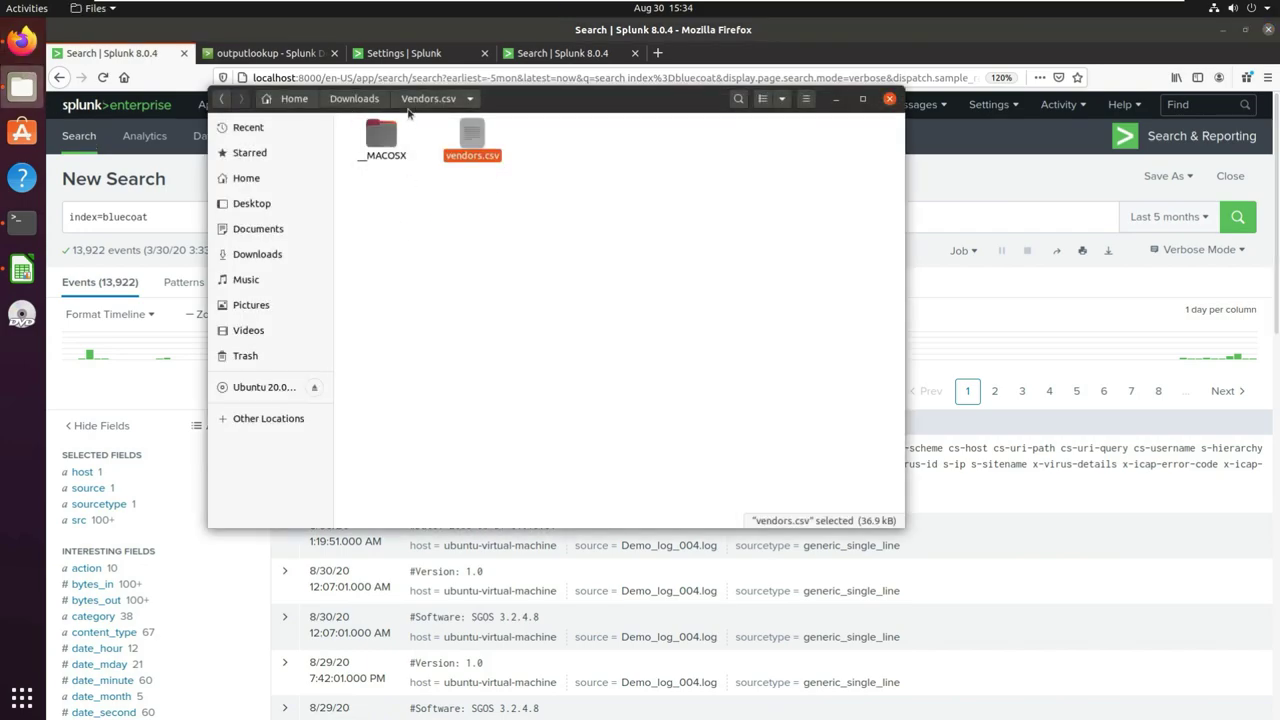
left_click(350, 100)
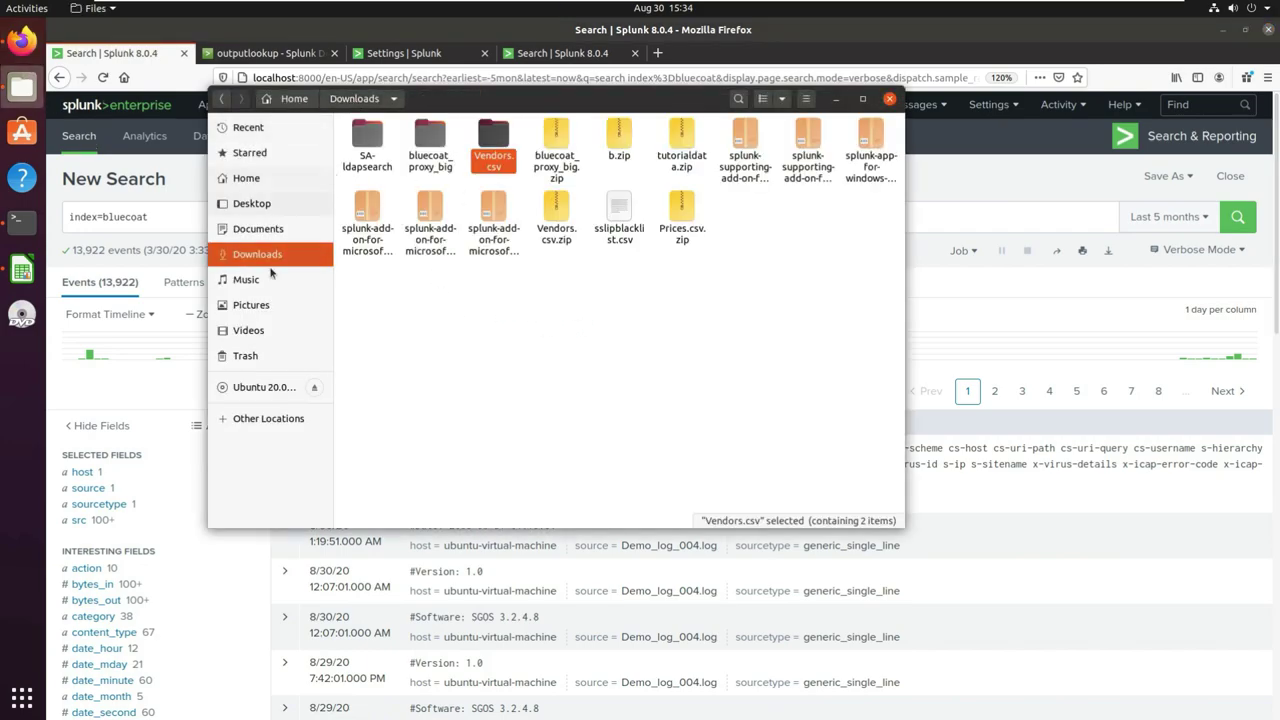
left_click(260, 230)
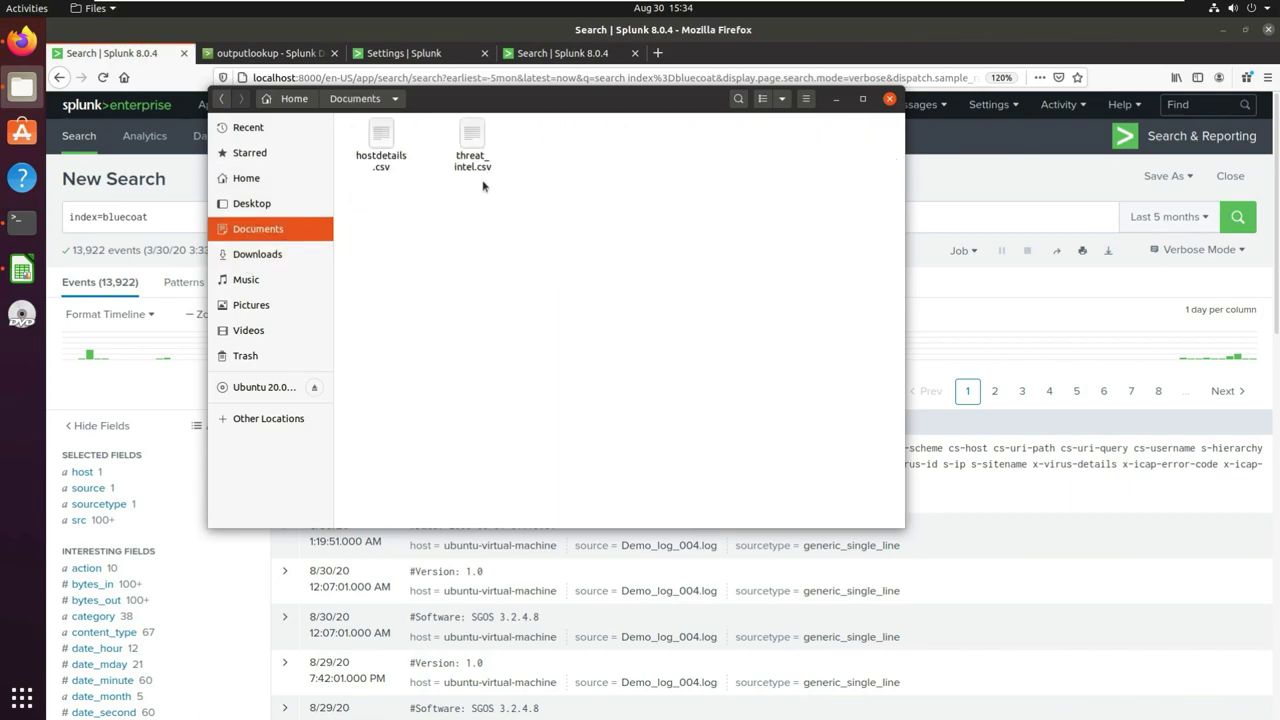
left_click(837, 102)
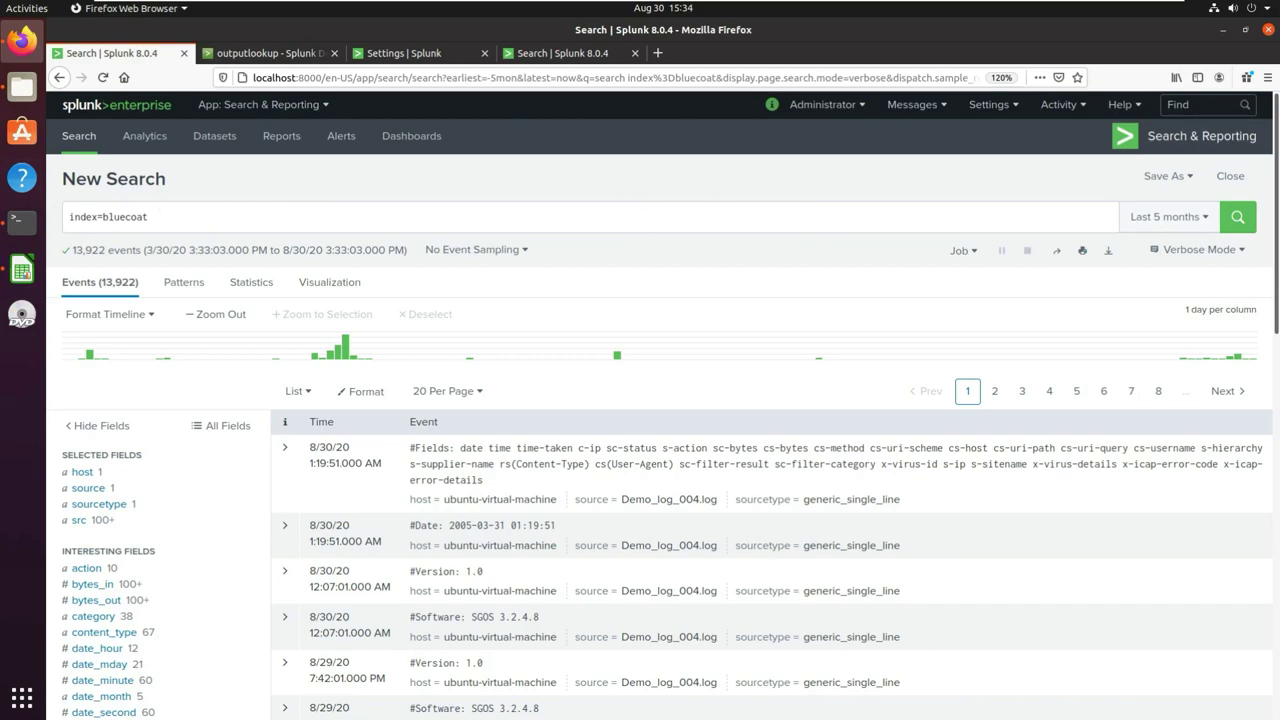
Open the lookup table files list in the Lookups settings and start adding a new lookup table file
left_click(410, 53)
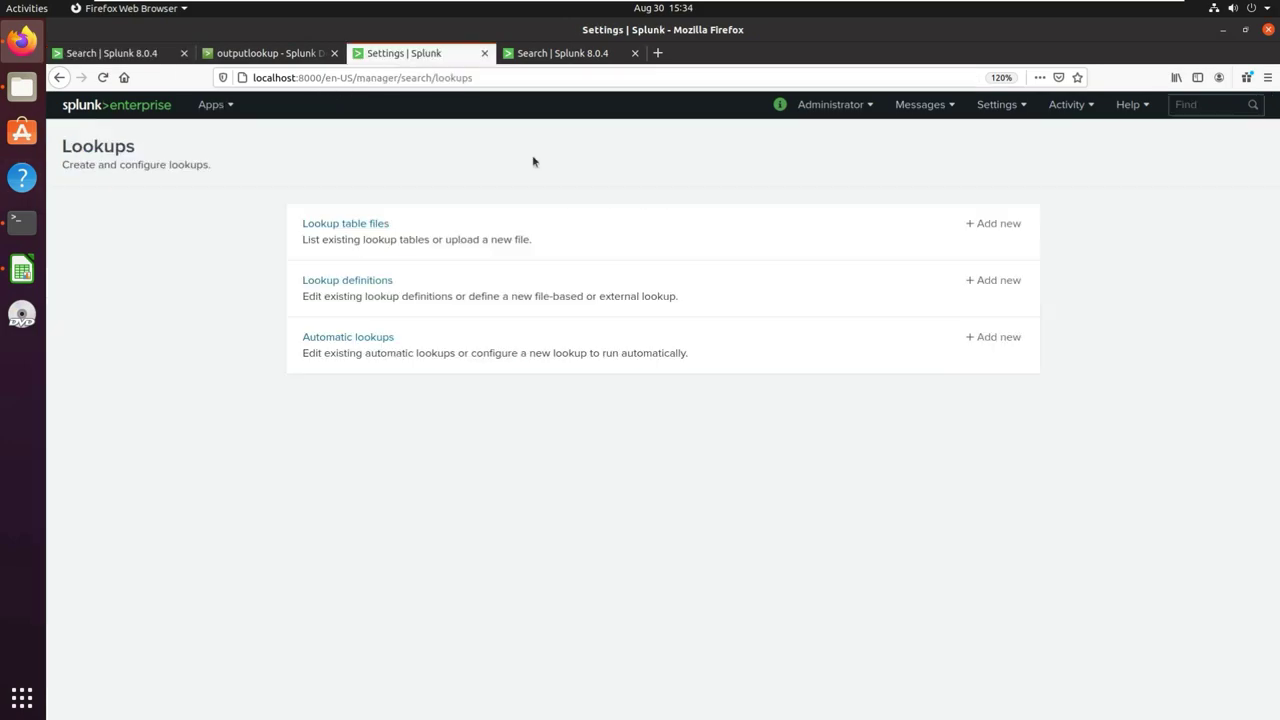
left_click(362, 225)
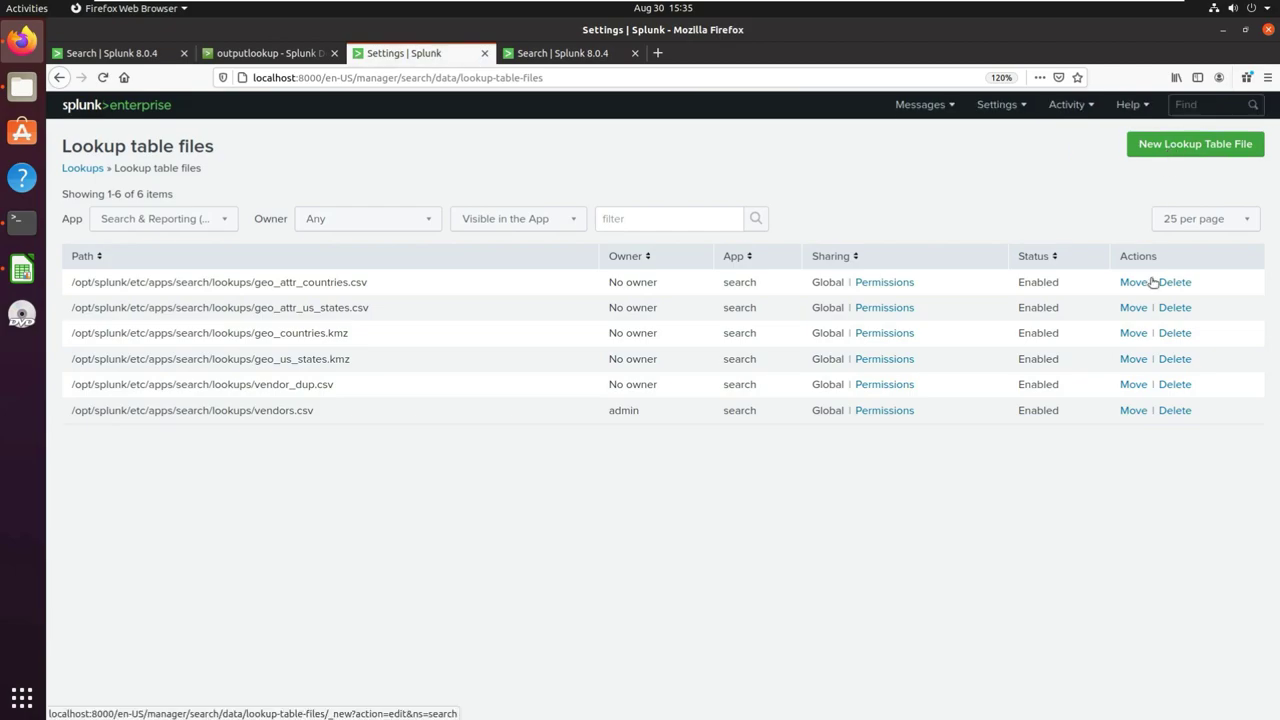
left_click(1195, 143)
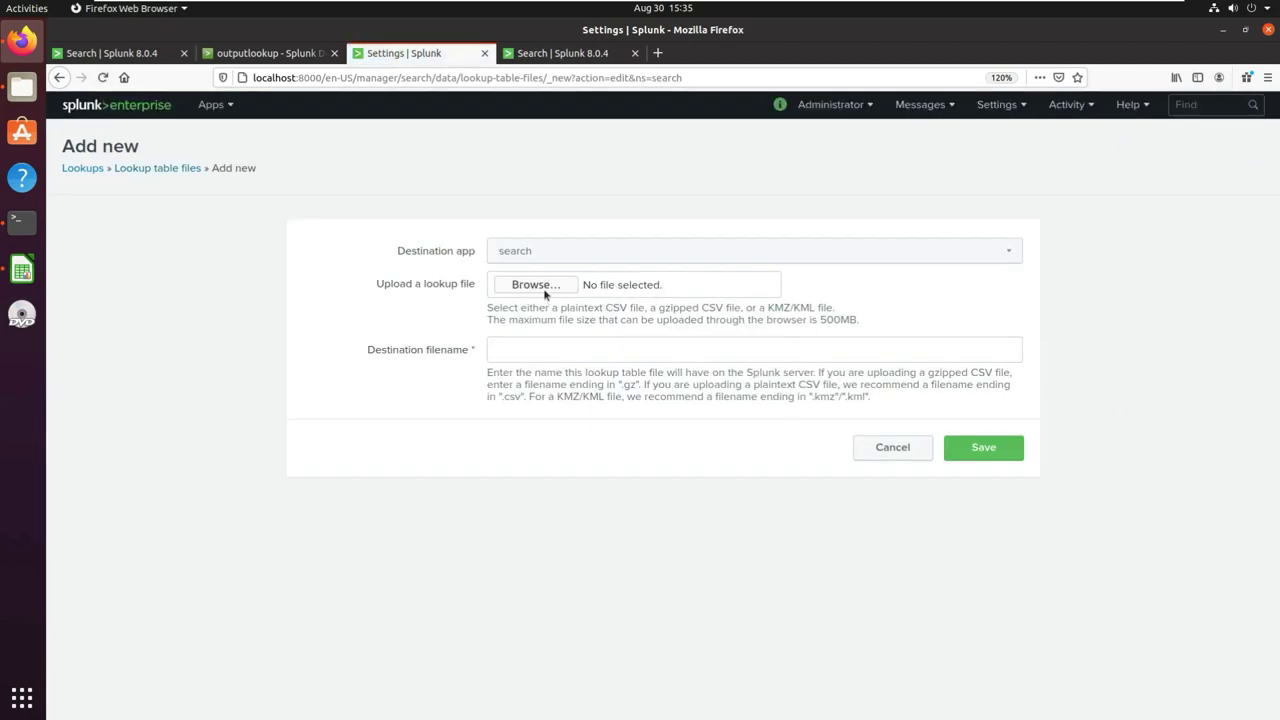
Upload threat_intel.csv from the Documents folder as the lookup file, name the destination file threatintel.csv, and save it
left_click(540, 286)
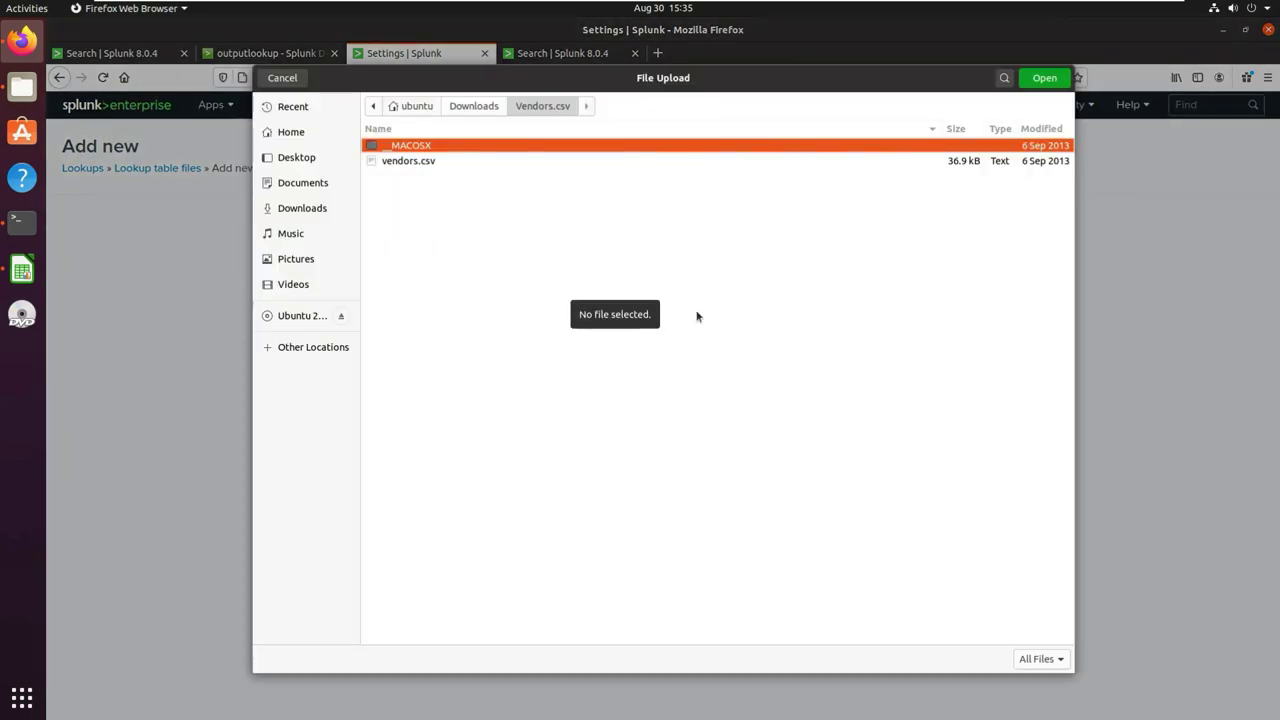
left_click(310, 183)
left_click(415, 163)
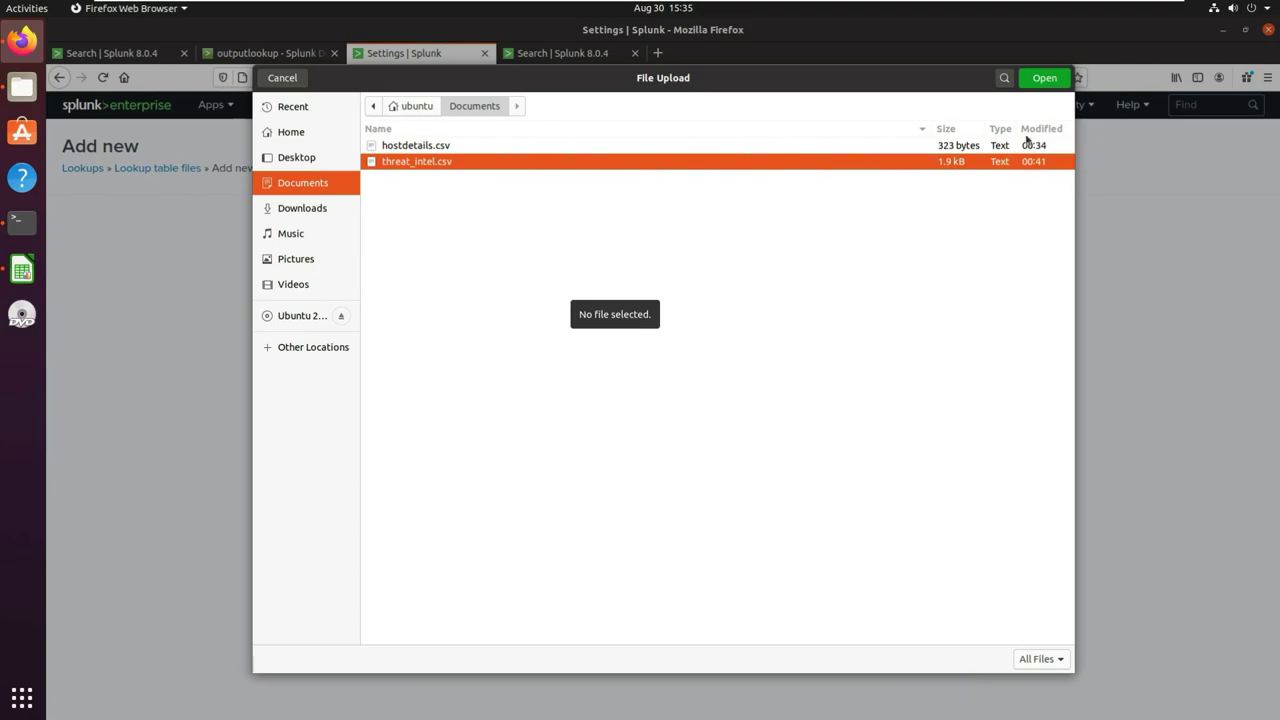
left_click(1044, 77)
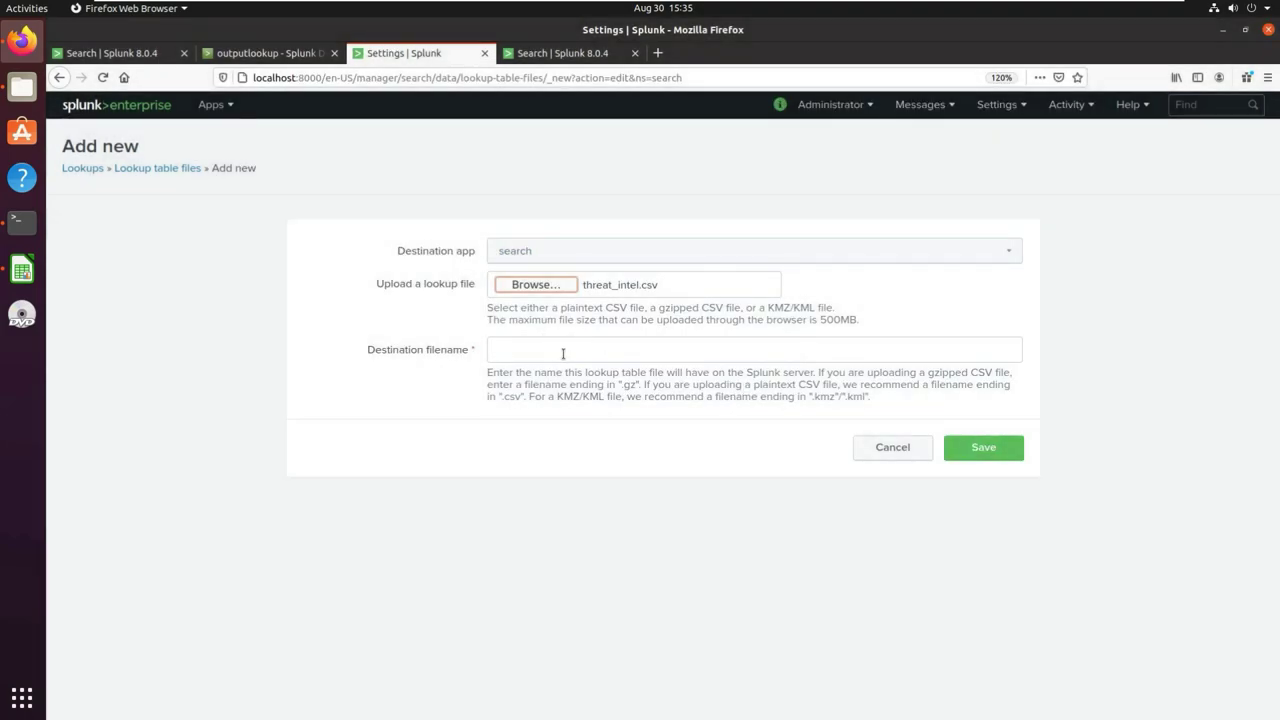
left_click(563, 353)
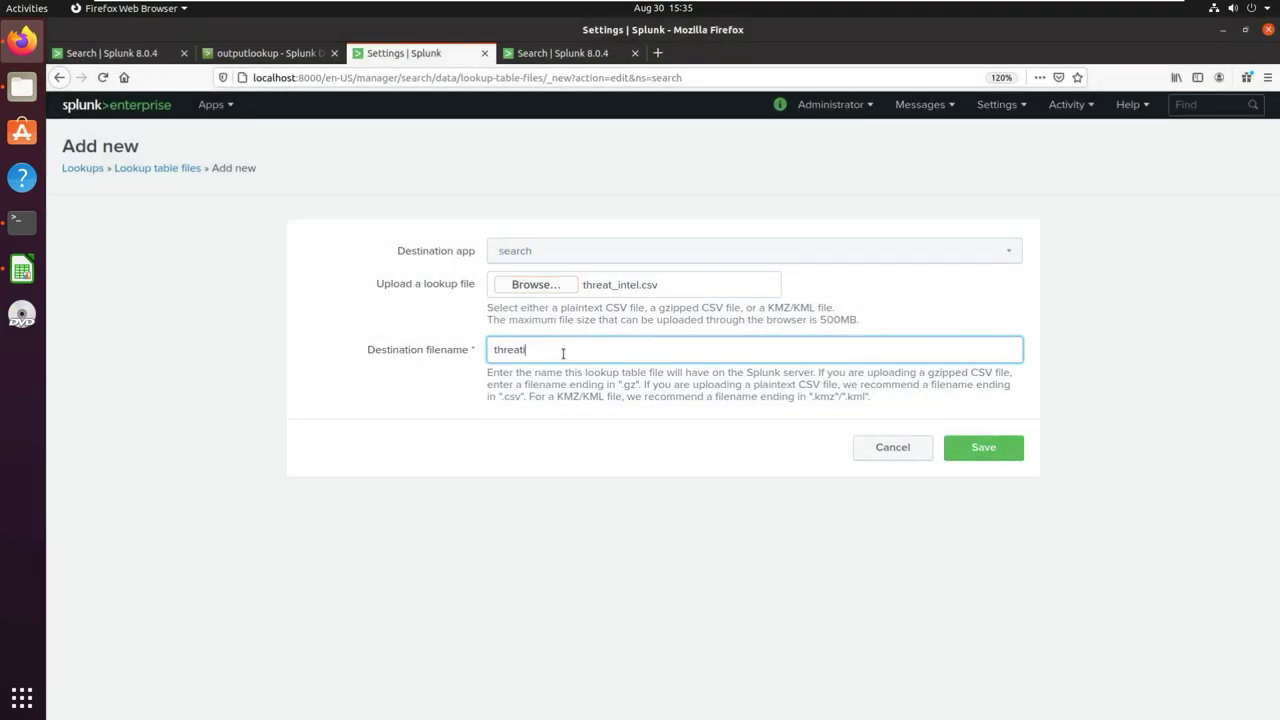
left_click(986, 449)
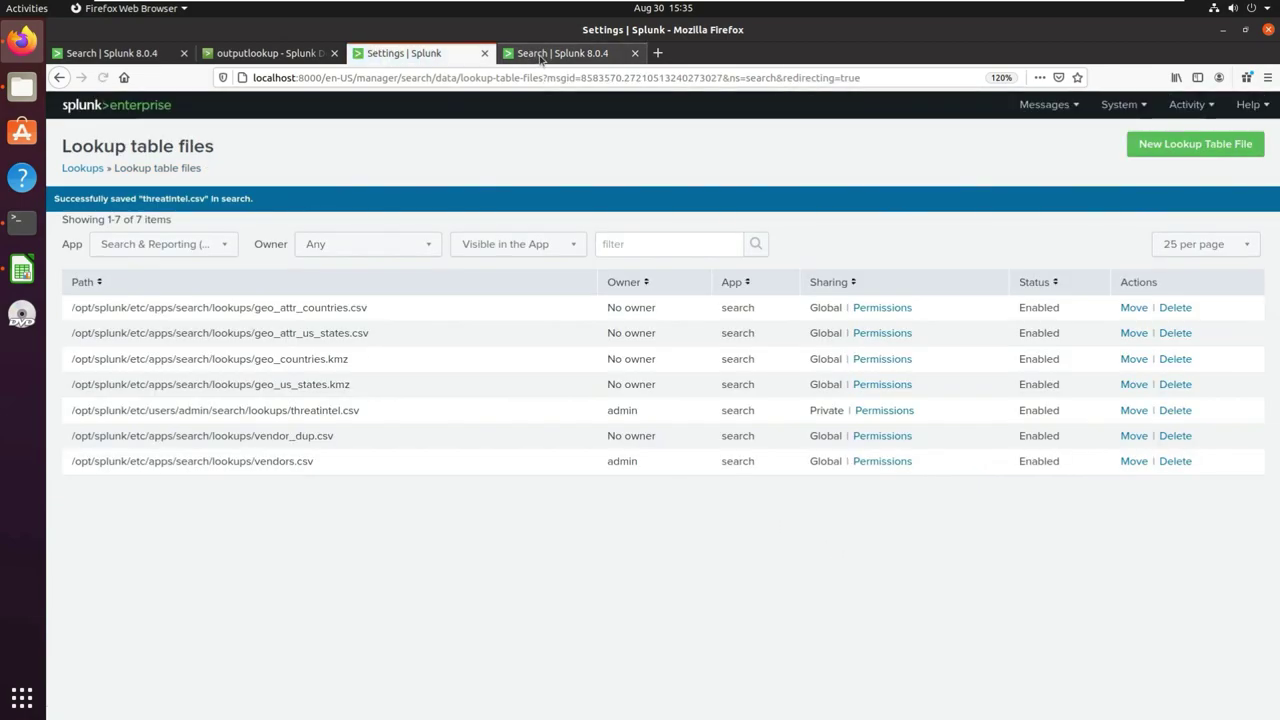
Check the path of threatintel.csv, then share it with all apps, granting read to Everyone and write to admin
left_click(540, 55)
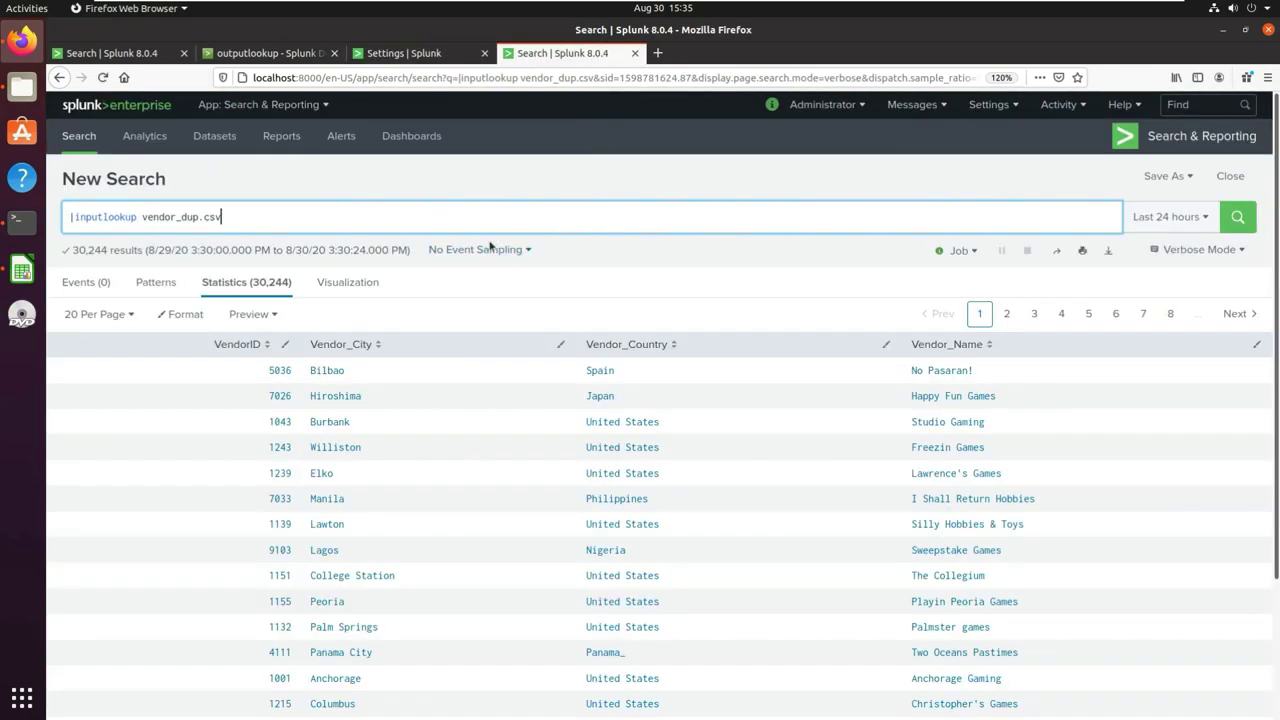
left_click(478, 55)
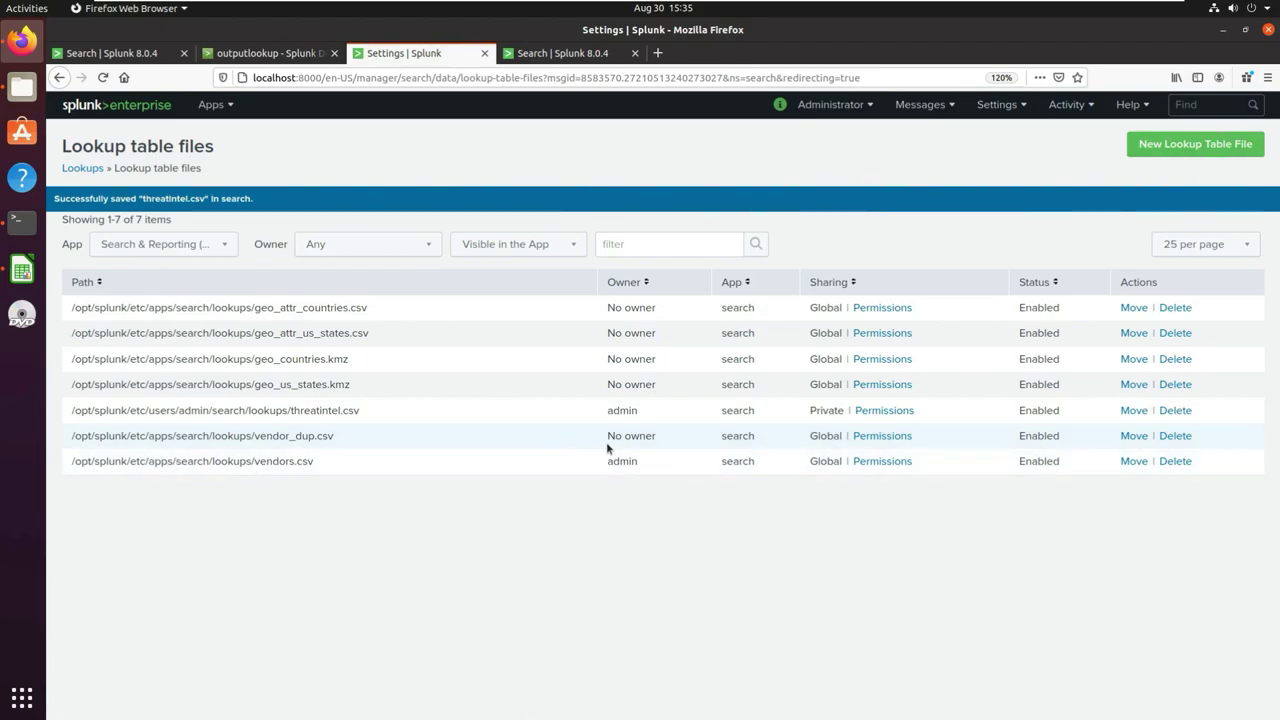
double_click(324, 410)
left_click_drag(155, 410, 179, 410)
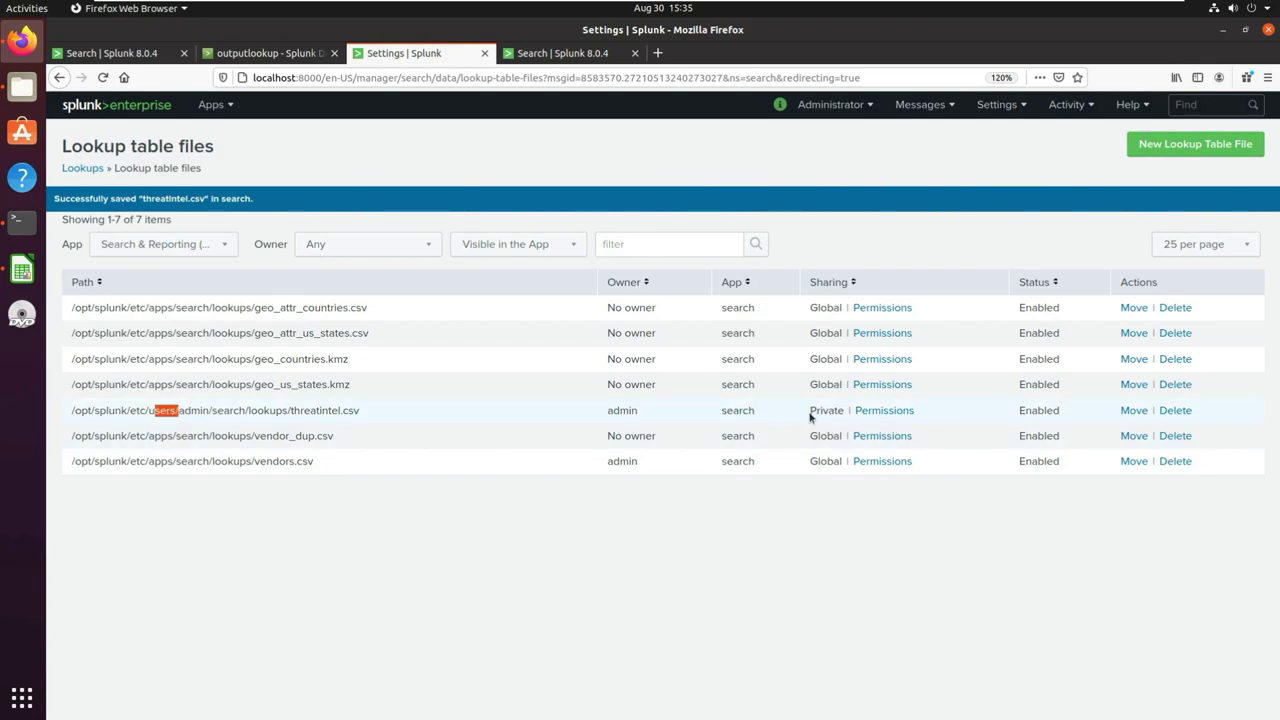
left_click_drag(808, 412, 914, 412)
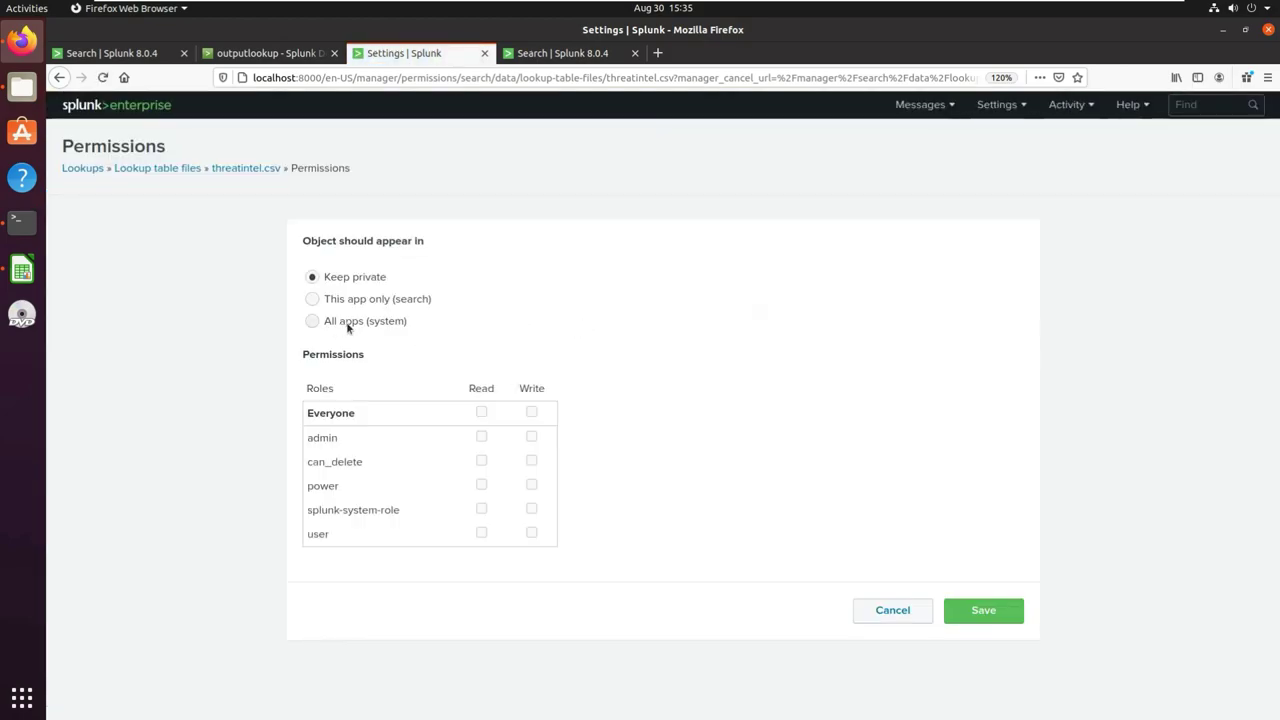
left_click(346, 321)
left_click(481, 412)
left_click(531, 437)
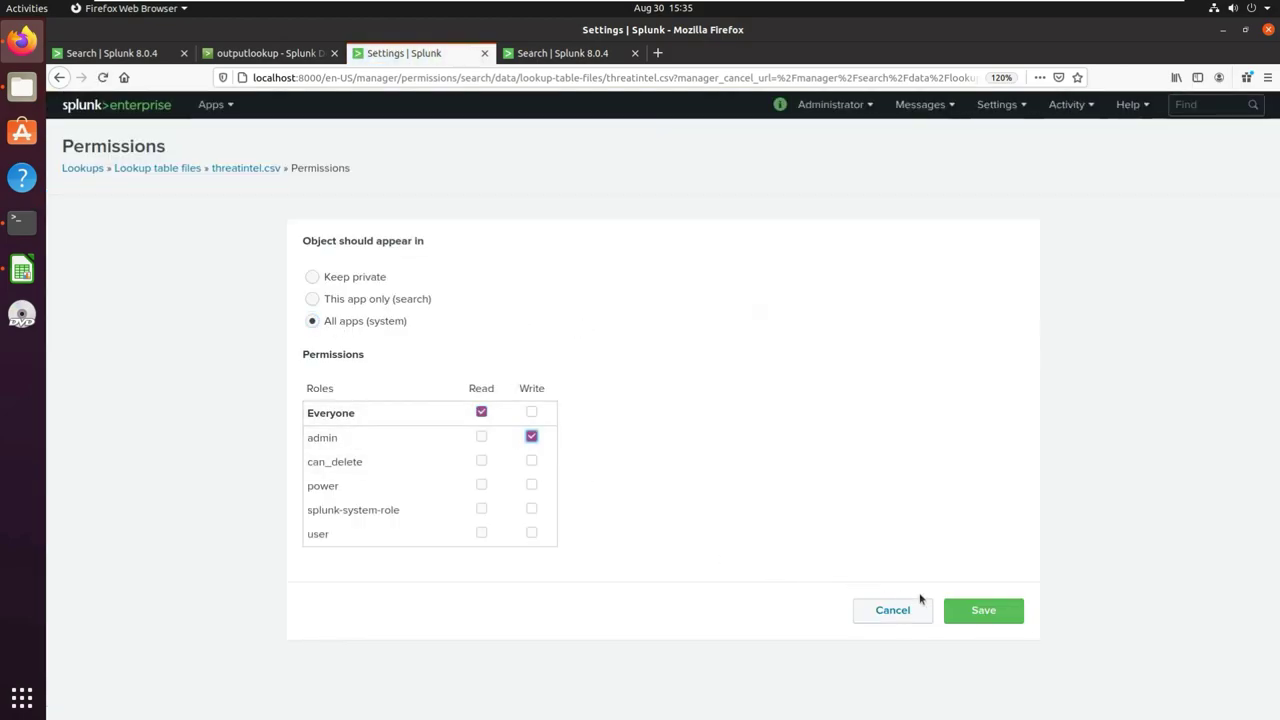
left_click(983, 610)
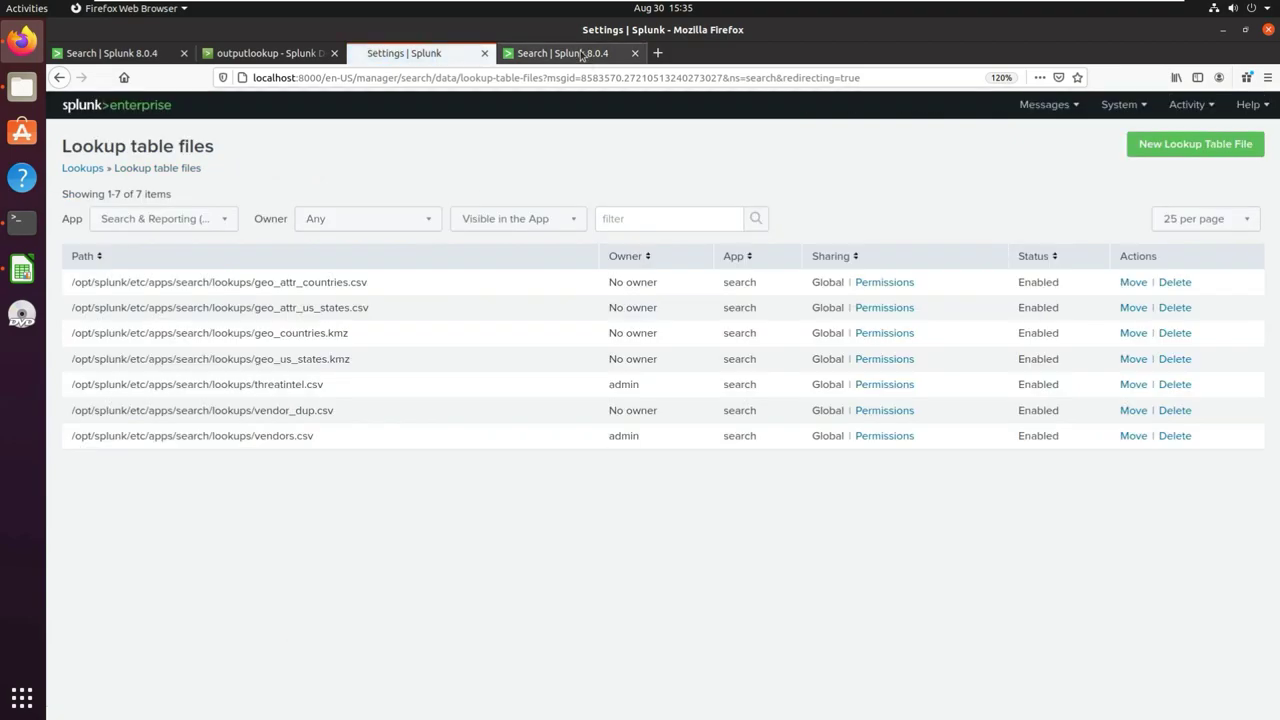
Replace vendor_dup.csv with threatintel.csv in the inputlookup search, run it, and review the lookup's rows
left_click(575, 53)
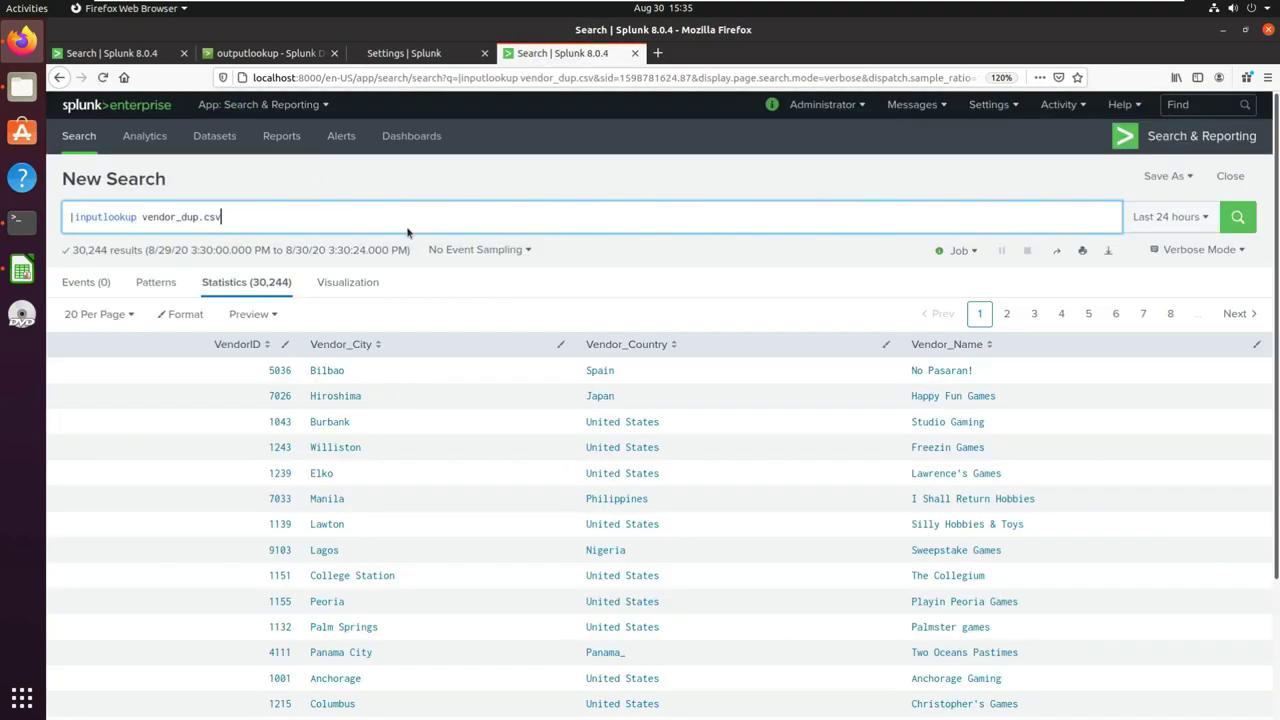
left_click_drag(146, 216, 305, 220)
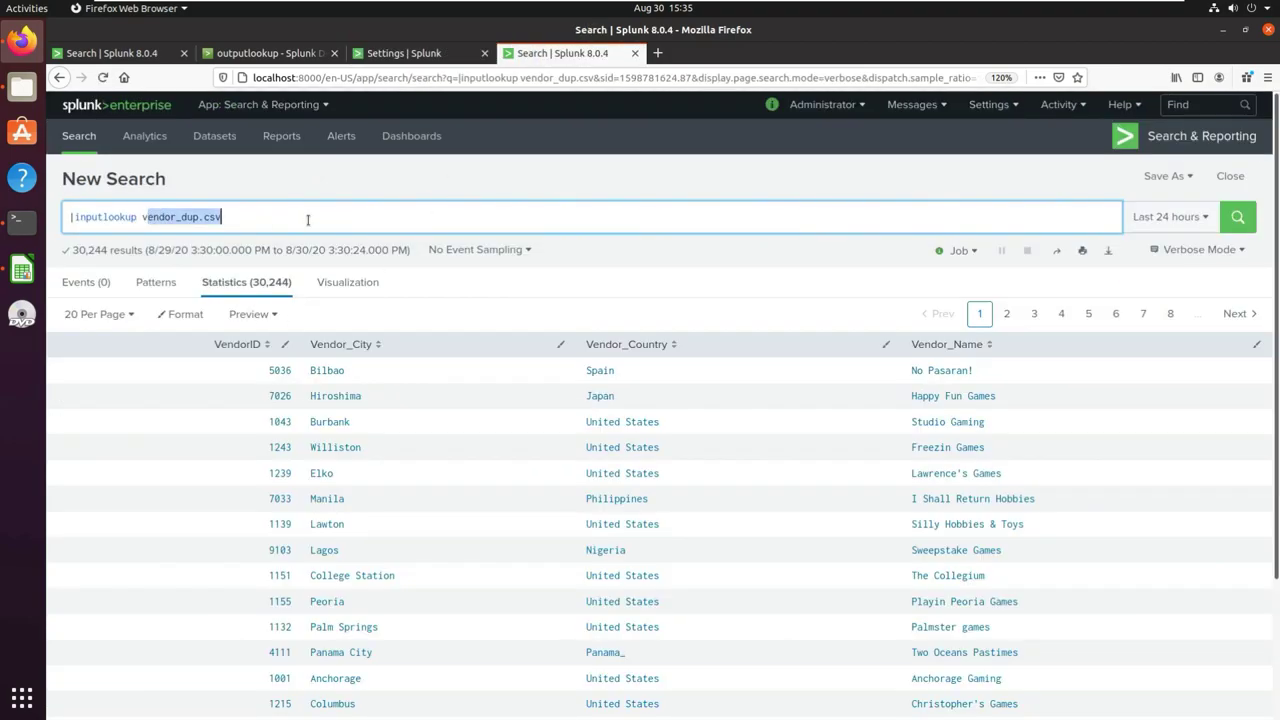
key("BackSpace")
key("BackSpace")
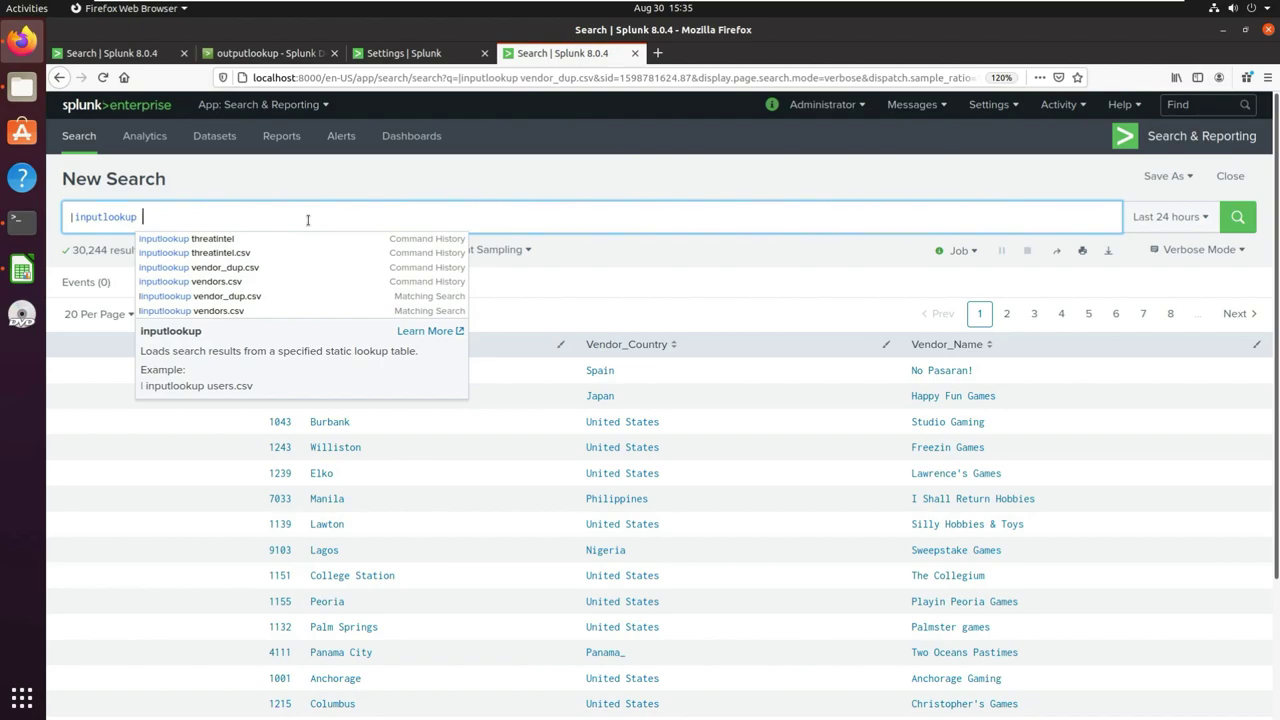
type("threat")
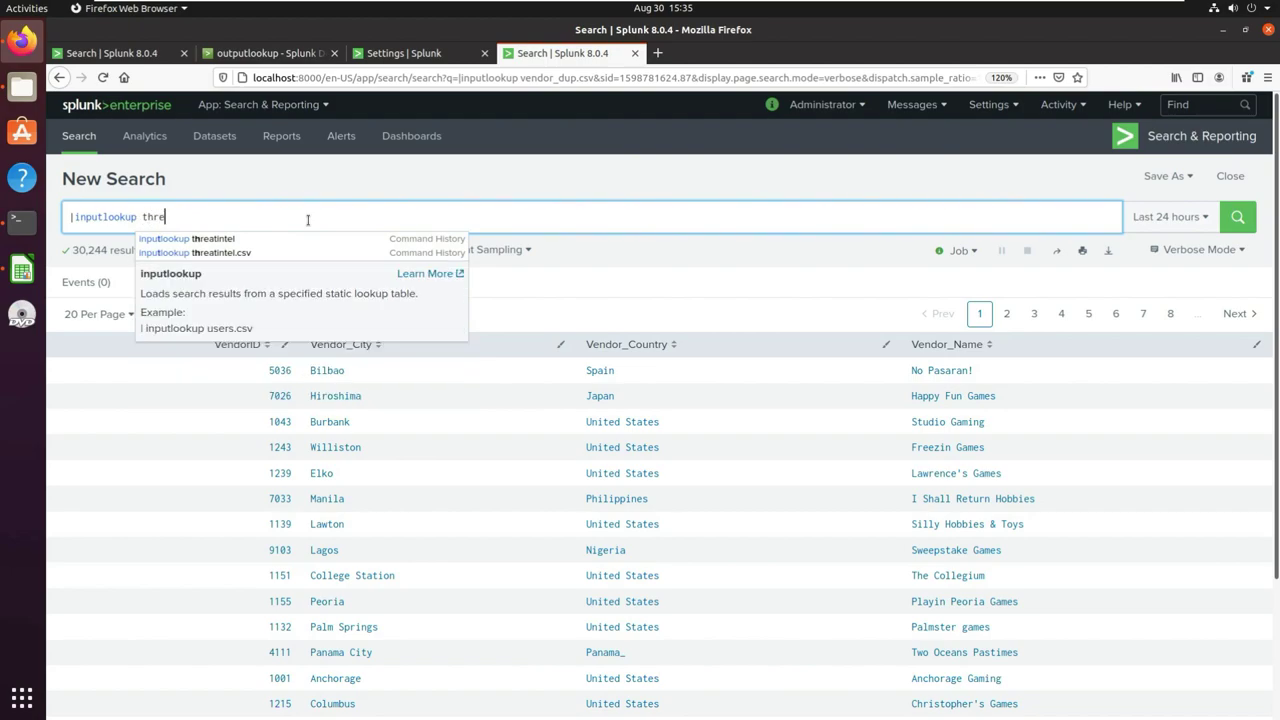
left_click(246, 254)
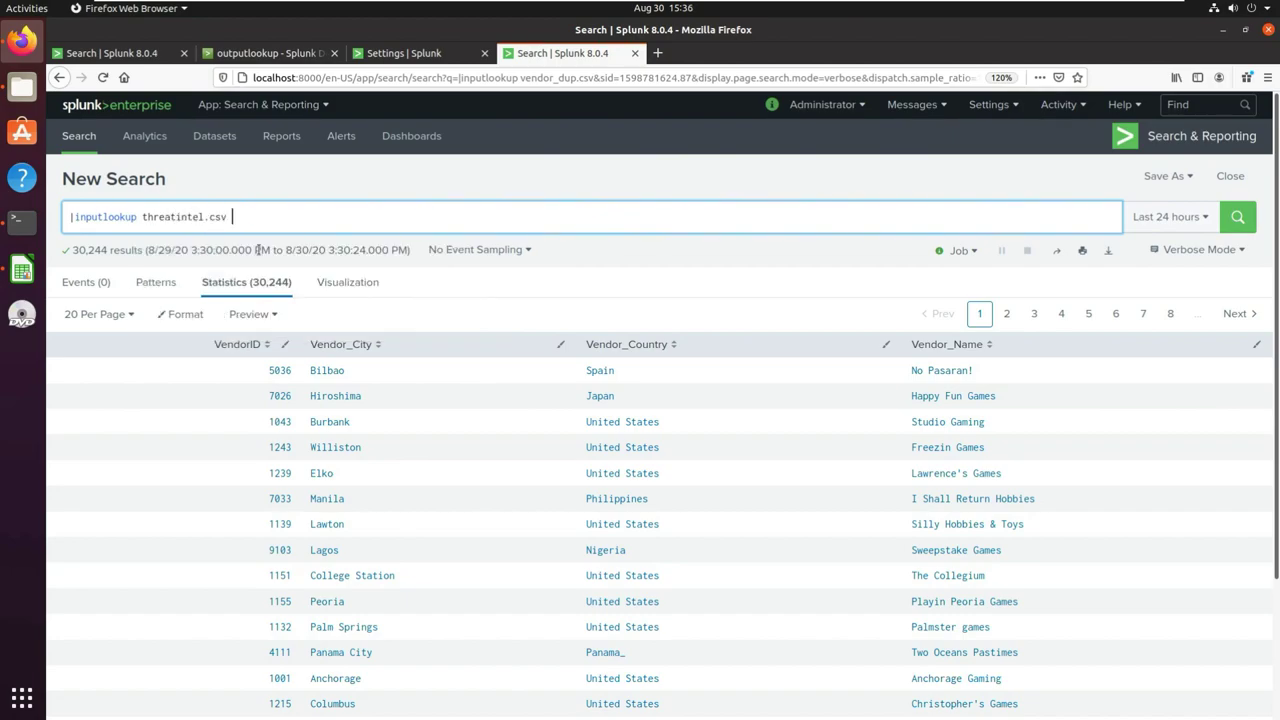
left_click(1237, 216)
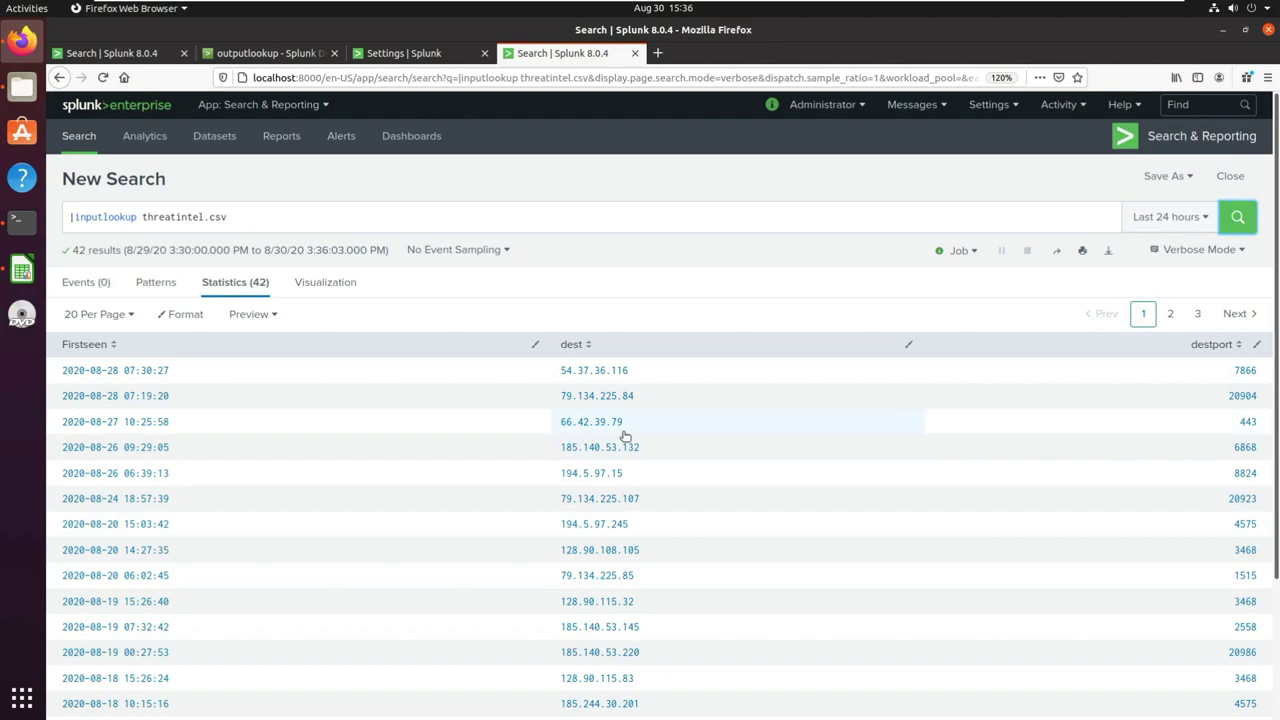
scroll(630, 582, "down", 3)
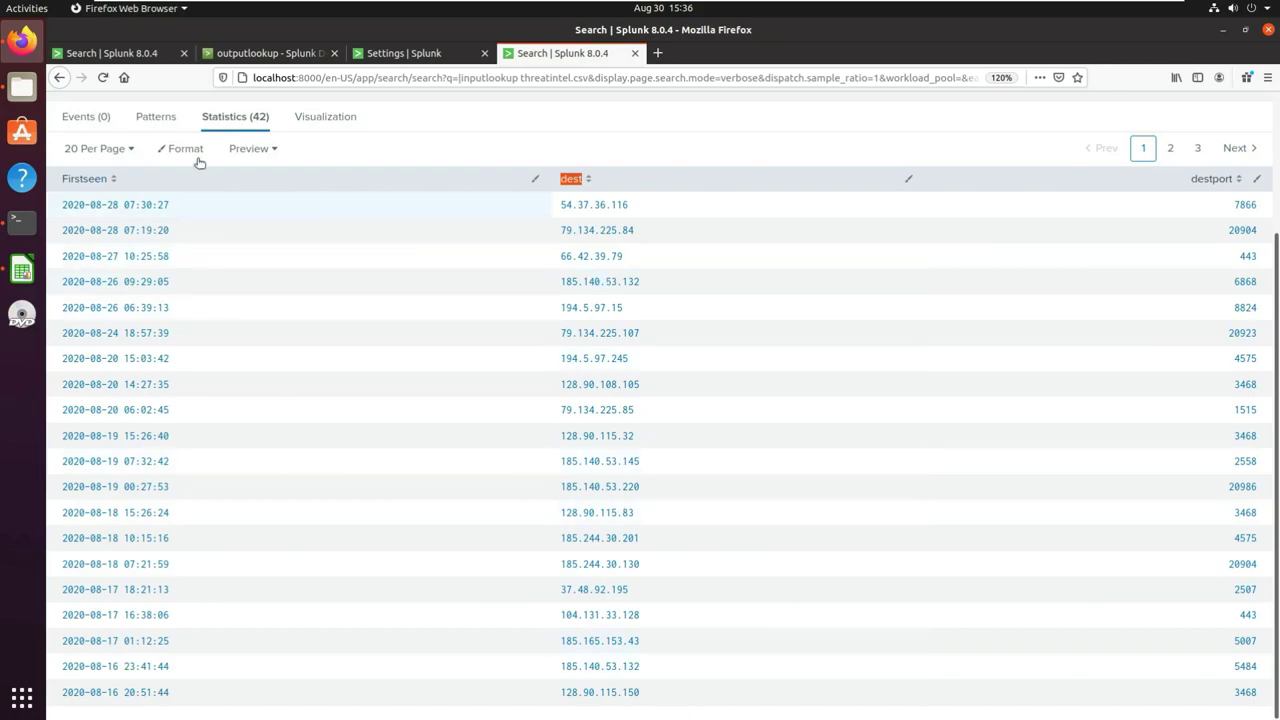
Extend the index=bluecoat query with a piped search command and an opening subsearch bracket
left_click(136, 60)
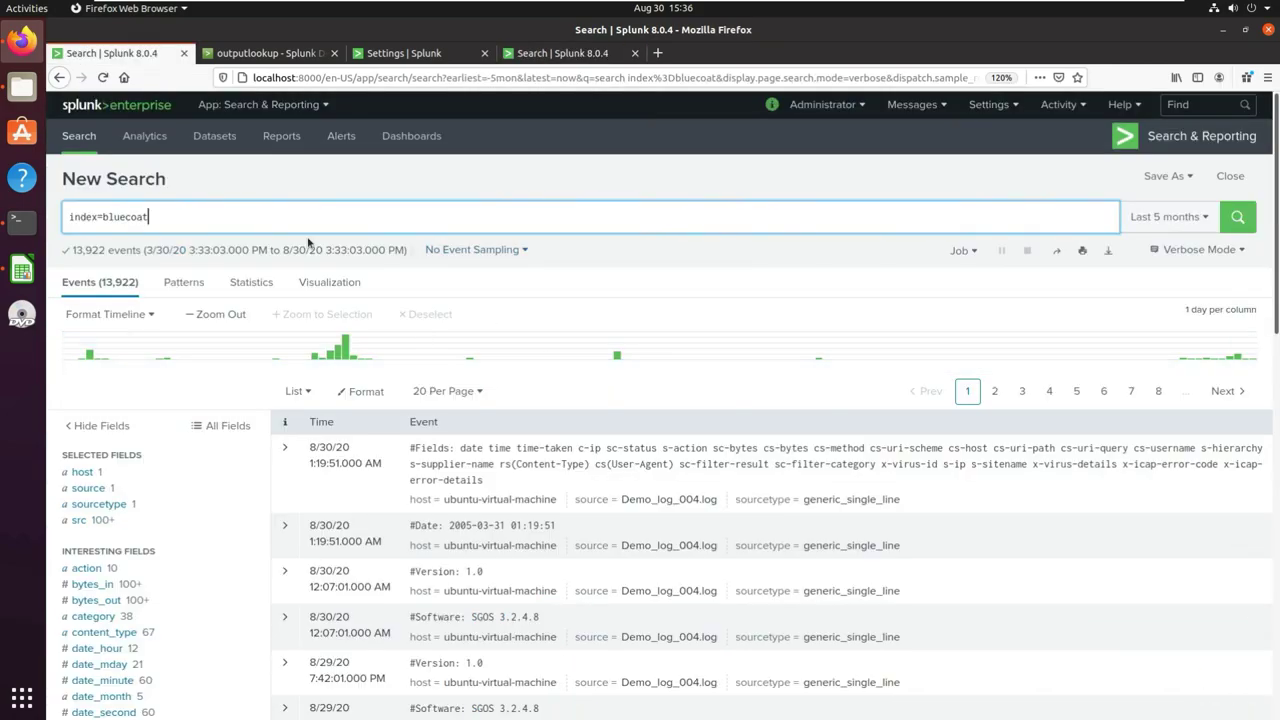
type("|")
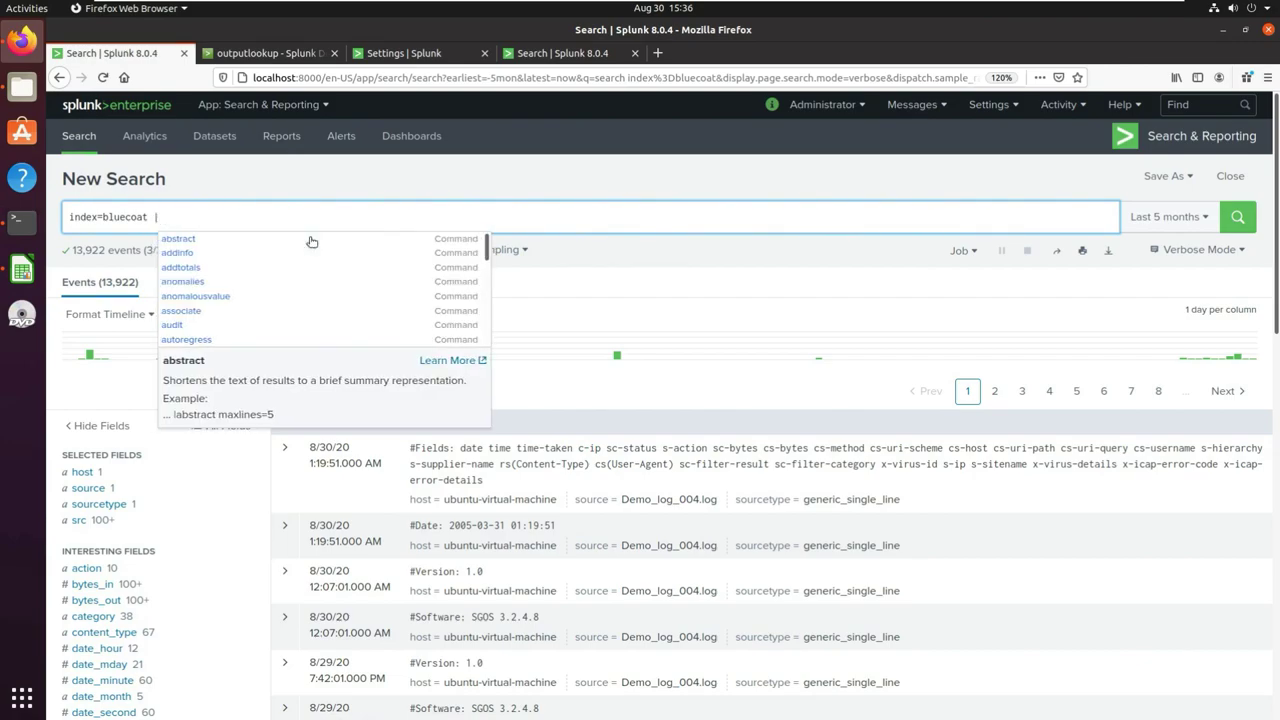
key("BackSpace")
key("BackSpace")
key("BackSpace")
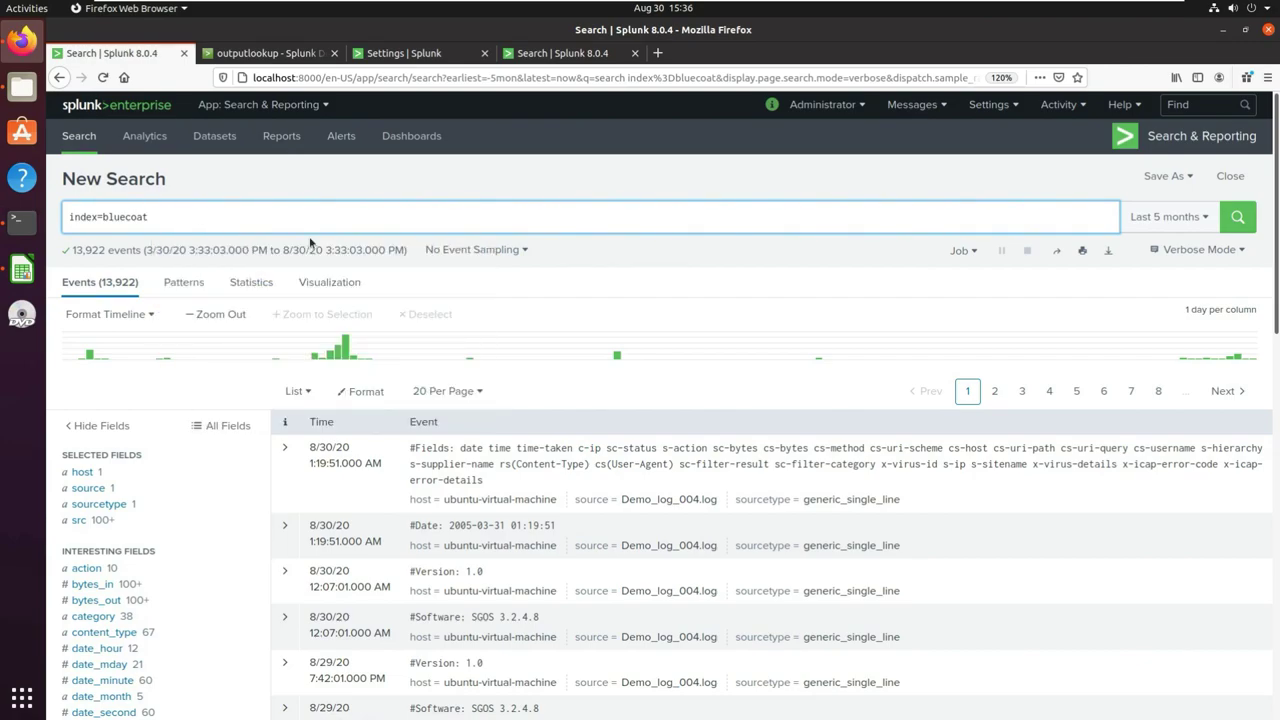
type("| s")
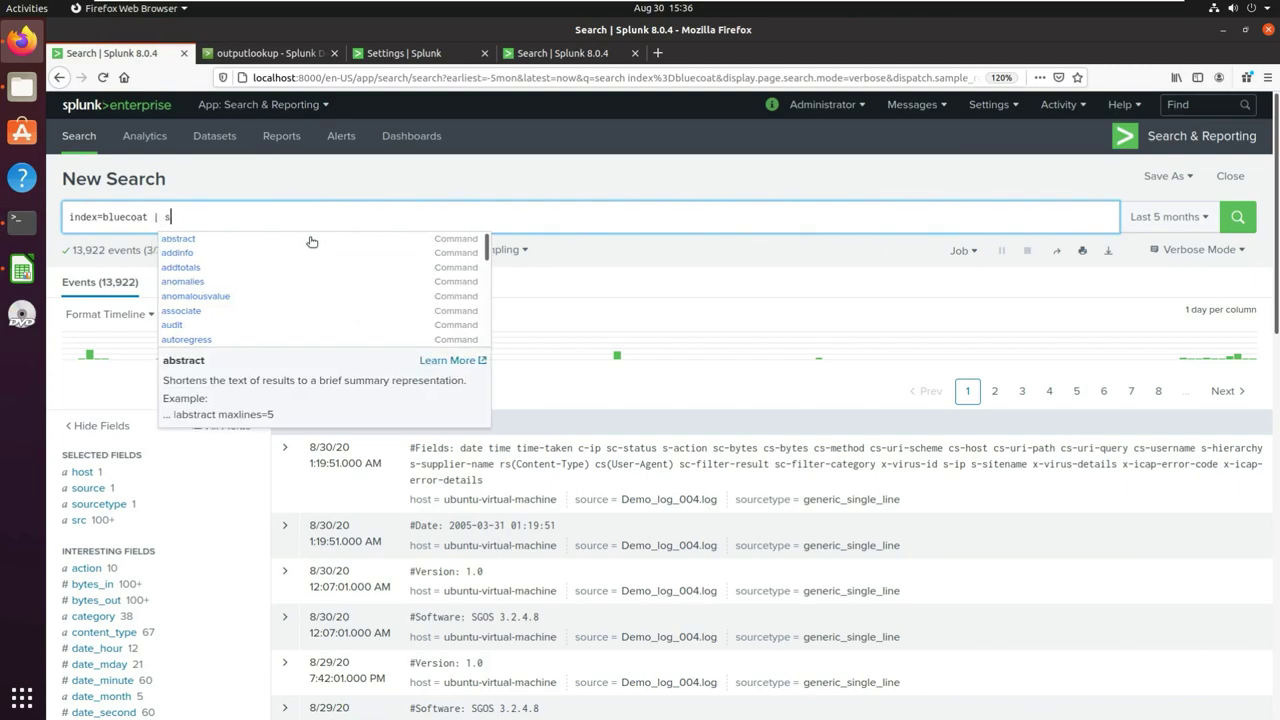
type("earch")
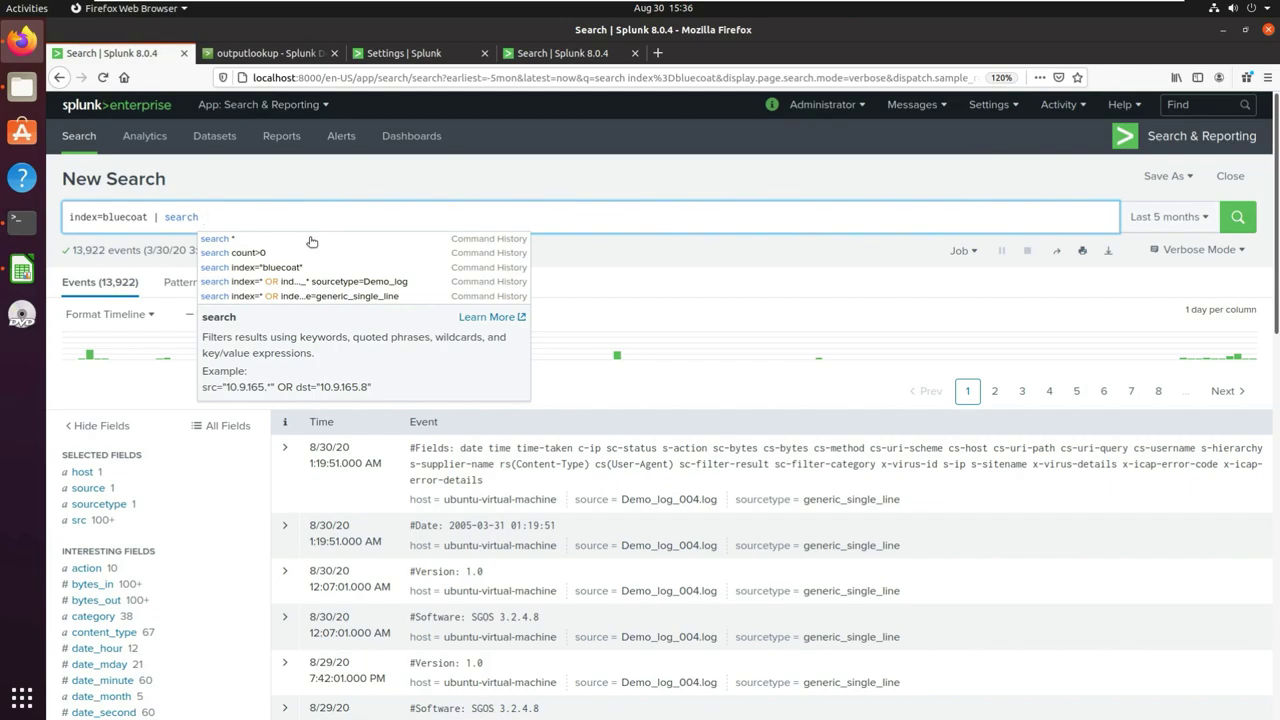
type("[")
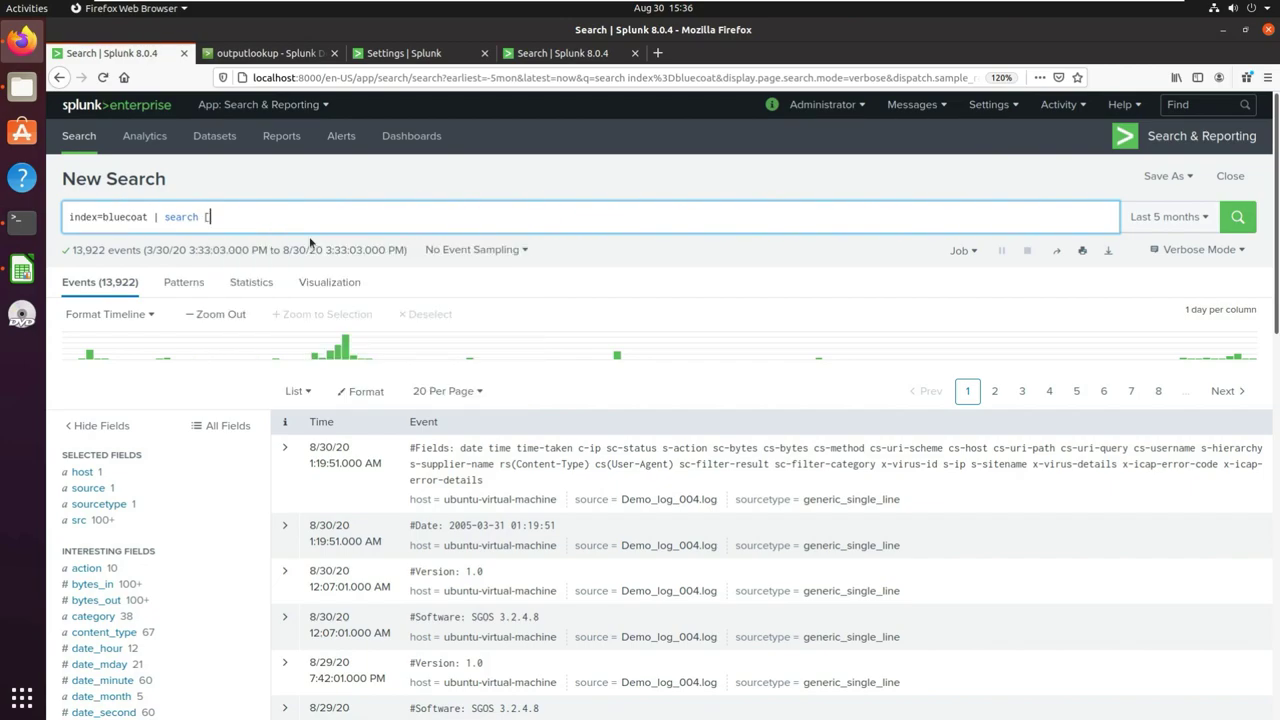
Fill the bluecoat query's subsearch with |inputlookup threatintel.csv | table dest
type("|")
type("inp")
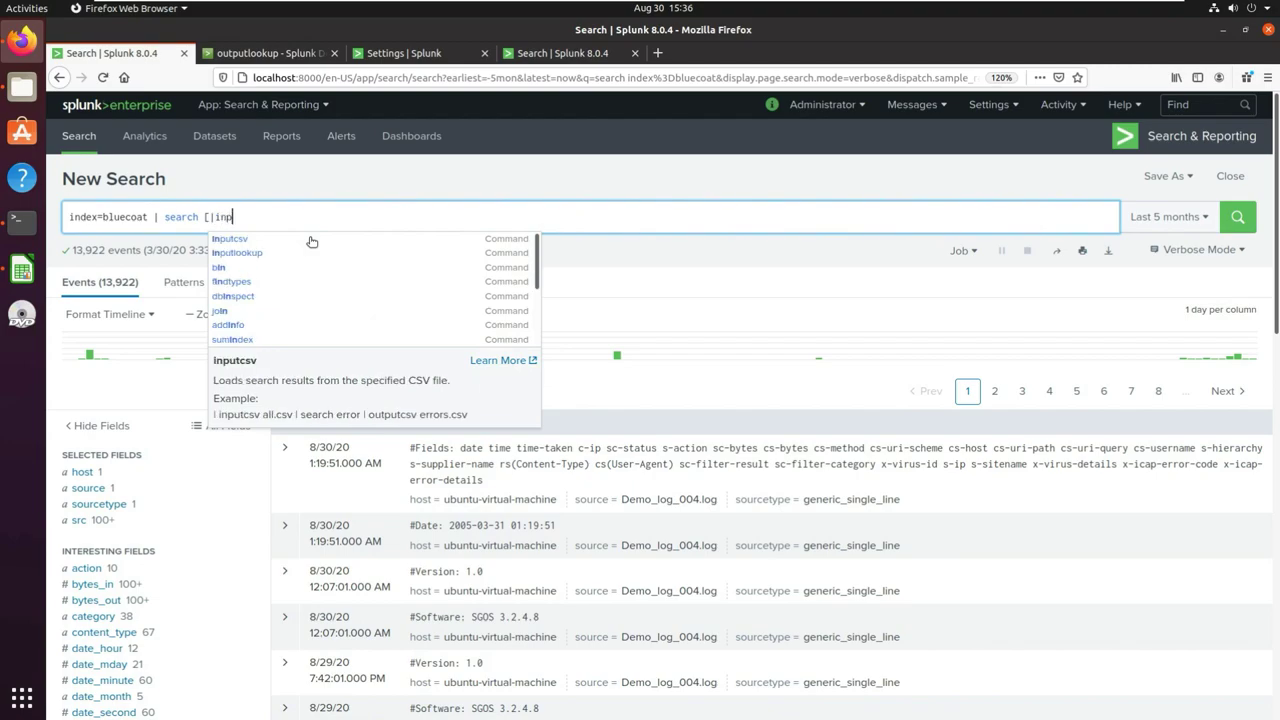
type("utlooku")
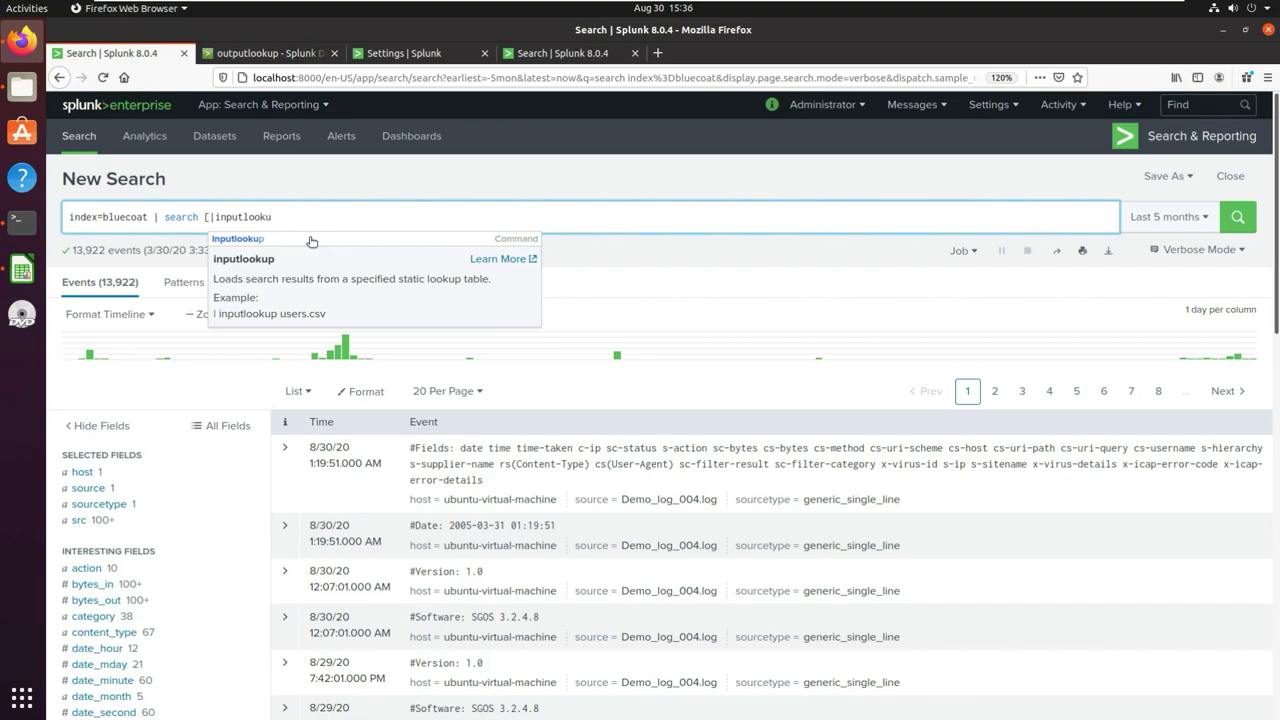
type("p")
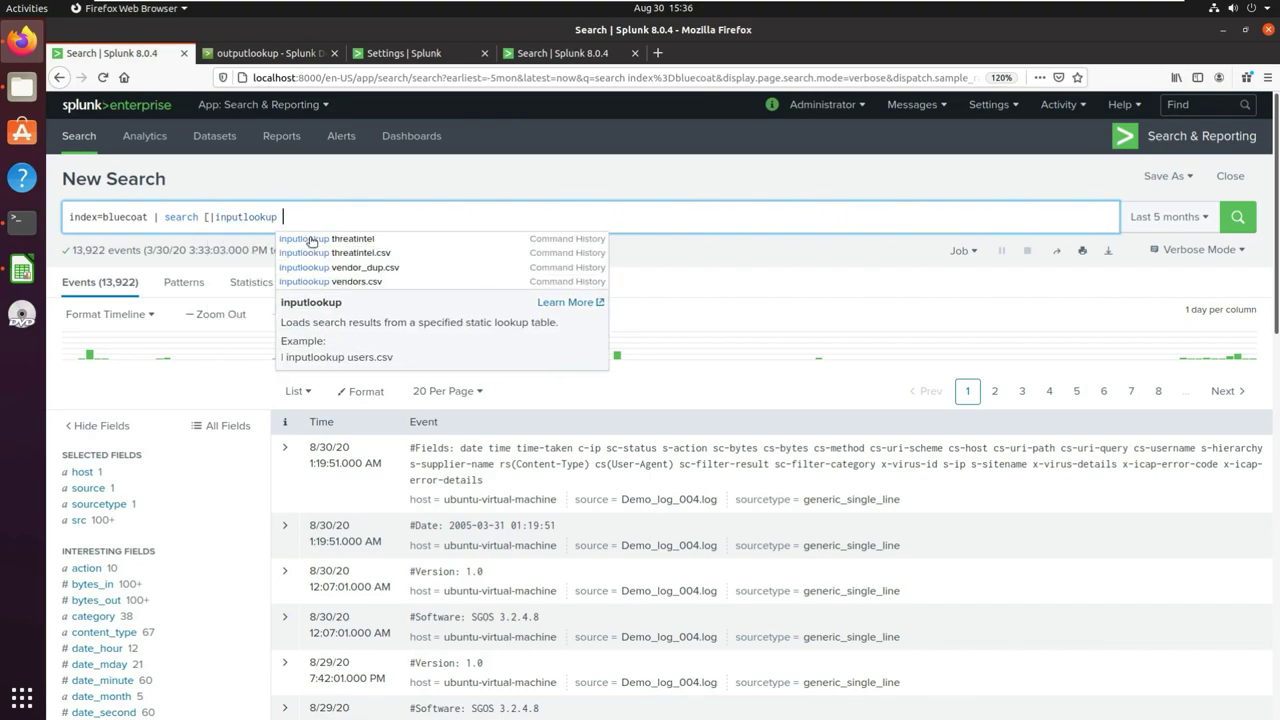
left_click(373, 257)
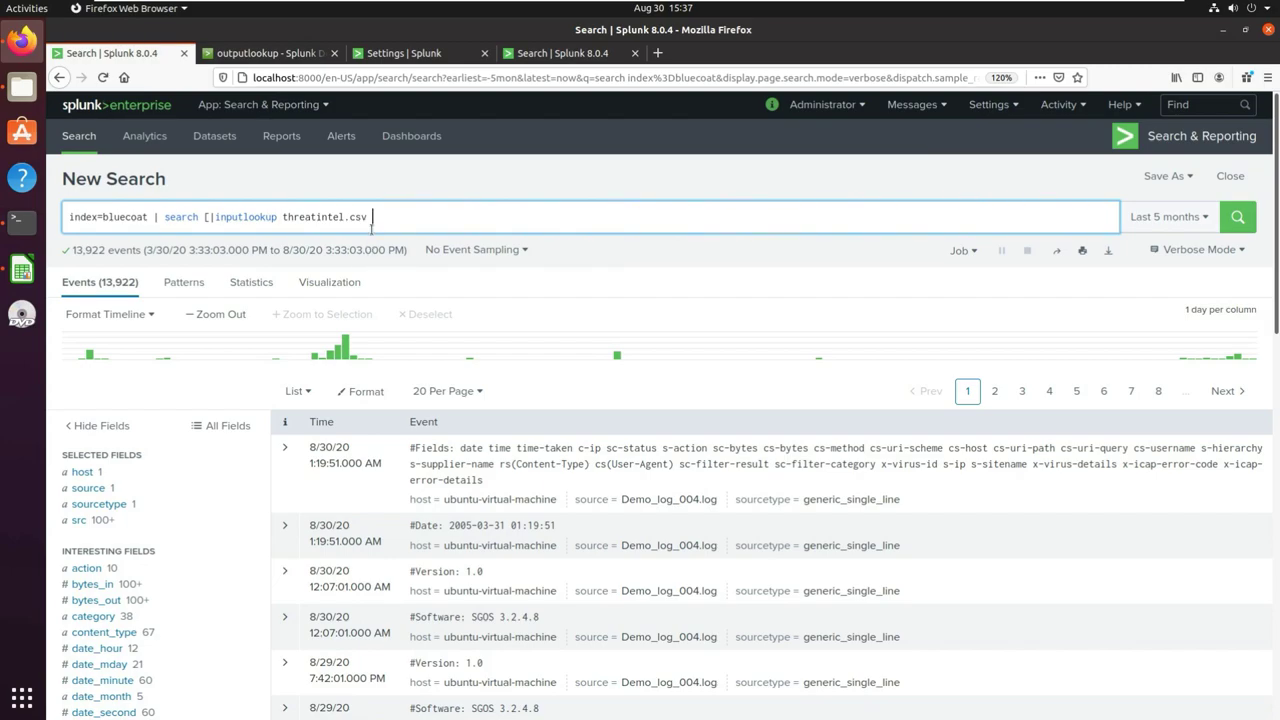
type("| table")
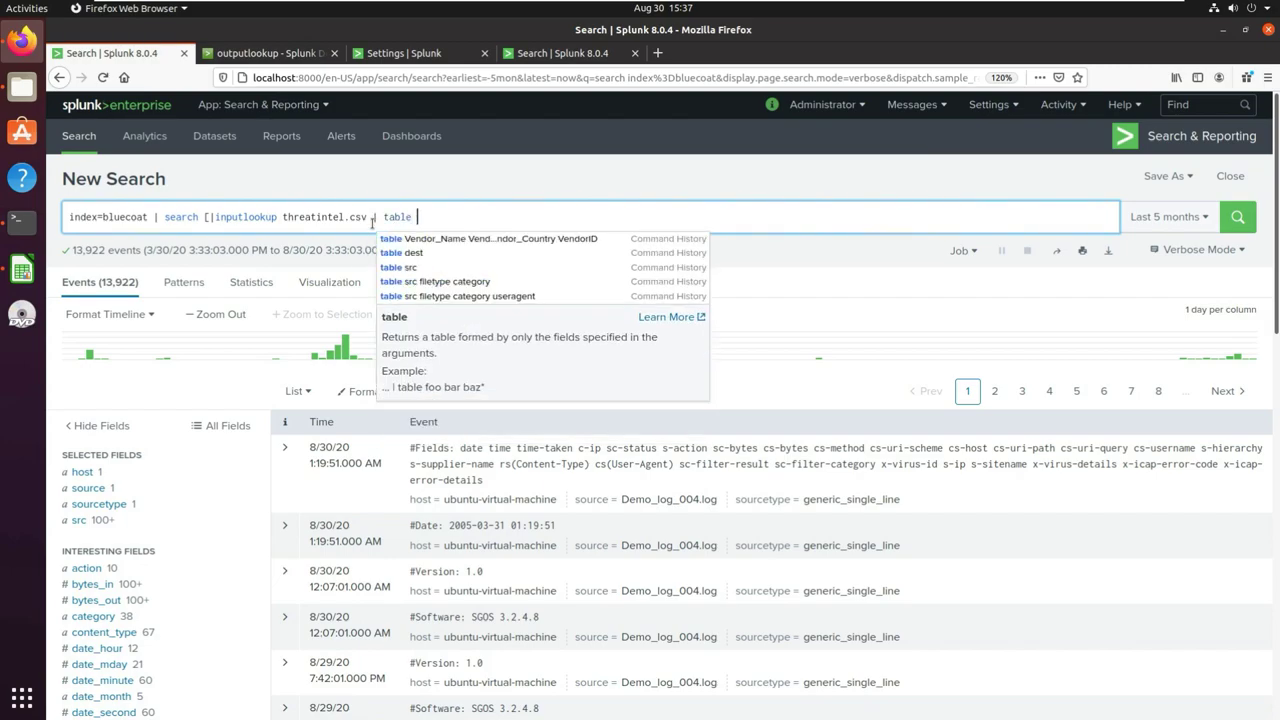
type(" dest")
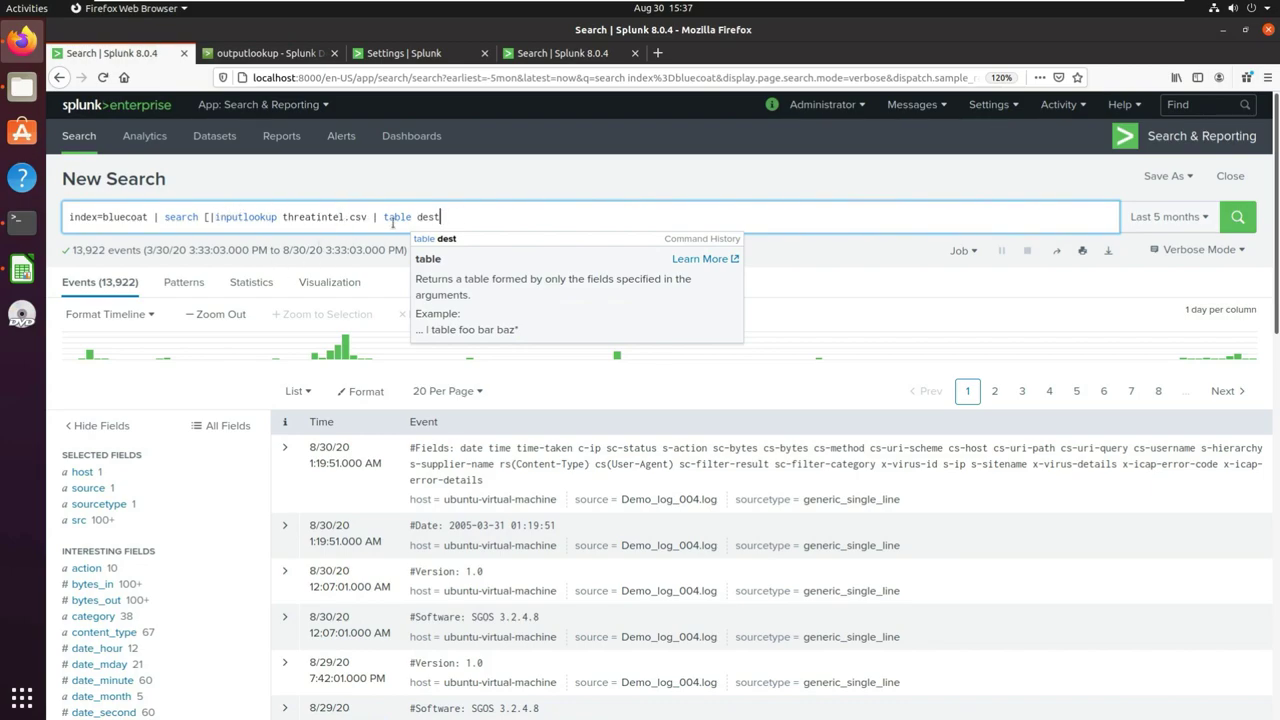
Copy the subsearch |inputlookup threatintel.csv | table dest over the query in the inputlookup search tab and run it there
left_click_drag(210, 217, 448, 222)
key("ctrl+c")
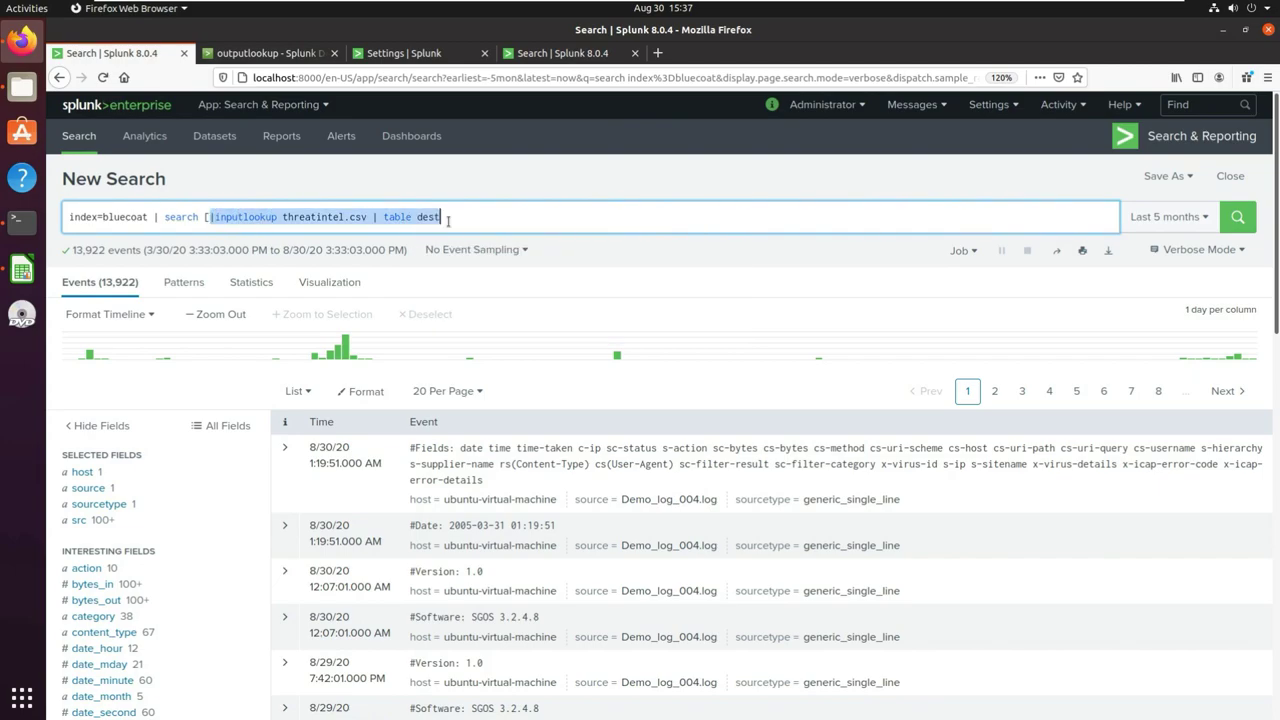
key("ctrl+Tab")
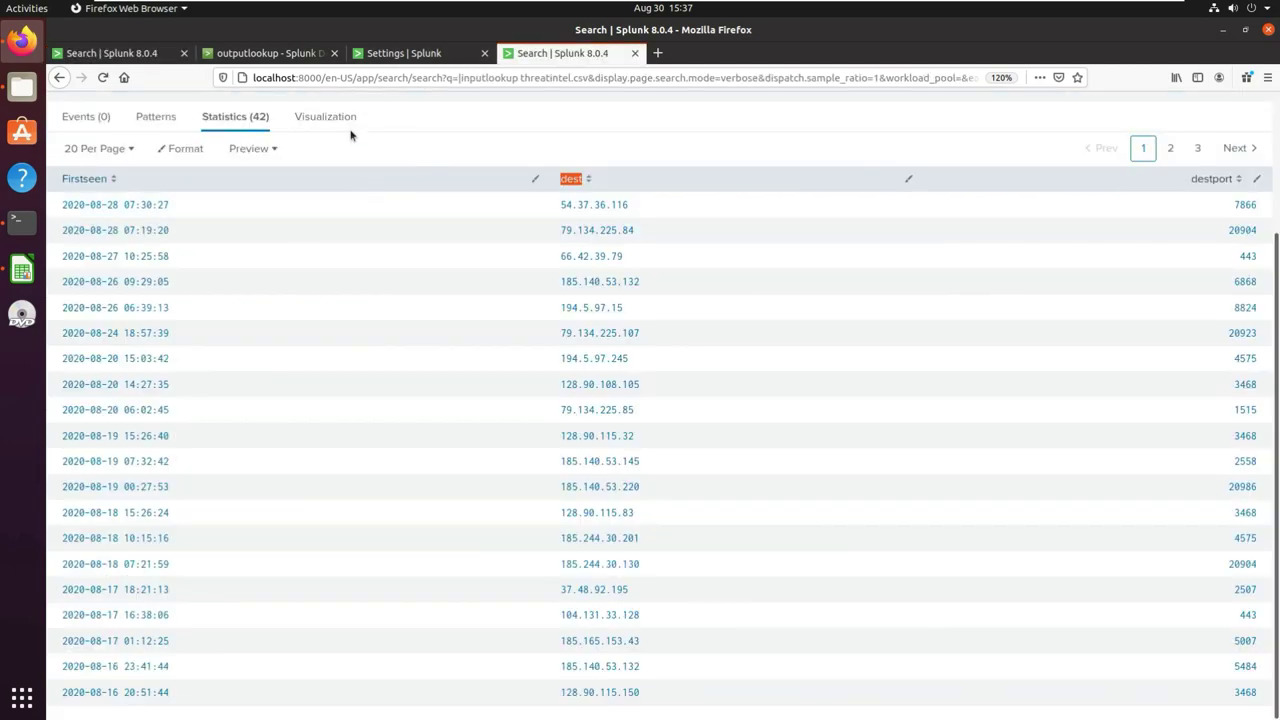
scroll(390, 209, "up", 3)
left_click_drag(245, 222, 49, 214)
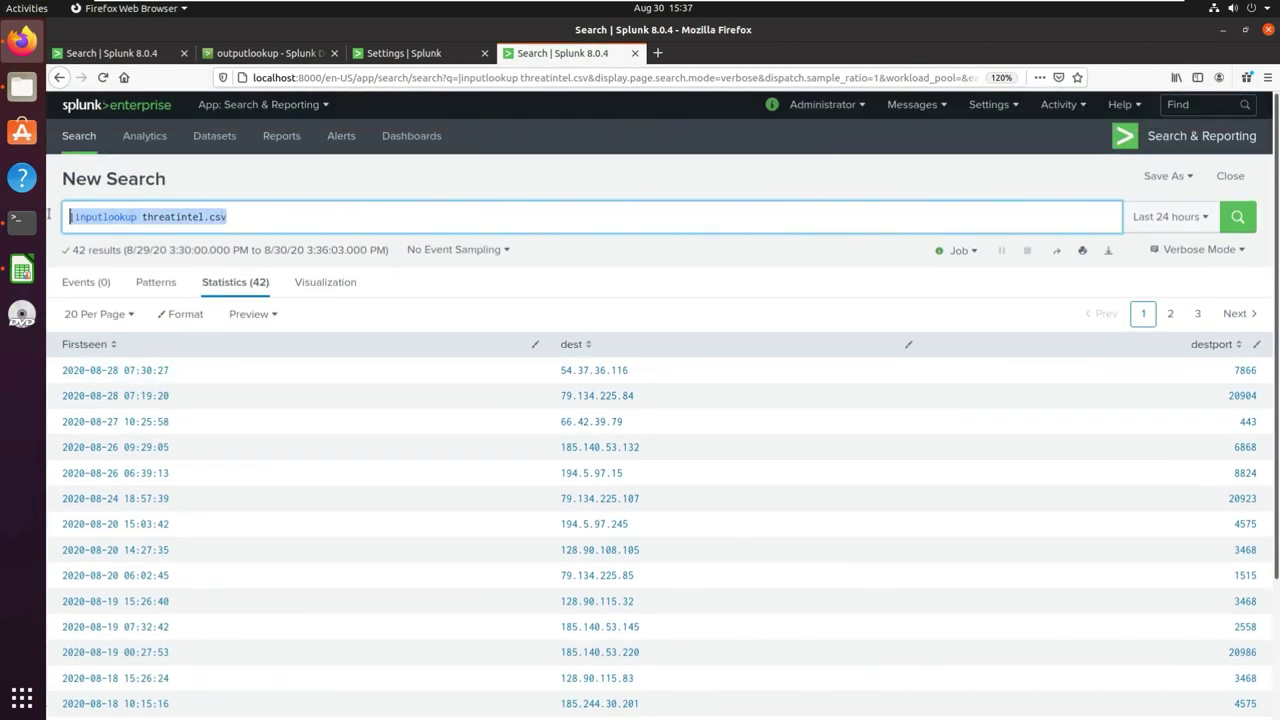
key("ctrl+v")
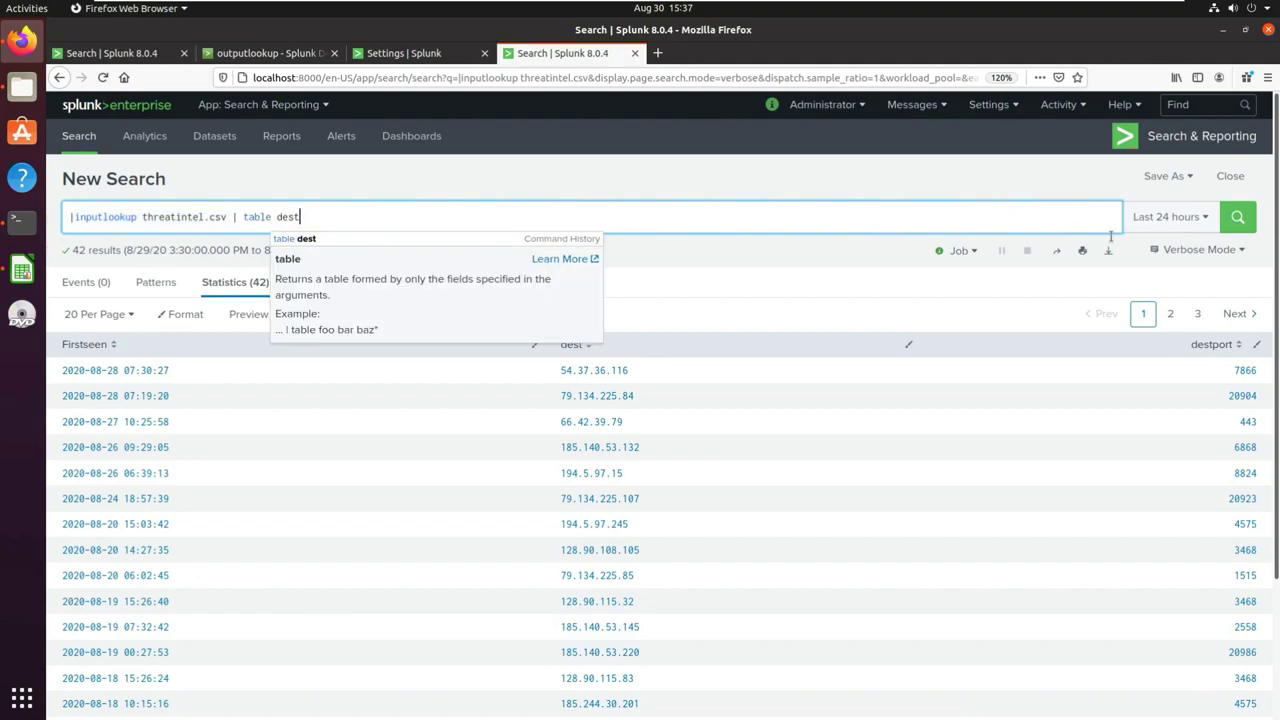
left_click(1237, 217)
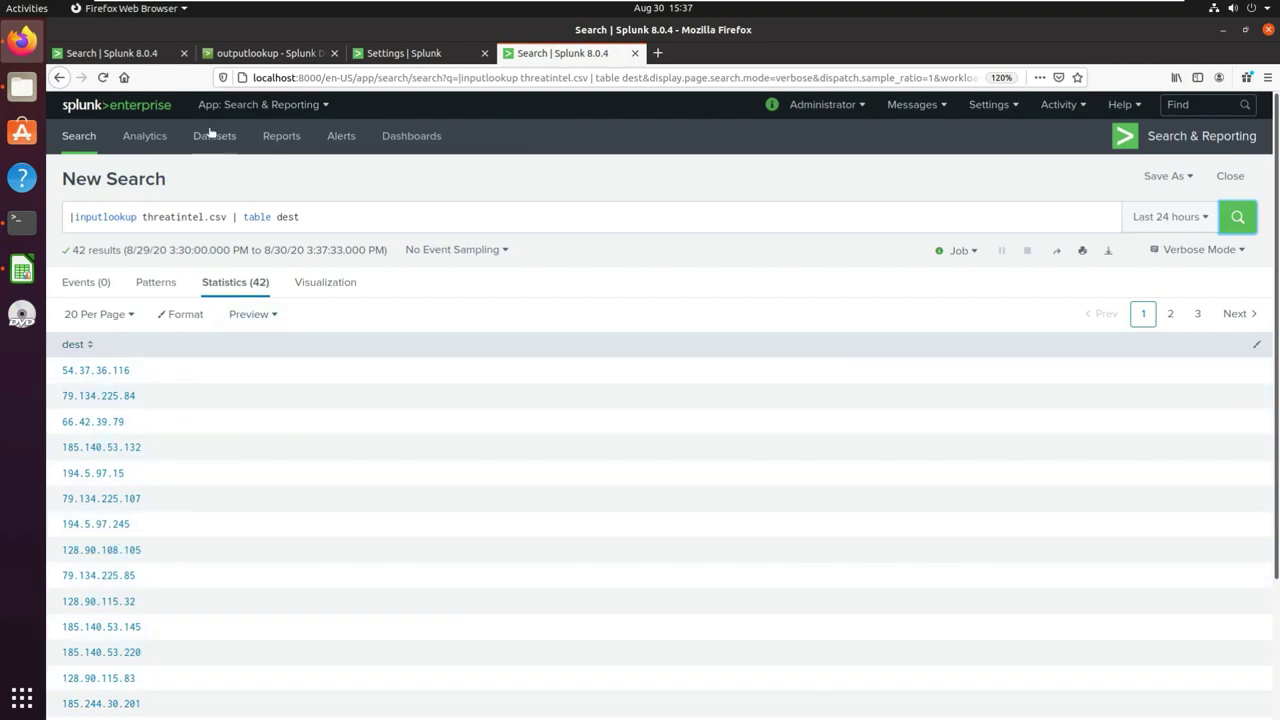
Compare the src field's top values in the bluecoat events with the dest field returned by the query's subsearch
left_click(133, 60)
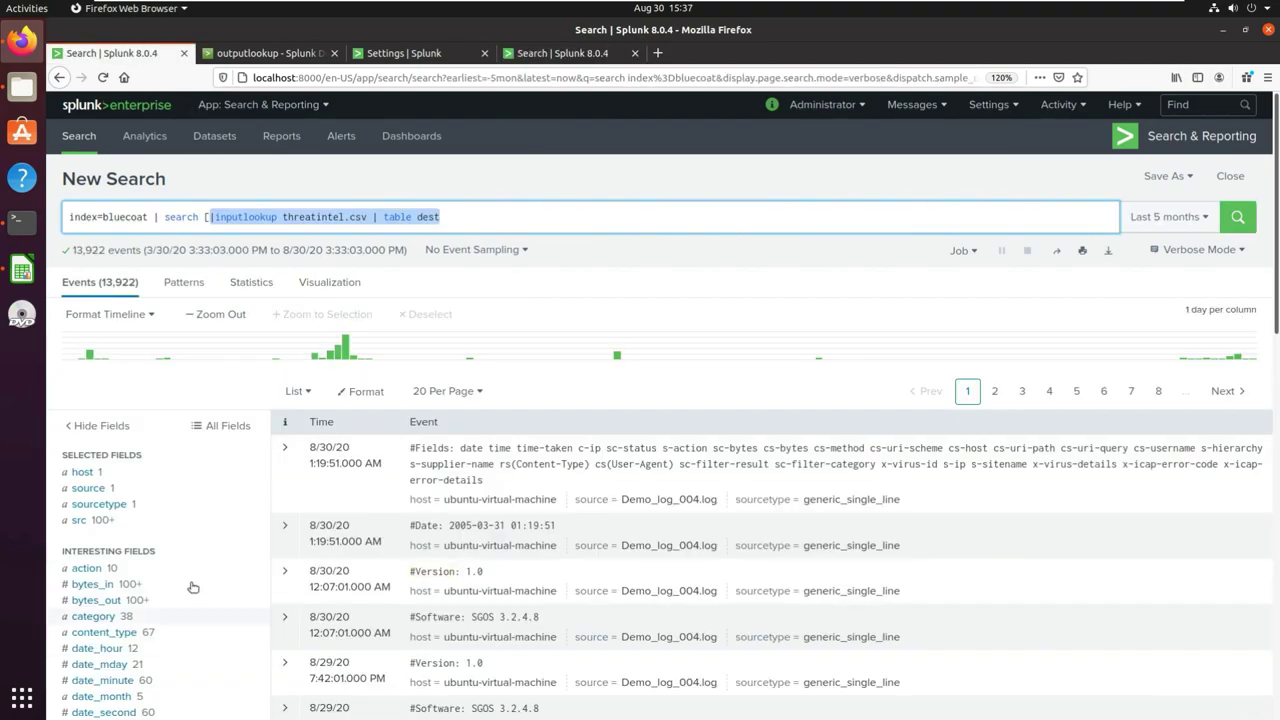
left_click(102, 521)
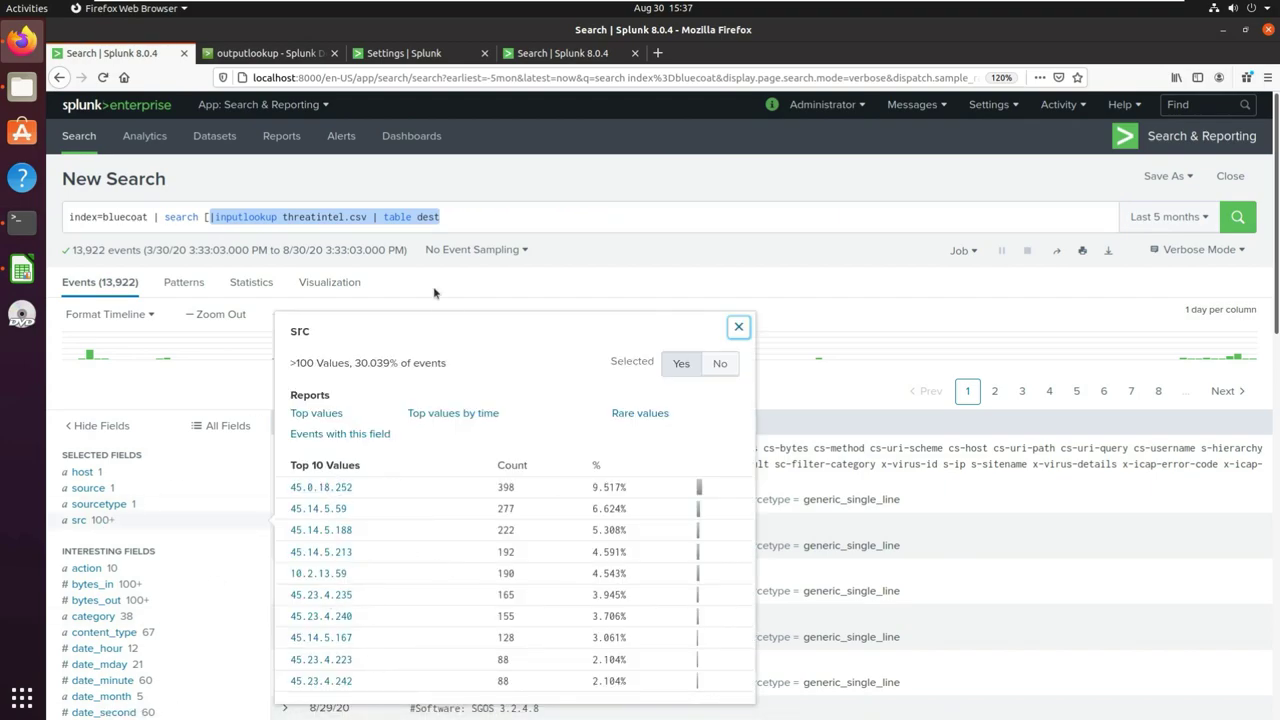
left_click(204, 217)
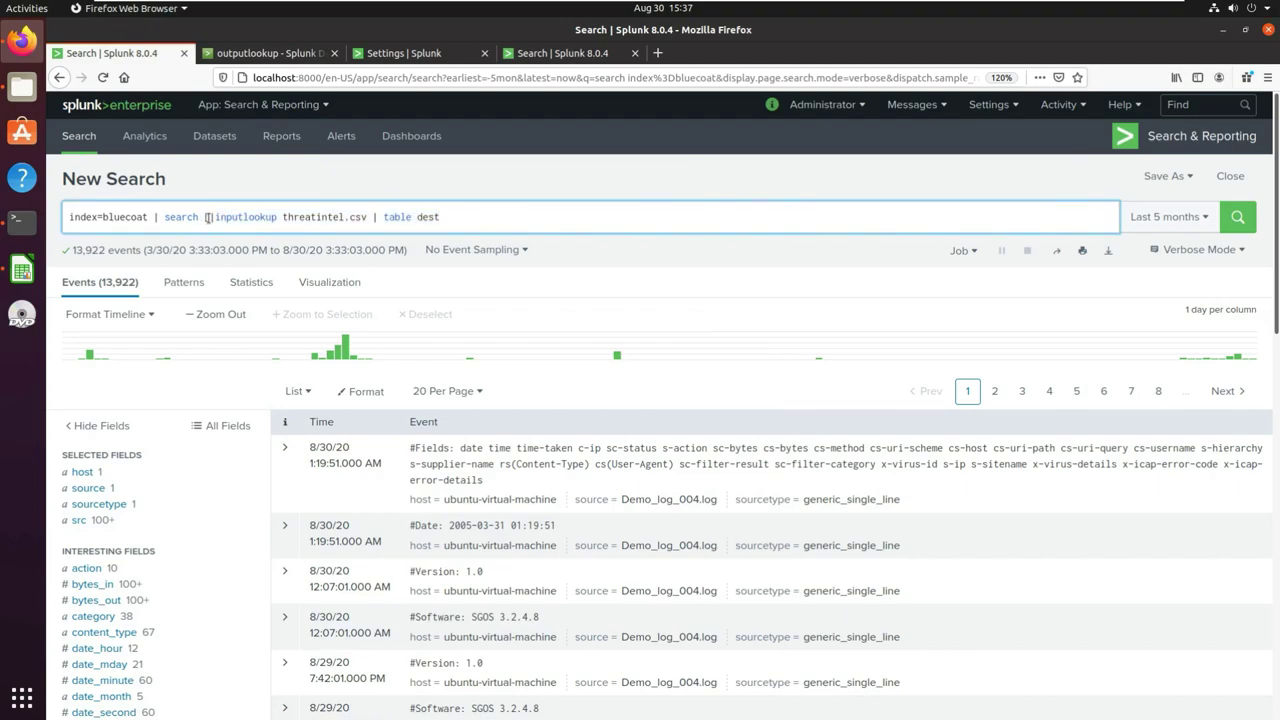
left_click_drag(208, 217, 437, 217)
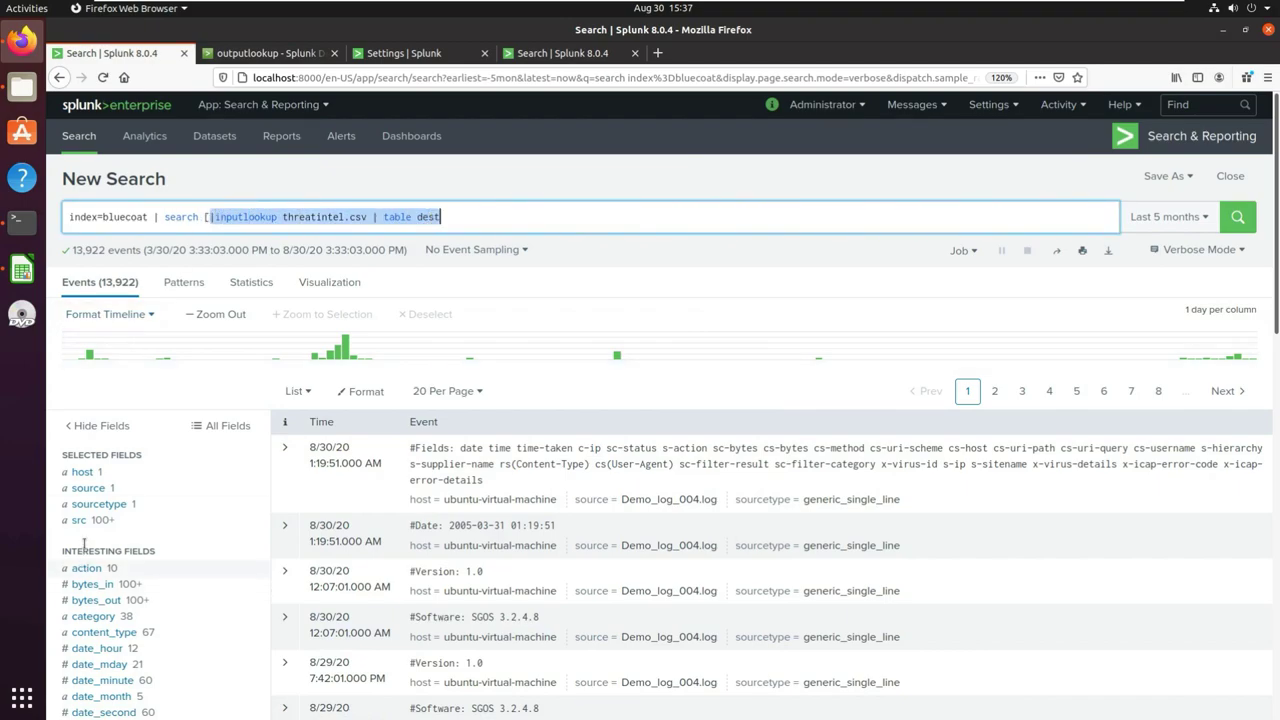
left_click_drag(152, 217, 68, 217)
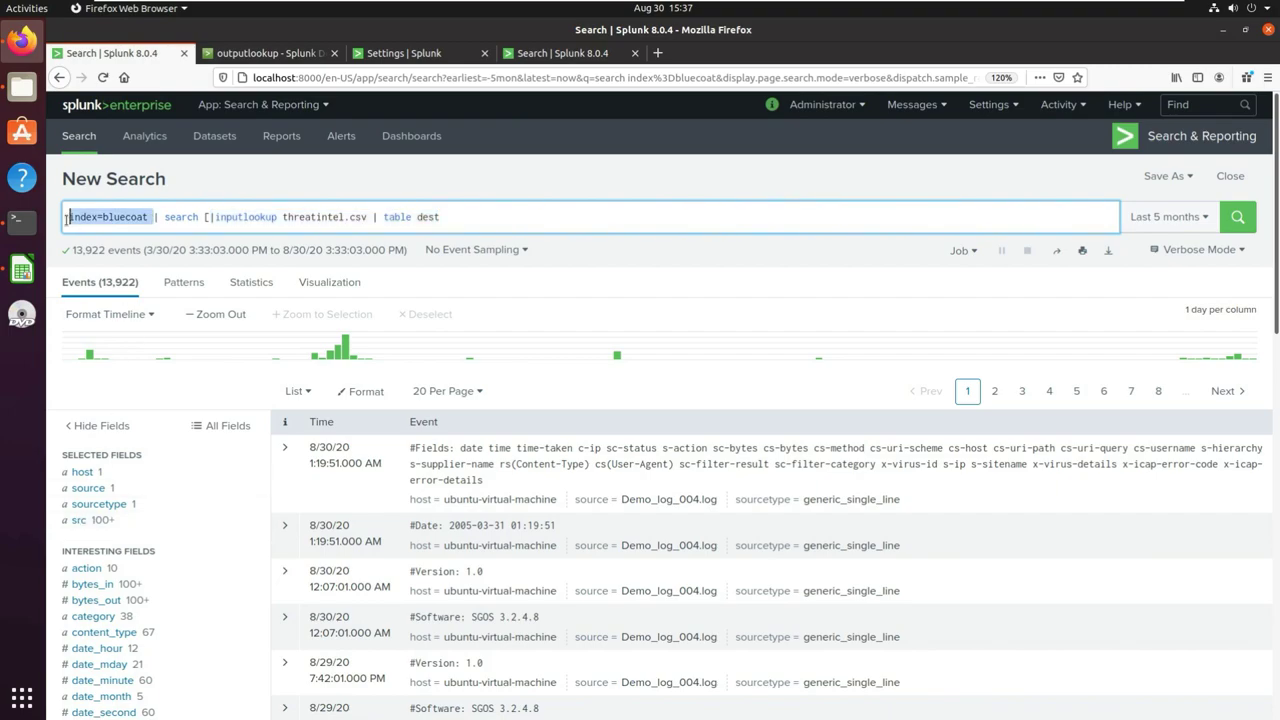
left_click(79, 521)
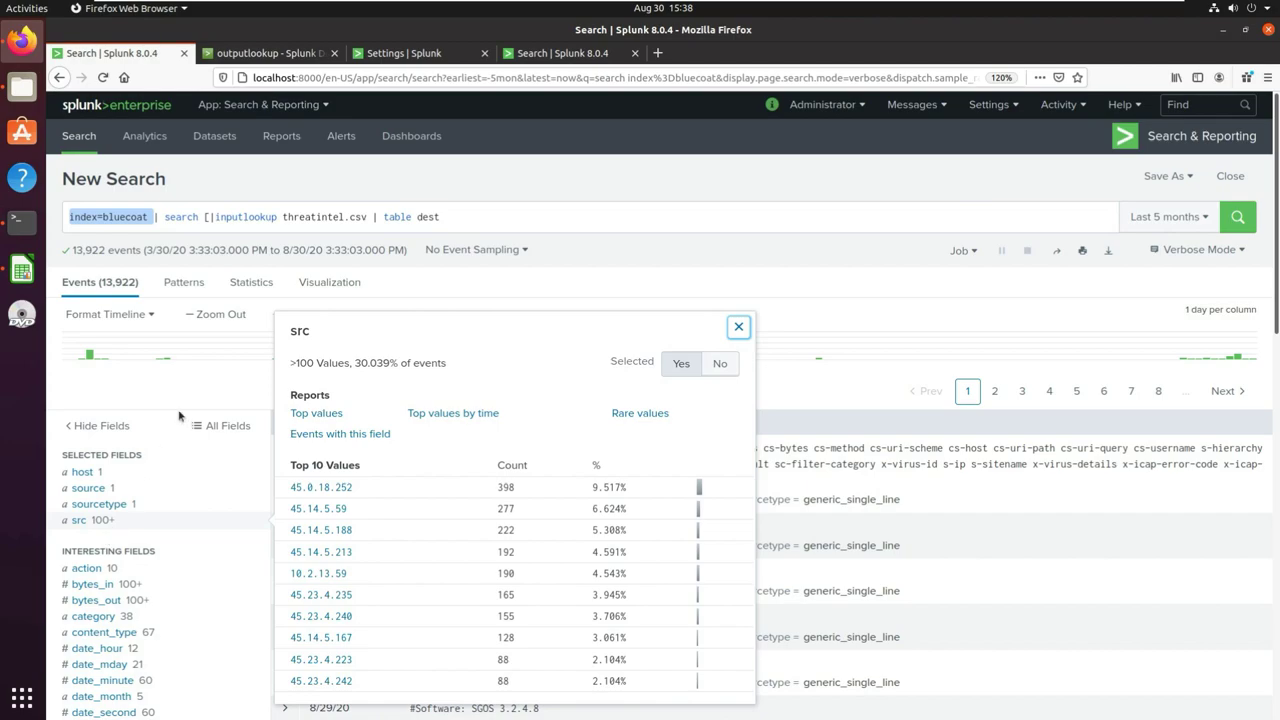
Append | rename dest as src to the threatintel.csv inputlookup search, run it, and check the column heading
left_click(565, 57)
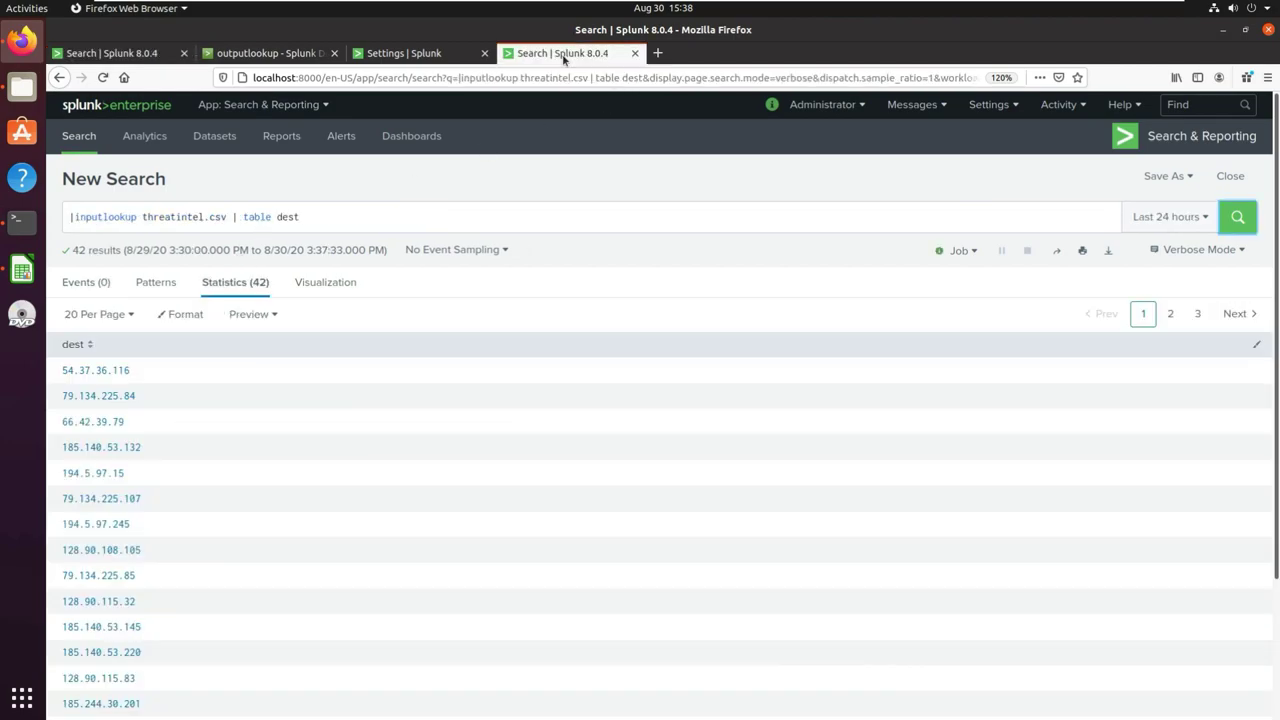
left_click(353, 216)
type("| ")
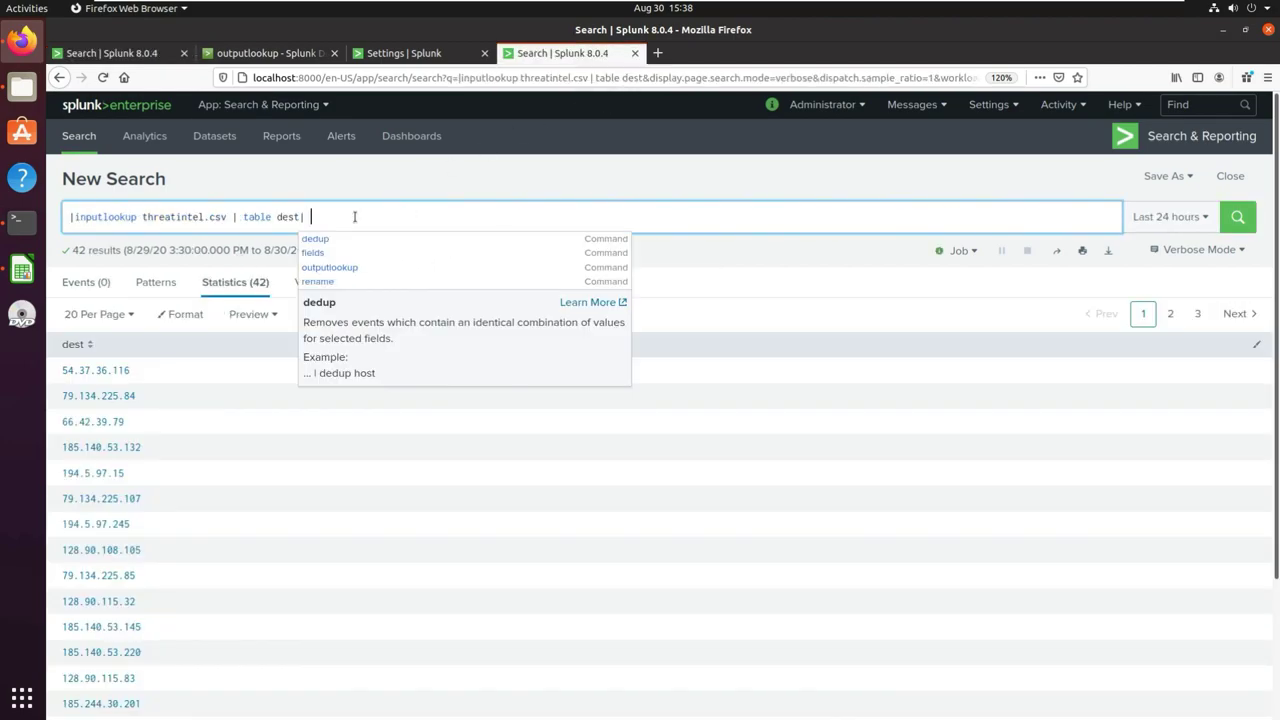
type("rename dest as src")
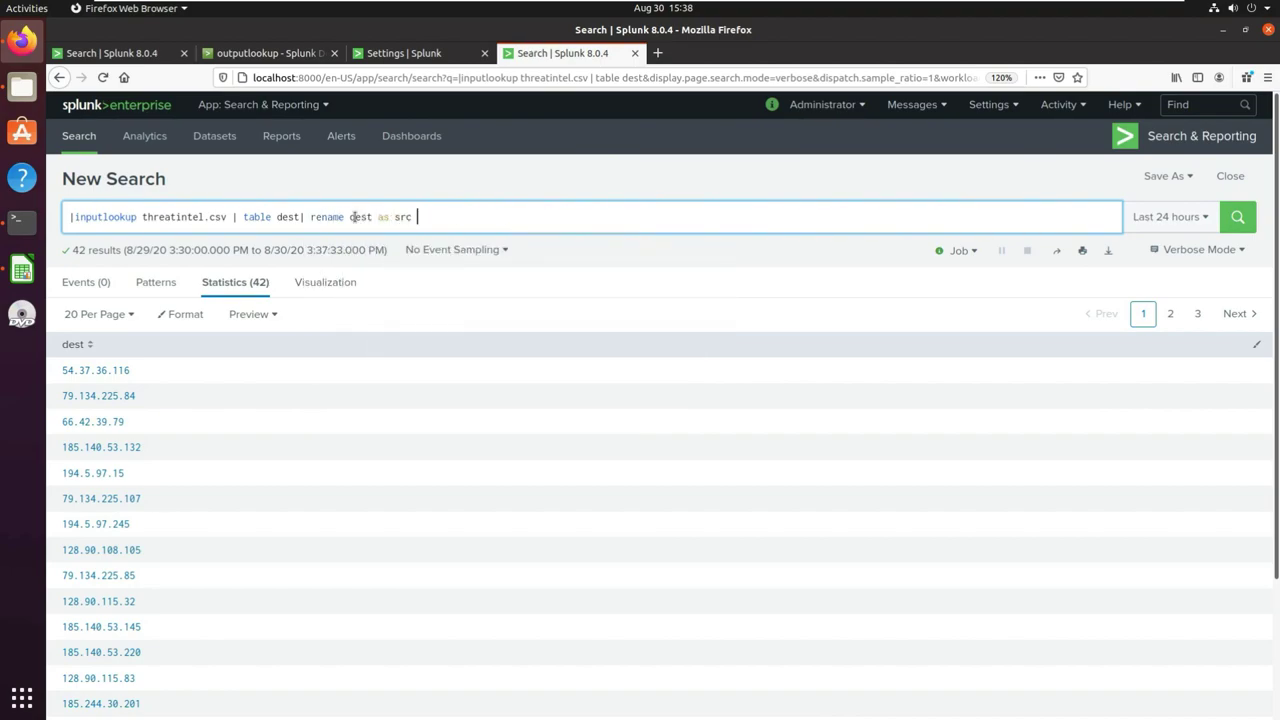
key("Return")
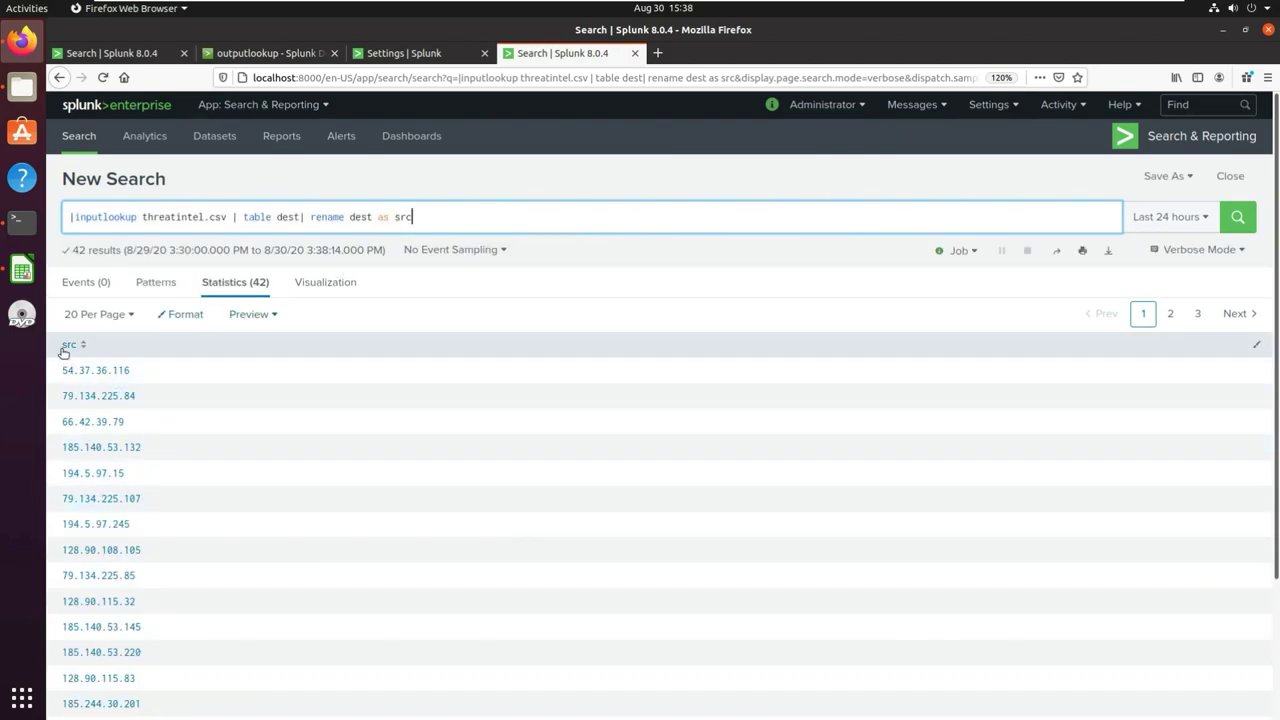
left_click_drag(56, 346, 79, 346)
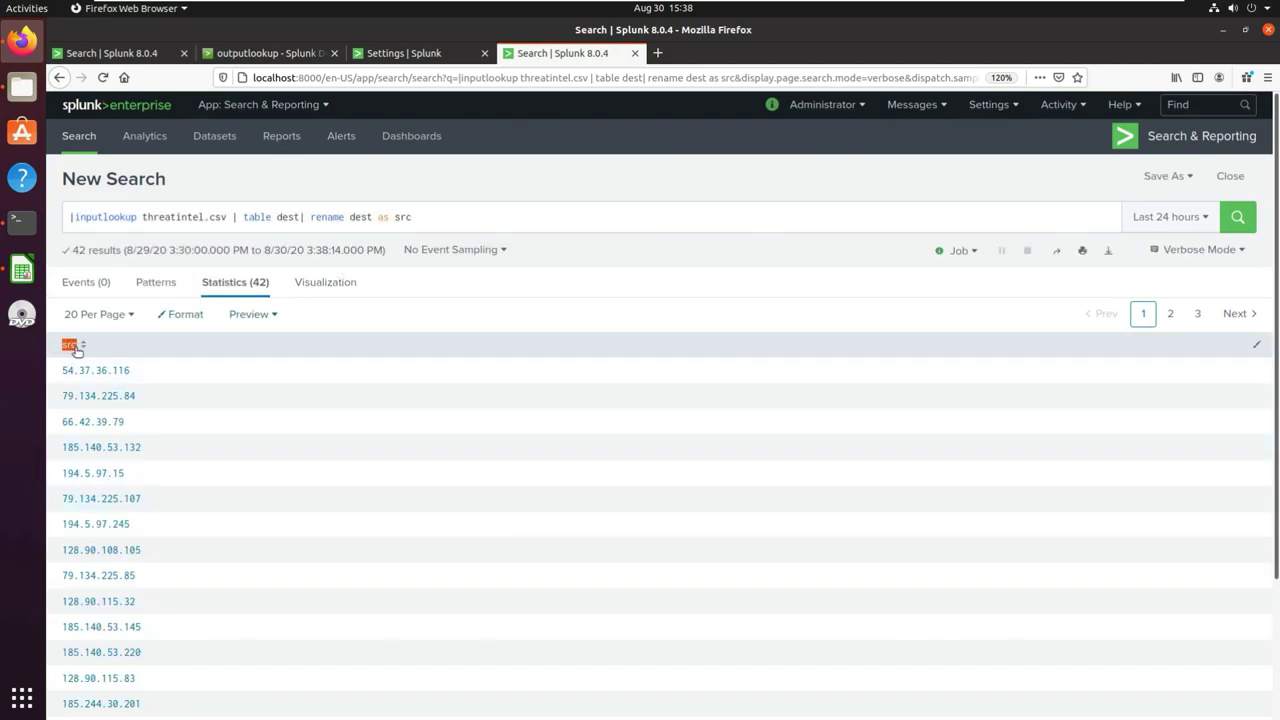
Carry the lookup query's | rename dest as src over into the bluecoat query's subsearch, after table dest
left_click(420, 216)
left_click_drag(414, 216, 68, 216)
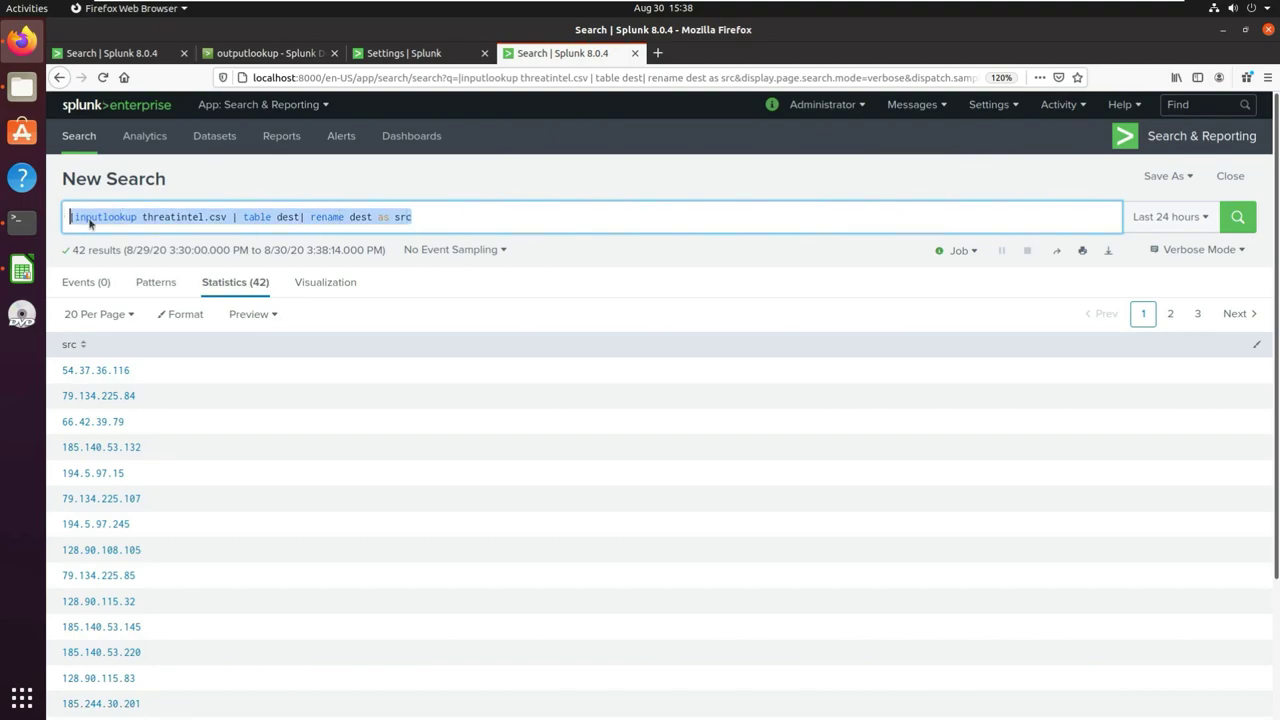
left_click(173, 57)
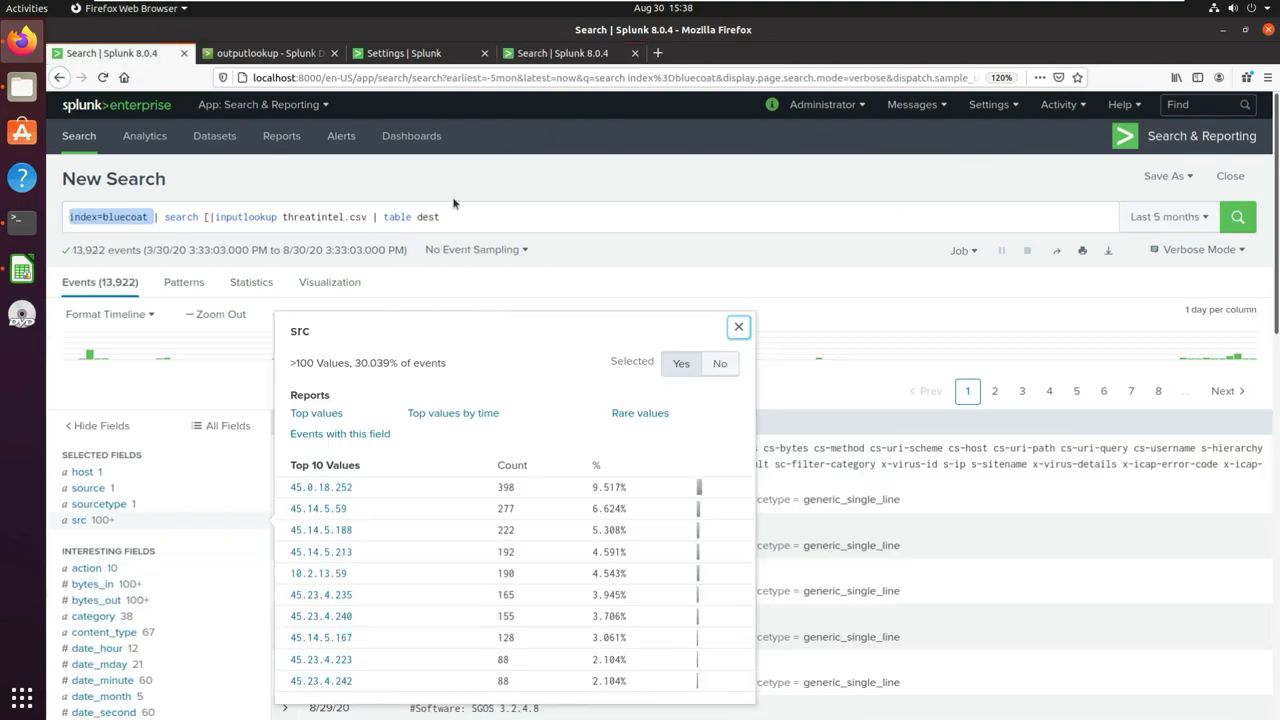
left_click(171, 221)
left_click_drag(210, 217, 457, 222)
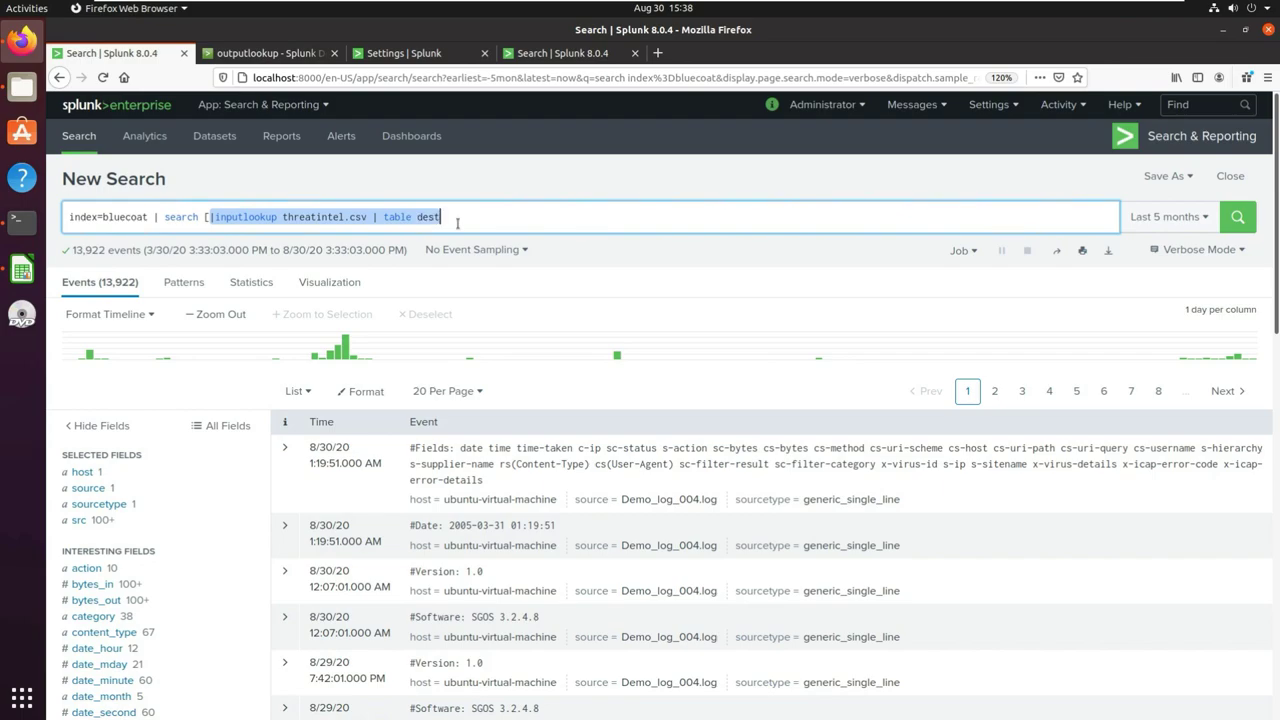
left_click(453, 226)
type("| rename dest as src")
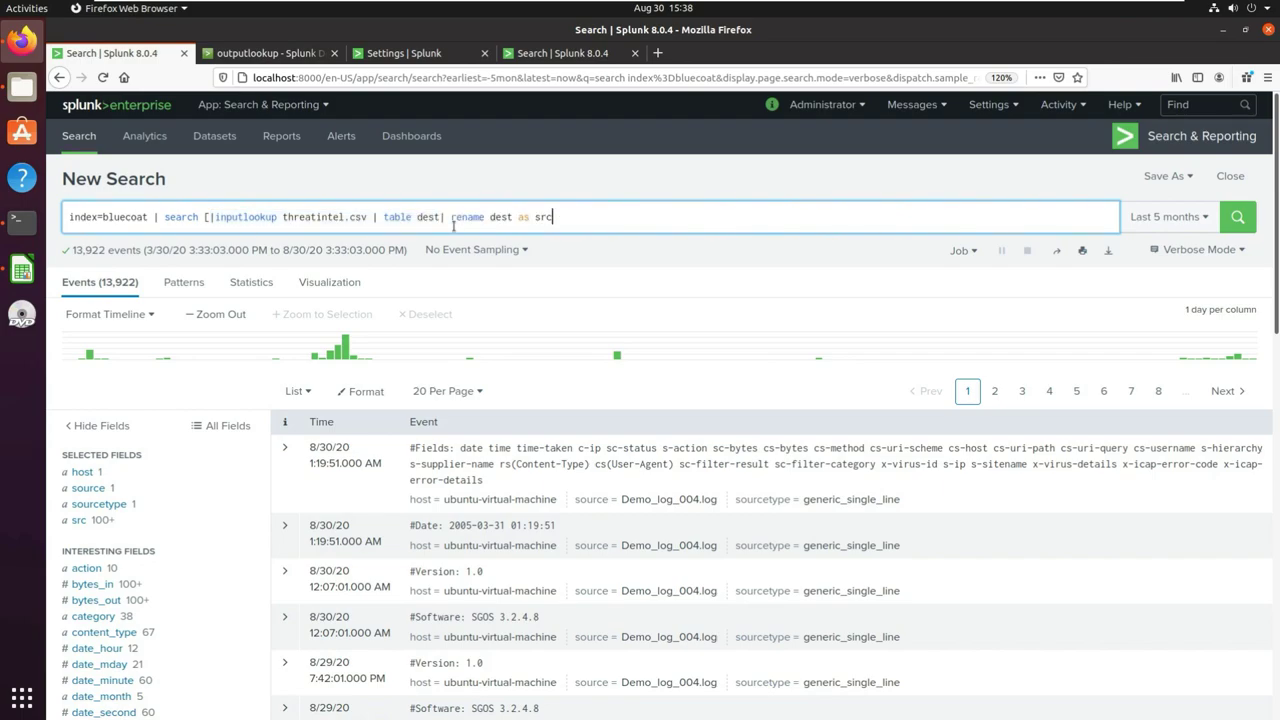
Close the bluecoat query's subsearch with a bracket and auto-format the query onto separate lines
type("]")
key("ctrl+backslash")
key("Up")
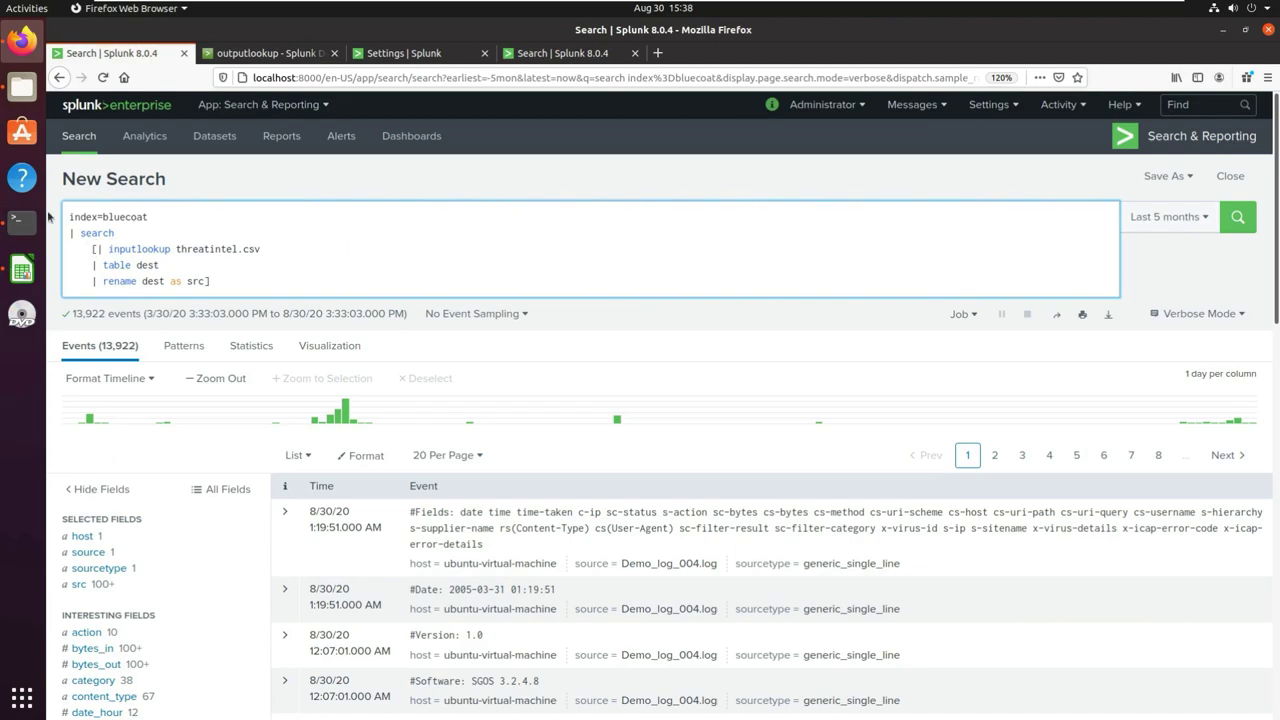
Review the formatted query's index, inputlookup, table and rename parts against the src field's values in the events
left_click_drag(64, 216, 155, 217)
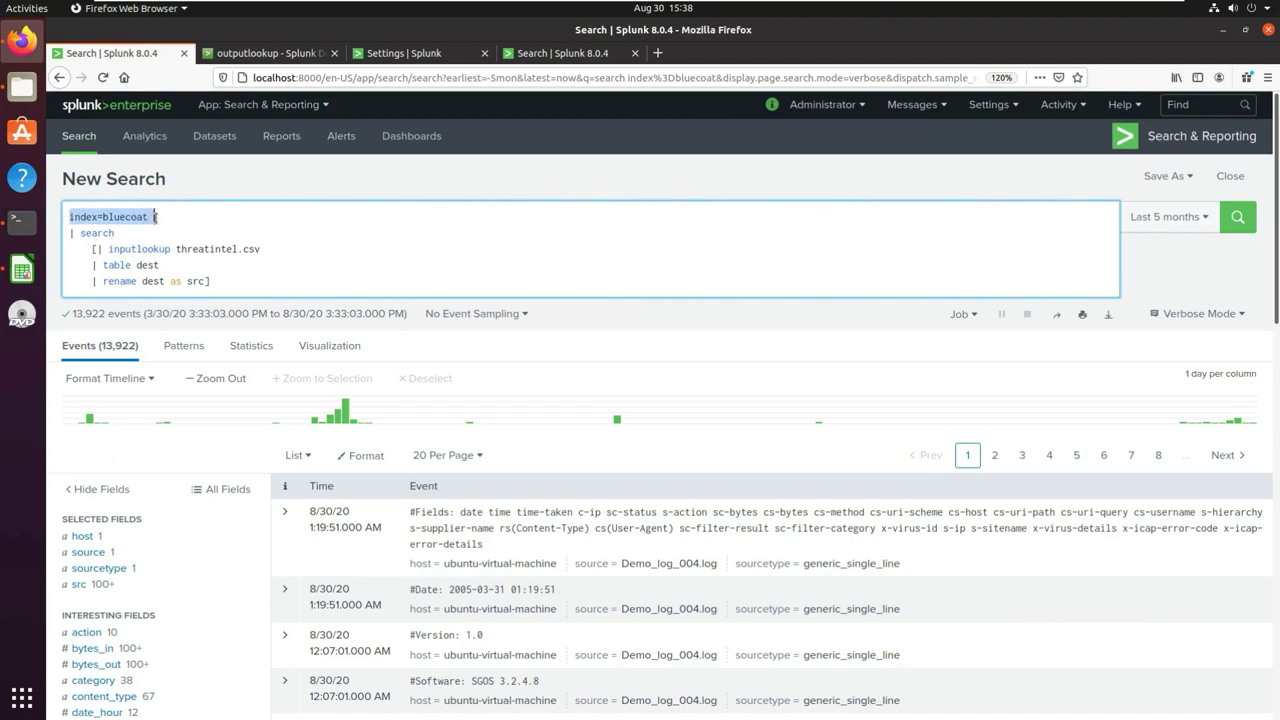
left_click(130, 238)
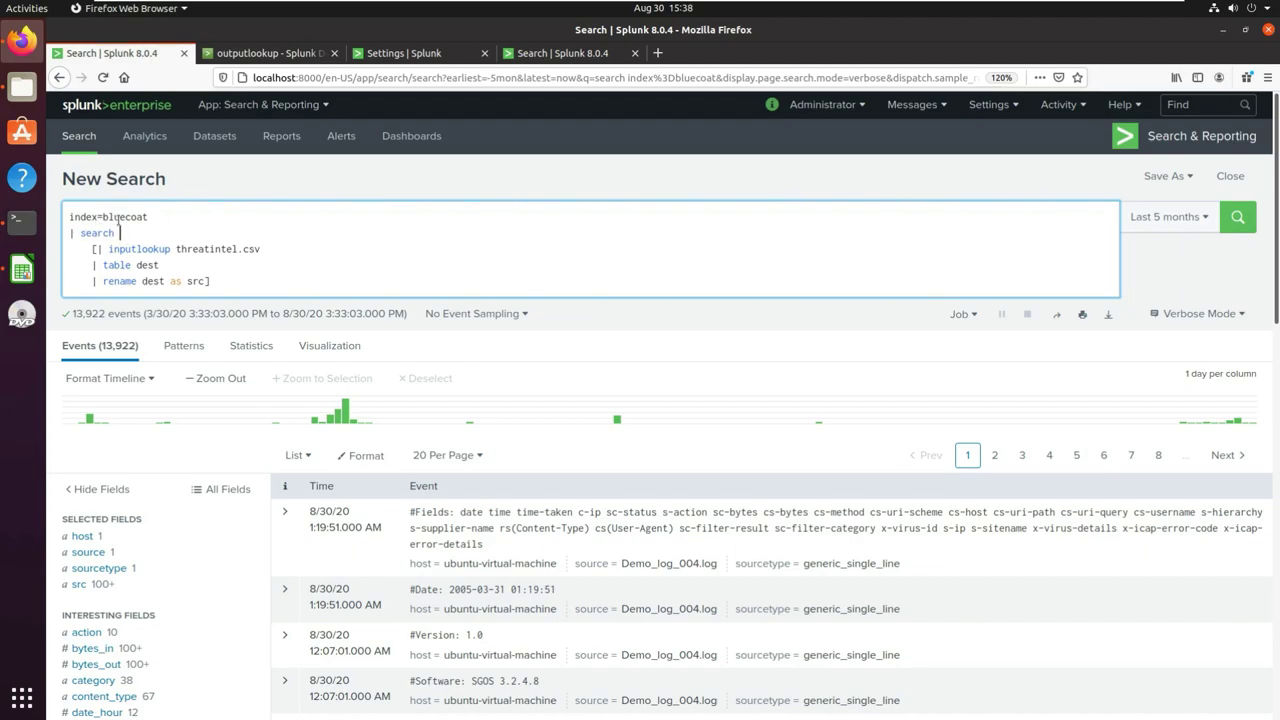
left_click_drag(113, 249, 266, 249)
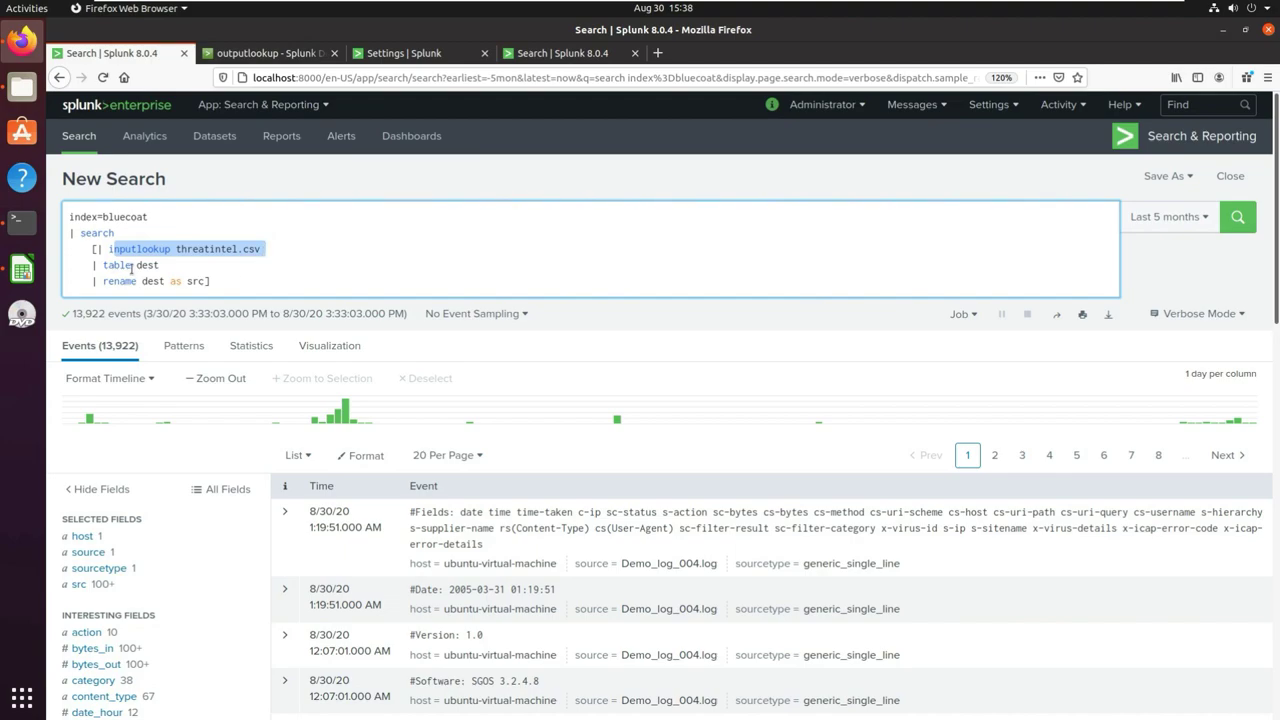
left_click_drag(133, 266, 160, 265)
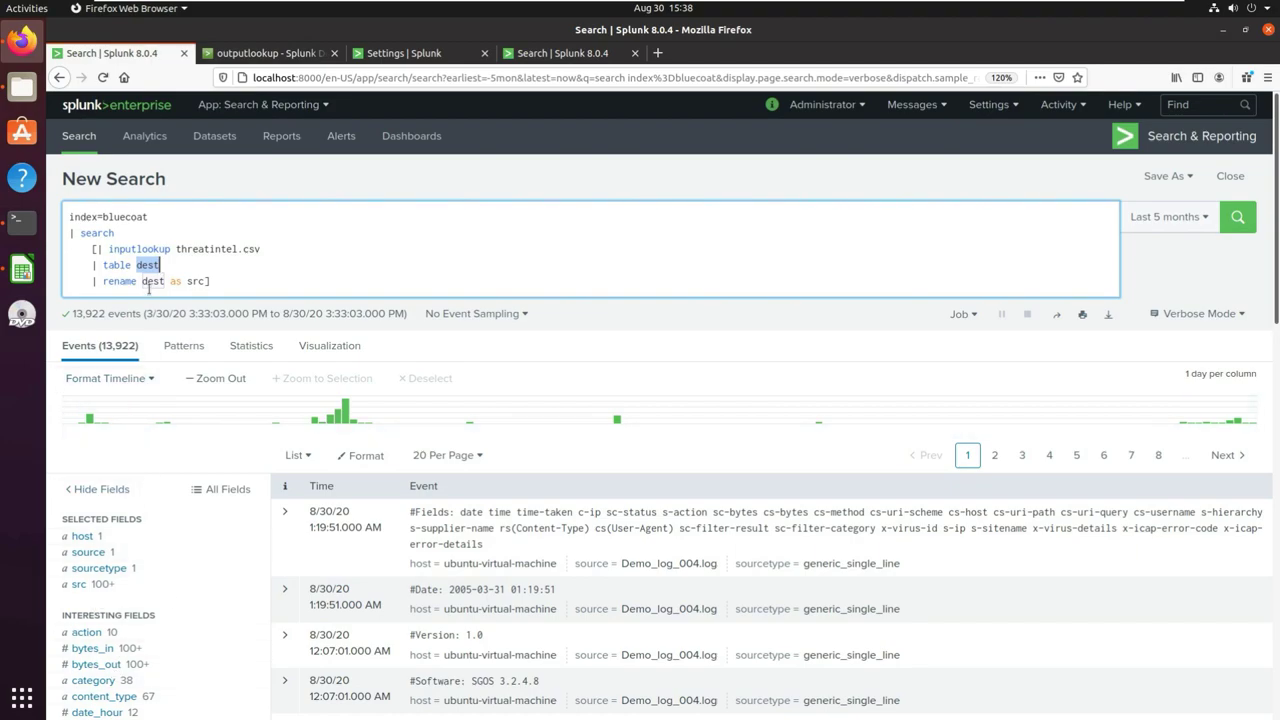
left_click(198, 281)
left_click(78, 584)
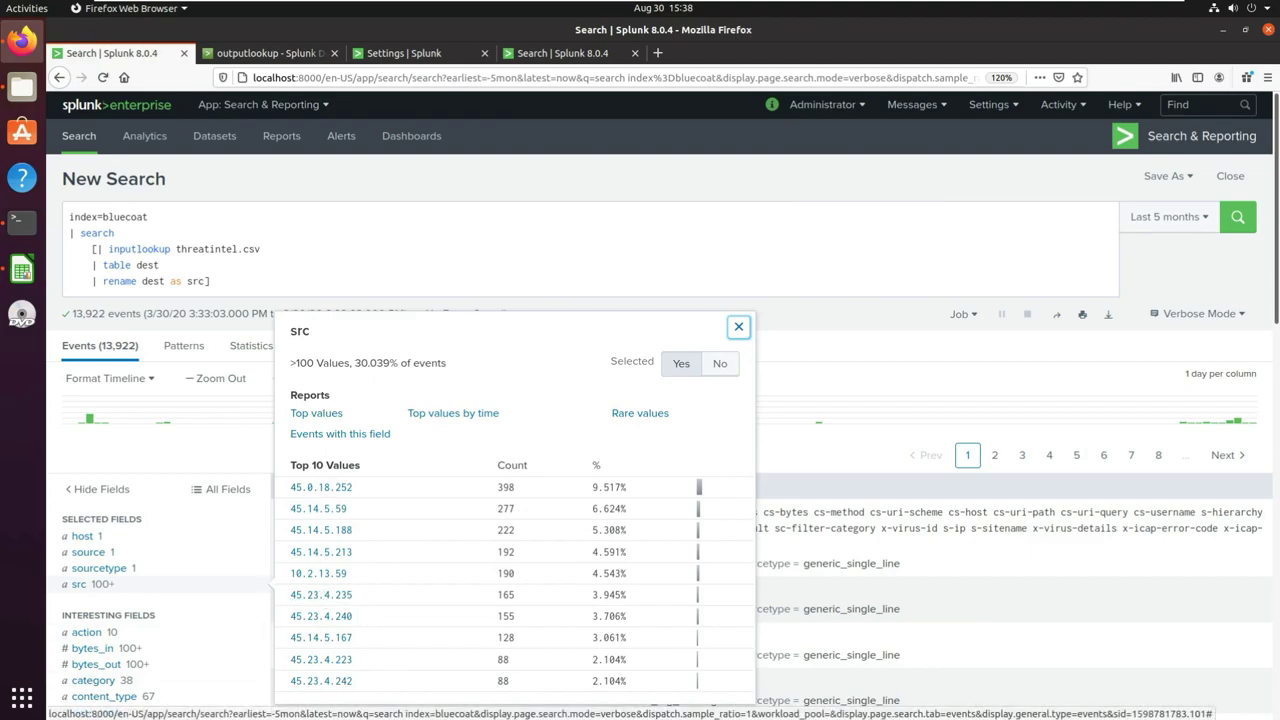
Append | table src useragent username after the subsearch, checking the field names against the events' field list
left_click(256, 265)
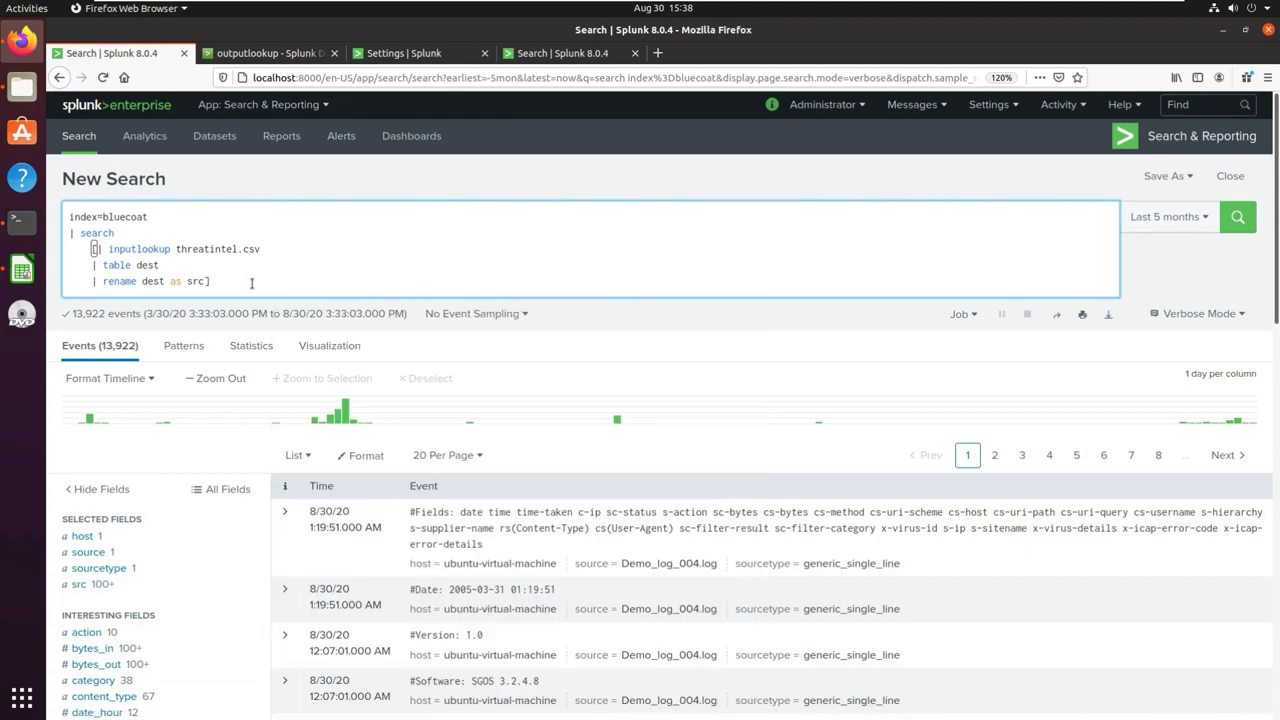
type("| table")
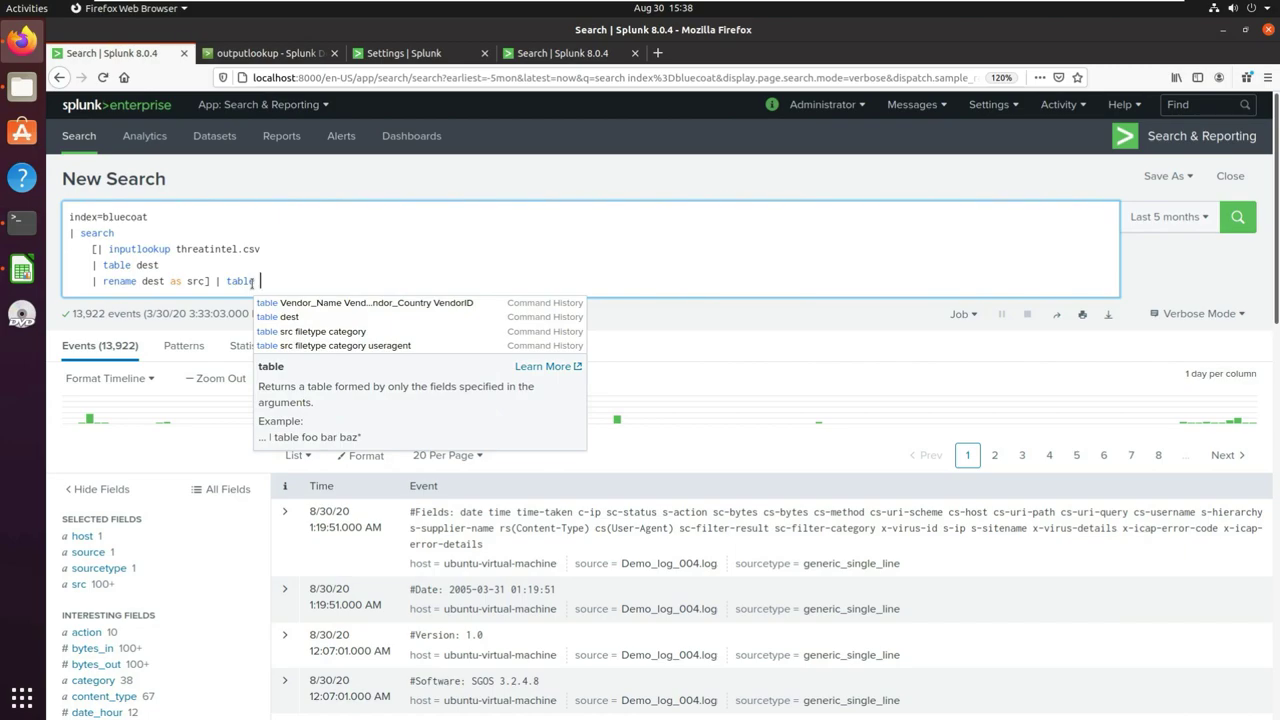
type(" src")
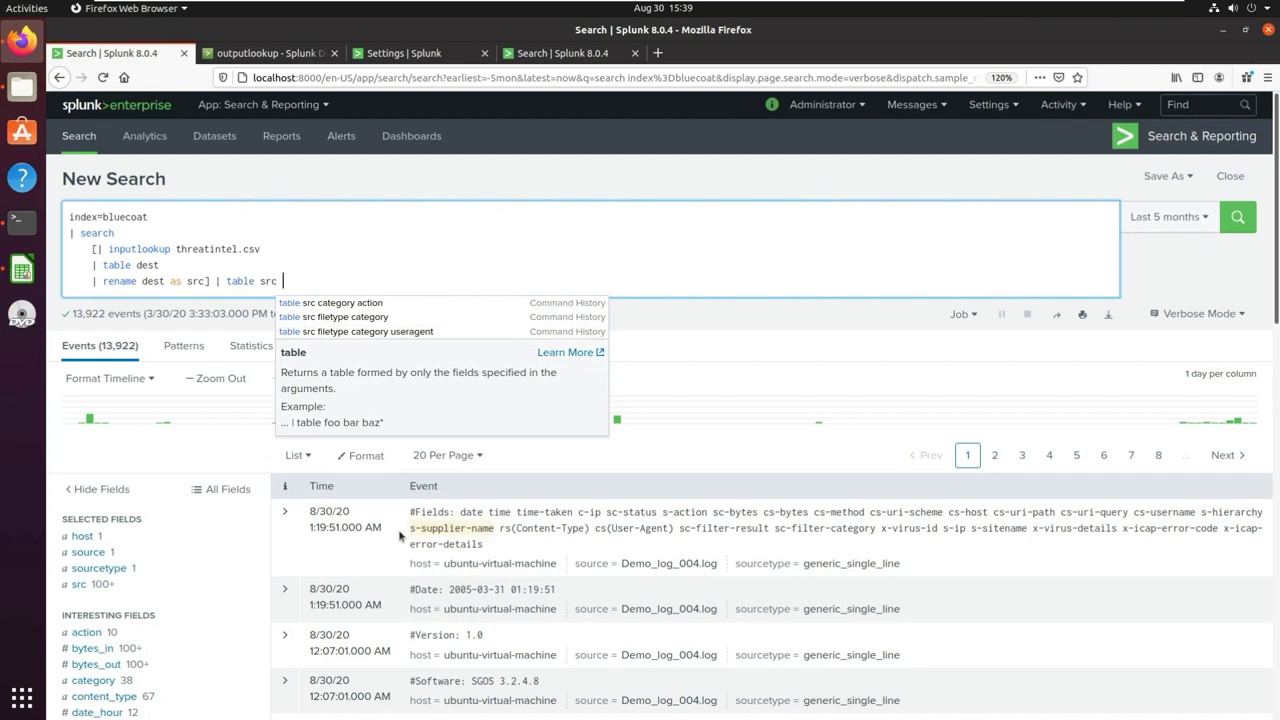
scroll(236, 597, "down", 3)
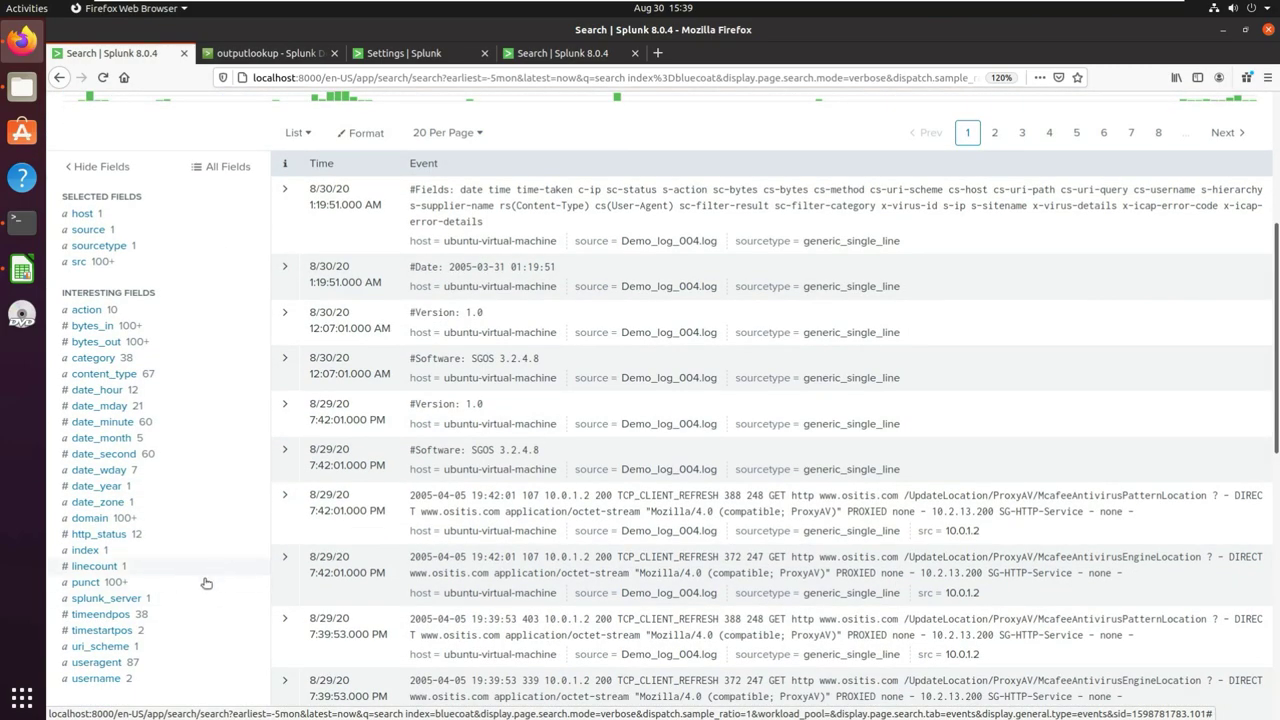
left_click(97, 662)
scroll(423, 369, "up", 3)
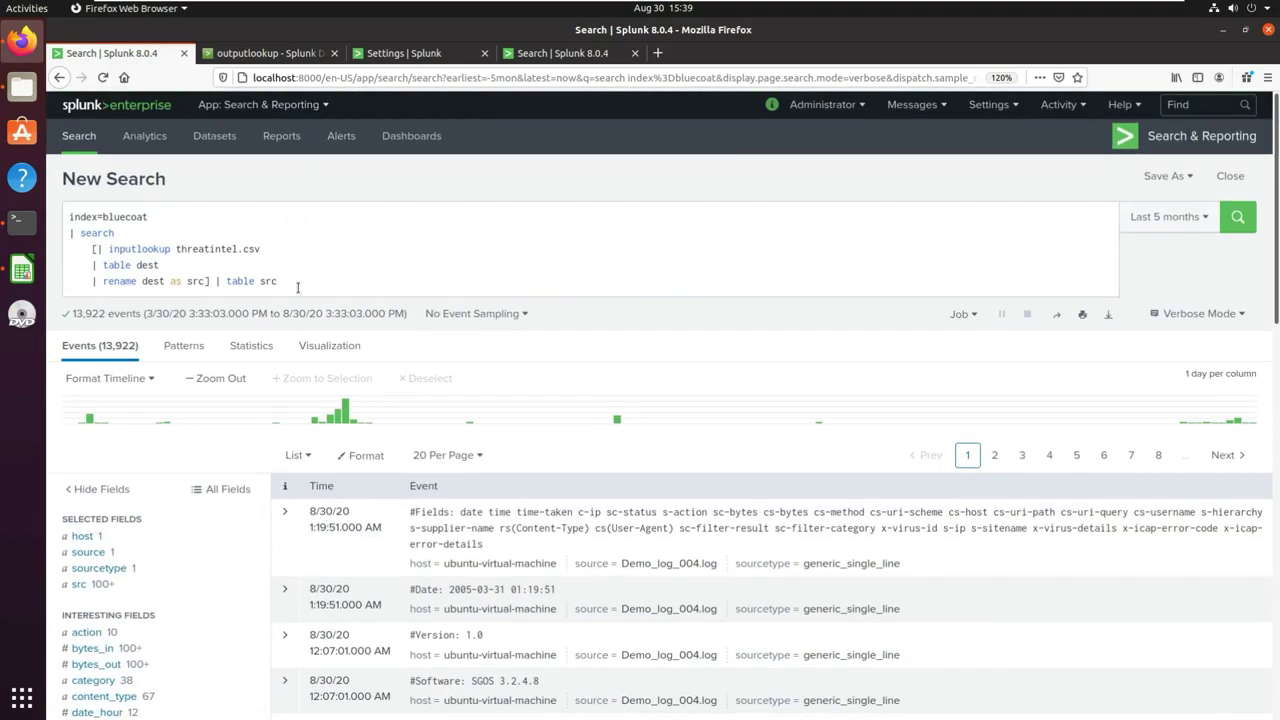
left_click(299, 282)
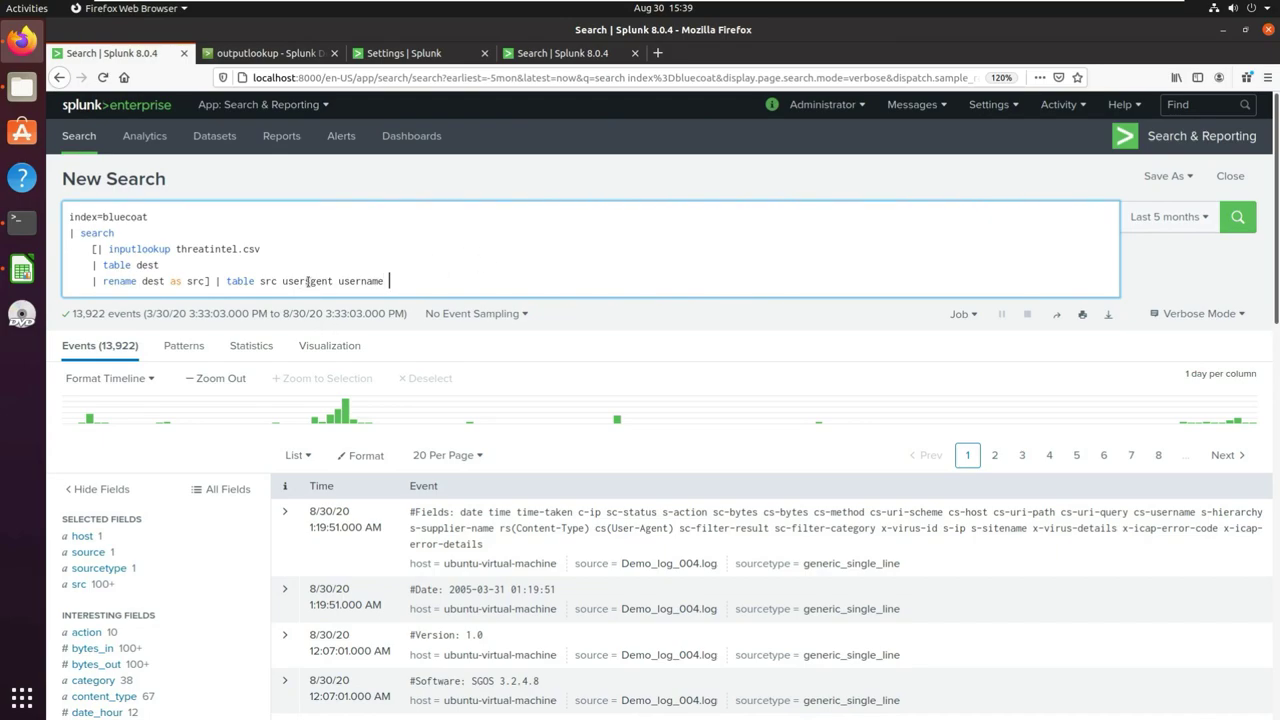
key("BackSpace")
type("a")
left_click_drag(339, 281, 381, 281)
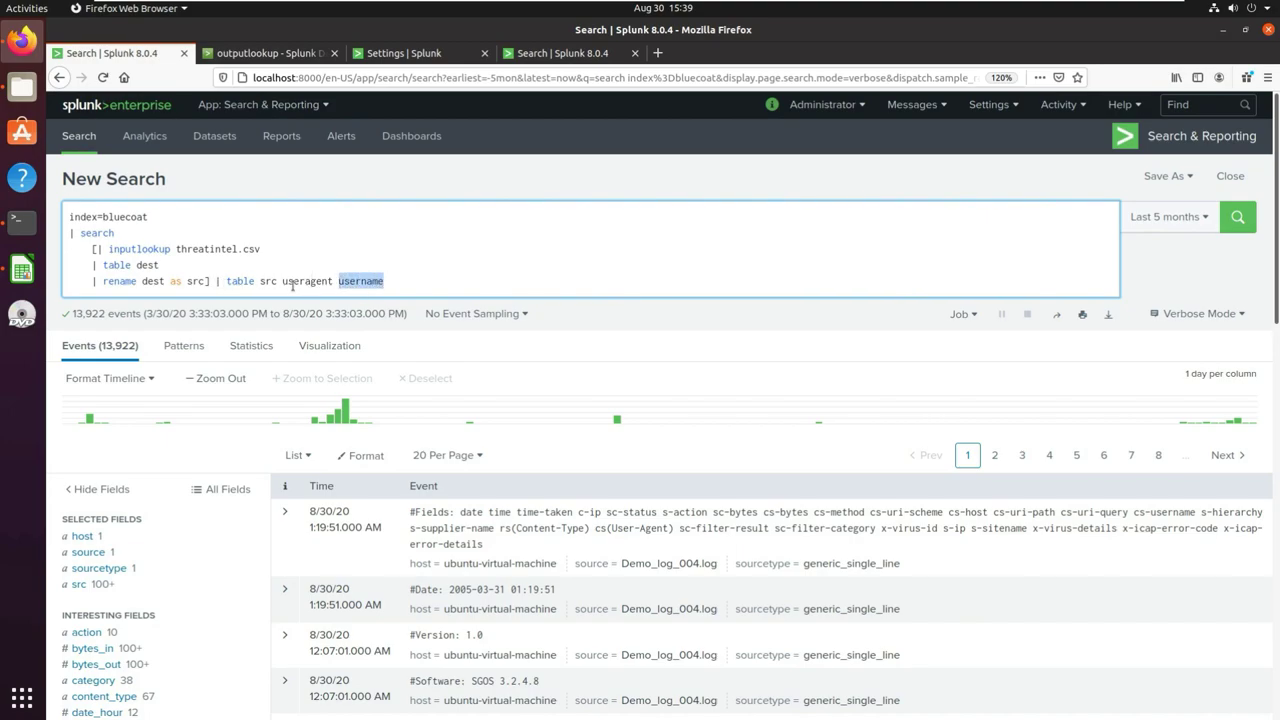
left_click_drag(287, 281, 330, 281)
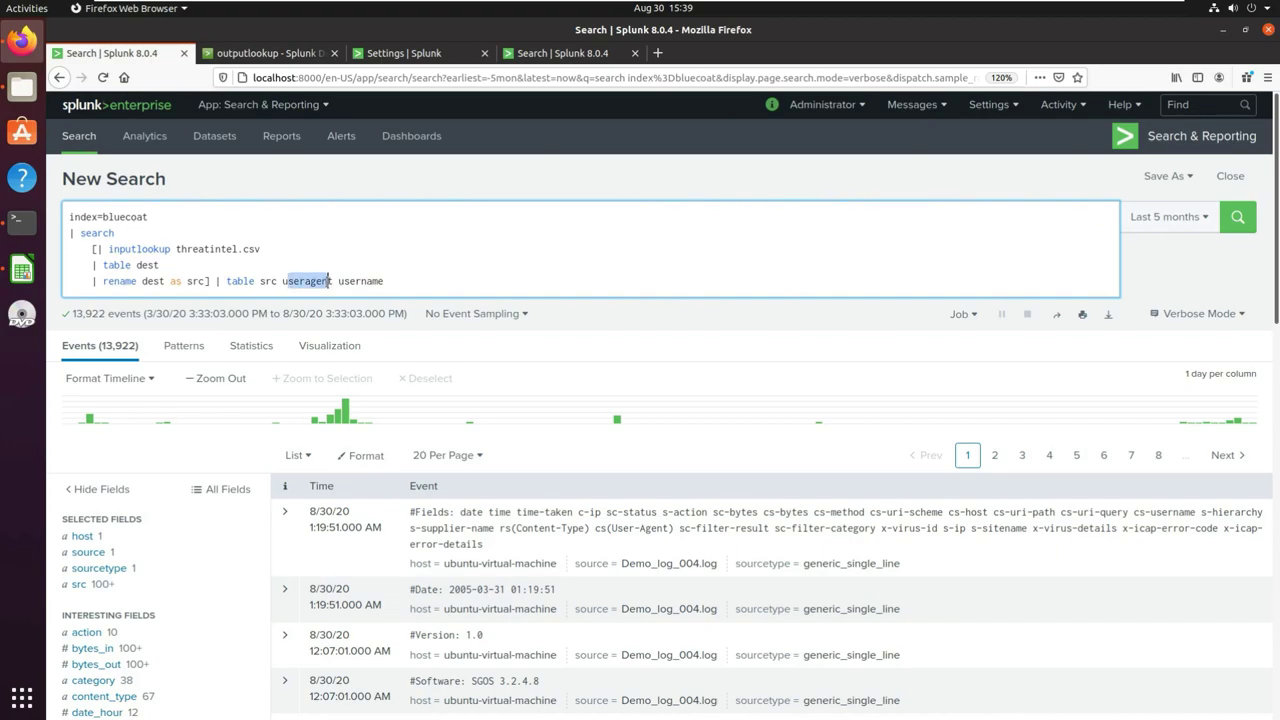
double_click(270, 281)
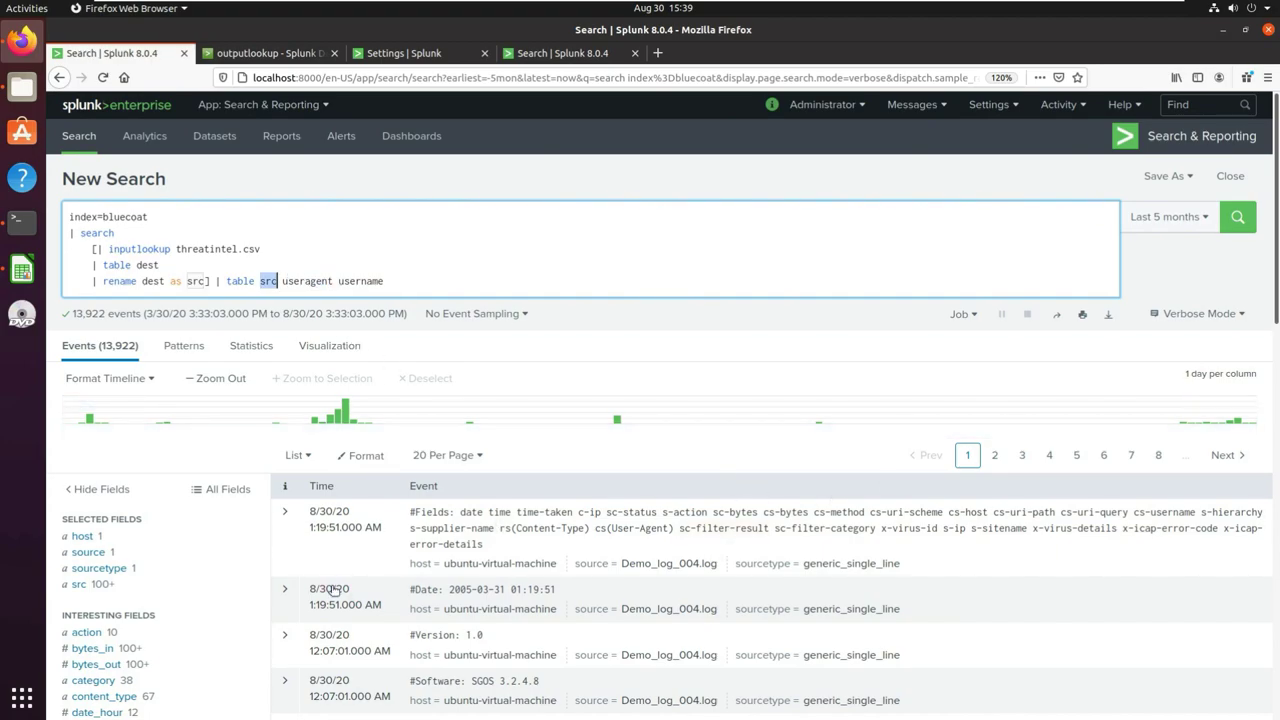
Add the category field to the end of the table command, run the bluecoat search, and review the matching rows
scroll(333, 591, "down", 5)
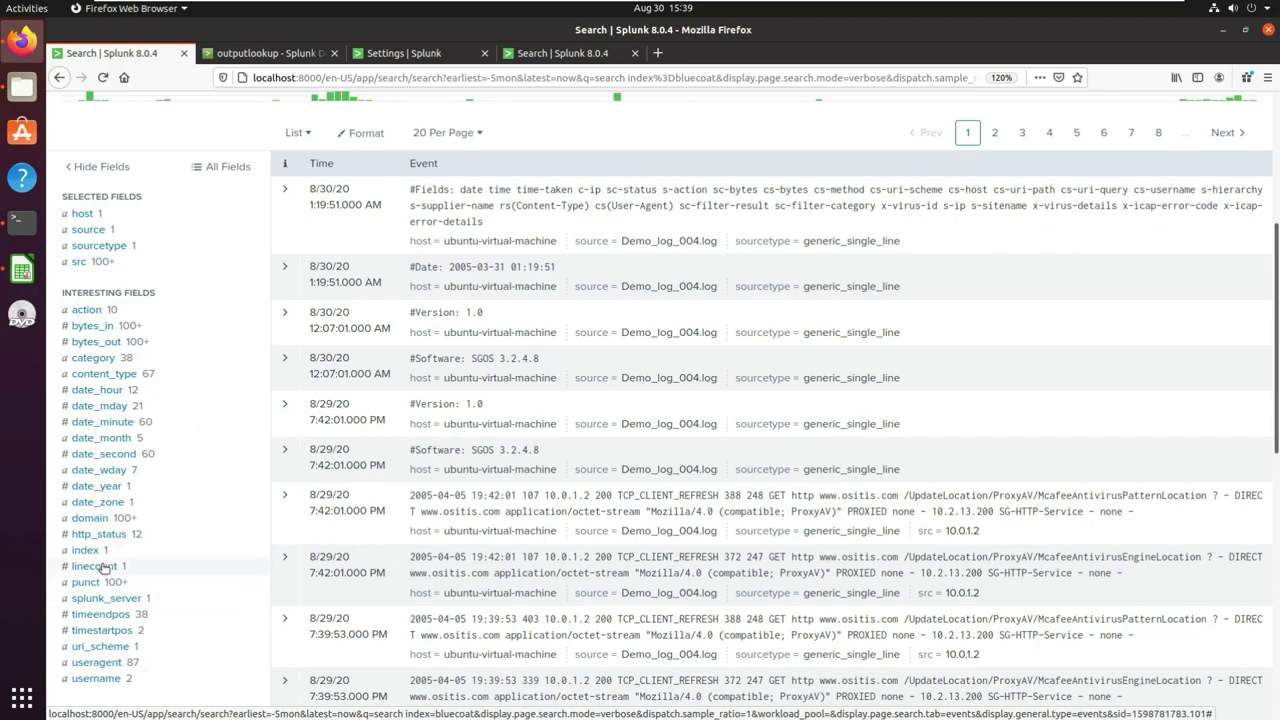
left_click(104, 364)
scroll(555, 285, "up", 5)
left_click(459, 279)
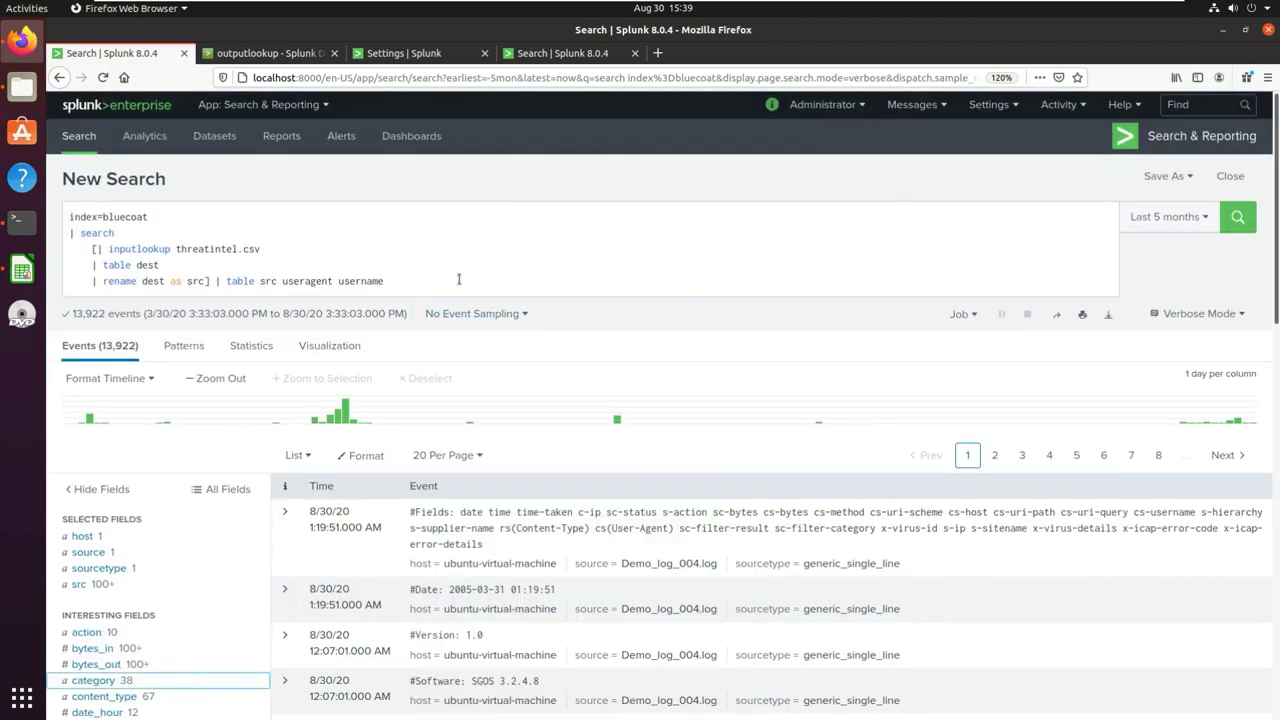
left_click(459, 279)
type("vategory")
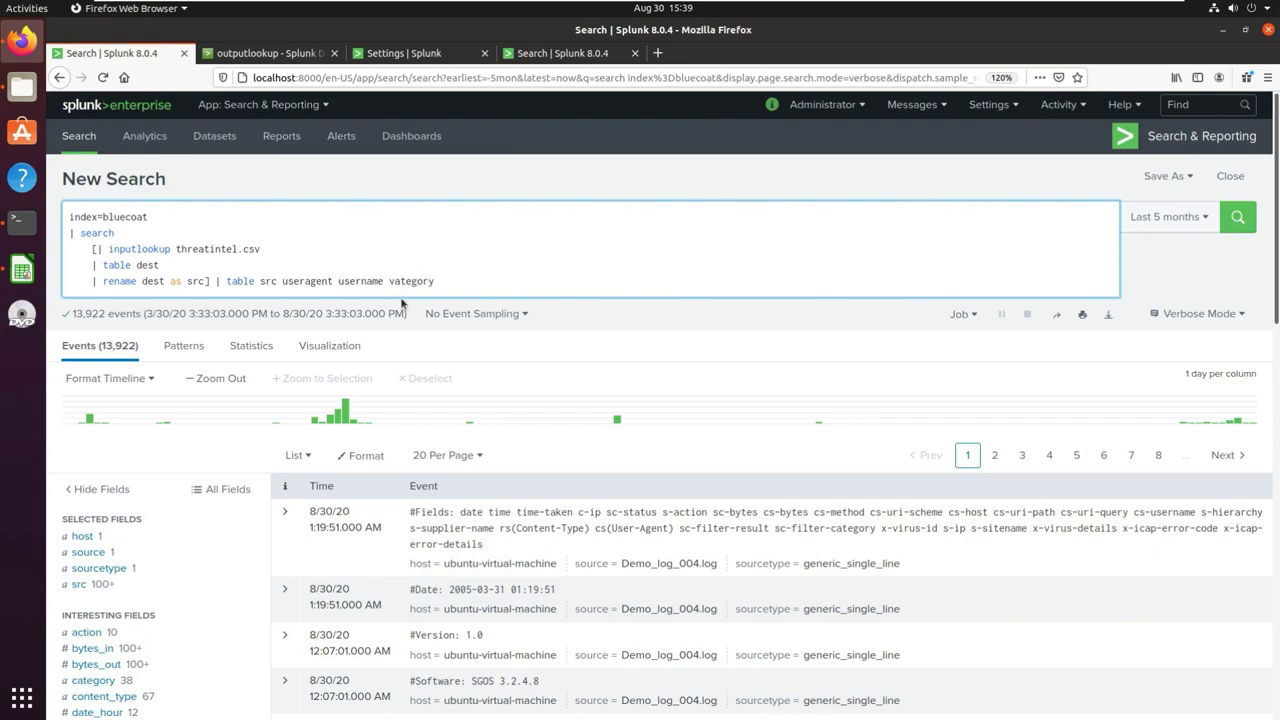
left_click(1238, 218)
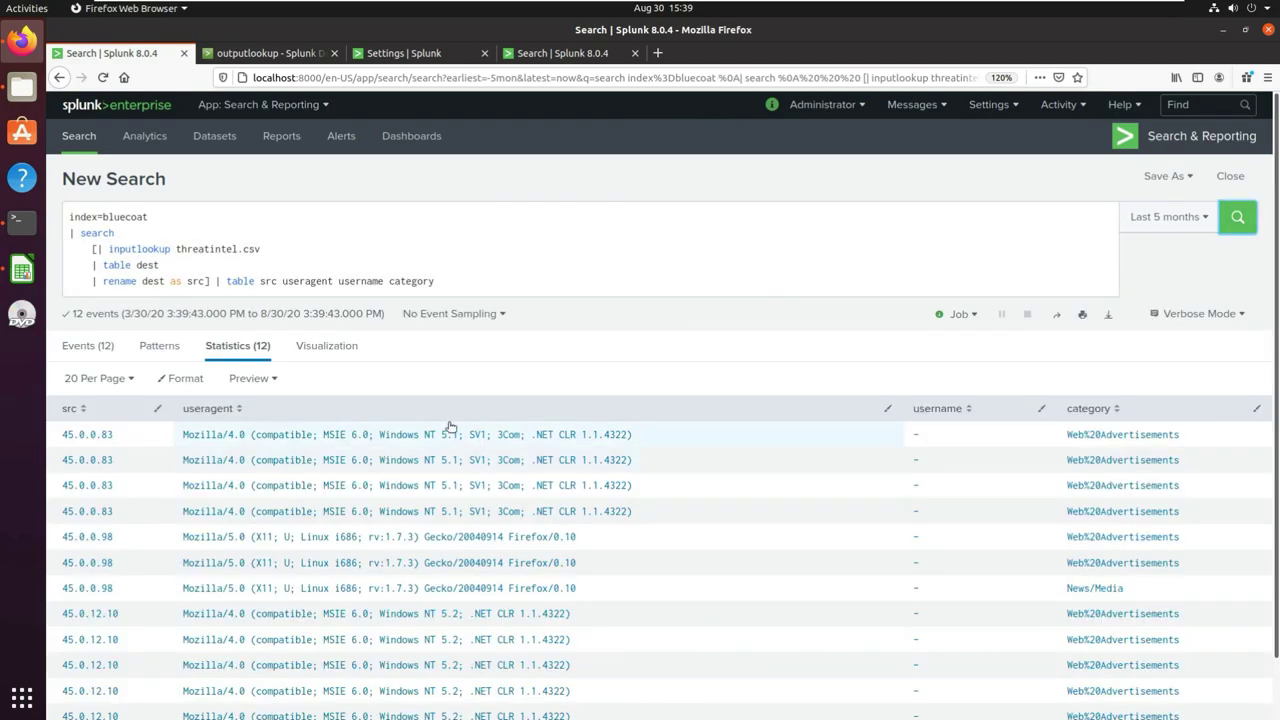
scroll(541, 410, "down", 1)
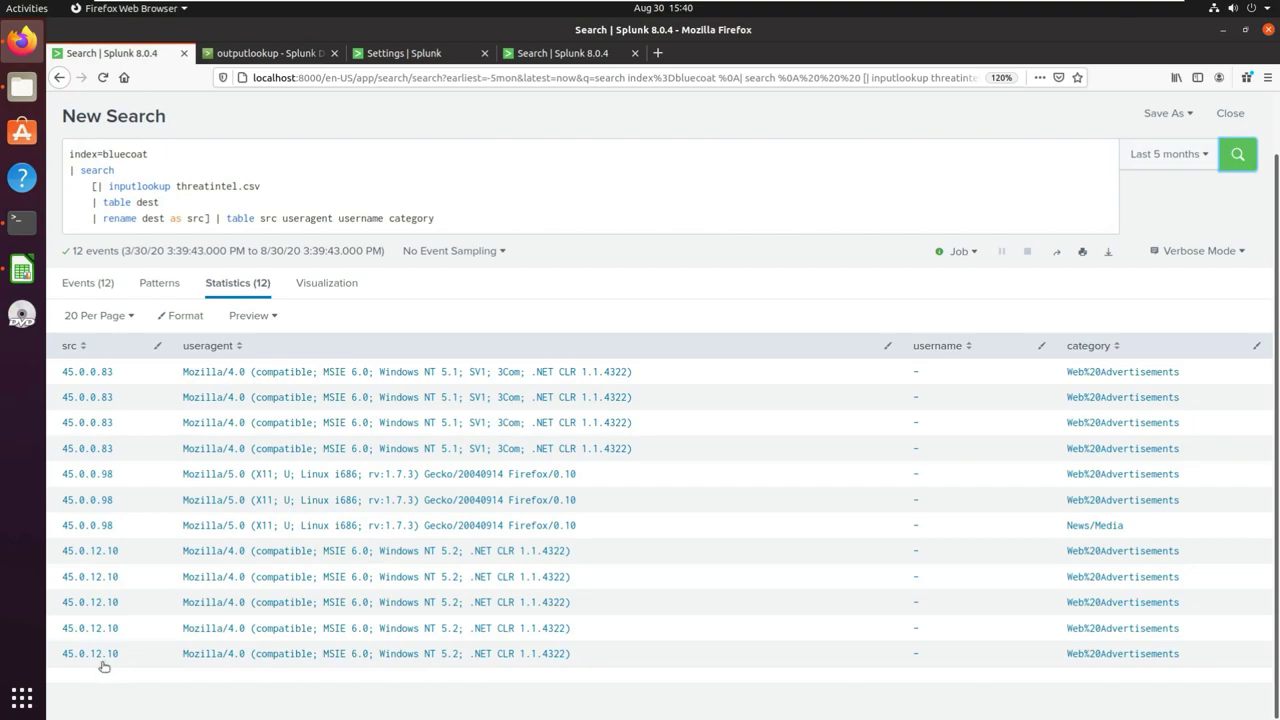
Examine the source IPs, user agents and categories in the bluecoat search's results table
left_click_drag(91, 674, 72, 372)
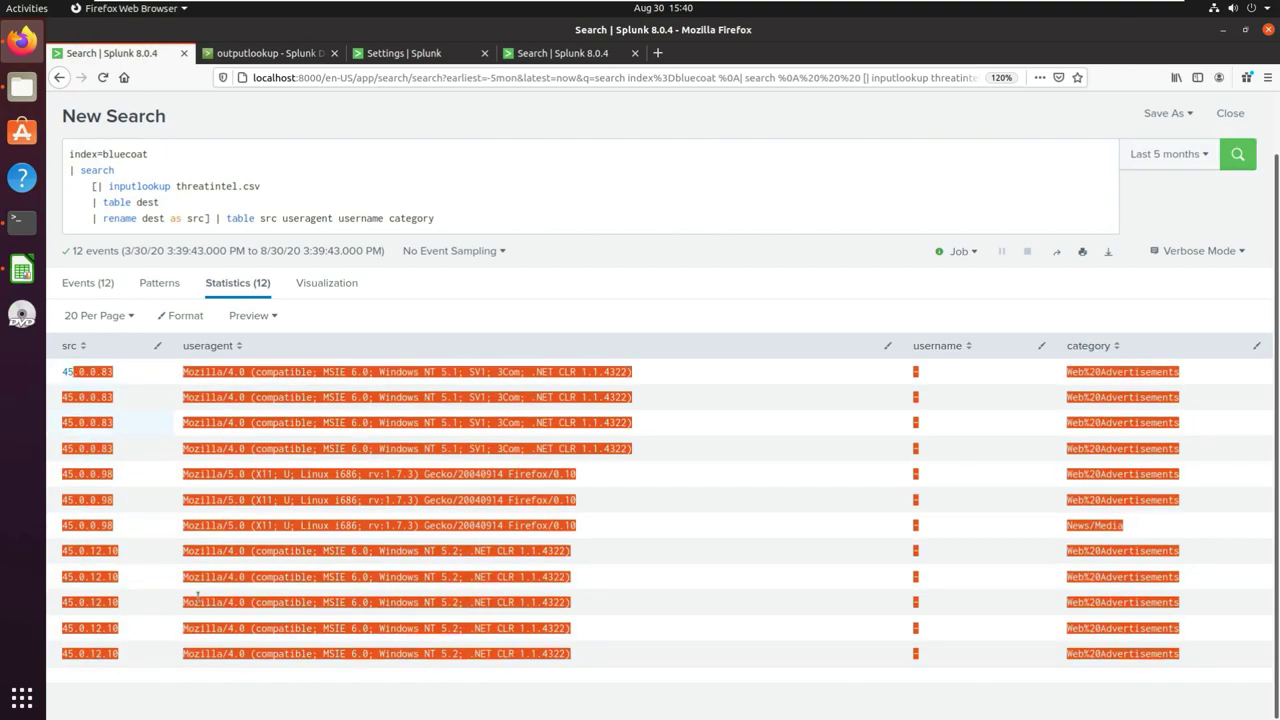
left_click(195, 706)
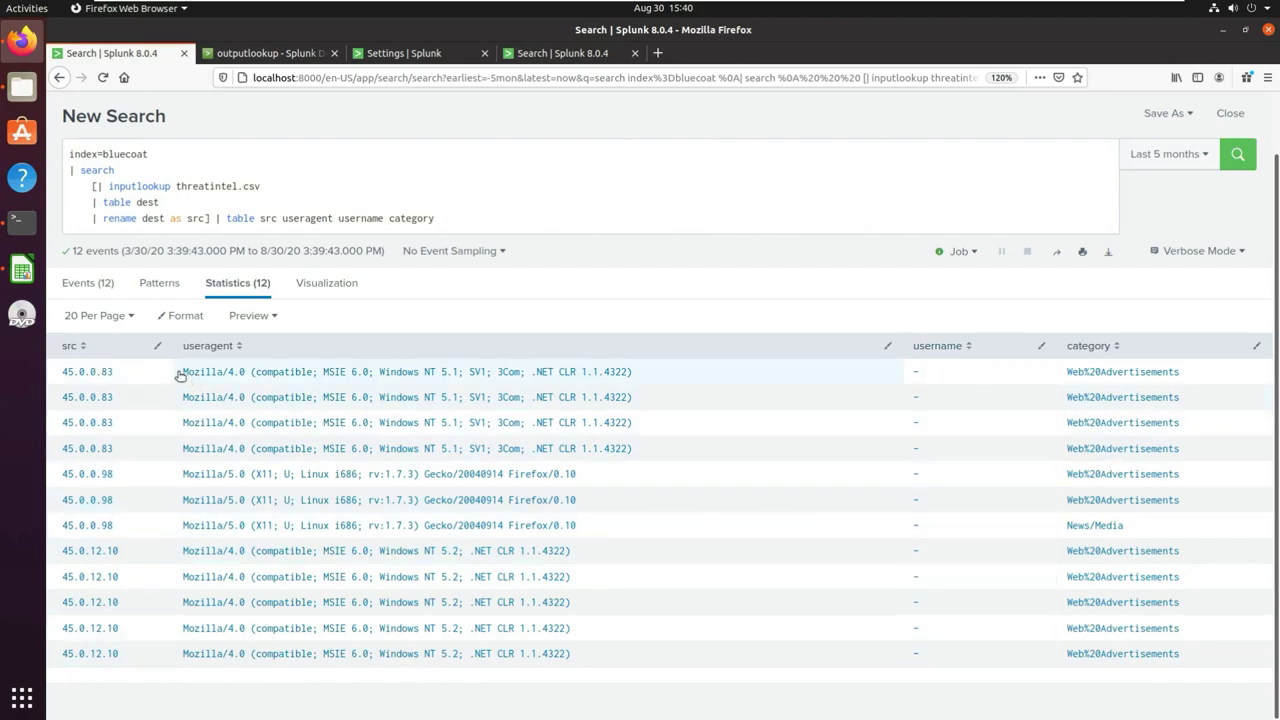
left_click_drag(180, 375, 248, 375)
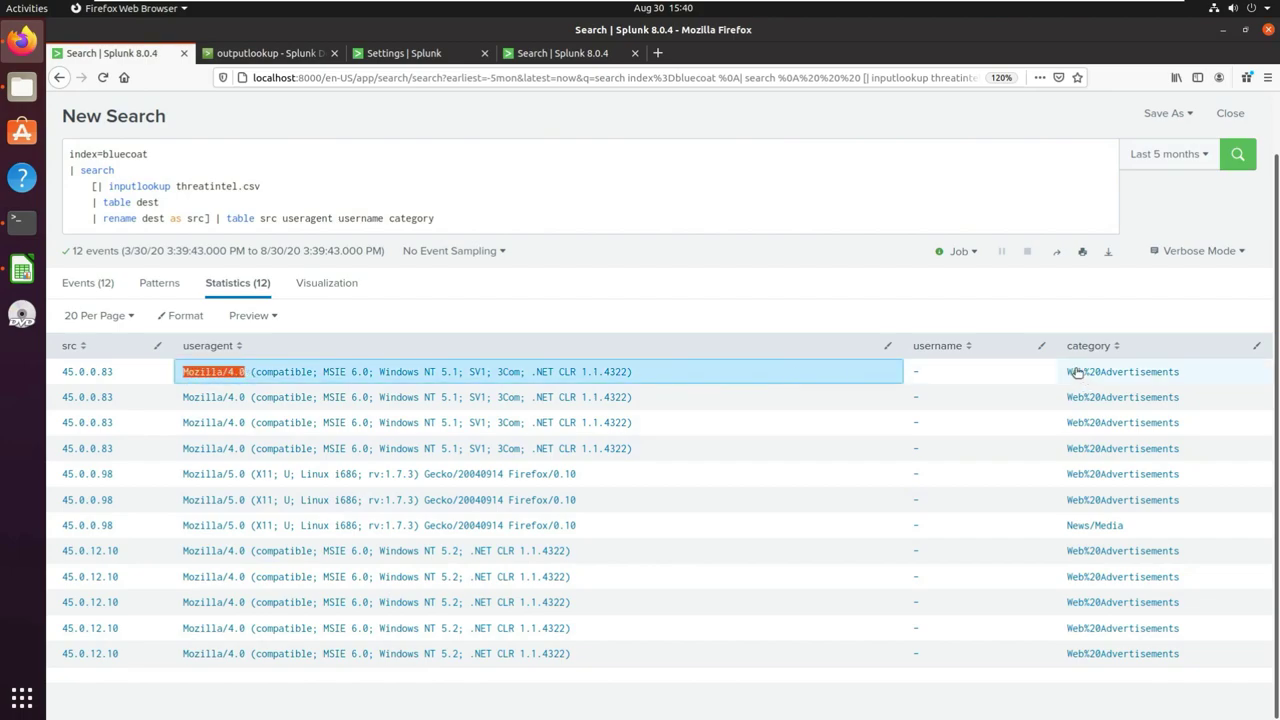
left_click_drag(1066, 372, 1186, 369)
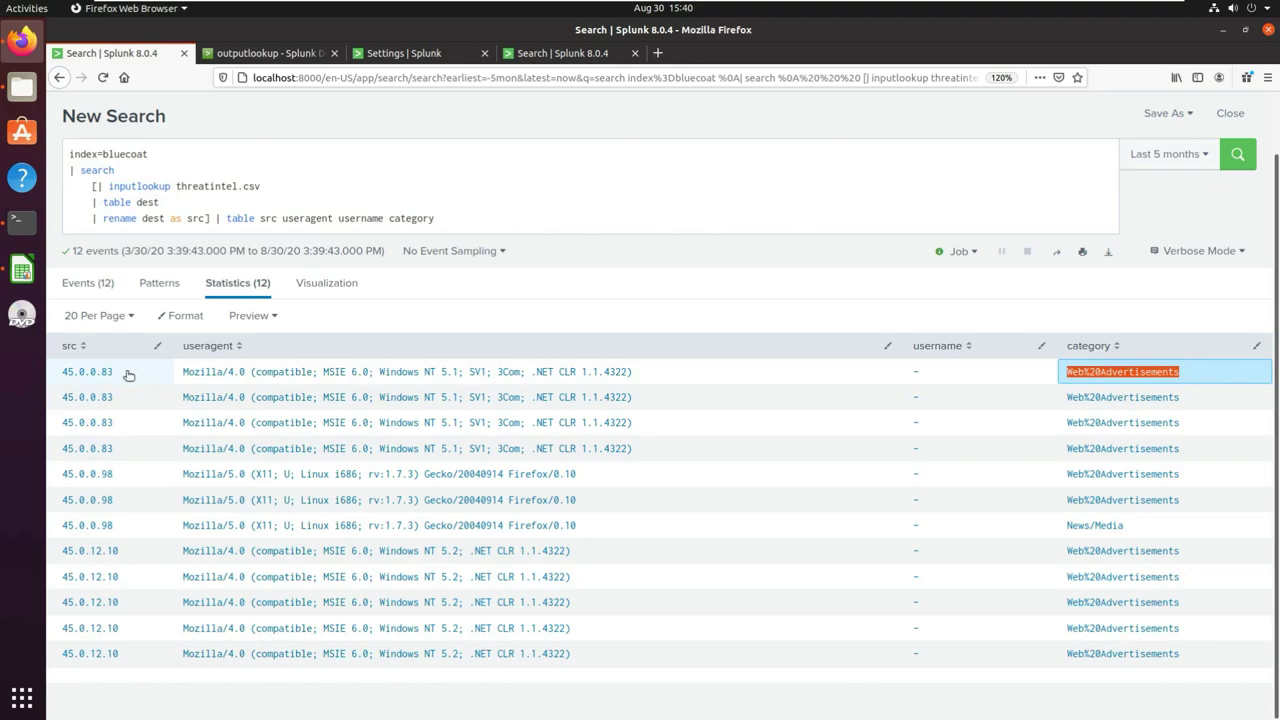
Replace the table and rename parts of the separate inputlookup threatintel.csv query with search dest=45.0.0.83, taking the IP from the first bluecoat row
left_click_drag(132, 372, 63, 372)
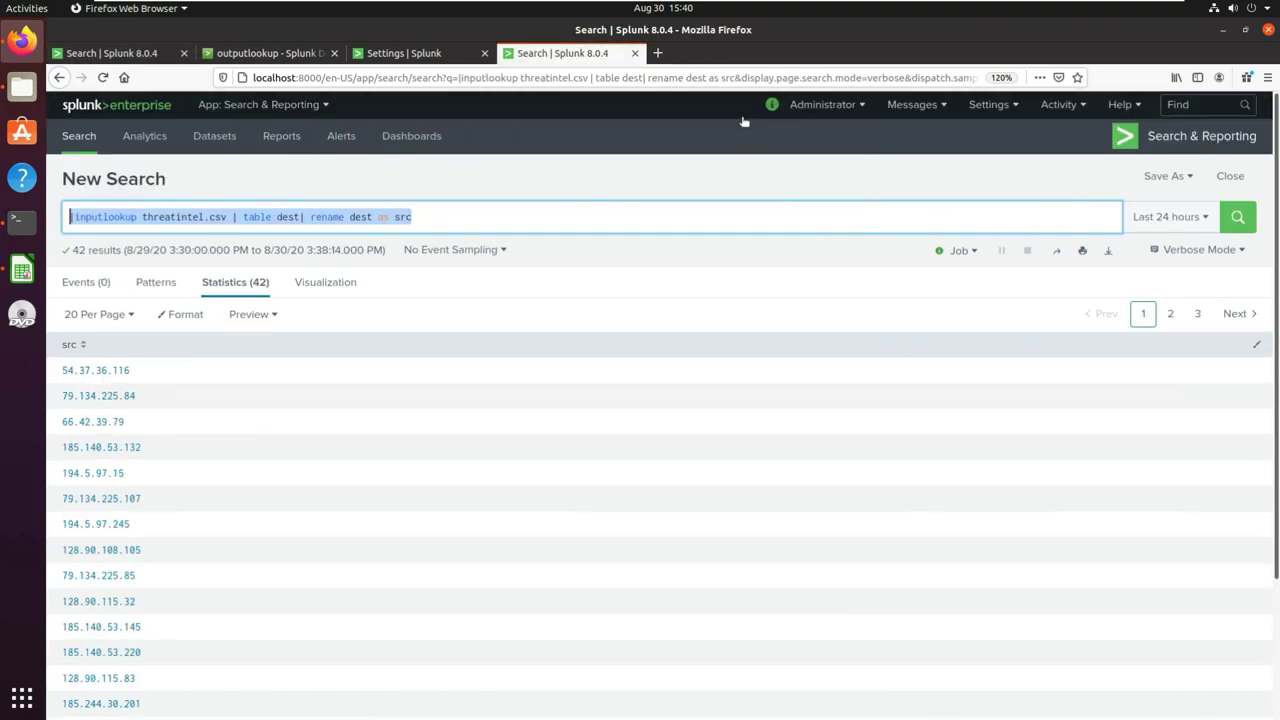
left_click(473, 219)
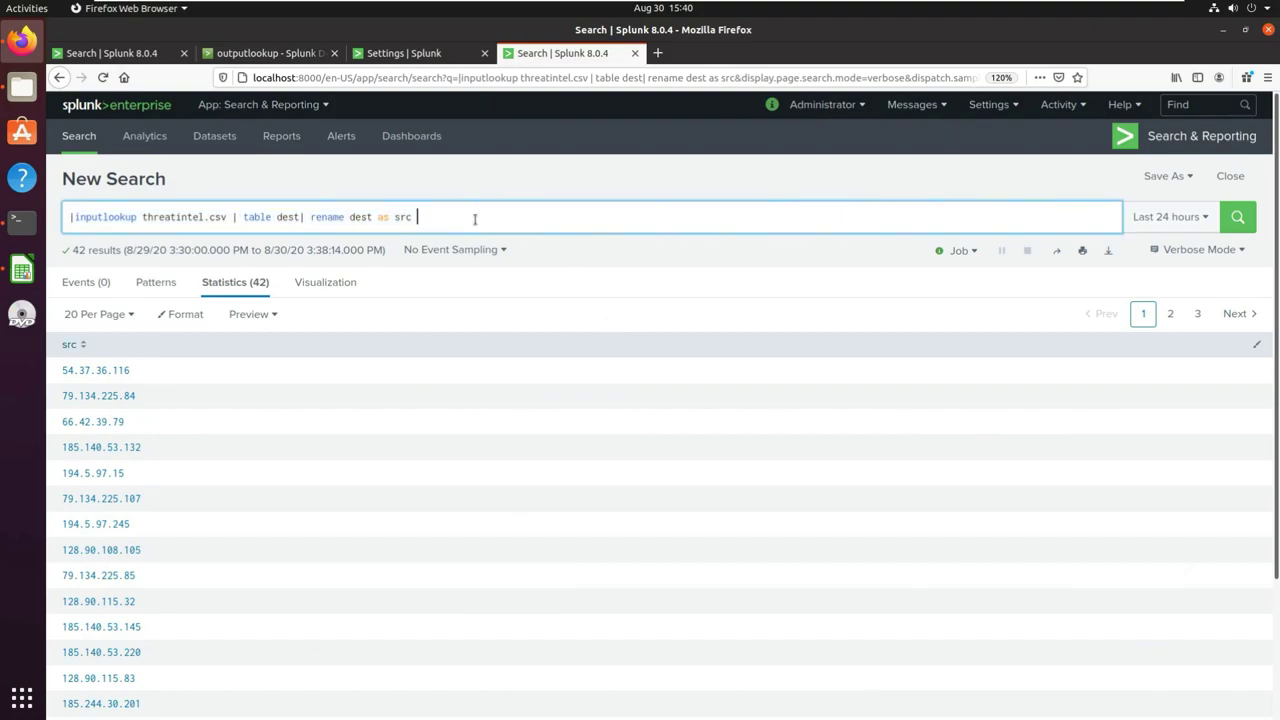
type("| searcj")
left_click_drag(240, 217, 572, 242)
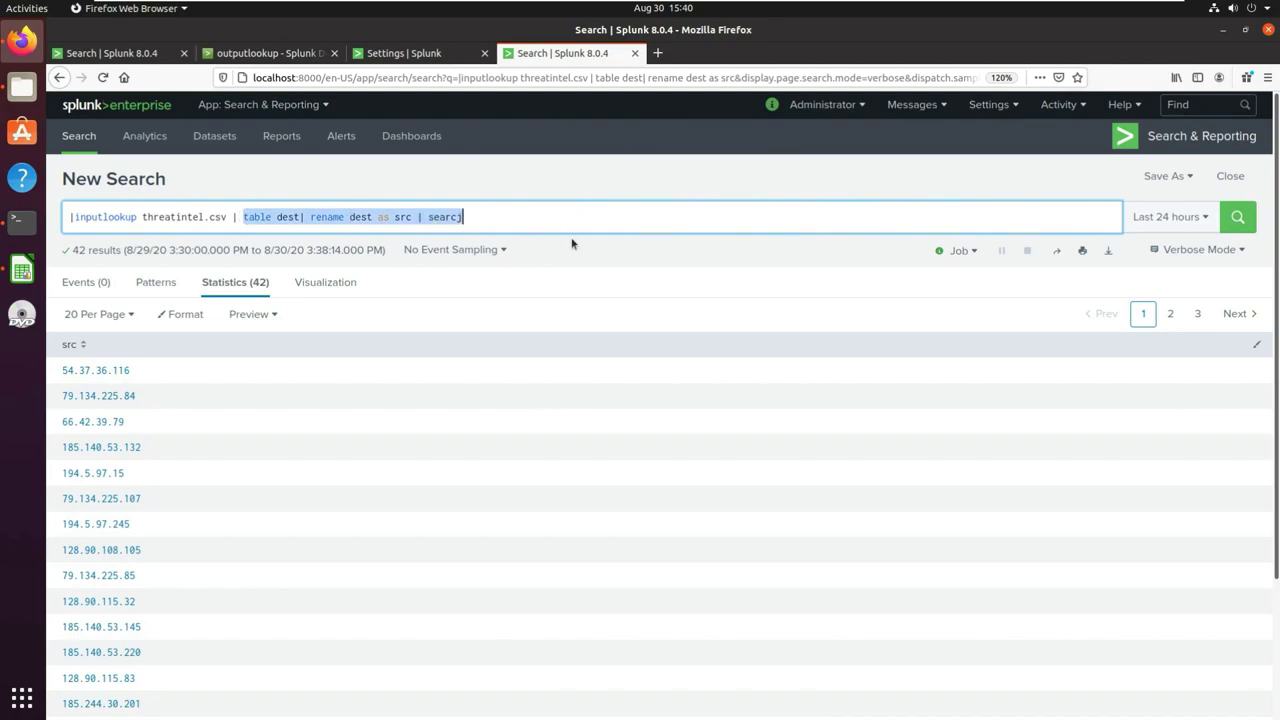
key("BackSpace")
type("sea")
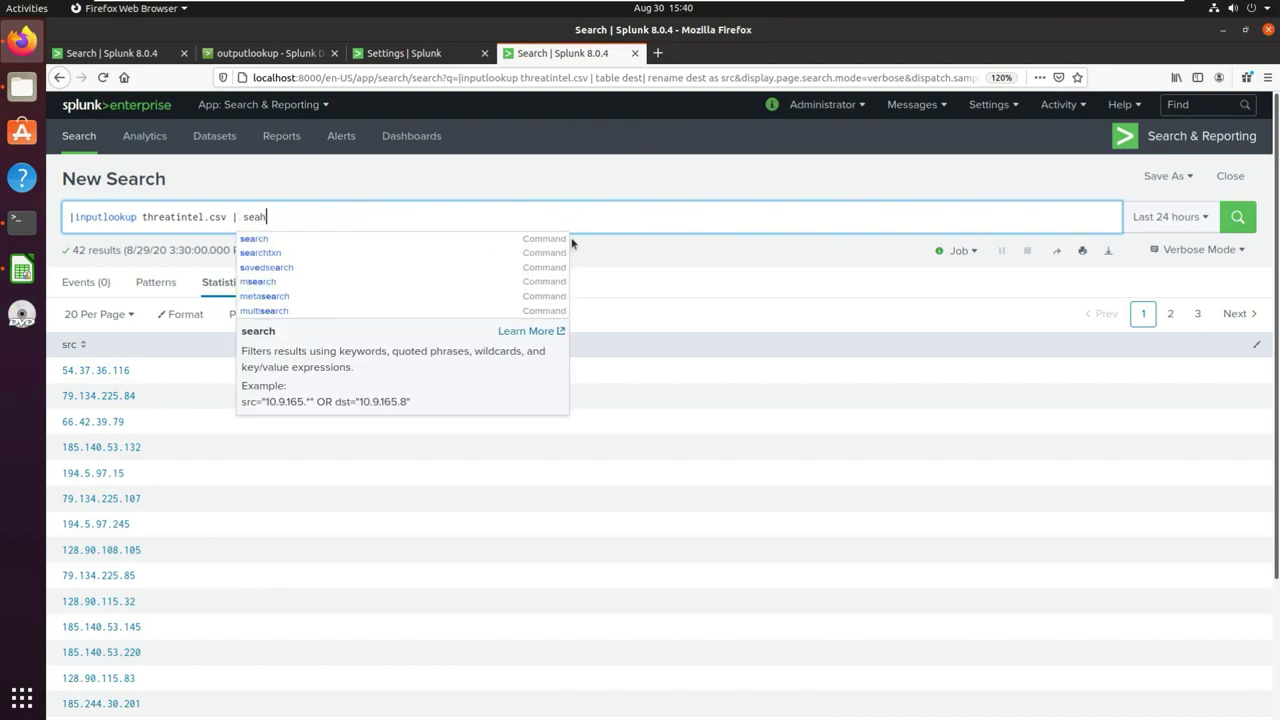
key("BackSpace")
type("rch dest=")
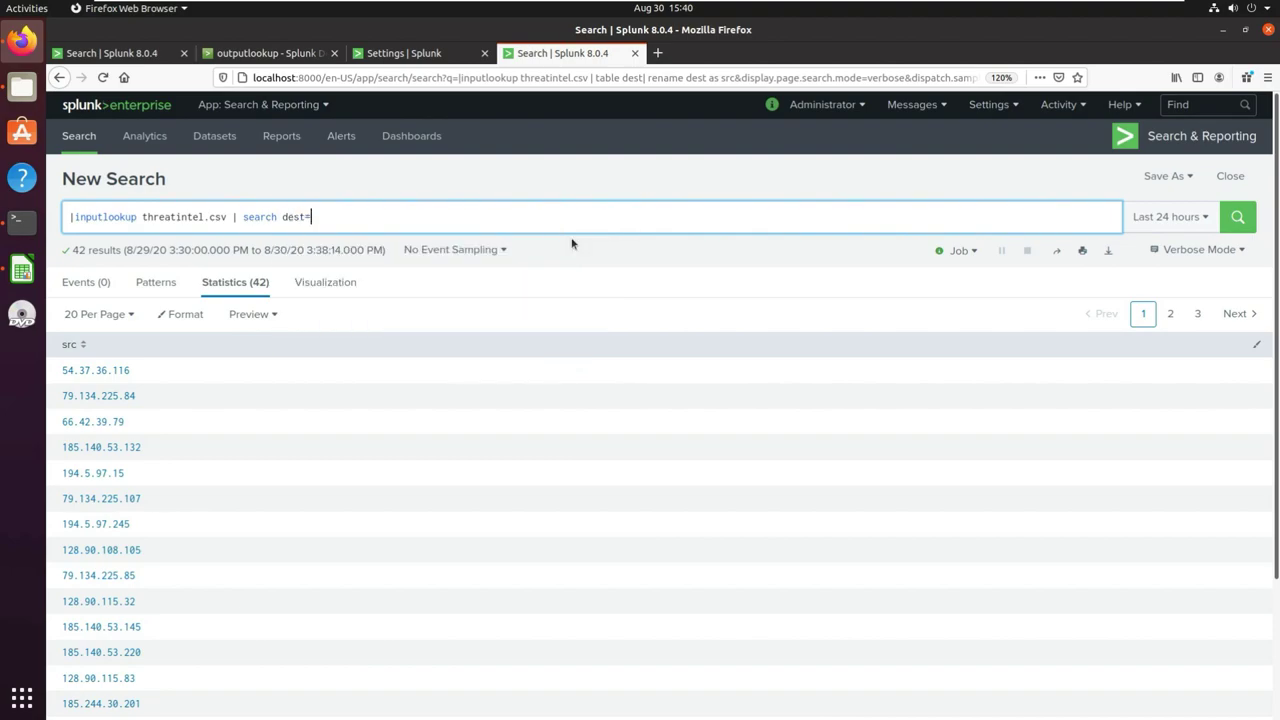
type("45.0.0.83")
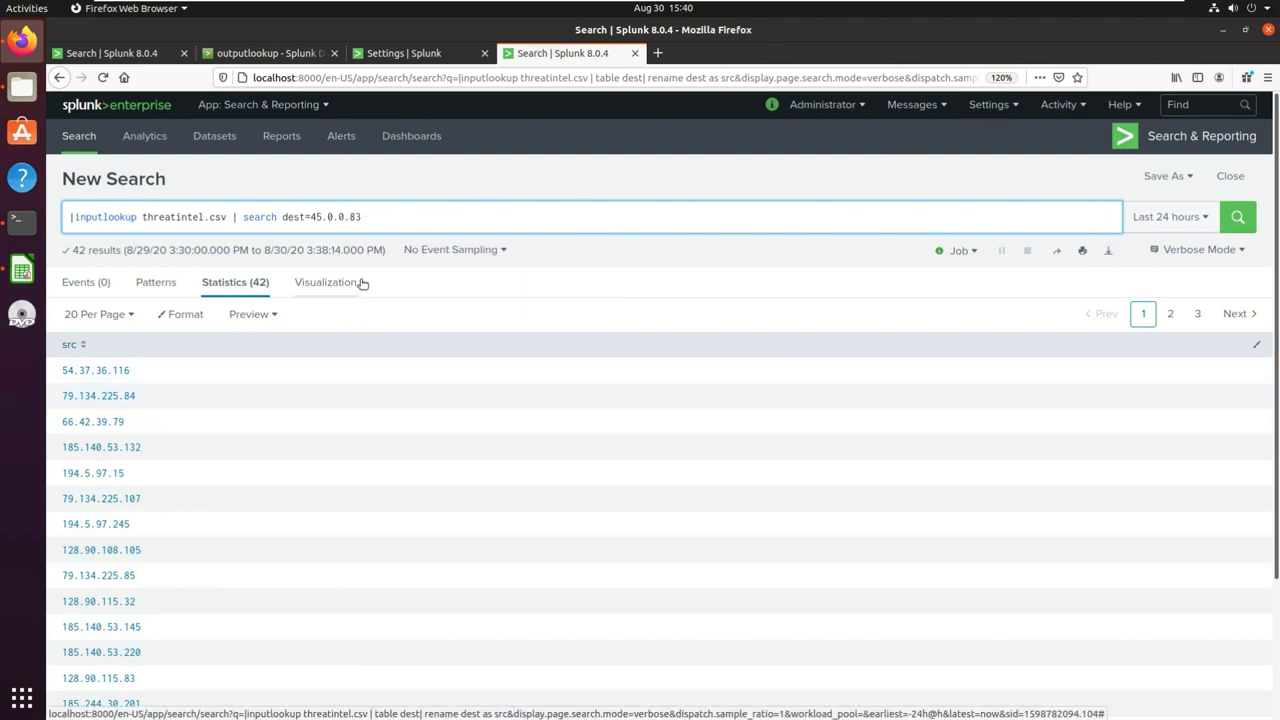
Check the IP against the bluecoat results and run the threatintel.csv lookup search for dest=45.0.0.83
left_click(143, 52)
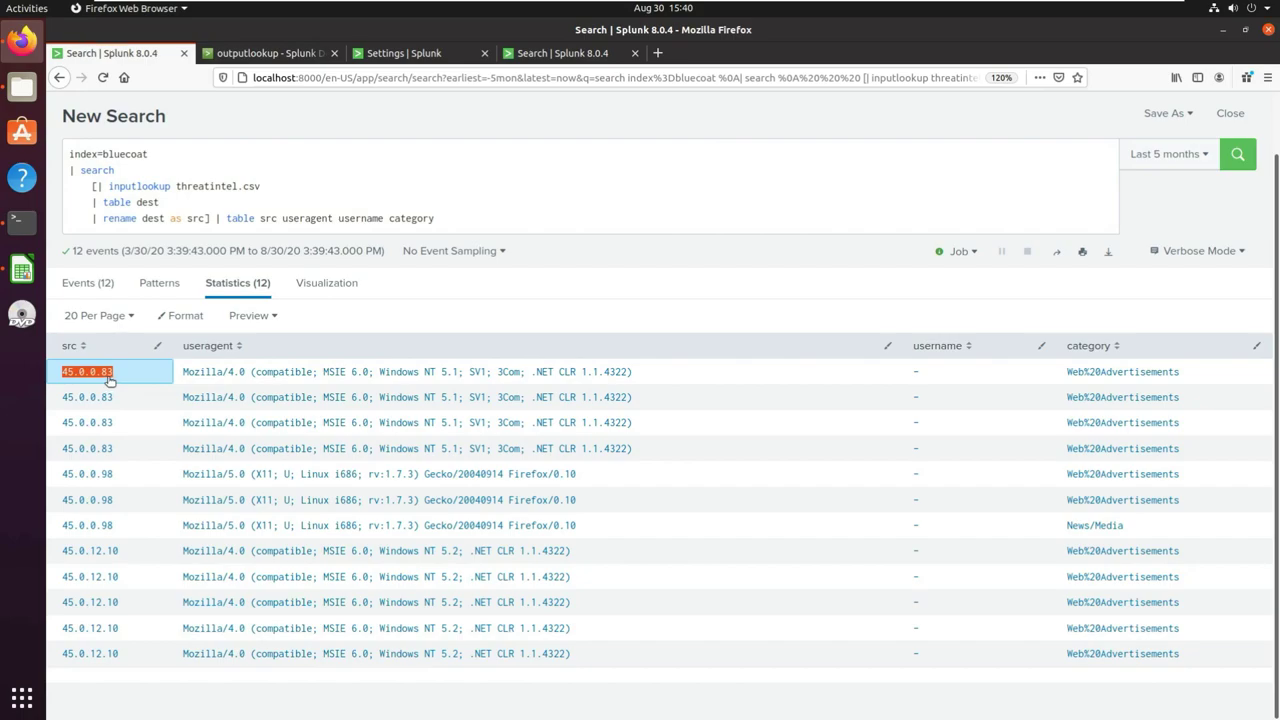
left_click(575, 53)
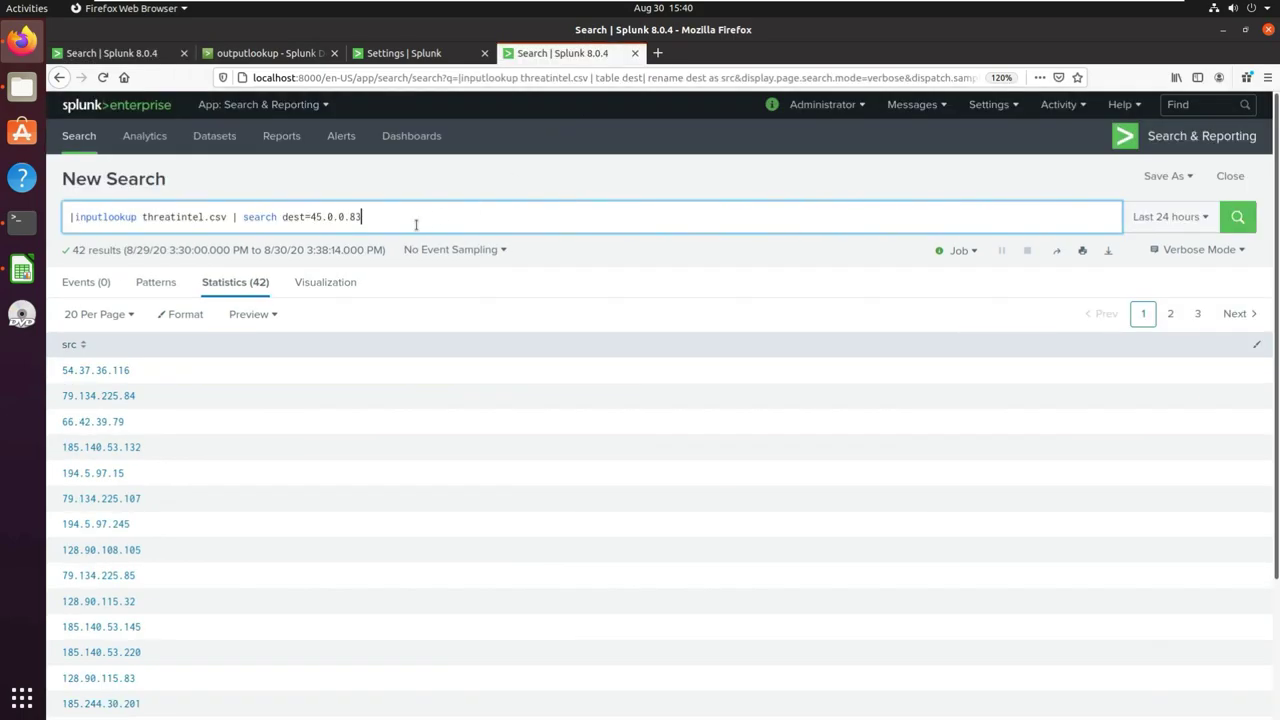
left_click(140, 60)
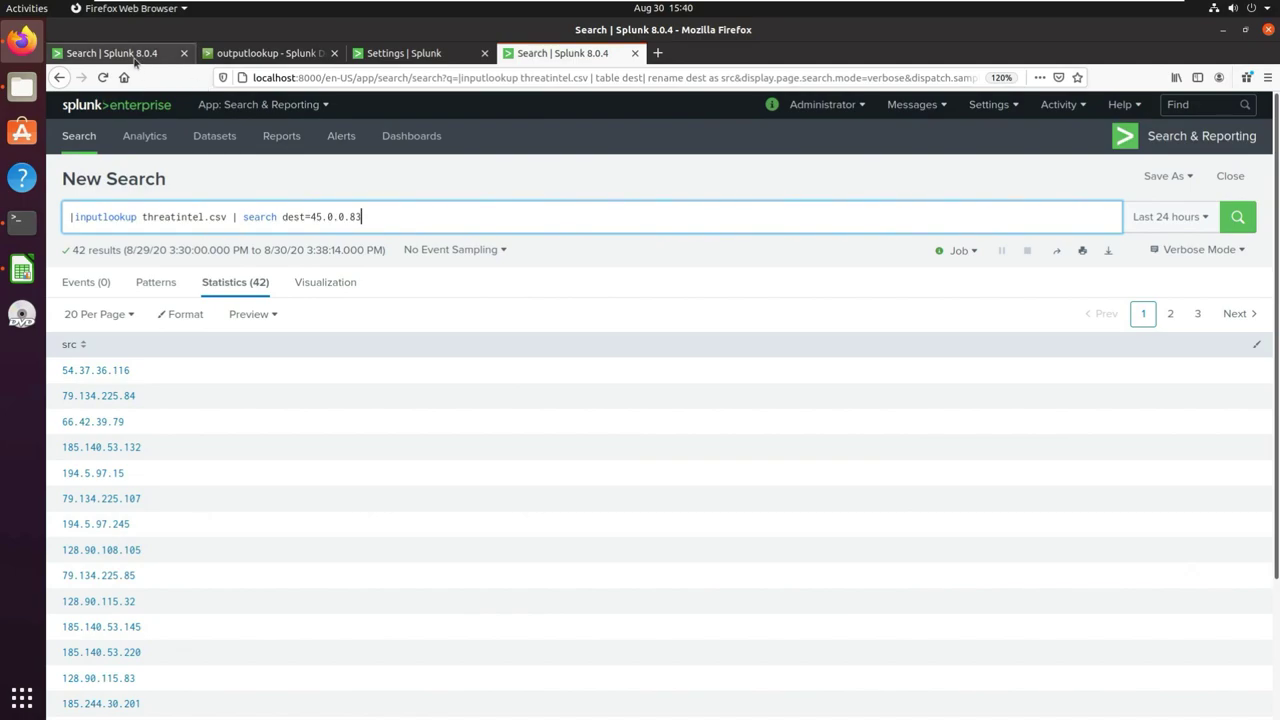
left_click(92, 285)
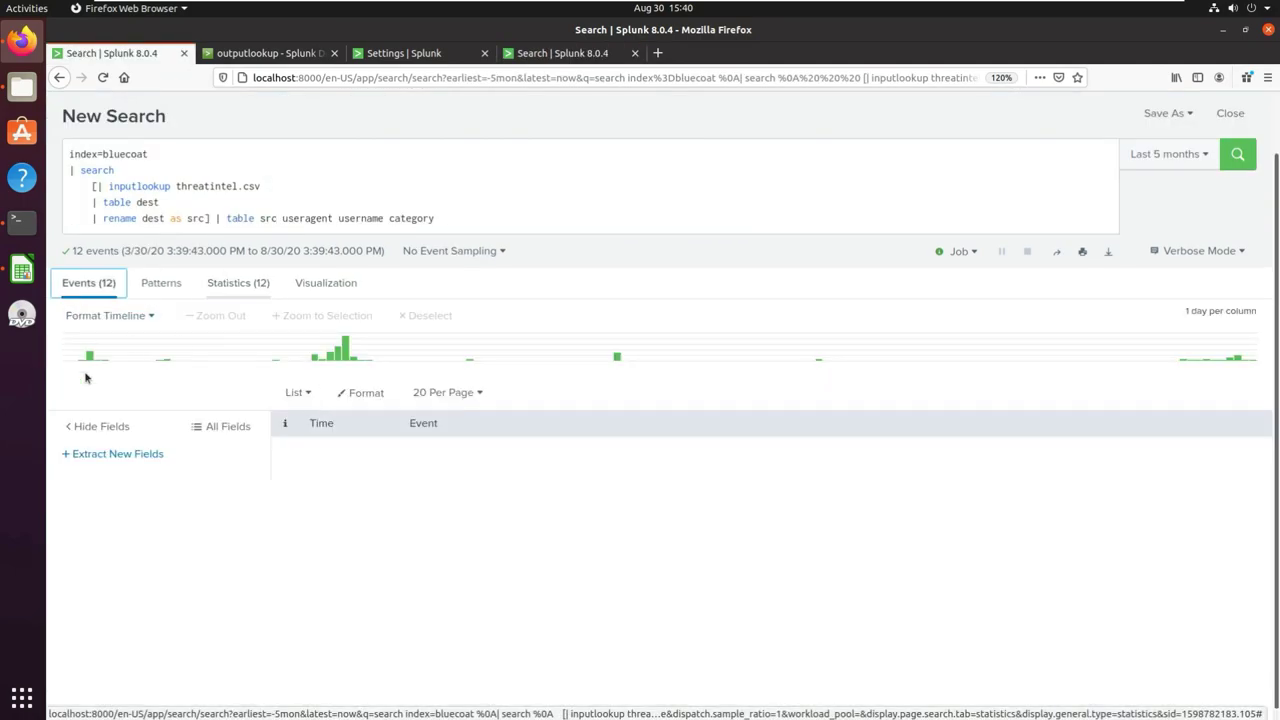
left_click(575, 53)
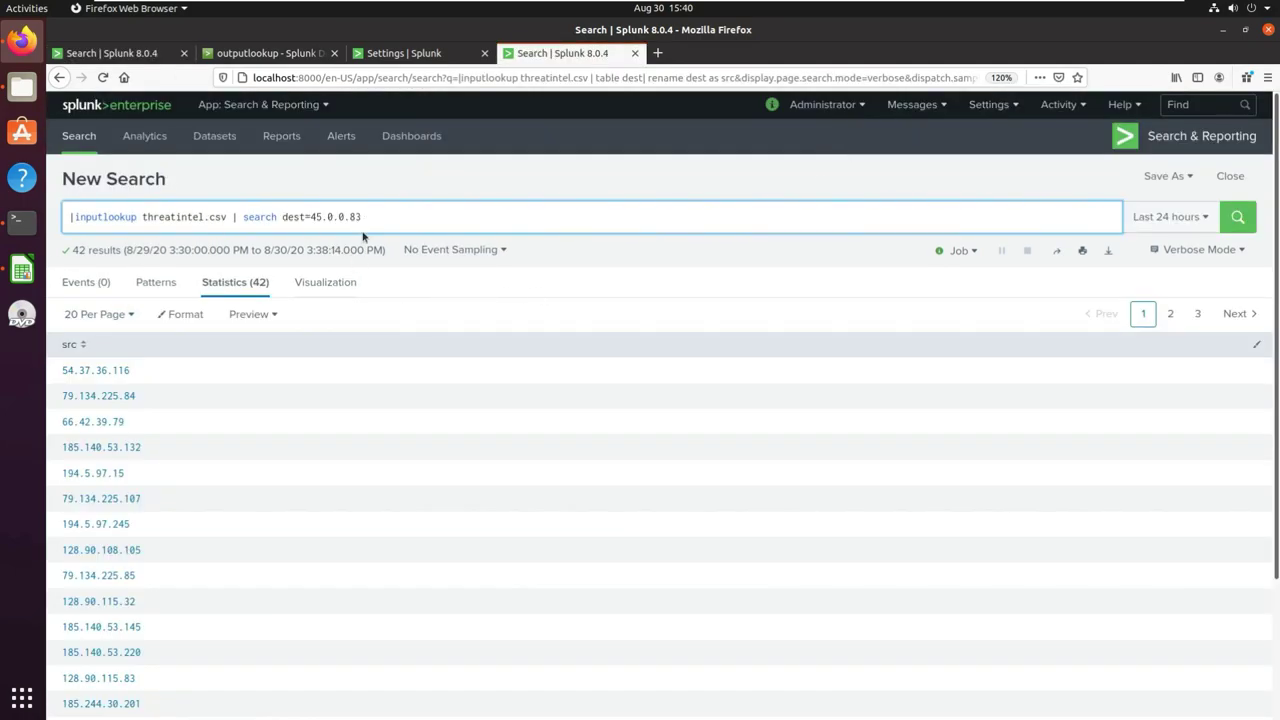
left_click(1237, 217)
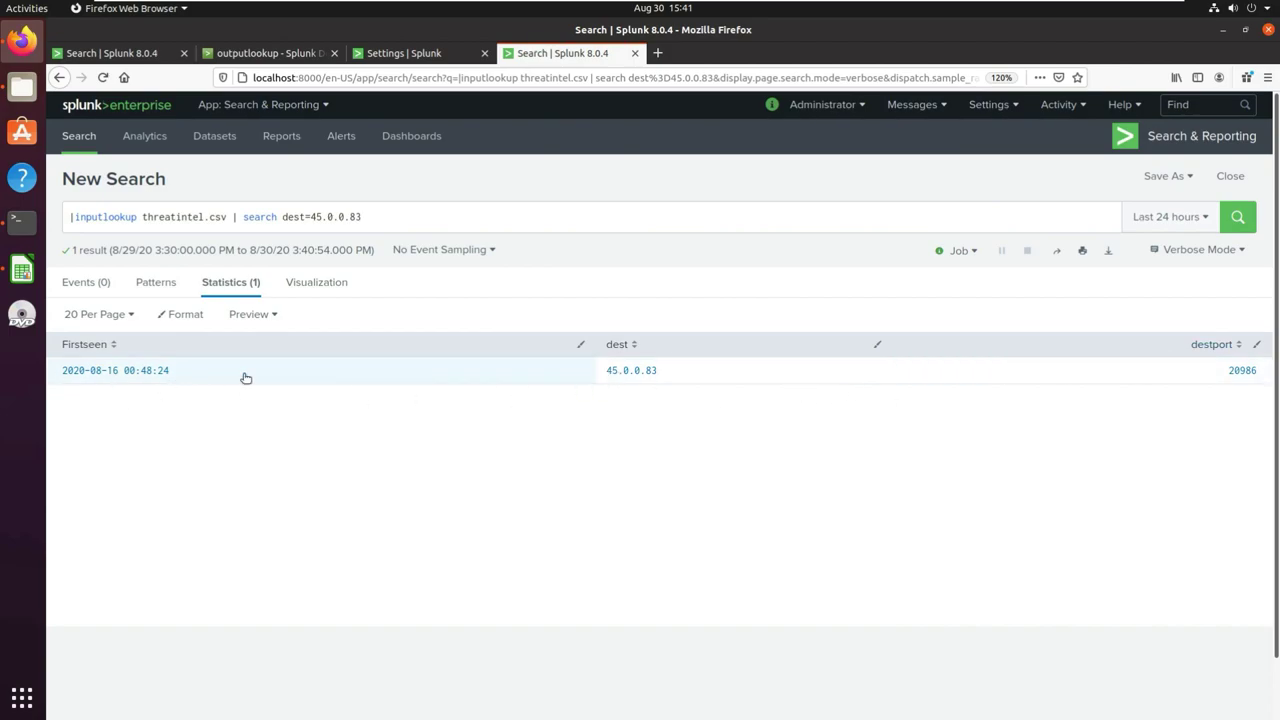
Review the bluecoat search's raw events, its statistics table and the full subsearch query
left_click(118, 55)
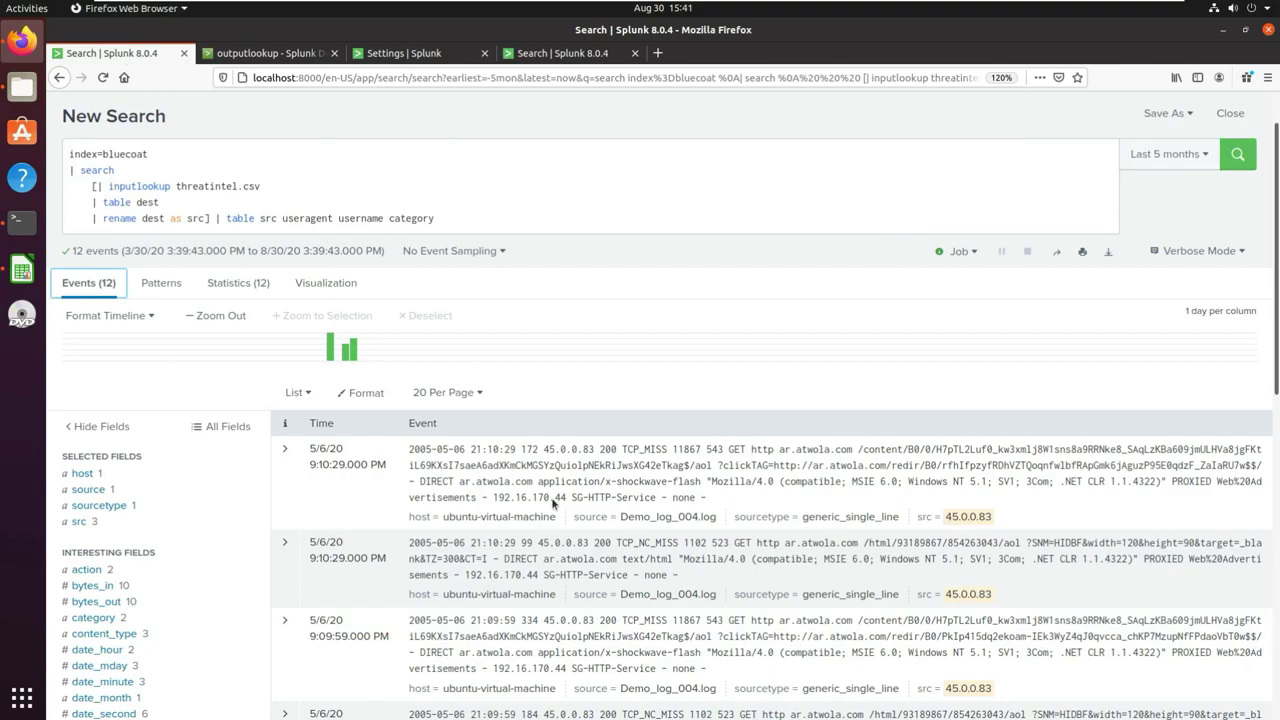
left_click(238, 287)
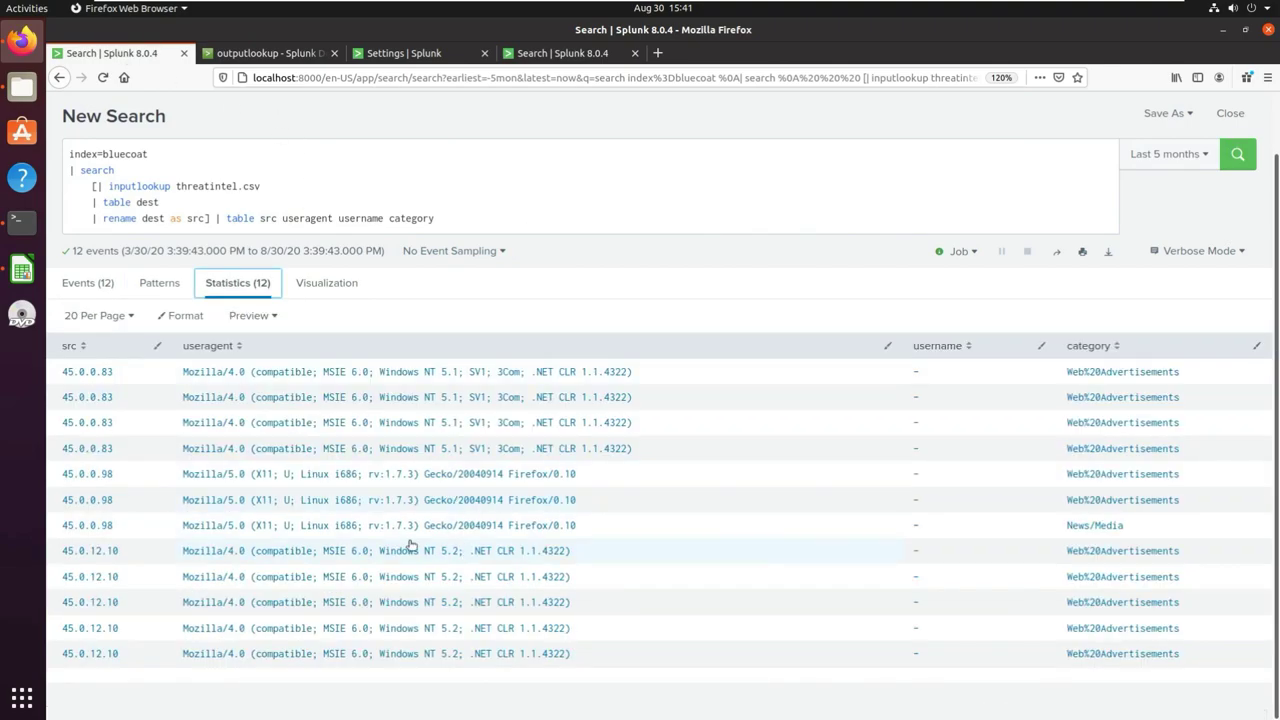
left_click(226, 218)
left_click_drag(466, 224, 64, 154)
left_click(221, 188)
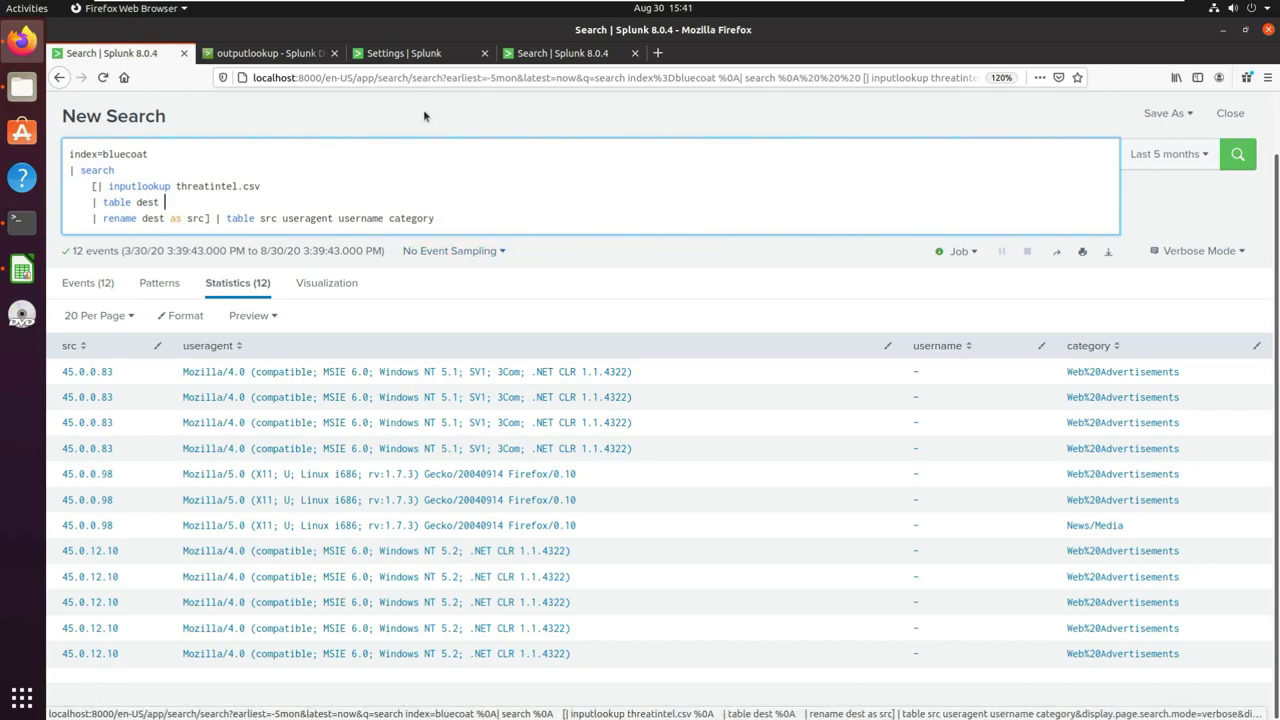
Start a new file-based lookup definition named threatintel with threatintel.csv as its lookup file and time-based lookup enabled
left_click(403, 55)
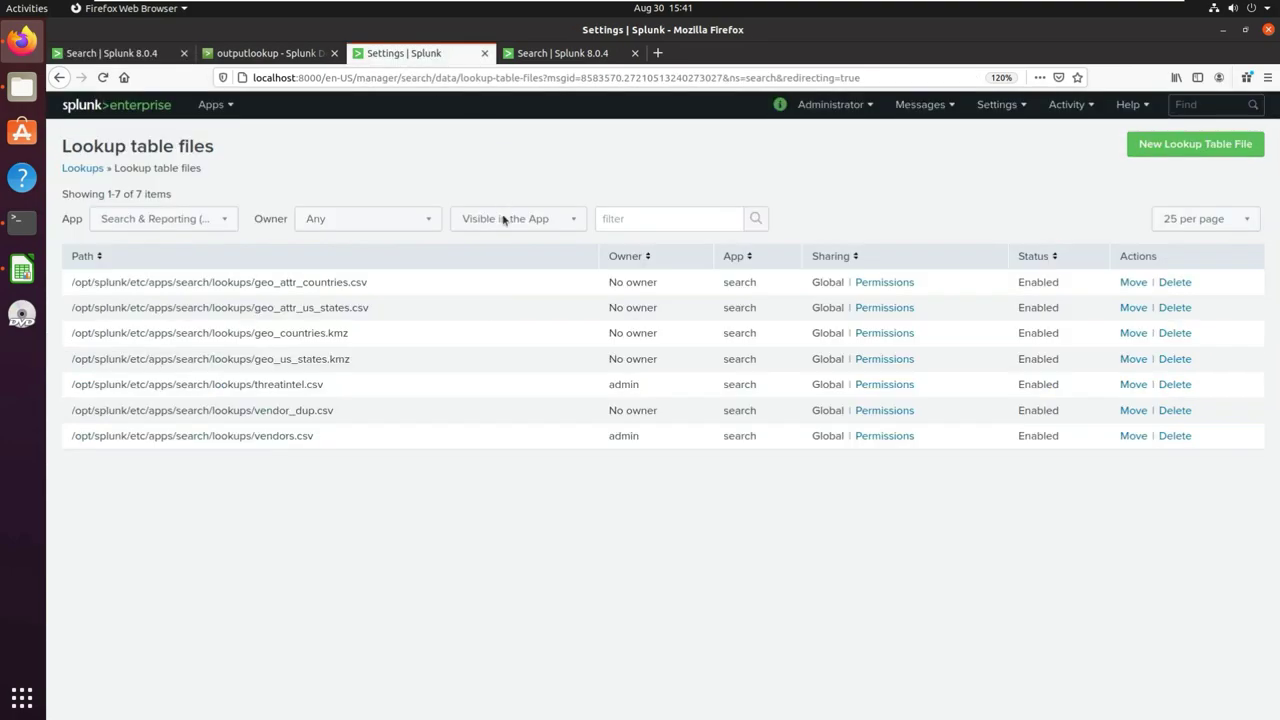
left_click(103, 169)
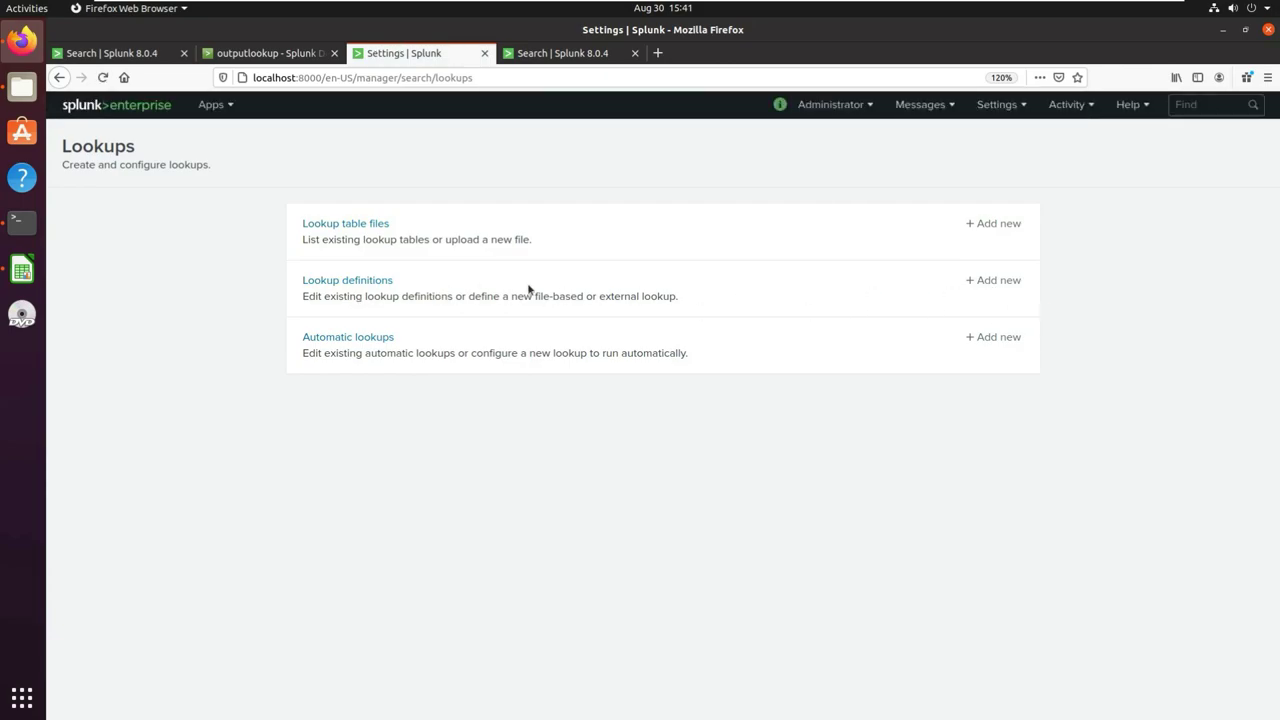
left_click(982, 280)
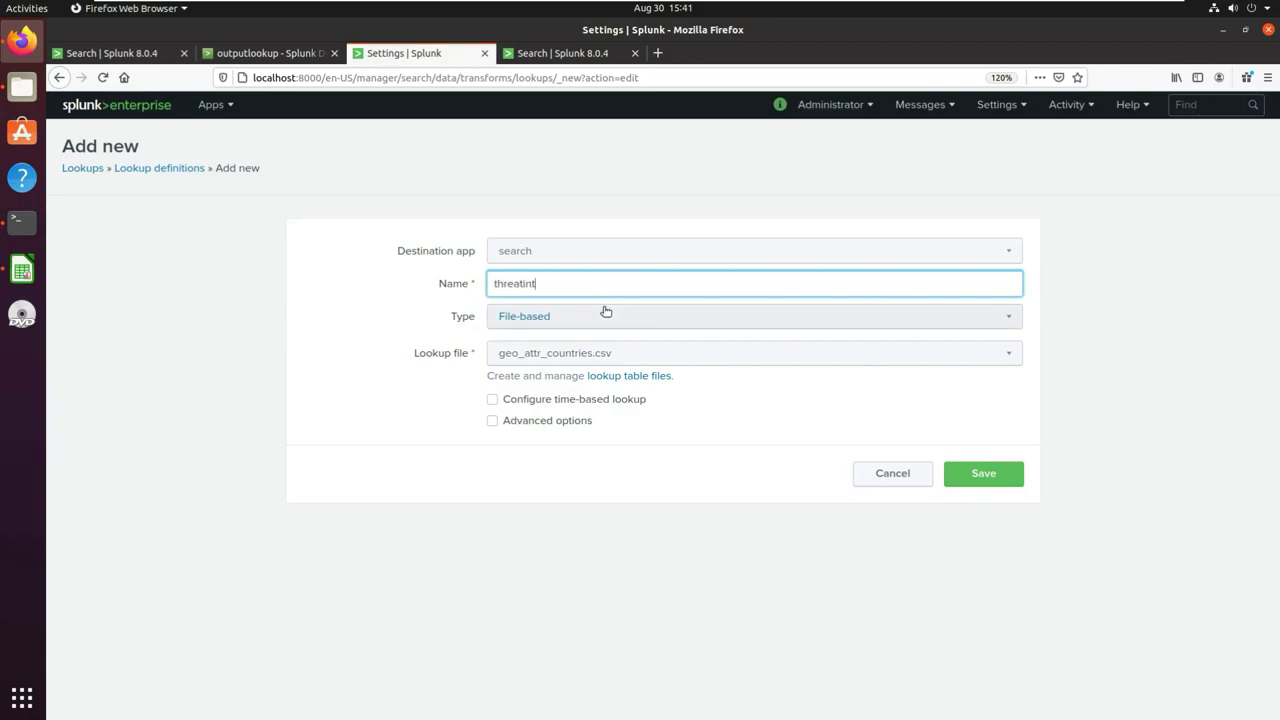
left_click(552, 353)
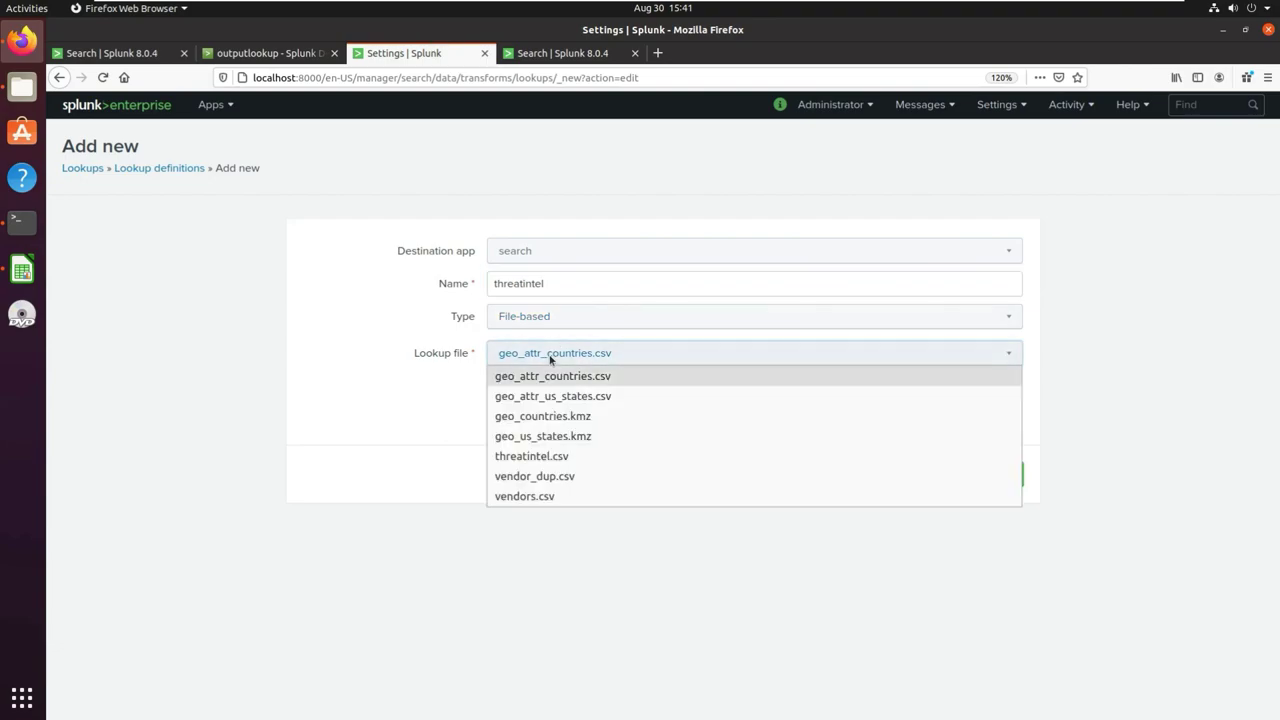
left_click(547, 456)
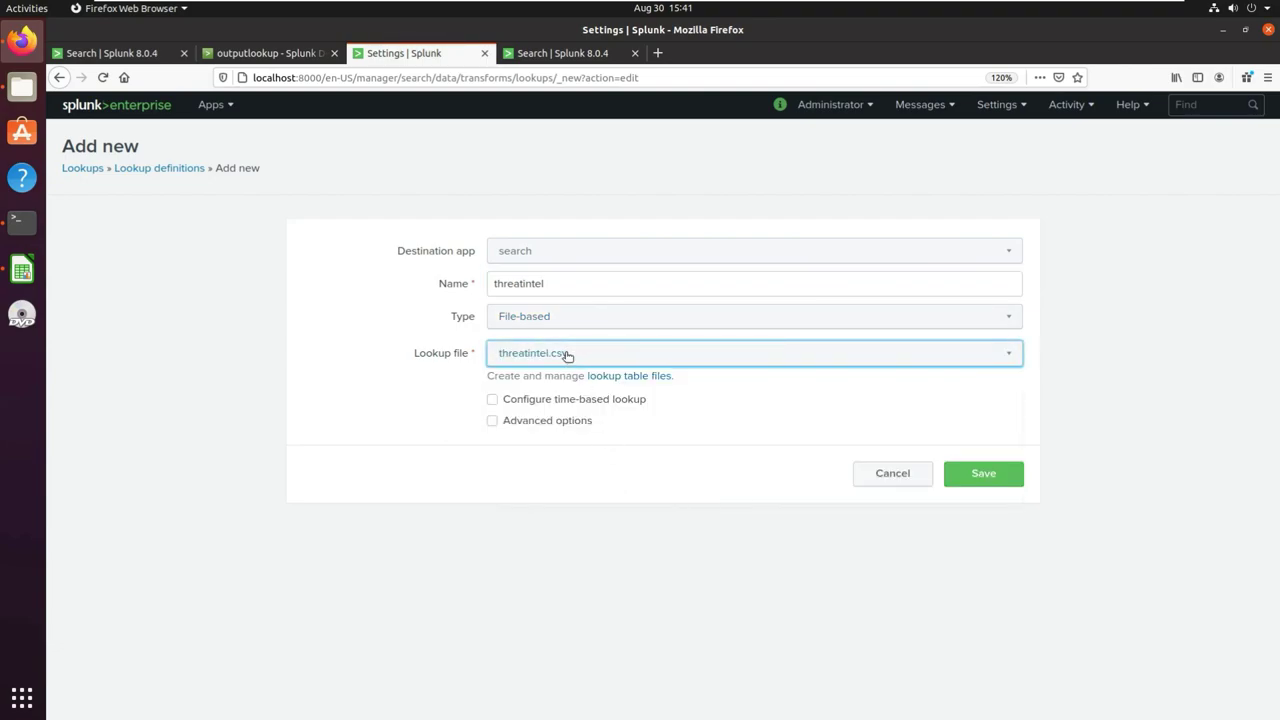
left_click(491, 400)
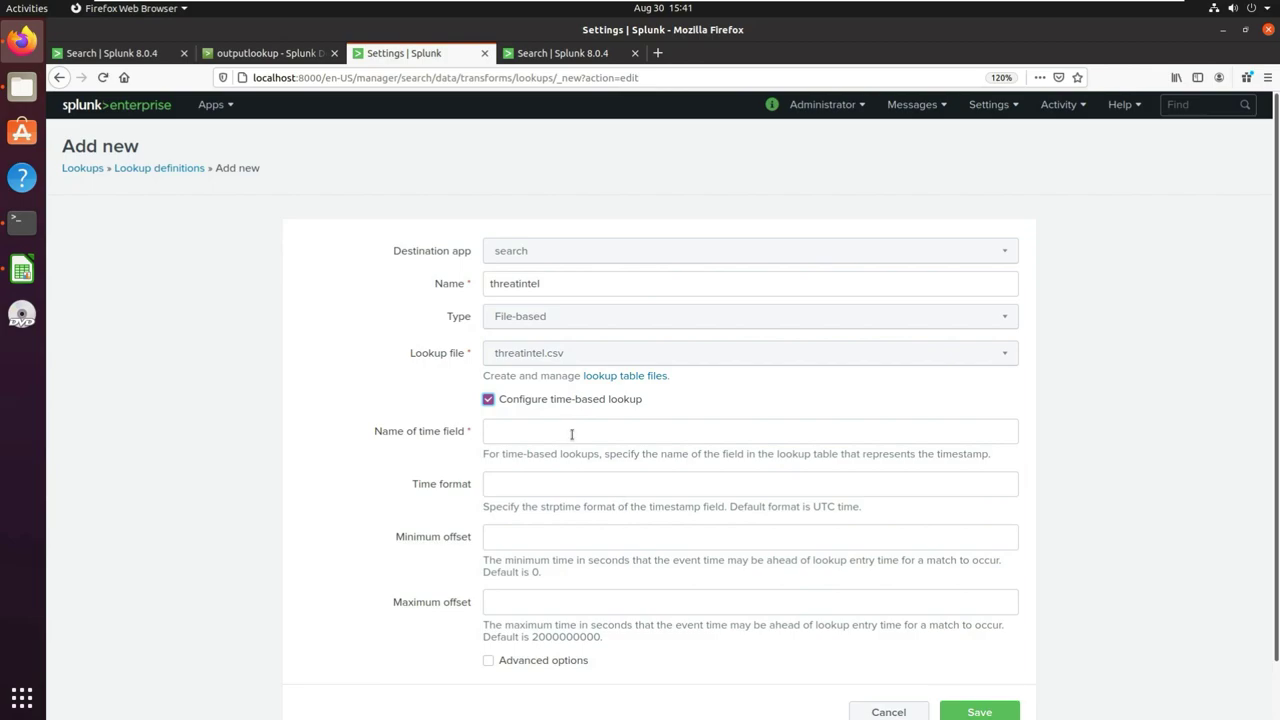
Remove the dest filter from the inputlookup threatintel.csv query, rerun it and look over the lookup's rows
left_click(577, 54)
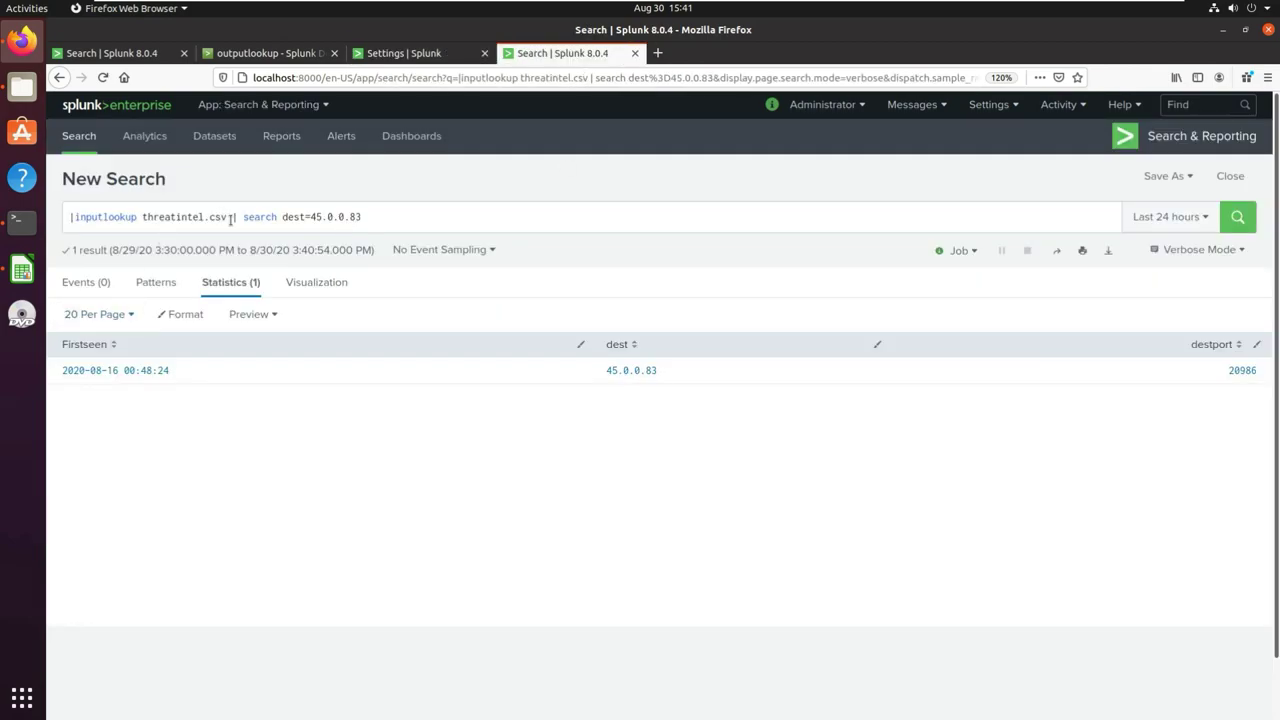
left_click_drag(230, 218, 586, 220)
key("BackSpace")
key("Return")
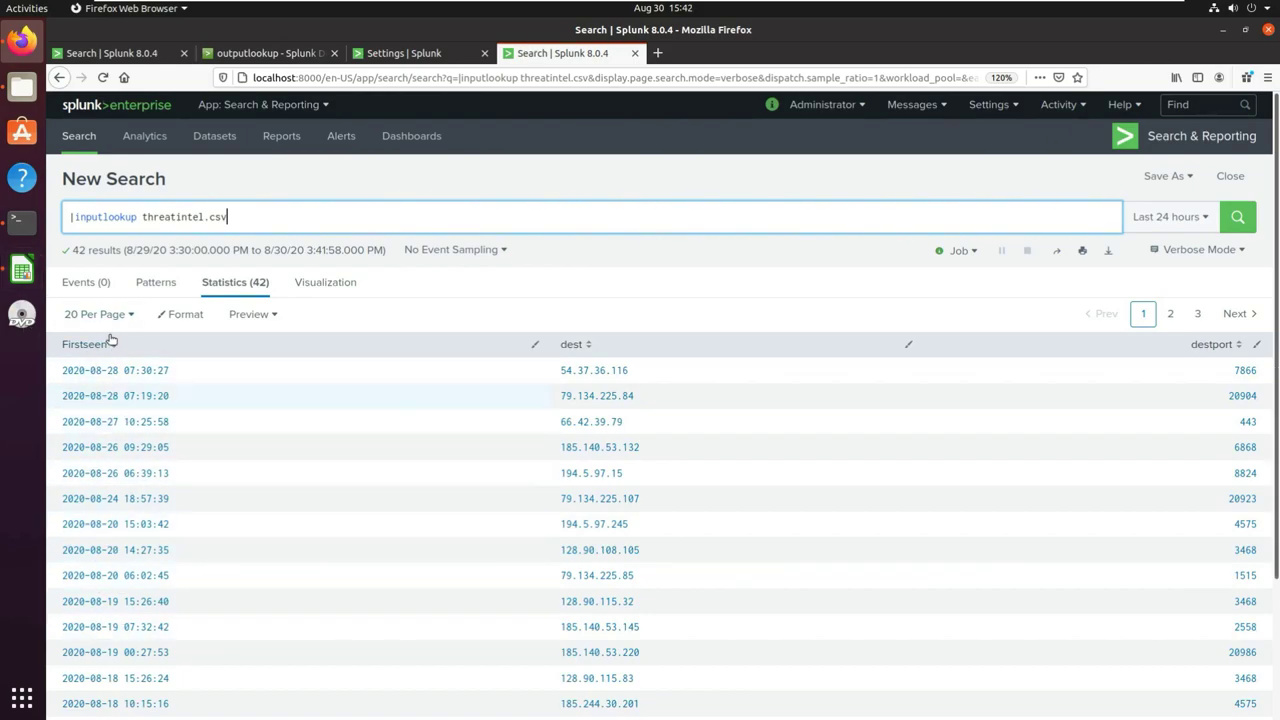
scroll(133, 590, "down", 1)
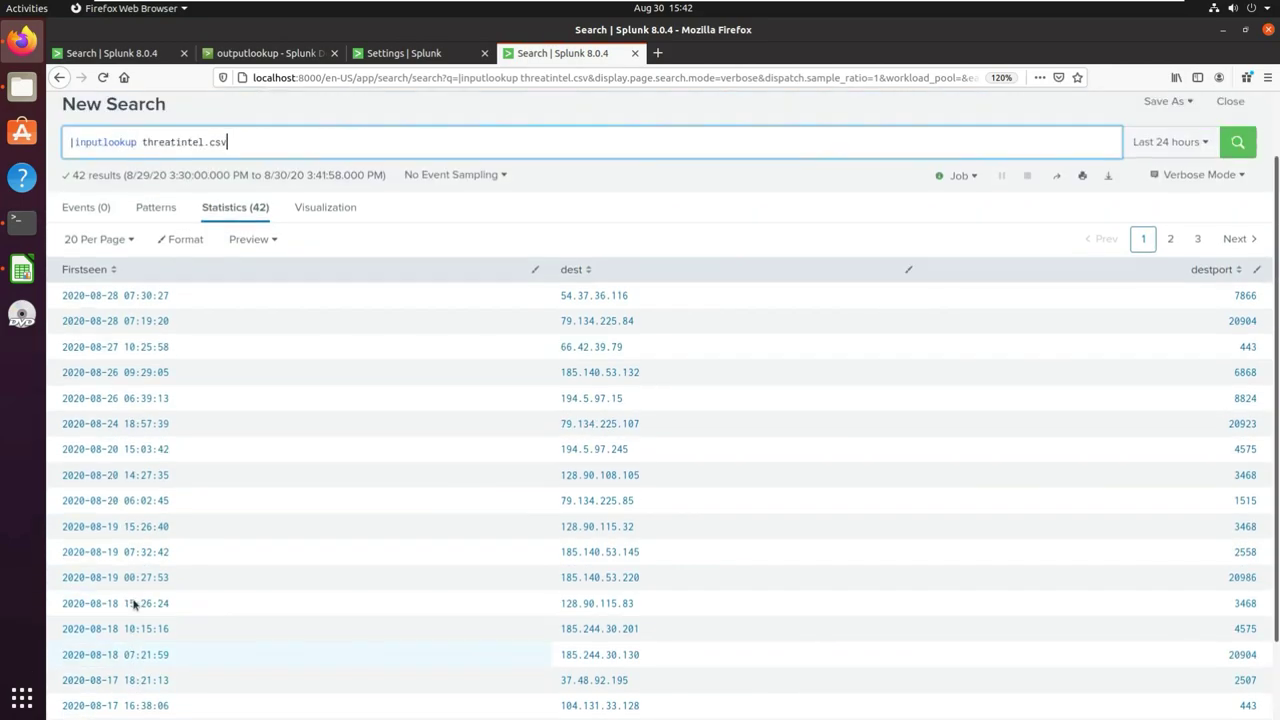
scroll(131, 600, "up", 1)
Set the time field name of the threatintel lookup definition to Firstseen, copied from the lookup's column heading
left_click(404, 53)
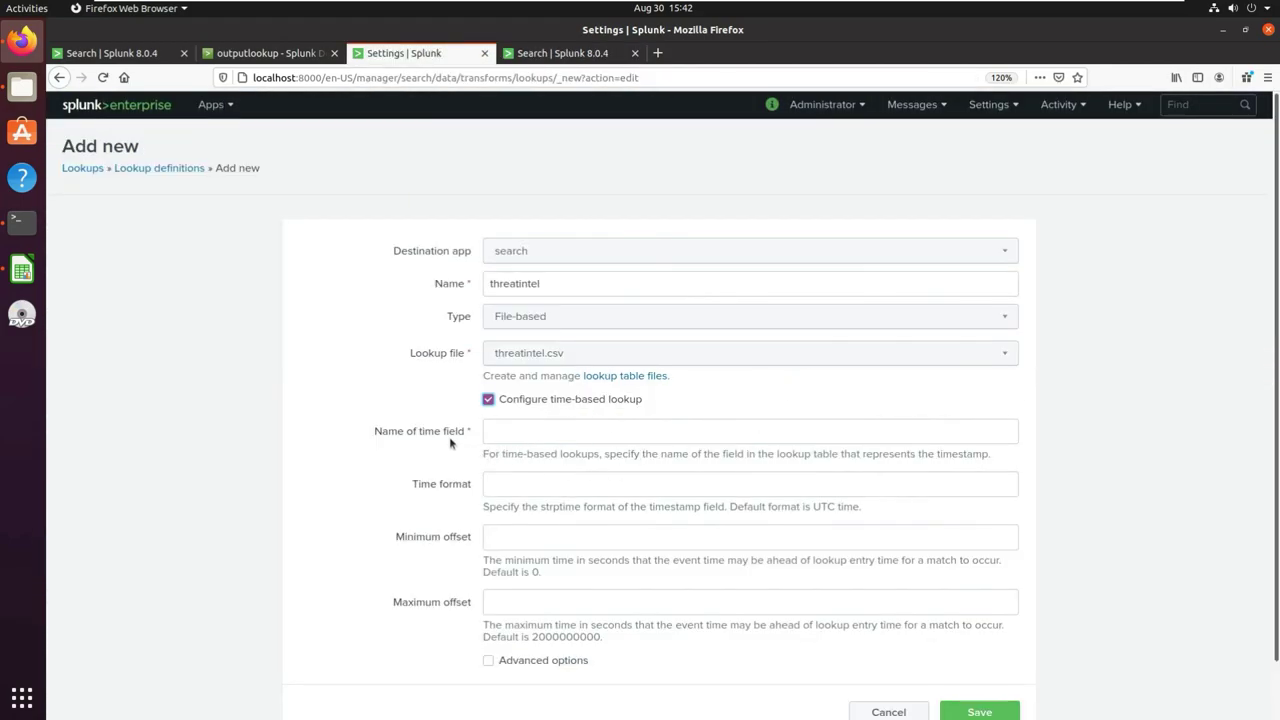
left_click(368, 431)
left_click_drag(499, 457, 995, 456)
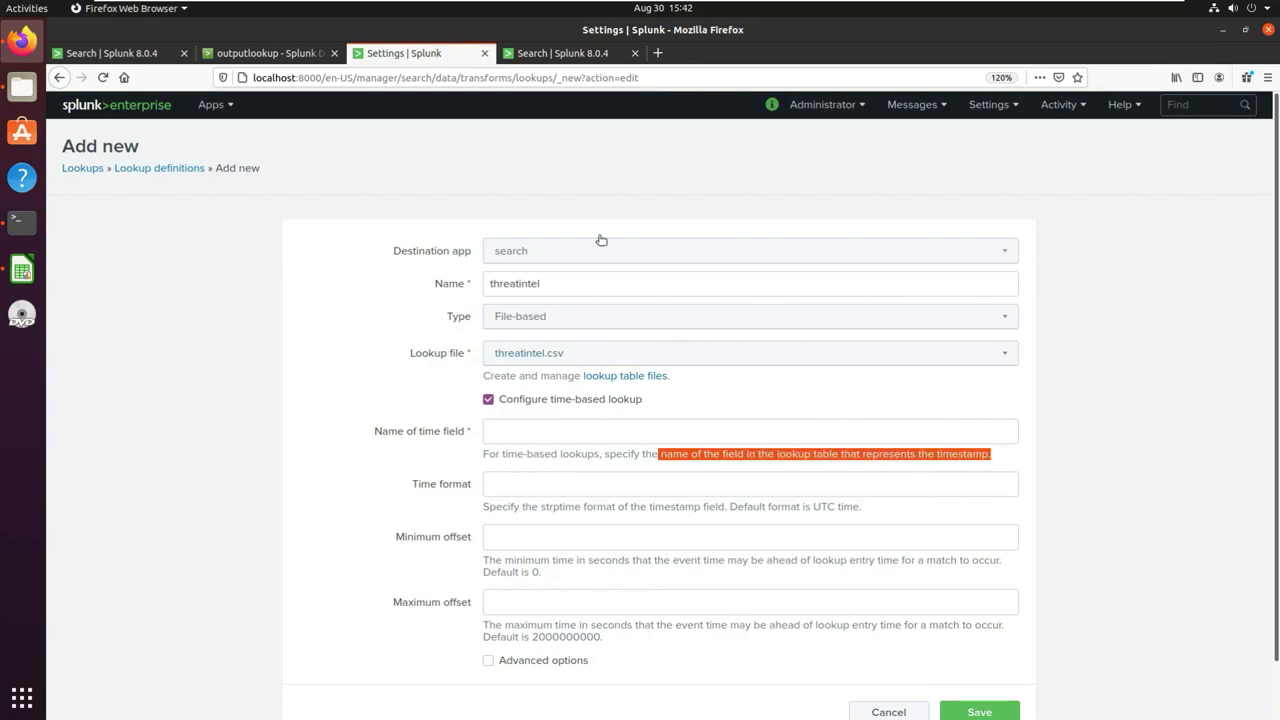
left_click(553, 55)
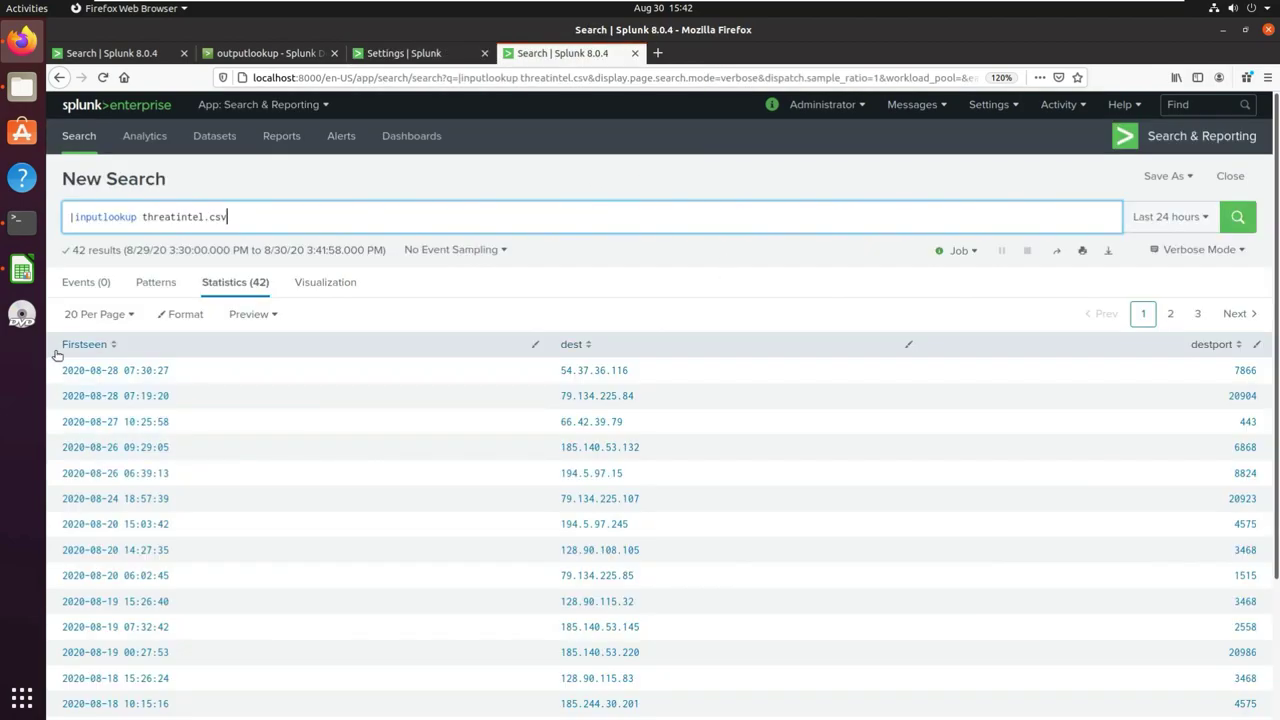
left_click_drag(61, 347, 108, 347)
key("ctrl+c")
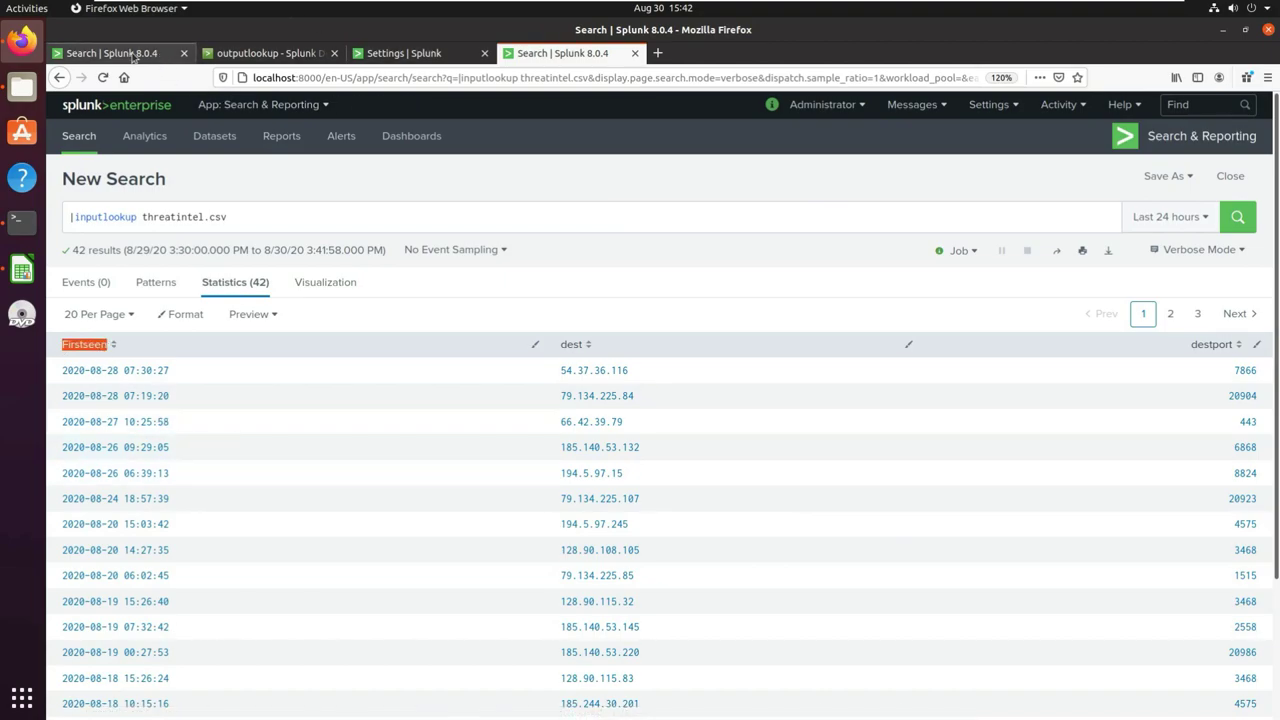
left_click(434, 55)
left_click(557, 432)
key("ctrl+v")
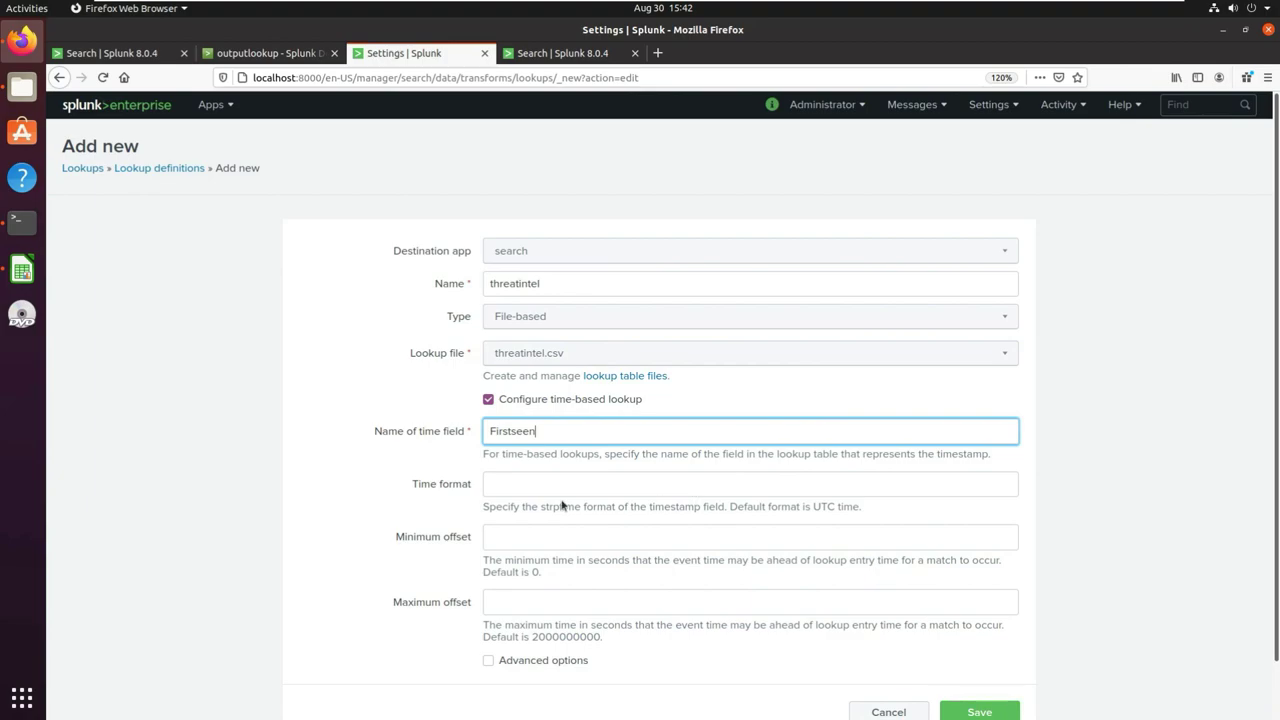
Set the time format of the threatintel lookup definition to %d/%m/%y %H:%M:%S
left_click(561, 487)
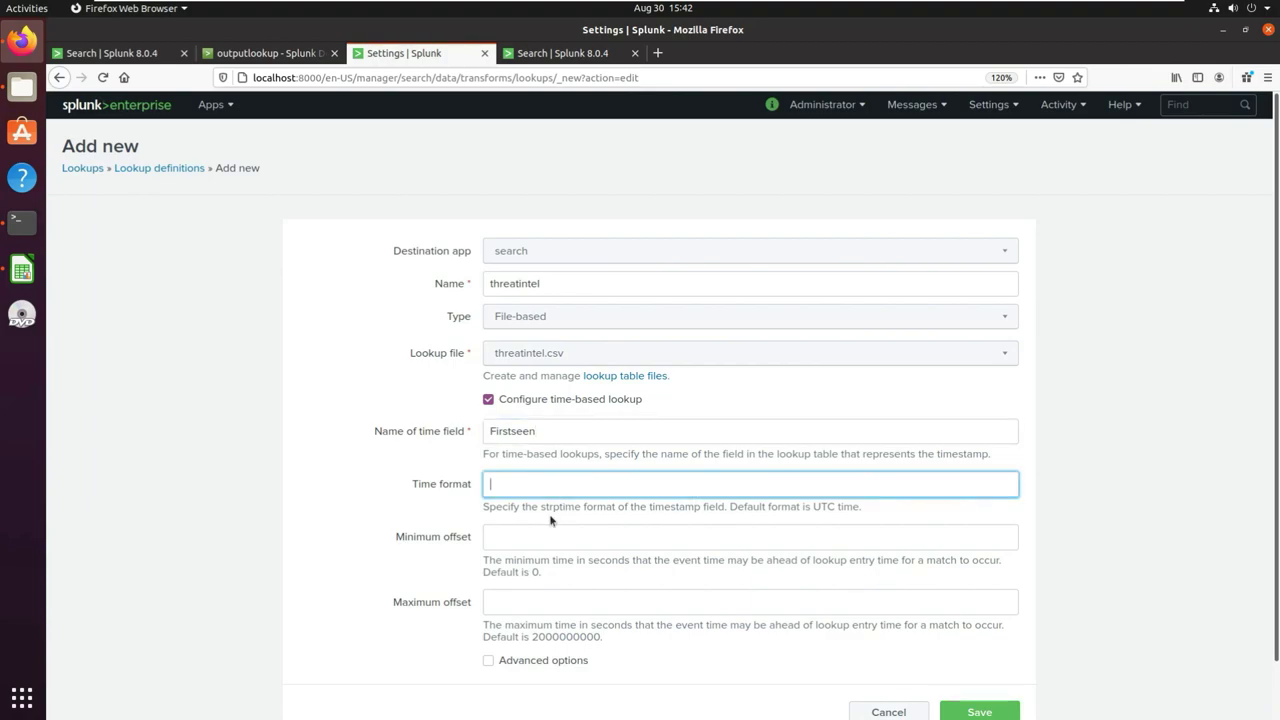
left_click_drag(542, 508, 719, 508)
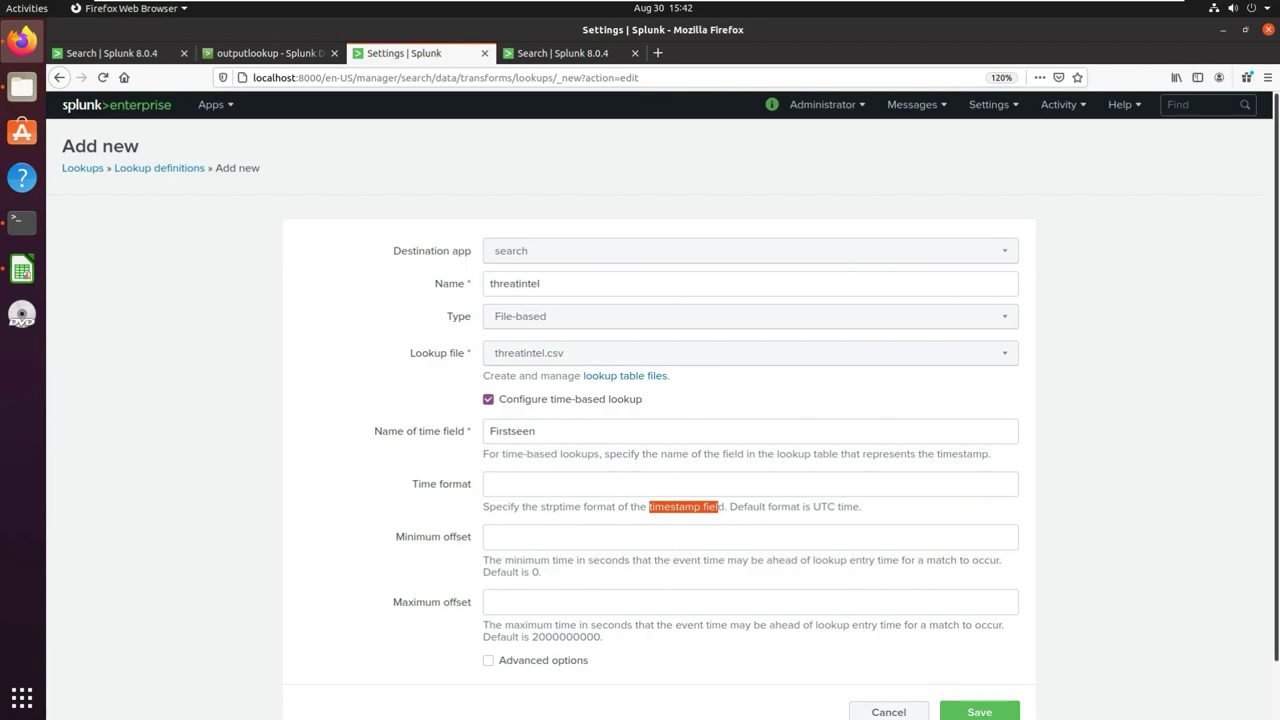
left_click(526, 490)
type("%d/%m/%y %H:%M:%S")
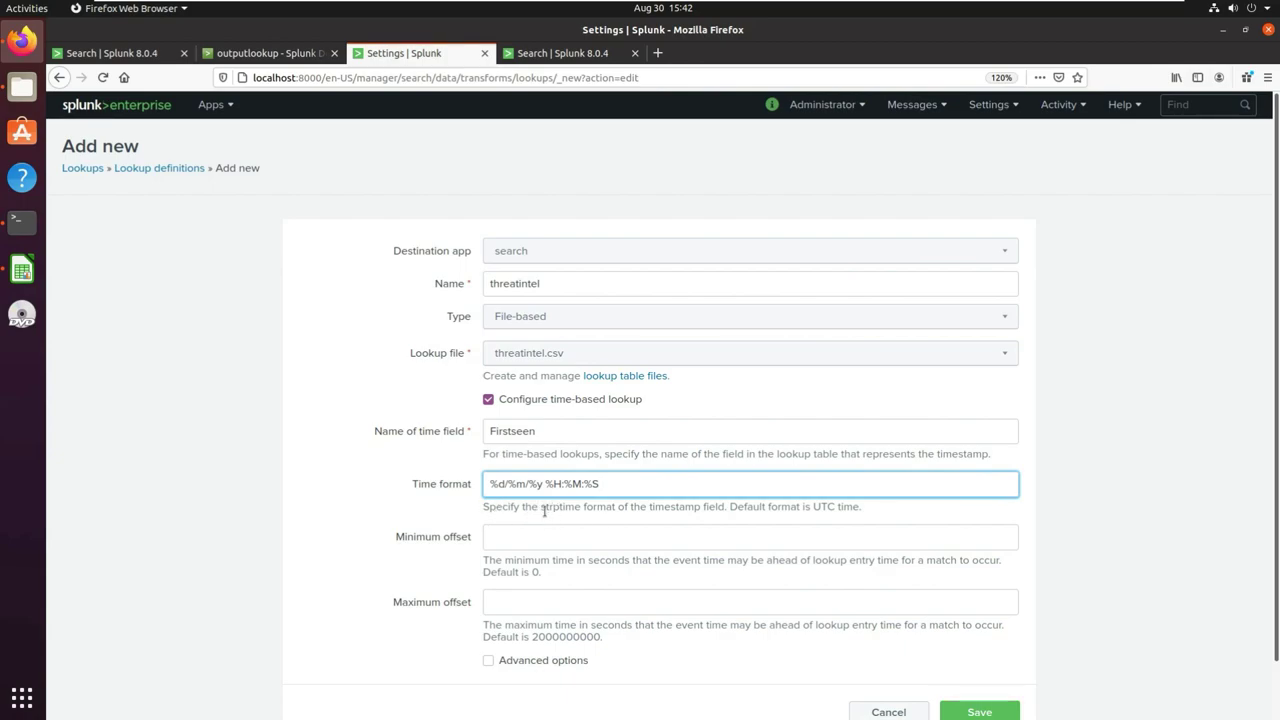
left_click_drag(540, 507, 582, 508)
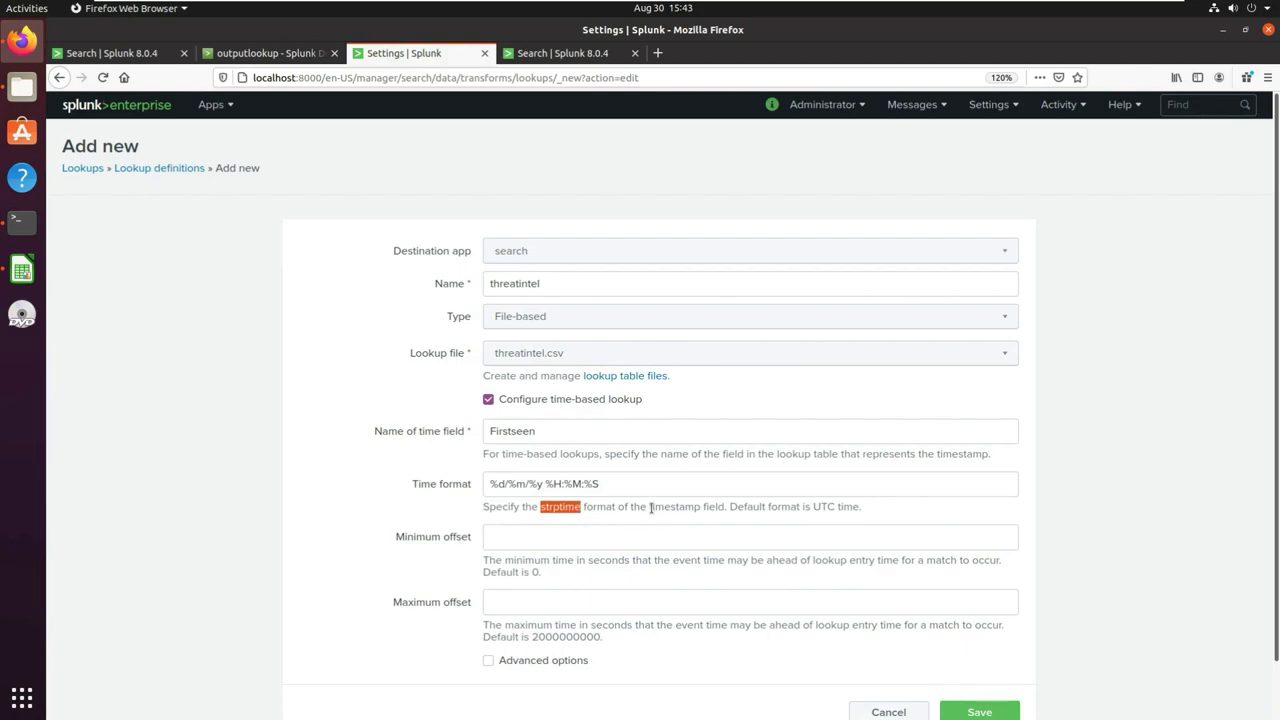
Rearrange the time format to %y-%m-%d %H:%M:%S and compare it with the Firstseen timestamps in the threatintel.csv search results
left_click(550, 53)
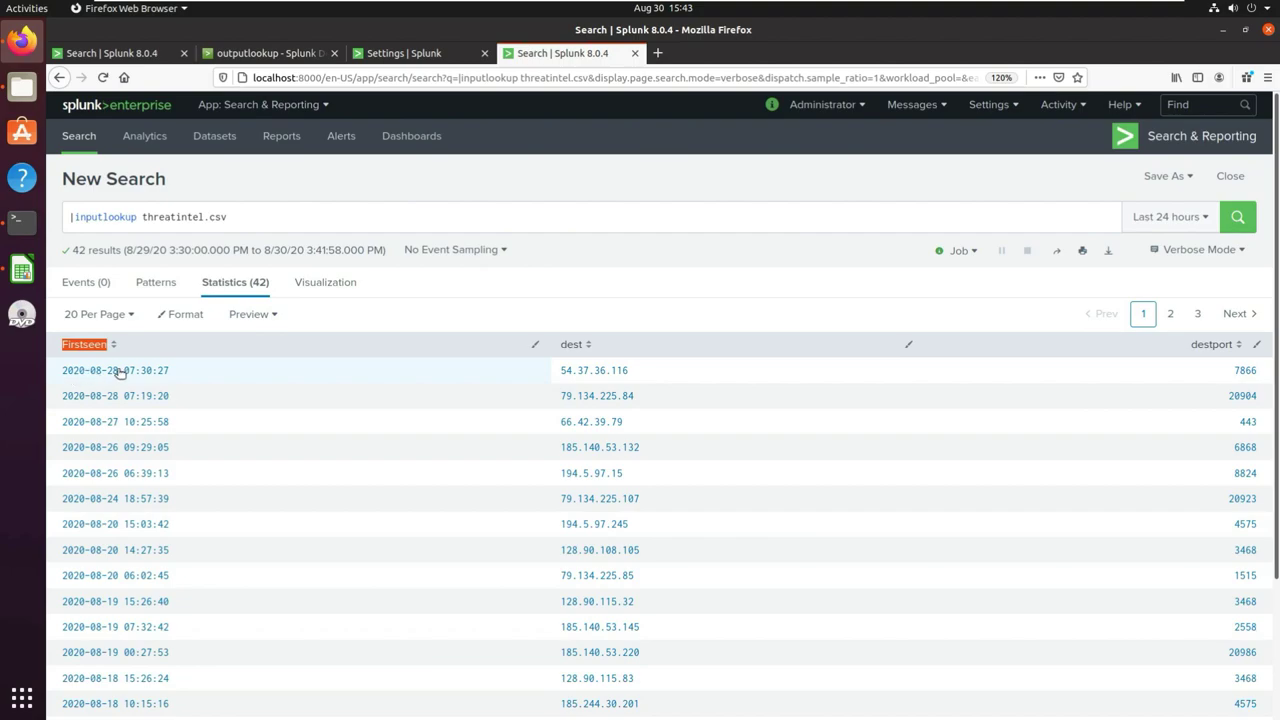
left_click(405, 53)
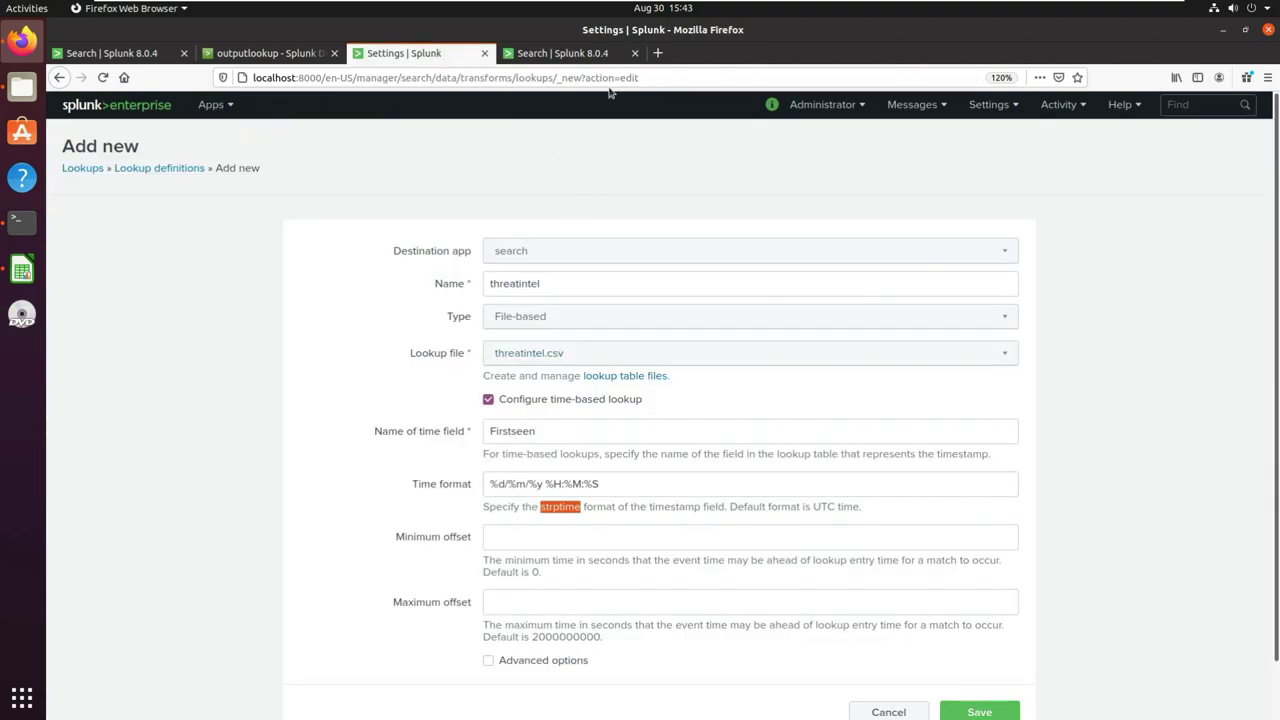
left_click(560, 53)
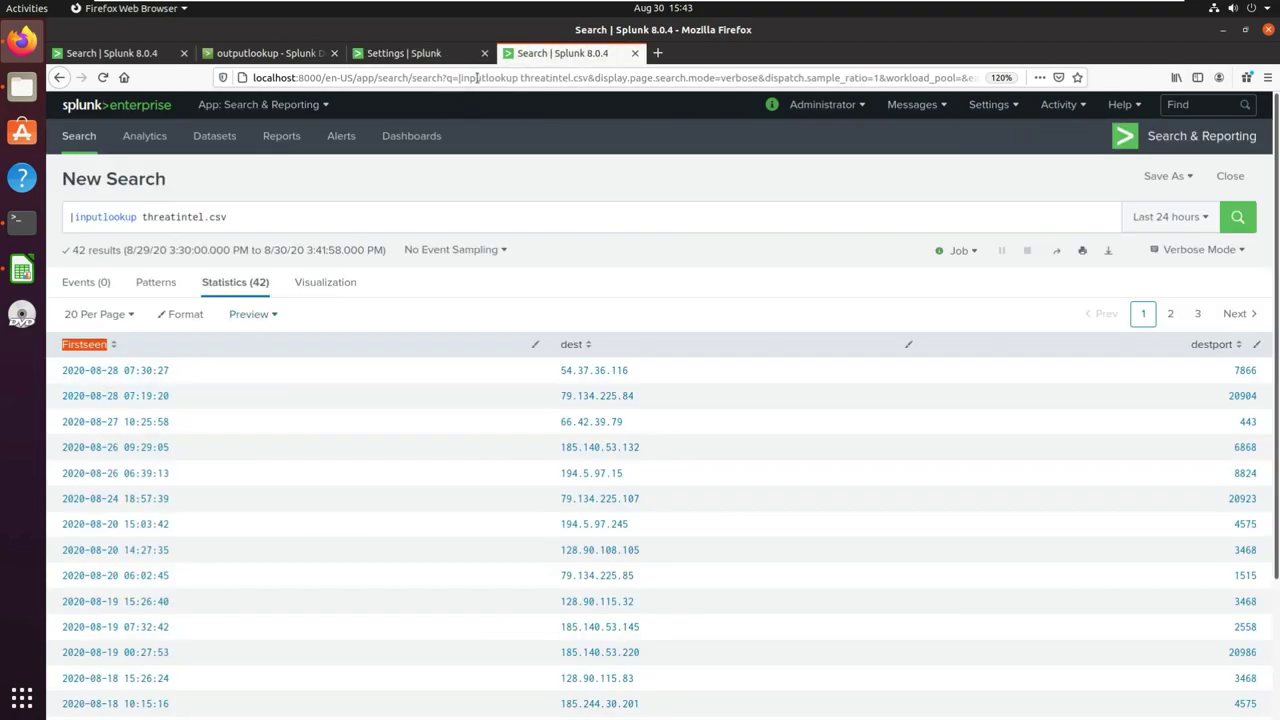
left_click(425, 53)
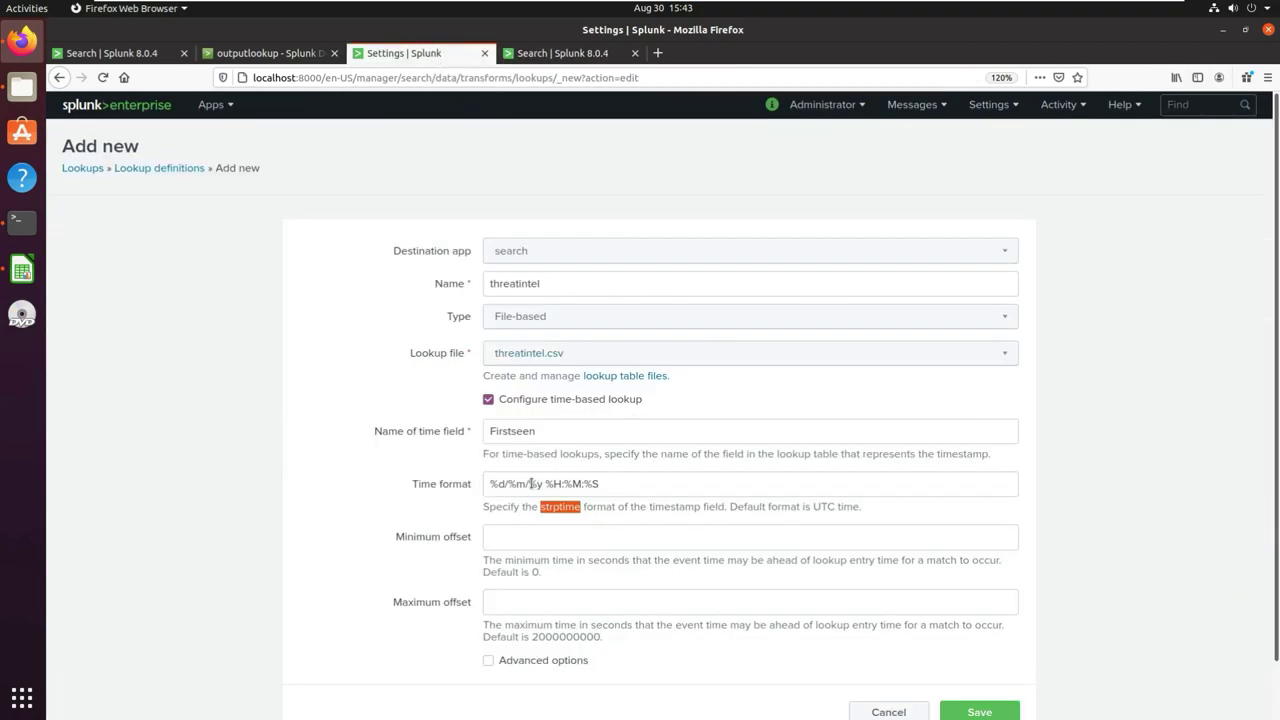
left_click_drag(528, 484, 544, 484)
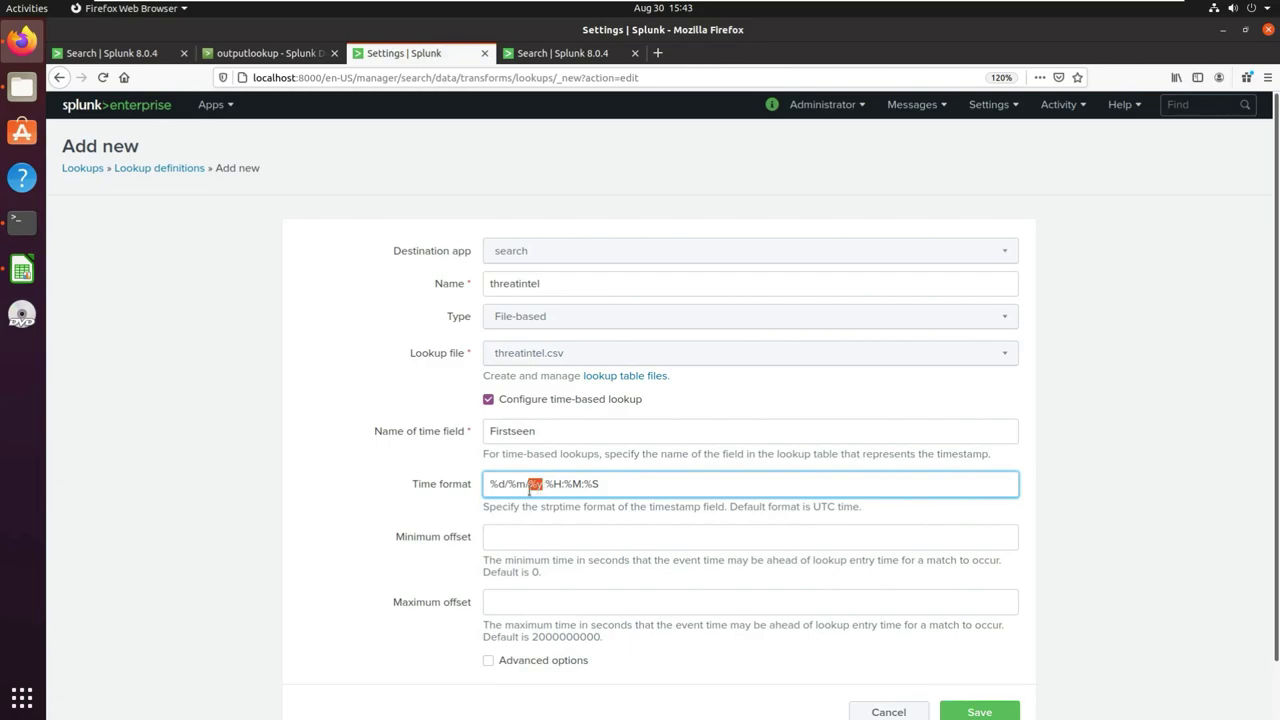
key("ctrl+x")
left_click(490, 484)
key("ctrl+v")
type("-")
left_click(517, 484)
key("BackSpace")
type("m-")
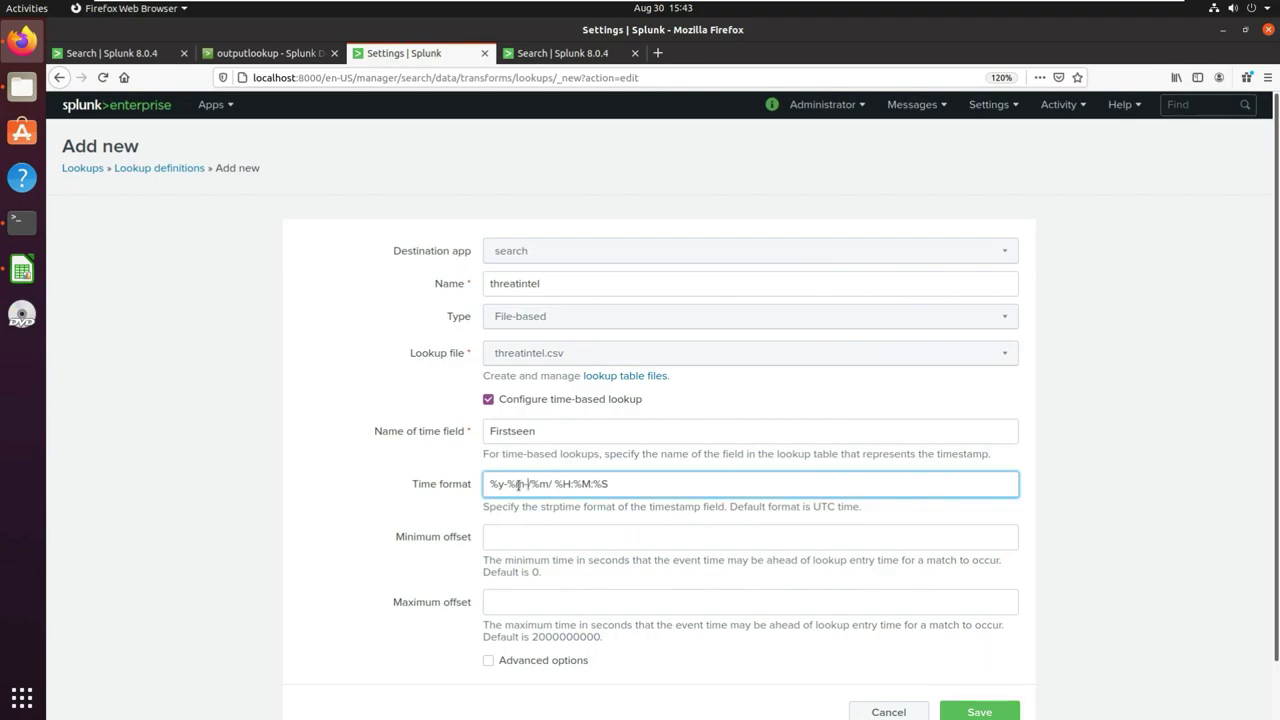
key("Delete")
key("Right")
key("Right")
key("Delete")
key("BackSpace")
type("d")
left_click(560, 55)
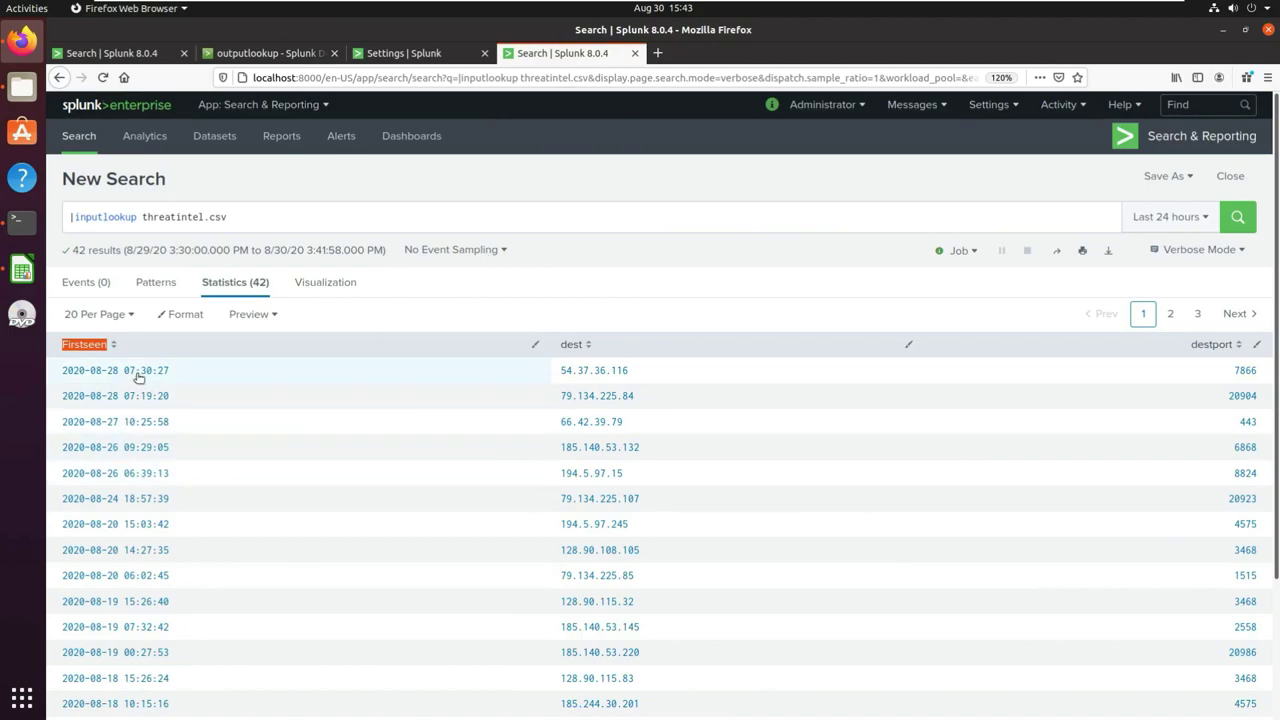
left_click(246, 56)
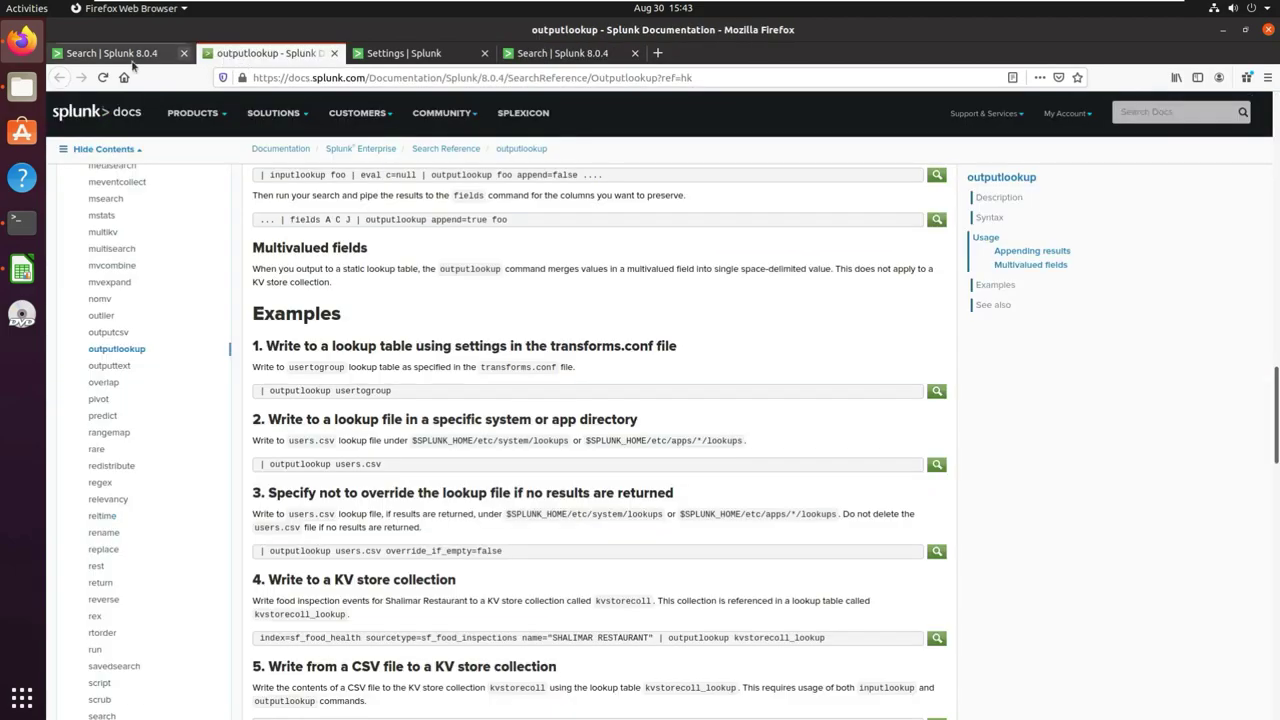
left_click(132, 58)
left_click(450, 58)
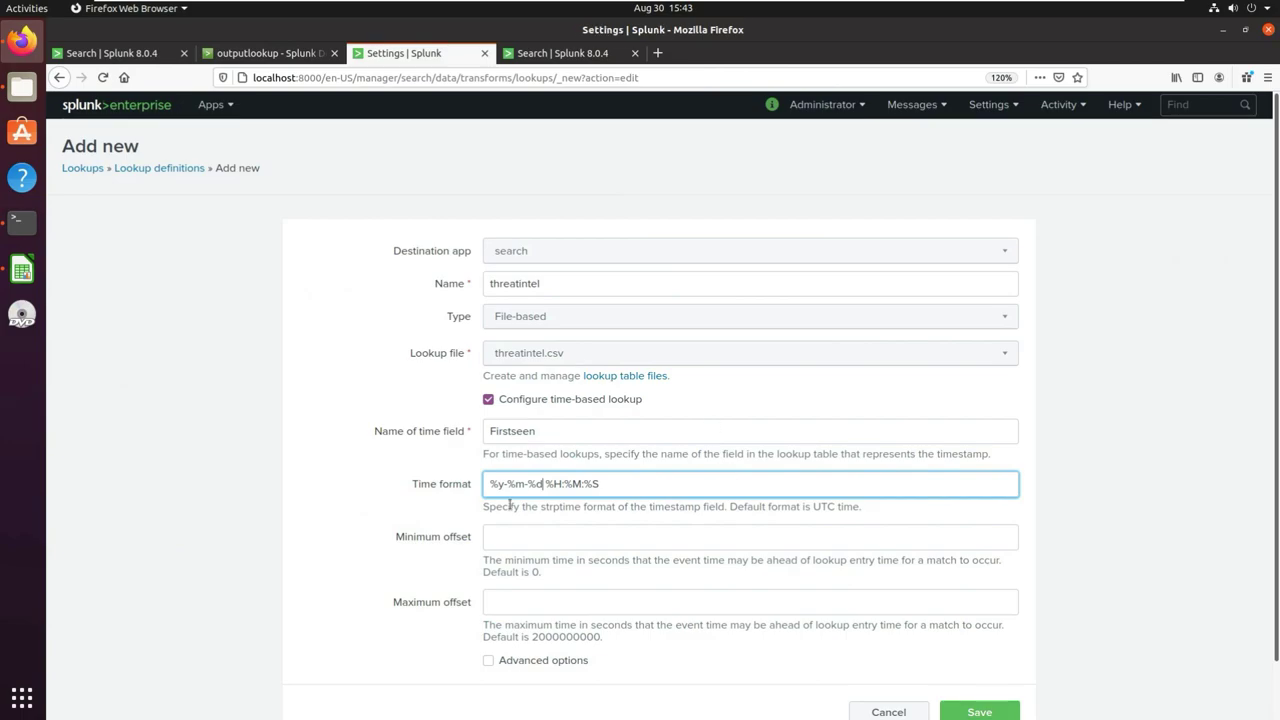
Set the maximum offset of the threatintel lookup definition to 2592000 seconds, leaving the minimum offset blank
left_click(535, 542)
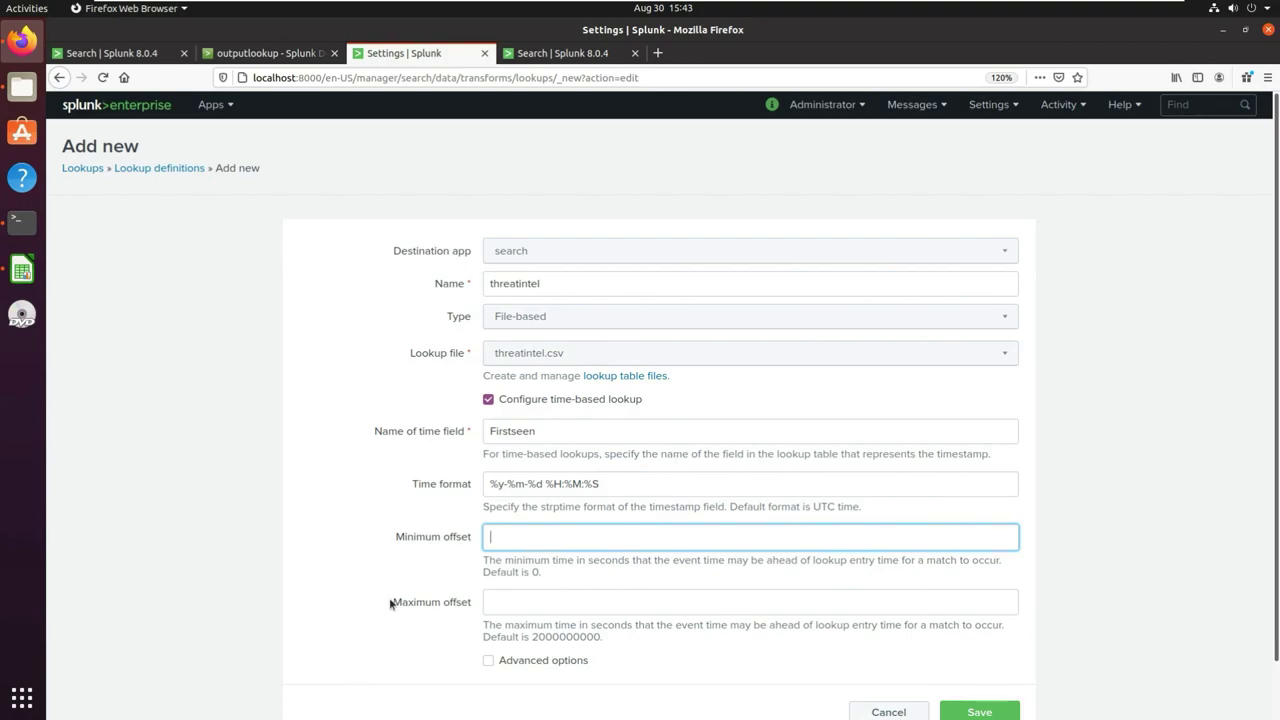
left_click_drag(391, 603, 469, 601)
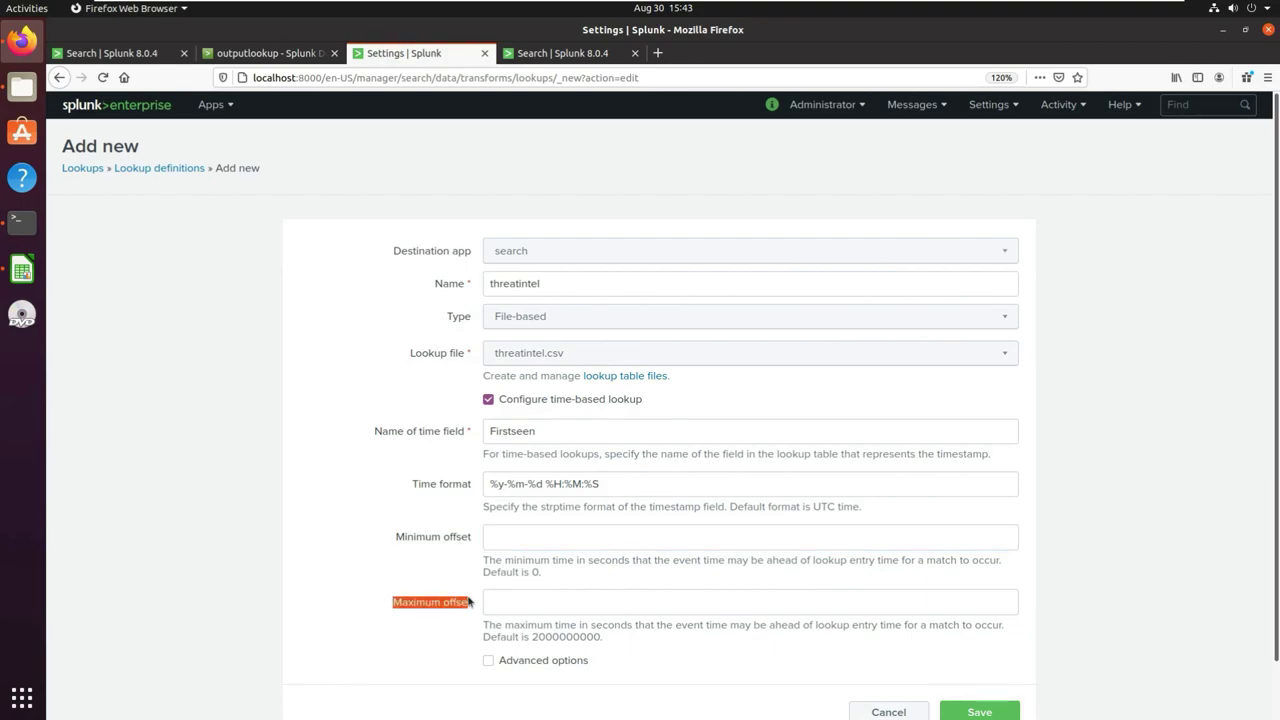
left_click_drag(394, 538, 482, 543)
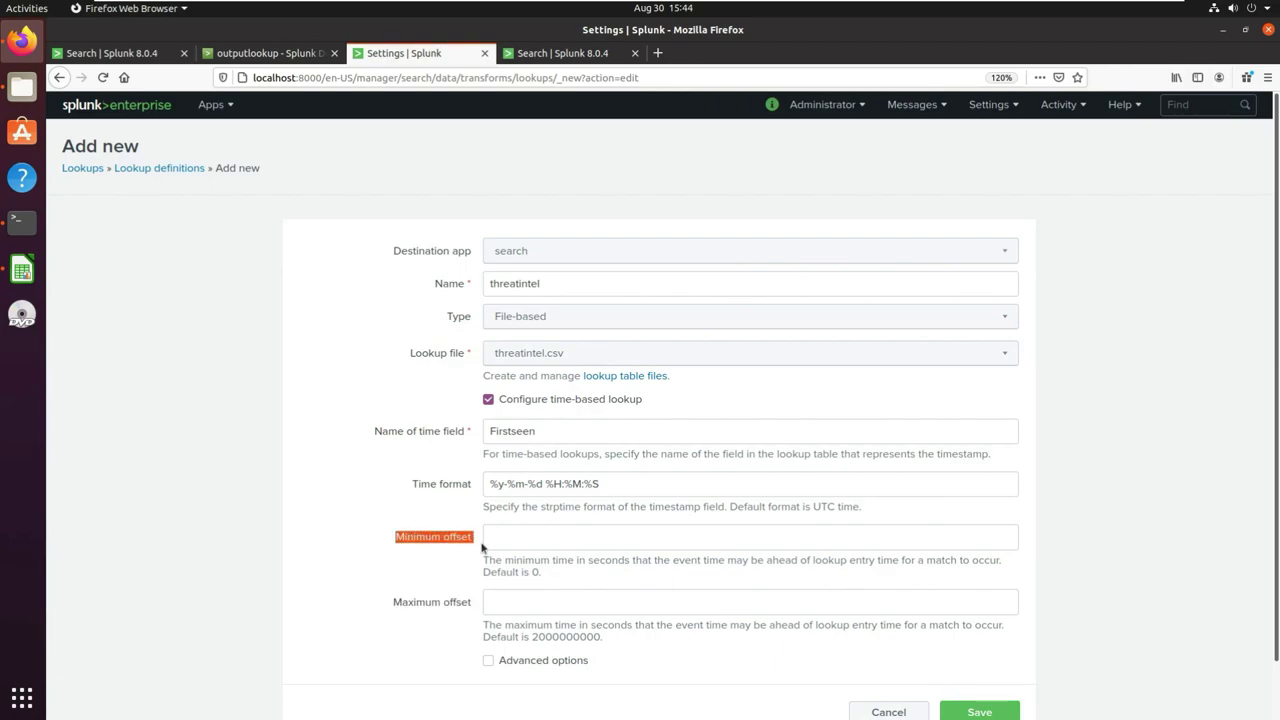
left_click(562, 605)
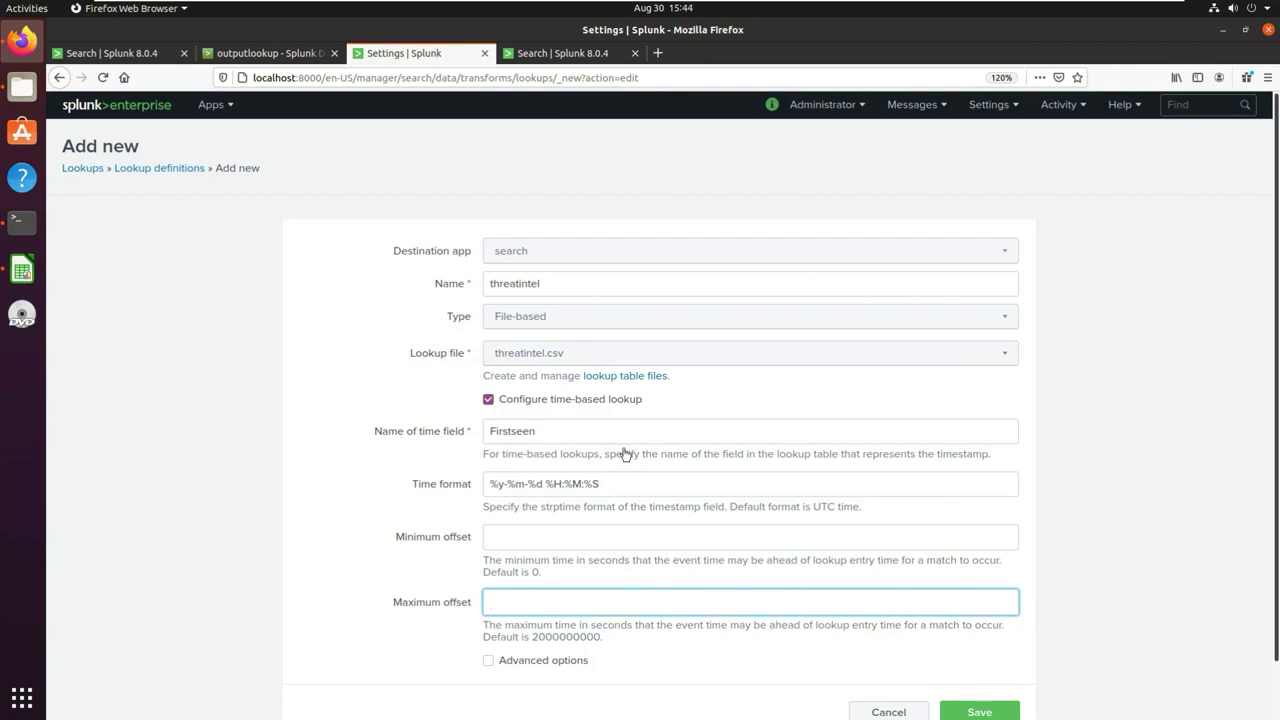
key("ctrl+v")
left_click(503, 605)
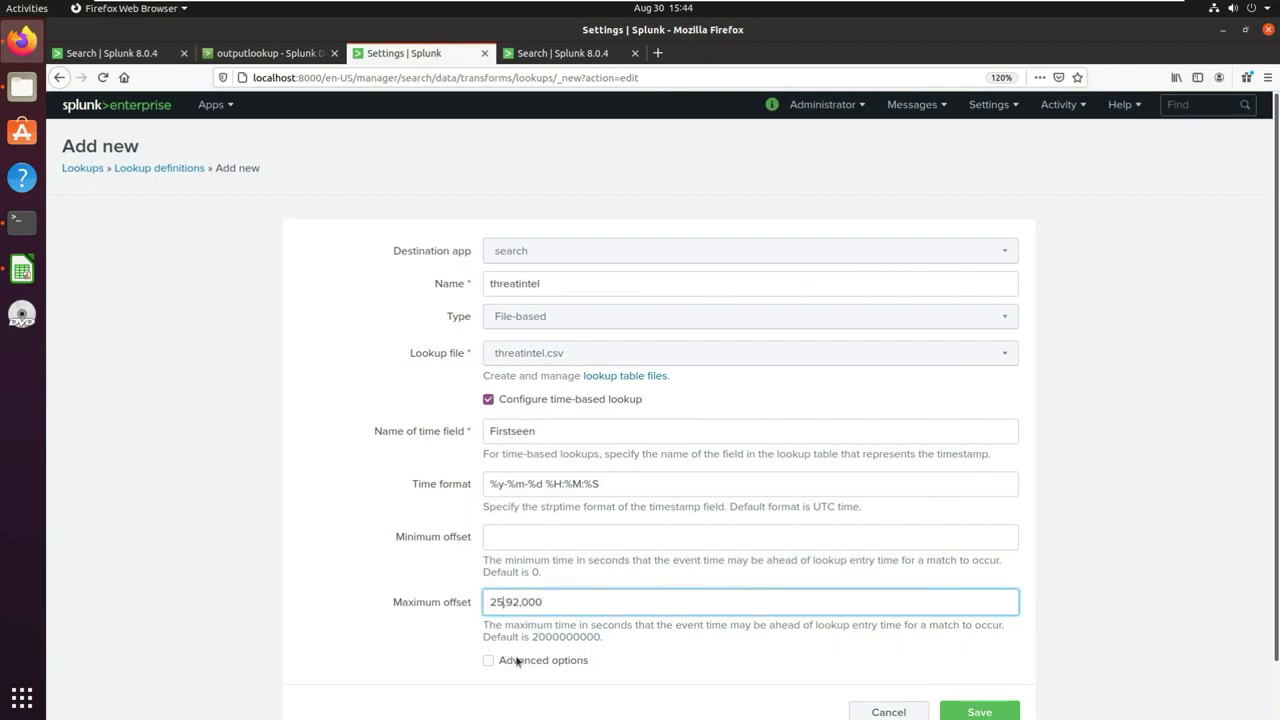
key("BackSpace")
key("Right")
key("Right")
key("Delete")
left_click(658, 644)
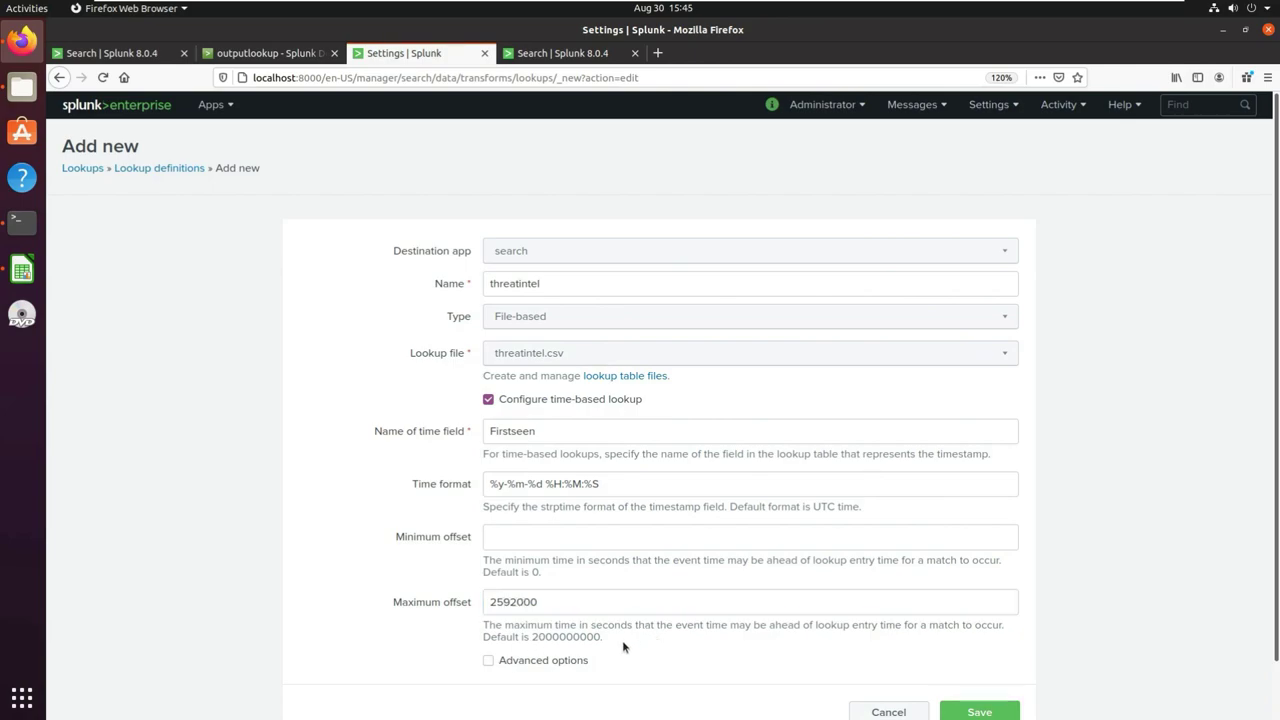
scroll(630, 610, "down", 1)
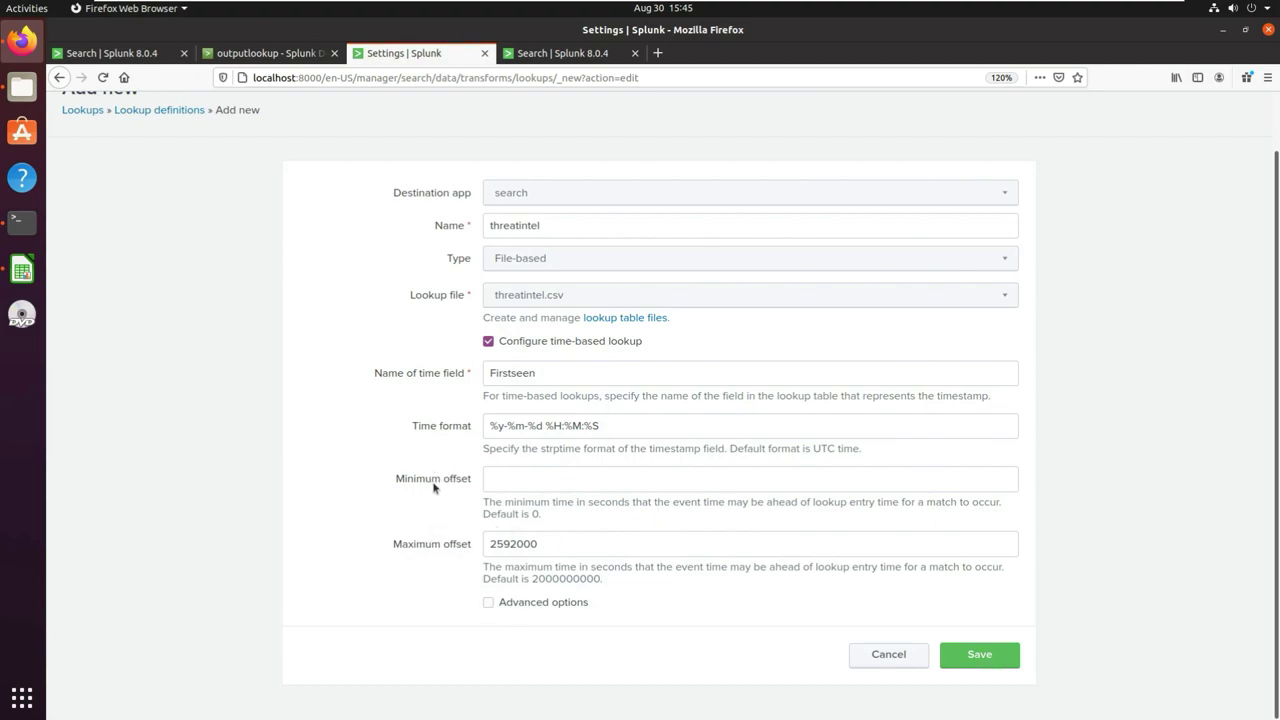
left_click(551, 481)
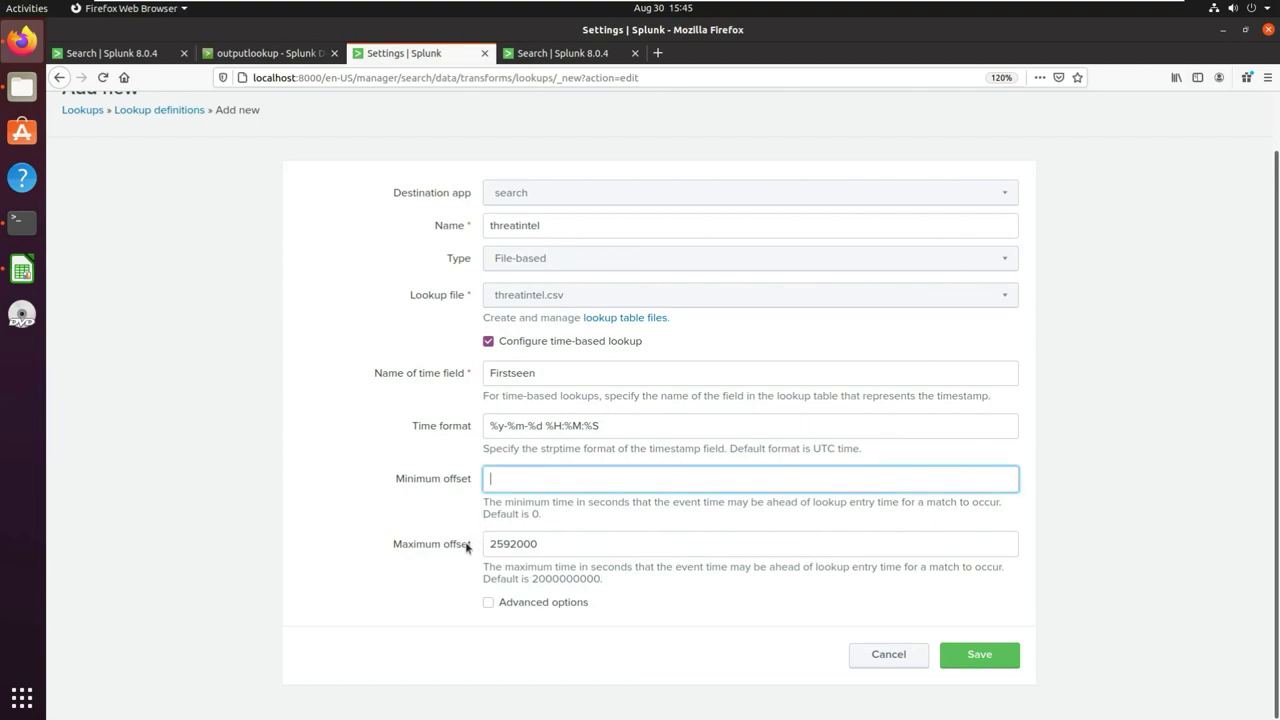
left_click_drag(549, 543, 482, 543)
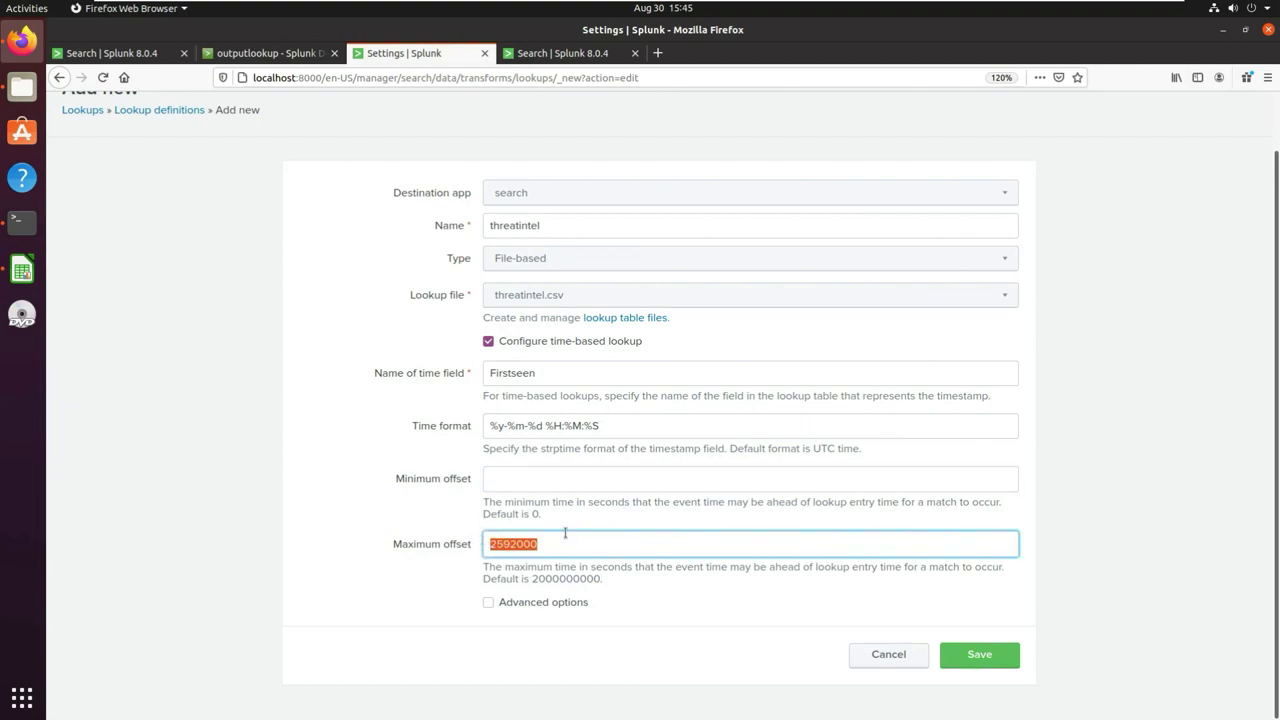
Enable the lookup definition's advanced options and set minimum matches to 5 and maximum matches to 10
left_click(488, 603)
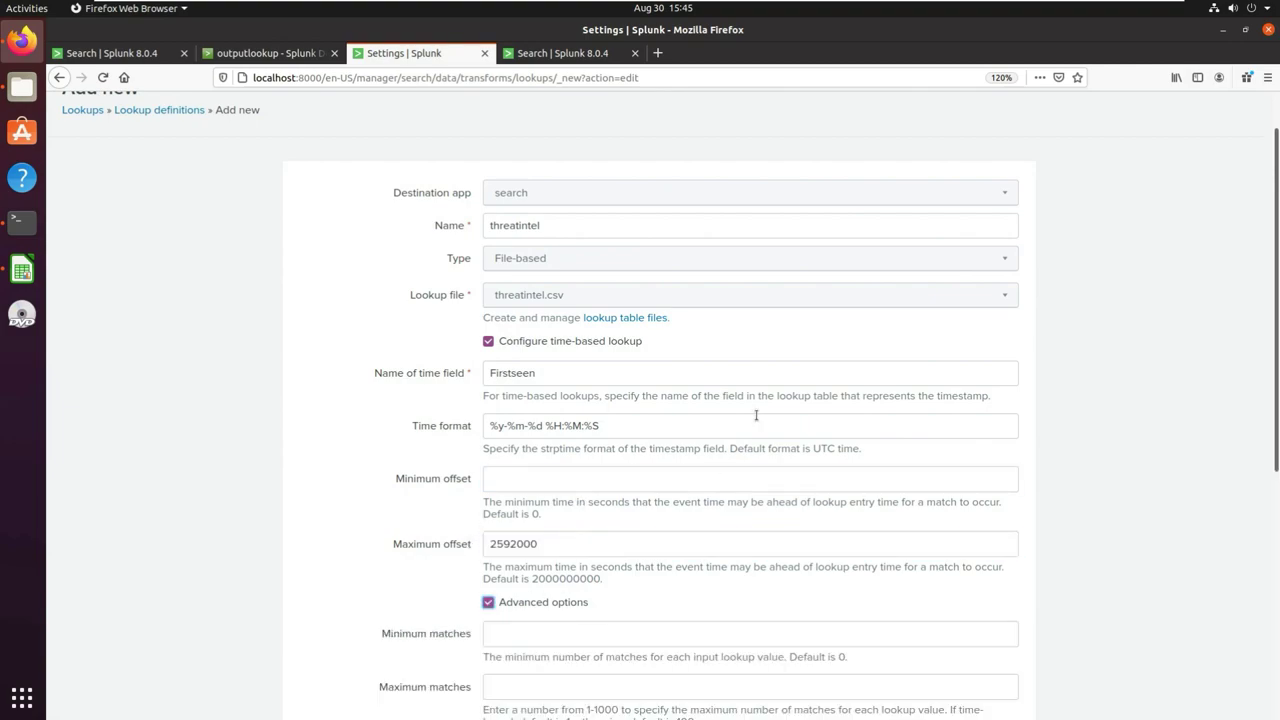
scroll(726, 419, "down", 4)
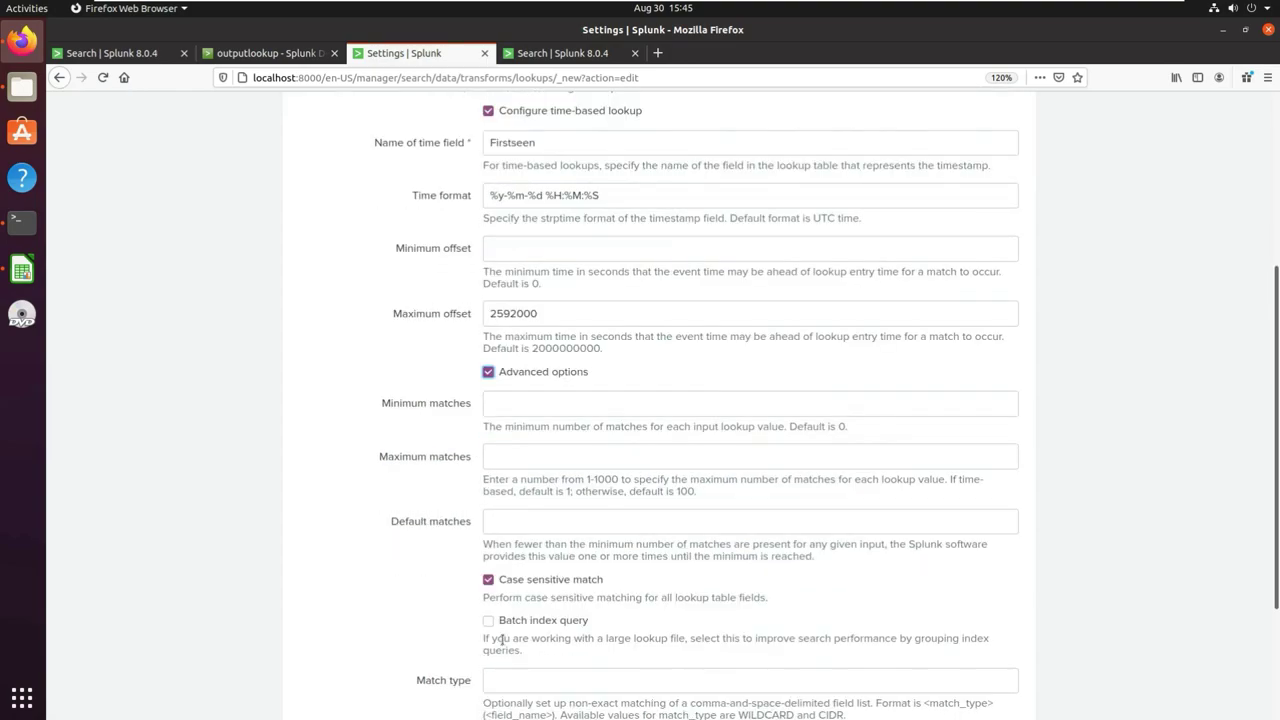
left_click(545, 404)
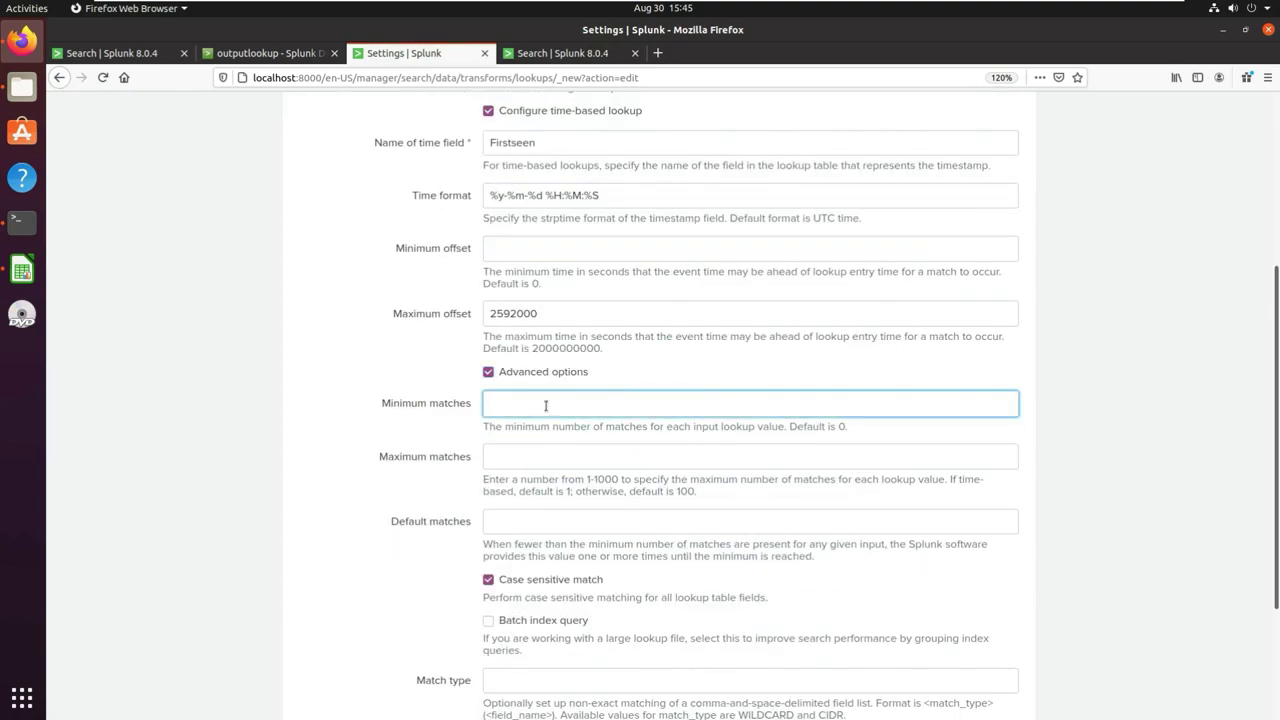
left_click(443, 443)
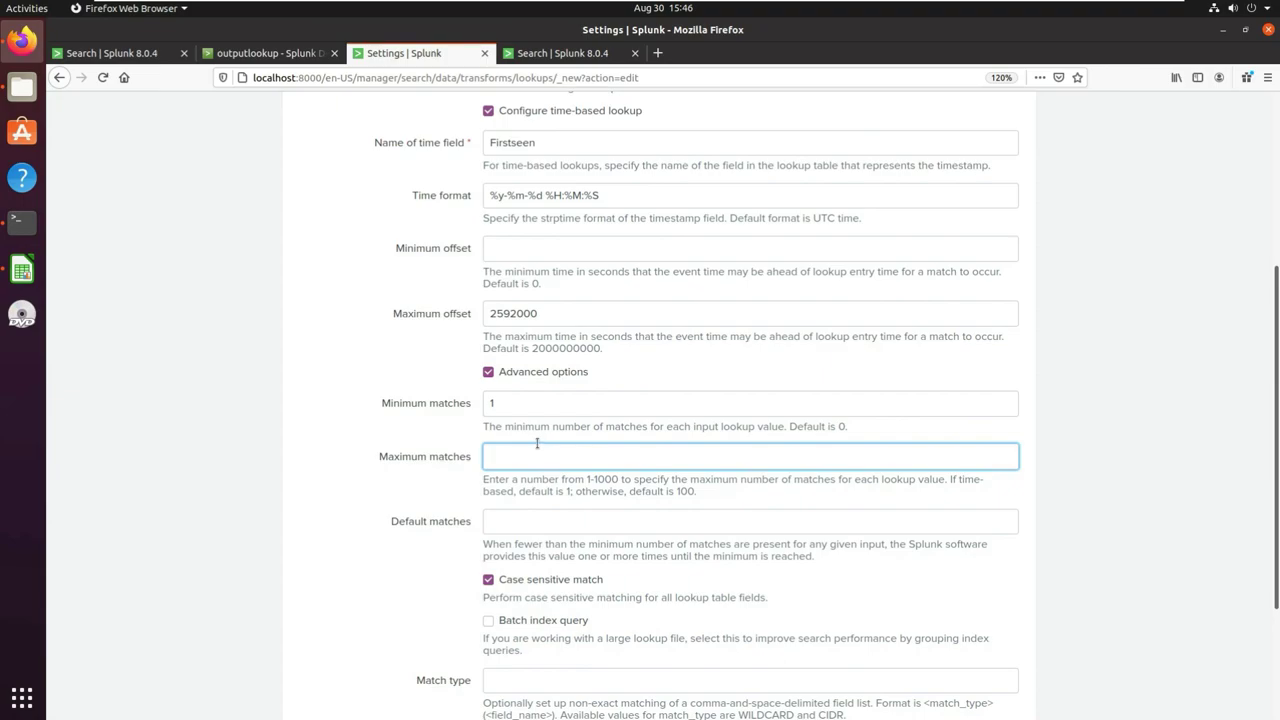
left_click_drag(503, 400, 483, 401)
type("5")
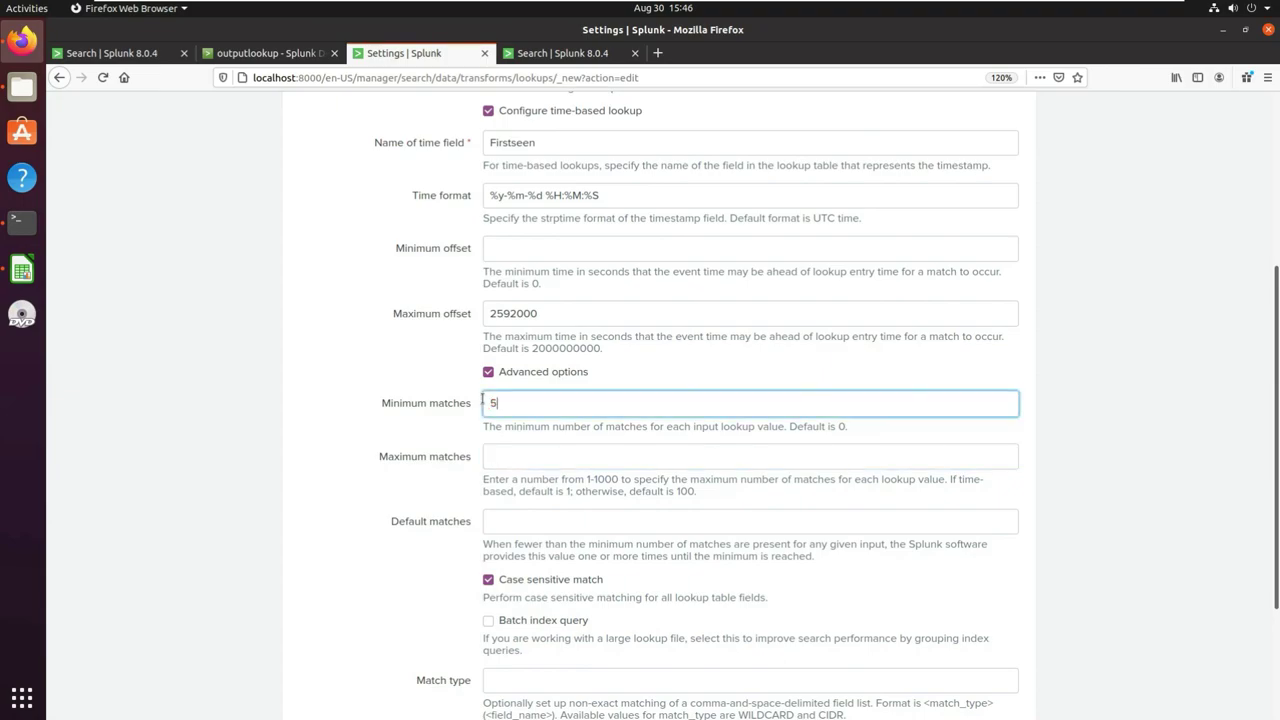
left_click(515, 456)
type("10")
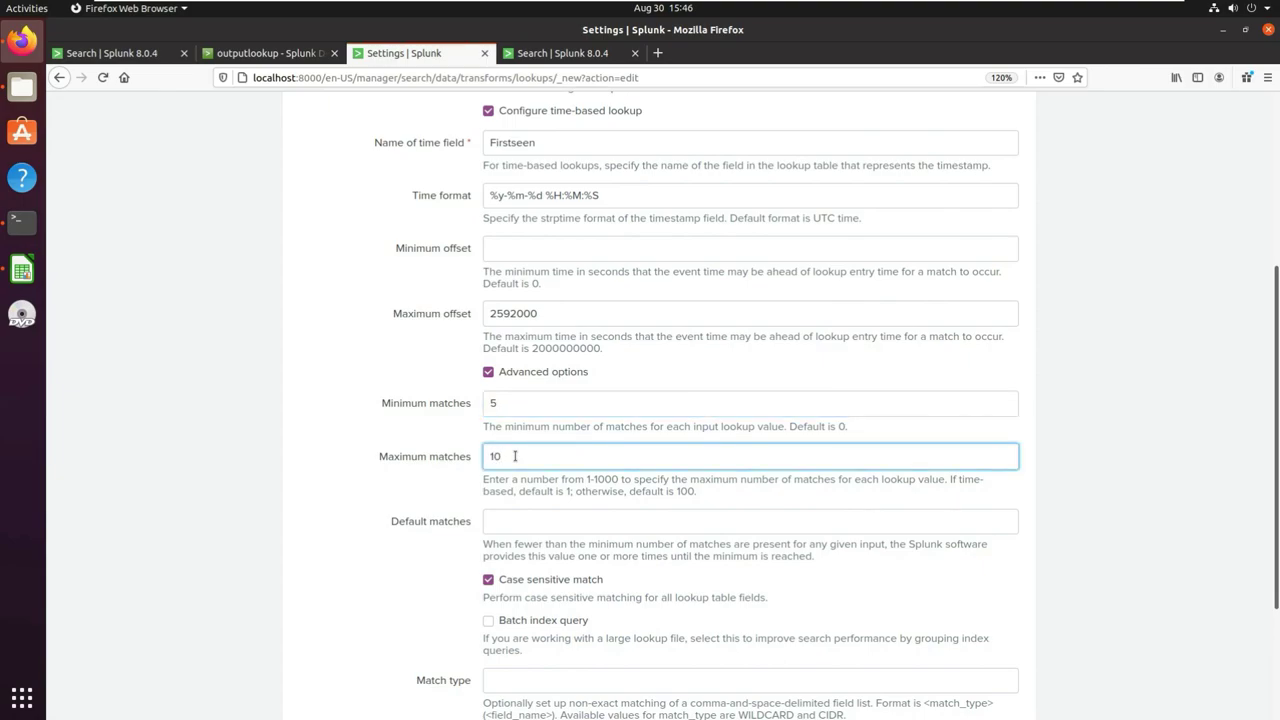
left_click(548, 438)
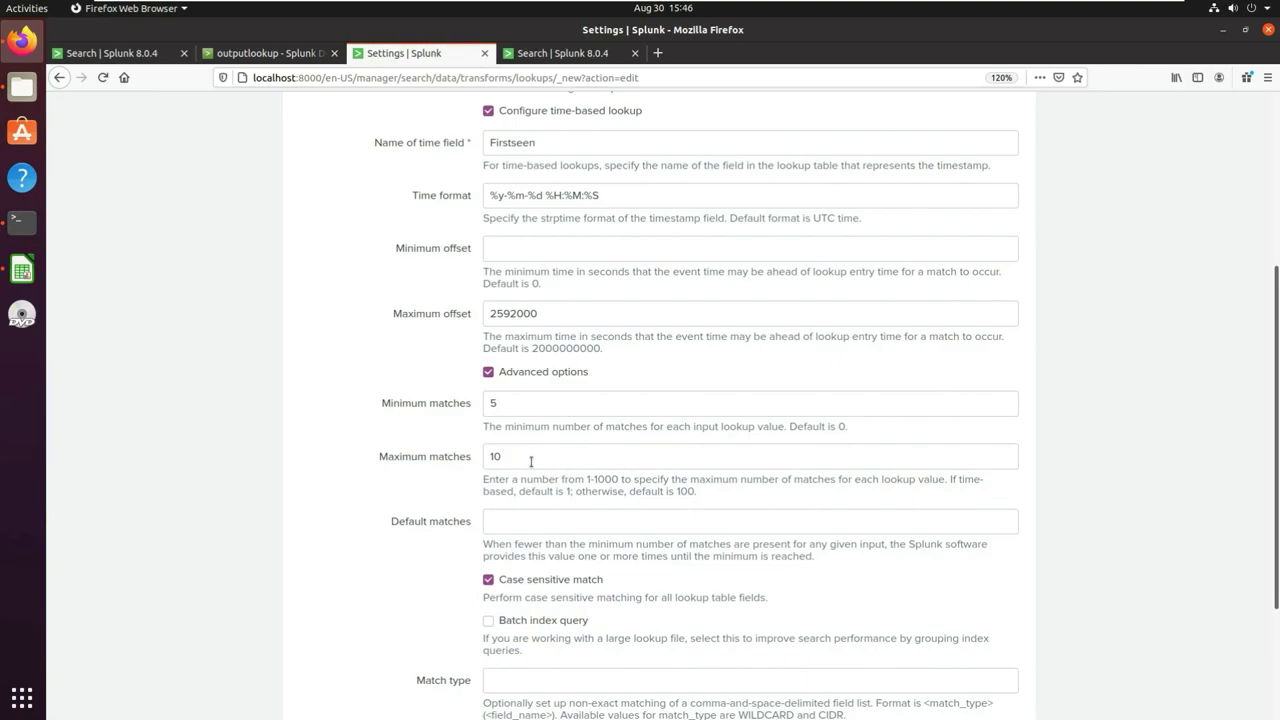
Turn off case sensitive matching and disable the lookup definition's advanced options again
left_click(517, 521)
scroll(563, 557, "down", 1)
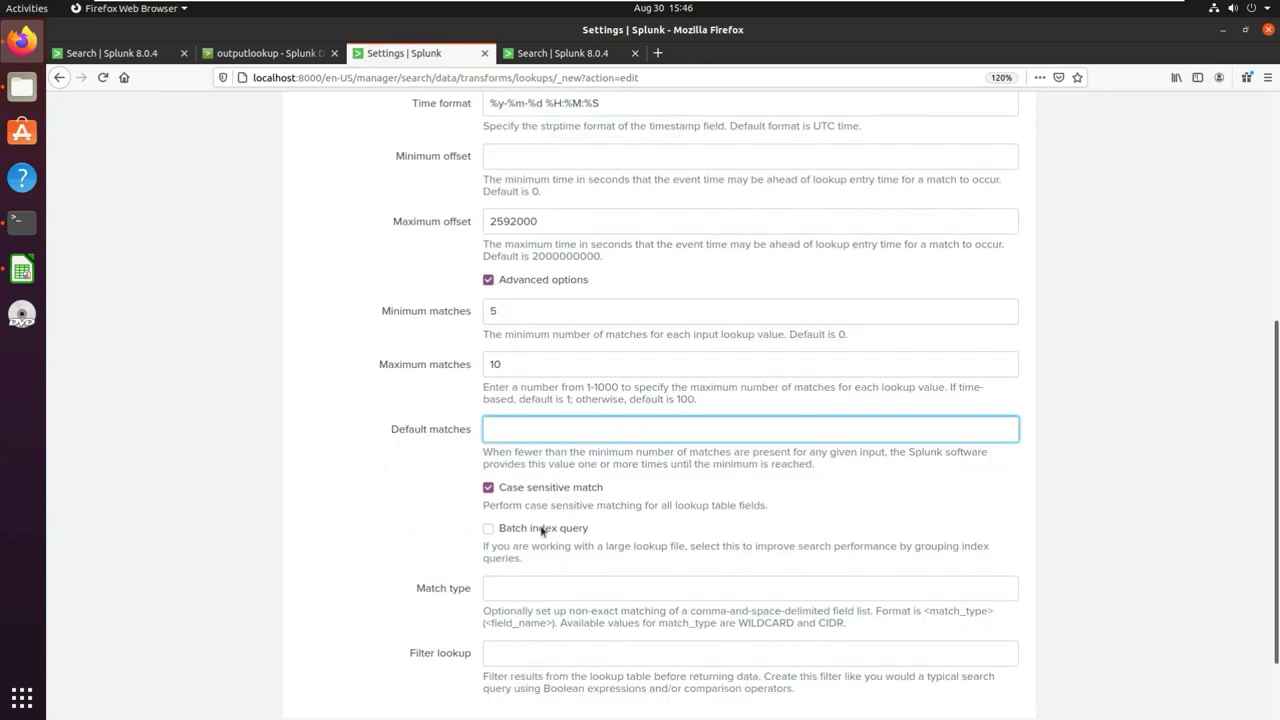
left_click(489, 488)
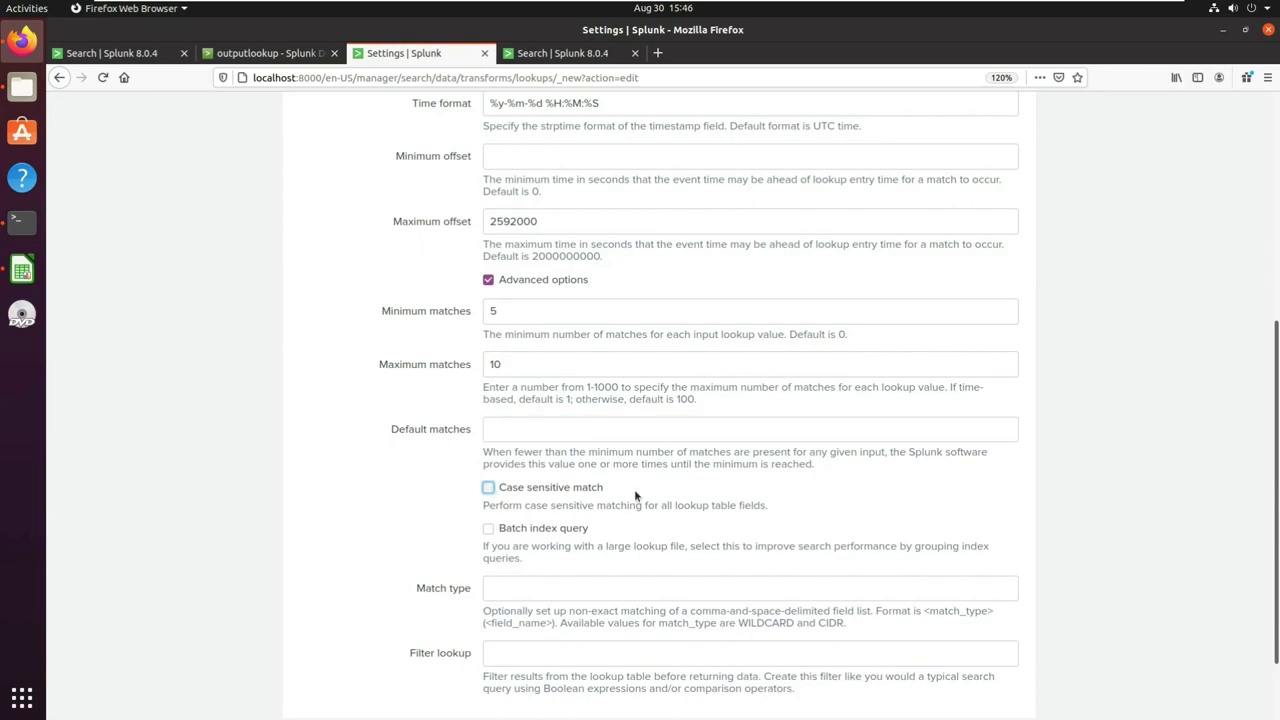
scroll(566, 491, "down", 1)
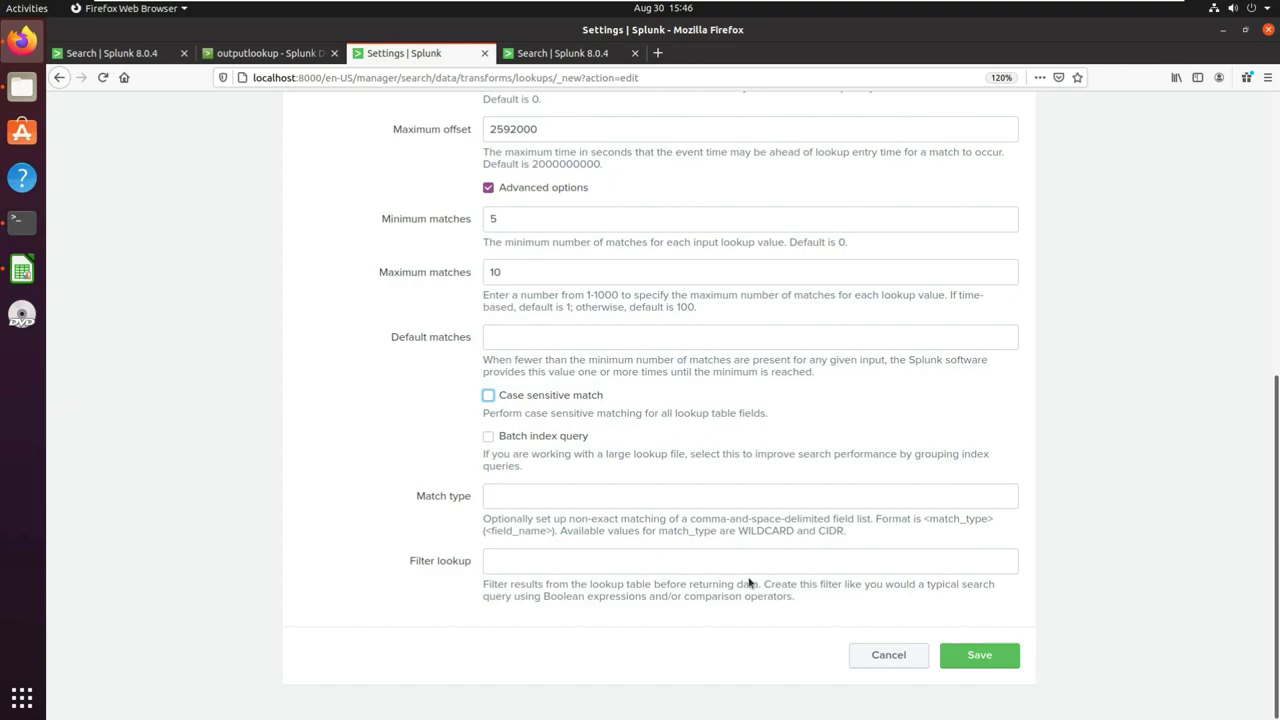
left_click(729, 556)
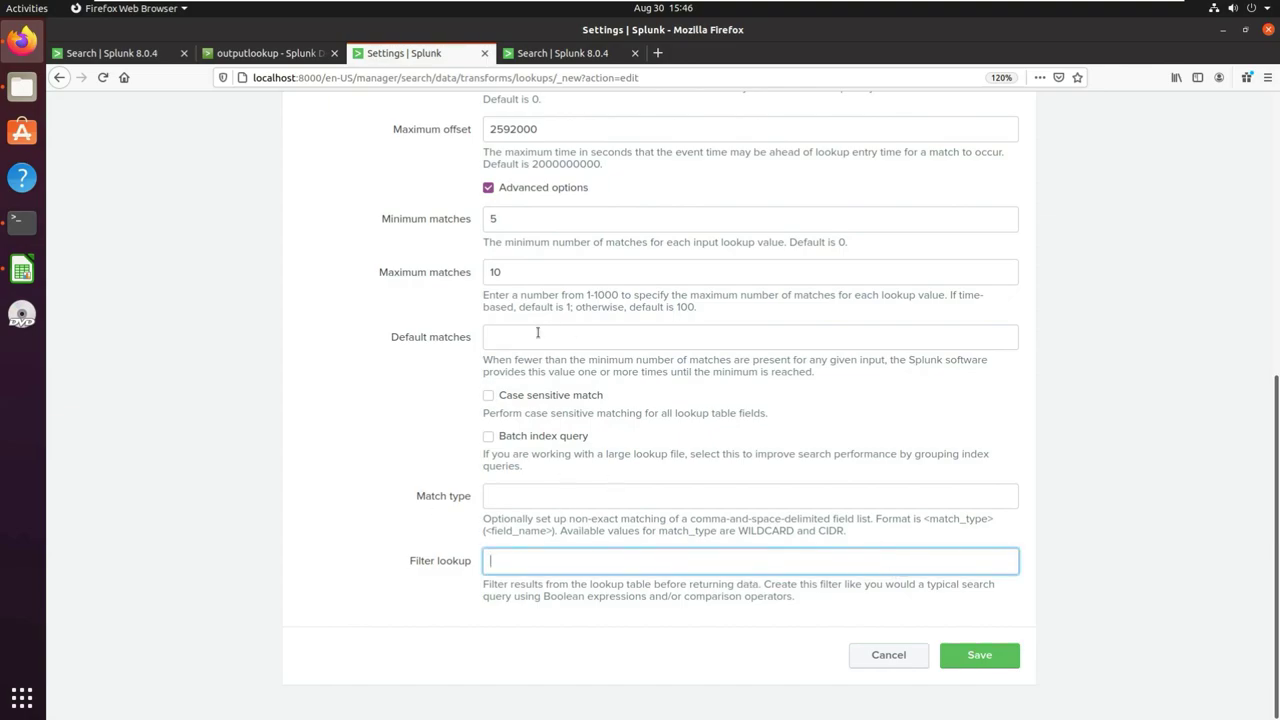
left_click(488, 188)
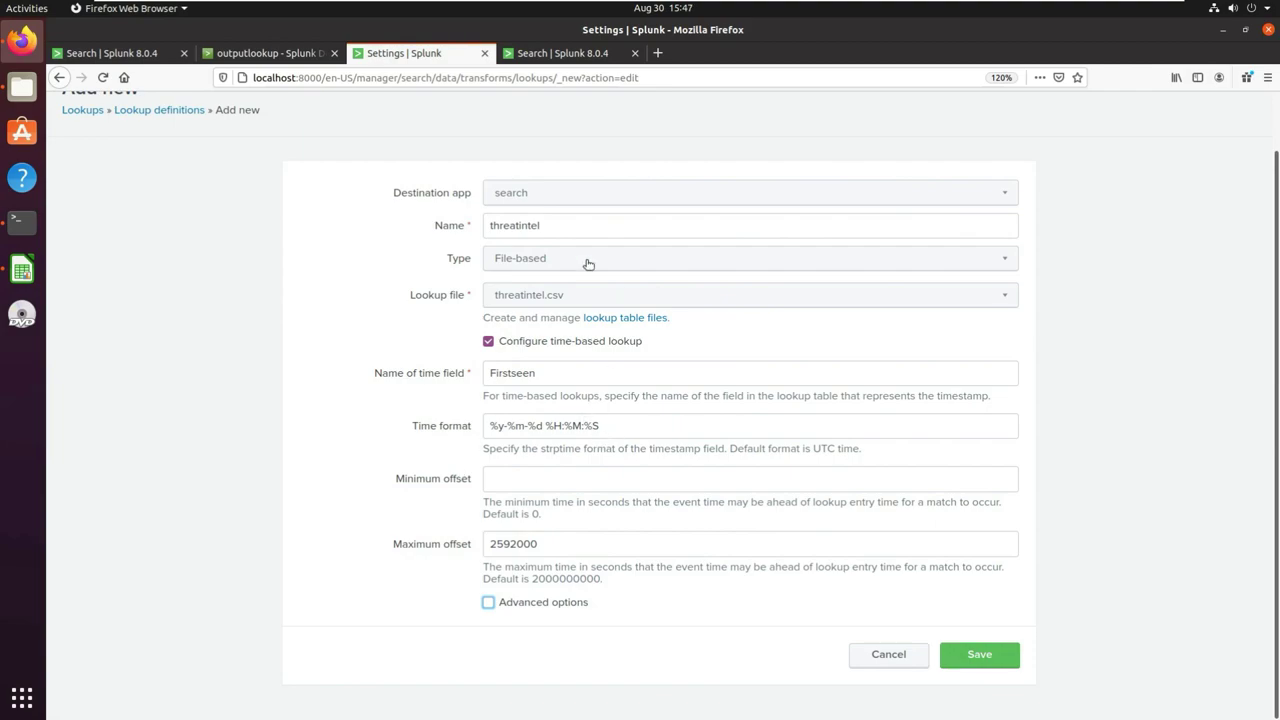
scroll(606, 498, "up", 1)
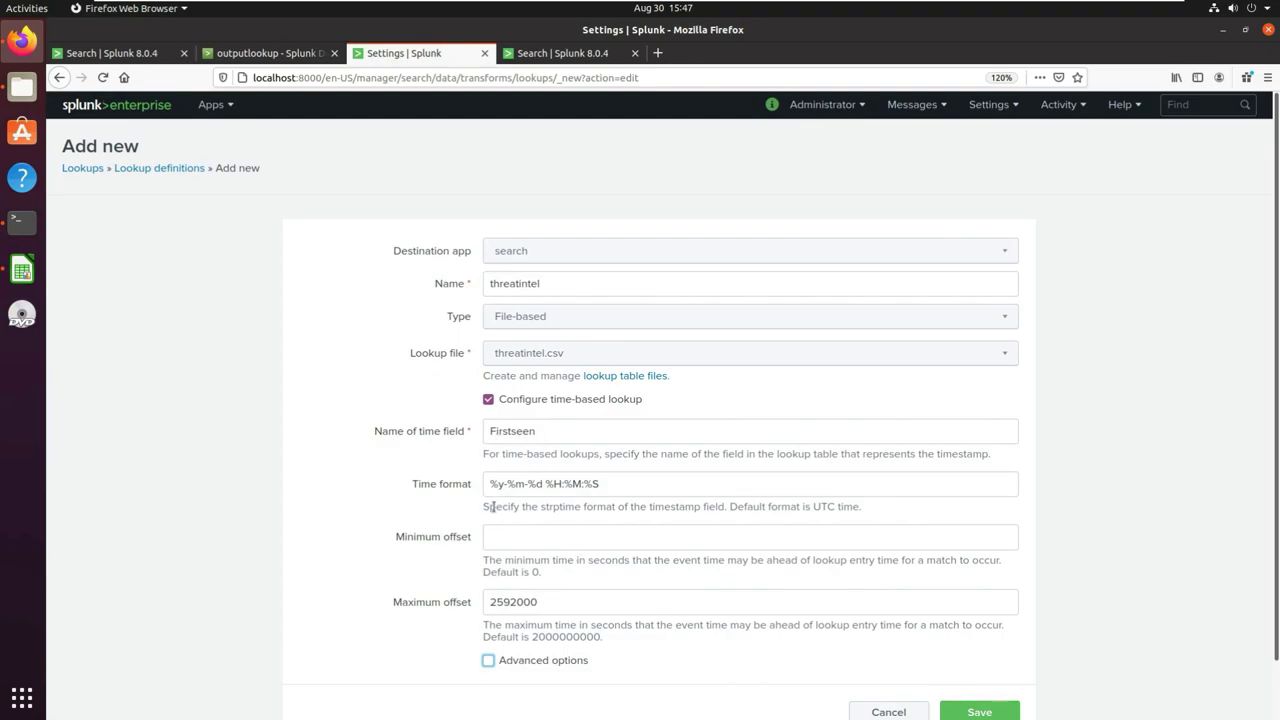
Save the threatintel lookup definition and share it with all apps, granting read access to Everyone and write access to admin
scroll(995, 688, "down", 1)
left_click(980, 654)
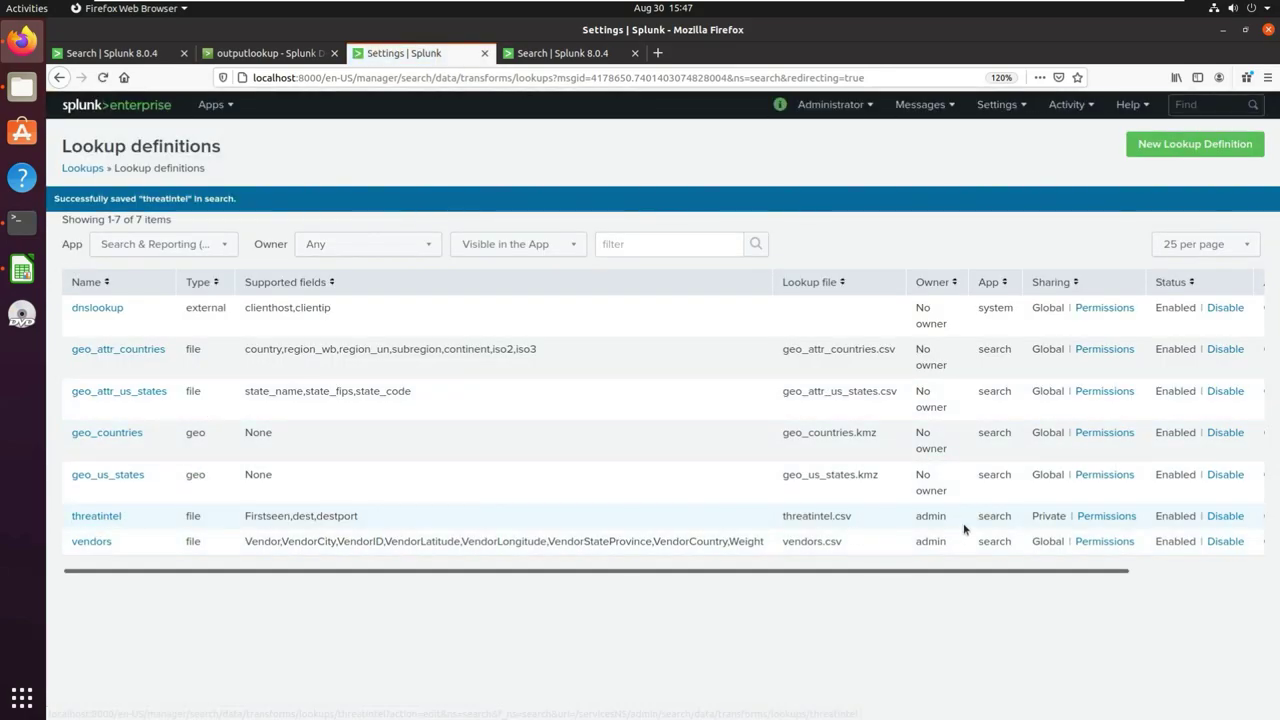
left_click(1108, 516)
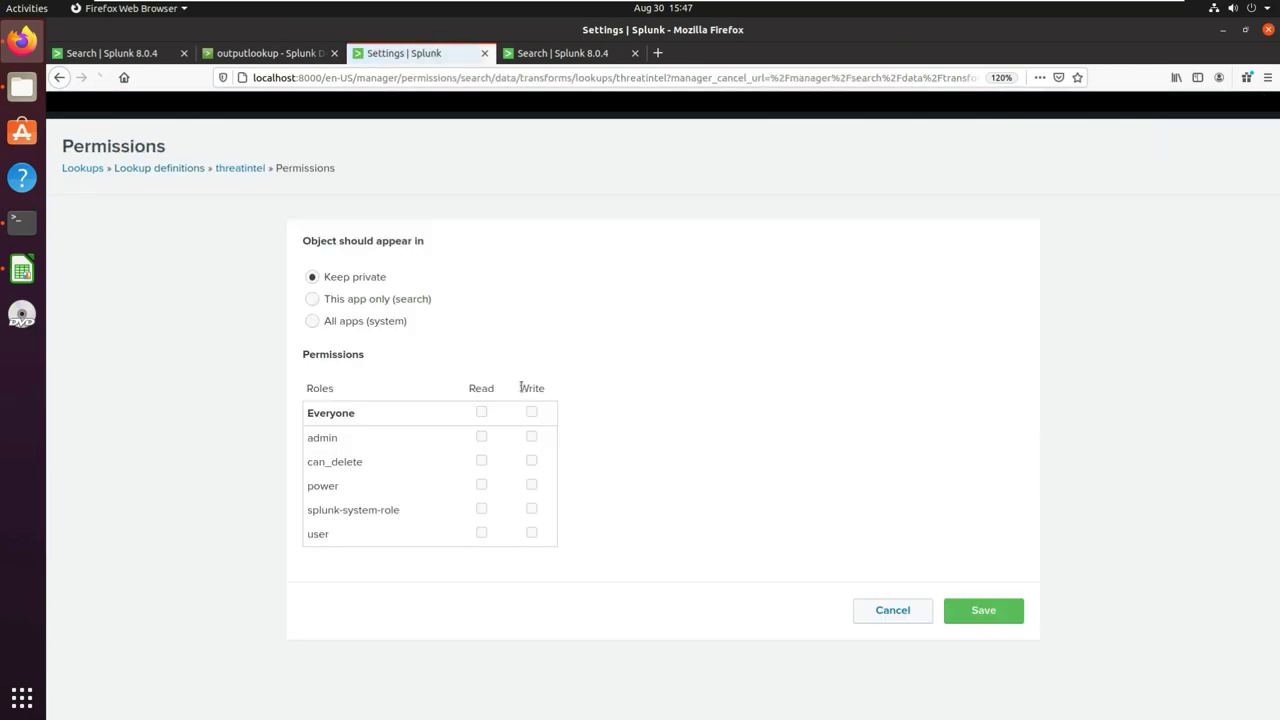
left_click(345, 322)
left_click(481, 412)
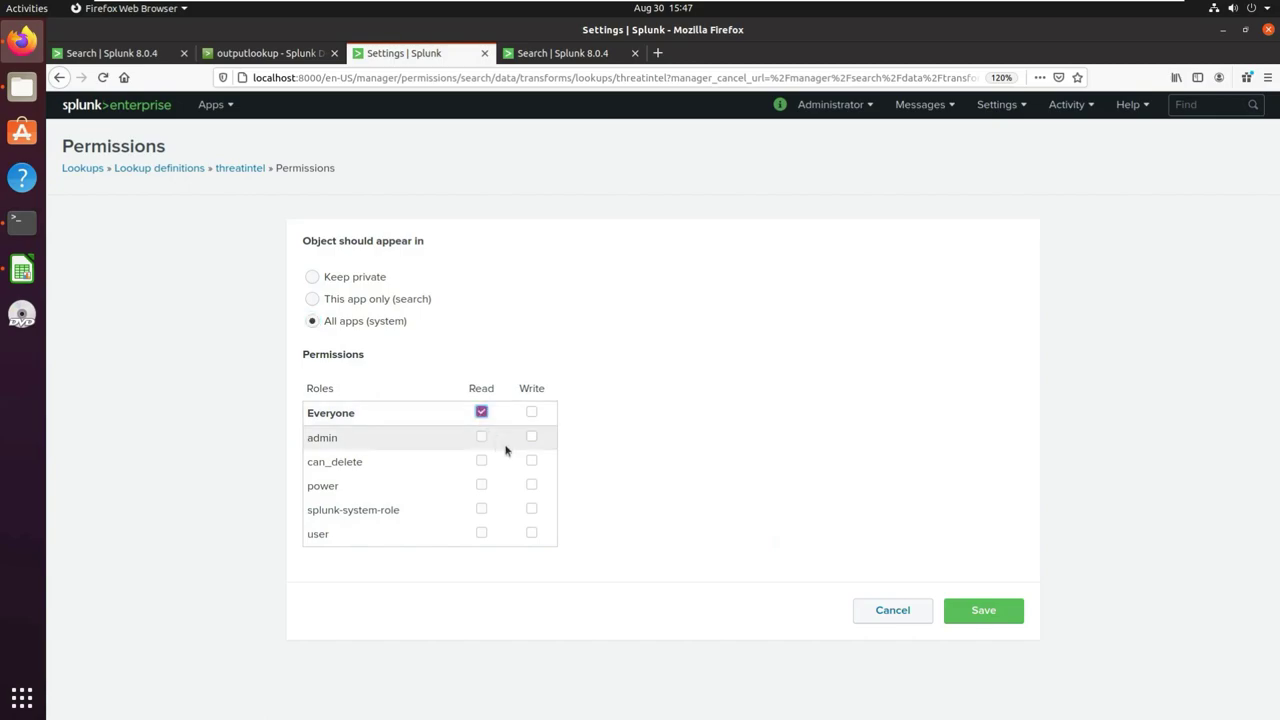
left_click(531, 437)
left_click(985, 610)
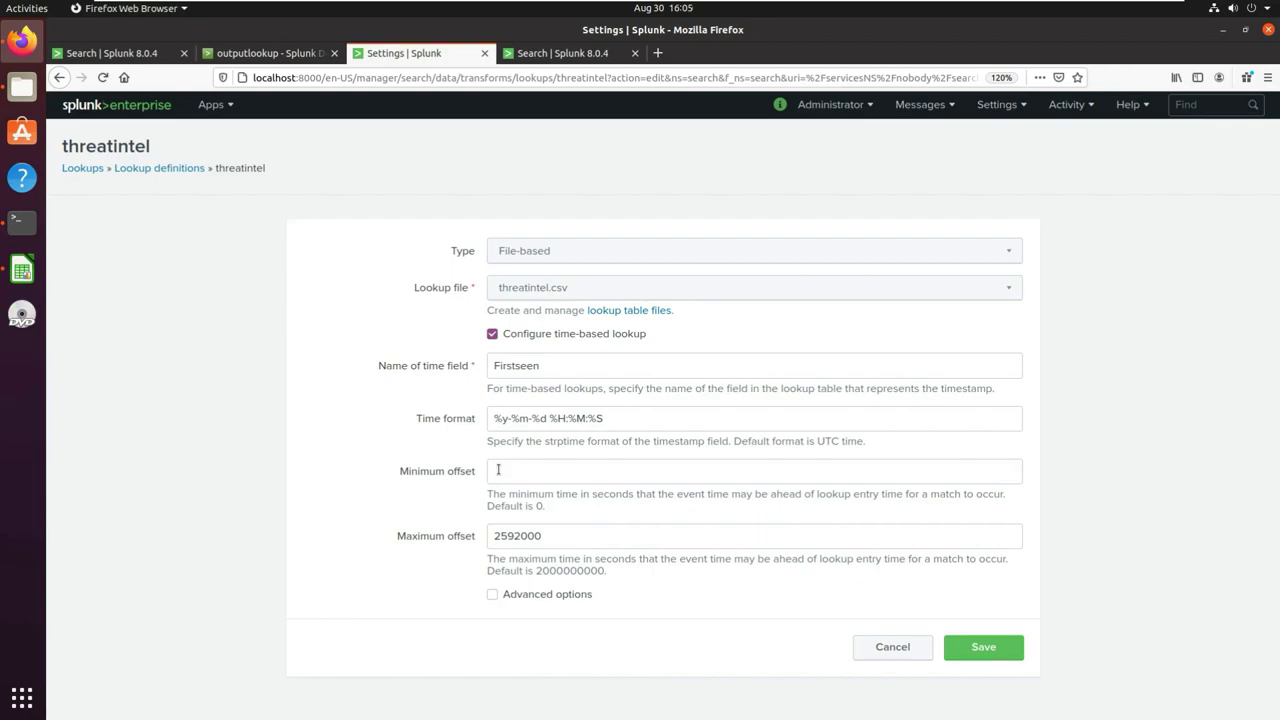
Examine the source addresses and event times in the bluecoat search results, focusing on 45.0.0.83 and 45.0.0.98
left_click(118, 57)
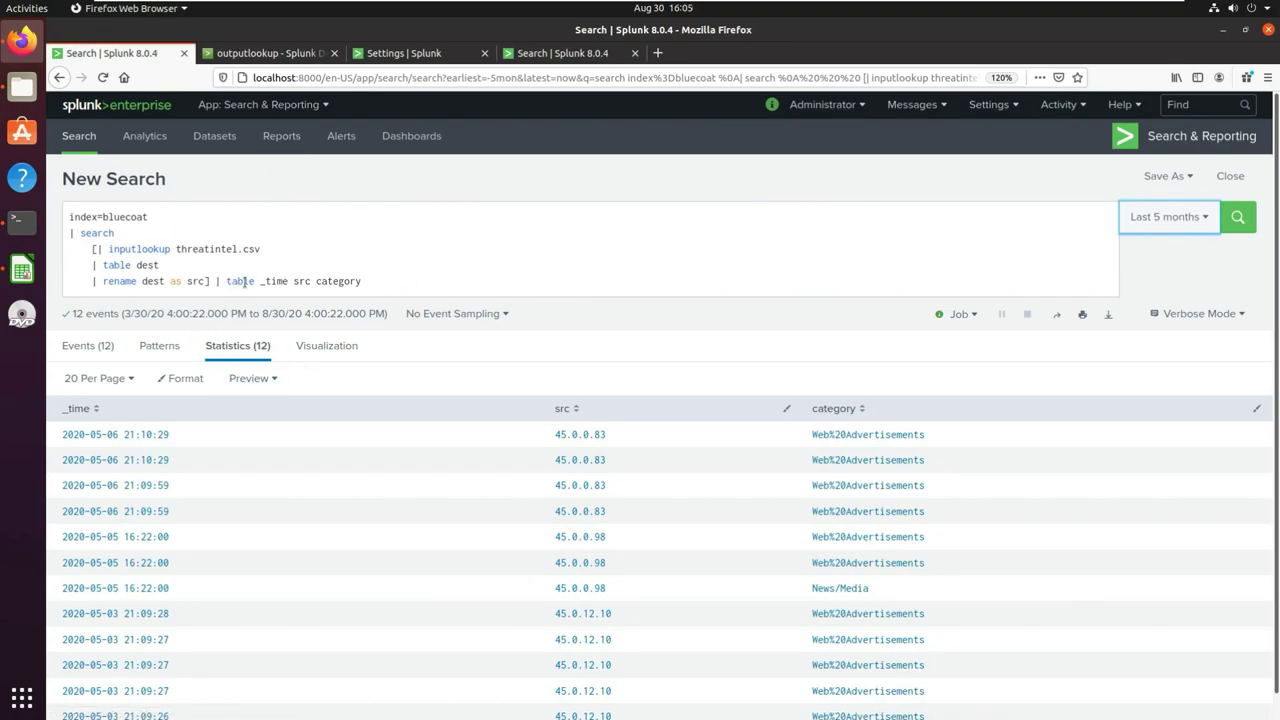
left_click(221, 281)
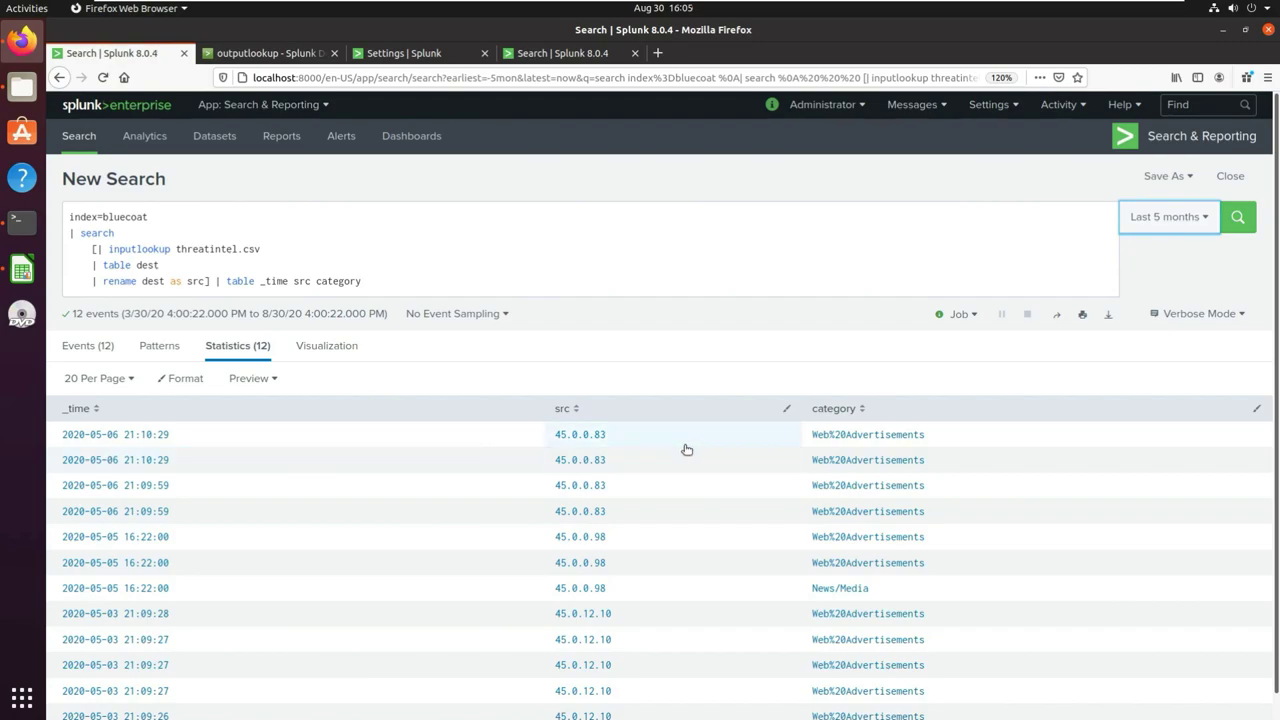
left_click_drag(634, 440, 551, 434)
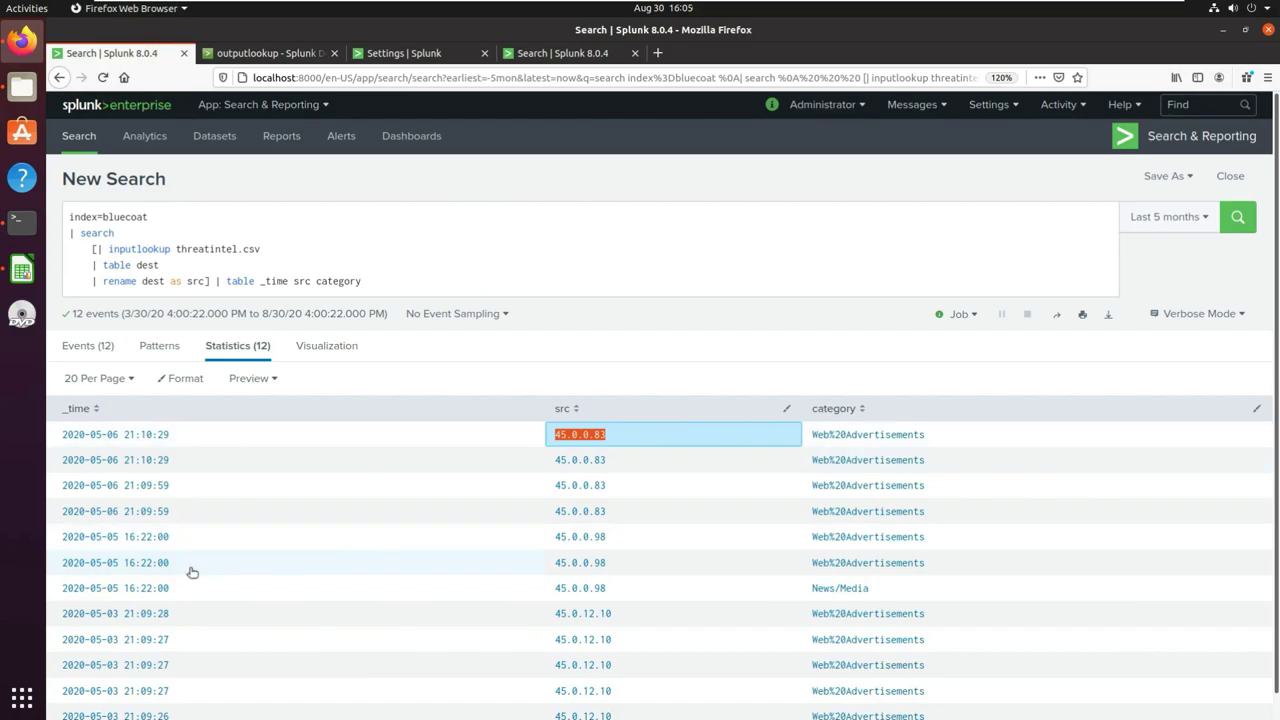
scroll(193, 578, "down", 1)
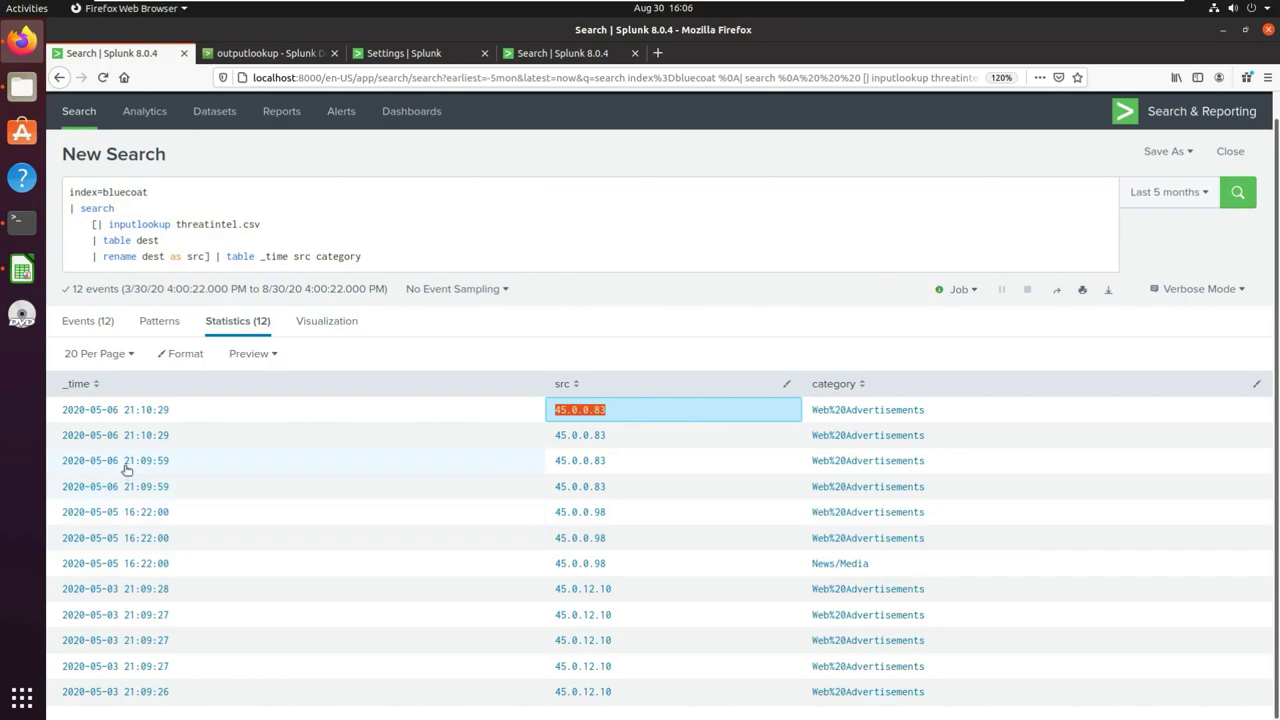
left_click_drag(123, 410, 170, 410)
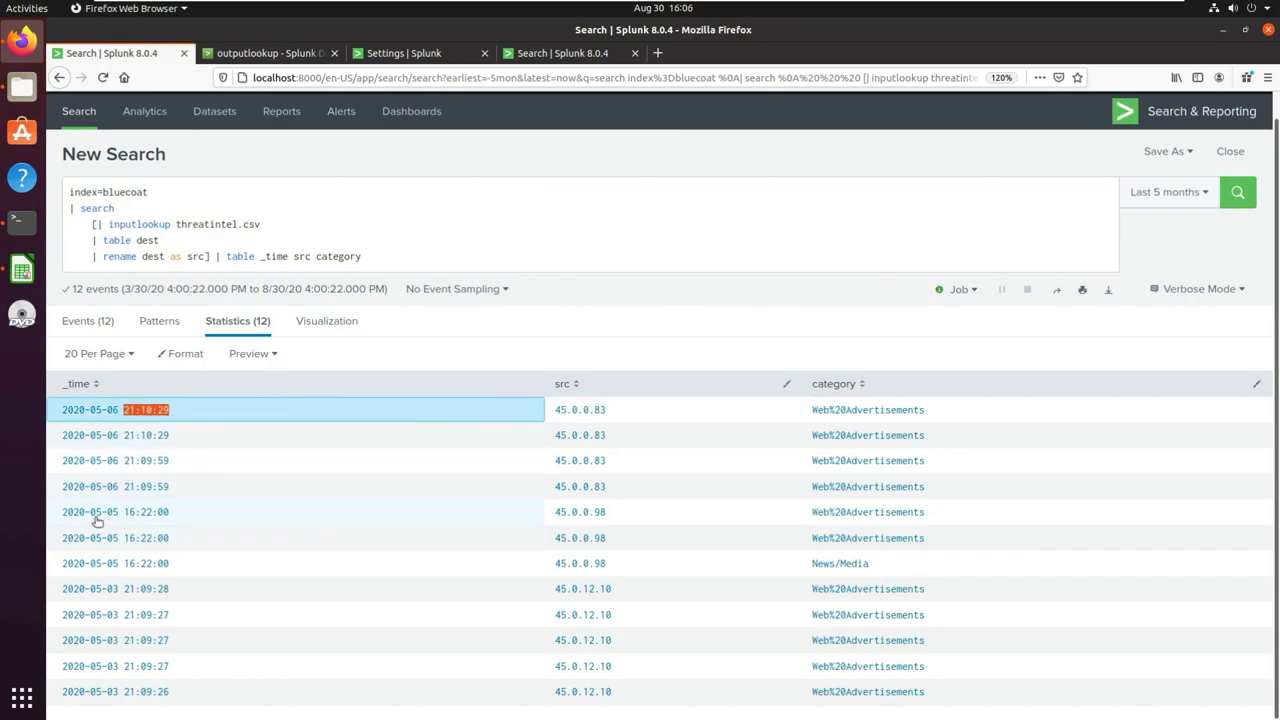
left_click_drag(120, 512, 170, 512)
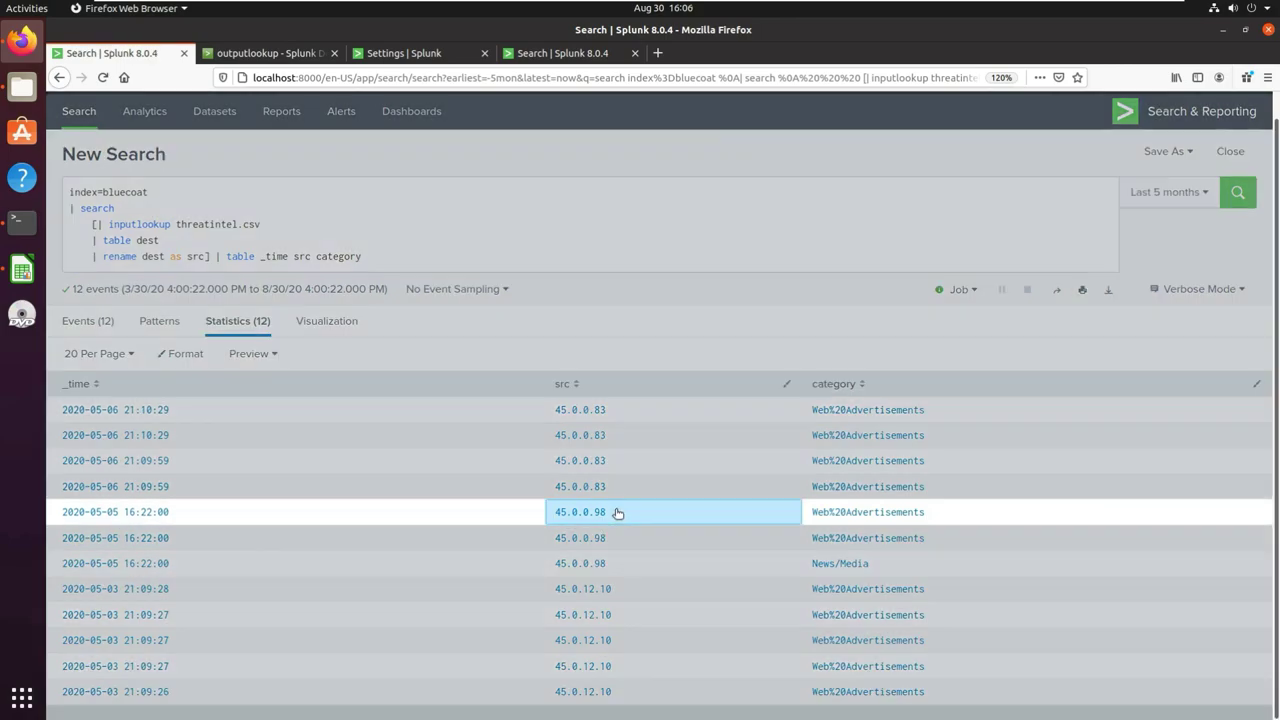
triple_click(612, 512)
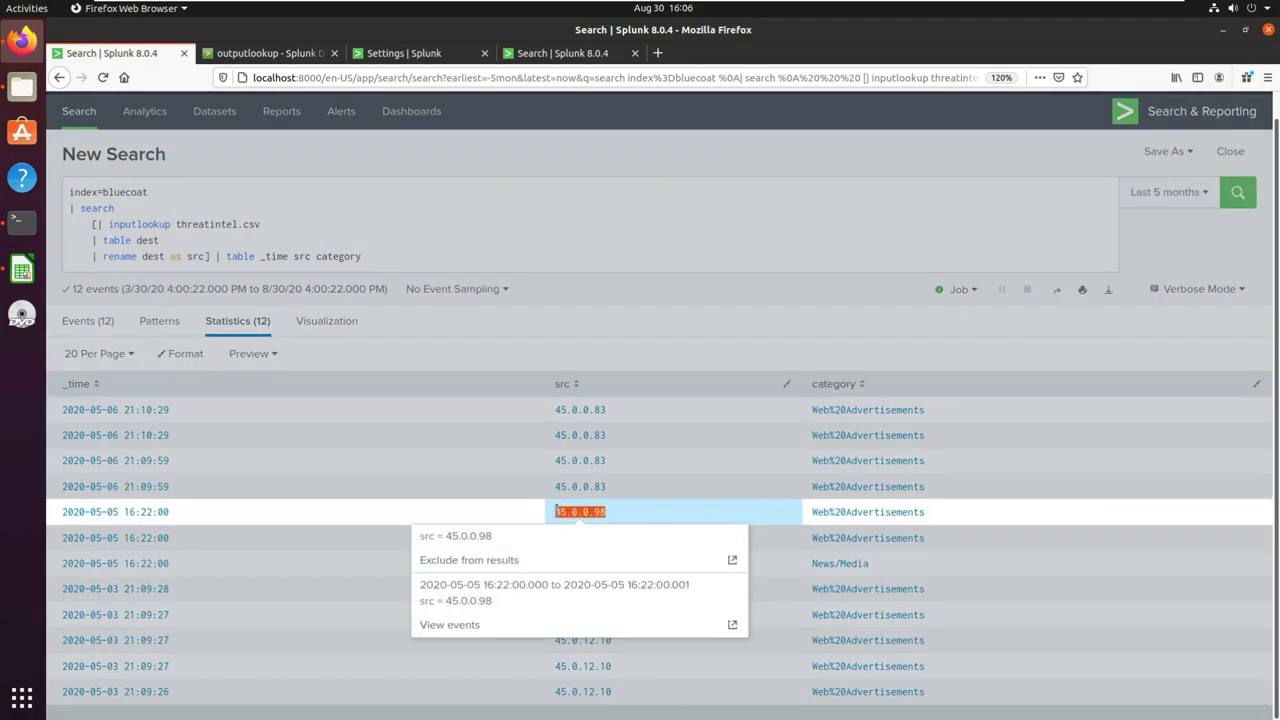
left_click(194, 515)
left_click_drag(122, 512, 90, 512)
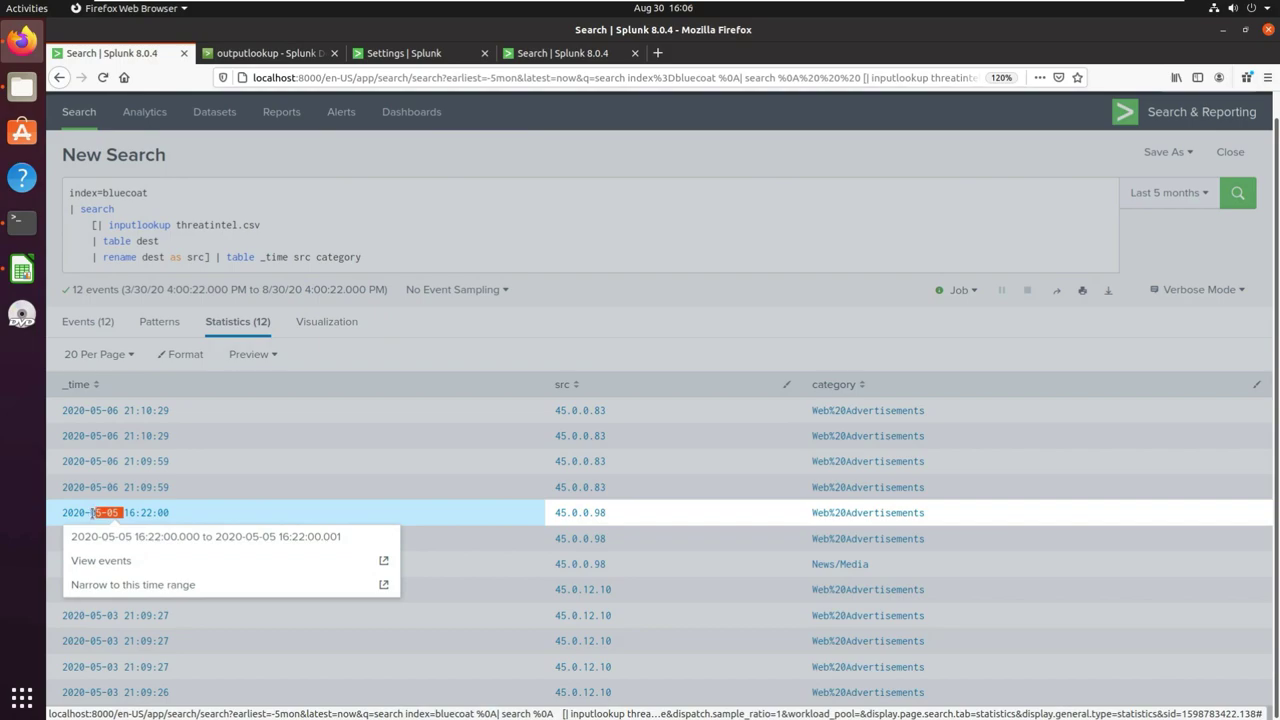
left_click(145, 517)
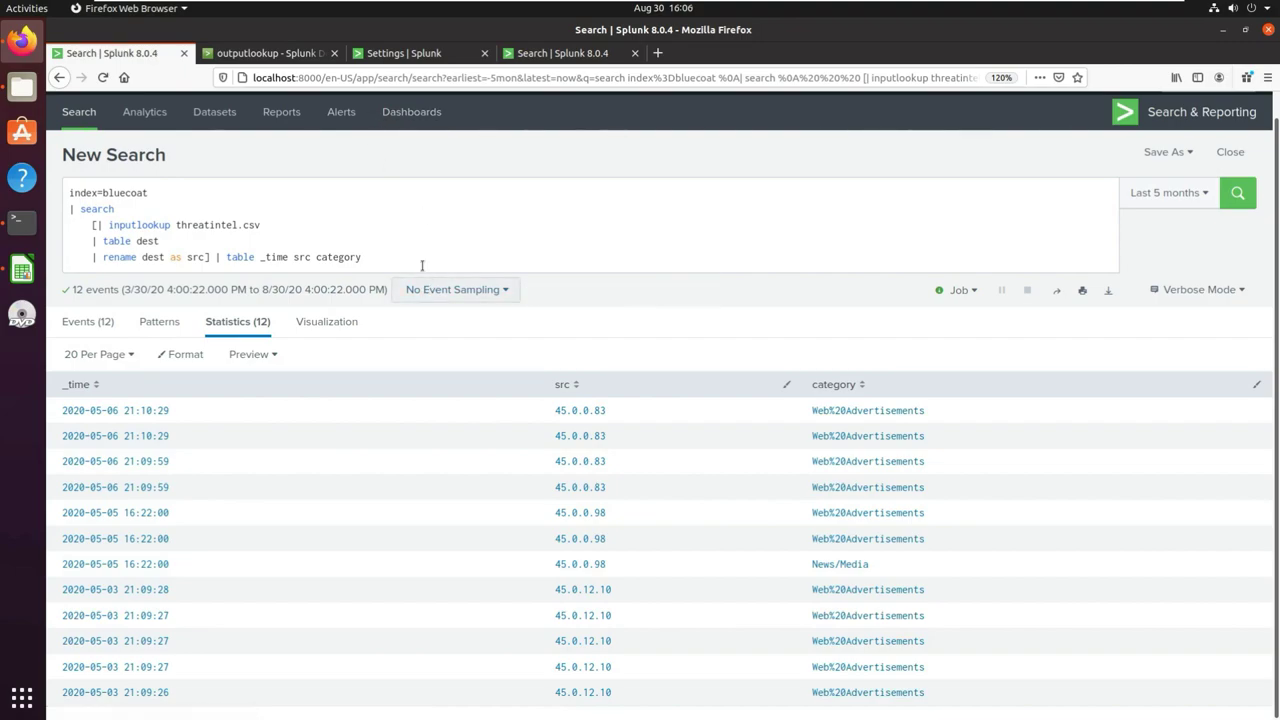
Check the threatintel definition's time settings against the Firstseen entry for 45.0.0.83 in the threatintel.csv search
left_click(409, 60)
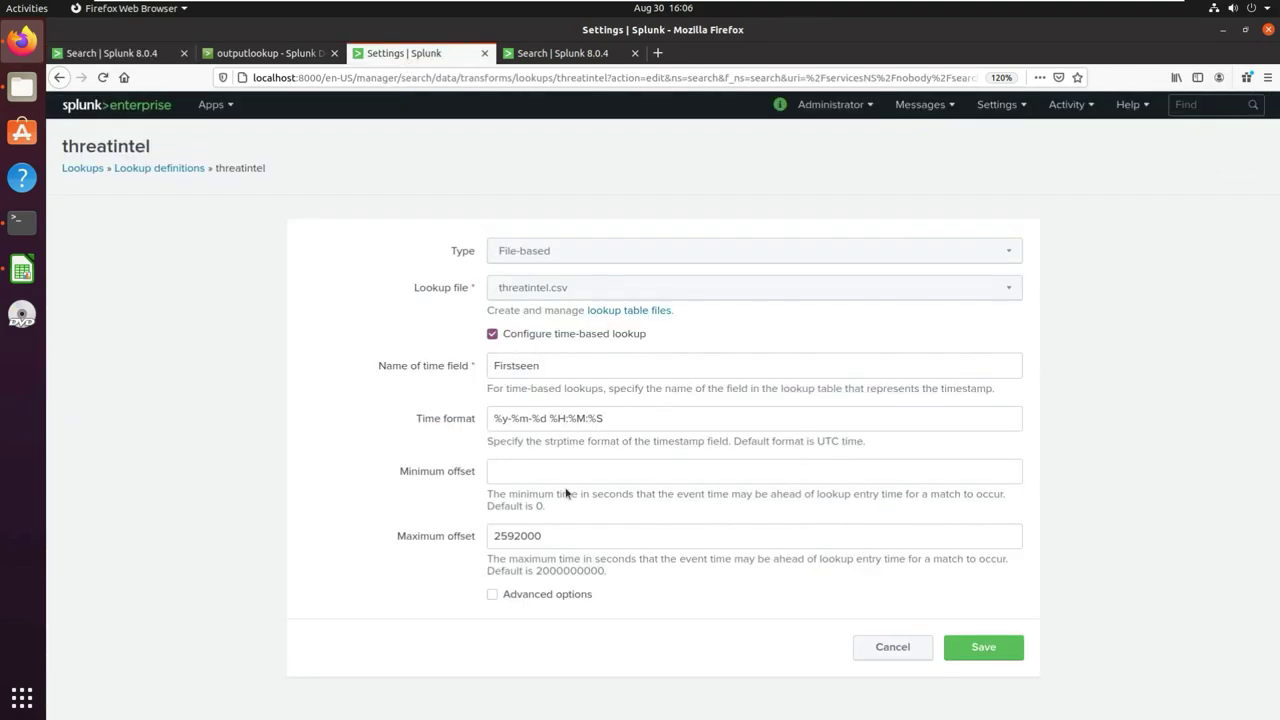
left_click(555, 53)
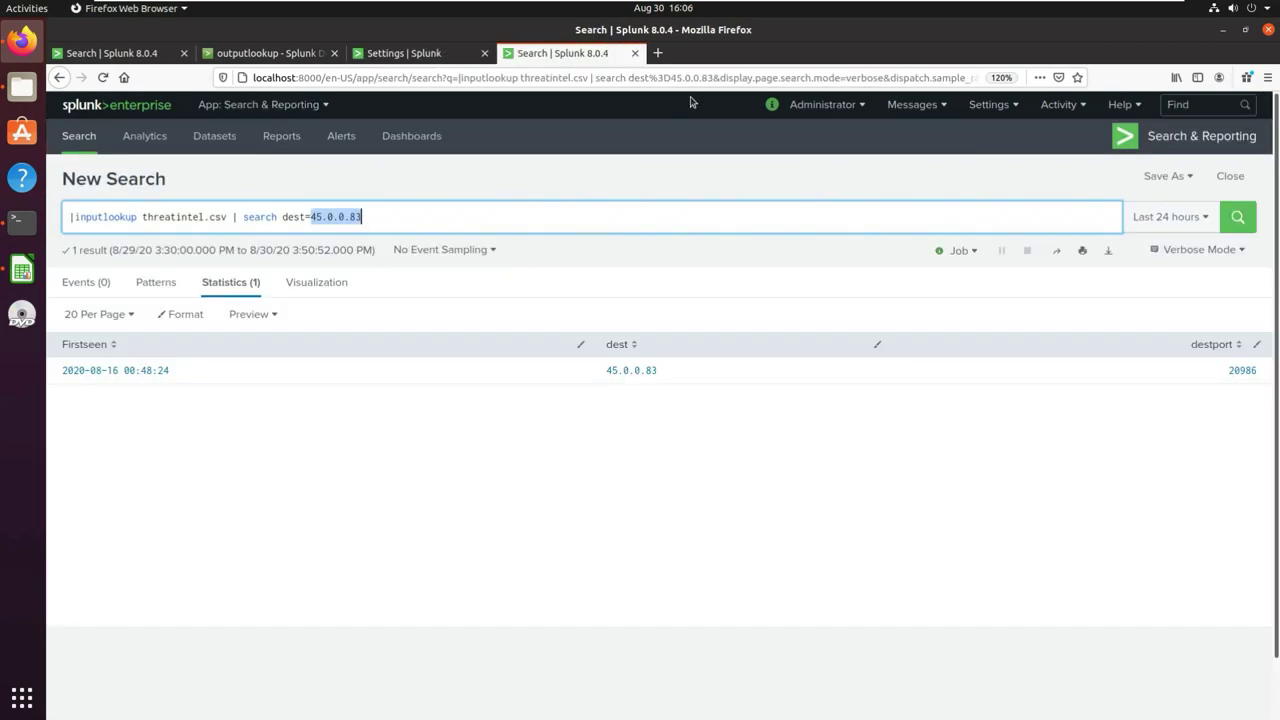